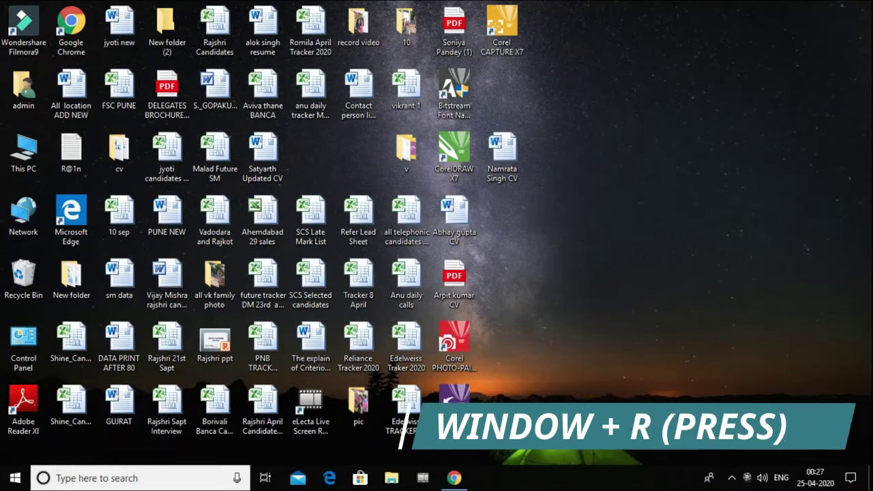
Open the Run box and enter excel as the program to launch.
key("super+r")
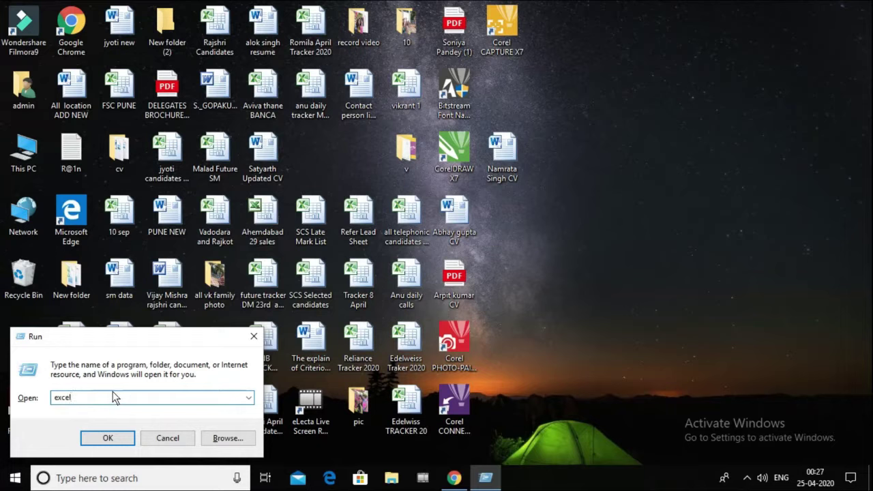
key("BackSpace")
key("BackSpace")
key("BackSpace")
key("BackSpace")
key("BackSpace")
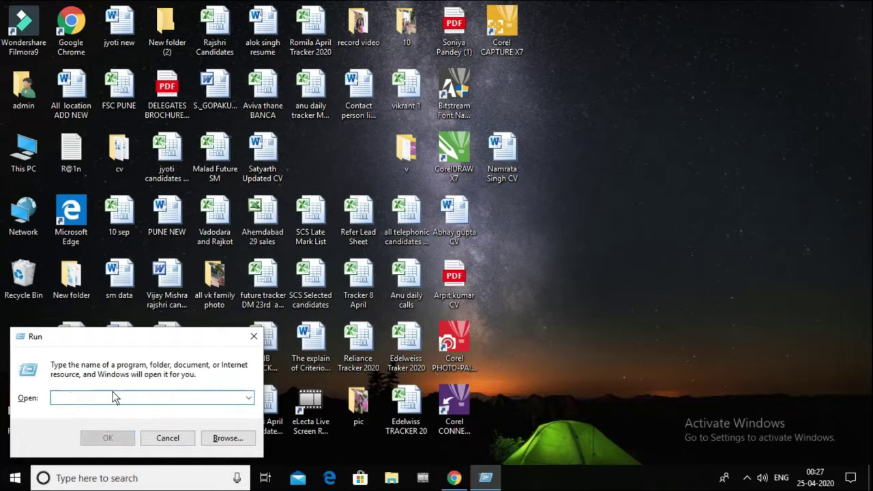
type("exce")
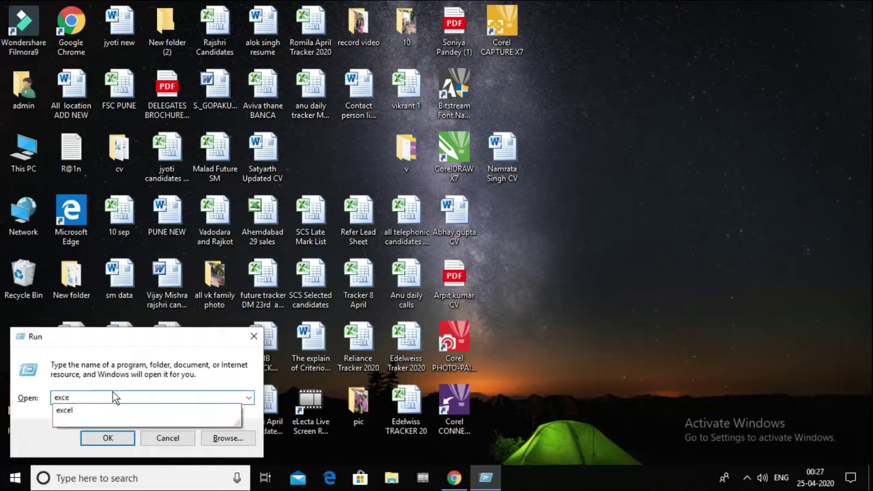
type("l")
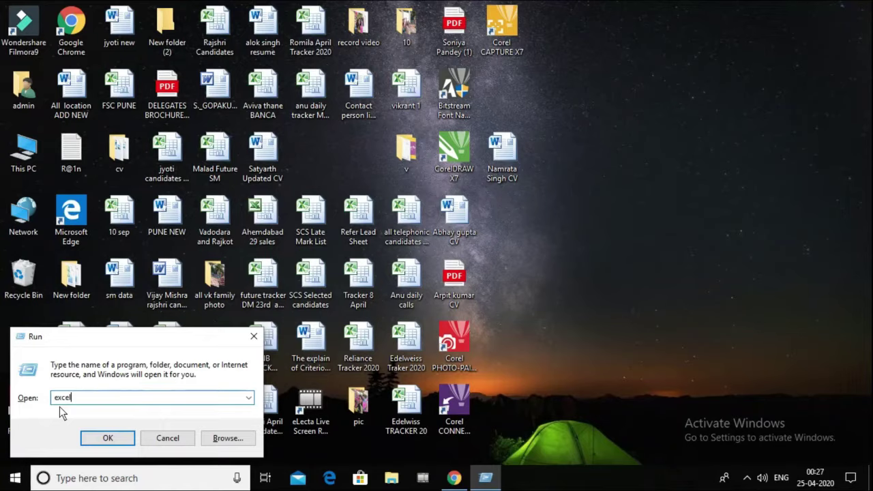
Briefly magnify the screen with Magnifier, then restore normal size and close it.
key("super+plus")
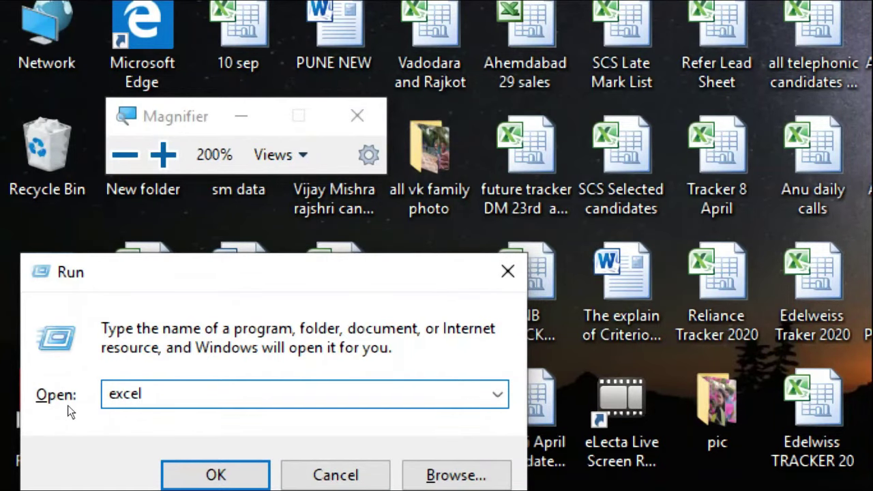
key("super+minus")
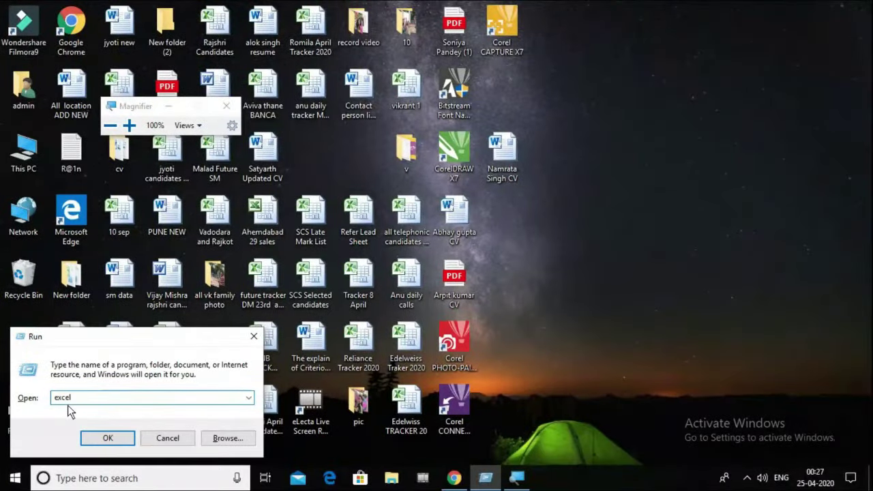
left_click(226, 106)
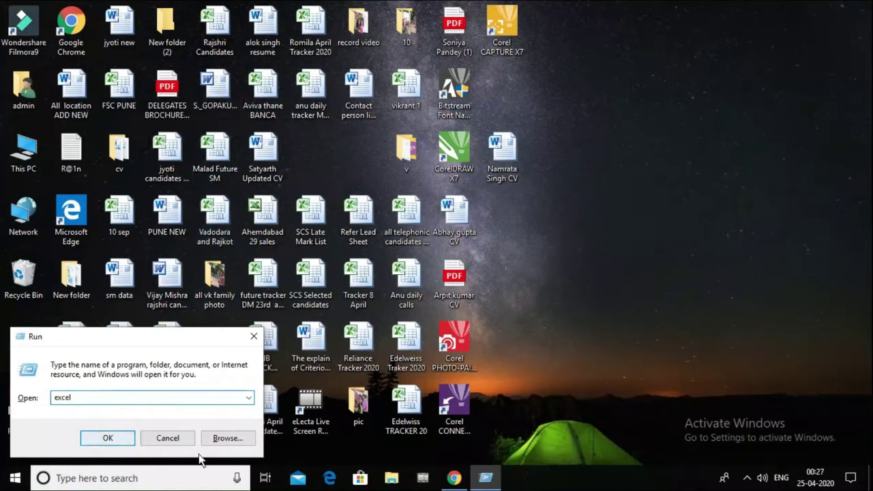
Launch Excel from Run and dismiss the product activation notice.
left_click(119, 437)
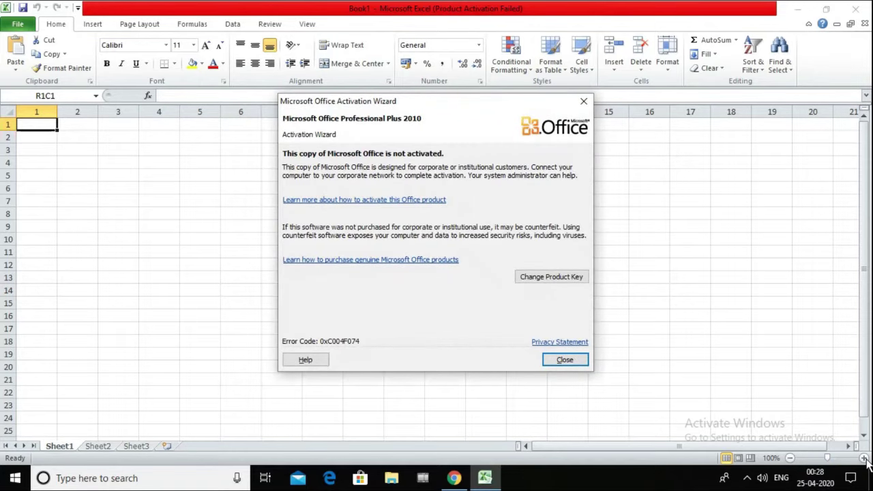
left_click_drag(448, 109, 446, 123)
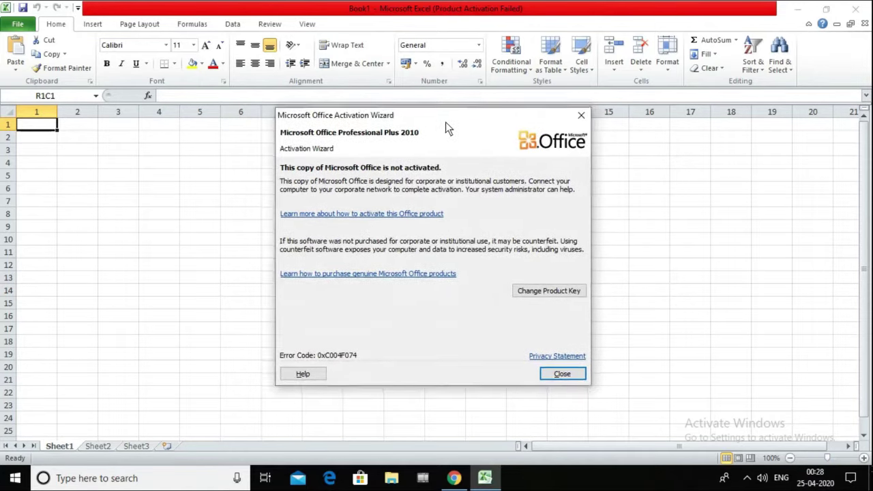
left_click(571, 374)
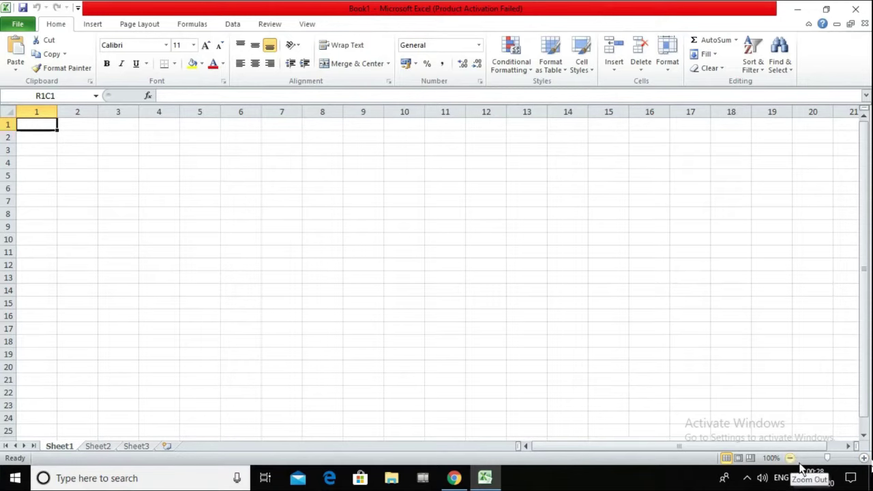
Zoom the sheet in seven steps with the status-bar zoom, then back out six steps.
left_click(864, 458)
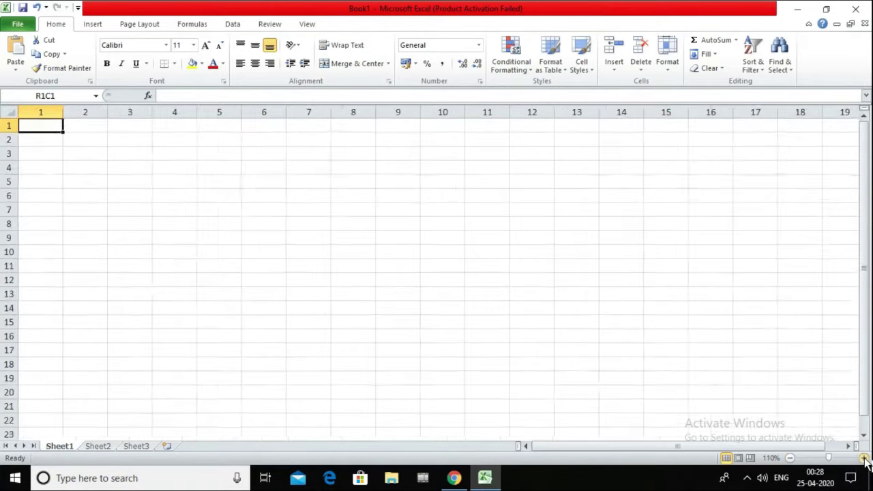
left_click(864, 458)
left_click(864, 458)
left_click(863, 458)
left_click(864, 458)
left_click(864, 458)
left_click(864, 458)
left_click(864, 458)
left_click(864, 458)
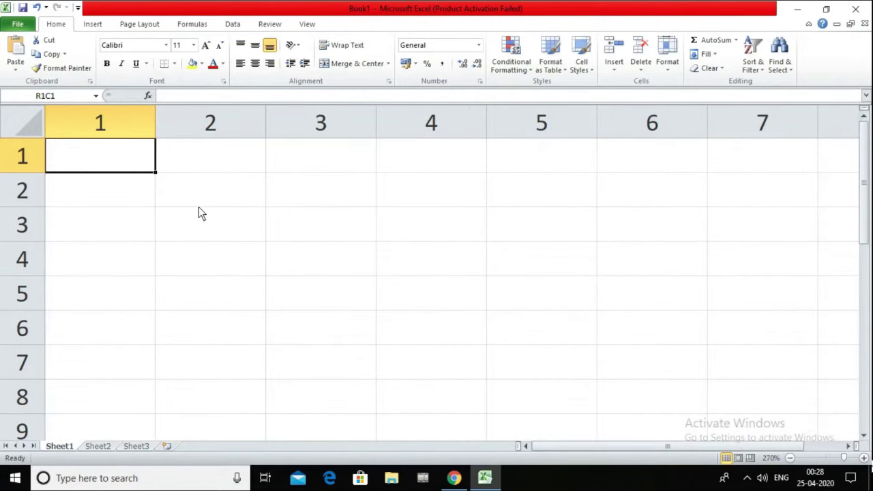
left_click(789, 457)
left_click(789, 457)
left_click(790, 457)
left_click(789, 458)
left_click(790, 458)
left_click(790, 457)
left_click(790, 457)
left_click(789, 458)
left_click(790, 458)
left_click(789, 457)
left_click(790, 457)
left_click(789, 457)
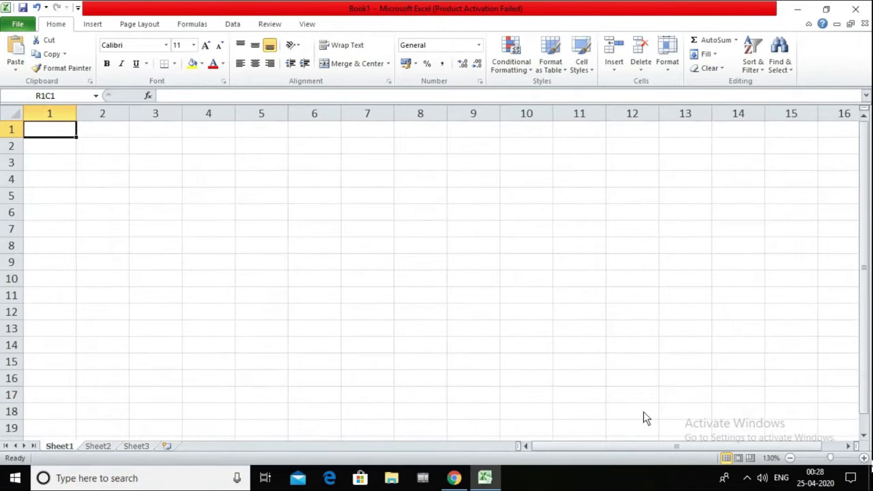
Apply 200% and then 75% magnification through the View tab's Zoom dialog.
left_click(308, 23)
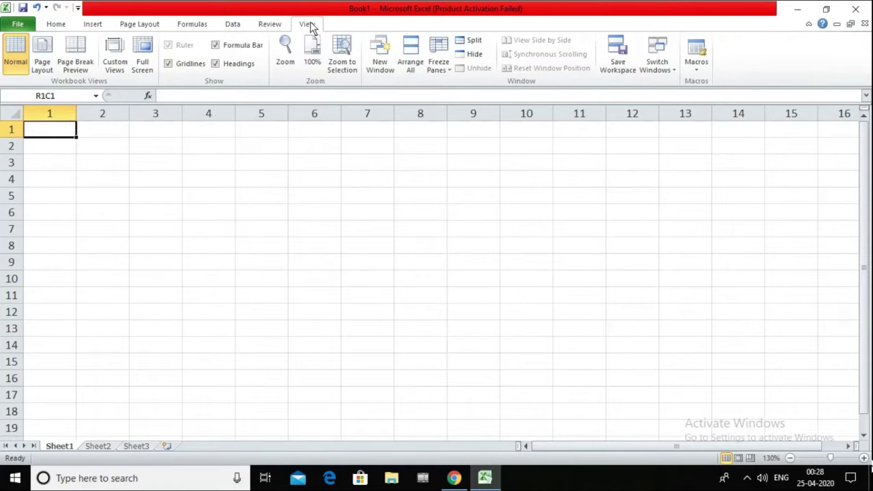
left_click(292, 53)
left_click_drag(431, 151, 355, 157)
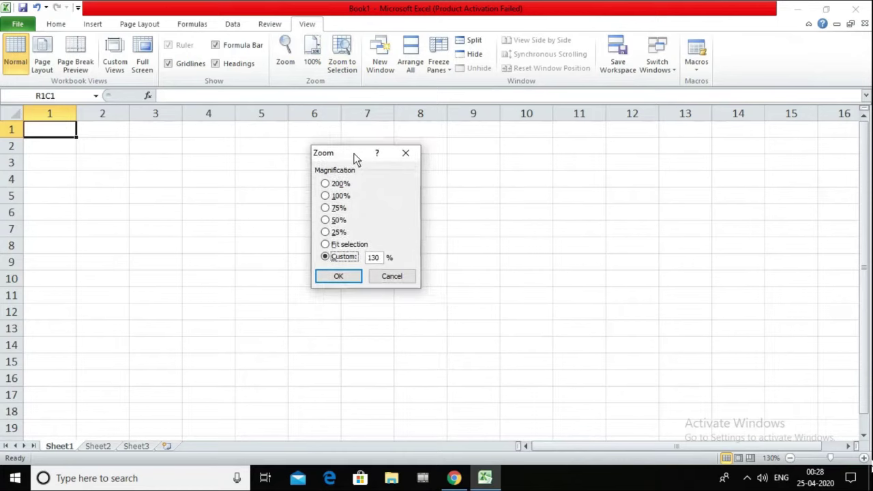
left_click(325, 183)
left_click(338, 276)
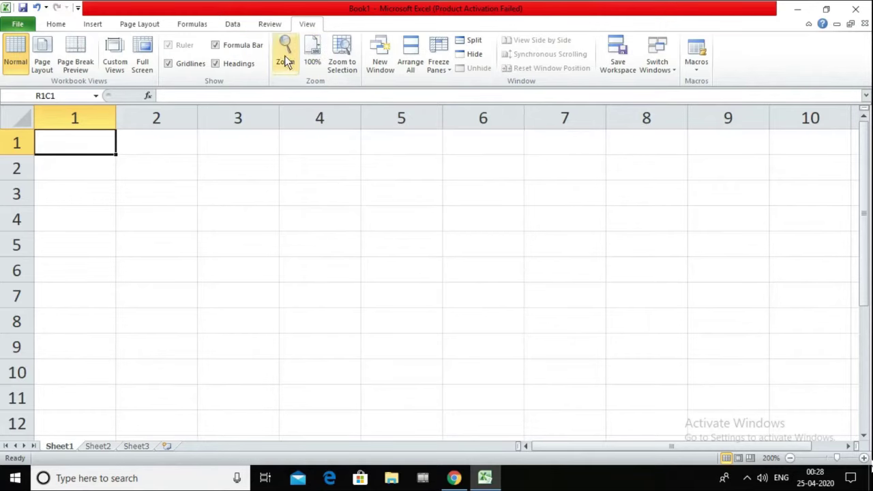
left_click(284, 49)
left_click(337, 196)
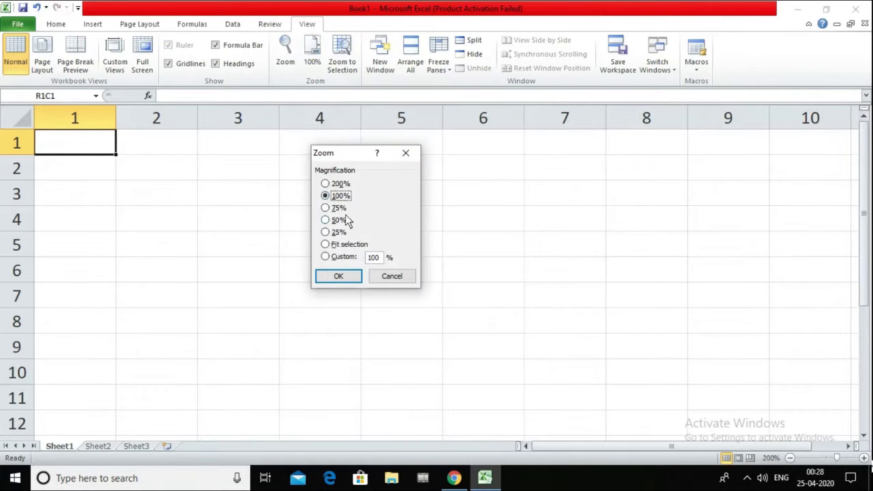
left_click(331, 208)
left_click(338, 276)
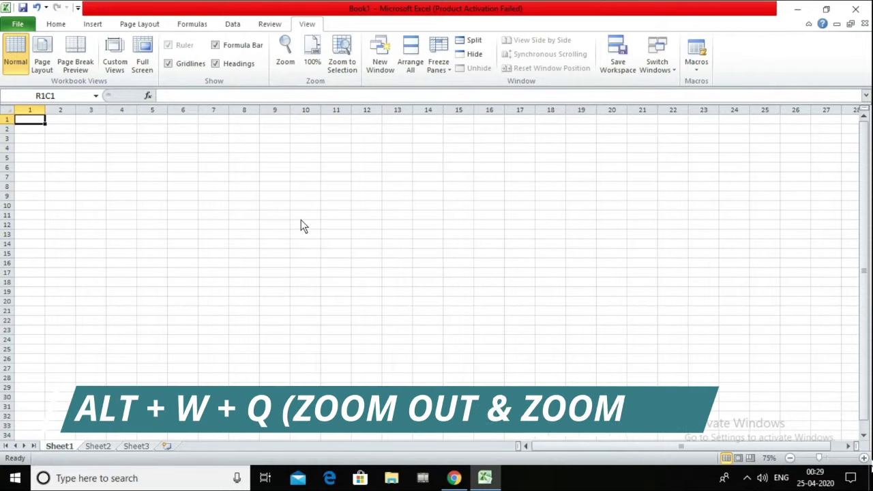
Use the Alt+W+Q shortcut to apply 200% zoom, then 100% zoom.
key("alt")
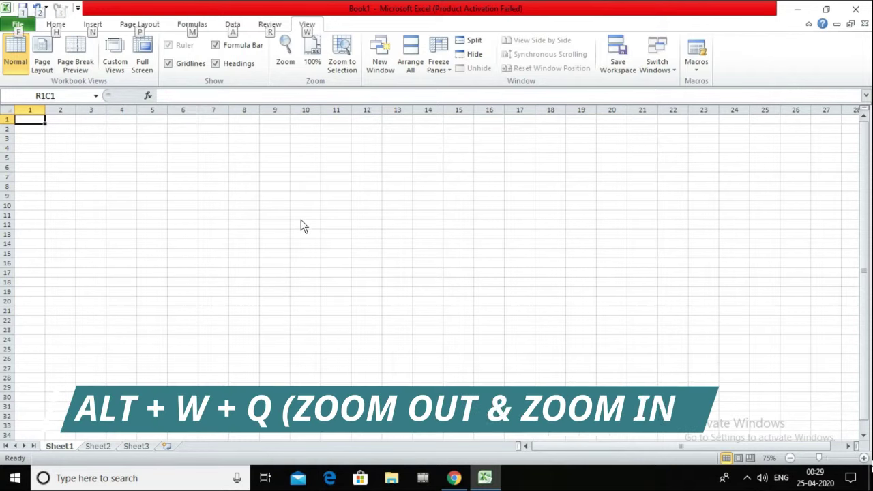
key("w")
key("q")
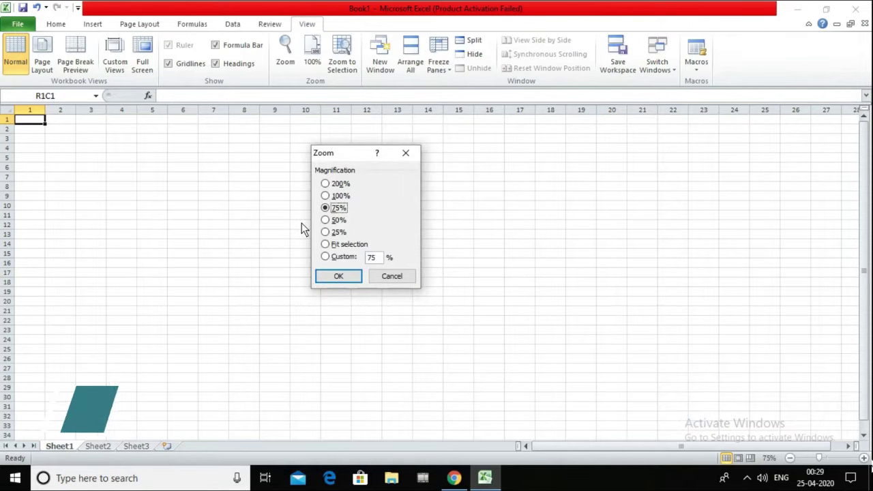
key("Up")
key("Up")
key("Return")
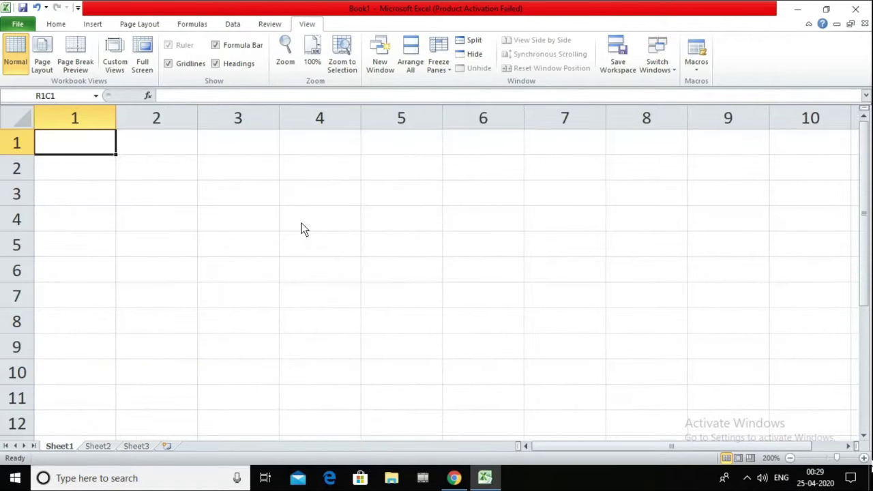
key("alt+w")
key("q")
key("Down")
key("Down")
key("Down")
key("Down")
key("Down")
key("Up")
key("Up")
key("Up")
key("Up")
key("Up")
key("Down")
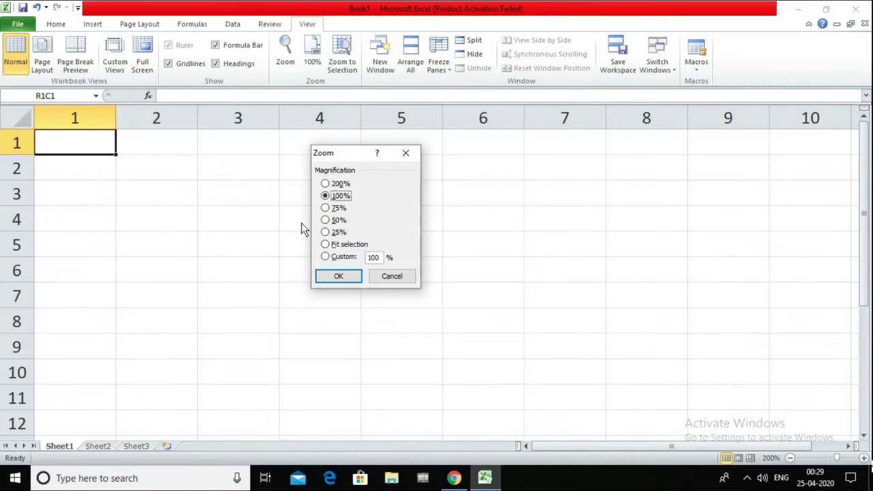
key("Return")
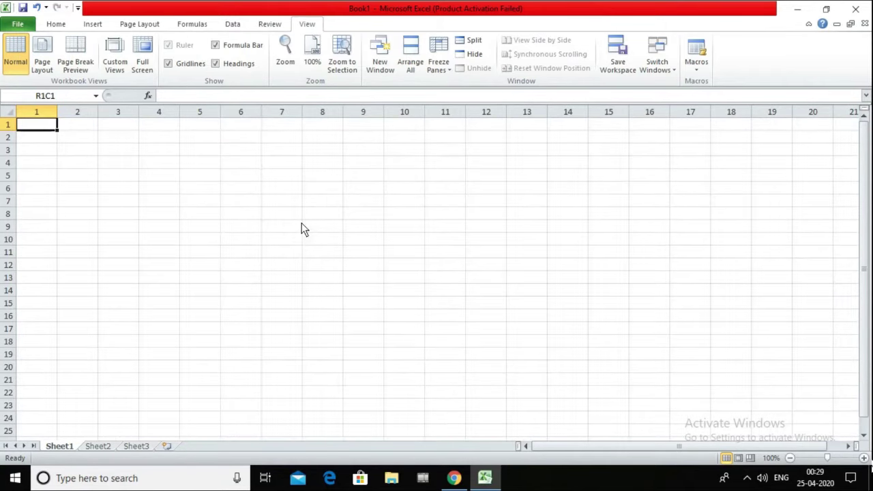
Reopen Zoom with Alt+W+Q and settle on 200% magnification.
key("alt")
key("w")
key("q")
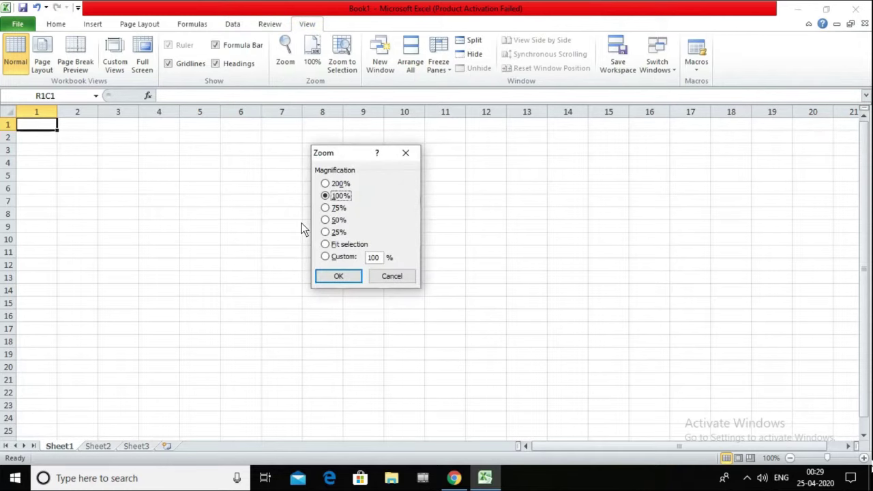
key("Up")
key("Return")
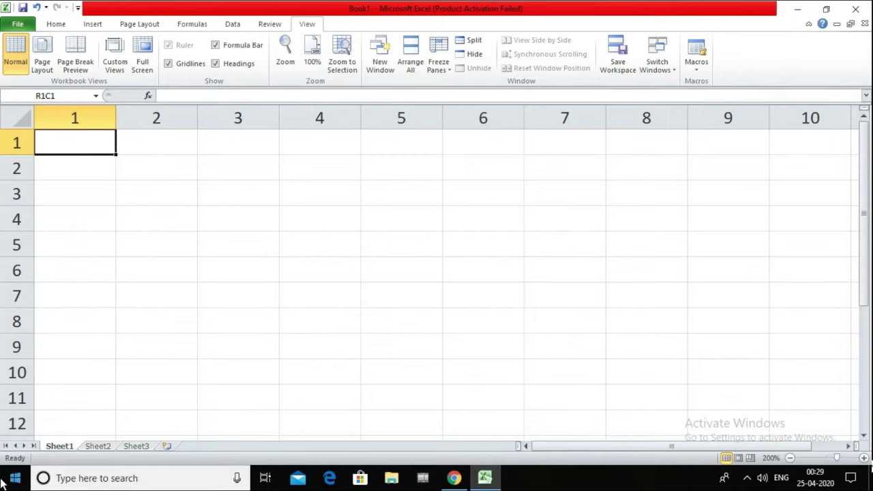
Select cells R2C2 and R5C2, then whole columns 2 and 5.
left_click(166, 175)
left_click(161, 255)
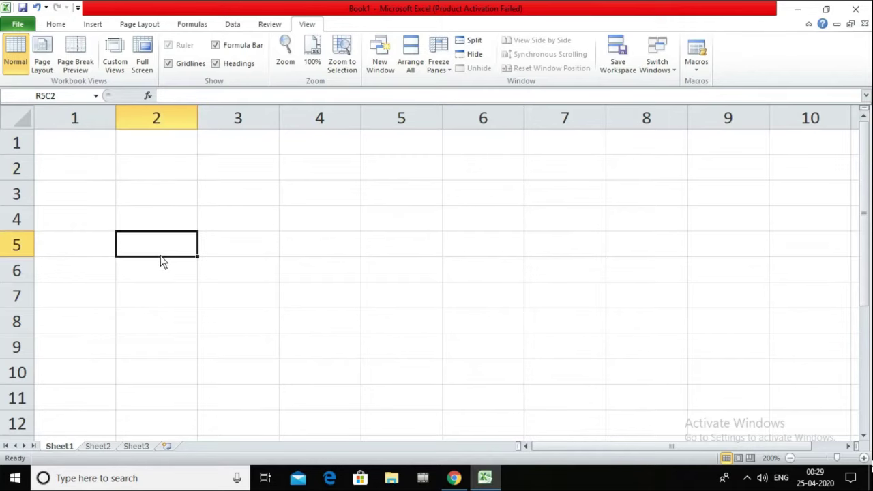
left_click(83, 113)
left_click(172, 108)
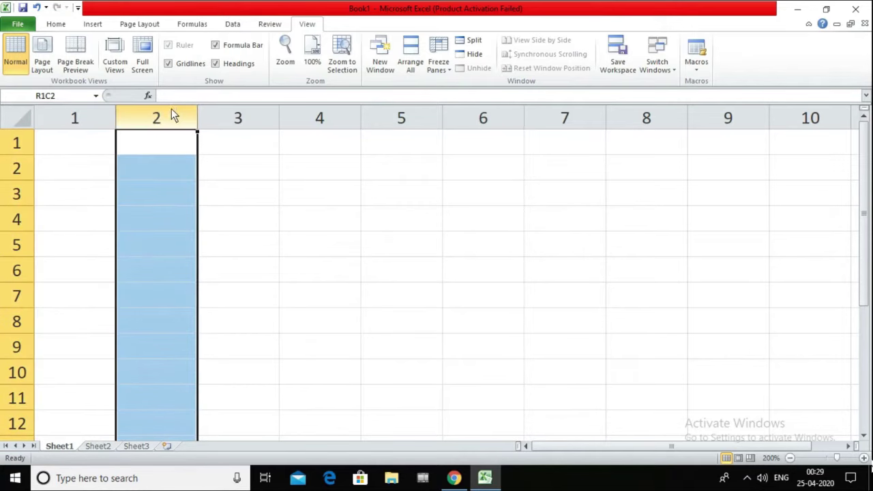
left_click(252, 120)
left_click(320, 120)
left_click(409, 118)
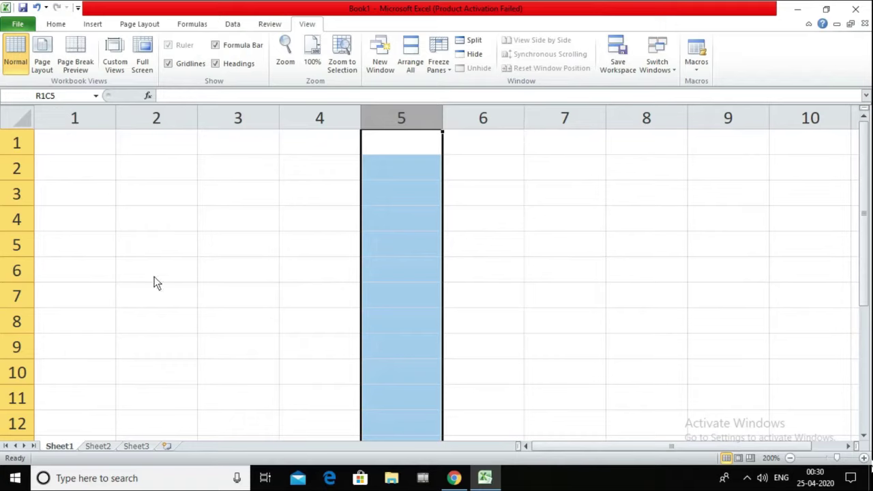
Select rows 1 through 4 in turn, finishing on row 2.
left_click(17, 143)
left_click(16, 168)
left_click(16, 194)
left_click(16, 219)
left_click(20, 143)
left_click(18, 170)
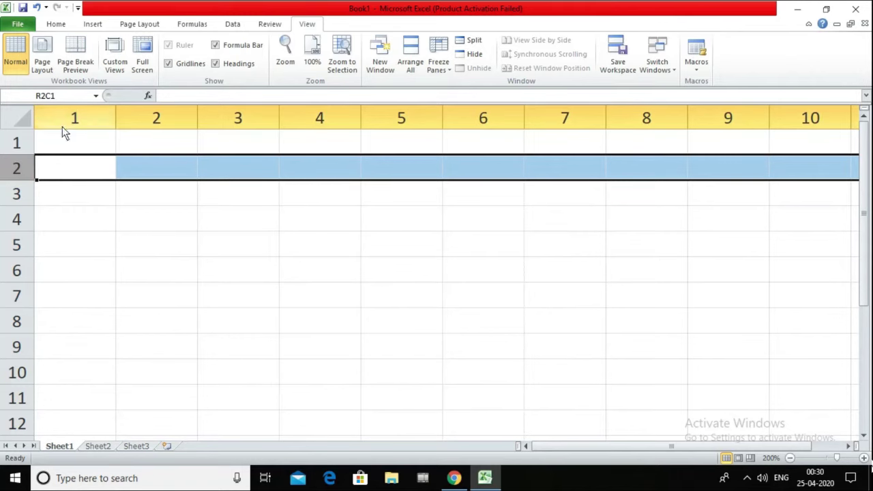
Turn off R1C1 reference style in Excel Options' Formulas settings.
left_click(18, 24)
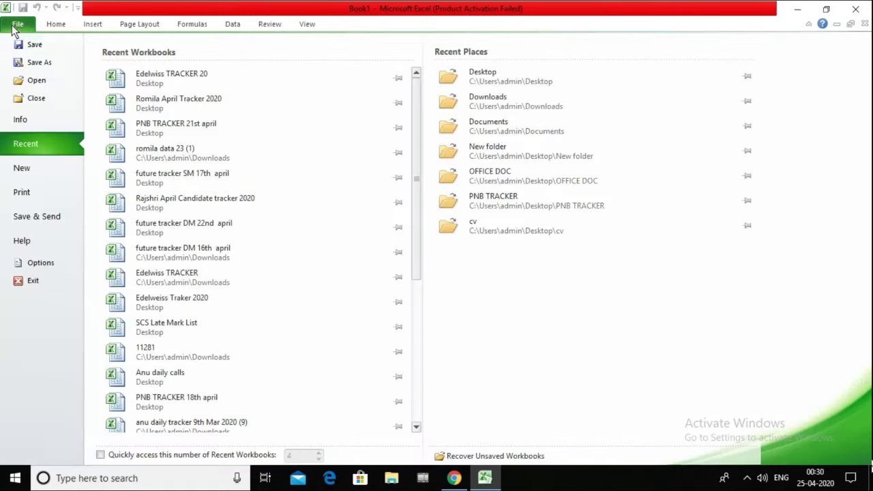
left_click(37, 265)
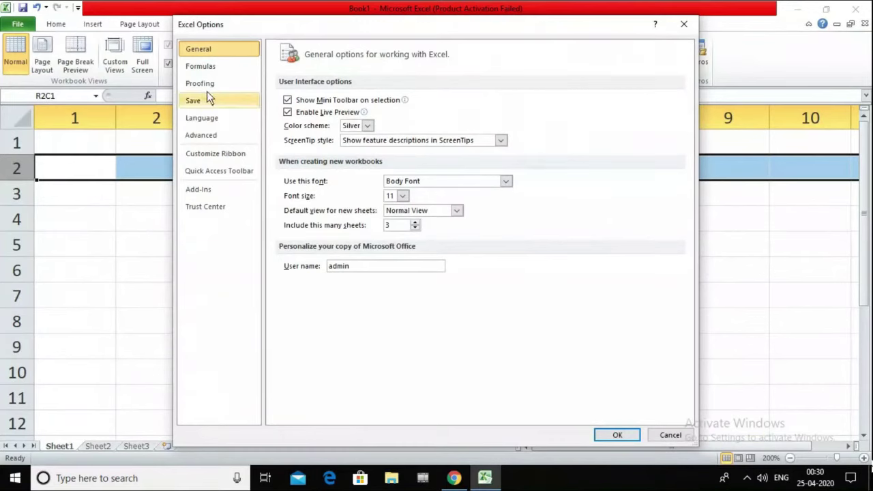
left_click(209, 66)
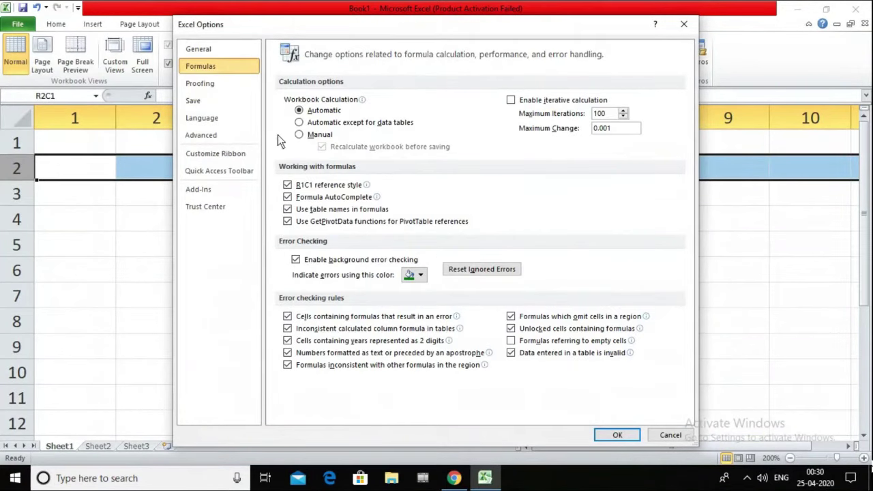
mouse_move(325, 188)
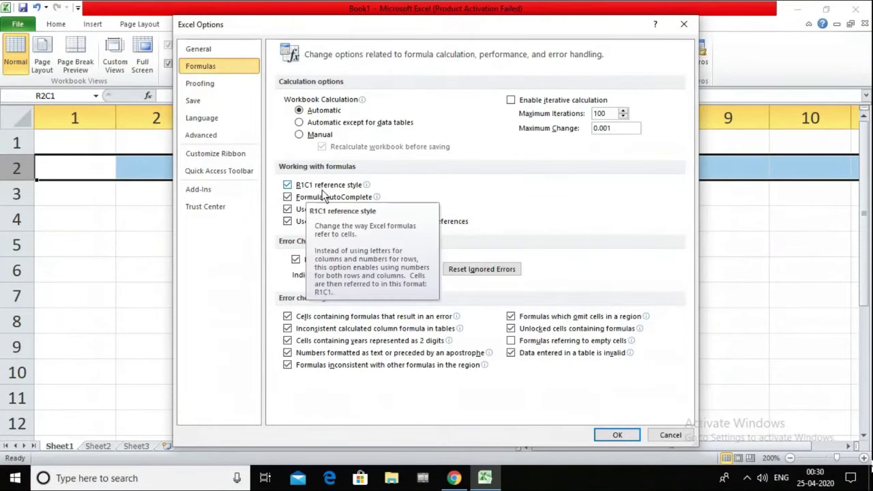
left_click(287, 185)
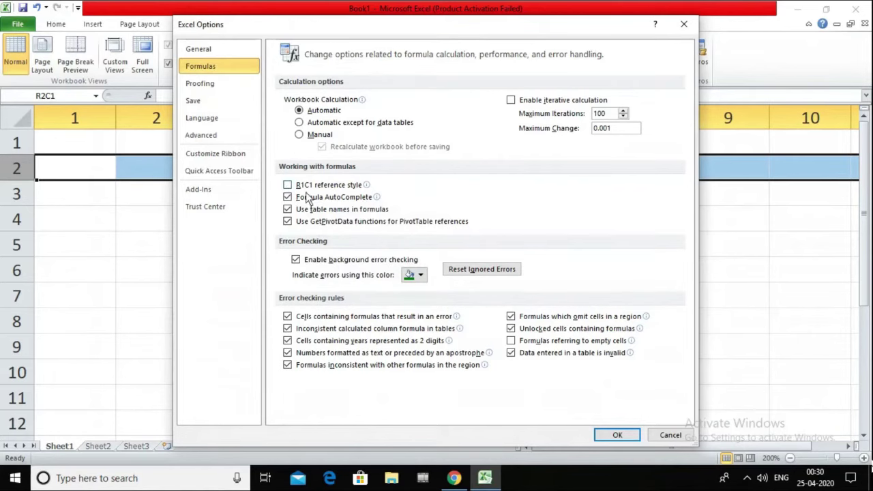
left_click(617, 435)
Select cell A1, then columns A through E and rows 1 through 4 in turn.
left_click(77, 141)
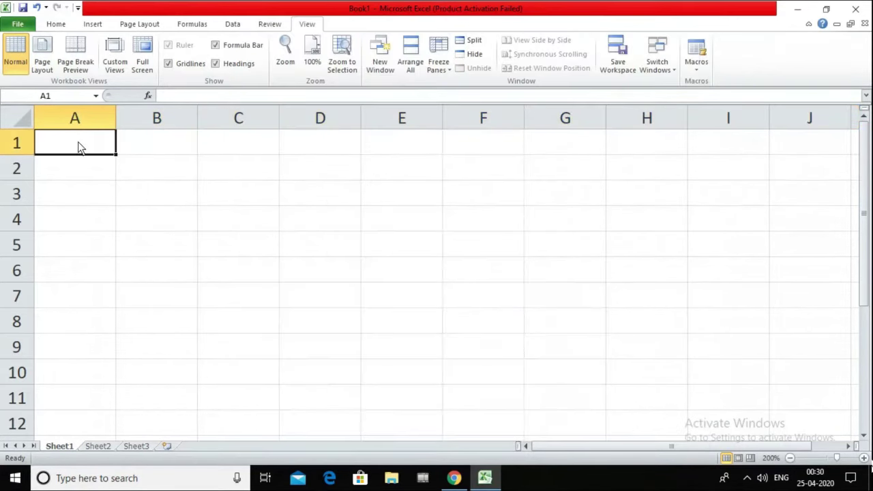
left_click(83, 119)
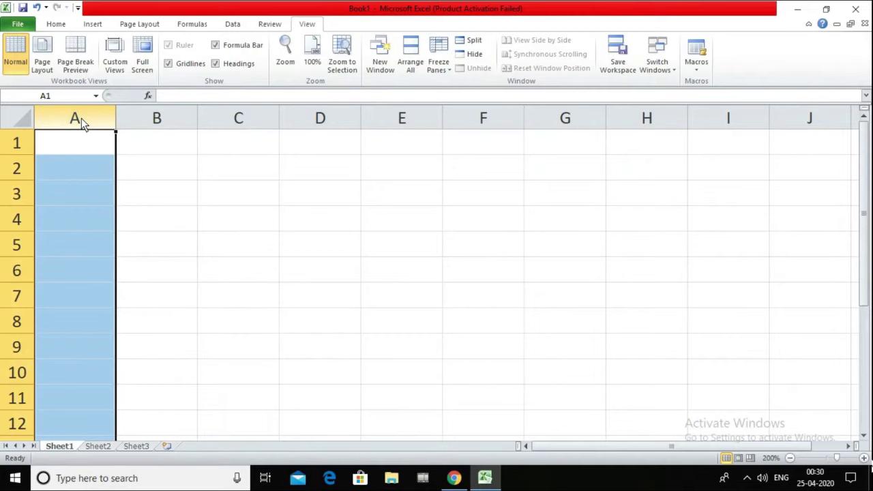
left_click(153, 123)
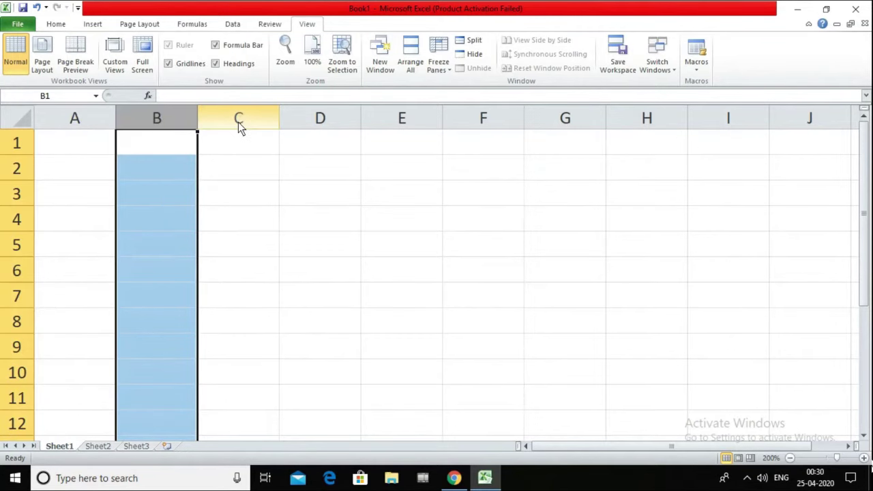
left_click(239, 124)
left_click(324, 125)
left_click(407, 120)
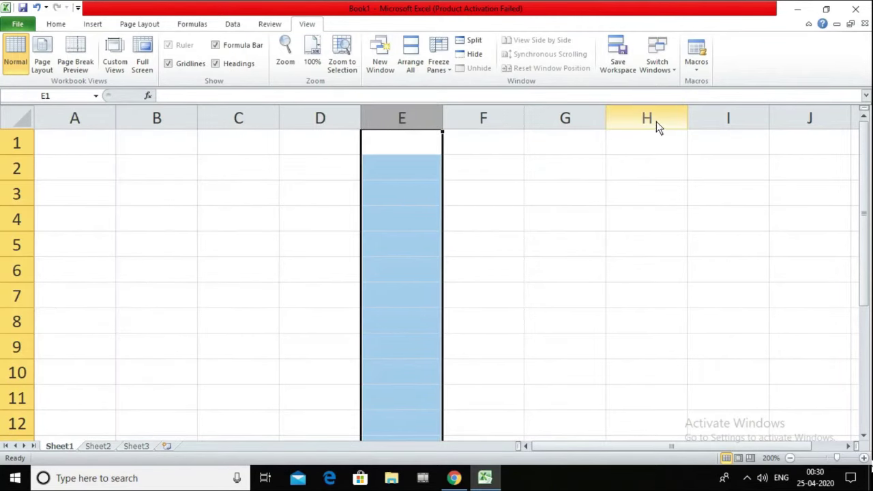
left_click(82, 123)
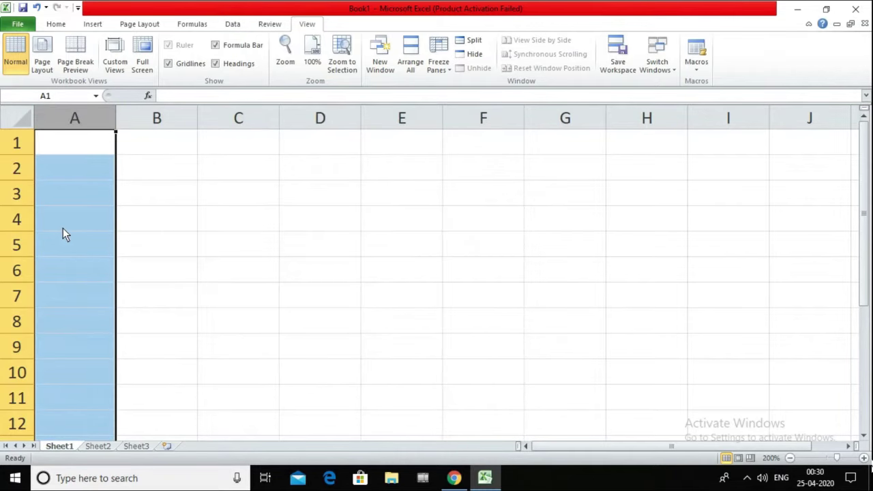
left_click(20, 144)
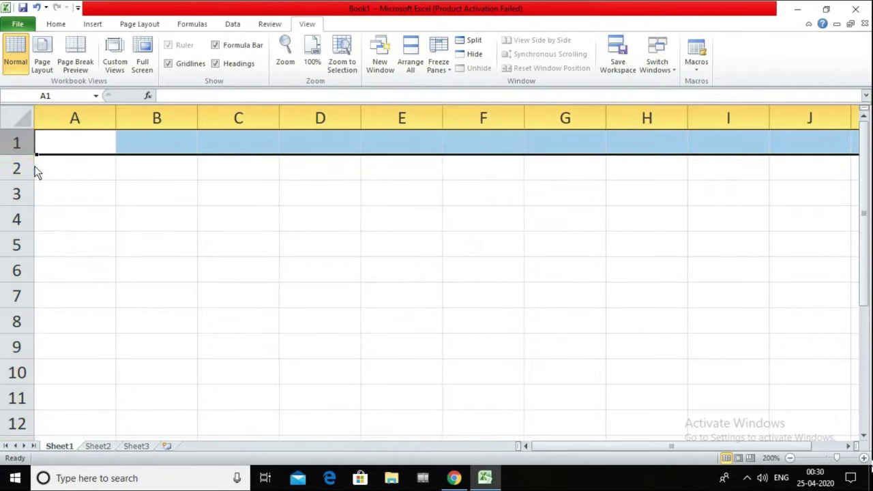
left_click(21, 169)
left_click(22, 198)
left_click(18, 218)
Select individual cells B2 to F4, C5 and E5 across the grid.
left_click(139, 177)
left_click(143, 207)
left_click(230, 201)
left_click(302, 194)
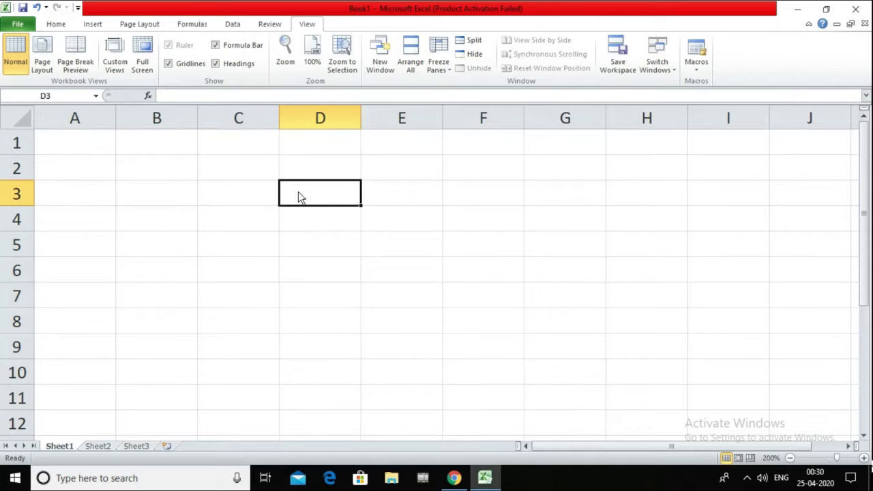
left_click(224, 228)
left_click(236, 197)
left_click(272, 171)
left_click(307, 179)
left_click(307, 203)
left_click(399, 198)
left_click(407, 225)
left_click(456, 228)
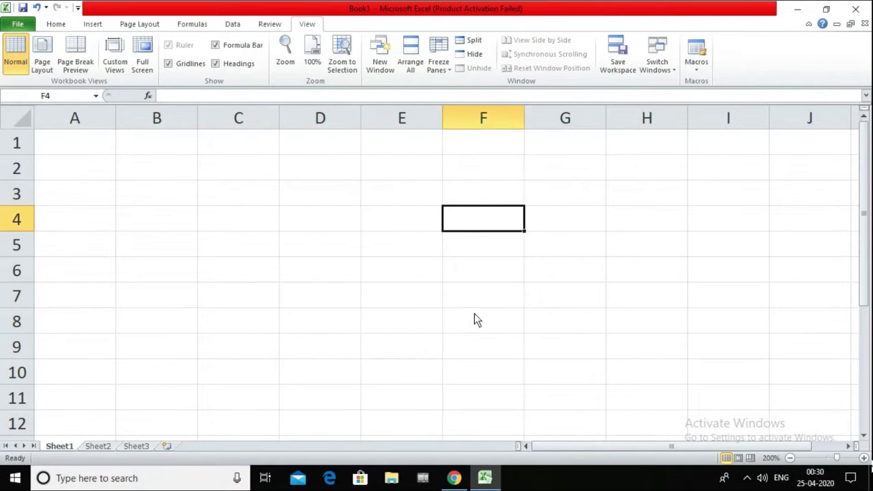
left_click(213, 235)
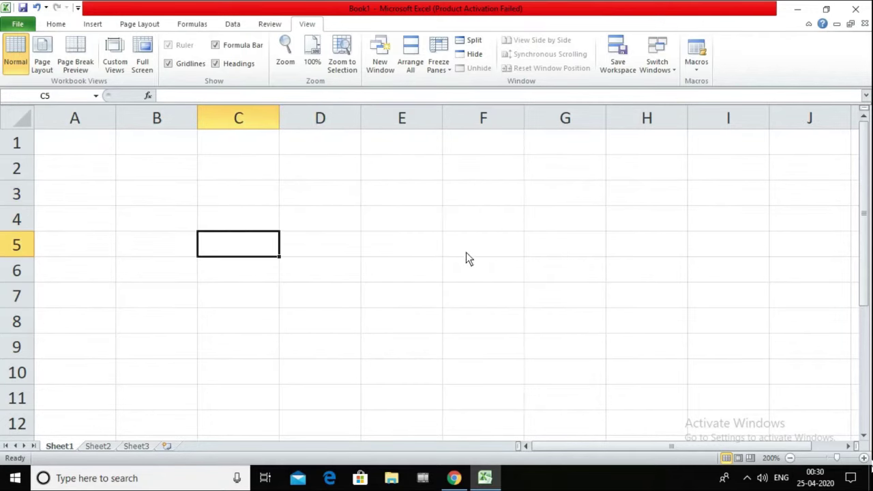
left_click(403, 249)
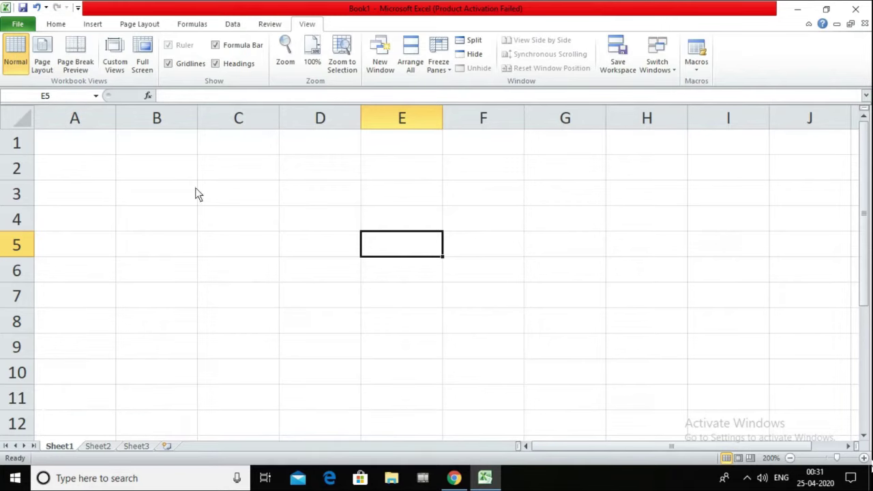
Select B2 and B3, move right to C3, then return to A1.
left_click(163, 179)
left_click(179, 202)
key("Right")
left_click(99, 152)
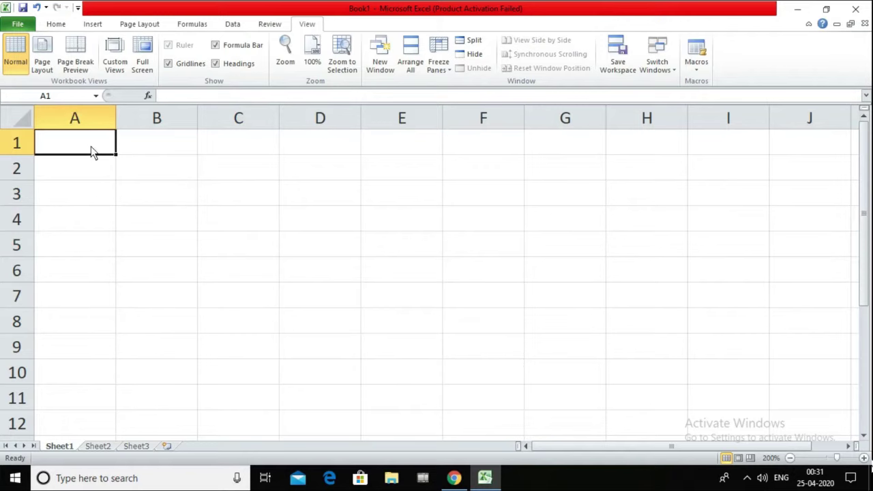
Zoom in with Ctrl+scroll and select cells B1–D1, A3–A4 and B1–B4, returning to A1.
scroll(83, 153, "up", 2, "ctrl")
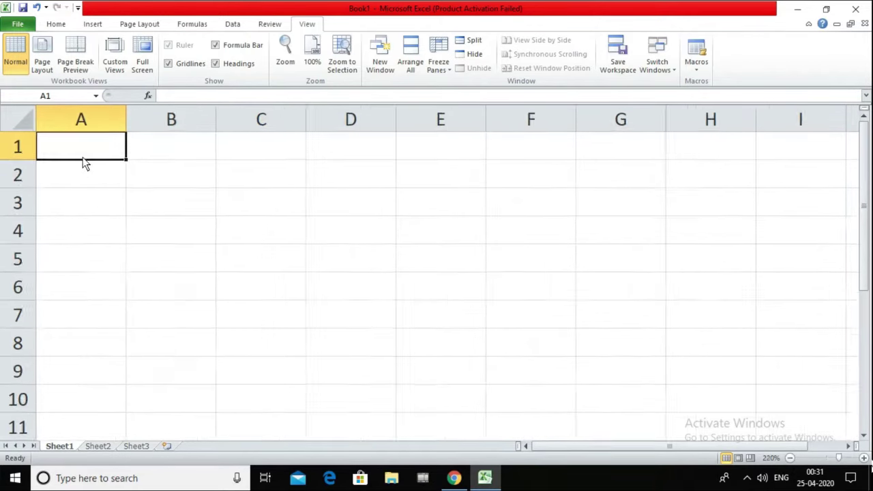
scroll(83, 157, "up", 4, "ctrl")
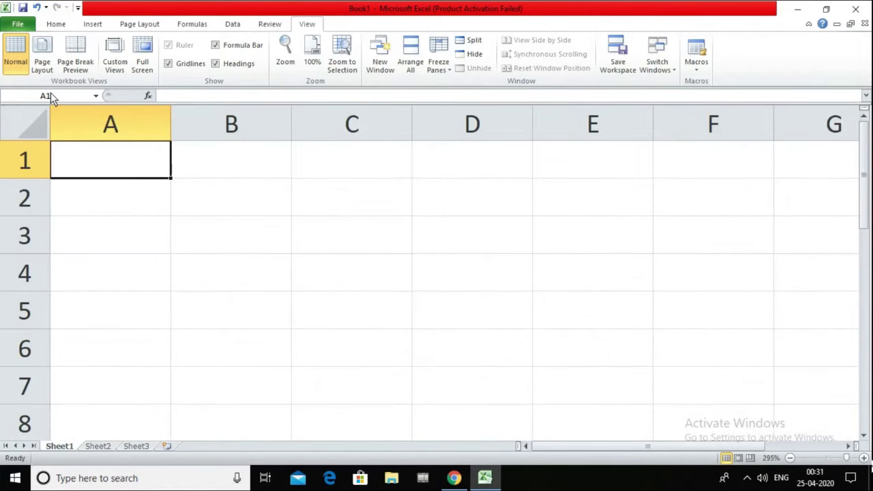
left_click(229, 165)
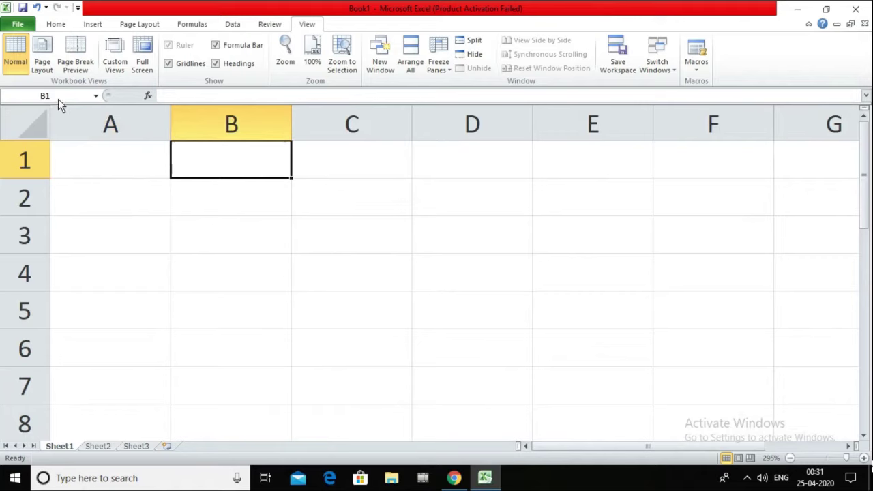
left_click(364, 160)
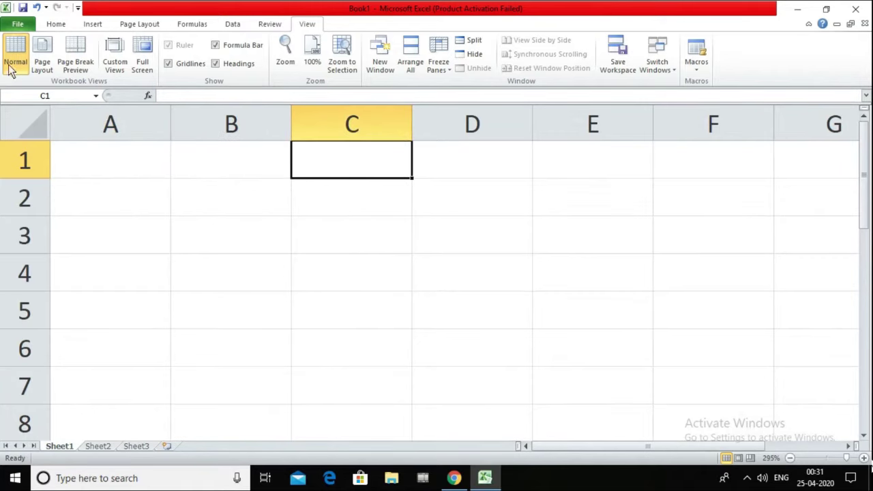
left_click(483, 159)
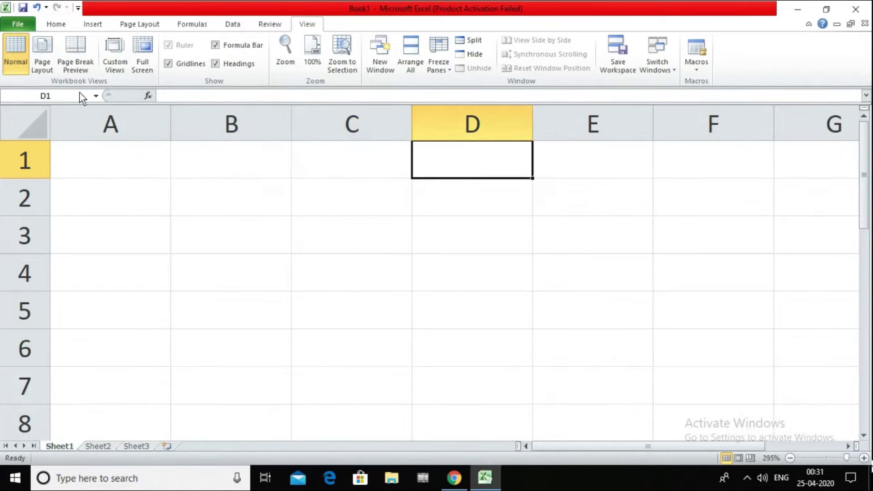
left_click(111, 235)
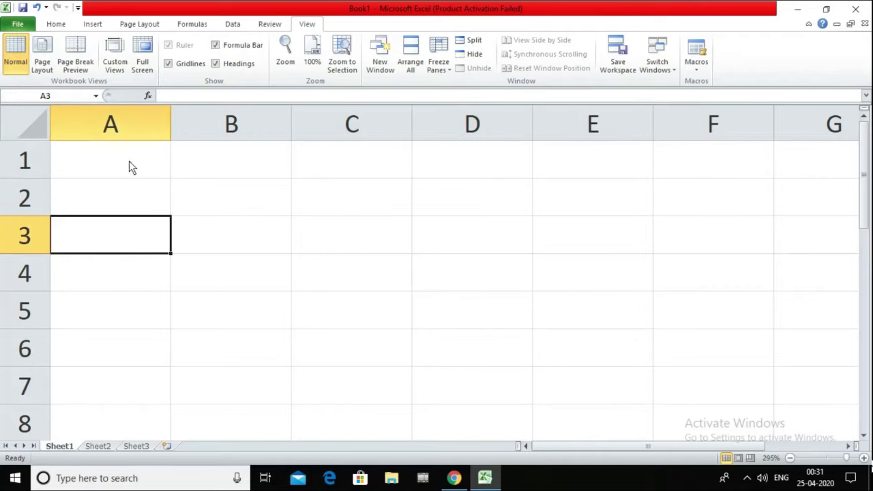
left_click(108, 272)
left_click(247, 166)
left_click(239, 199)
left_click(231, 232)
left_click(236, 272)
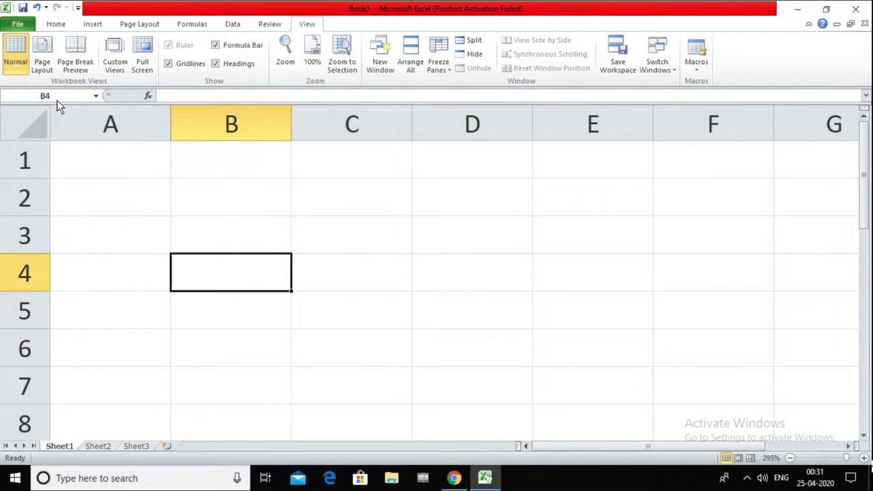
left_click(137, 162)
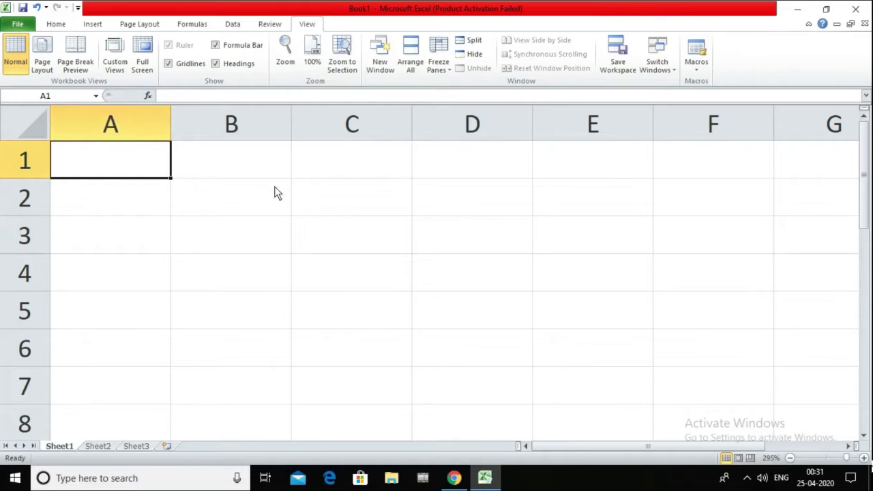
Select cells B2, C1, C2, B4 and C3, then move to A1 and A2 for the labels.
left_click(242, 205)
left_click(317, 172)
left_click(328, 203)
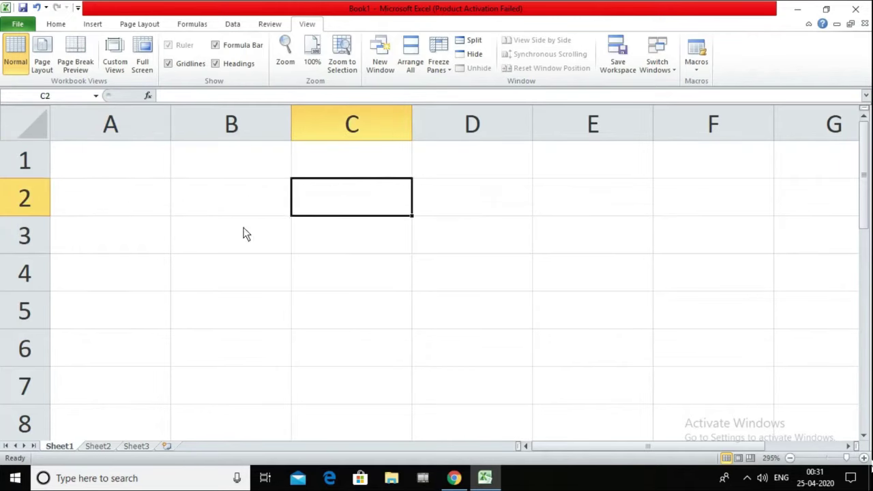
left_click(204, 204)
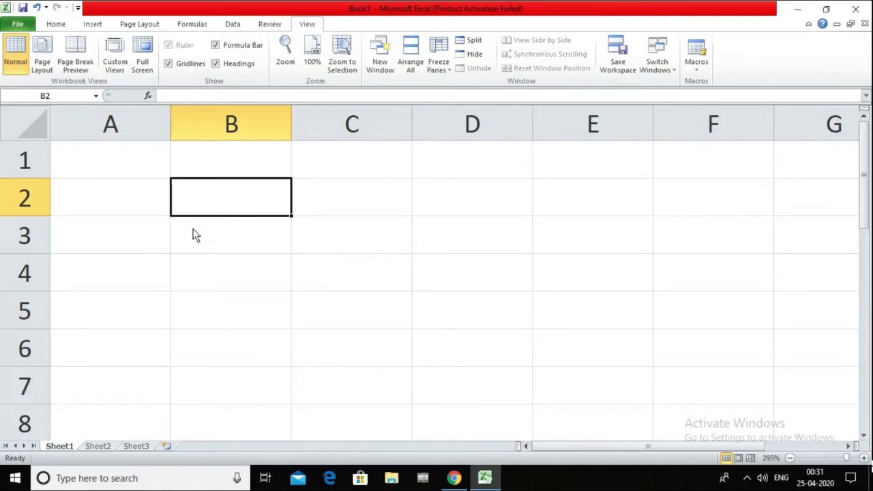
left_click(217, 263)
left_click(238, 201)
left_click(314, 210)
left_click(327, 239)
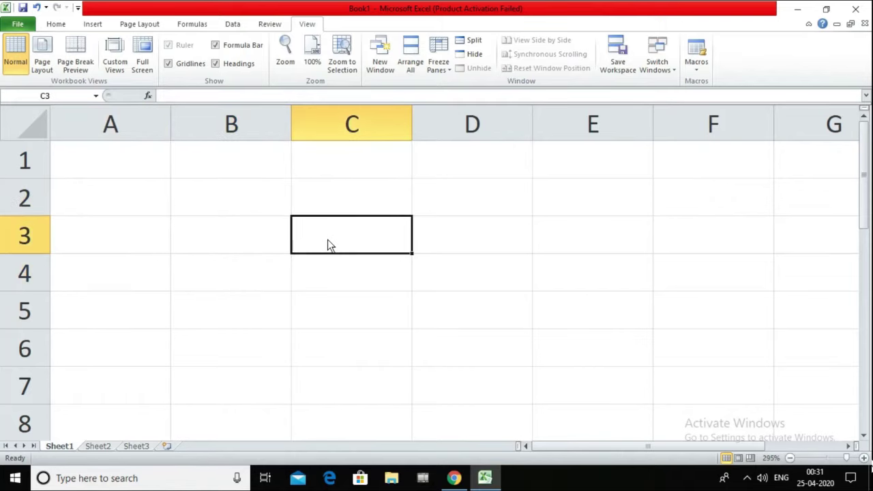
left_click(132, 168)
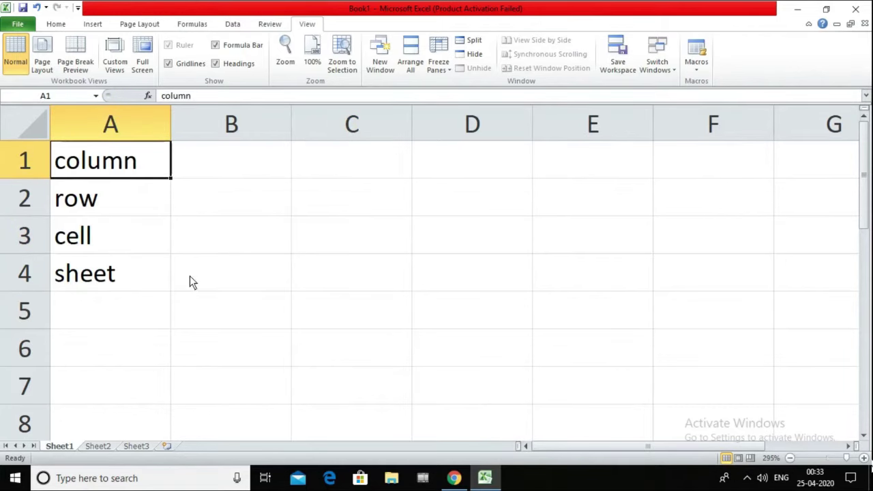
left_click(130, 206)
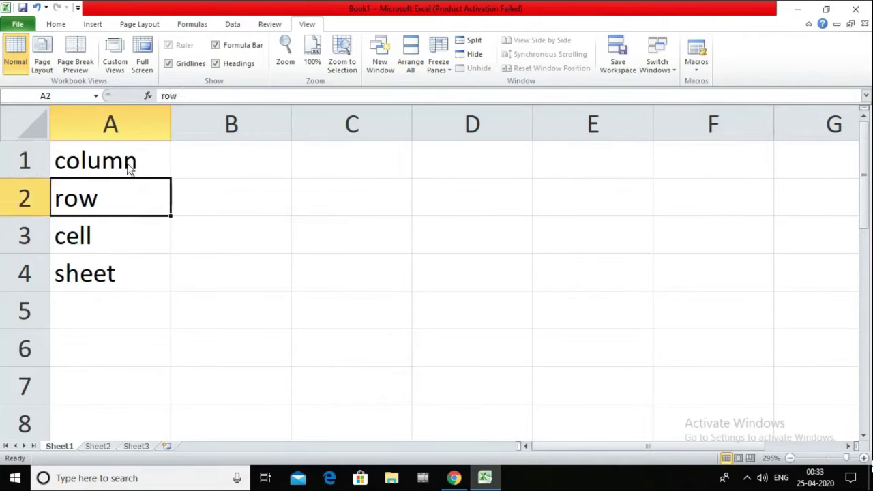
left_click(129, 170)
left_click(112, 197)
left_click(143, 250)
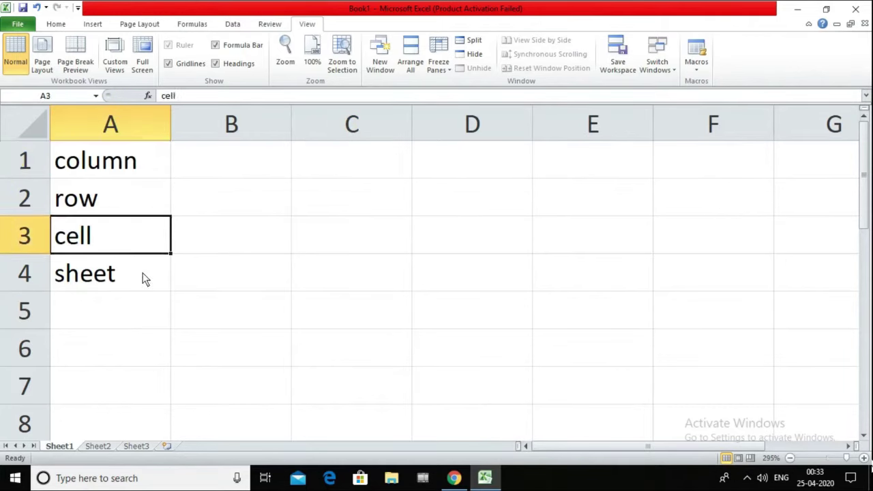
left_click(118, 275)
left_click(208, 172)
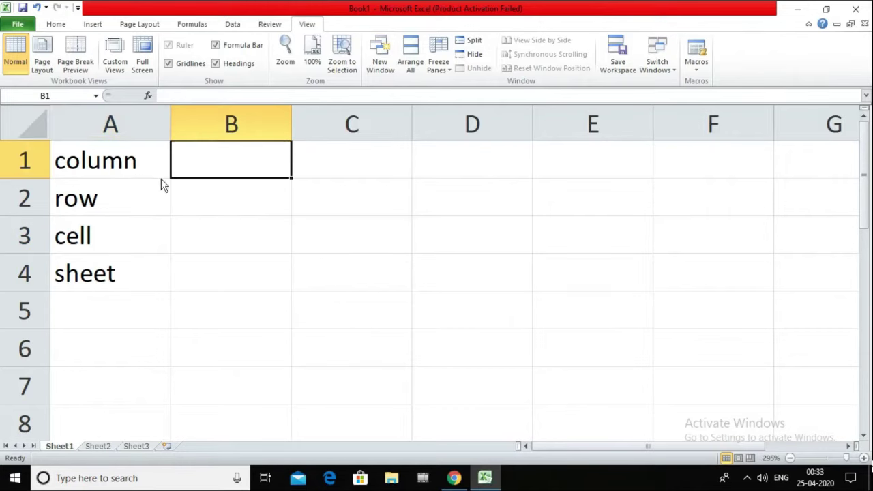
type("16384")
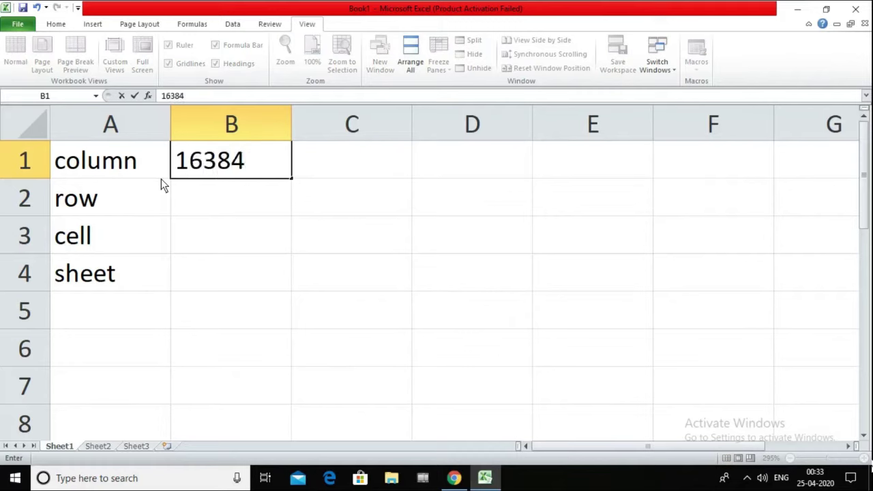
key("Return")
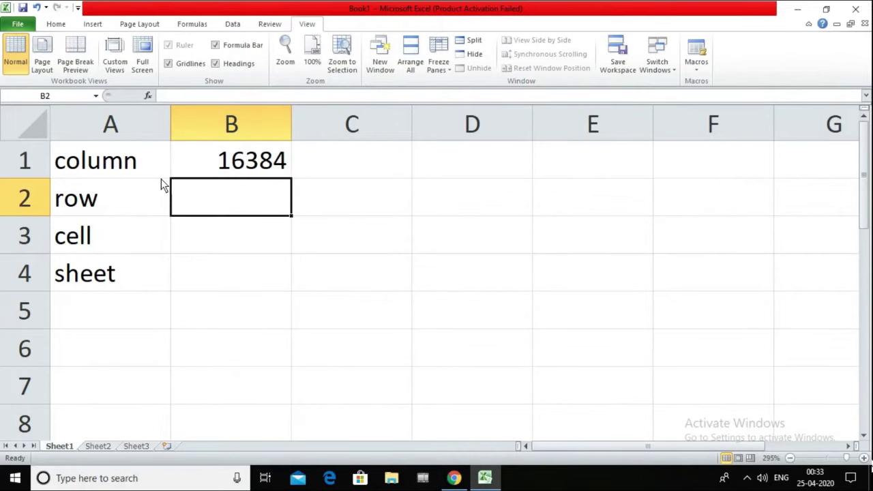
type("1048576")
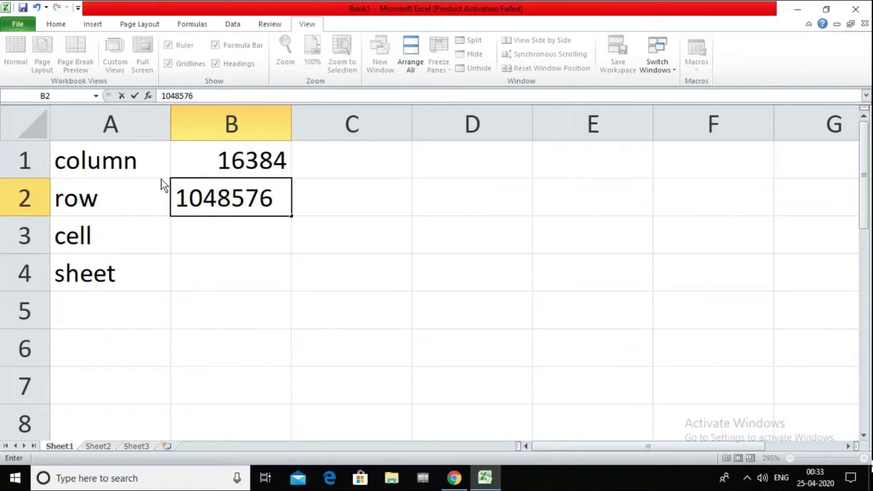
key("Return")
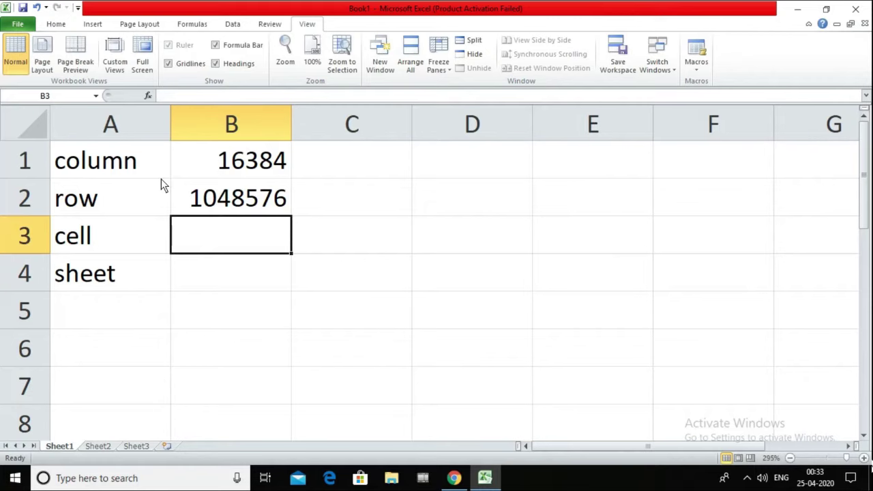
type("17179869184")
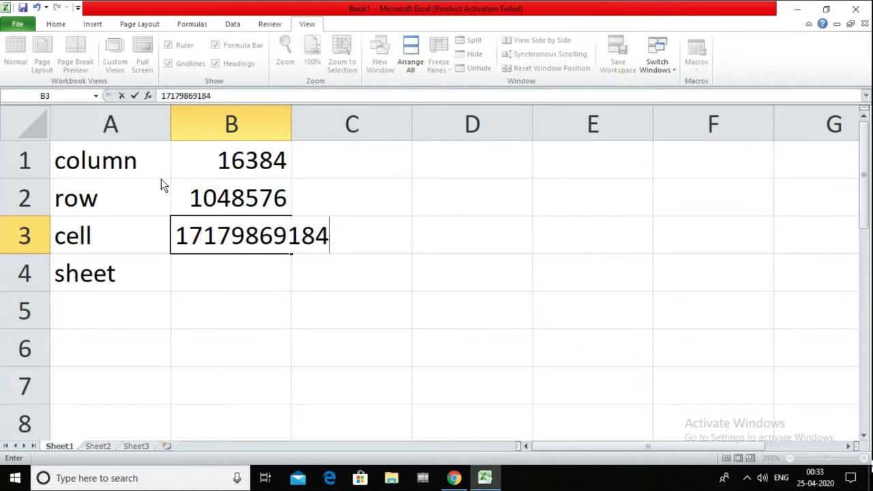
left_click(288, 272)
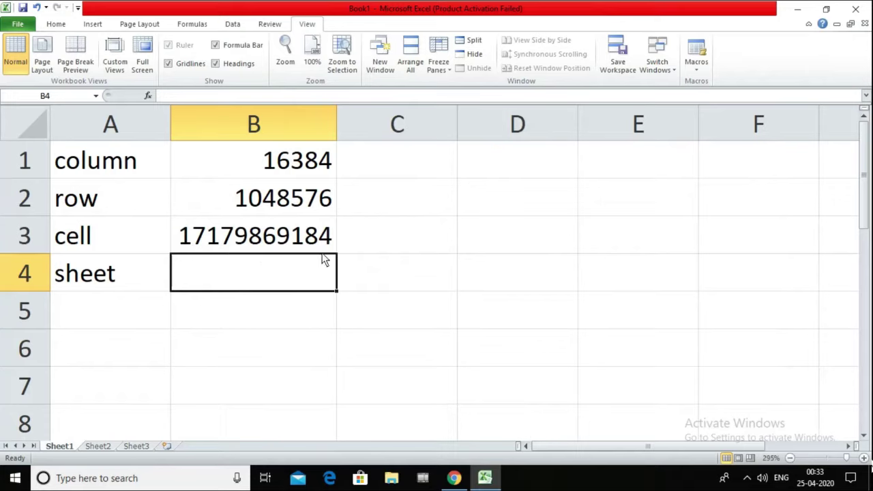
Review B3's full number, then select A4 and B4 to enter the sheet limit.
left_click(192, 249)
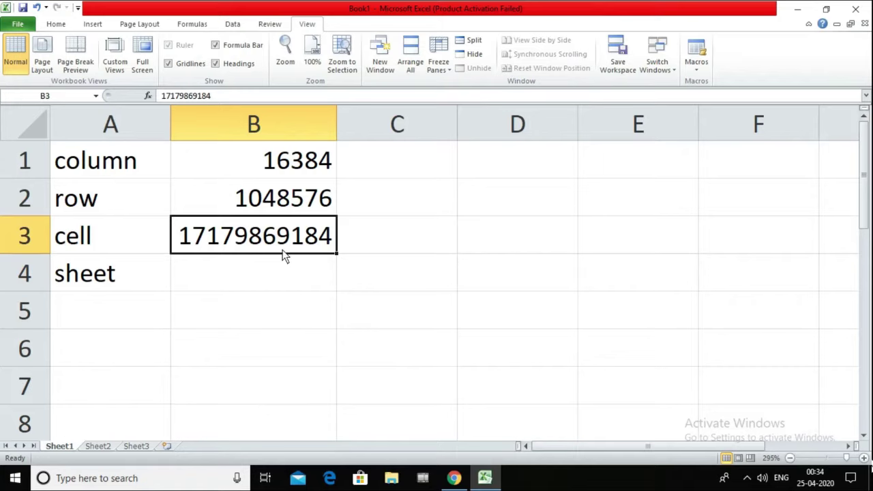
left_click_drag(311, 256, 272, 310)
left_click(126, 278)
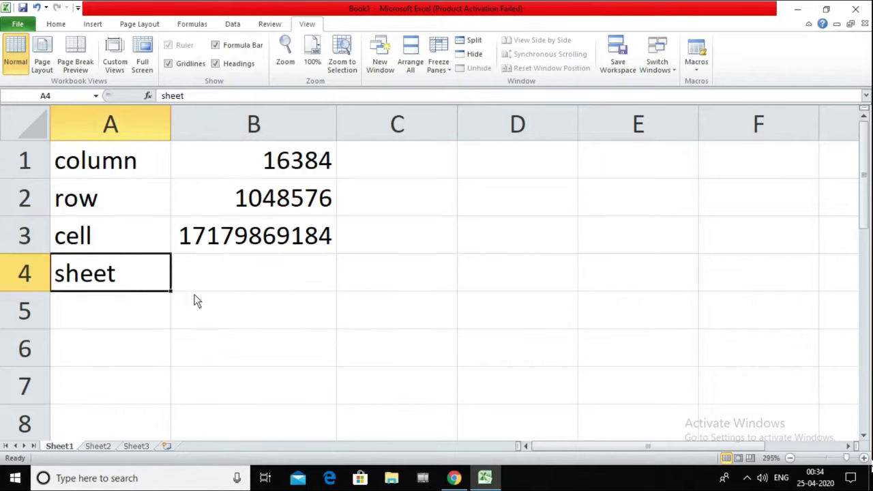
left_click(202, 278)
left_click(150, 286)
left_click(199, 267)
left_click(103, 285)
left_click(212, 281)
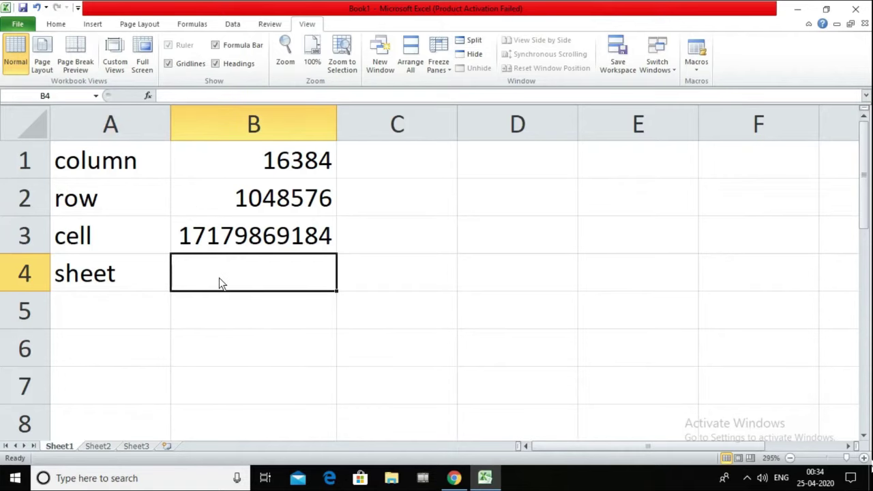
Enter 'unlimited' in B4 and check it against B5 and A5.
type("unlimited")
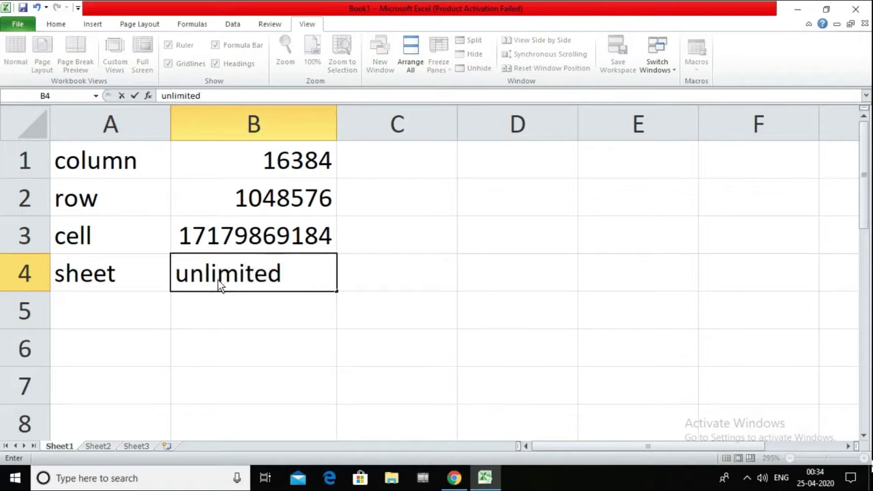
left_click(156, 334)
left_click(227, 284)
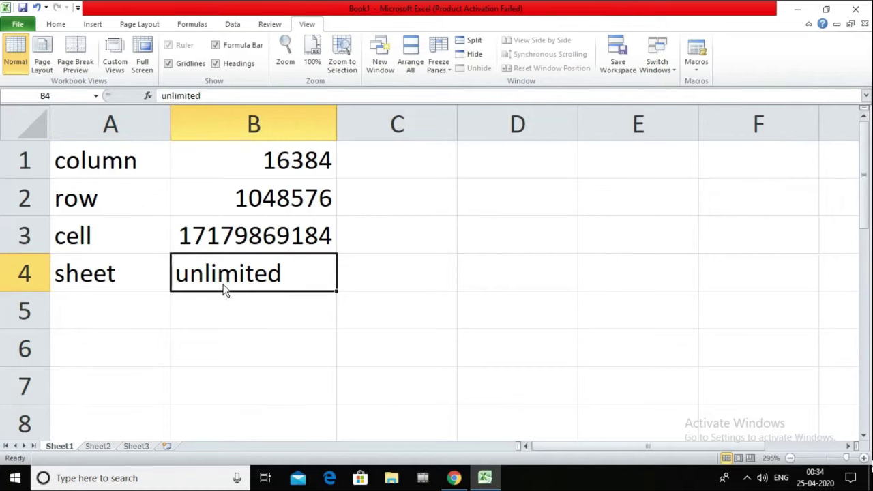
left_click(225, 326)
left_click(206, 282)
left_click(273, 318)
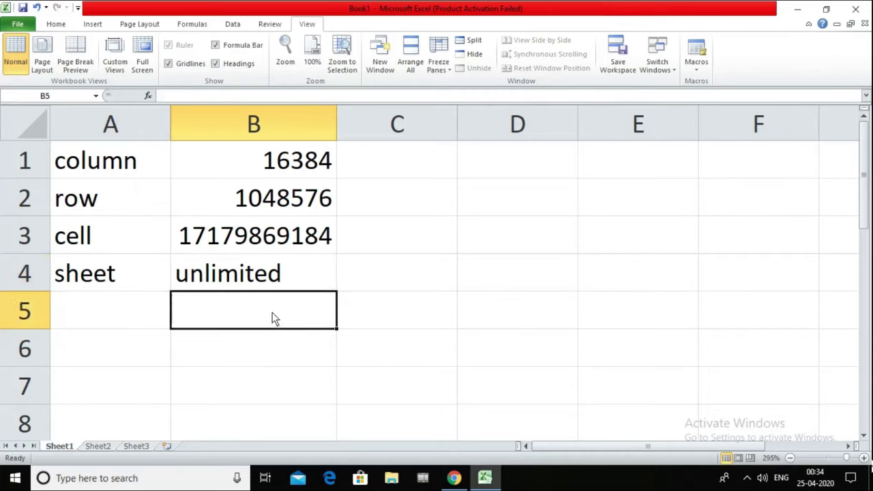
left_click(225, 280)
left_click(163, 319)
left_click(256, 280)
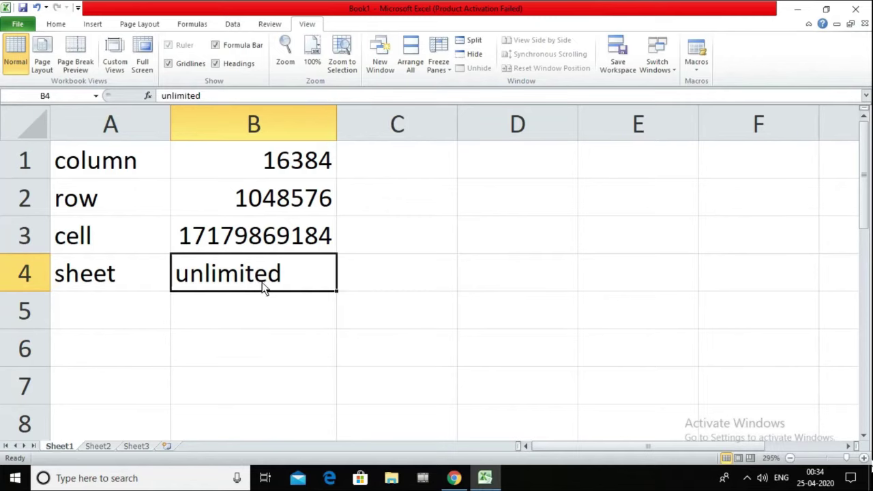
Review the limits table entries in columns A and B, rows 1–5.
key("Down")
key("Down")
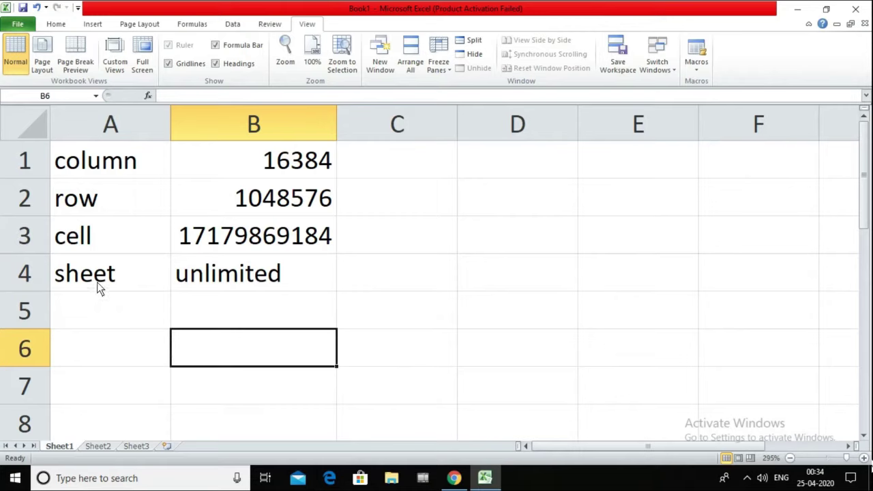
left_click(279, 280)
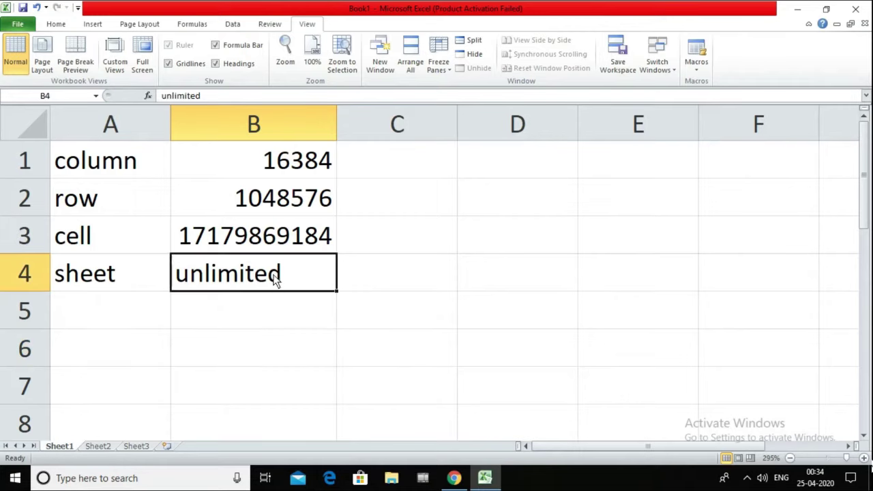
left_click(296, 313)
left_click(285, 273)
left_click(119, 247)
left_click(189, 246)
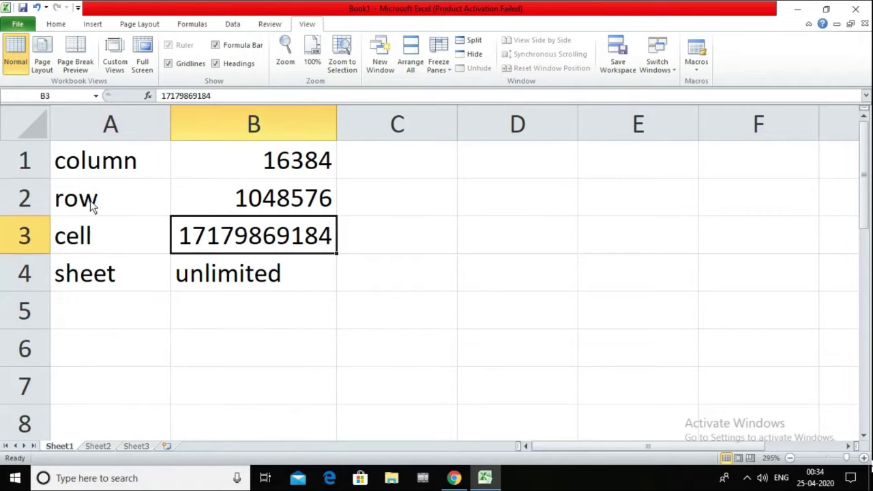
left_click(219, 204)
left_click(119, 165)
left_click(277, 174)
left_click(144, 265)
left_click(199, 274)
Check B1's value 16384 and the neighbouring cells C1 and C2.
left_click(105, 168)
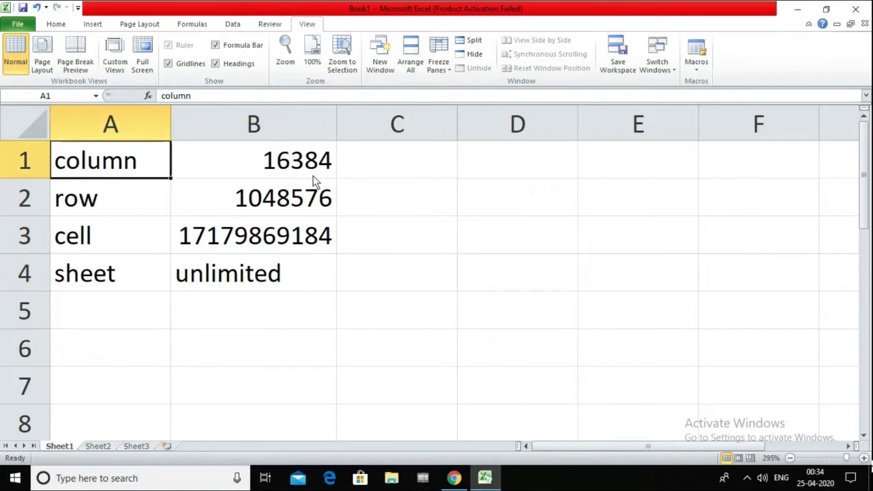
left_click(300, 172)
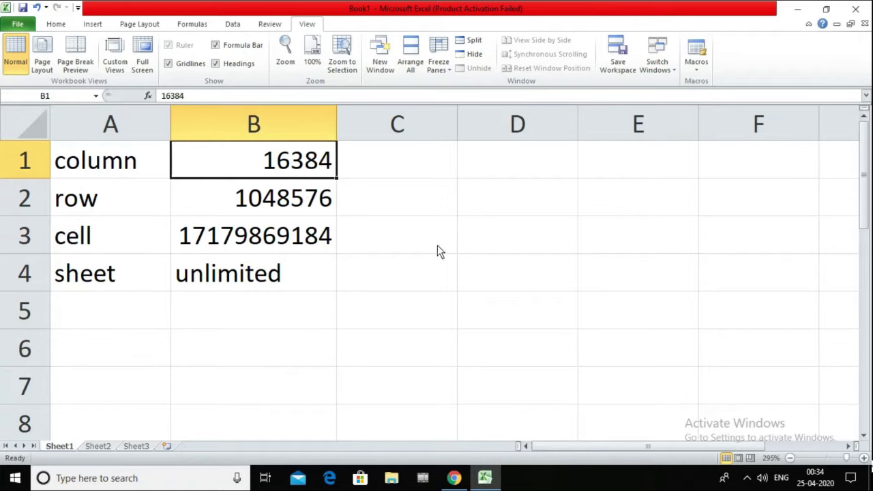
left_click(415, 168)
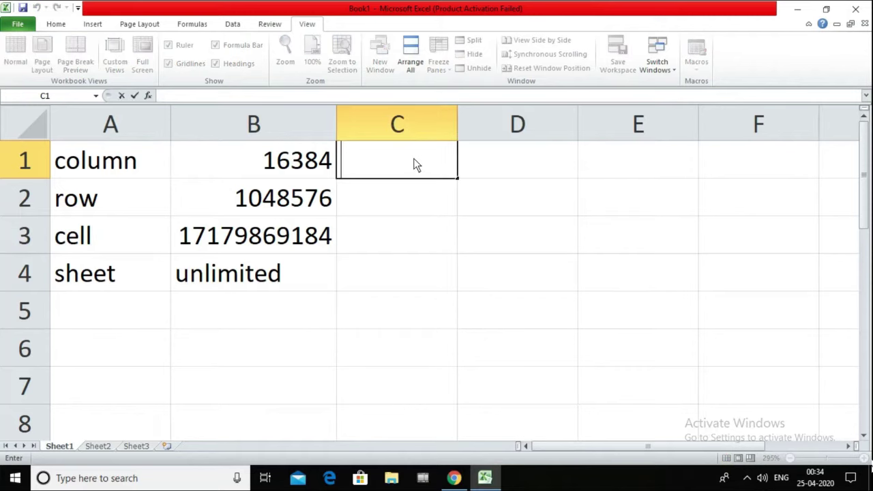
left_click(411, 190)
left_click(401, 163)
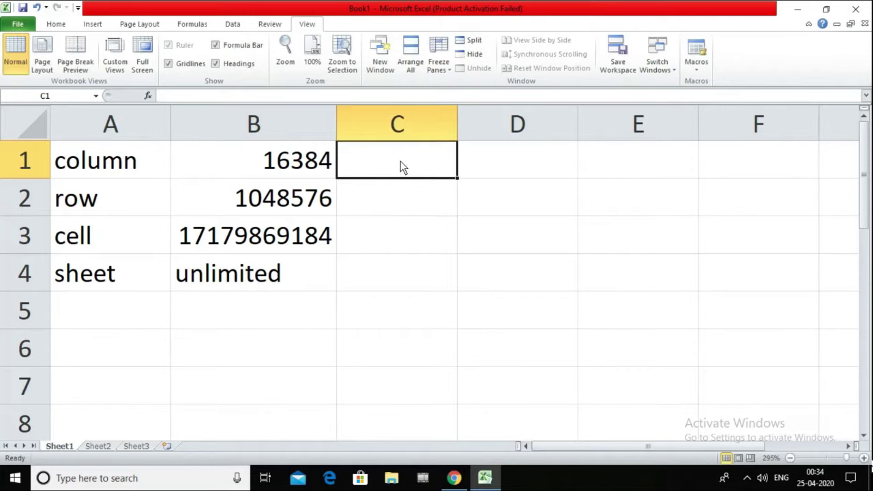
Jump to the last column XFD with Ctrl+Right, then show the workbook Info page.
key("ctrl+Right")
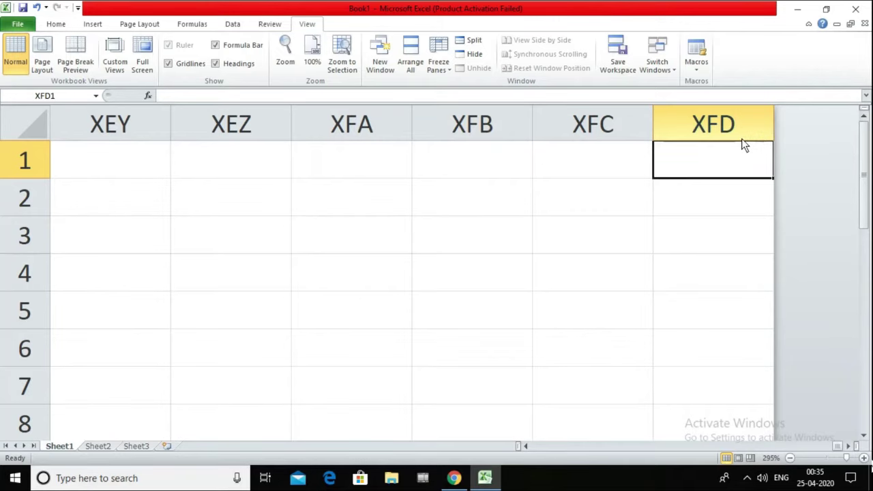
left_click(14, 24)
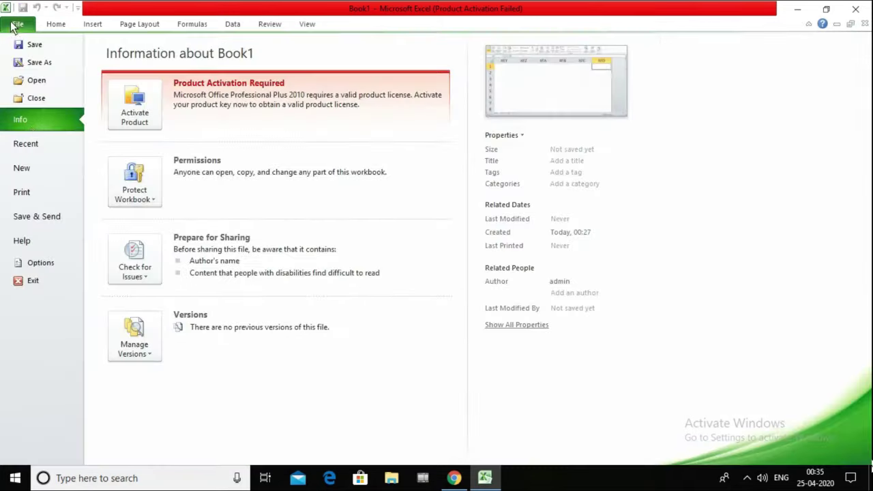
Turn on R1C1 reference style in Excel Options' Formulas settings.
left_click(42, 264)
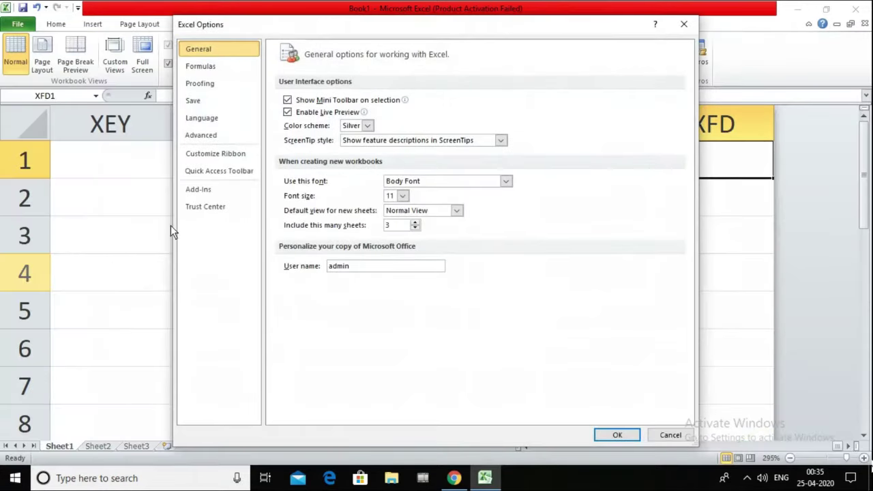
left_click(217, 69)
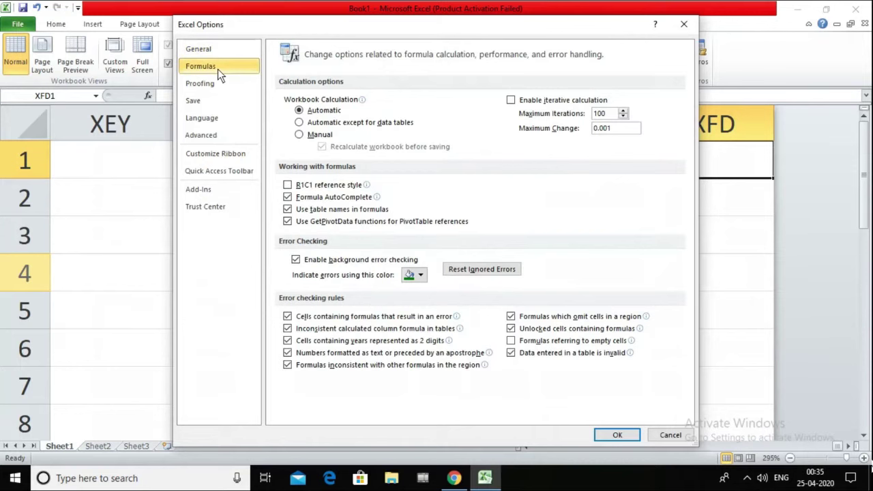
left_click(287, 185)
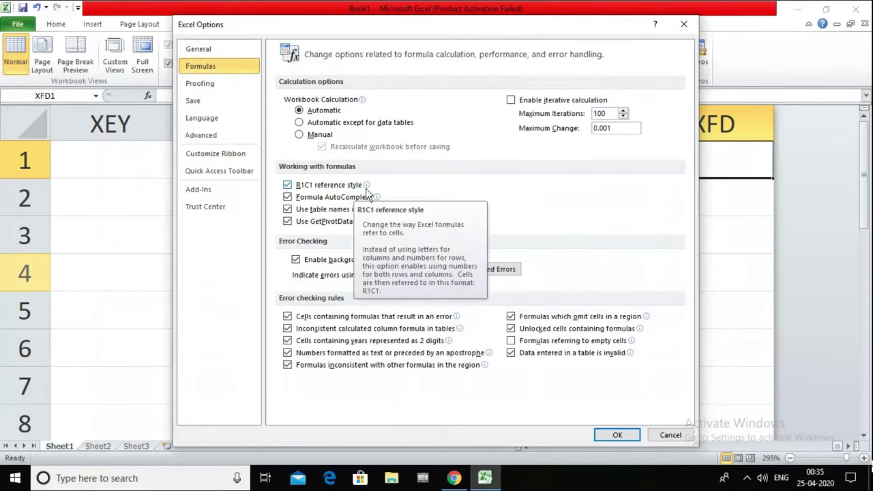
left_click(617, 435)
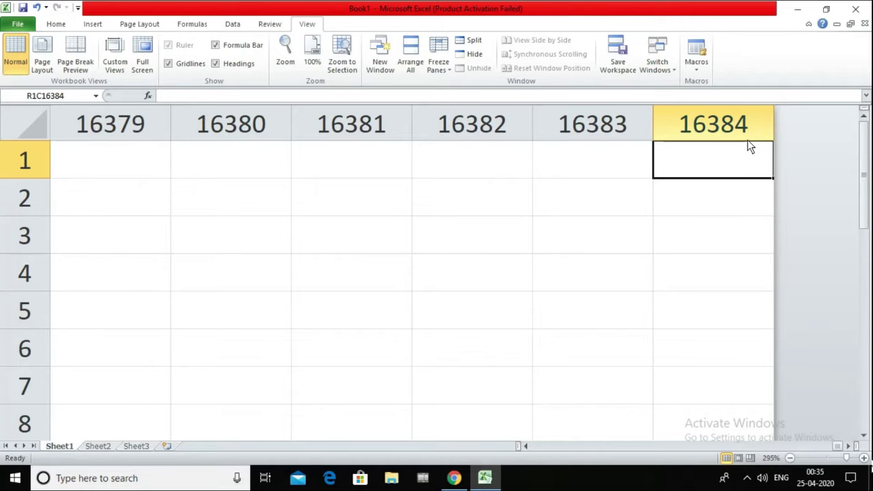
Return to the data with Ctrl+Left and select cells R5C2 and R2C3.
key("ctrl+Left")
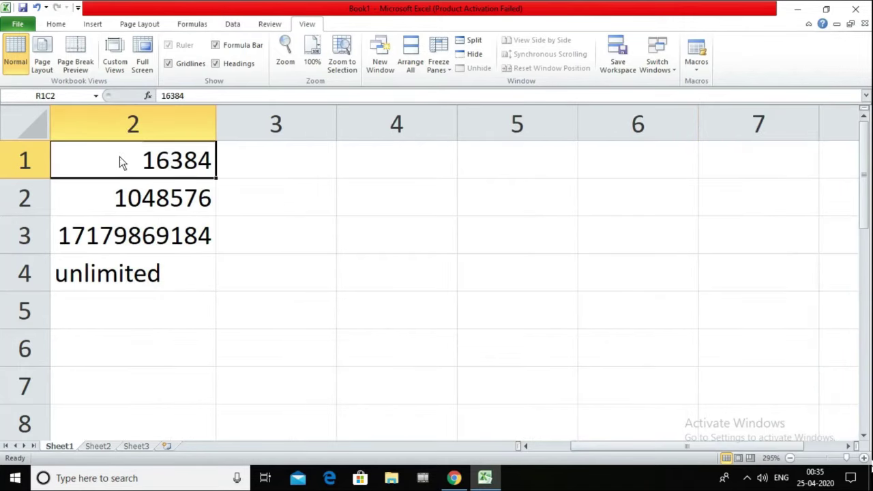
left_click_drag(120, 156, 14, 168)
left_click(204, 305)
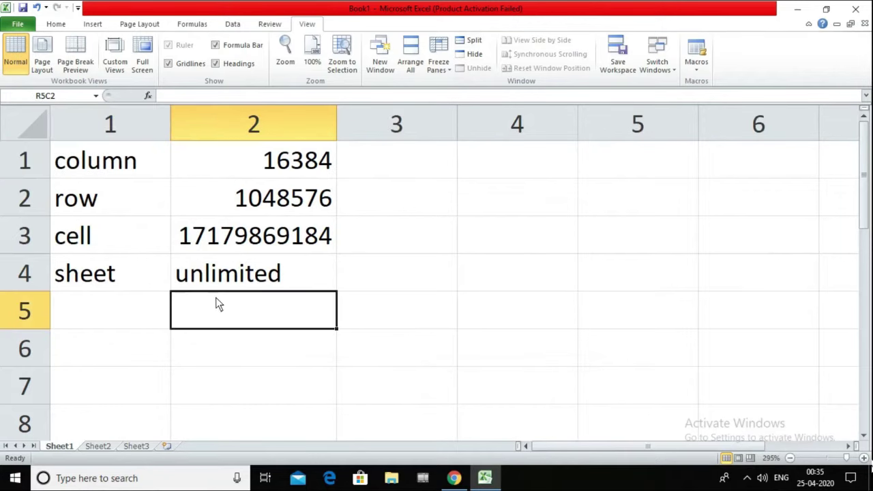
left_click(376, 210)
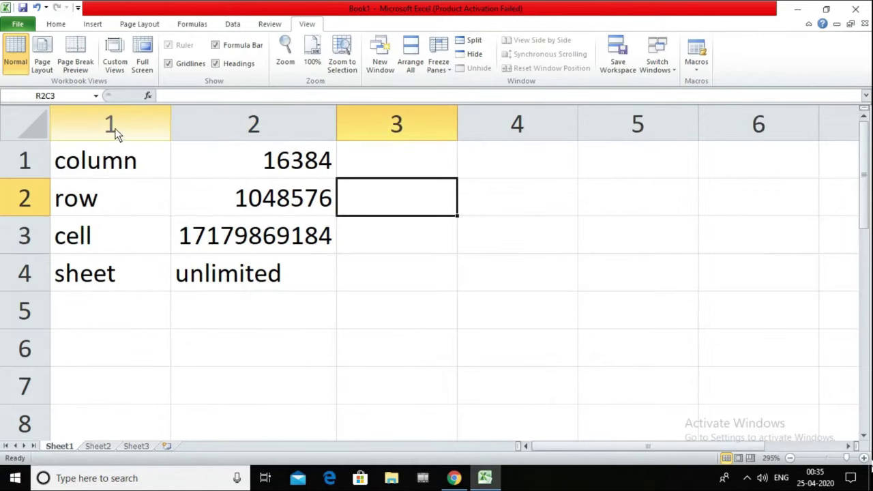
Uncheck R1C1 reference style in Excel Options' Formulas settings to restore column letters.
left_click(22, 23)
left_click(30, 264)
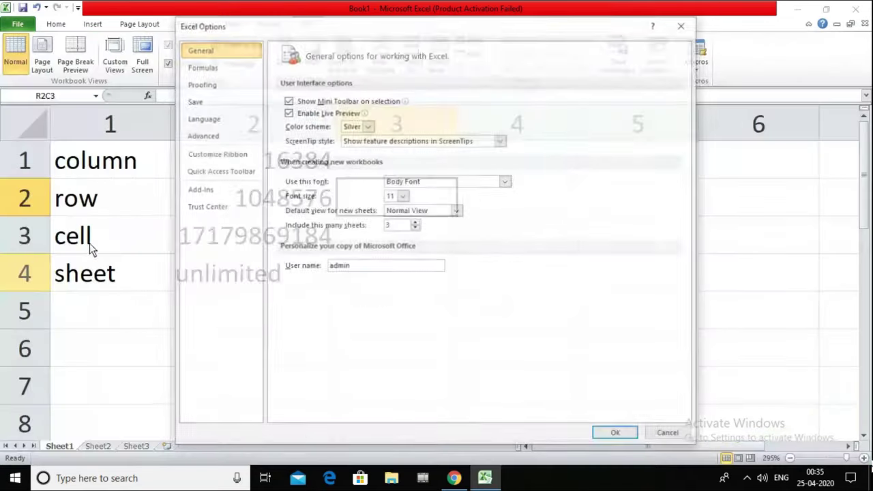
left_click(219, 68)
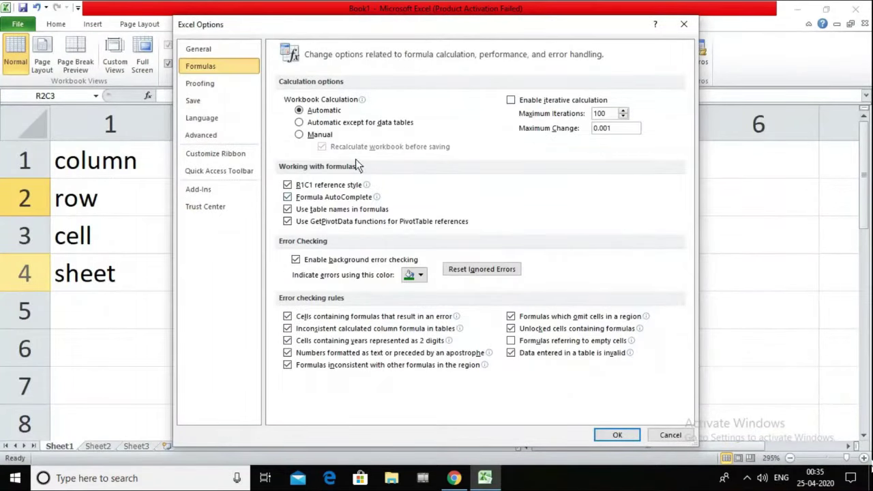
left_click(287, 186)
left_click(622, 434)
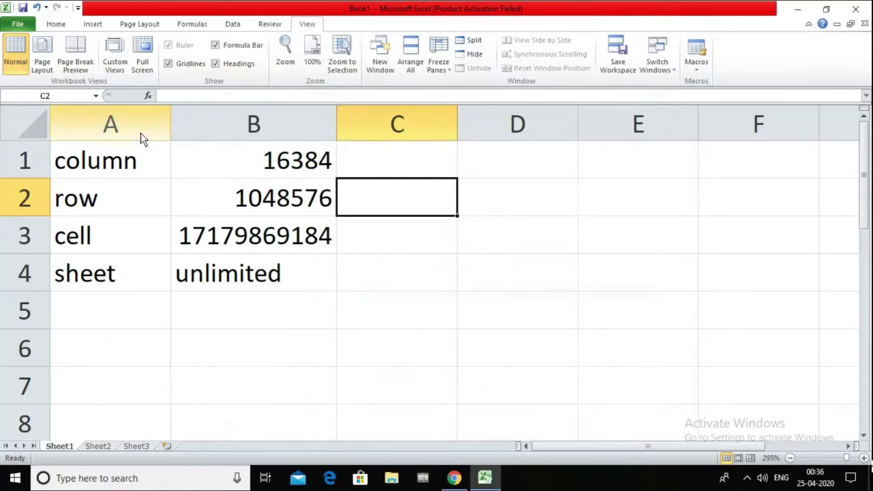
Click through the table cells in columns A–D, rows 2–4.
left_click(484, 207)
left_click(374, 194)
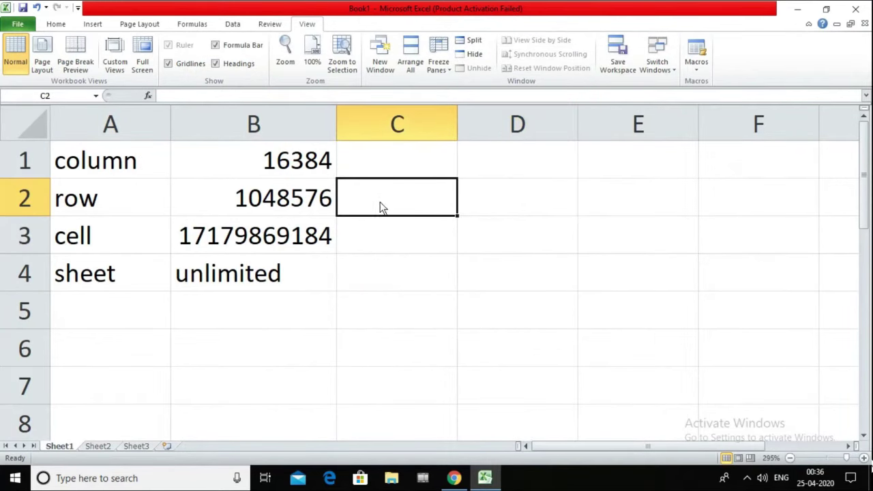
left_click(424, 286)
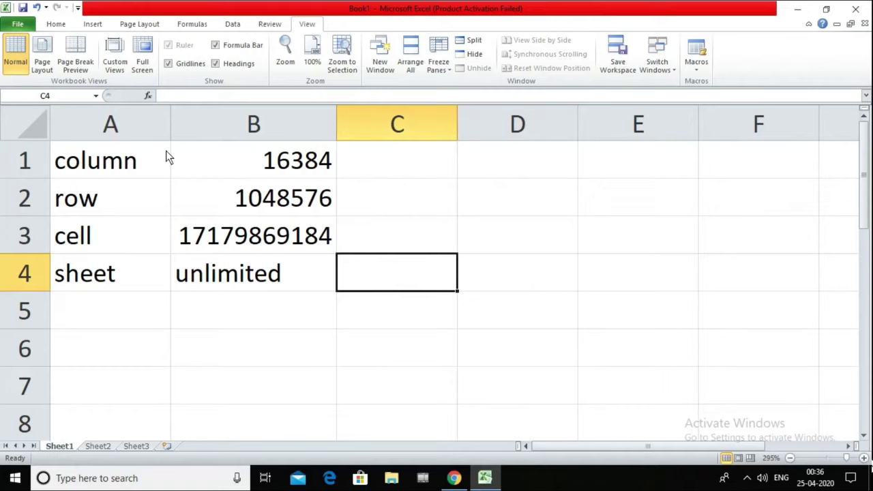
left_click(364, 238)
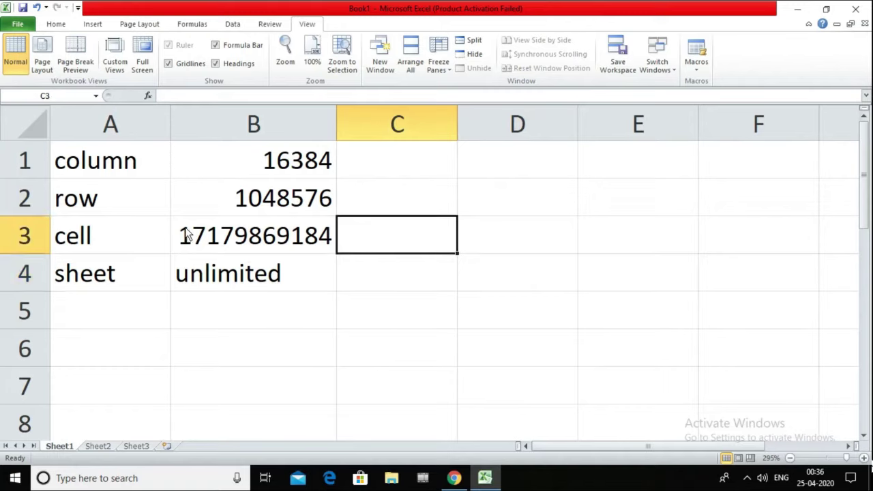
left_click(83, 244)
left_click(241, 238)
left_click(106, 282)
left_click(209, 277)
left_click(88, 204)
left_click(238, 201)
From A5, jump with Ctrl+Down to the final row 1048576 and select it.
left_click(83, 320)
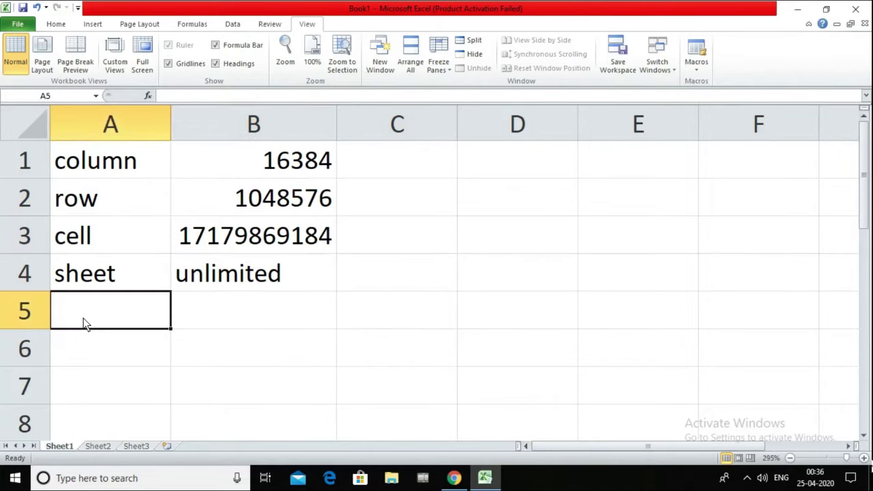
key("ctrl+Down")
left_click(95, 297)
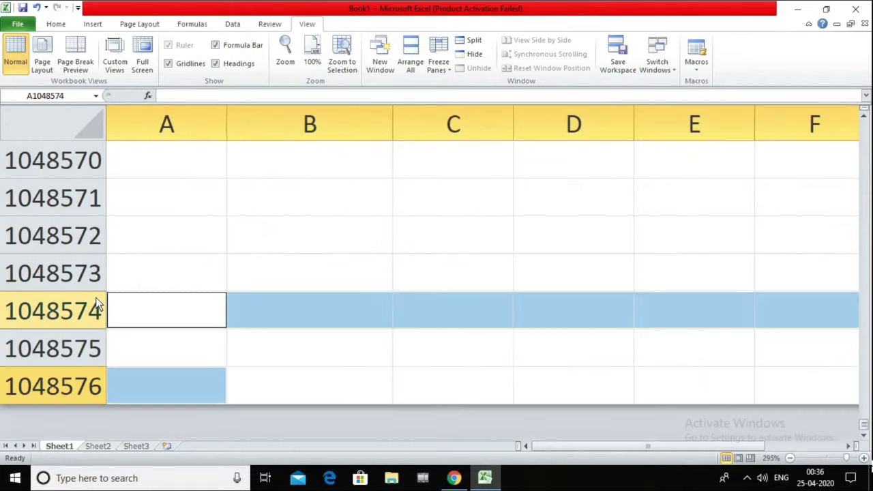
left_click(131, 385)
scroll(64, 400, "down", 2)
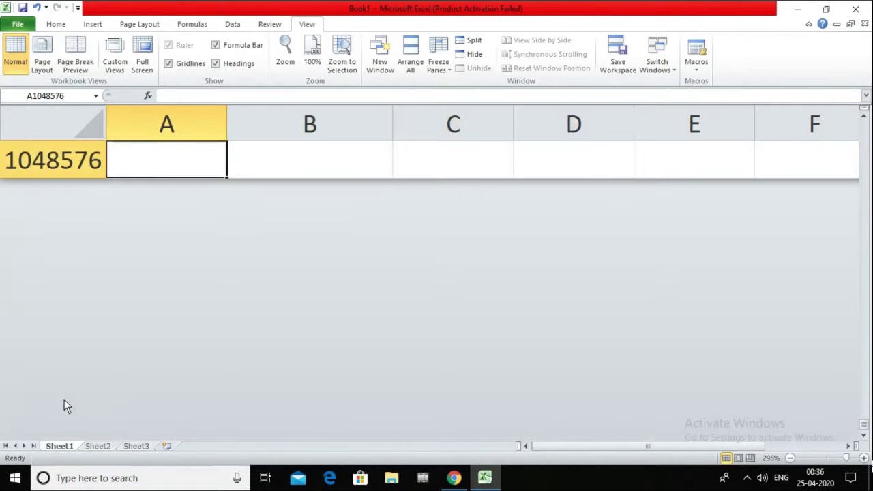
scroll(70, 230, "up", 1)
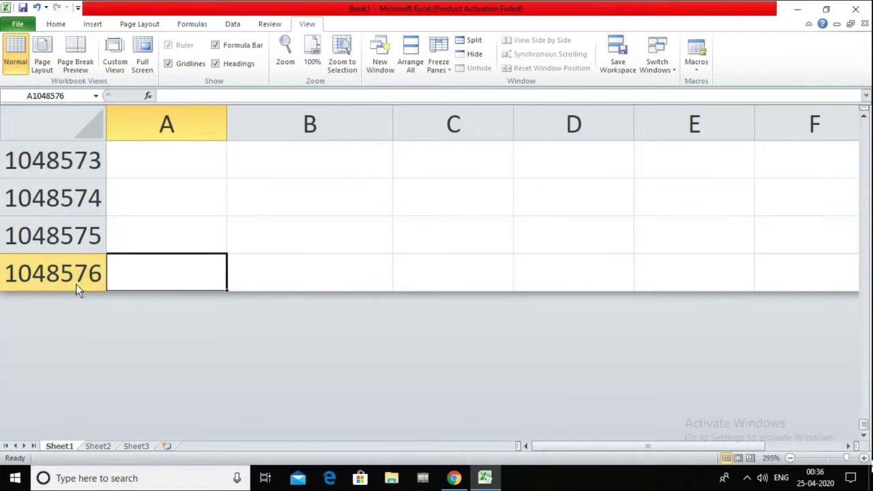
left_click(160, 231)
left_click(68, 272)
left_click(169, 279)
left_click(159, 238)
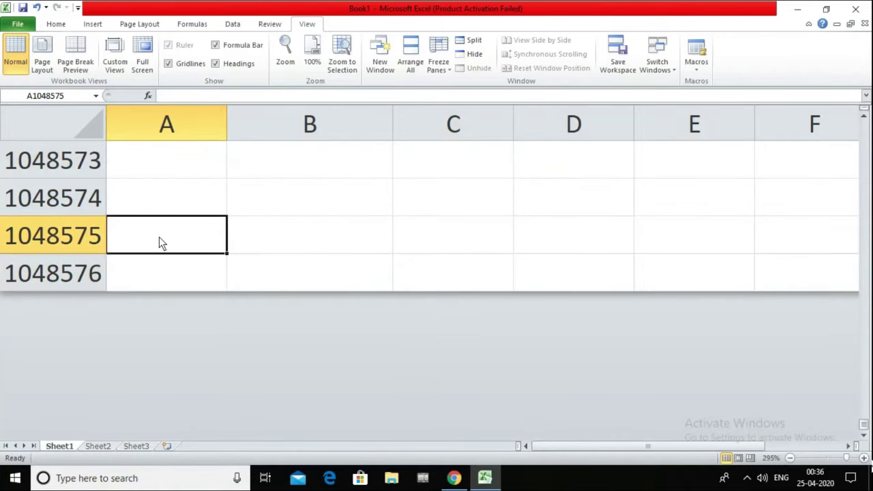
left_click(157, 273)
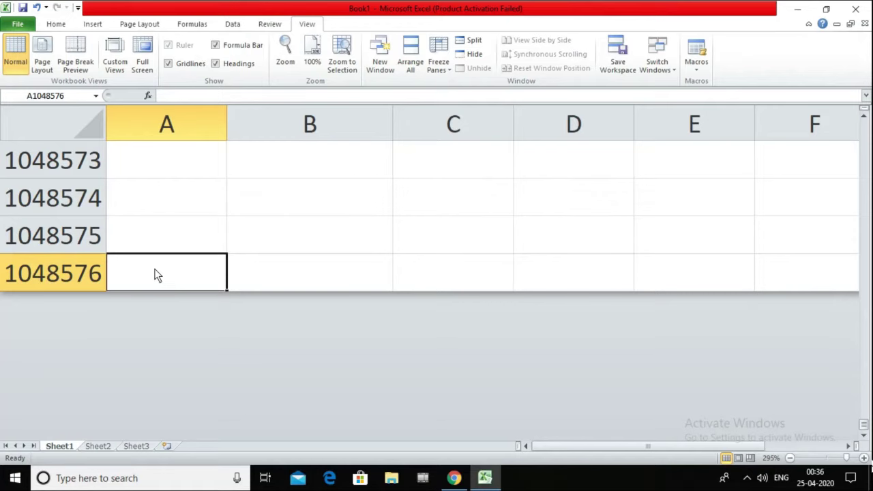
Return to the top of Sheet1 with Ctrl+Up and select A1 and A5.
key("ctrl+Up")
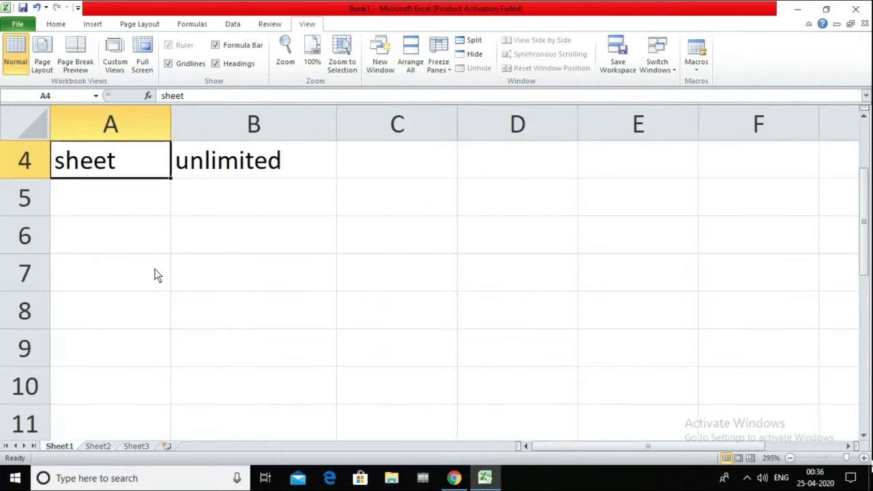
scroll(169, 301, "up", 1)
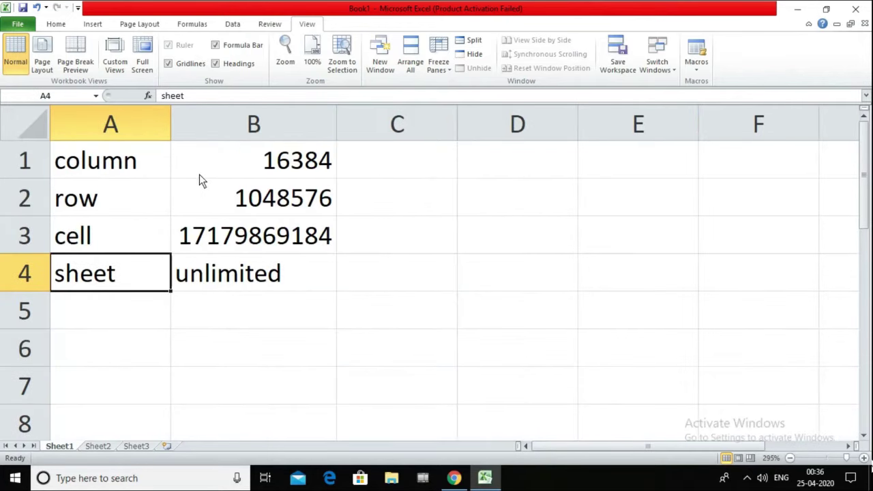
left_click(138, 162)
left_click(175, 379)
left_click(127, 313)
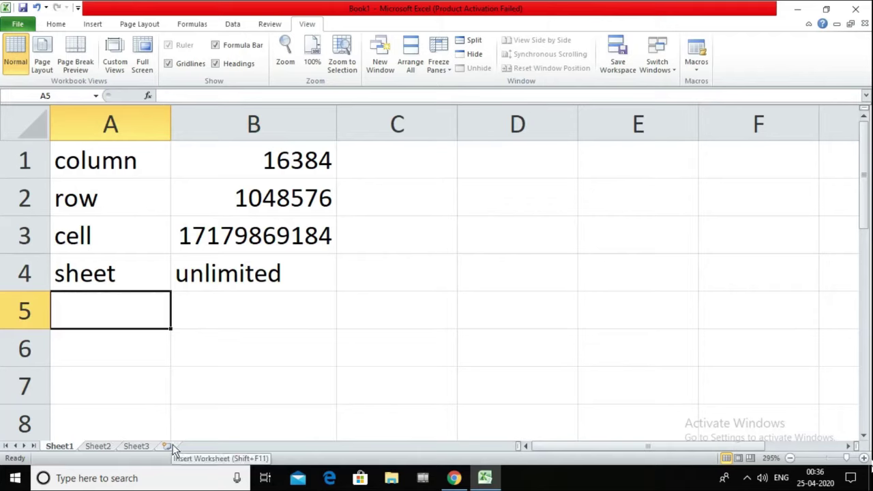
Visit Sheet2 and Sheet3, then add Sheet4–Sheet7 and more sheets with Shift+F11.
left_click(100, 447)
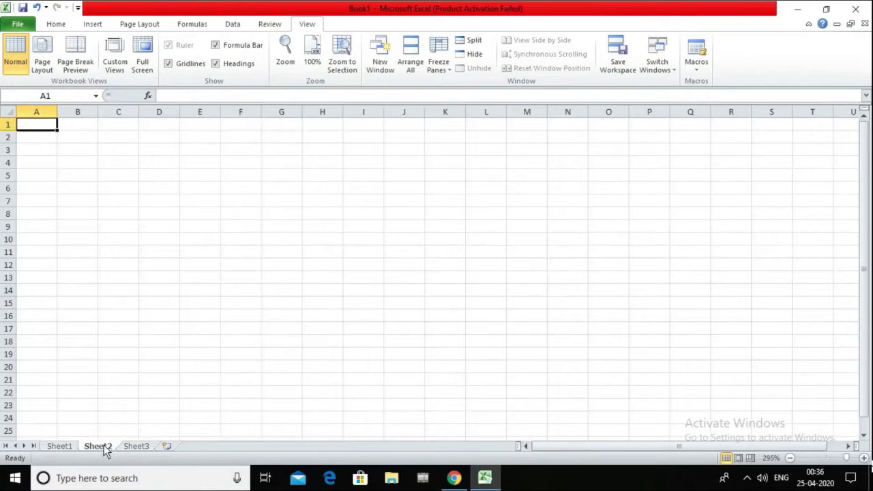
left_click(141, 448)
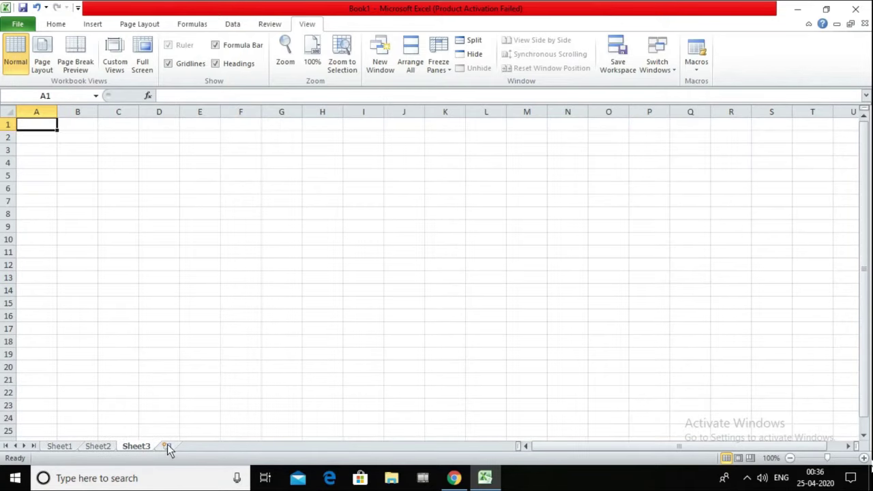
left_click(169, 450)
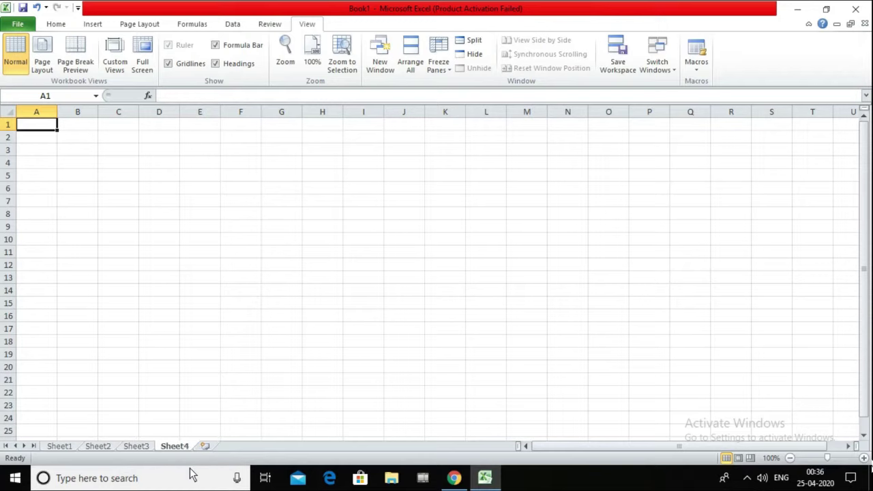
left_click(206, 449)
left_click(246, 447)
left_click(281, 448)
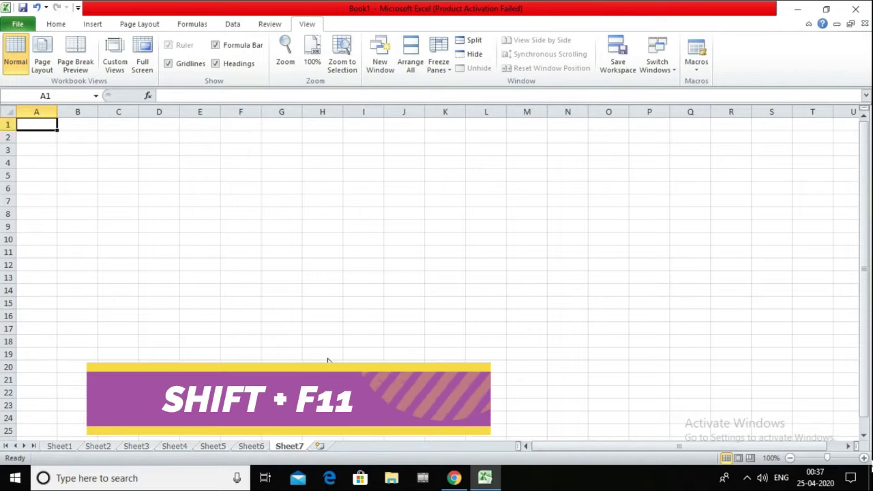
left_click(328, 357)
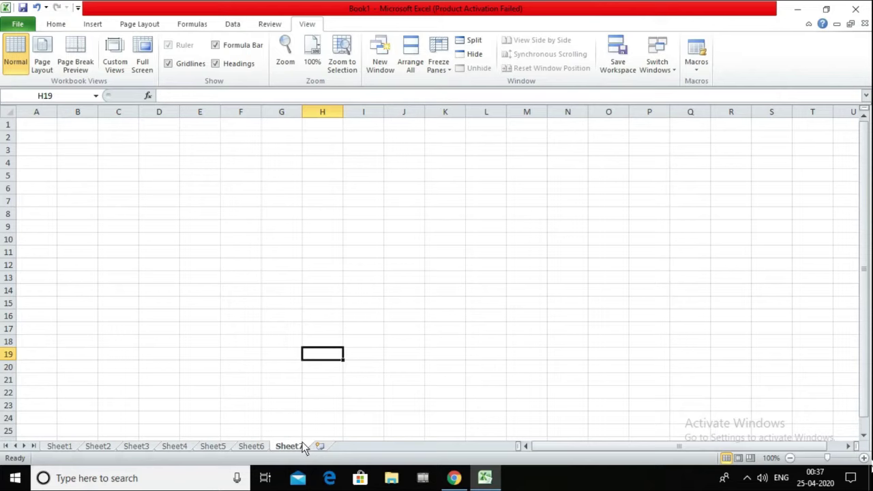
key("shift+F11")
key("shift+F11")
key("shift+F11")
key("shift+F11")
key("shift+F11")
key("shift+F11")
key("shift+F11")
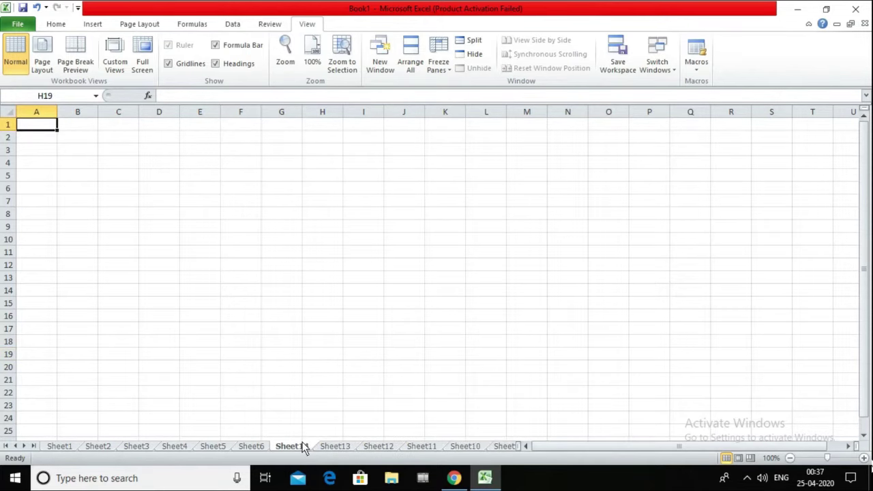
key("shift+F11")
key("shift+F11")
key("shift+F11")
Zoom Sheet17 to 205% and browse the ribbon tabs from Home through View.
scroll(312, 191, "up", 2, "ctrl")
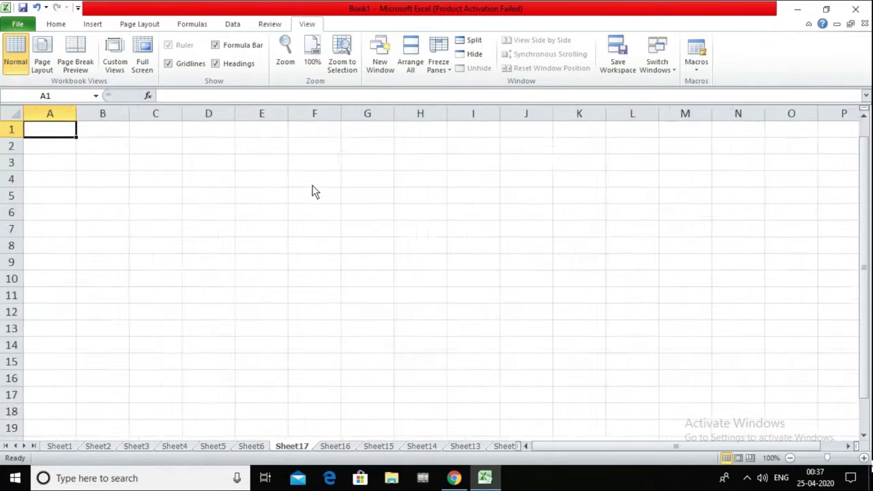
scroll(312, 191, "up", 5, "ctrl")
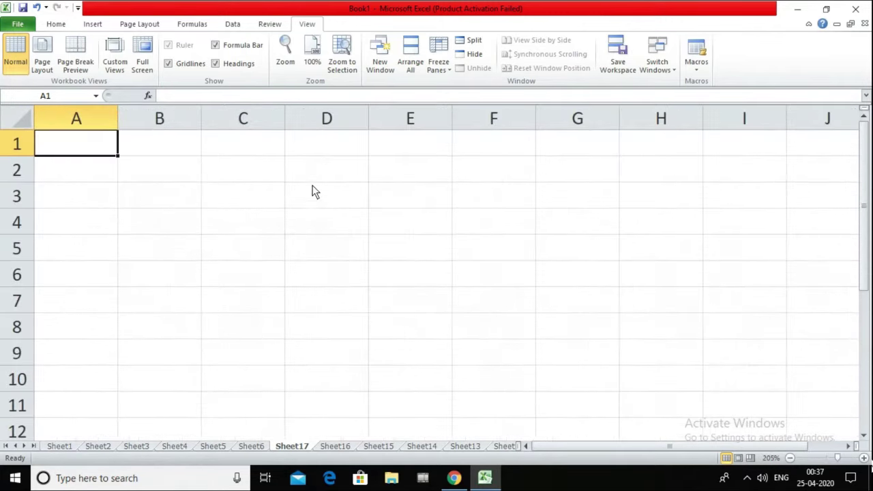
left_click(57, 25)
left_click(97, 26)
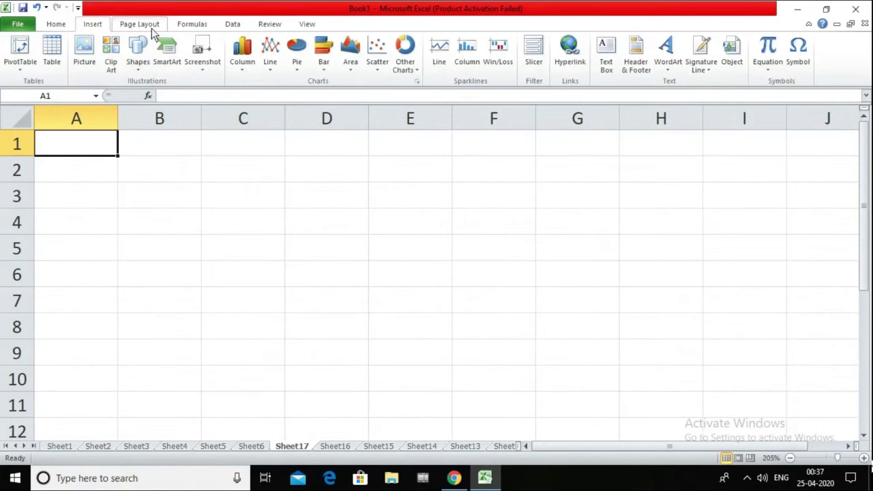
left_click(146, 26)
left_click(197, 25)
left_click(235, 23)
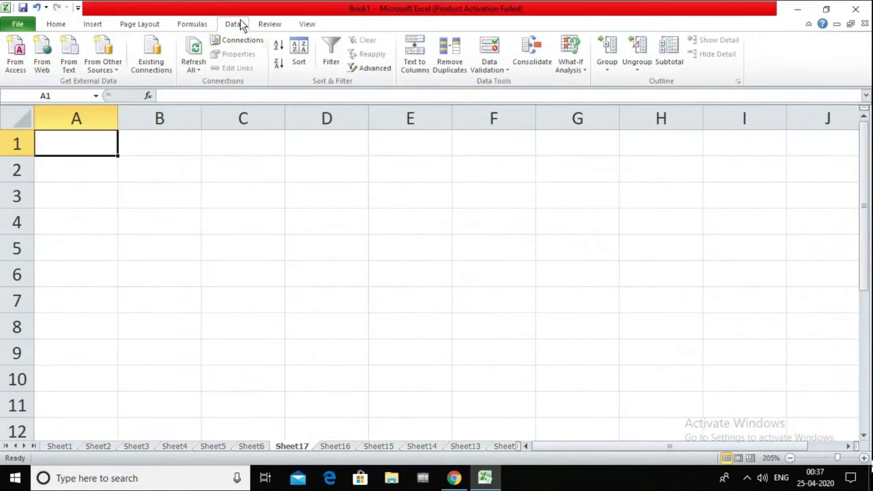
left_click(271, 25)
left_click(308, 25)
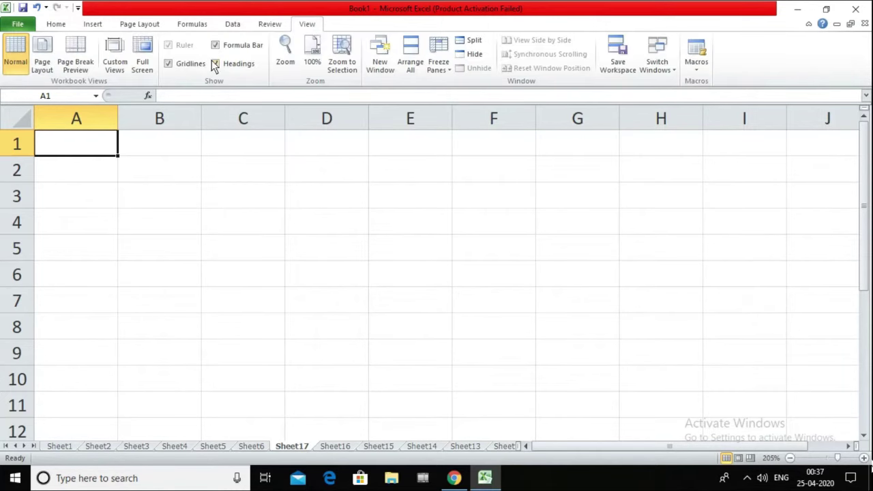
Switch back and forth between the Home and View ribbon tabs.
left_click(58, 25)
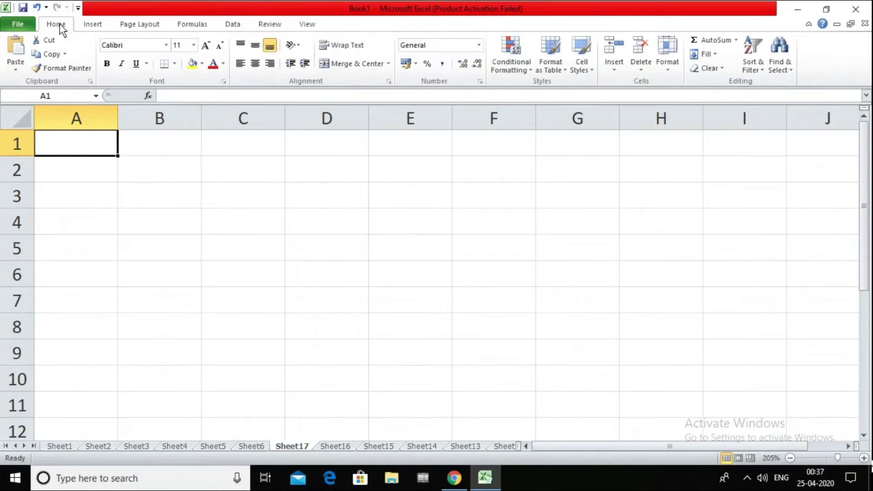
left_click(307, 26)
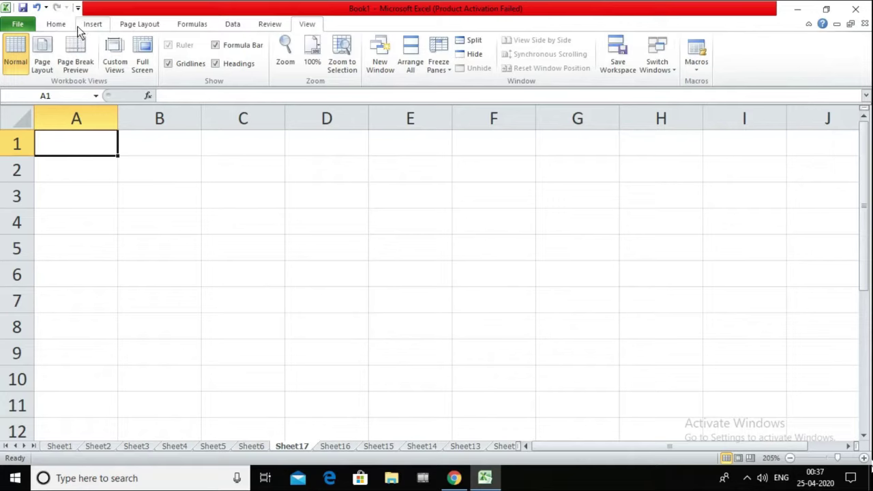
left_click(62, 27)
left_click(307, 26)
left_click(58, 27)
left_click(18, 25)
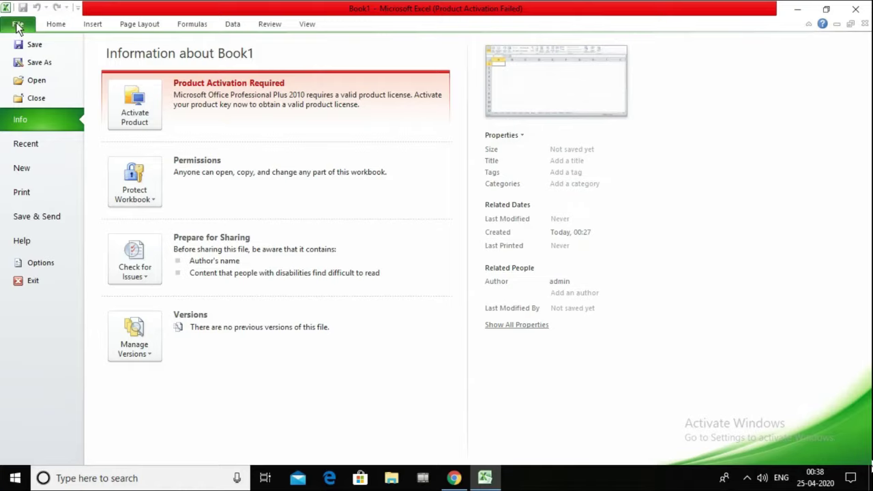
left_click(18, 25)
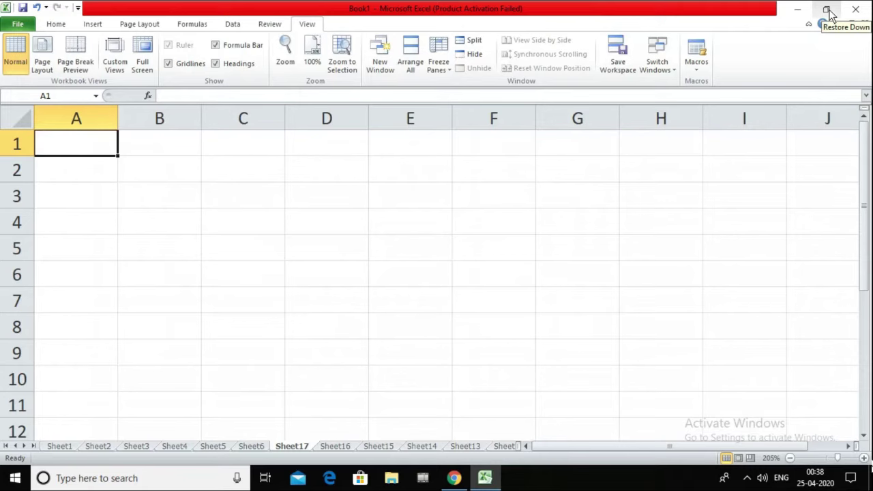
left_click(827, 10)
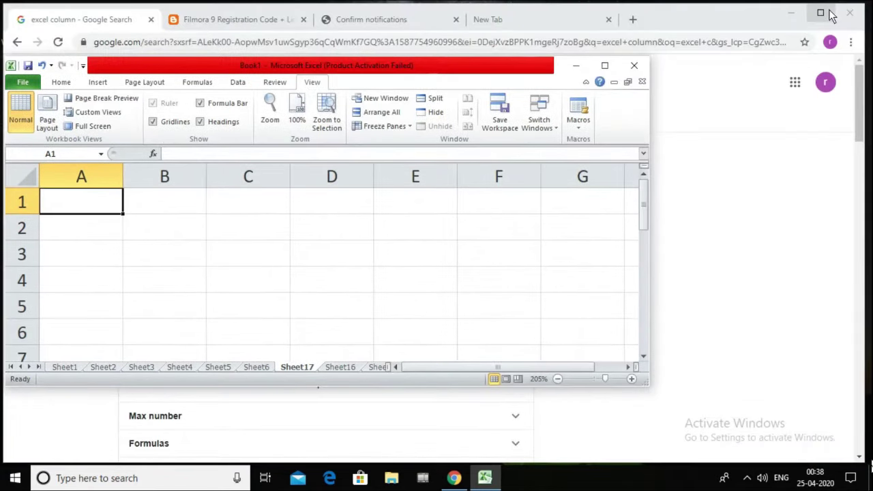
left_click(605, 66)
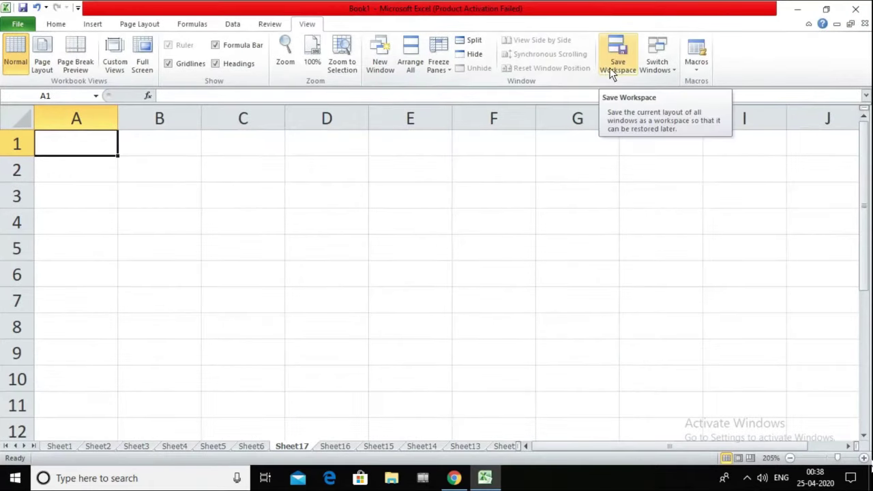
left_click(797, 13)
left_click(790, 11)
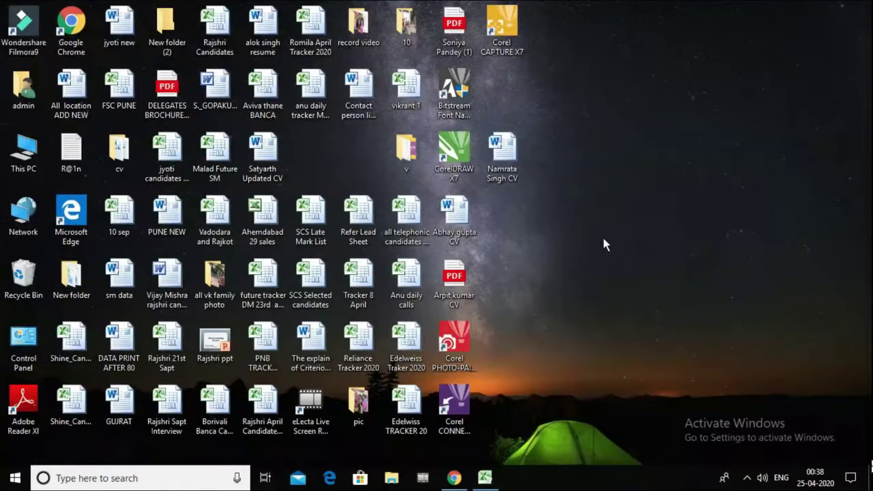
left_click(489, 474)
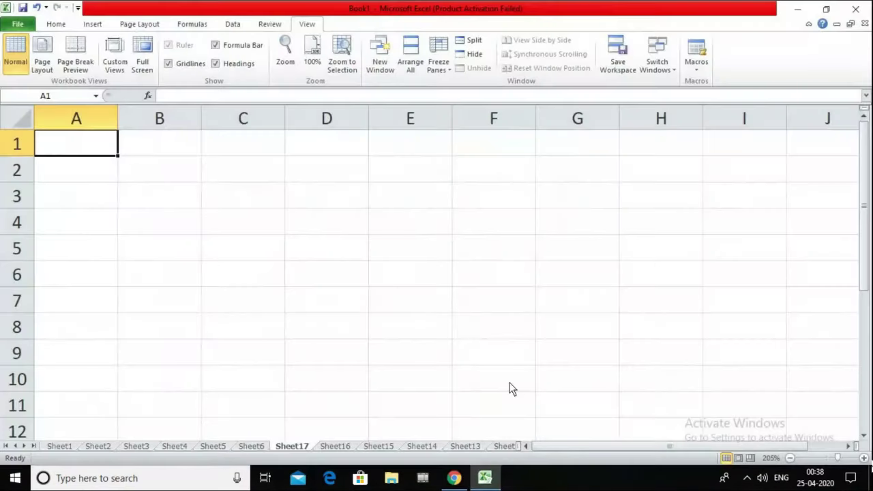
left_click(825, 8)
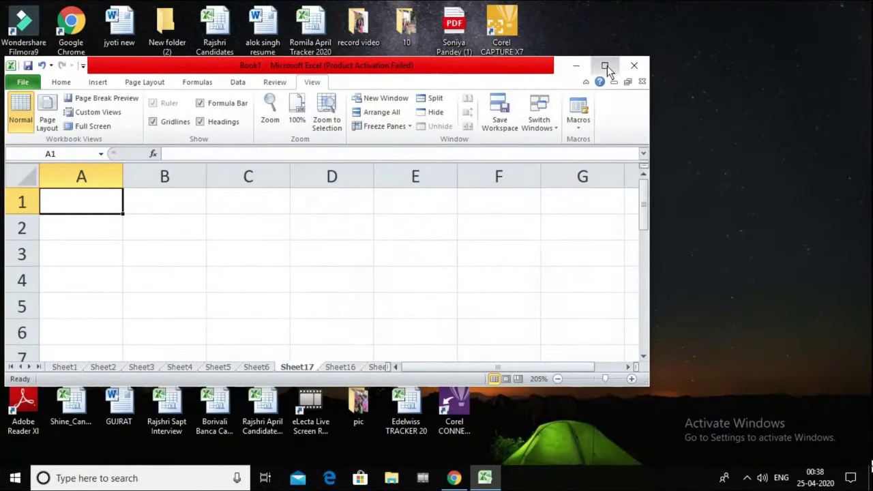
left_click(605, 66)
left_click(826, 8)
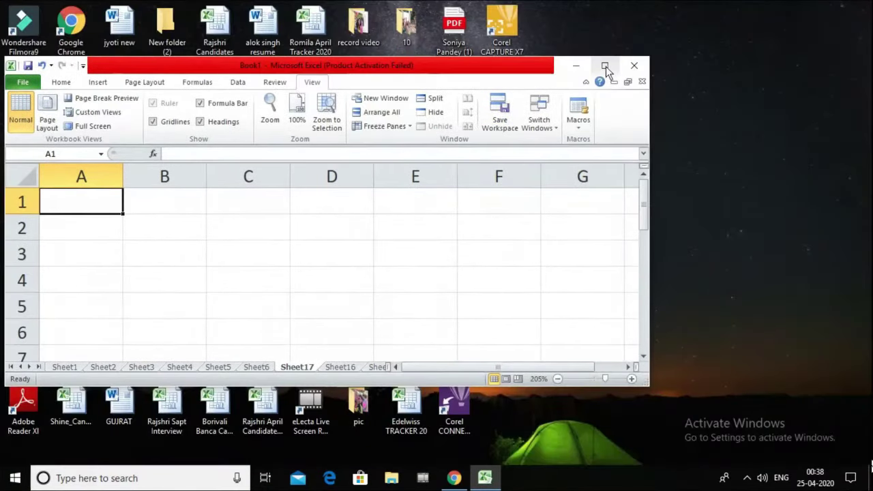
left_click(604, 66)
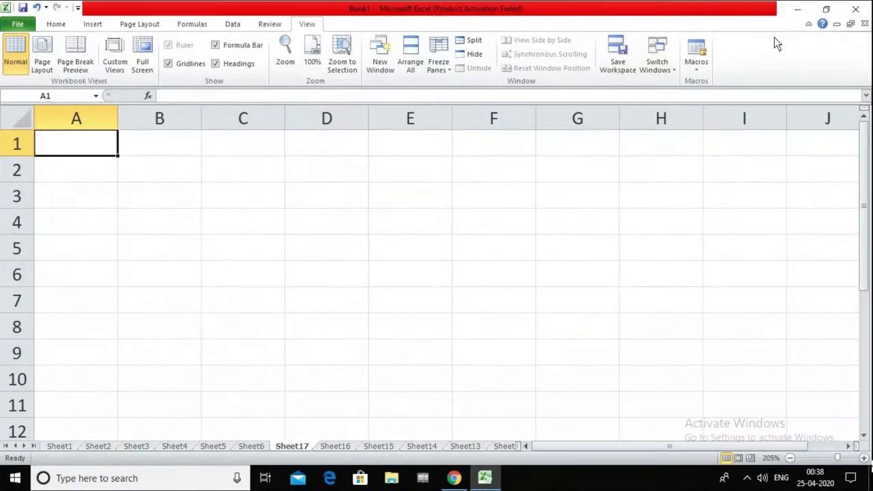
Close Excel, move the save prompt aside, and choose Don't Save.
left_click(856, 11)
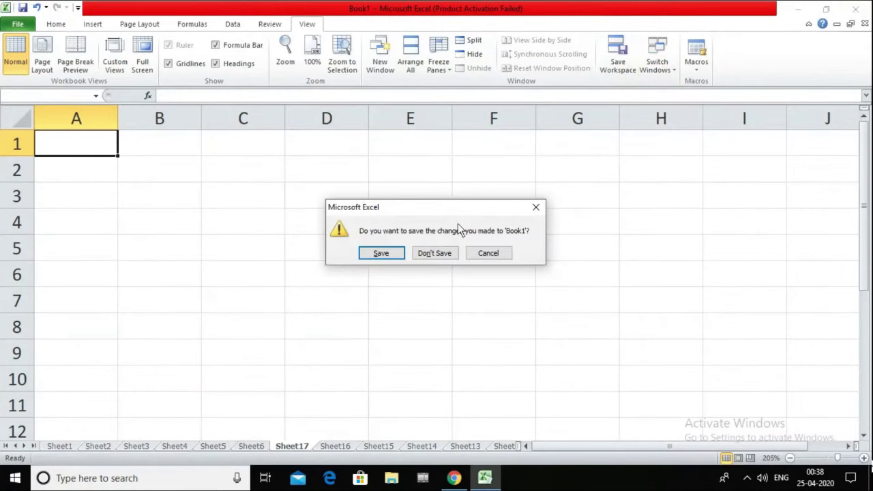
left_click_drag(455, 207, 452, 187)
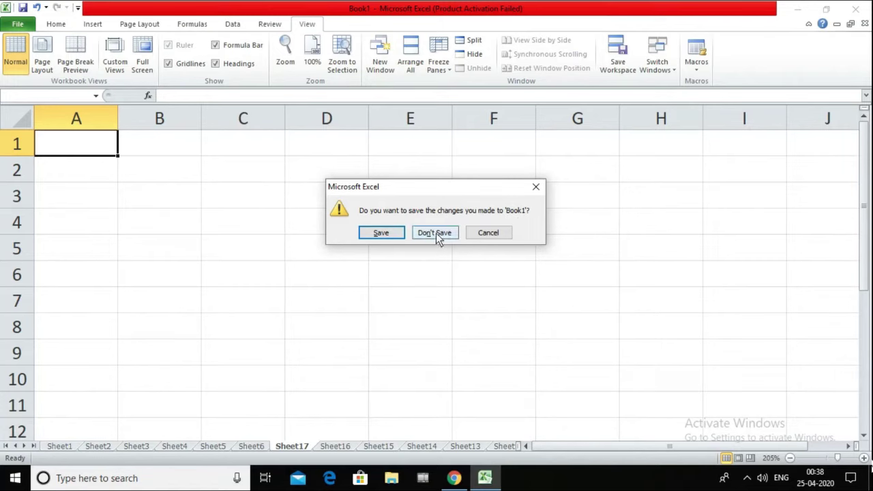
mouse_move(434, 182)
left_mouse_down()
mouse_move(384, 158)
mouse_move(394, 220)
mouse_move(520, 192)
left_mouse_up()
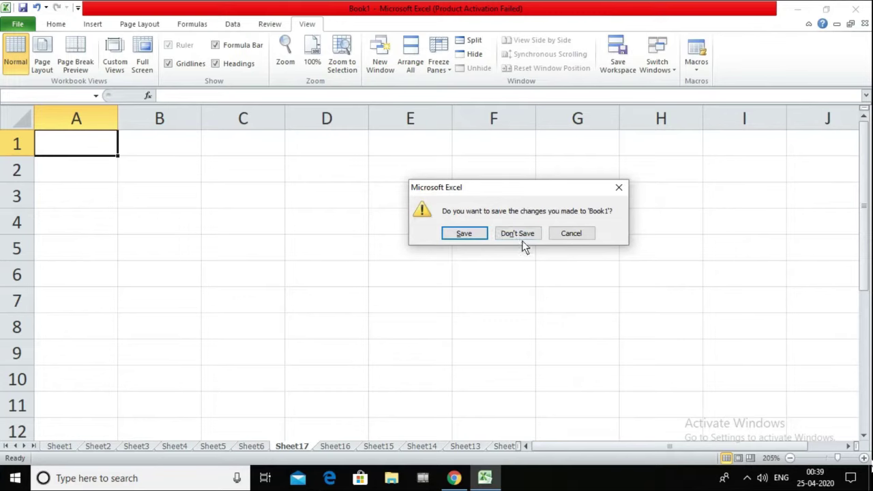
left_click(516, 235)
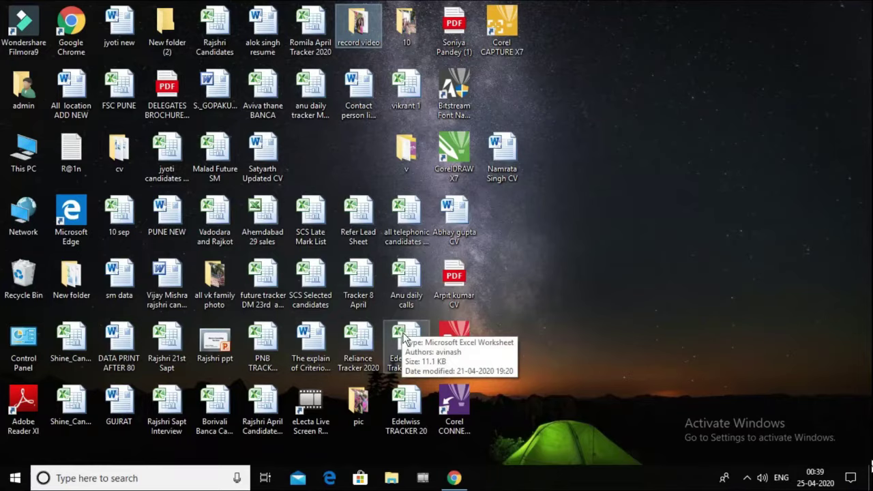
Launch Excel via Win+R and zoom in on the new blank sheet.
key("super+r")
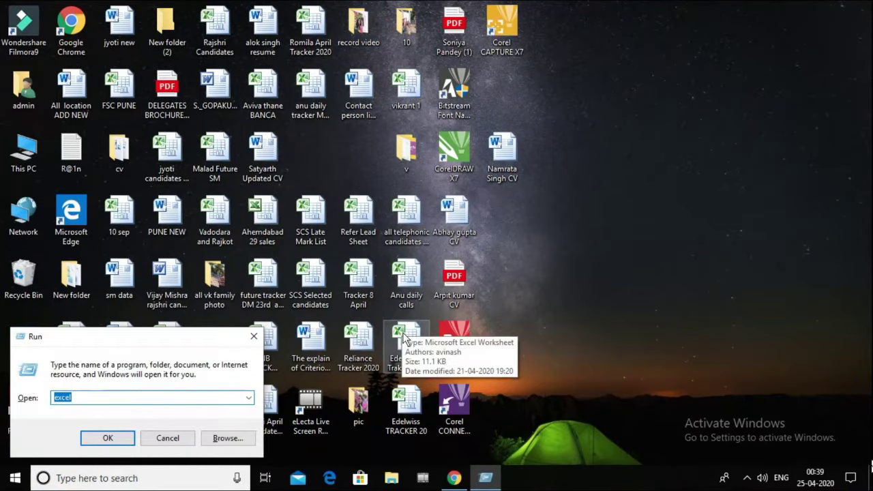
key("Return")
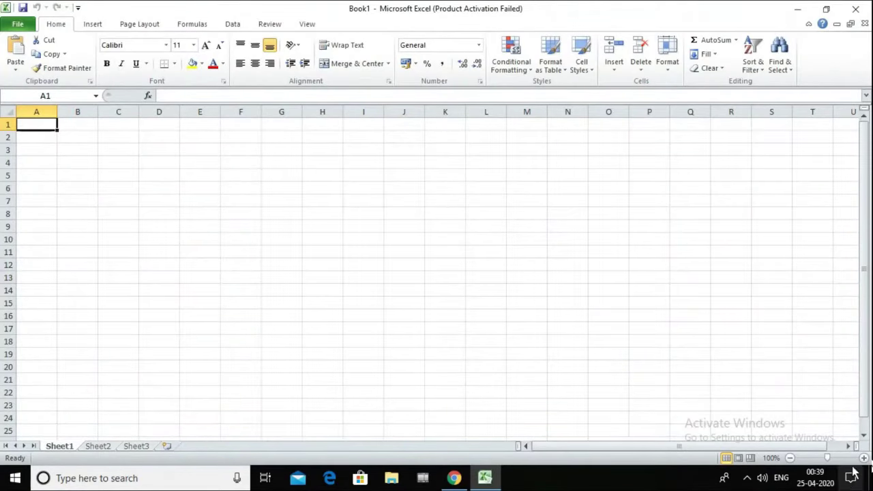
left_click(863, 458)
left_click(863, 457)
left_click(863, 458)
left_click(863, 457)
left_click(863, 457)
left_click(863, 458)
left_click(863, 458)
left_click(863, 457)
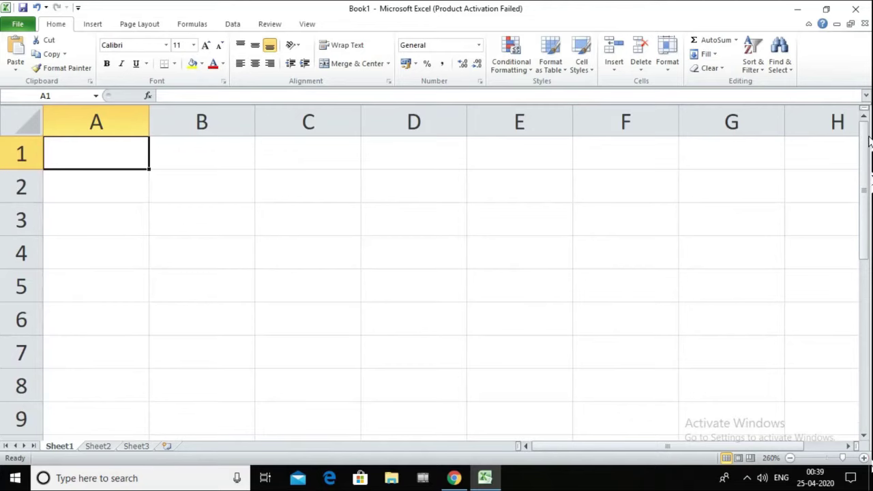
Scroll the sheet, select B4, and dismiss the product activation notice.
left_click_drag(863, 147, 863, 304)
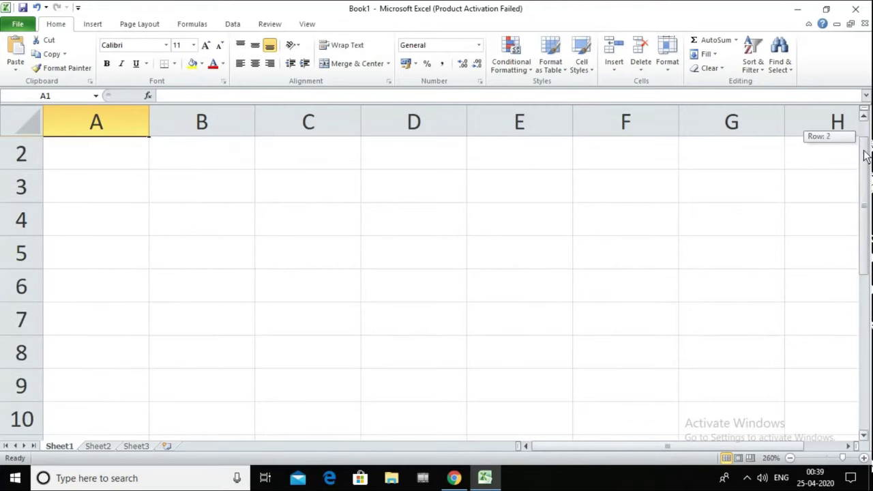
left_click_drag(864, 304, 862, 119)
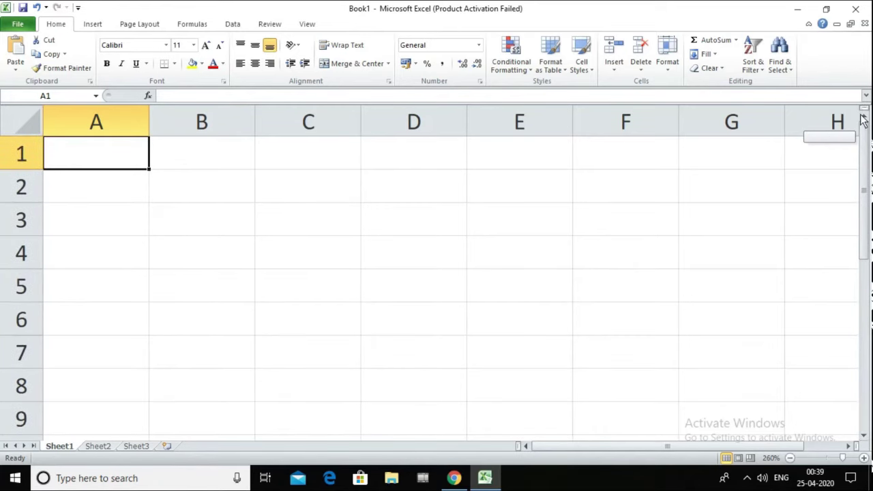
left_click(188, 266)
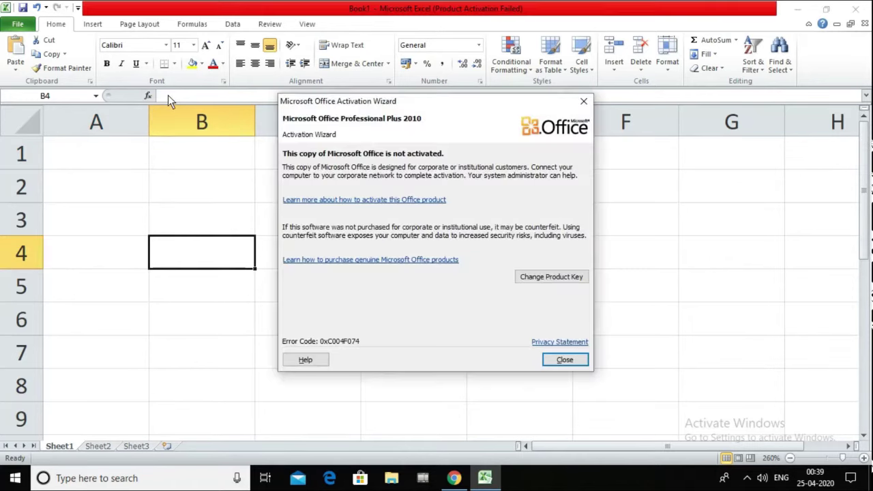
left_click(583, 101)
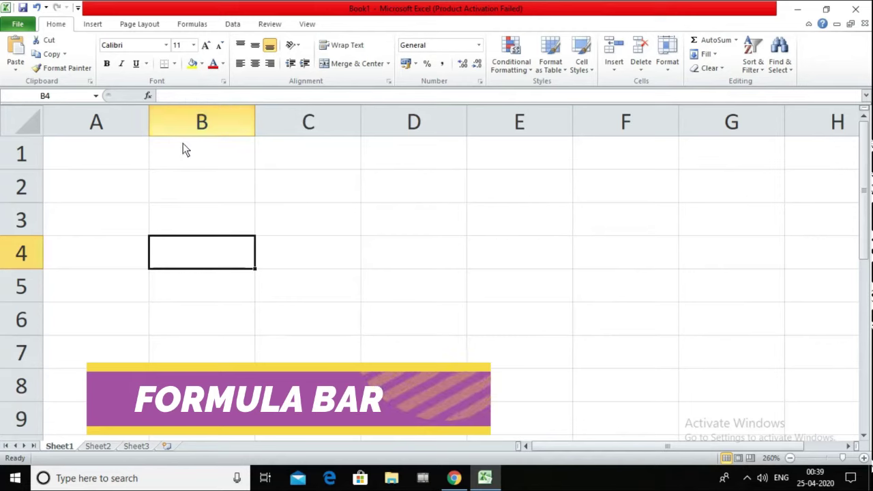
Enter 50 in B2 and the formula =25+25 in B3.
left_click(189, 192)
type("50")
key("Return")
type("=")
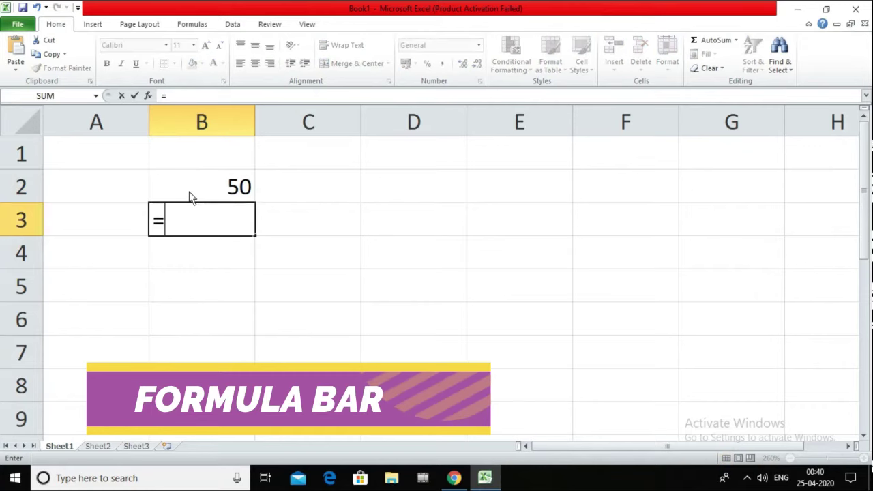
type("25+")
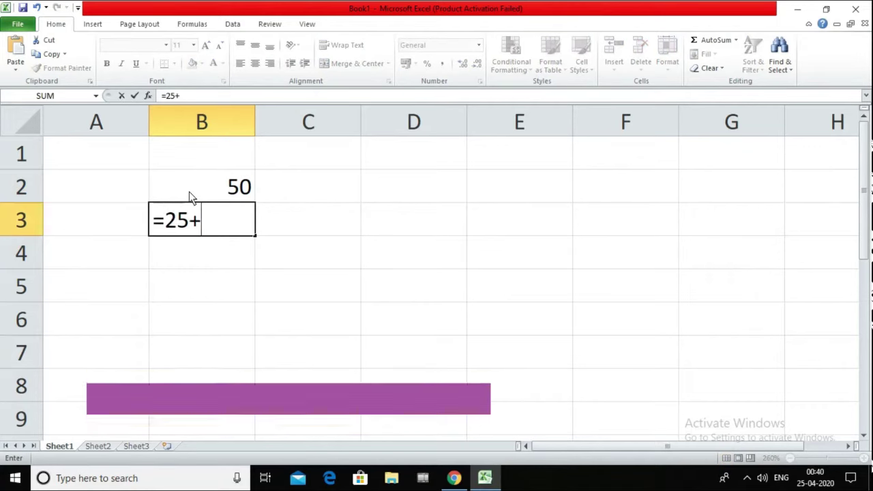
type("25")
key("Return")
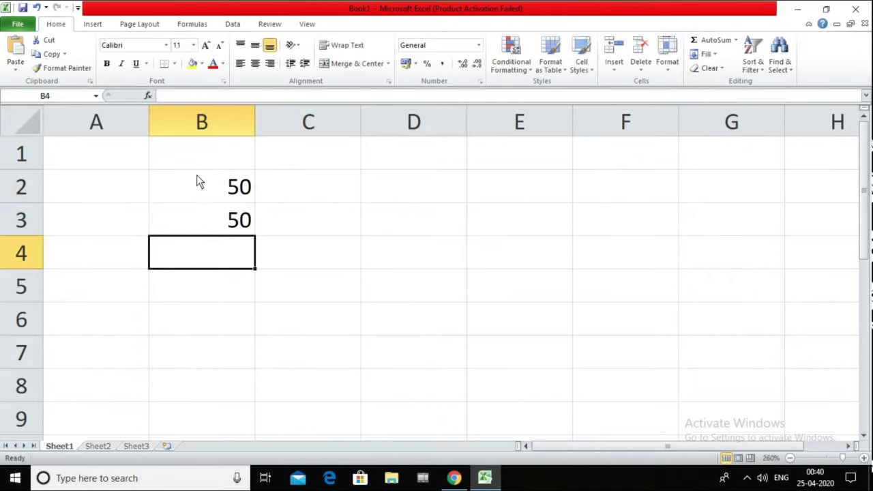
Compare B2's plain value with B3's formula in the formula bar.
left_click(218, 190)
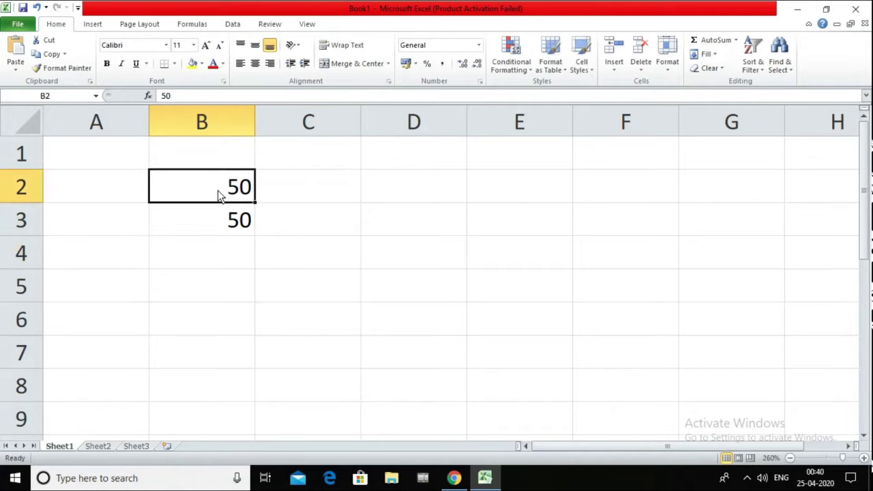
left_click(210, 217)
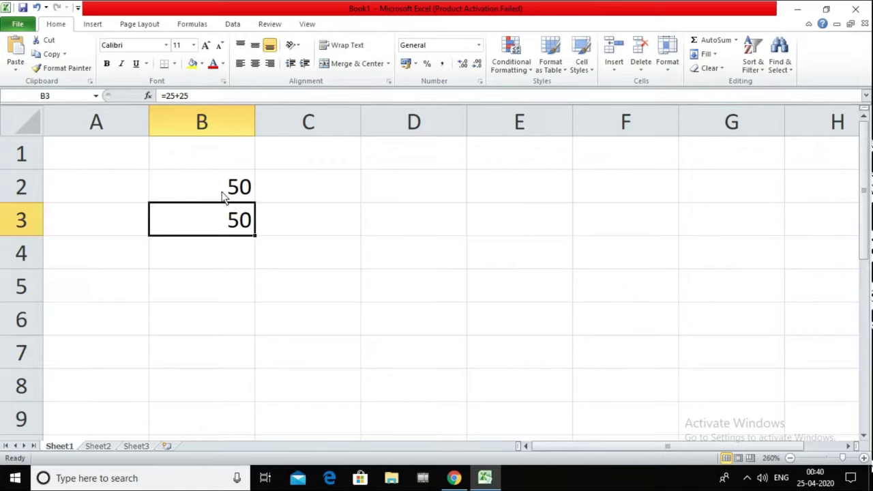
left_click(274, 231)
left_click(206, 189)
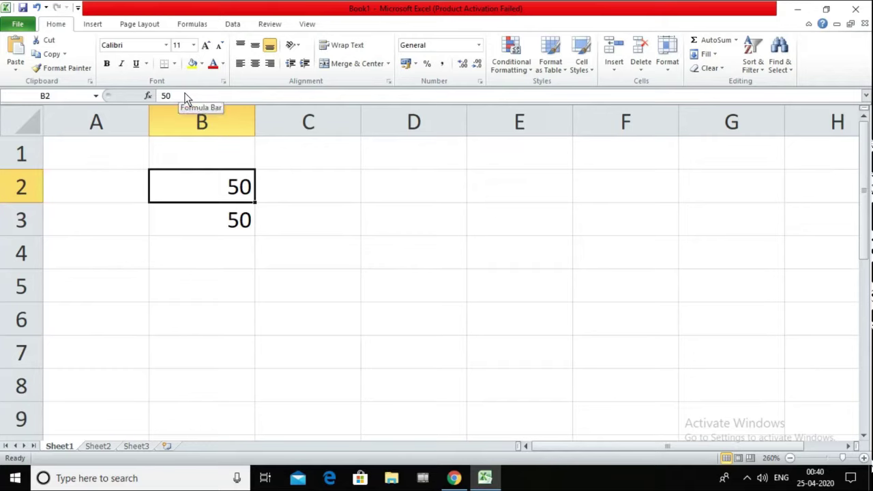
left_click(219, 217)
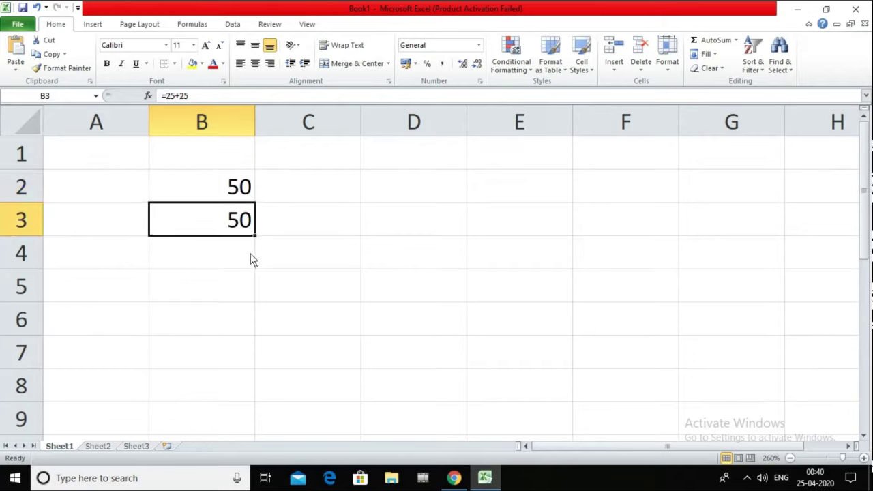
left_click(274, 220)
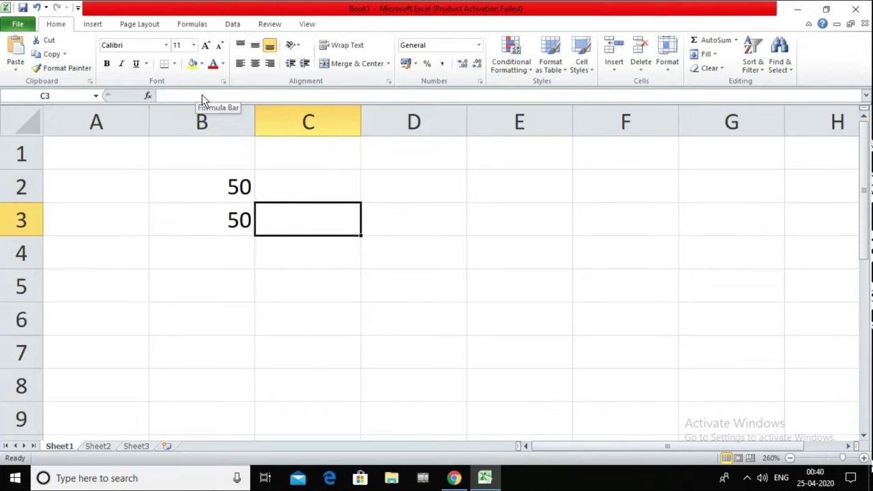
left_click(403, 226)
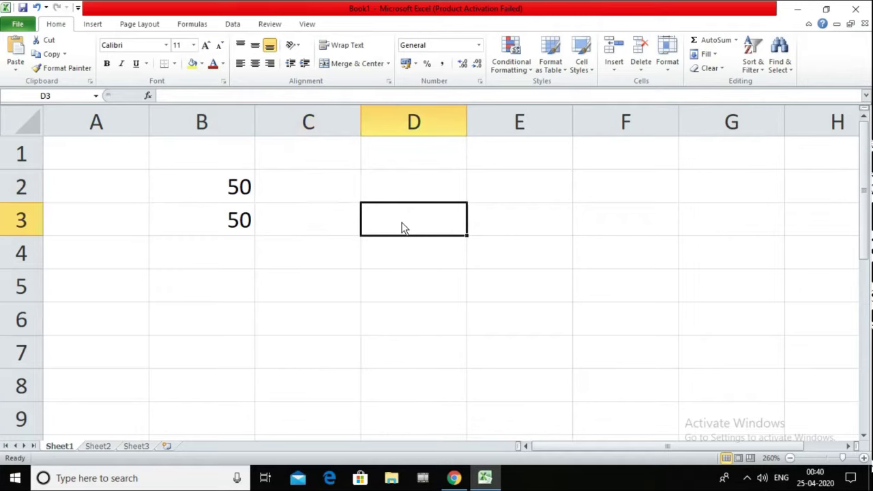
left_click(227, 251)
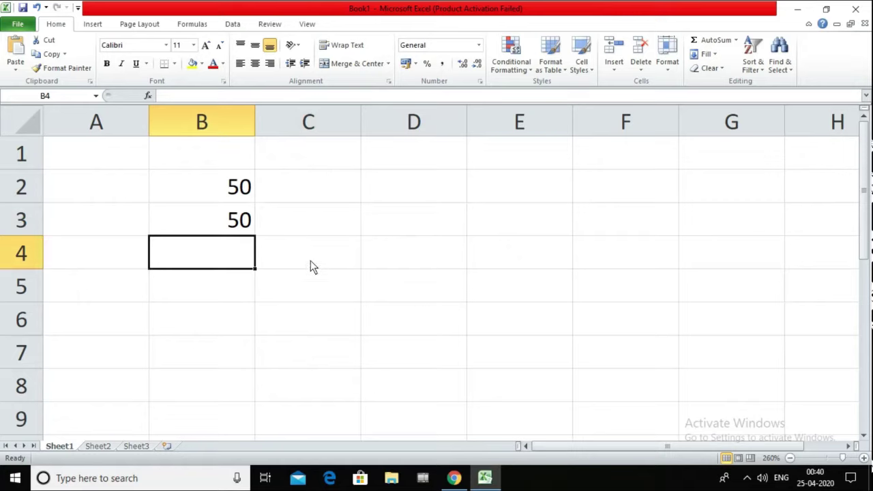
Enter 500 in D2 and 200 in D3.
left_click(332, 199)
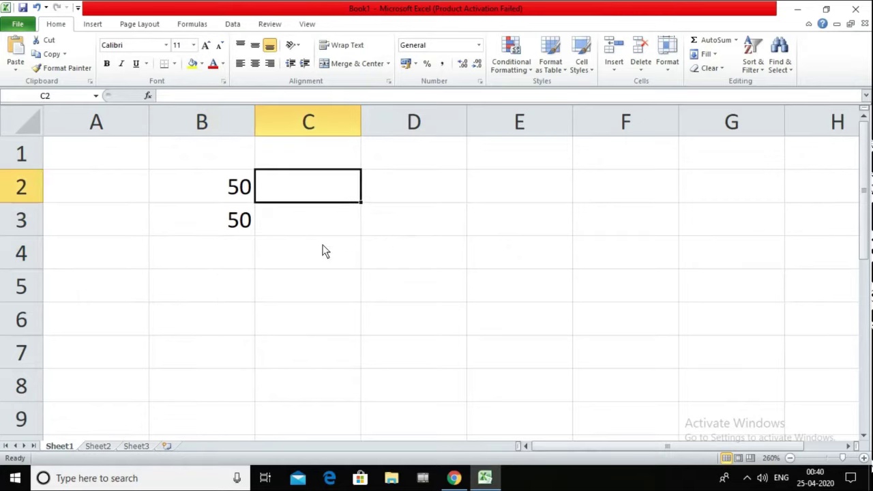
scroll(325, 253, "up", 2, "ctrl")
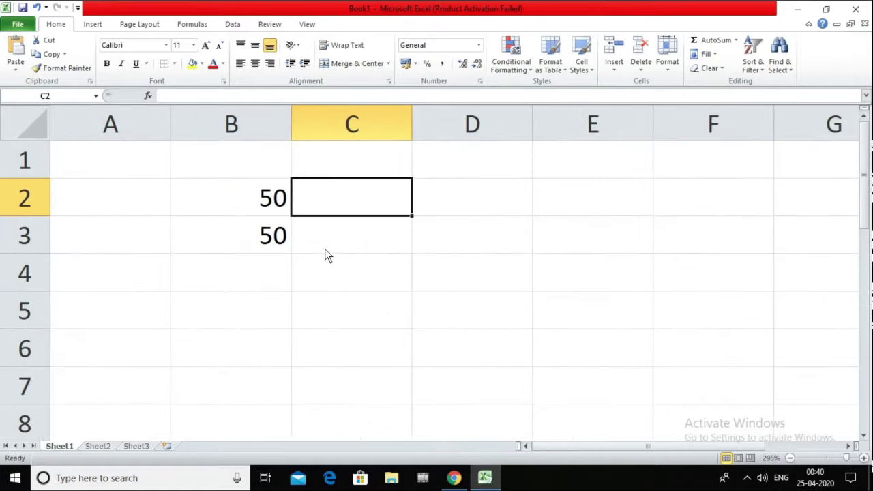
left_click(462, 205)
type("500")
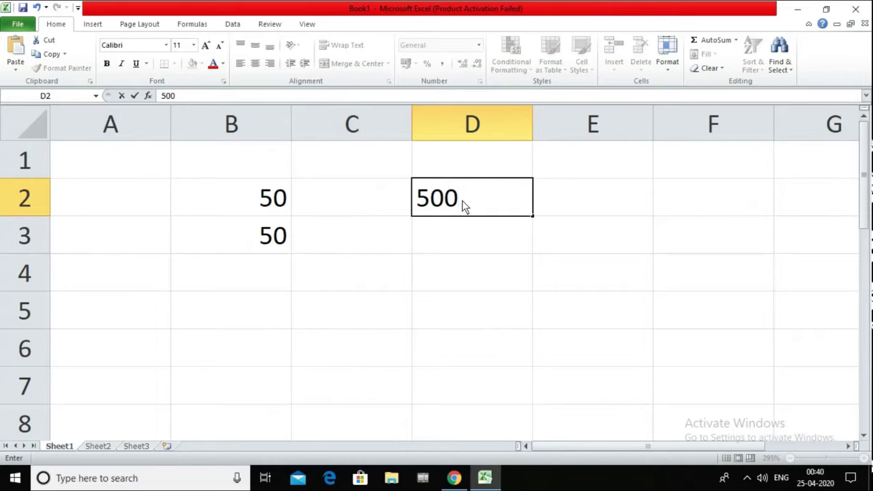
key("Return")
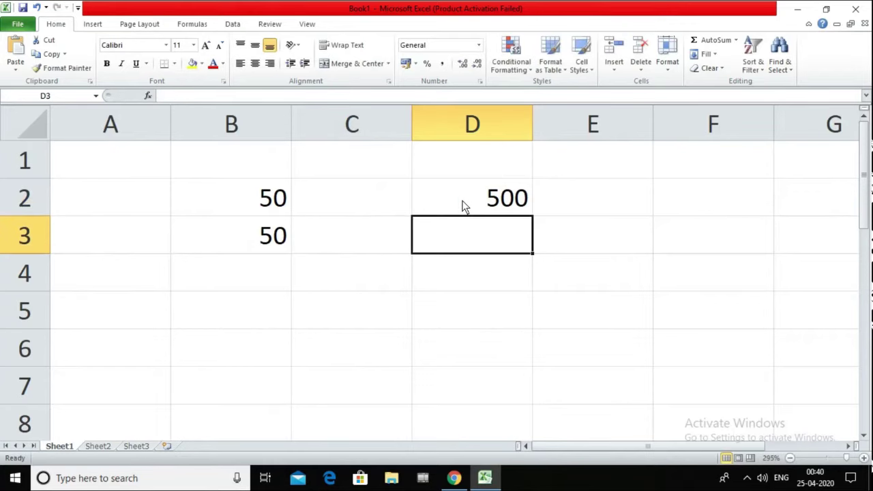
type("200")
key("Return")
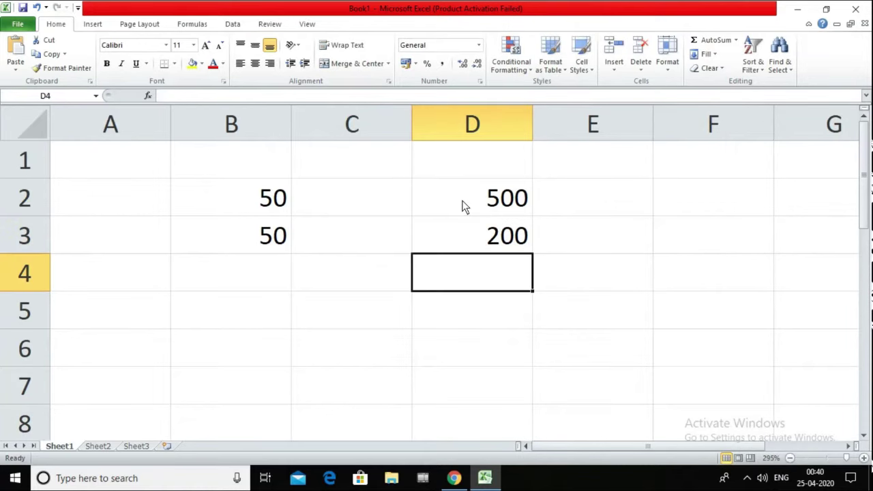
Enter the sum formula =D2+D3 in D4.
type("=")
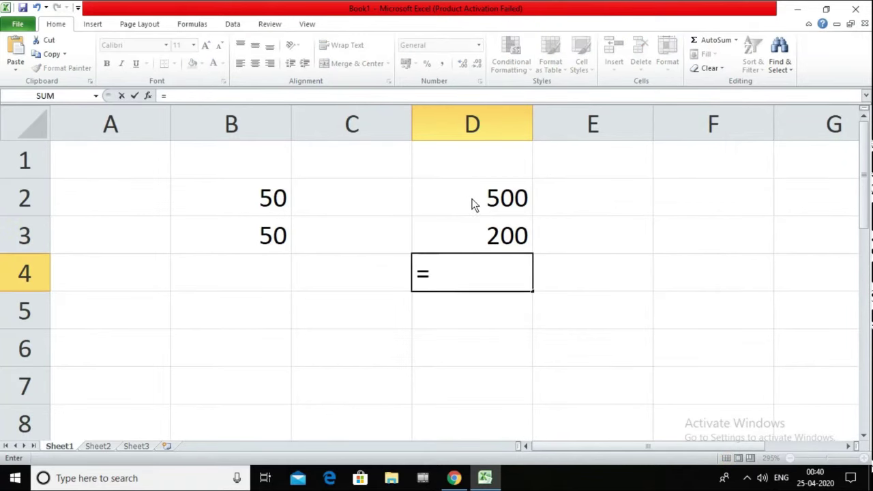
left_click(476, 205)
type("+")
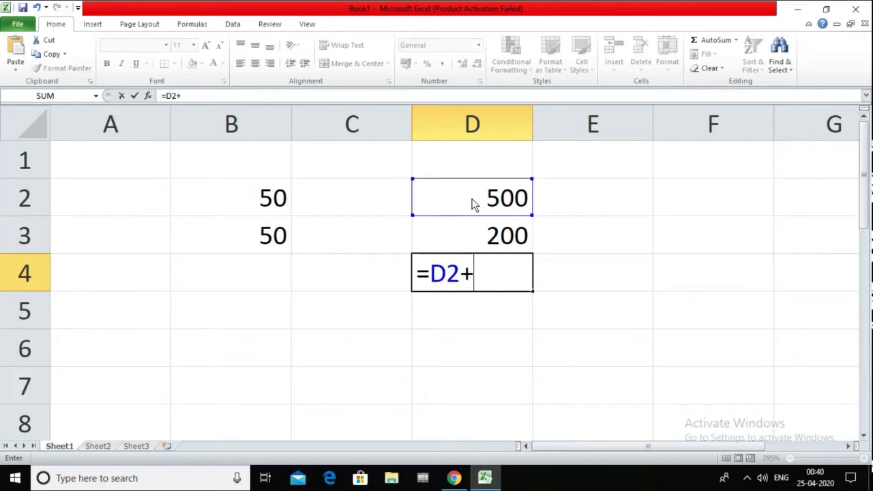
left_click(462, 248)
key("Return")
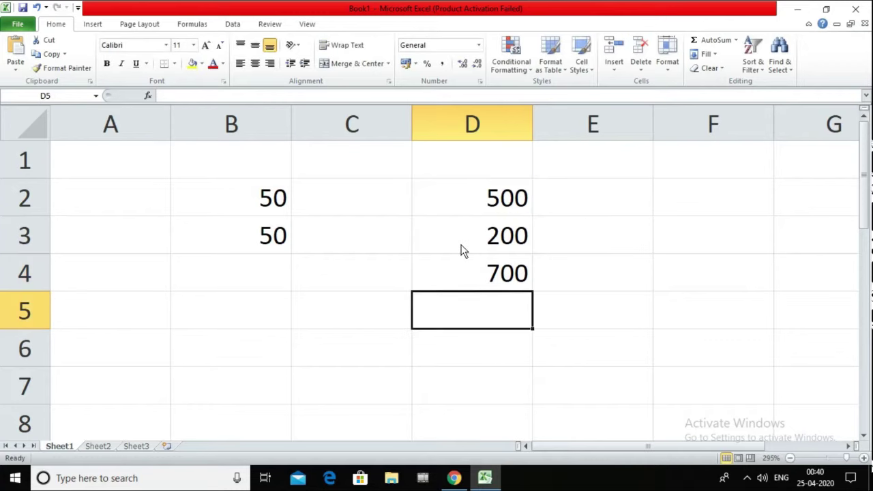
Replace D4's formula with =D2-D3 to get 300, then select D2:D4.
left_click(496, 275)
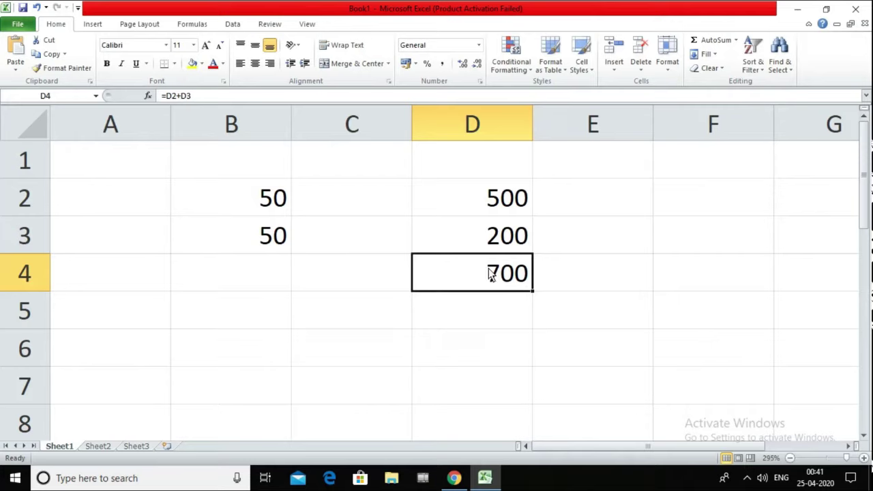
key("Delete")
type("=")
left_click(506, 208)
type("-")
left_click(492, 239)
key("Return")
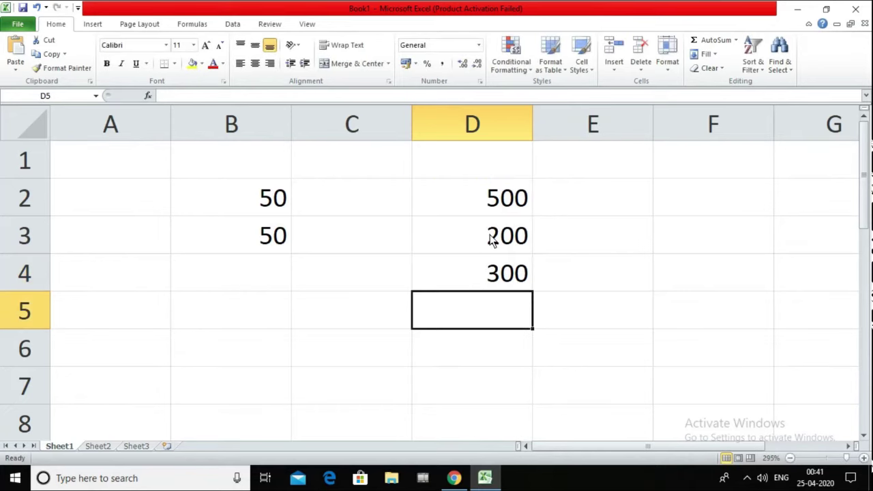
left_click_drag(480, 199, 480, 265)
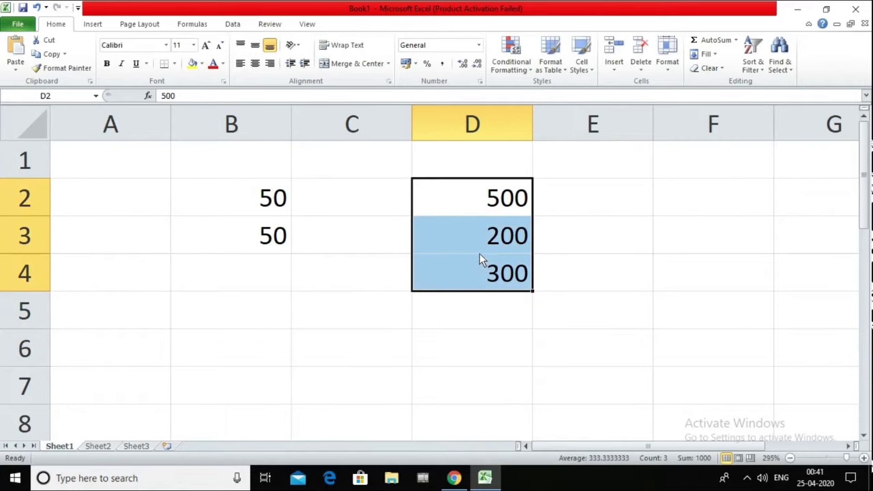
Replace the column D numbers with the marks 52, 22, 33 and 99.
key("Delete")
left_click(477, 199)
type("52")
key("Return")
type("22")
key("Return")
type("33")
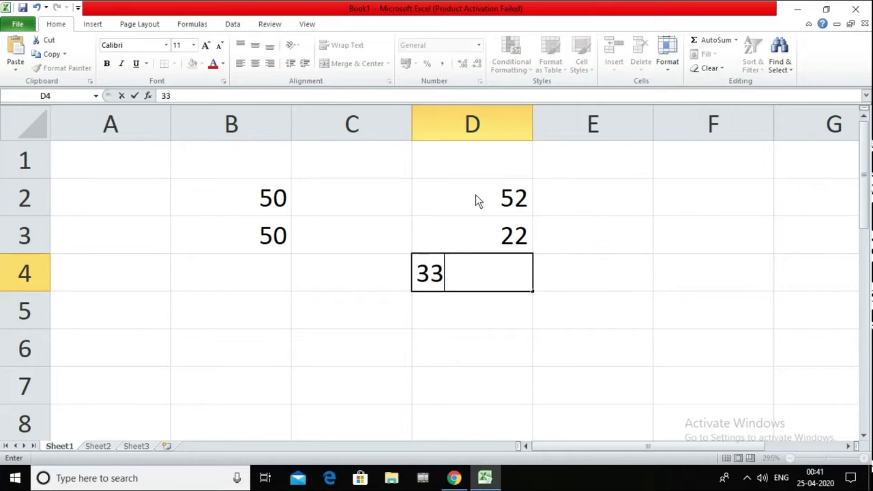
key("Return")
key("Return")
key("Up")
type("99")
key("Return")
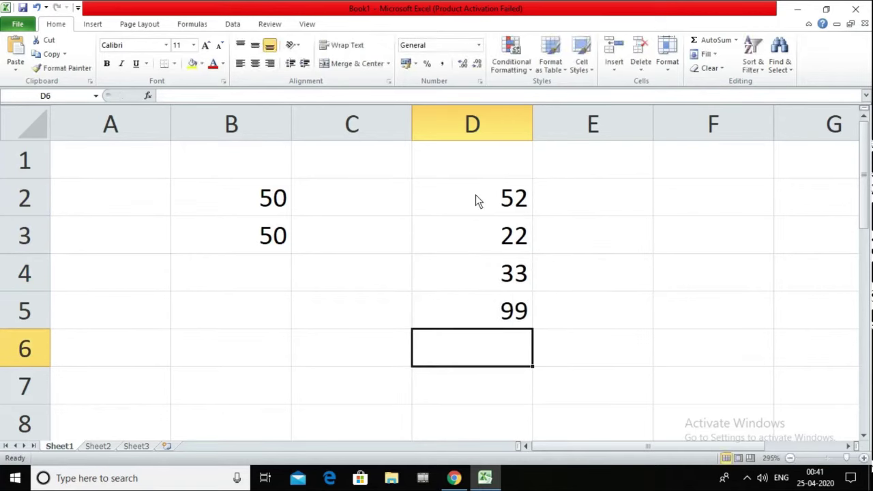
AutoSum D2:D5 into D6 to get 206 and label E6 'total'.
left_click_drag(464, 204, 477, 303)
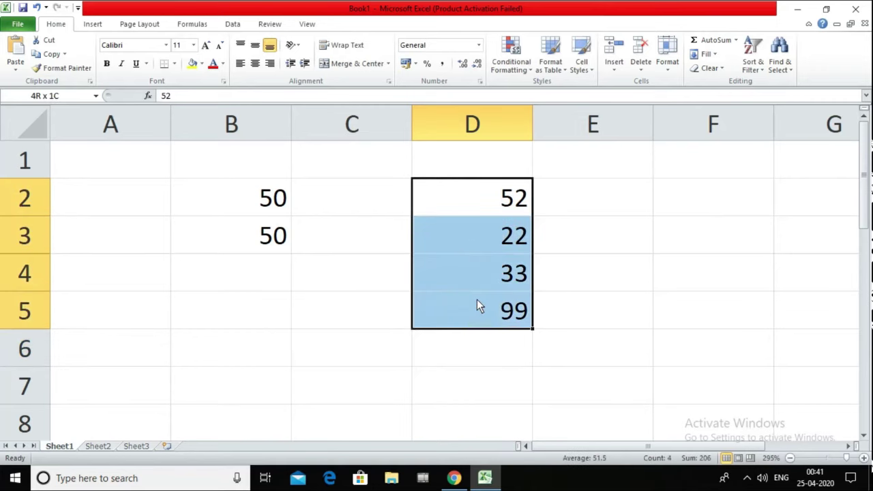
left_click(718, 45)
left_click(644, 306)
left_click(505, 365)
left_click(590, 361)
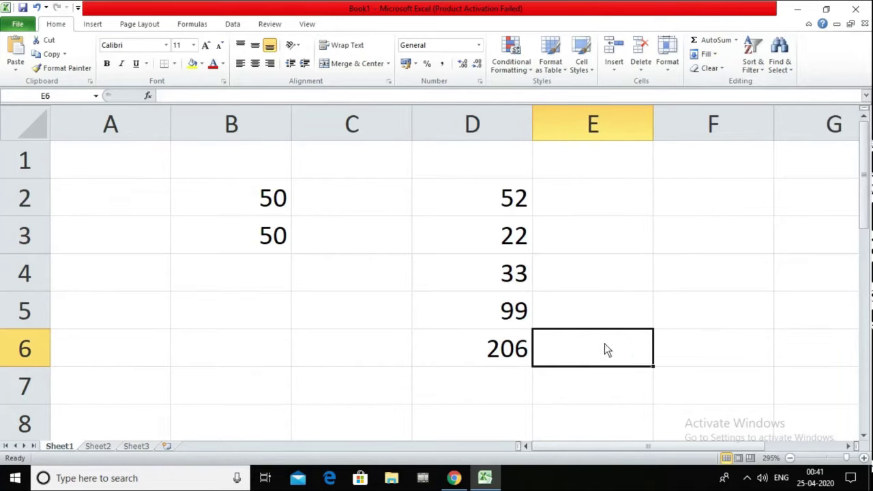
type("total")
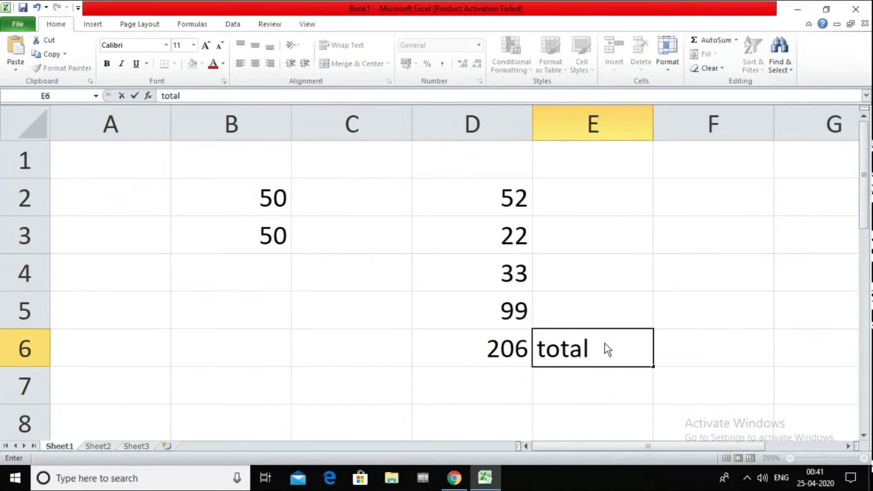
left_click(604, 295)
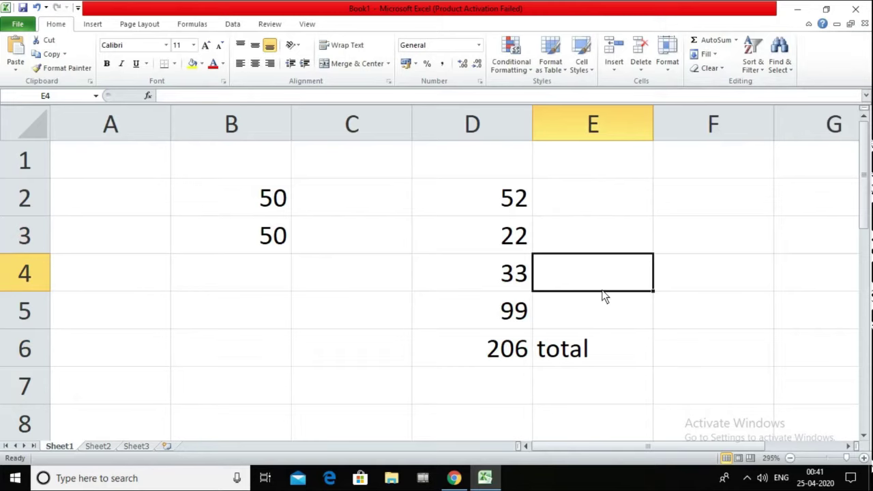
Clear all sample data from B2:E6.
left_click_drag(253, 185, 588, 347)
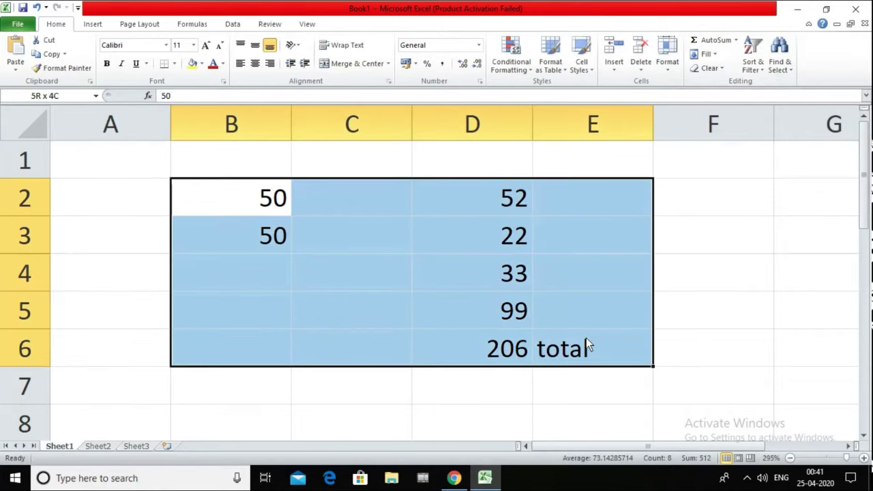
left_click(602, 349)
left_click_drag(276, 199, 612, 363)
key("Delete")
left_click(377, 195)
left_click(121, 198)
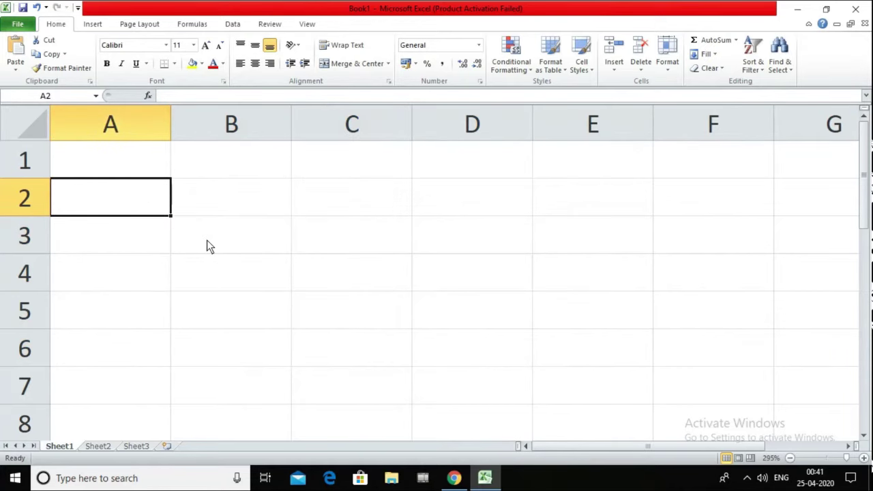
Zoom out of the sheet and bring the Windows desktop into view.
scroll(206, 240, "down", 1)
scroll(207, 240, "down", 2)
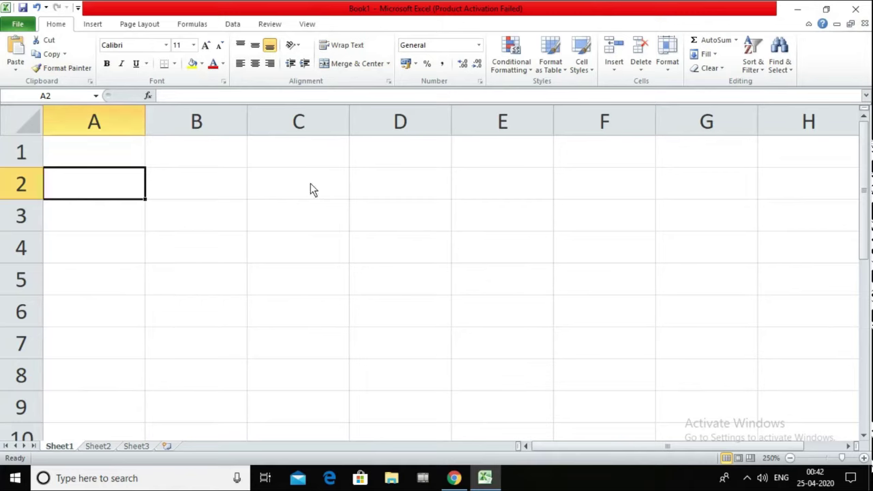
left_click(191, 245)
left_click(239, 283)
left_click(320, 218)
left_click(334, 267)
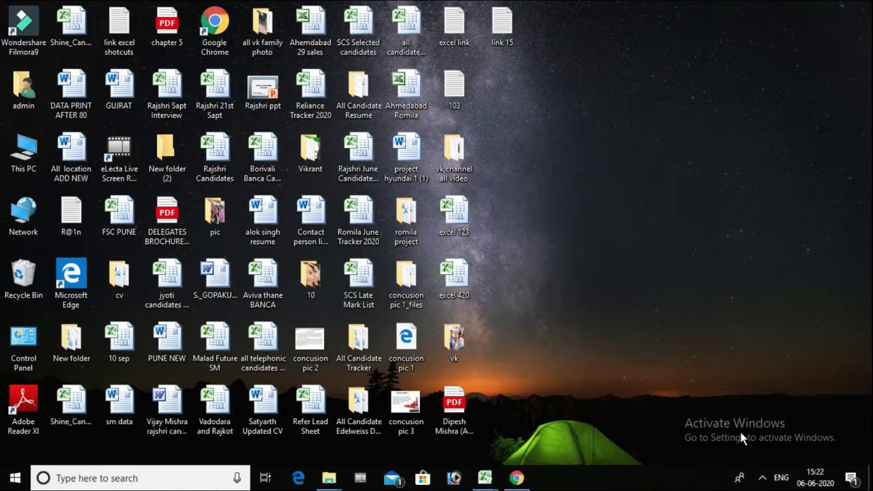
Launch Excel from the Win+R Run box using the excel suggestion.
key("super+r")
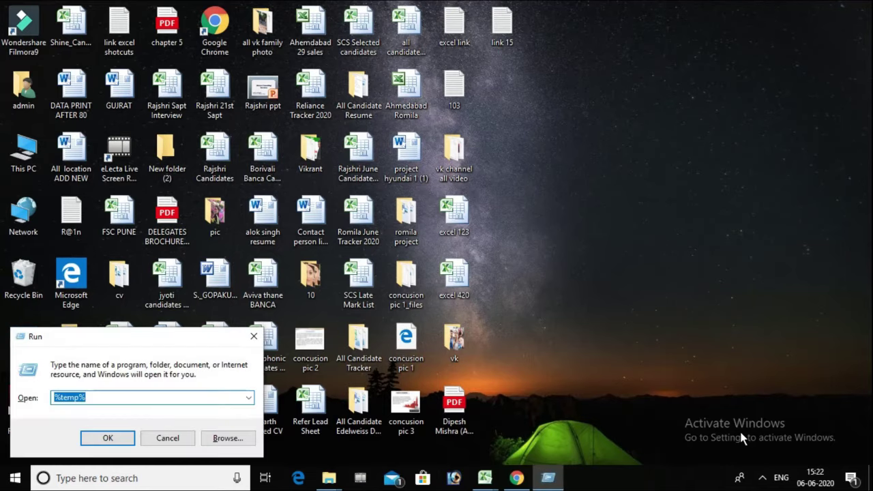
type("exc")
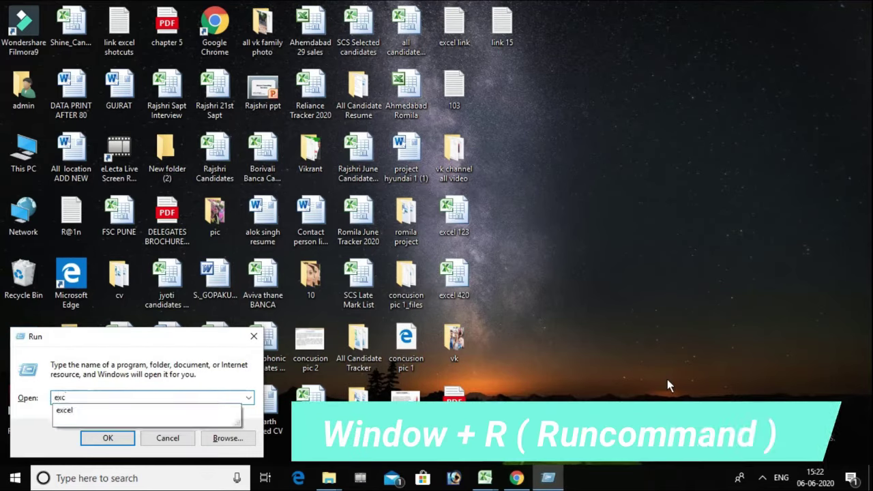
left_click(73, 411)
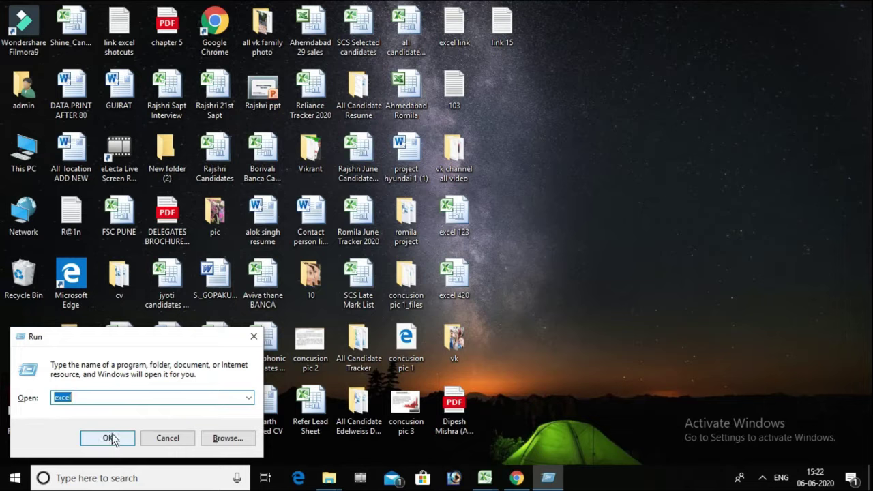
left_click(111, 438)
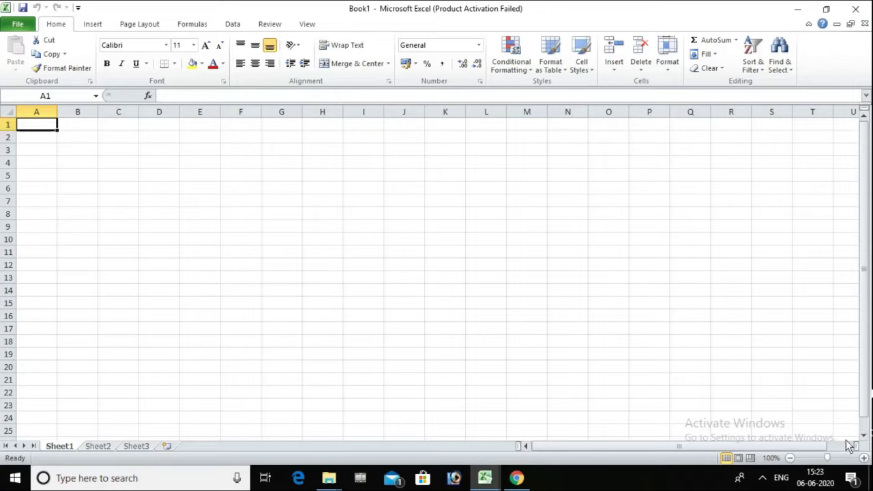
Set the sheet zoom to 100% through the Zoom dialog.
left_click(863, 458)
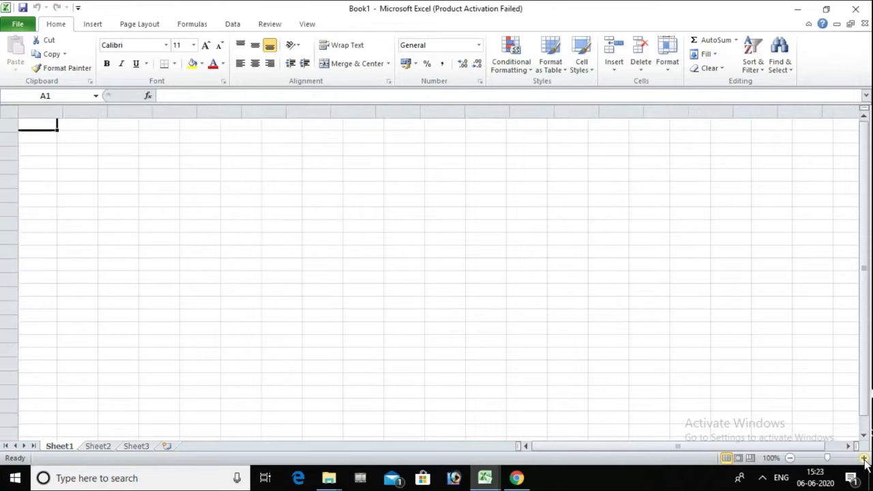
left_click(863, 458)
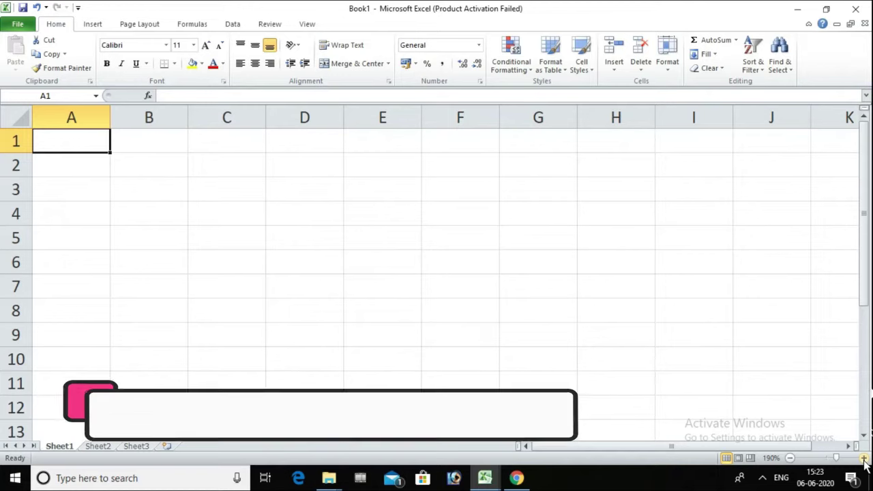
key("alt+w")
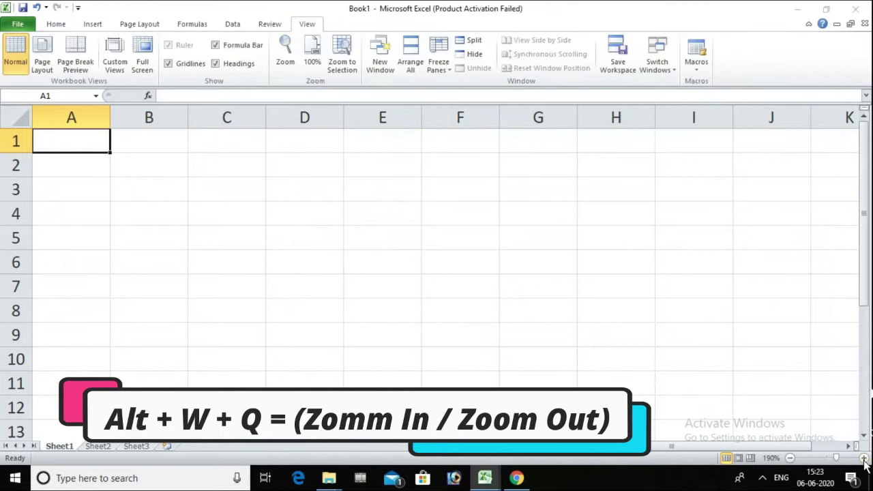
key("q")
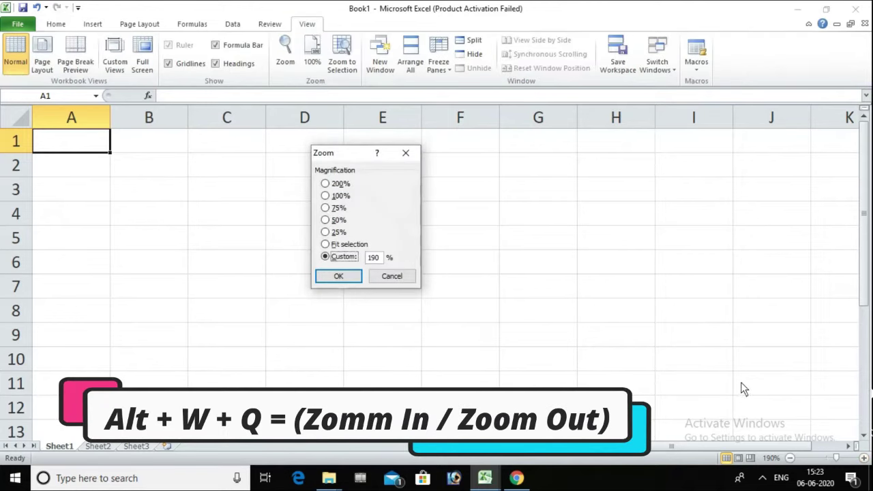
left_click(325, 196)
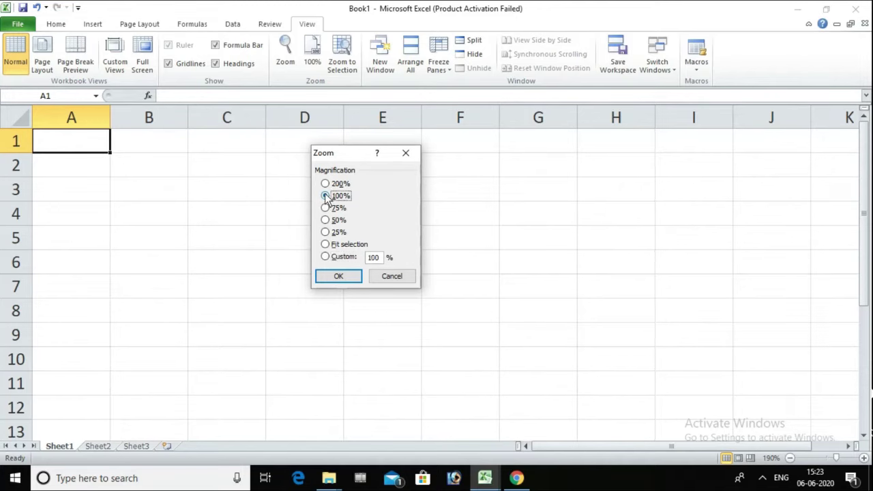
left_click(340, 276)
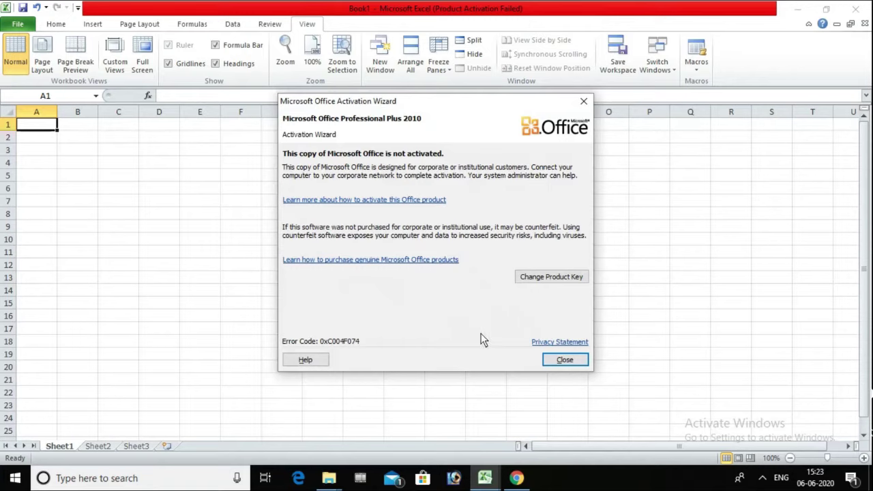
Dismiss the Office activation warning and set the zoom to 200%.
left_click(563, 360)
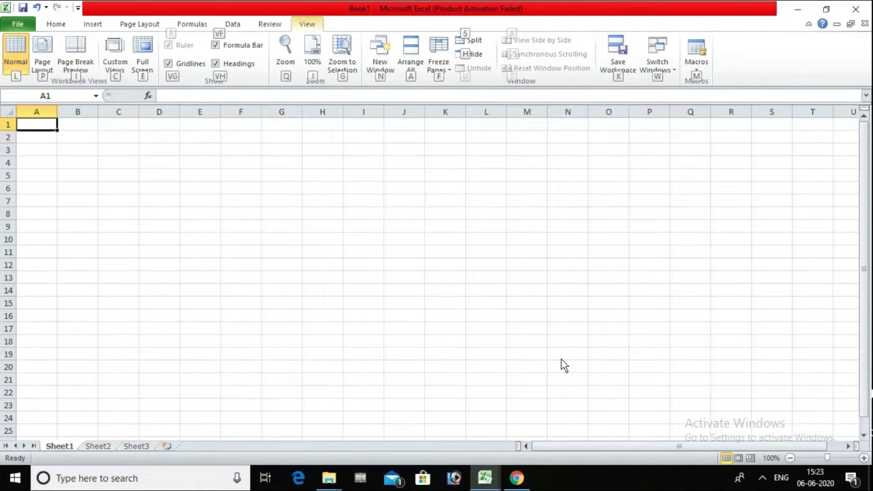
key("alt+w")
key("q")
left_click(345, 184)
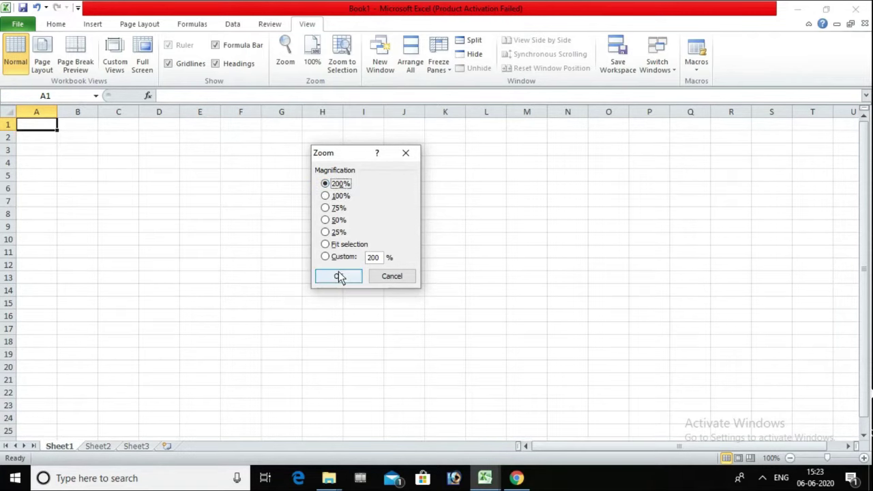
left_click(339, 276)
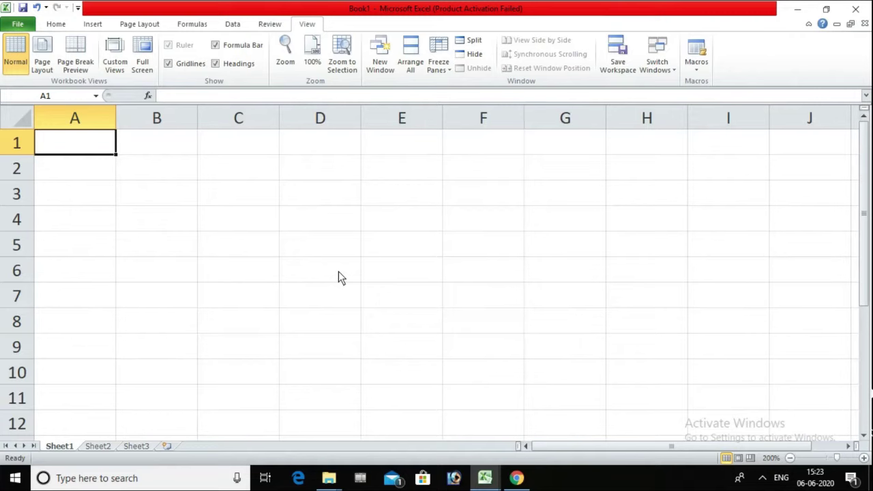
Enter headers SR NO in A1 and NAME OF STUDENT in B1.
type("SR ")
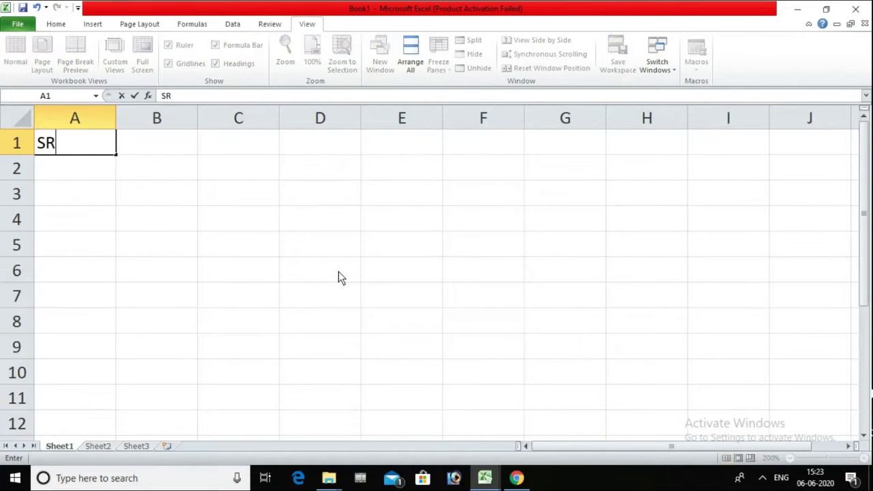
type("NO")
key("Tab")
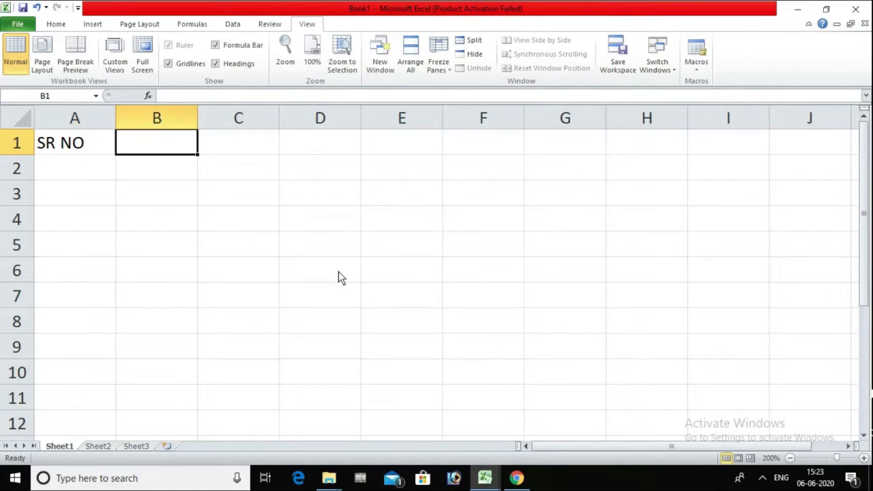
type("NAME ")
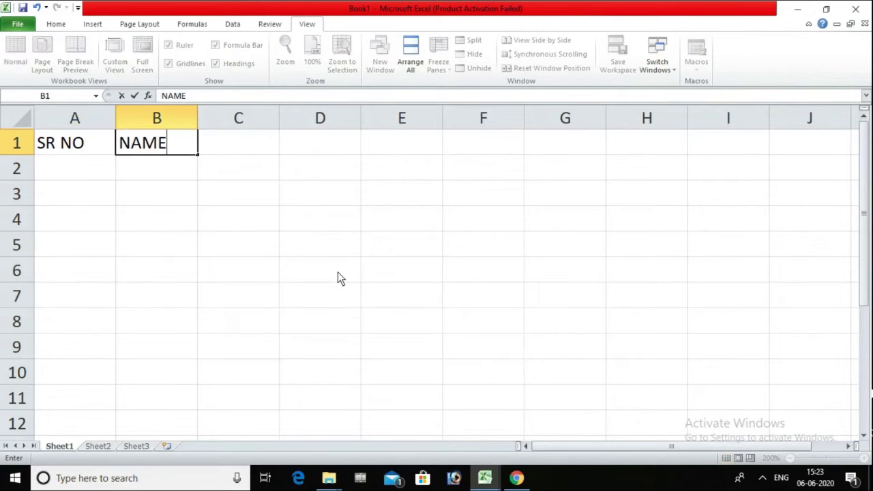
type("OF STUDENT")
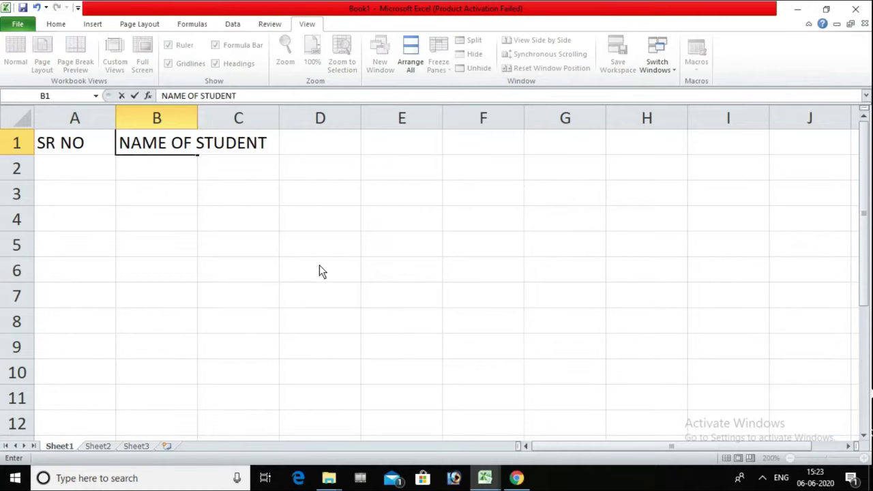
left_click(320, 270)
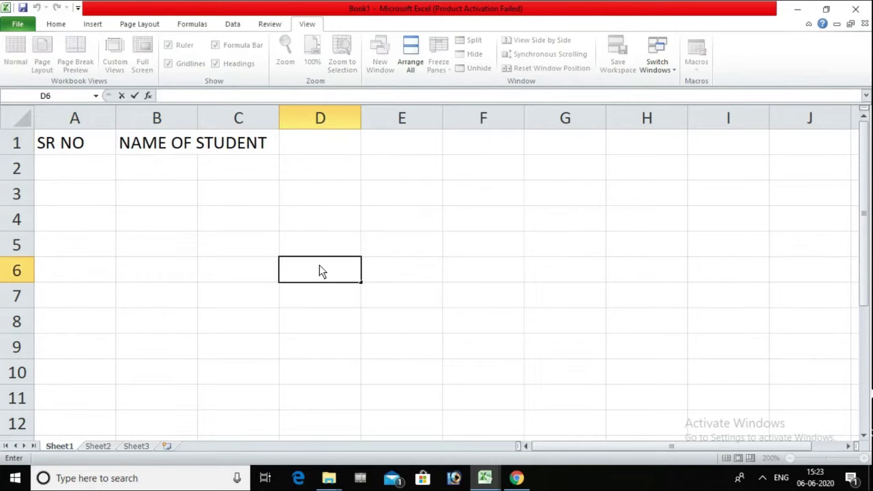
key("Return")
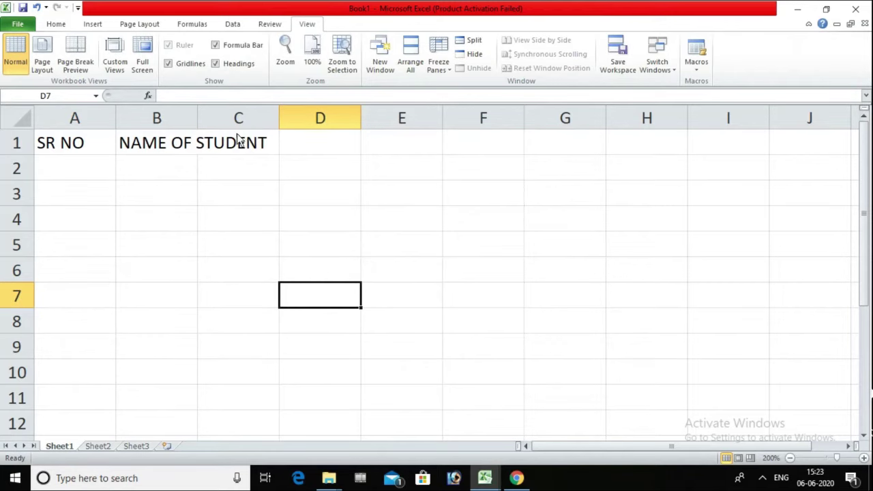
Add headers SUB 1, SUB2 and SUB 3 in C1:E1.
left_click(236, 151)
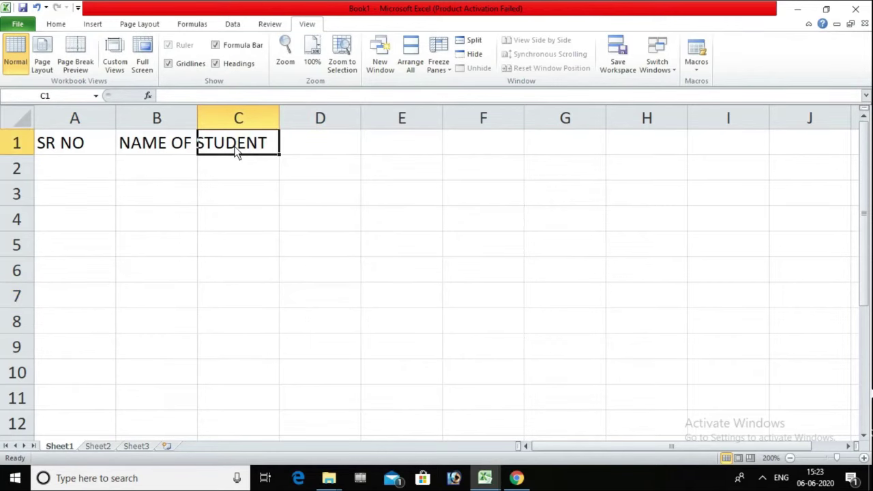
type("S")
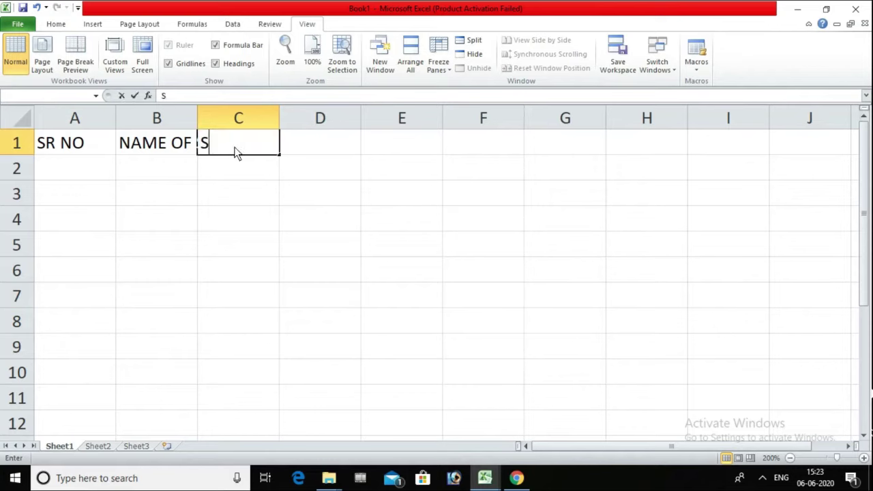
type("UB 1")
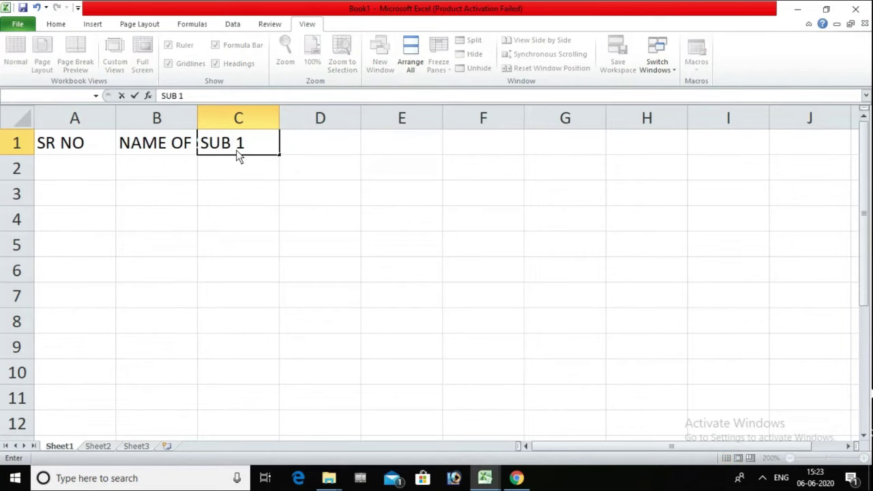
key("Tab")
type("SUB2")
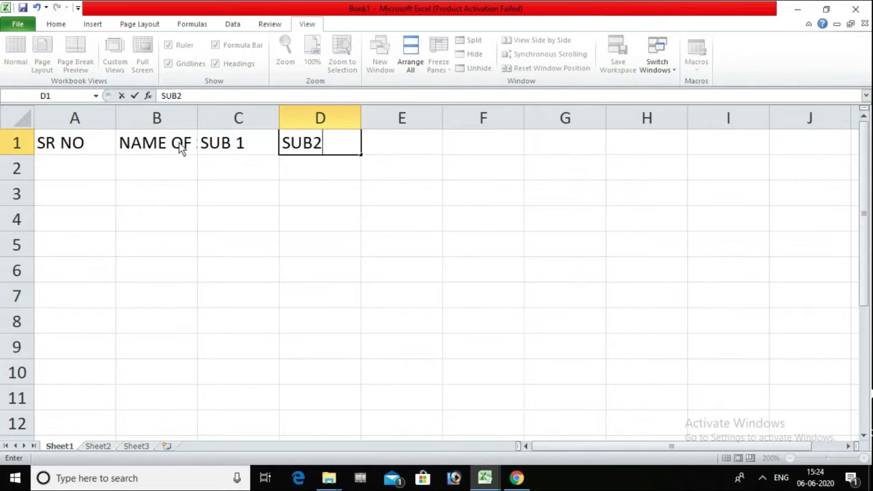
key("Tab")
type("SUB 3")
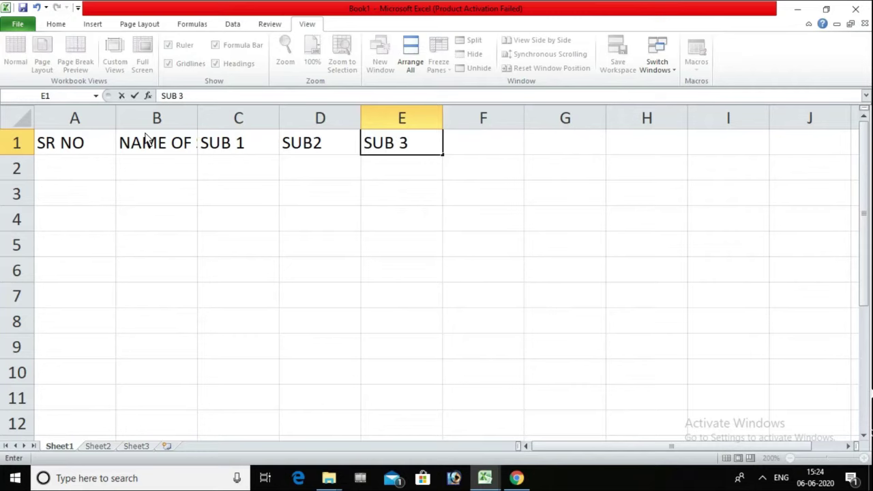
key("Tab")
Type TOTAL into B1, then undo it to restore NAME OF STUDENT.
left_click(145, 138)
type("TOT")
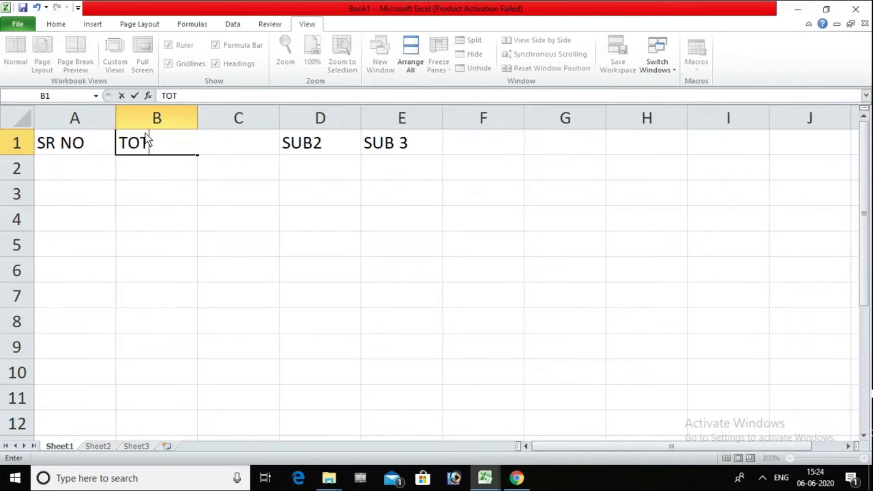
type("AL")
key("Return")
key("ctrl+z")
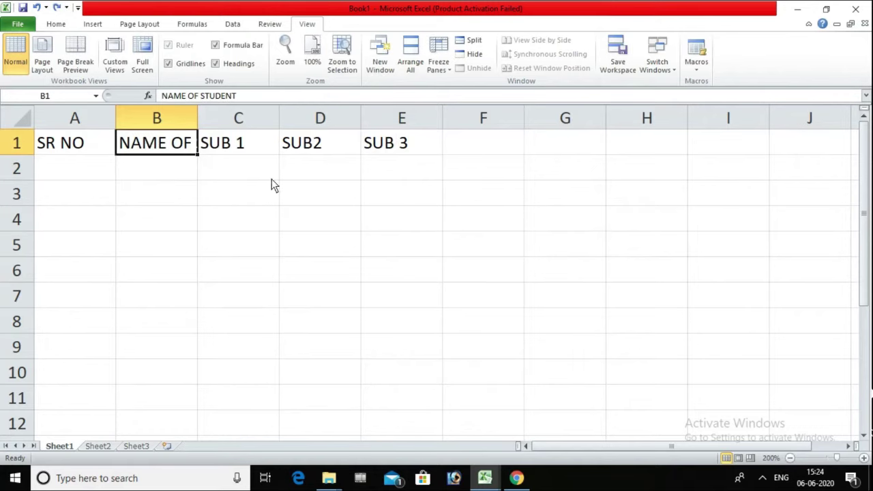
Add headers TOTAL, MAX, MIN, COUNT and AVG across F1:J1.
left_click(461, 146)
type("TO")
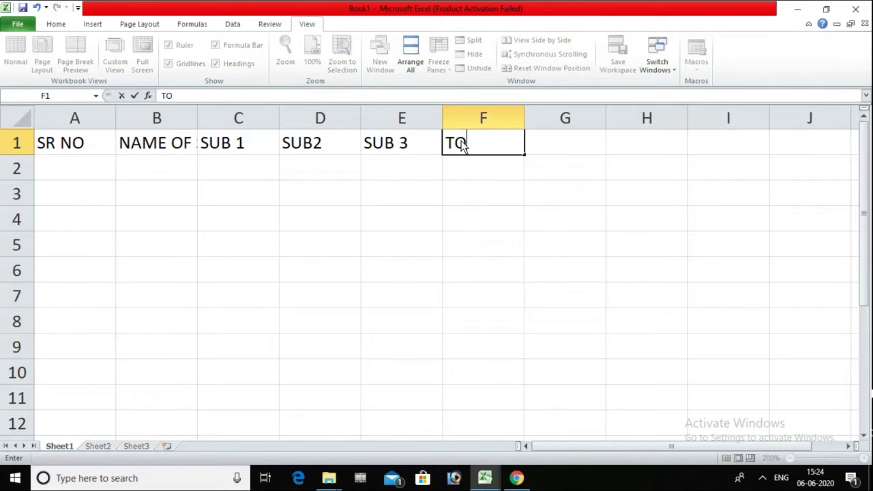
type("TAL")
left_click(546, 144)
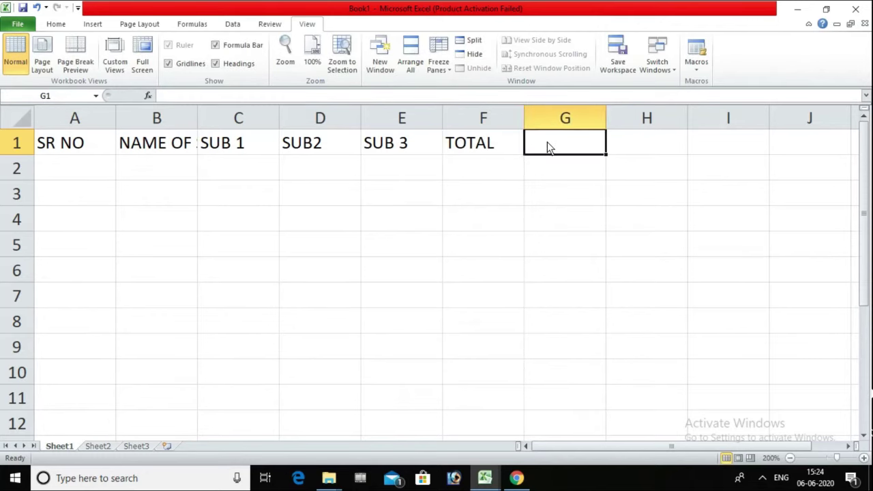
type("MIN")
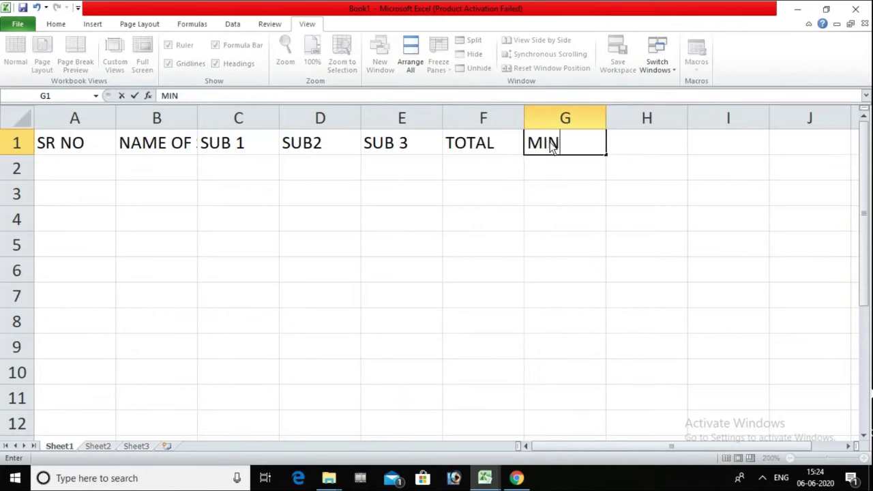
key("BackSpace")
key("BackSpace")
key("BackSpace")
type("MAX")
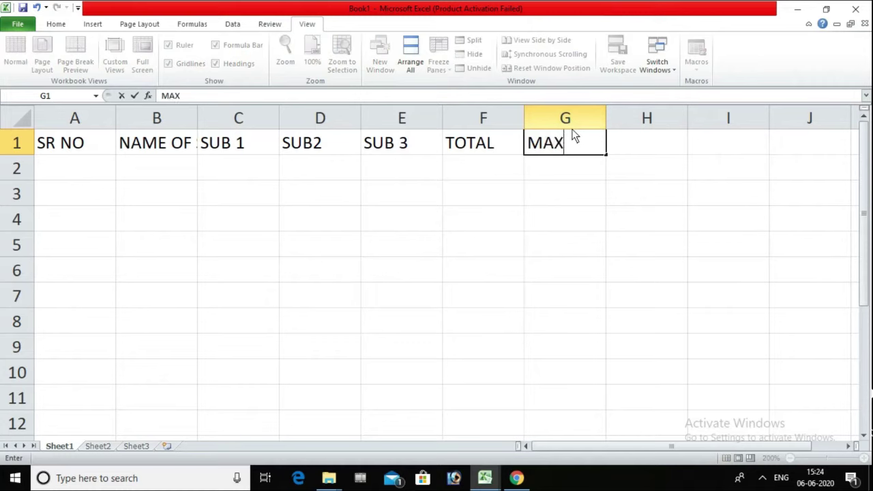
key("Tab")
type("MIN")
key("Tab")
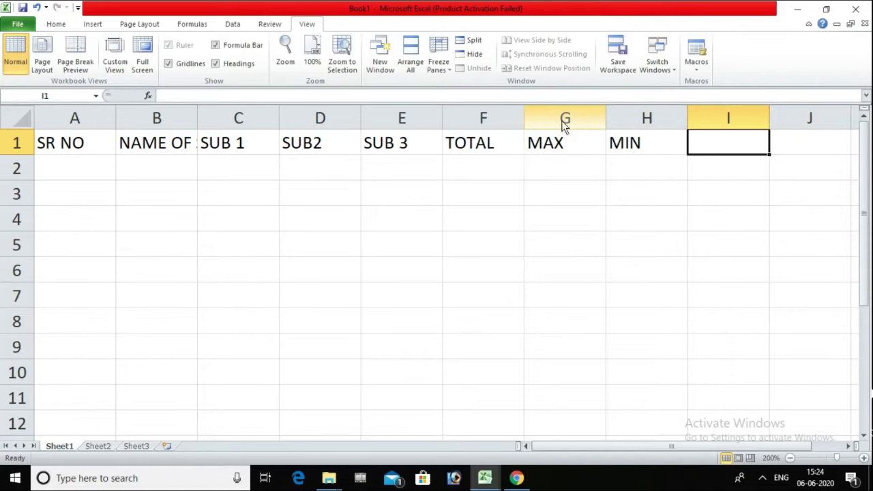
type("COUNT")
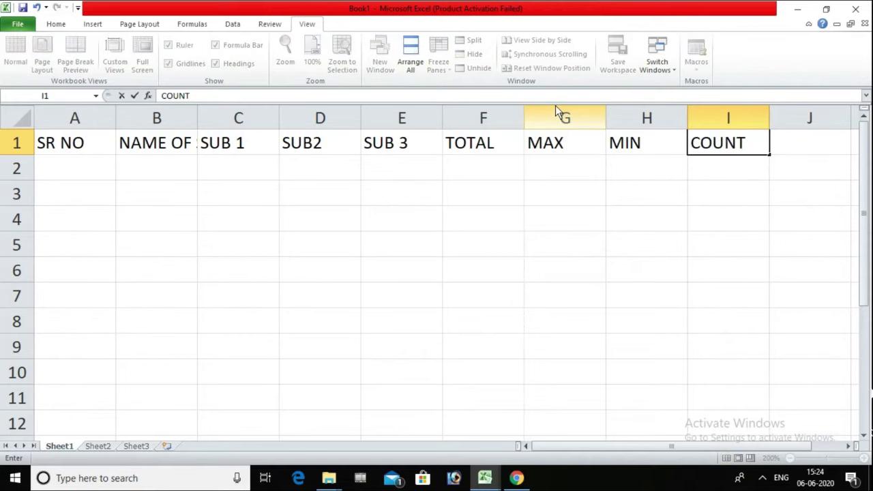
key("Tab")
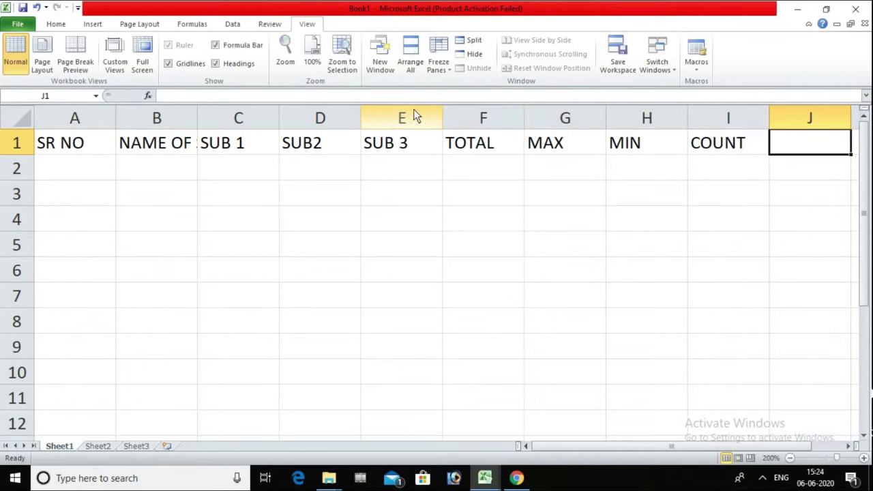
type("AVG")
key("Return")
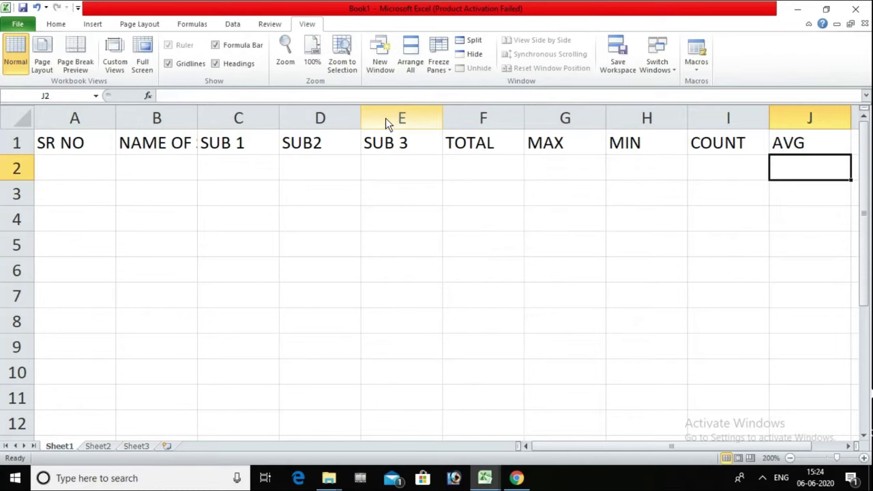
Add the PER% header in K1.
key("Right")
key("Up")
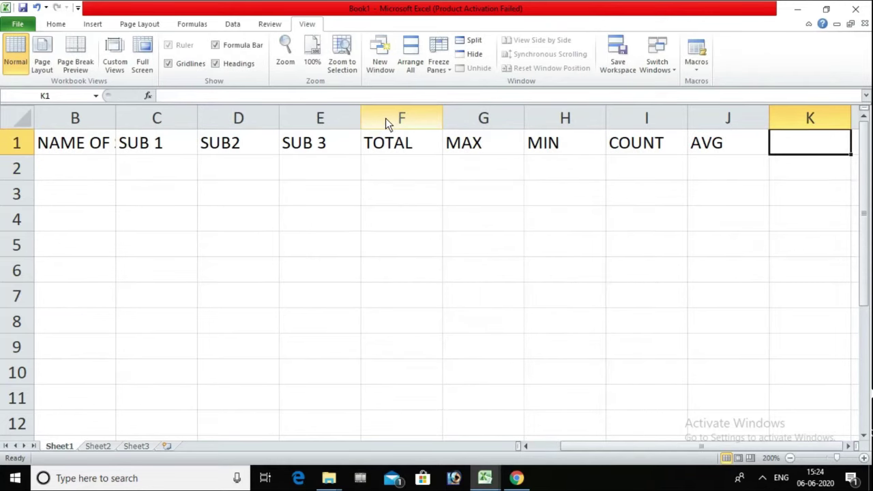
type("PER")
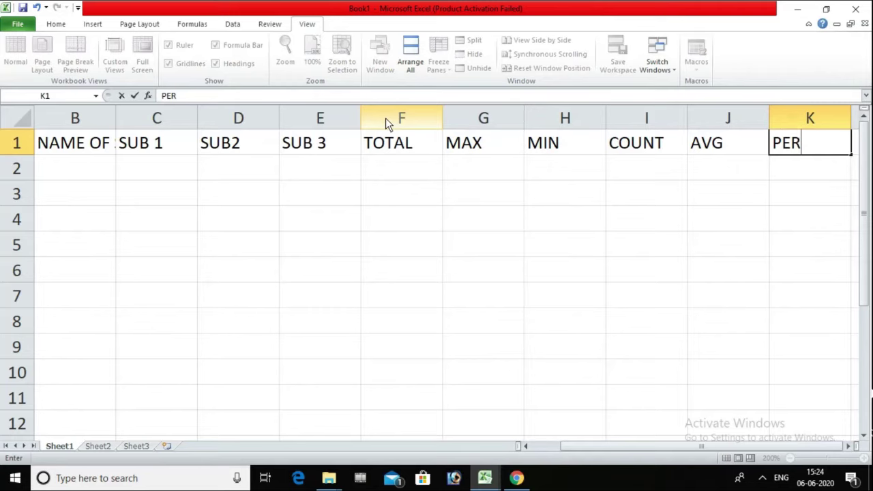
type("%")
key("Return")
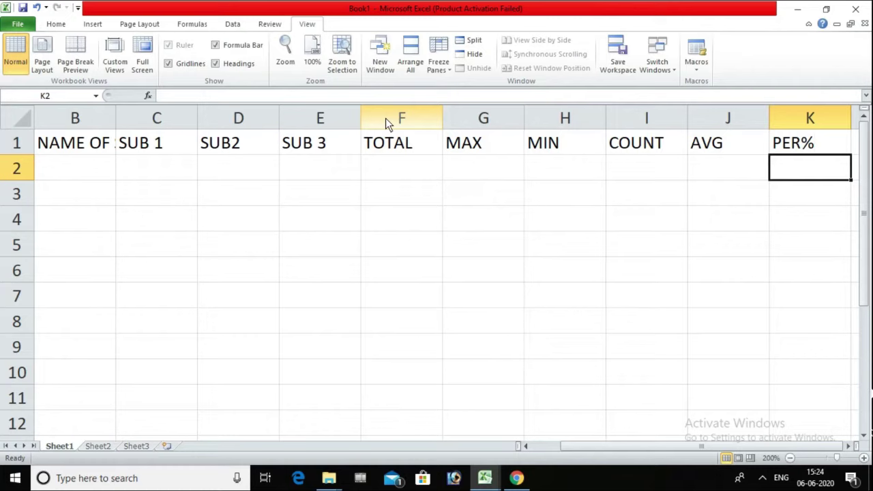
Number column A with serials 1 through 6 in A2:A7.
key("Down")
key("Down")
key("Up")
key("Up")
key("Up")
key("Left")
key("Left")
key("Left")
key("Left")
key("Left")
key("Left")
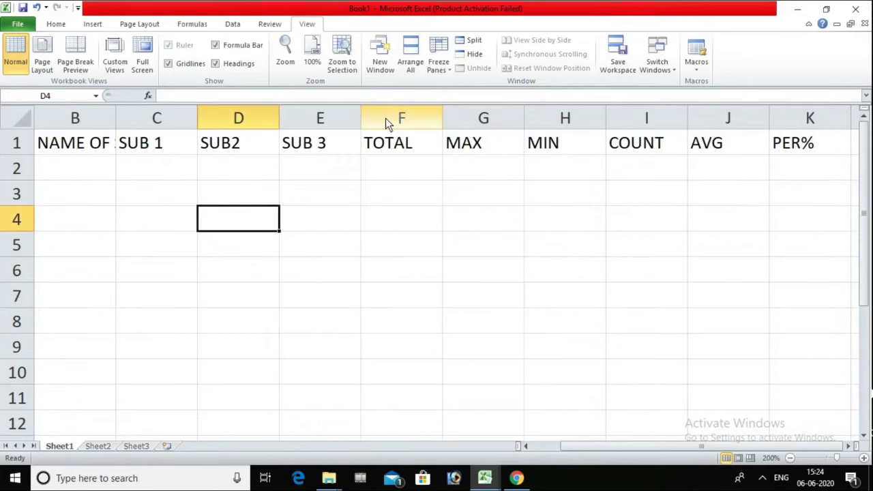
key("Right")
key("Right")
key("Right")
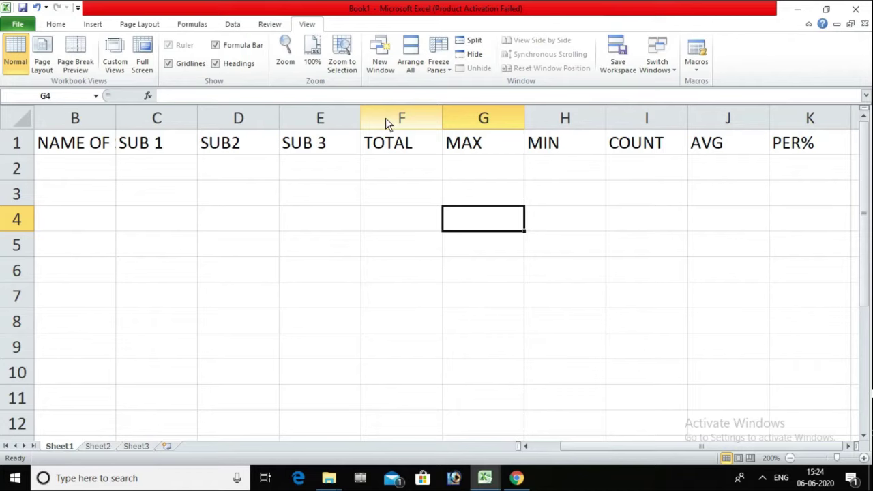
key("Left")
key("Left")
key("Left")
key("Left")
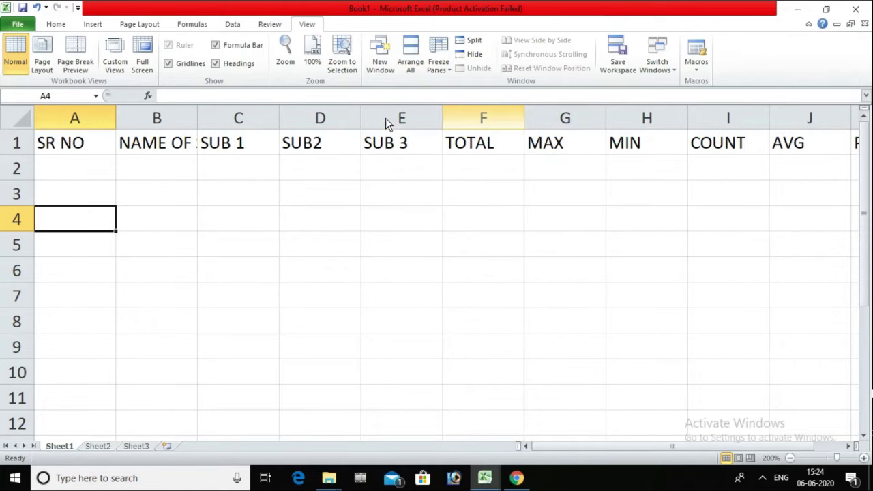
key("Up")
key("Up")
key("Up")
key("Down")
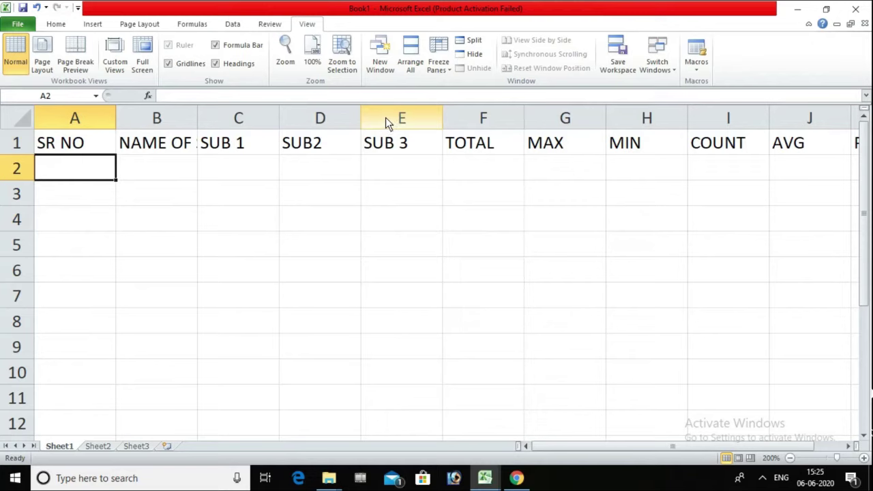
type("1")
key("Return")
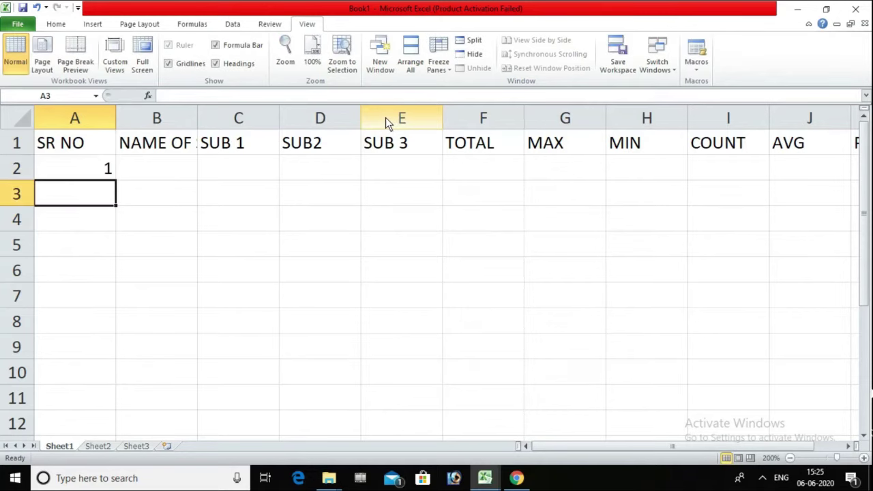
type("2")
key("Return")
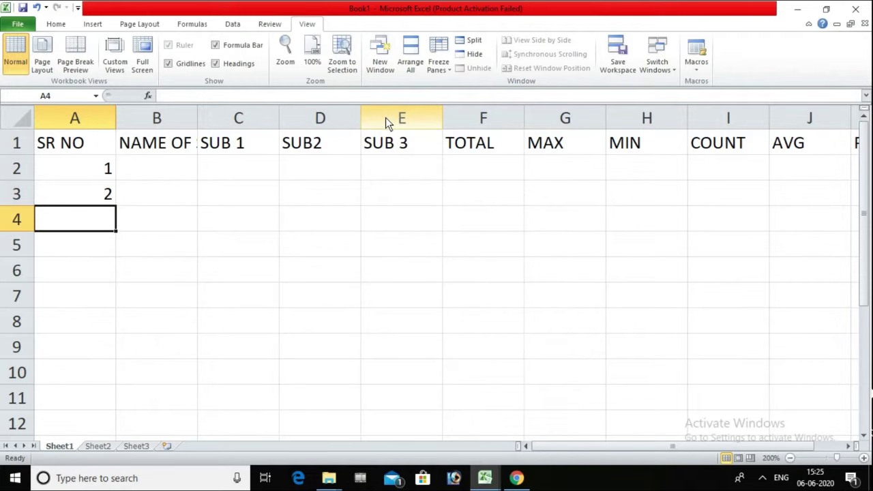
type("3")
key("Return")
type("4")
key("Return")
type("5")
key("Return")
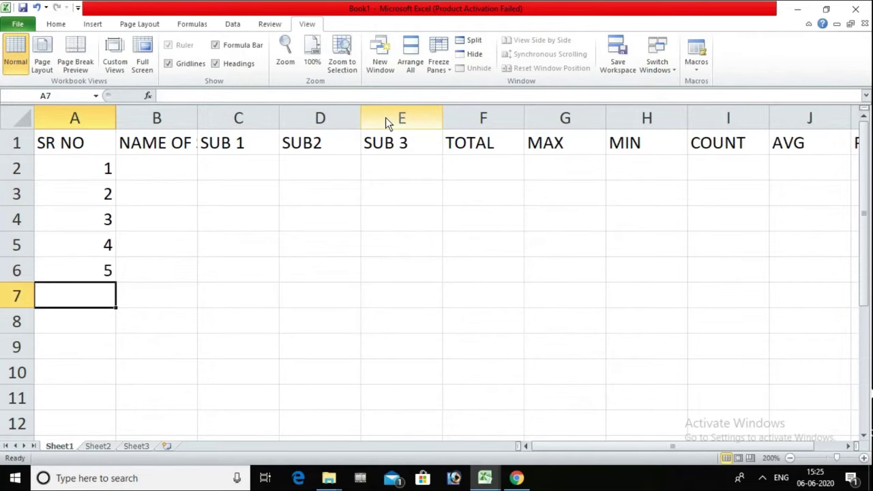
type("6")
key("Return")
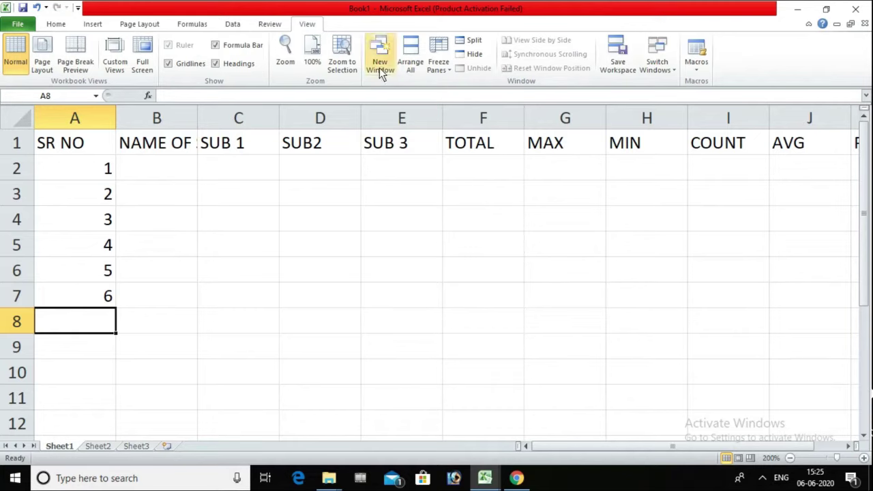
Inspect cell A4 without changing its value 3.
double_click(94, 224)
left_click(141, 228)
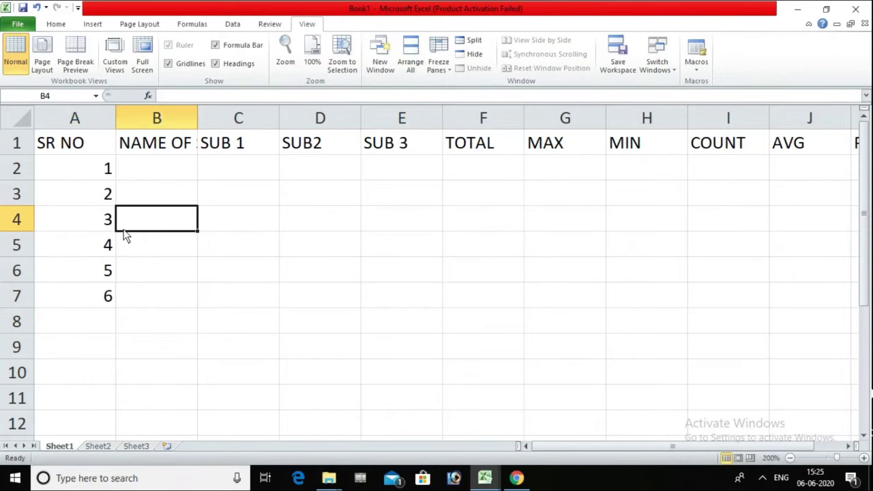
left_click(96, 222)
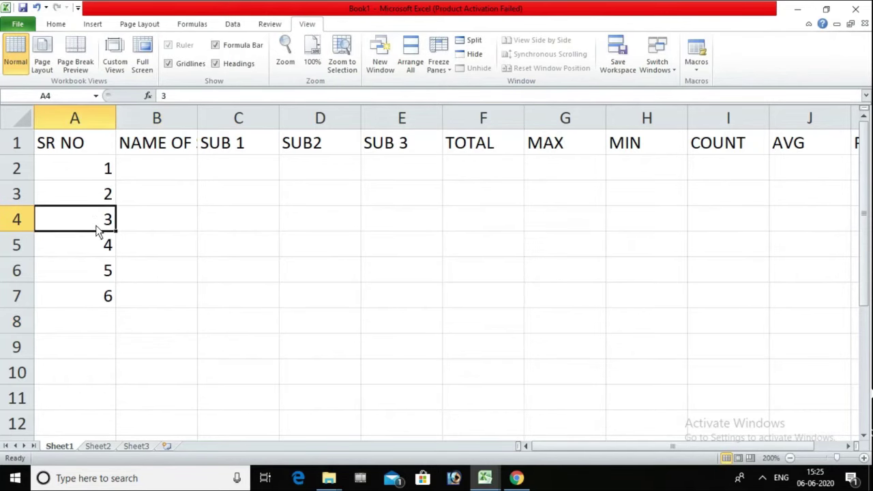
Clear 3–6 from A4:A7 and cancel moving A2's 1 onto A3.
left_click_drag(97, 229, 104, 294)
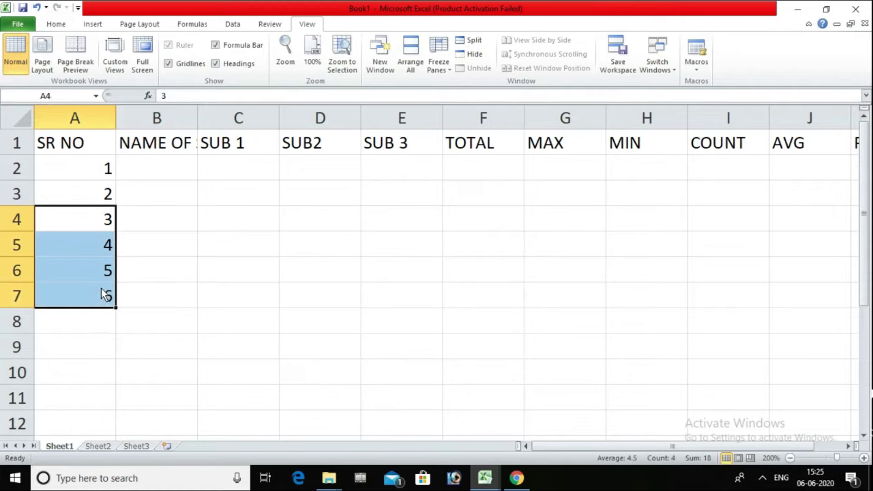
key("Delete")
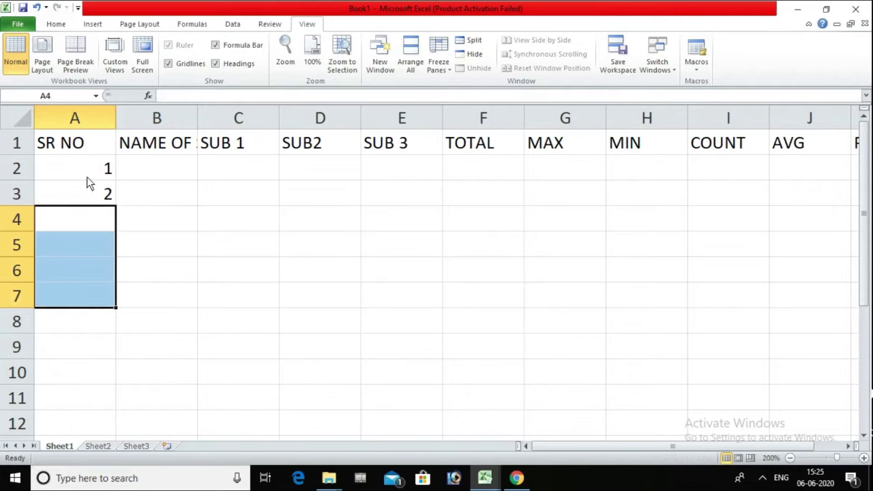
left_click(87, 177)
left_click_drag(89, 178, 92, 194)
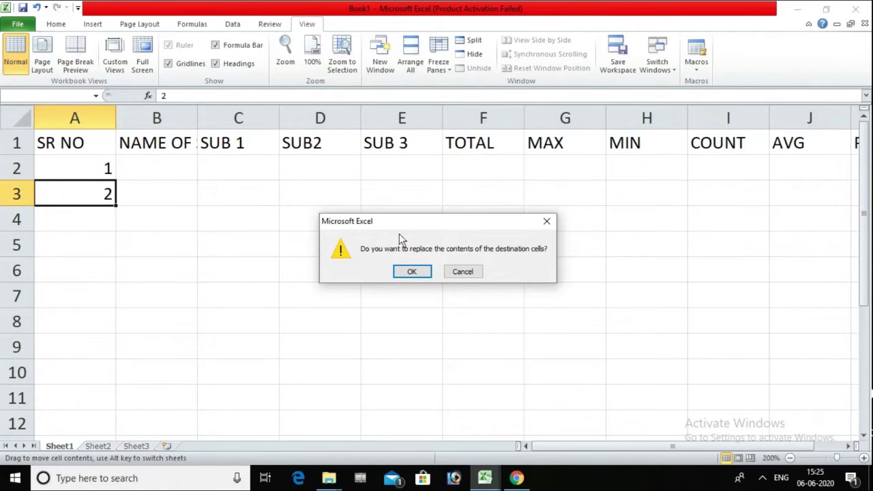
left_click(462, 272)
Select the serial numbers 1 and 2 in A2:A3.
left_click(186, 201)
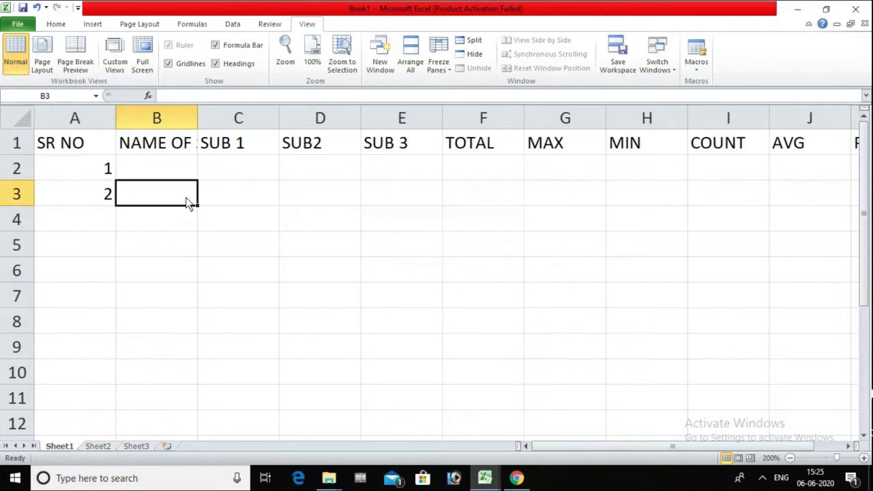
left_click(118, 218)
left_click(88, 167)
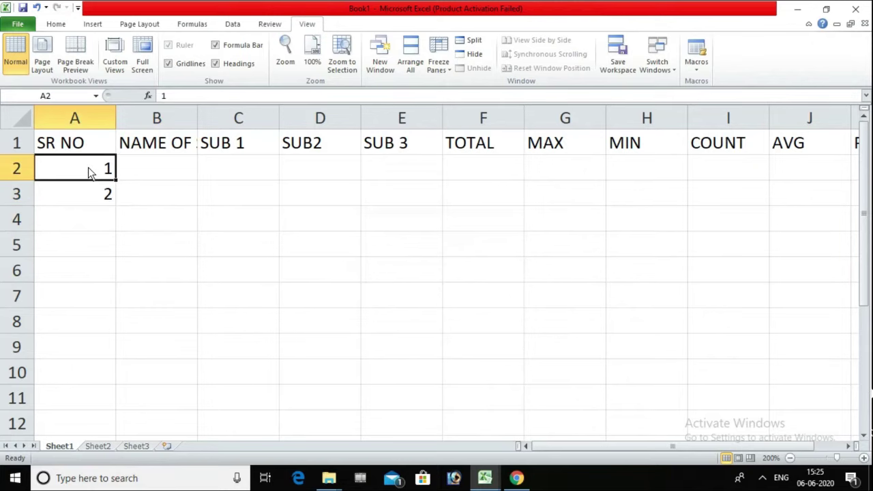
key("shift+Down")
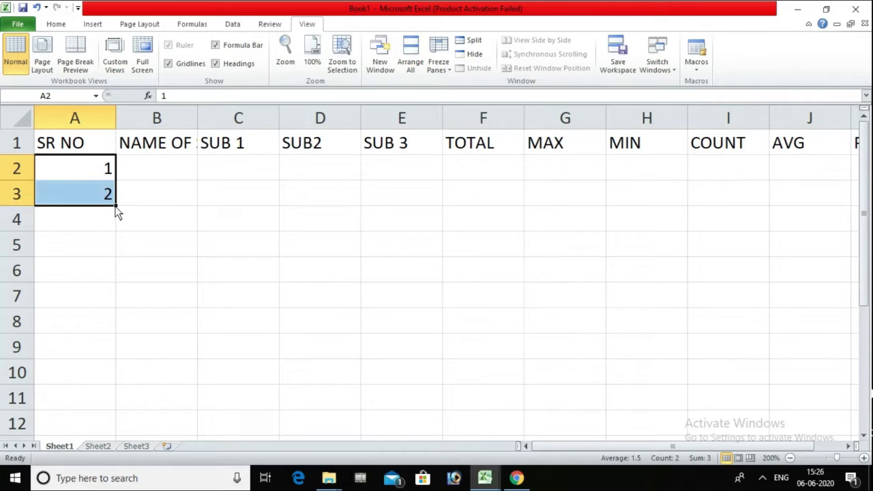
Fill the 1, 2 series down column A, then undo the fill.
left_click(123, 208)
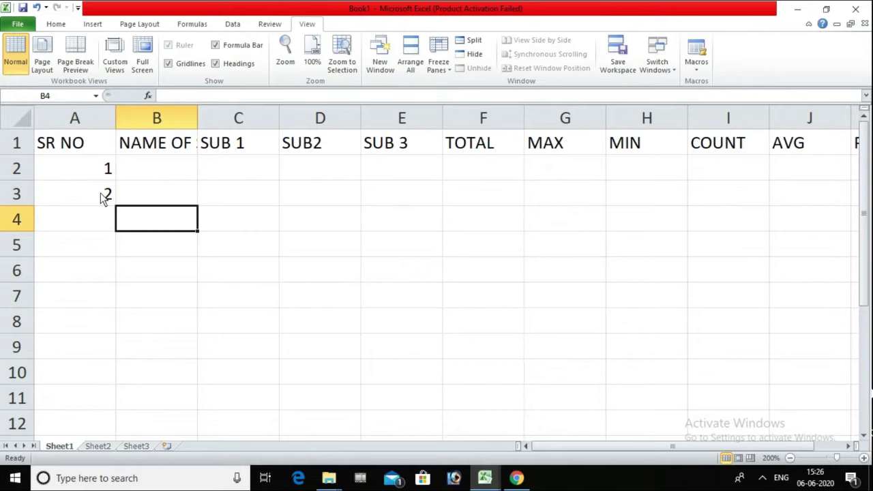
left_click(94, 171)
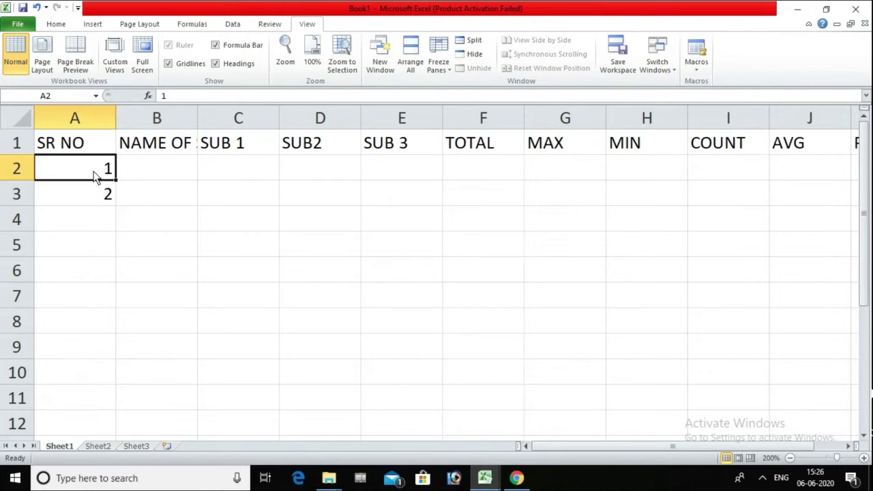
left_click_drag(93, 171, 93, 194)
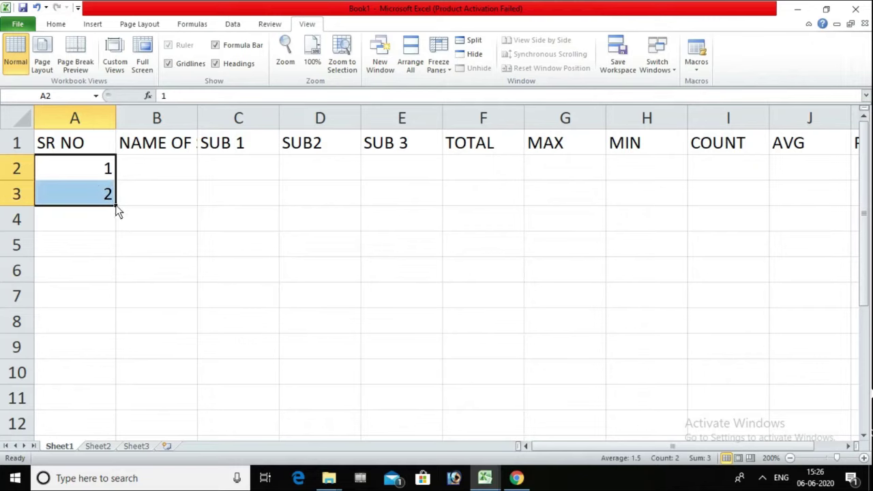
mouse_move(116, 207)
left_mouse_down()
mouse_move(116, 475)
mouse_move(107, 446)
left_mouse_up()
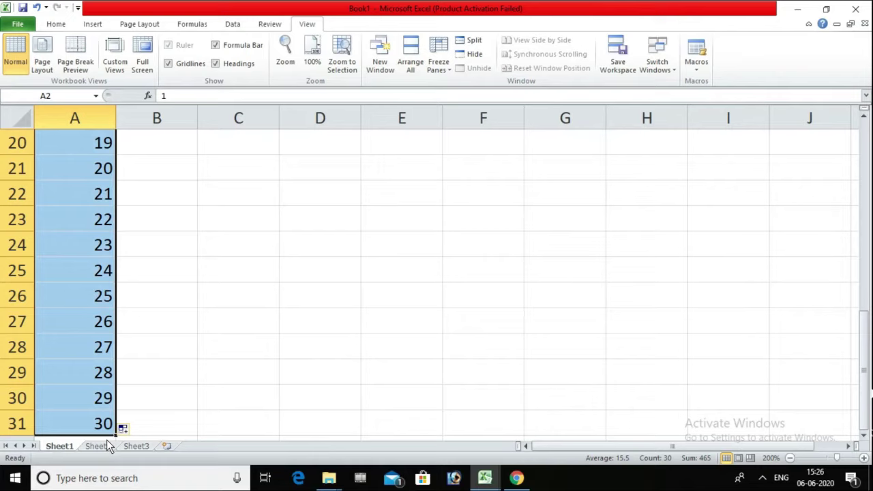
key("ctrl+z")
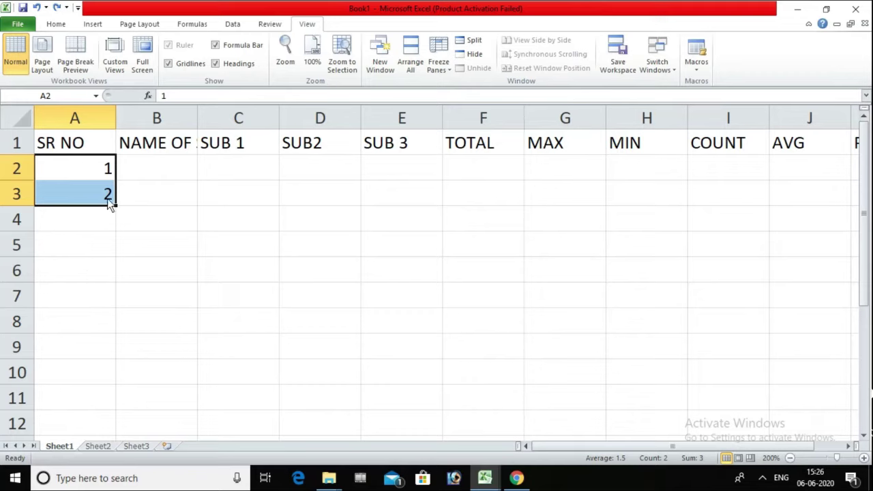
Clear the 2 from A3, leaving only 1 in A2.
left_click(90, 198)
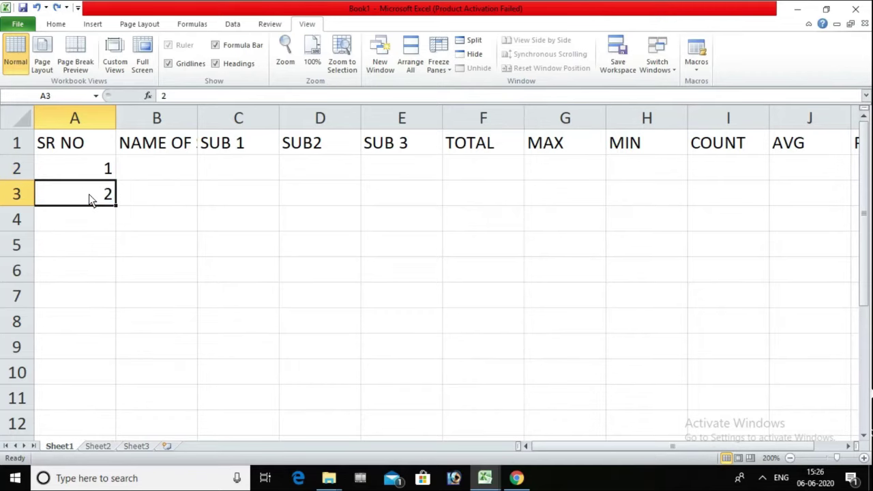
key("Delete")
left_click(96, 171)
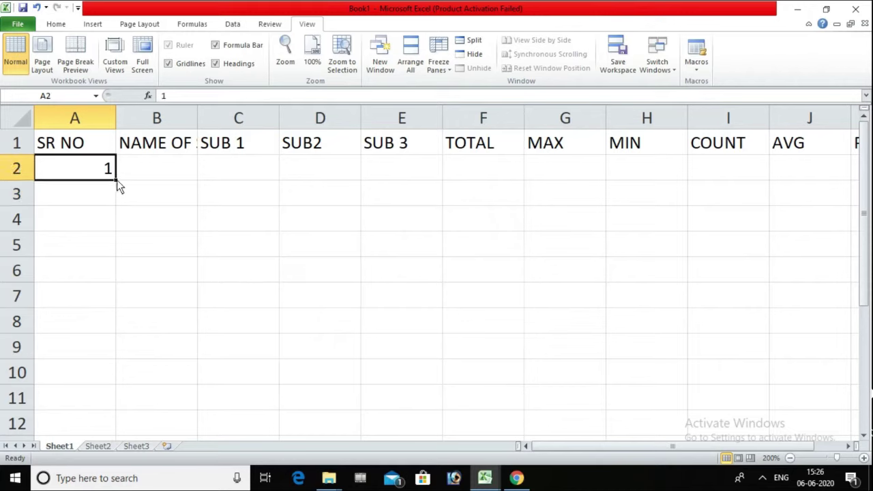
left_click_drag(116, 179, 106, 386)
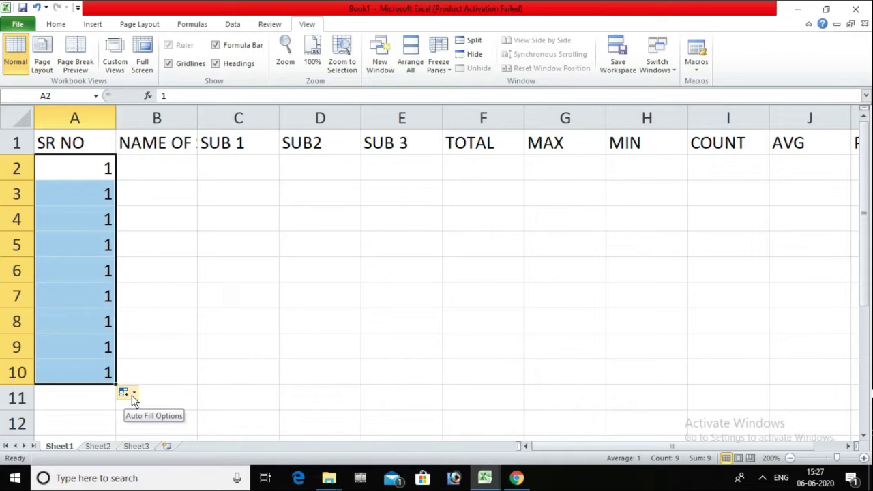
left_click(134, 394)
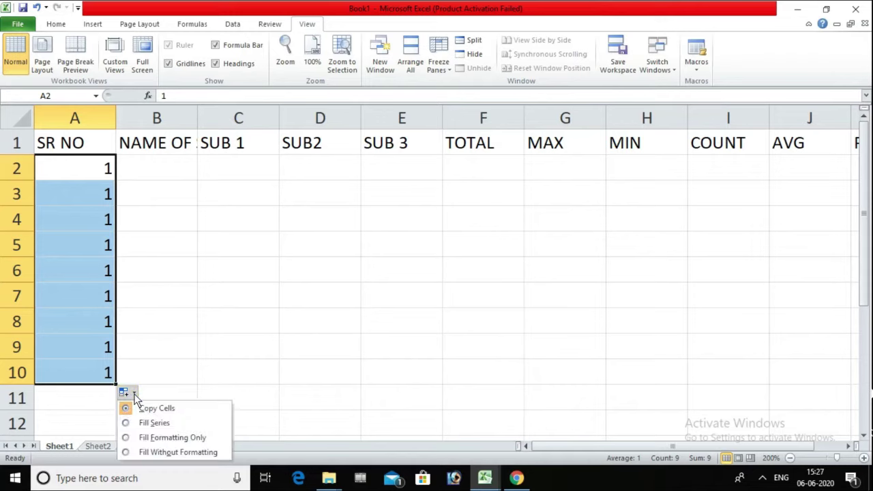
left_click(155, 423)
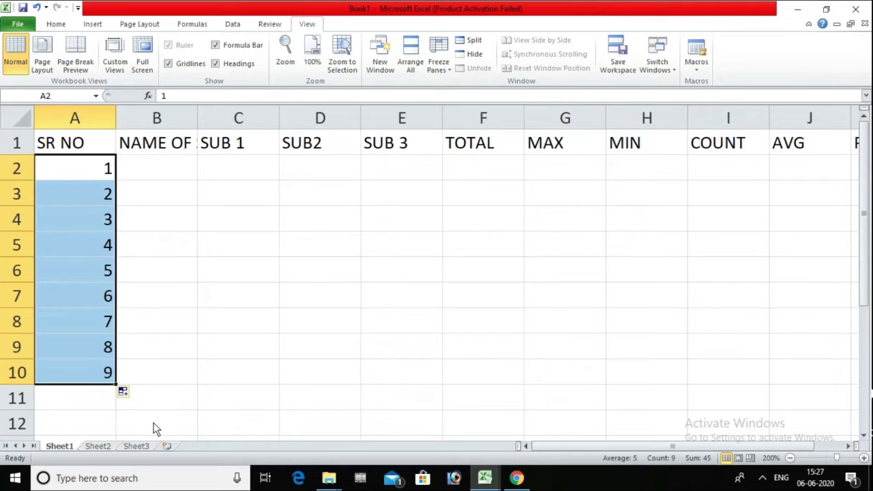
key("ctrl+z")
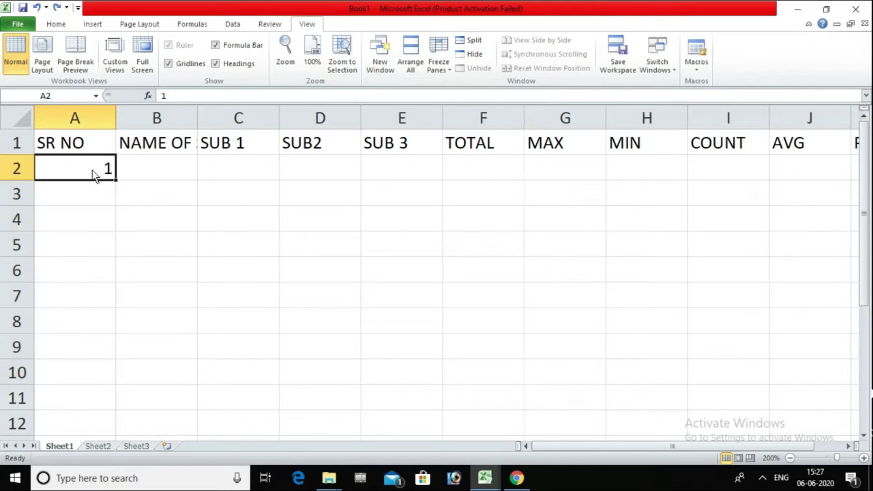
Fill A2:A11 with a number series from 1 to 10.
key("shift+Down")
key("shift+Down")
key("shift+Down")
key("shift+Down")
key("shift+Down")
key("shift+Down")
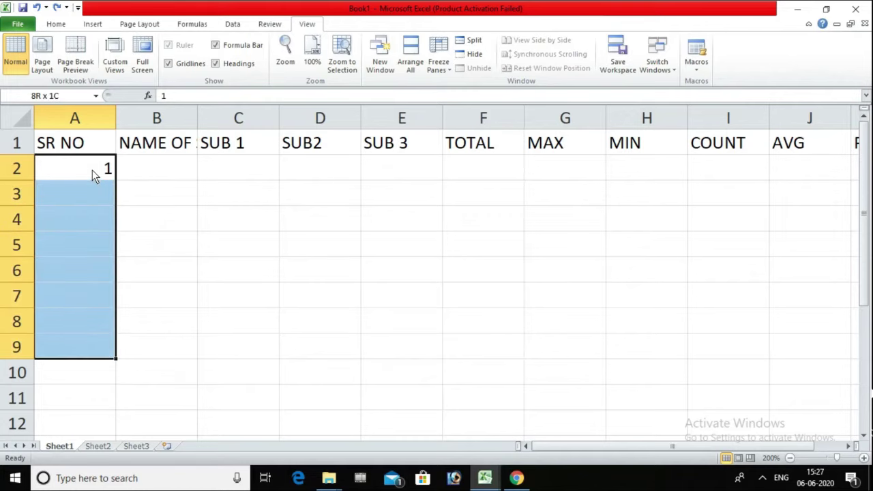
key("shift+Down")
key("shift+Down")
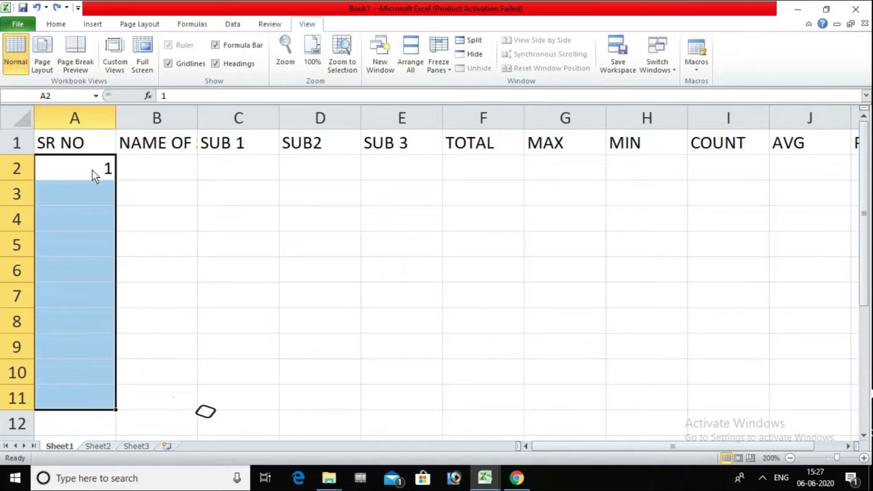
key("alt")
key("h")
key("f")
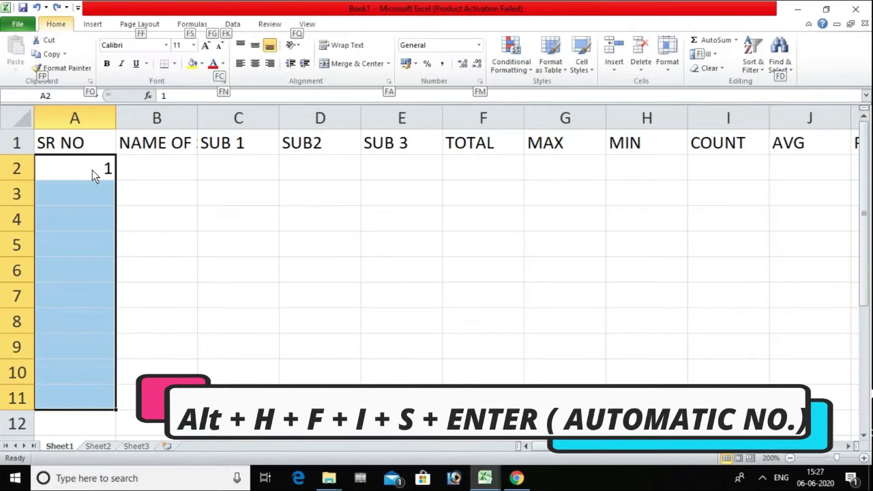
key("i")
key("s")
key("Return")
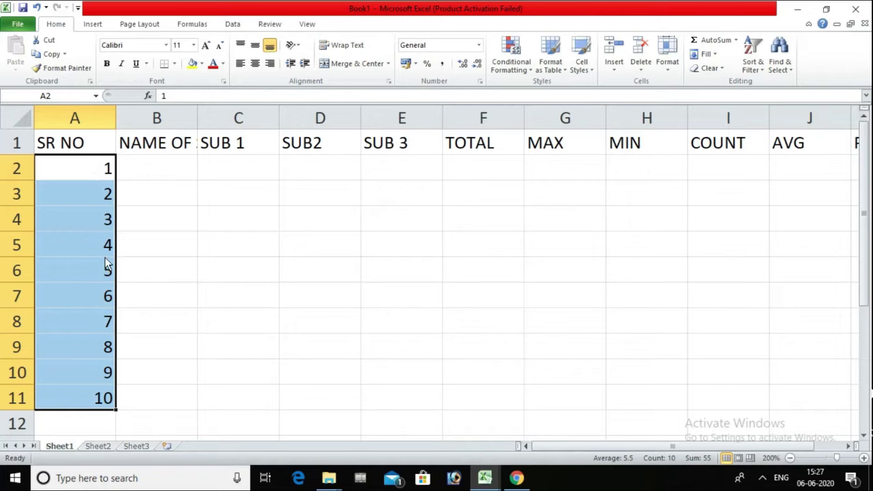
Clear the extra numbers 6 to 10 from A7:A11.
left_click(96, 300)
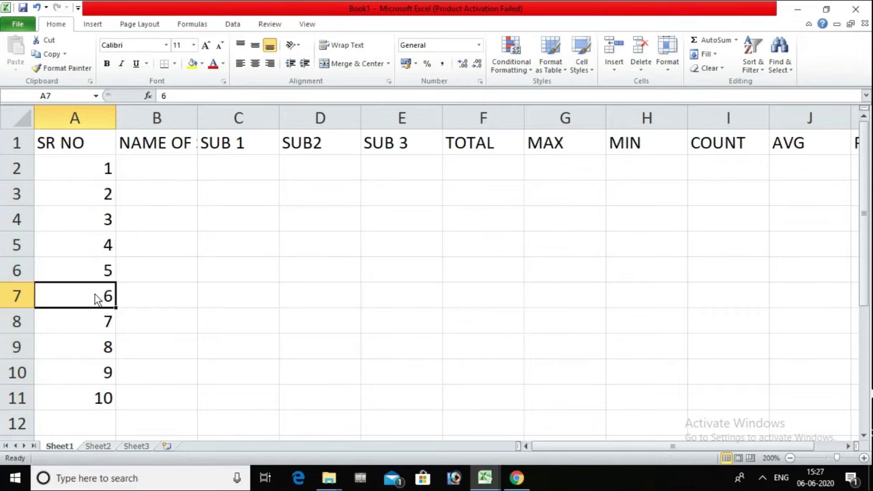
key("shift+Down")
key("shift+Down")
key("shift+Down")
key("shift+Down")
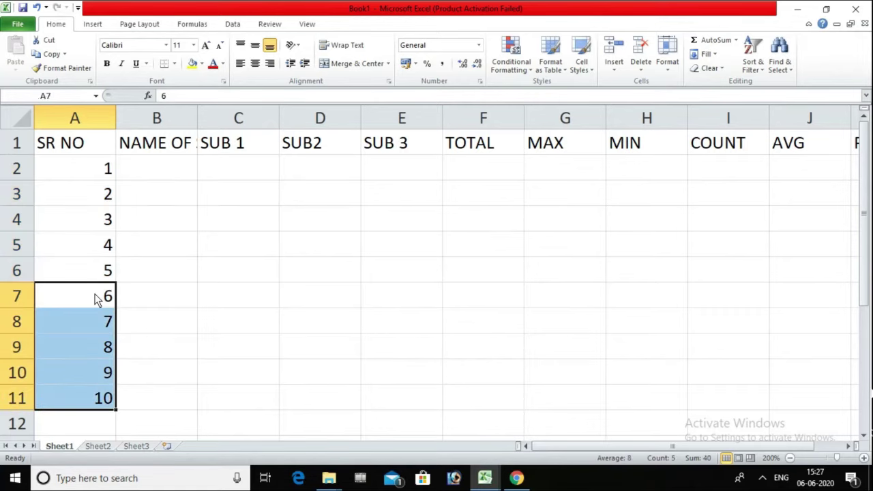
key("Delete")
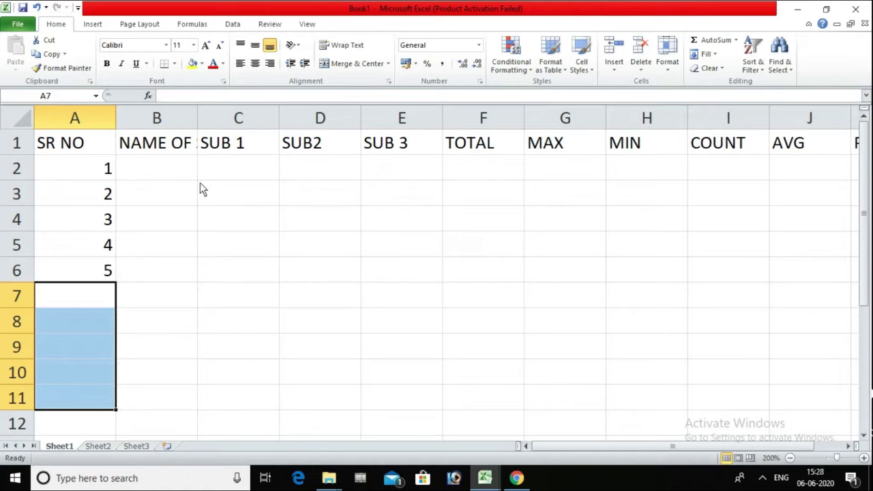
left_click(175, 179)
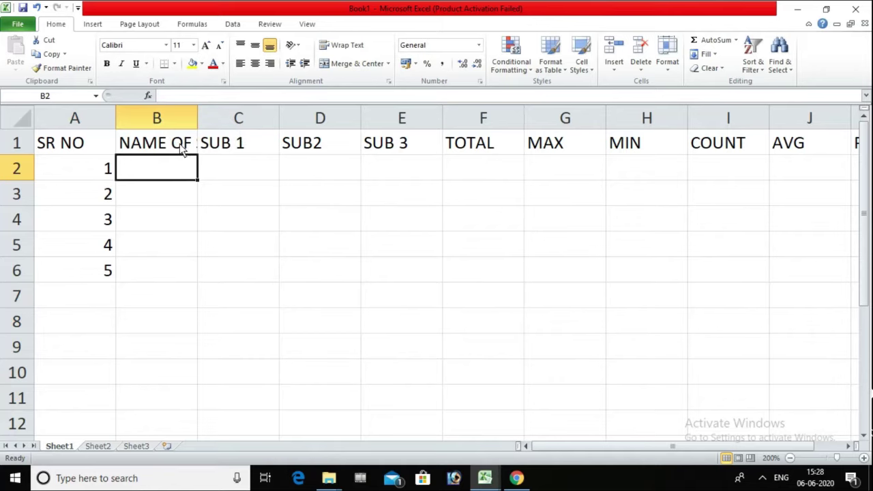
Trial auto-fitting and manually widening column B, then undo both back to its narrow width.
left_click(183, 150)
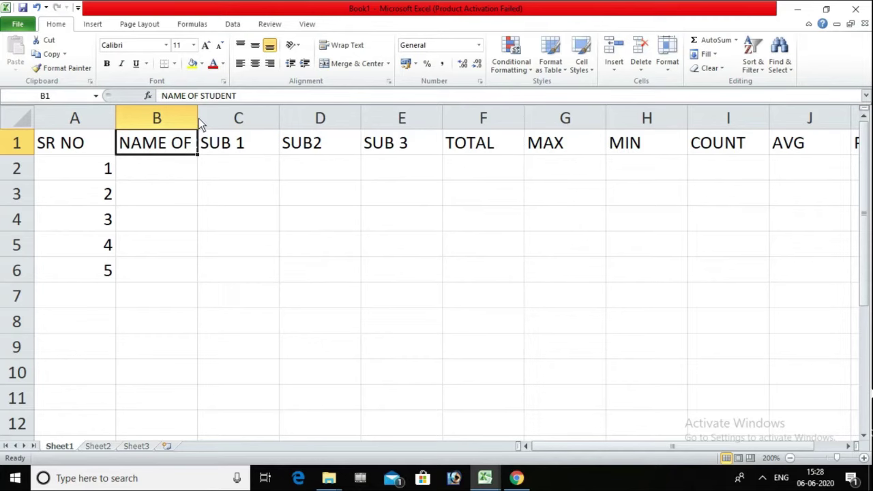
double_click(198, 120)
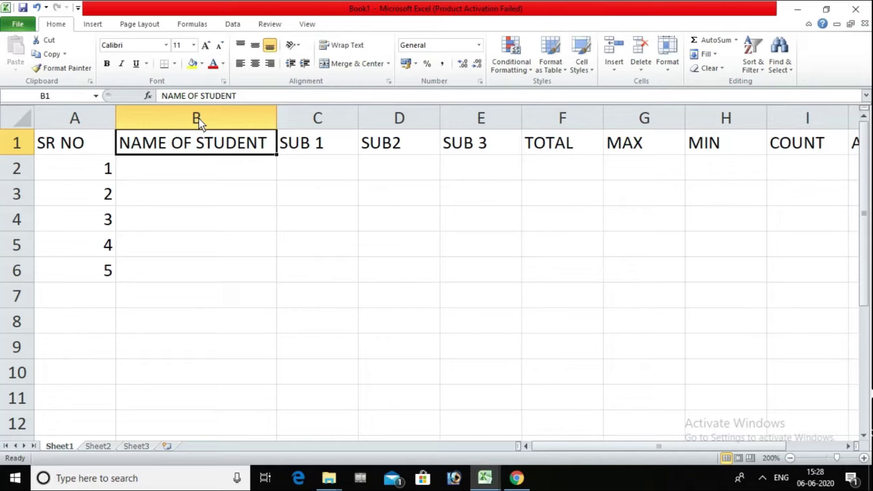
key("ctrl+z")
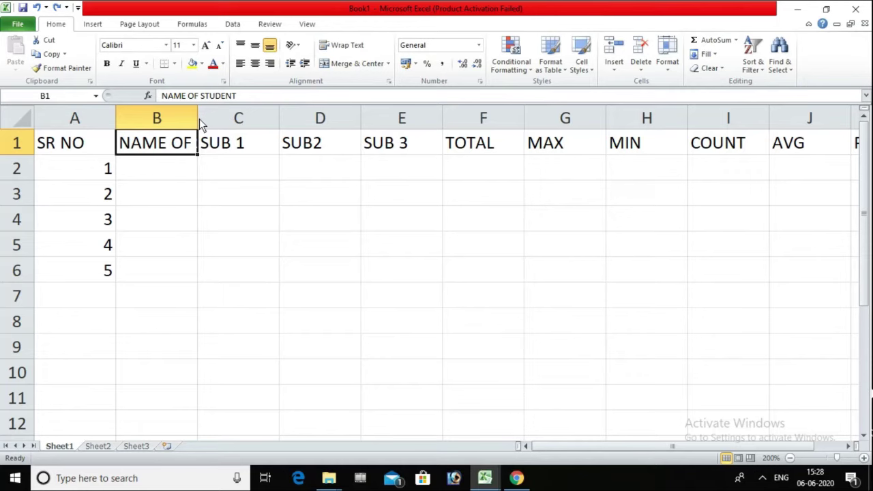
left_click_drag(198, 120, 278, 124)
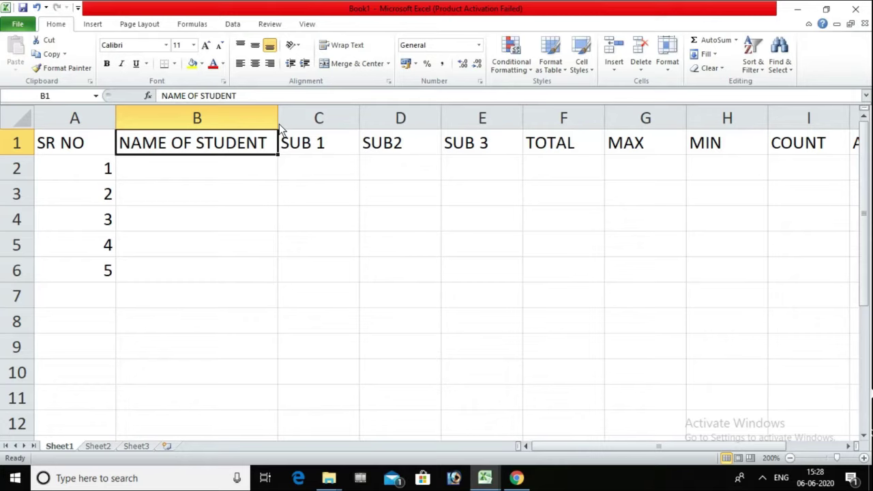
key("ctrl+z")
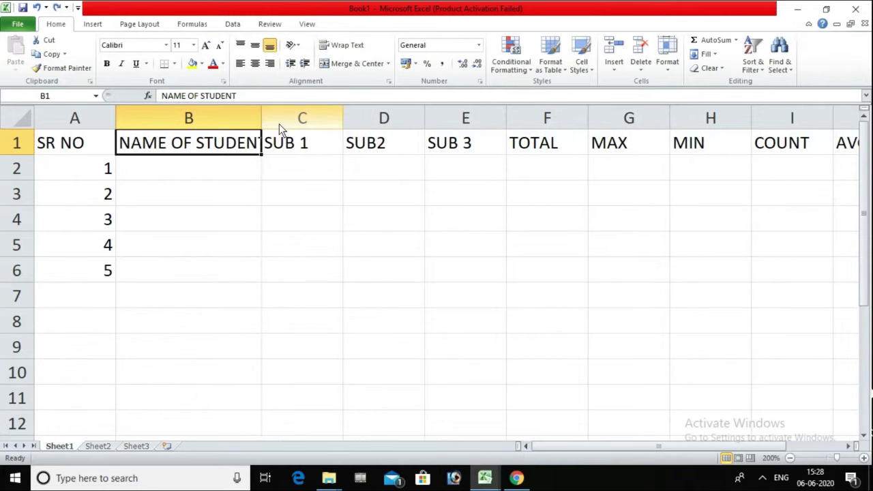
key("ctrl+z")
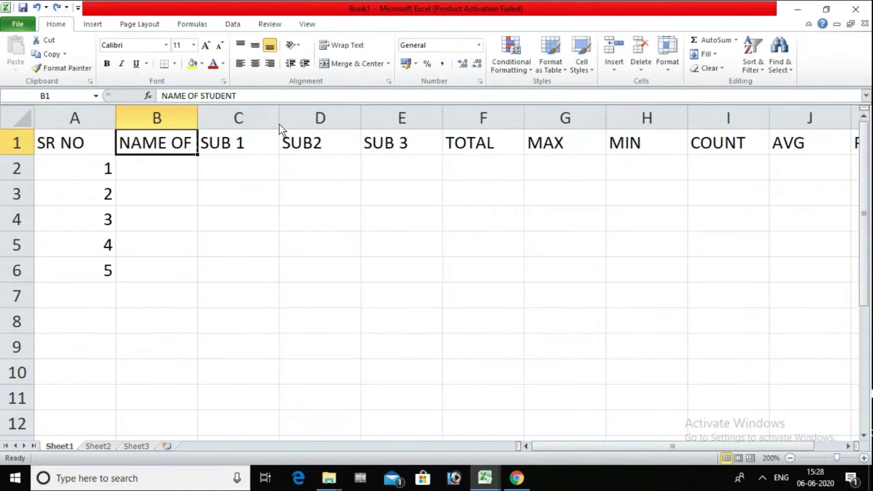
From B1, auto-fit column B's width to the NAME OF STUDENT header.
left_click(276, 204)
left_click(172, 191)
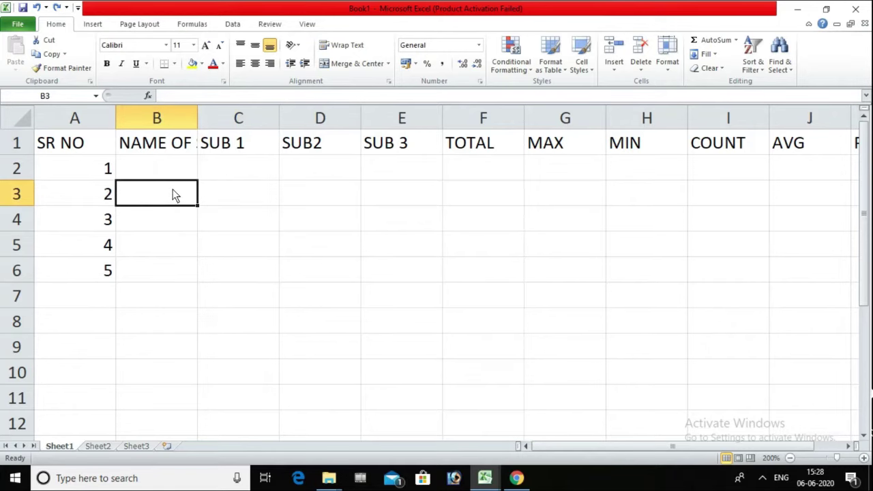
key("Down")
key("Down")
key("Down")
key("Down")
key("Up")
key("Up")
key("Up")
key("Up")
key("Up")
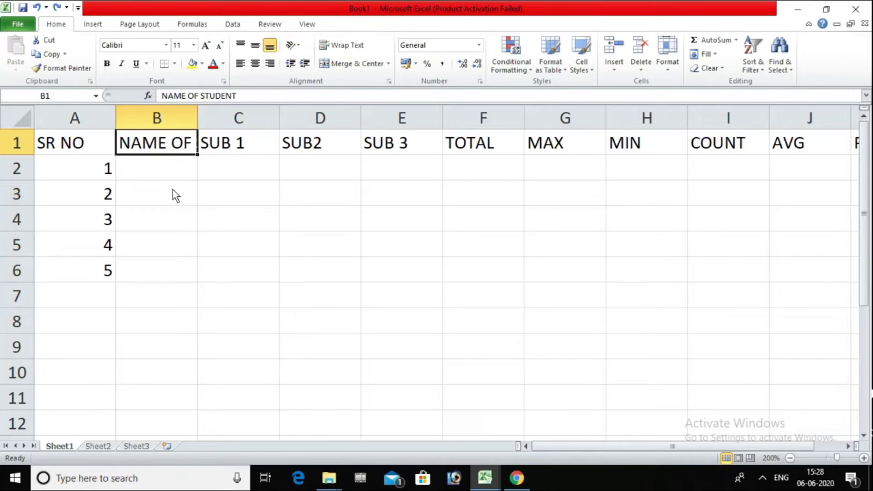
key("alt")
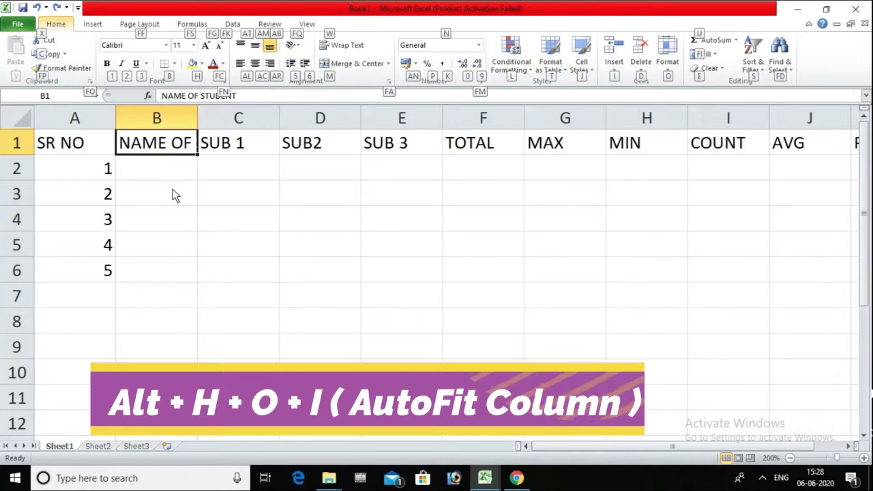
key("o")
key("i")
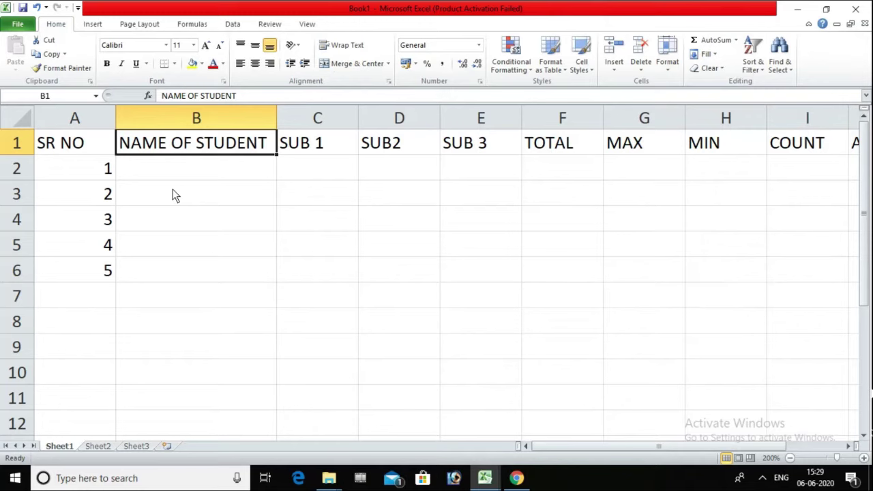
left_click(162, 176)
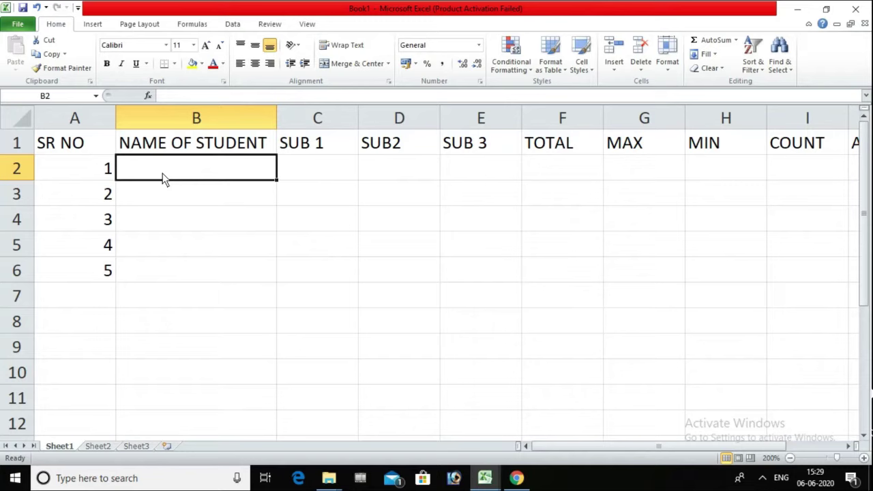
Type the five student names down B2 through B6 under NAME OF STUDENT.
type("POOJA")
key("Return")
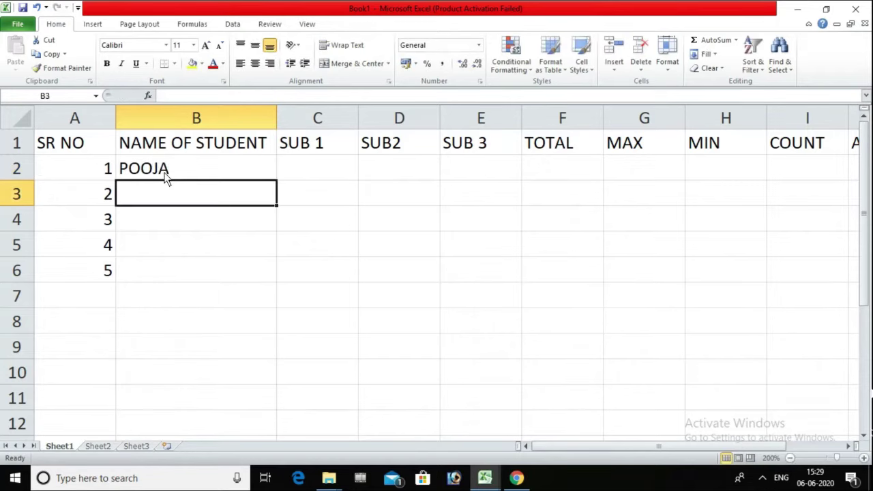
type("SAMEER")
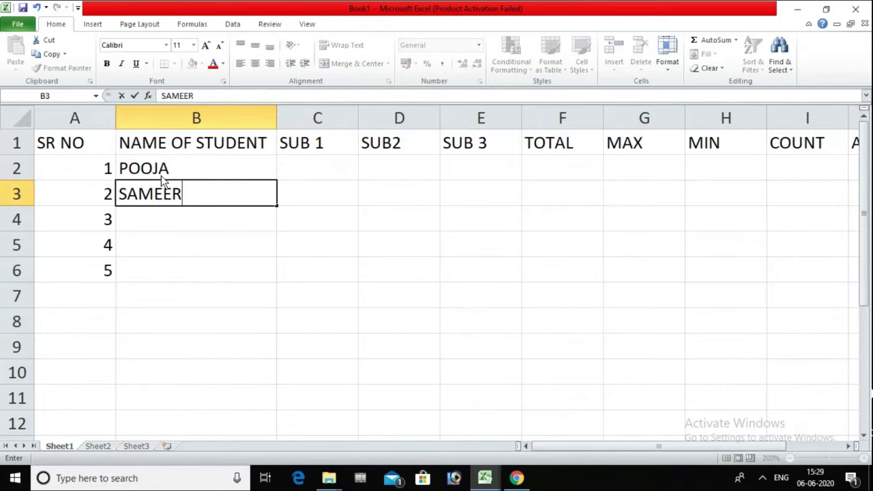
key("Return")
type("SA")
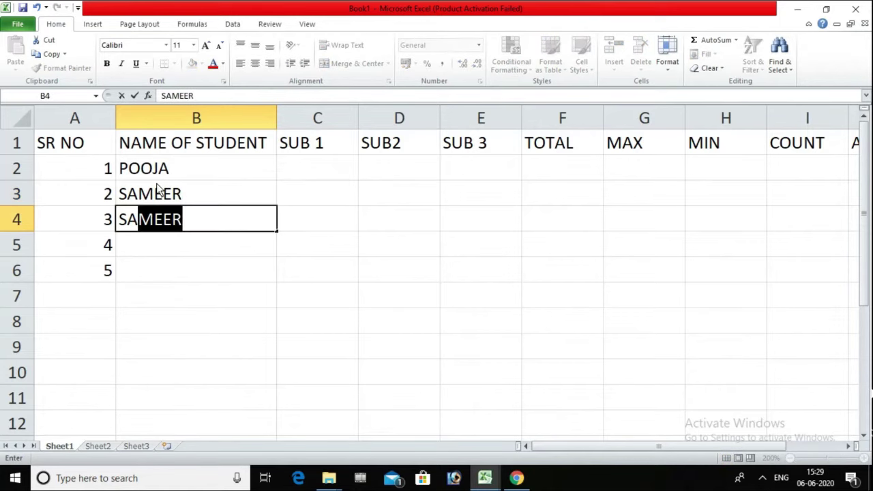
type("NJANA")
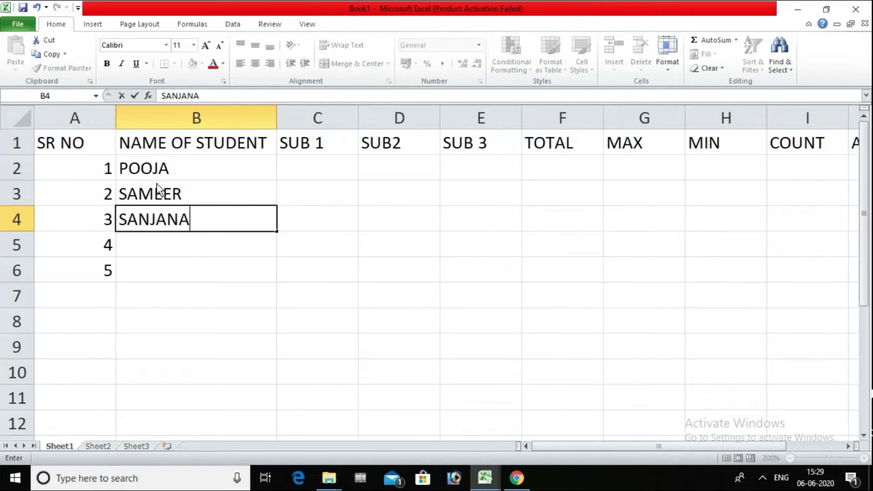
key("Return")
type("SARIKA")
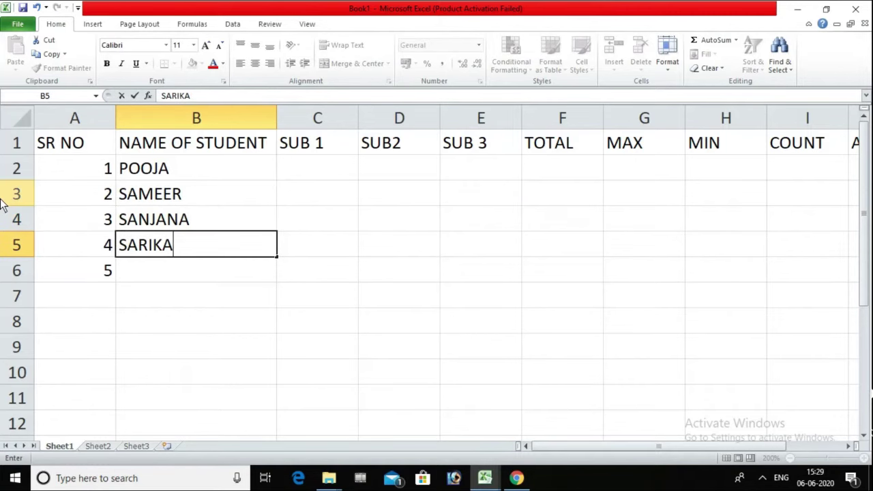
key("Return")
type("SAMRAT")
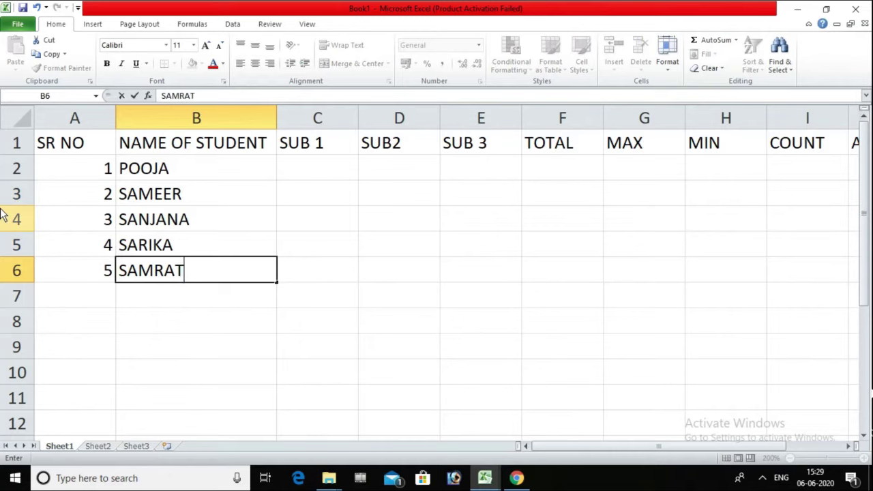
Select the C2:E6 marks block and enter marks 89, 56, 23, 45, 78, 56, 89, 78.
left_click(295, 158)
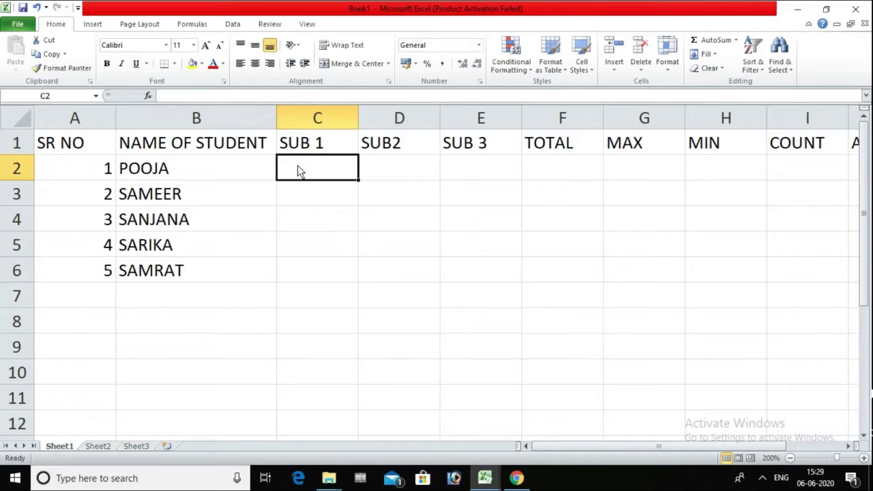
left_click_drag(347, 167, 386, 167)
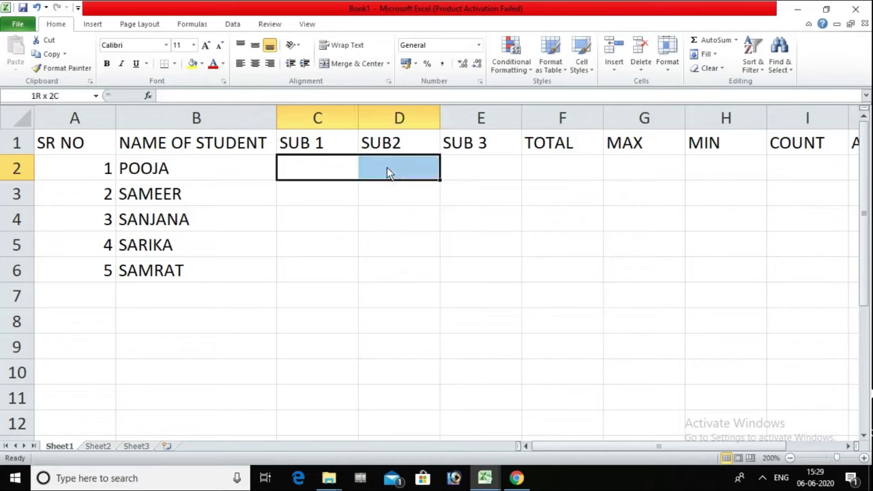
left_click(386, 167)
left_click(354, 170)
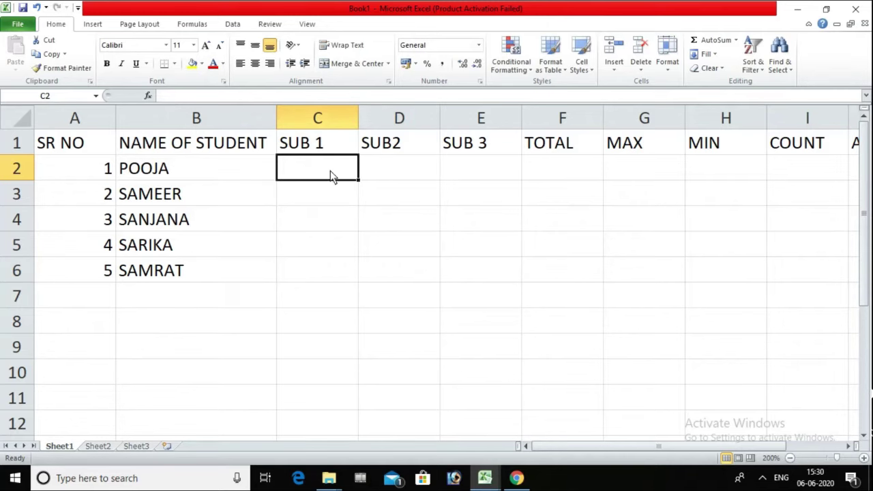
mouse_move(328, 169)
left_mouse_down()
mouse_move(442, 176)
mouse_move(455, 266)
left_mouse_up()
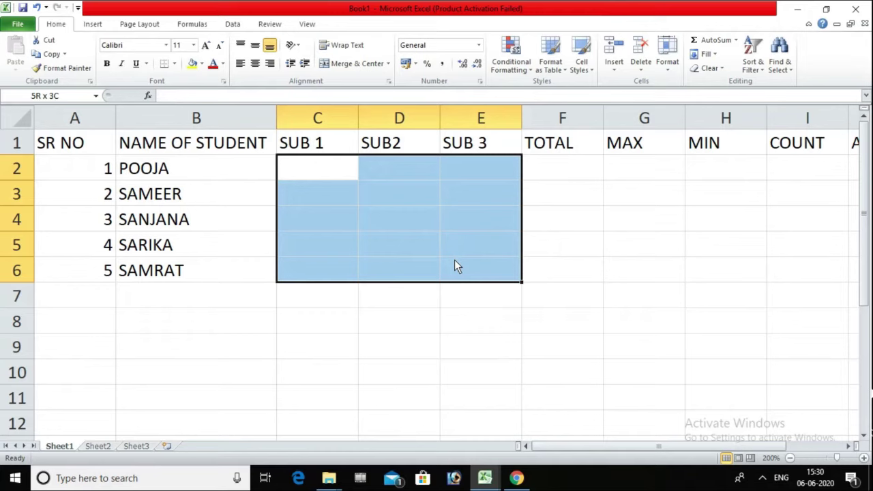
left_click_drag(454, 260, 454, 260)
type("89")
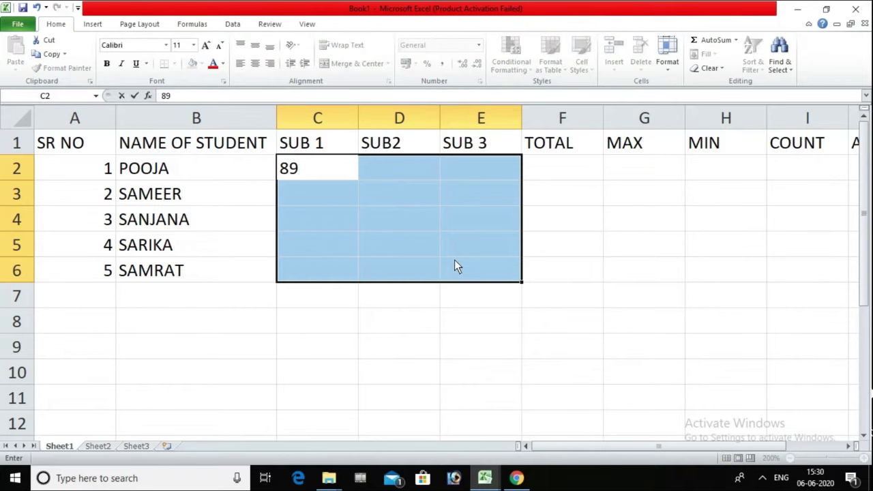
key("Return")
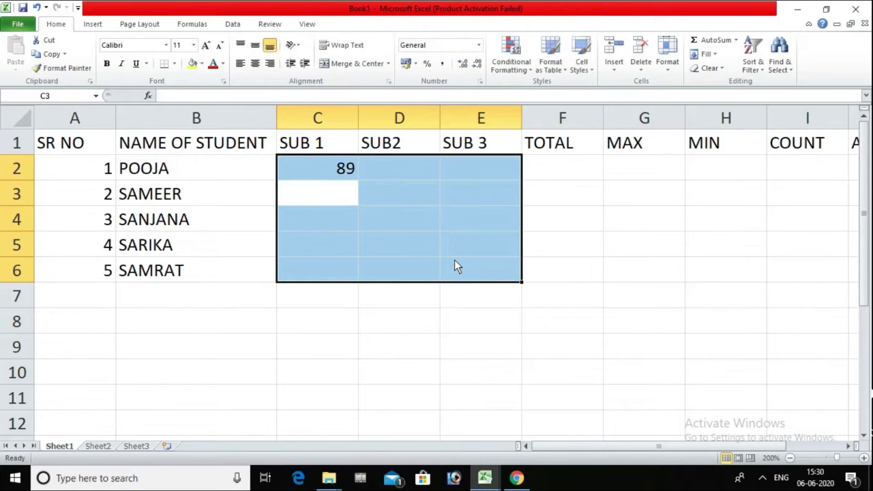
type("56 23 45 78 ")
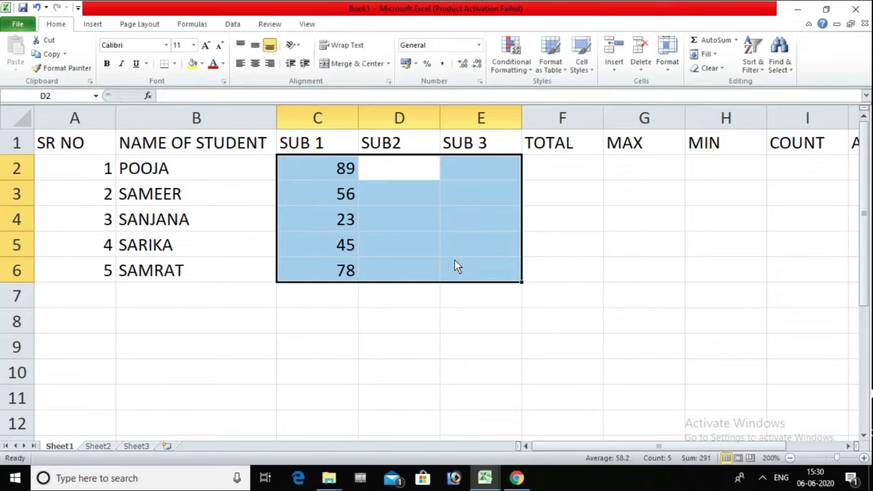
type("56 89 78")
key("Return")
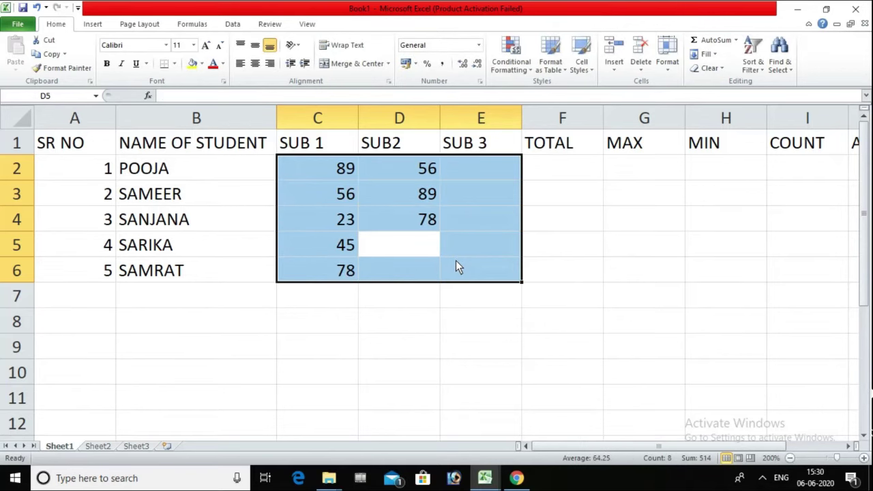
Remove the mistaken 56 from E6 and enter SUB2 marks 45, 56, 89, 78 from D5.
left_click(456, 265)
type("56")
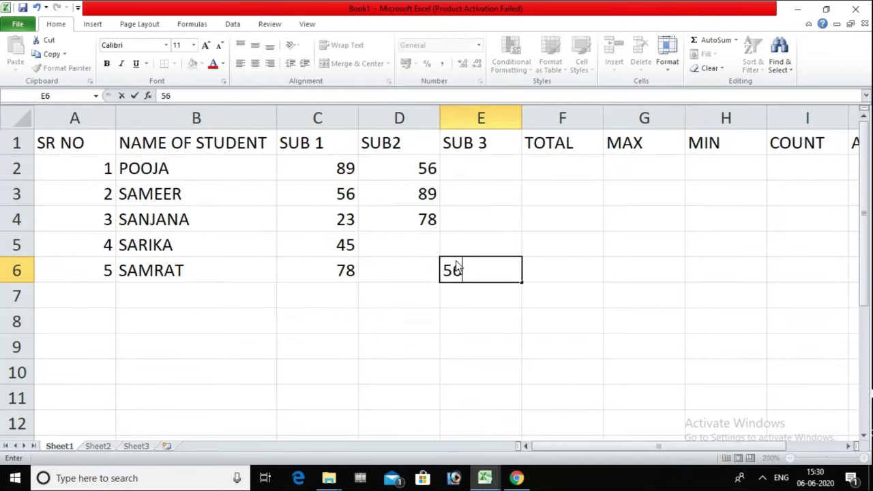
left_click(455, 264)
key("BackSpace")
key("BackSpace")
left_click(434, 249)
type("45 56 89 78")
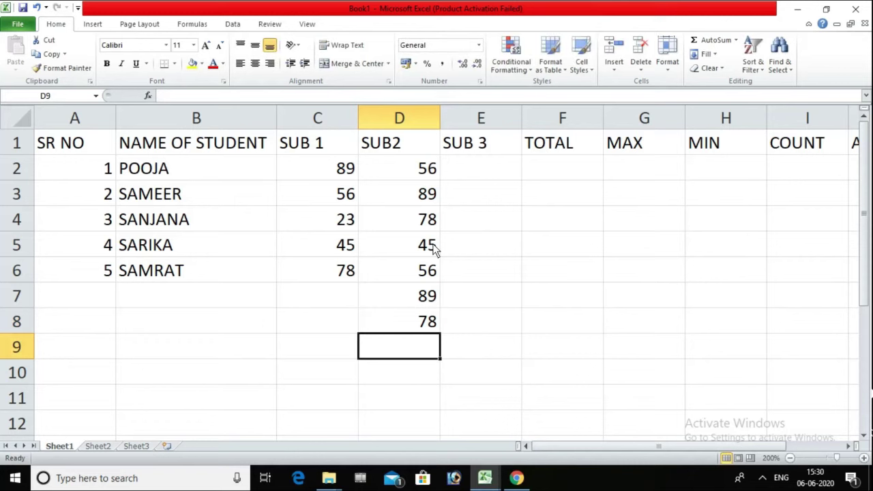
Delete the stray values in D7:D8 below the table.
left_click(419, 298)
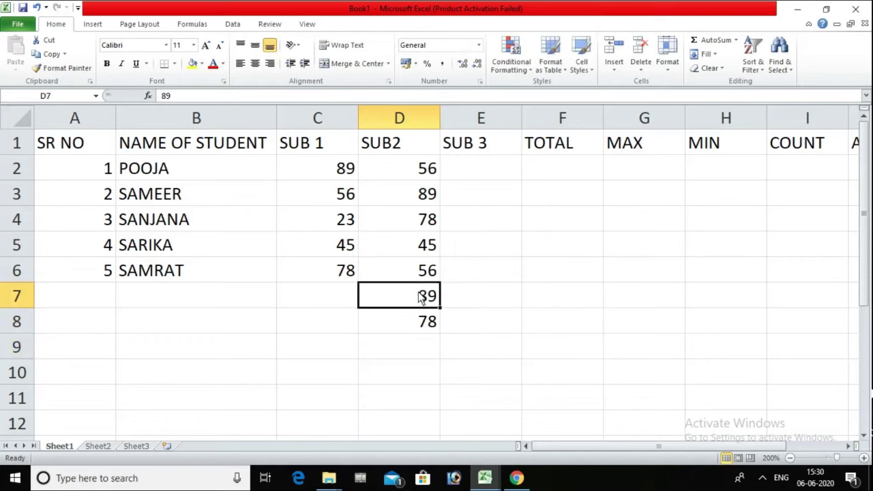
key("shift+Down")
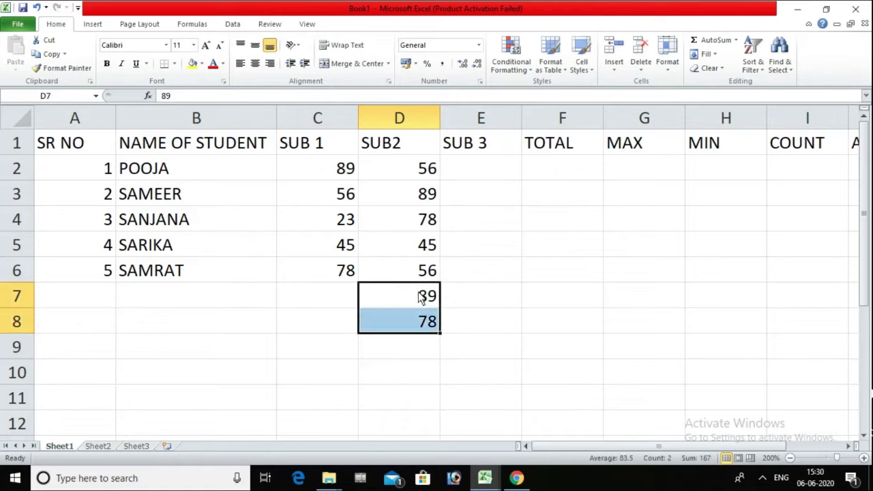
key("Delete")
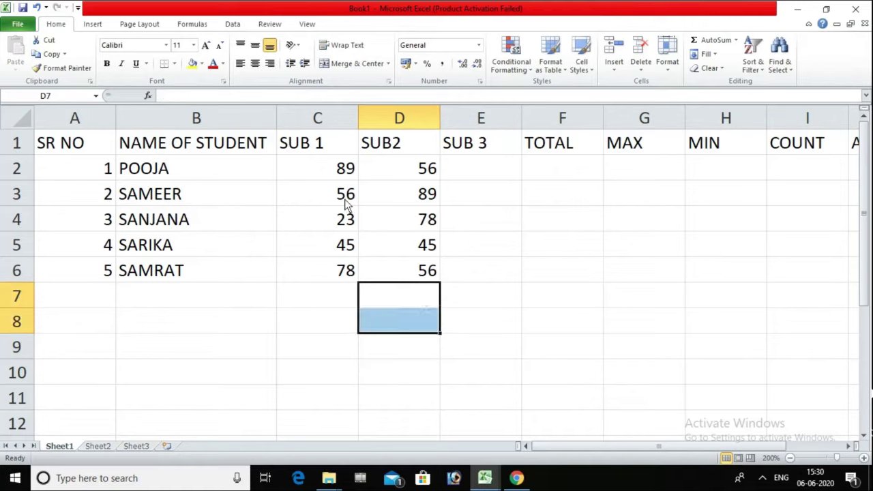
left_click(330, 171)
Enter SUB 3 marks 77, 88, 99, 56 and 45 into E2:E6 and check them.
mouse_move(331, 171)
left_mouse_down()
mouse_move(387, 165)
mouse_move(445, 175)
mouse_move(467, 215)
mouse_move(475, 277)
left_mouse_up()
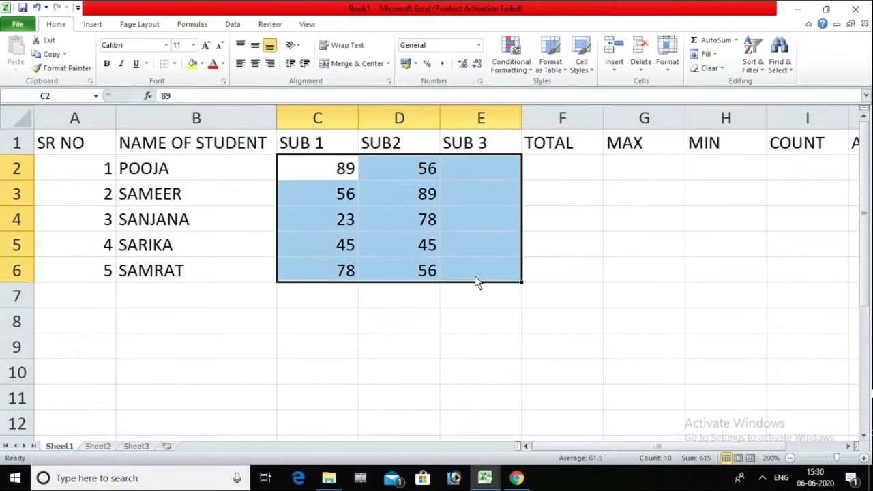
key("Return")
key("Return")
key("Return")
key("Return")
key("Return")
key("Return")
key("Return")
key("Return")
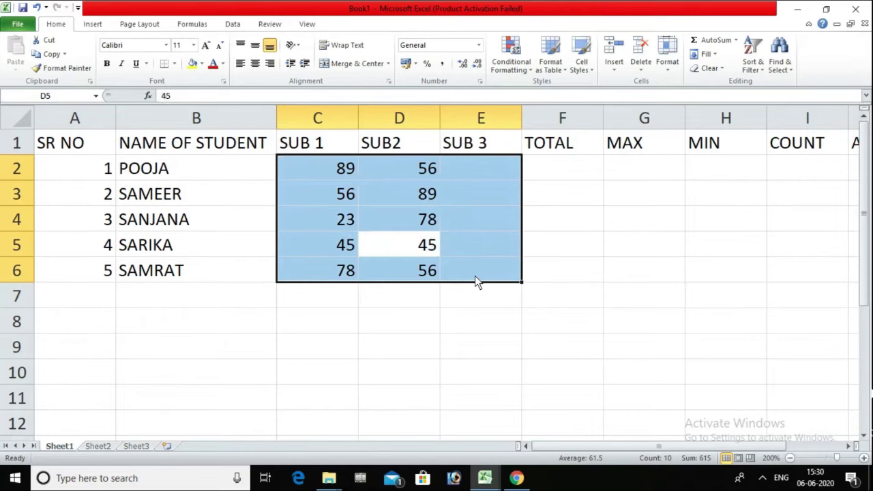
key("Return")
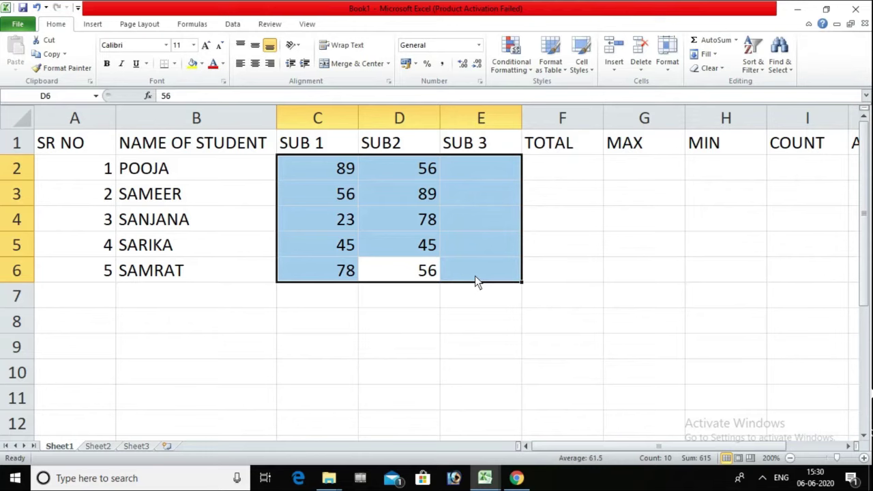
key("Return")
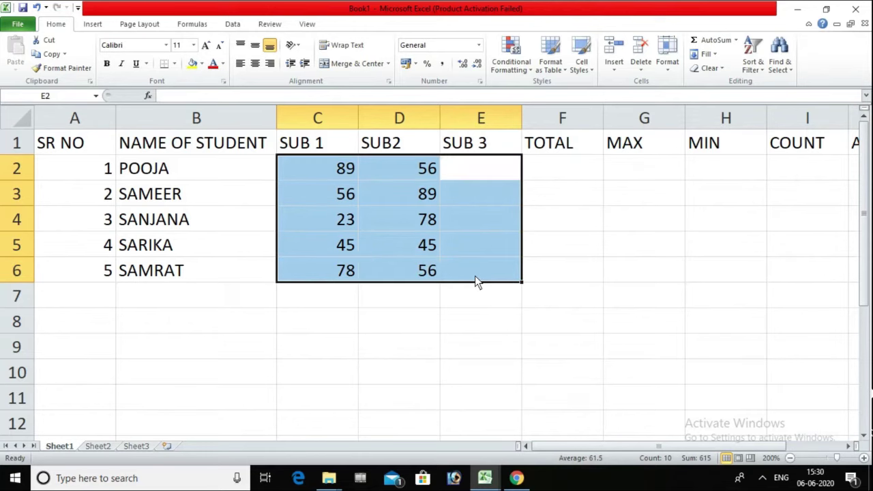
type("77")
key("Return")
type("88")
key("Return")
type("99")
key("Return")
type("56")
key("Return")
type("45")
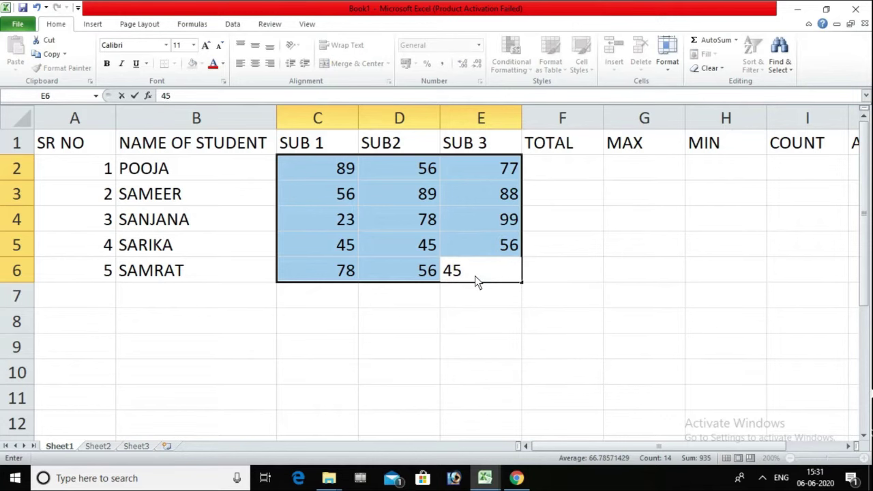
key("Return")
key("Return")
key("Return")
key("Return")
key("Return")
key("Return")
key("Return")
key("Return")
key("Return")
key("Return")
key("Return")
key("Return")
key("Return")
key("Return")
key("Return")
key("Return")
key("Return")
key("Return")
key("Return")
key("Return")
key("Return")
key("Return")
key("Return")
key("Return")
key("Return")
key("Return")
key("Return")
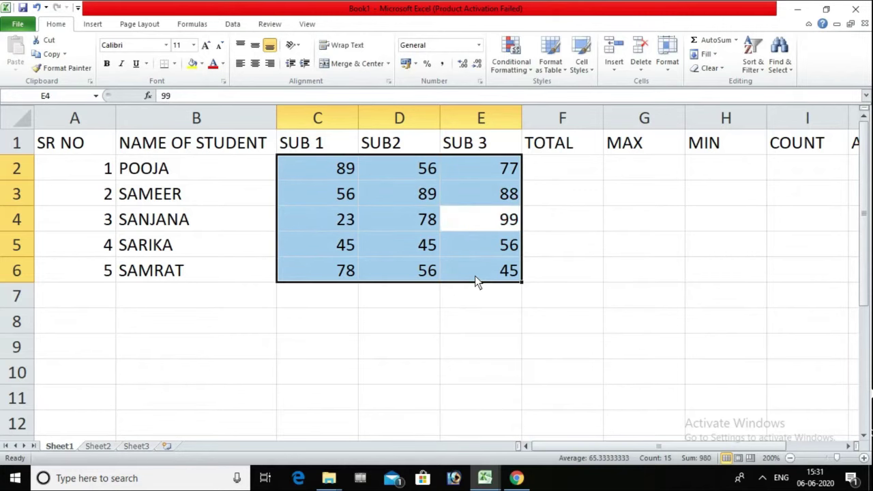
key("Return")
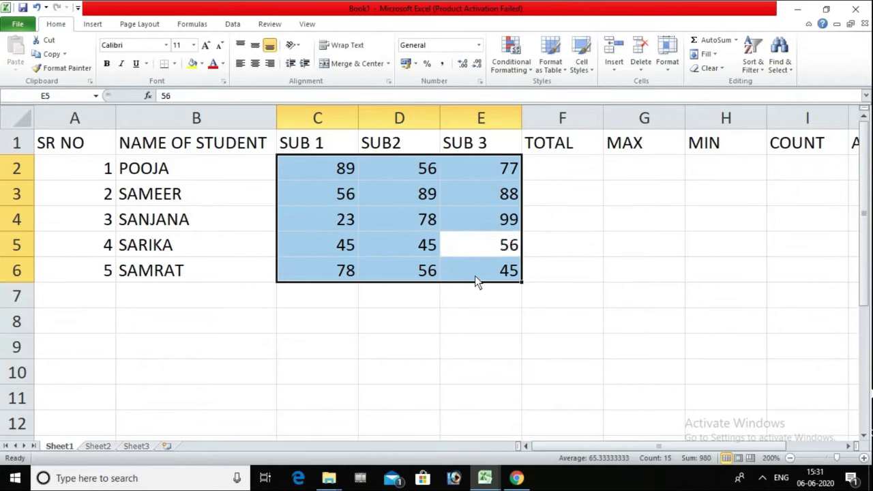
key("Return")
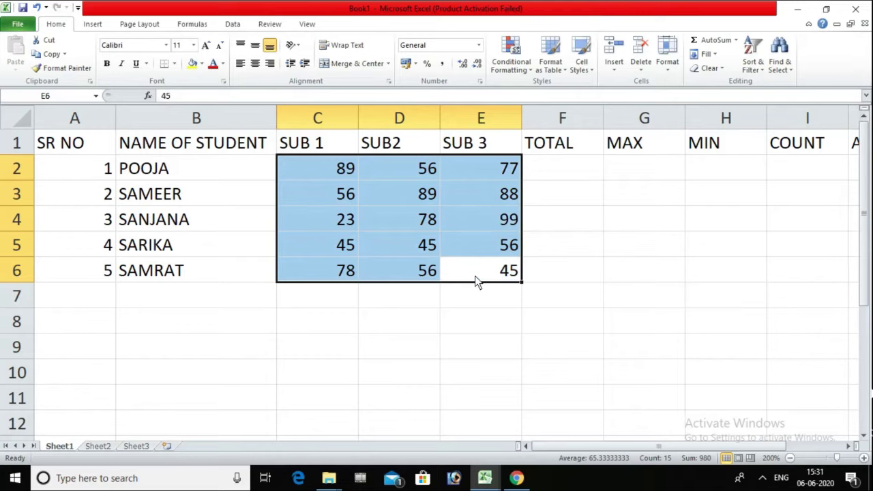
left_click(545, 187)
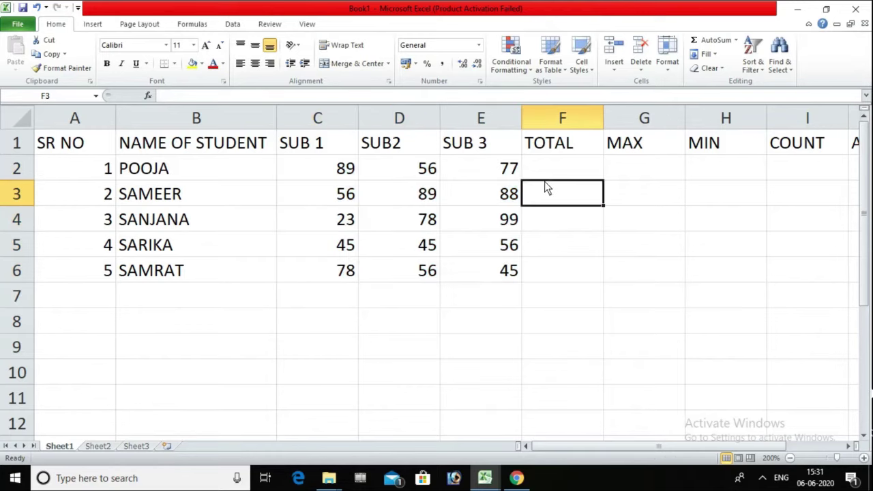
left_click(544, 171)
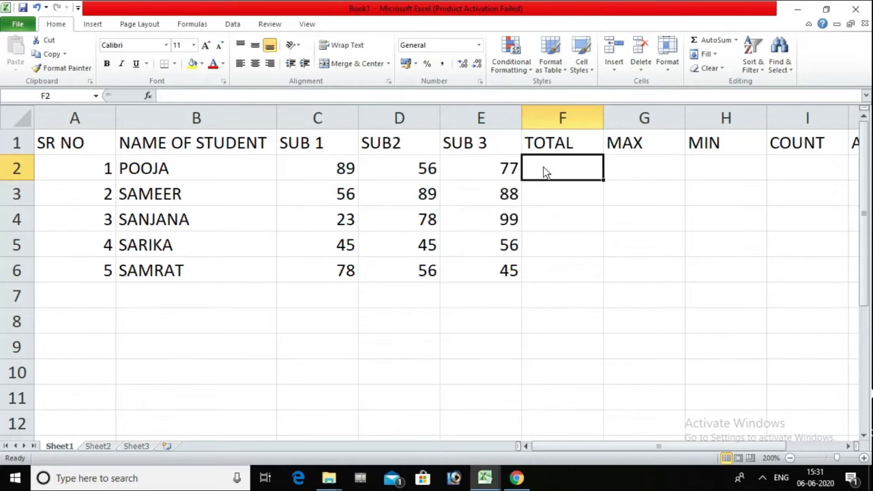
type("=")
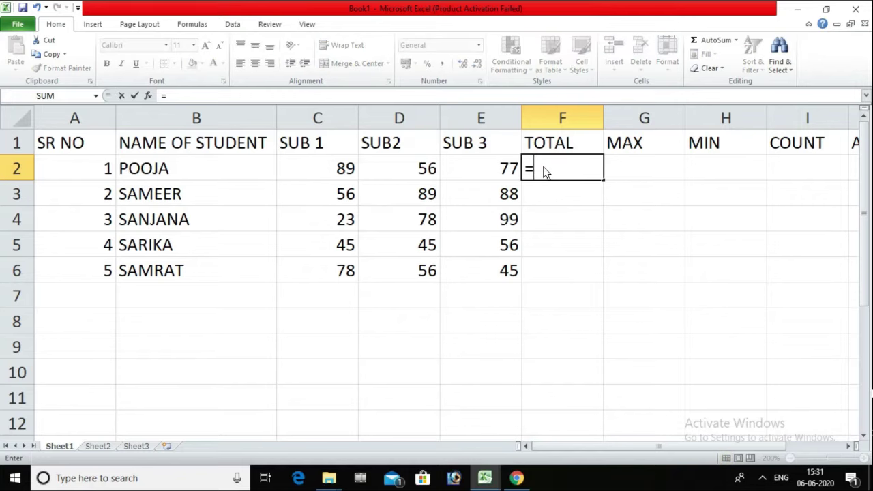
type("SUM")
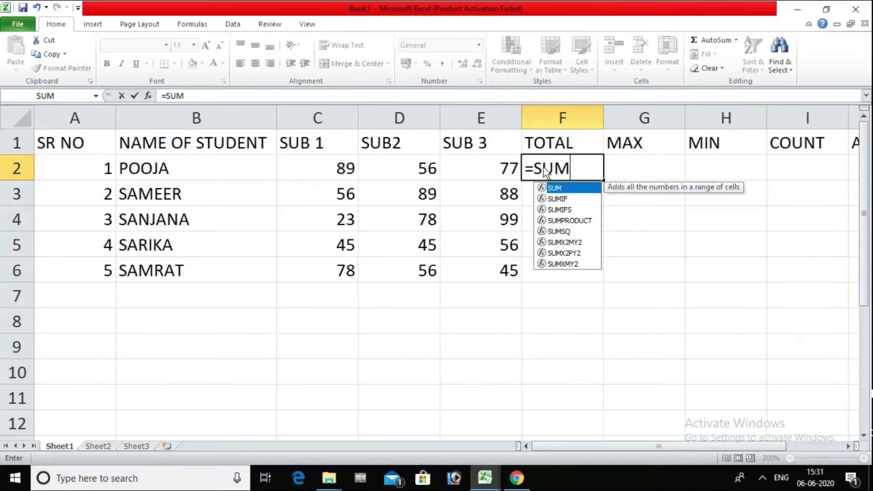
type("(")
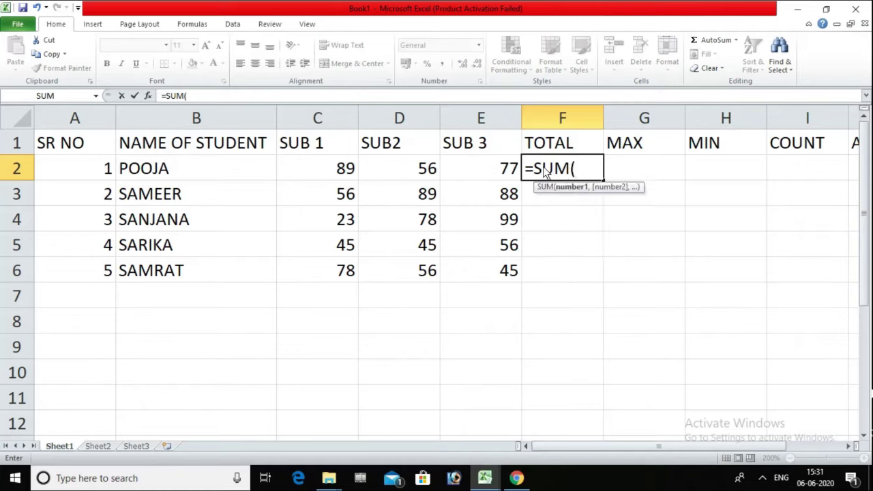
left_click_drag(317, 167, 415, 171)
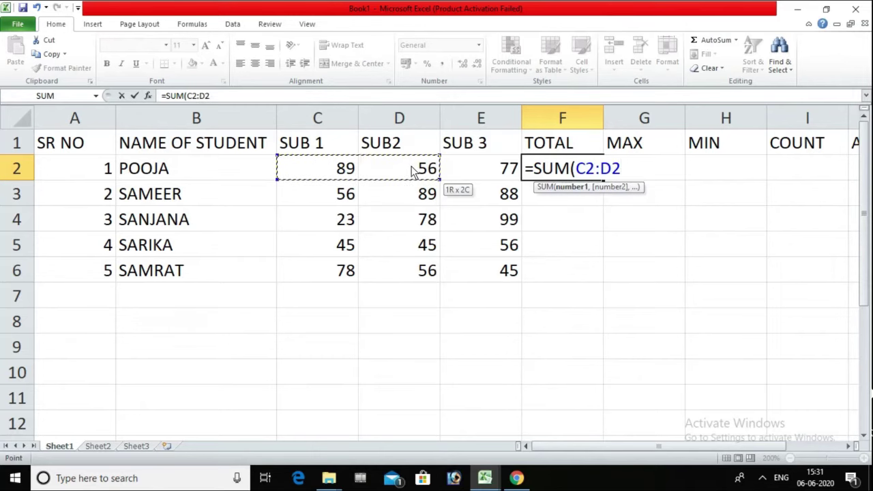
left_click_drag(437, 170, 456, 170)
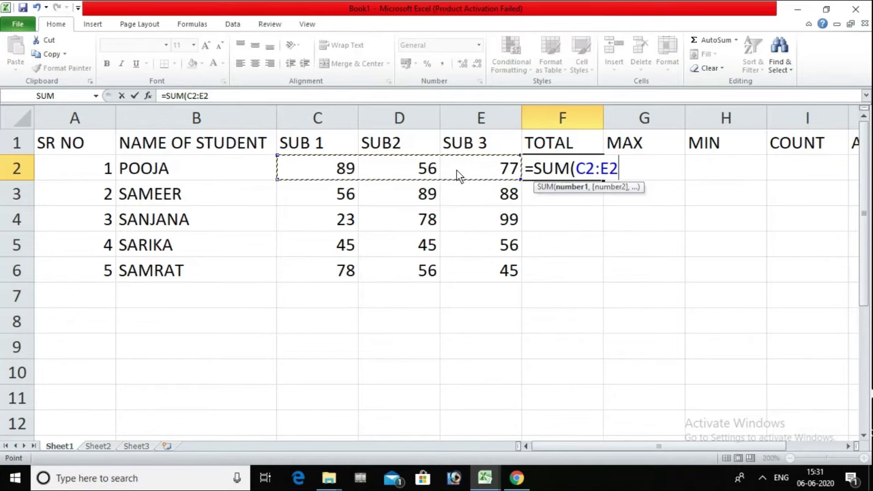
type(")")
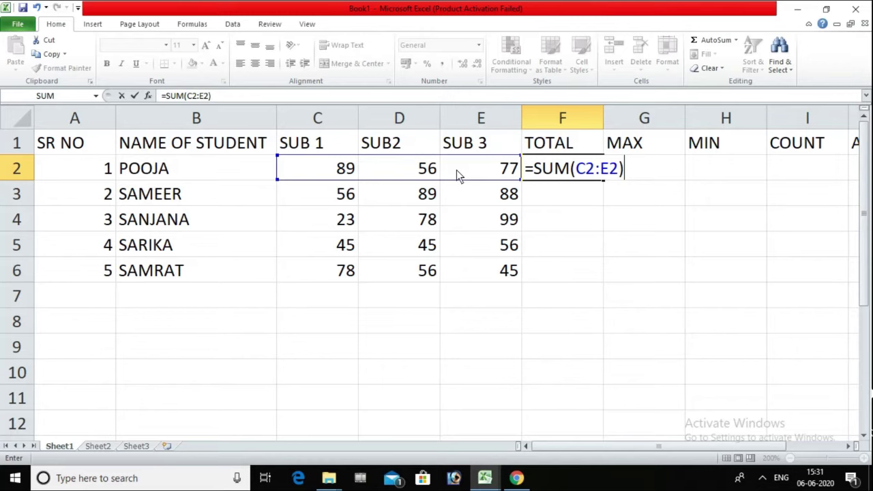
key("Return")
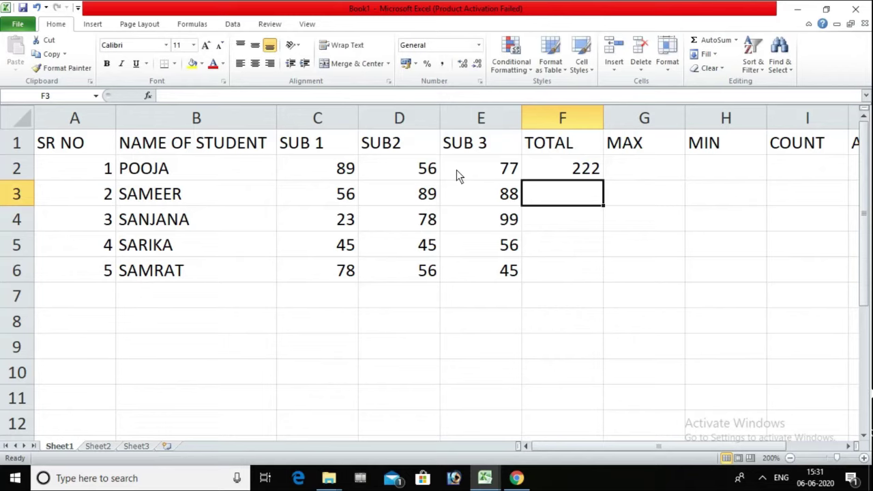
left_click(550, 170)
key("Delete")
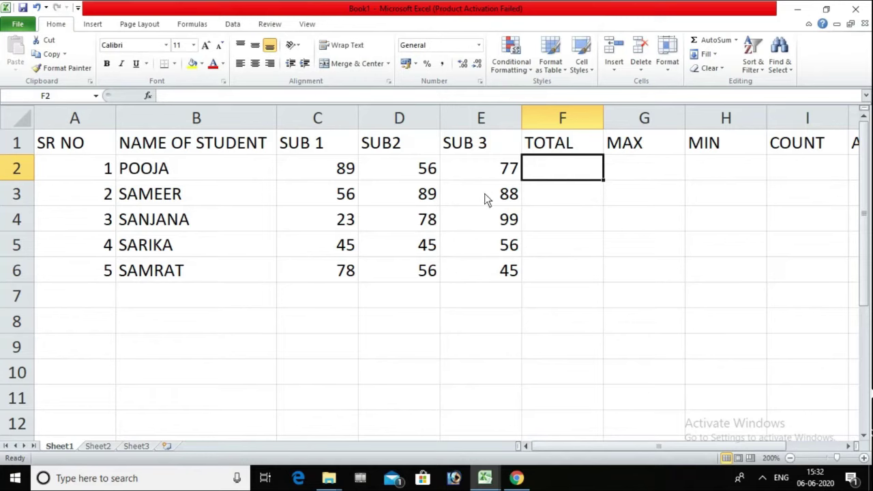
Total C2:E2 with AutoSum Sum, placing =SUM(C2:E2) in F2.
left_click(334, 173)
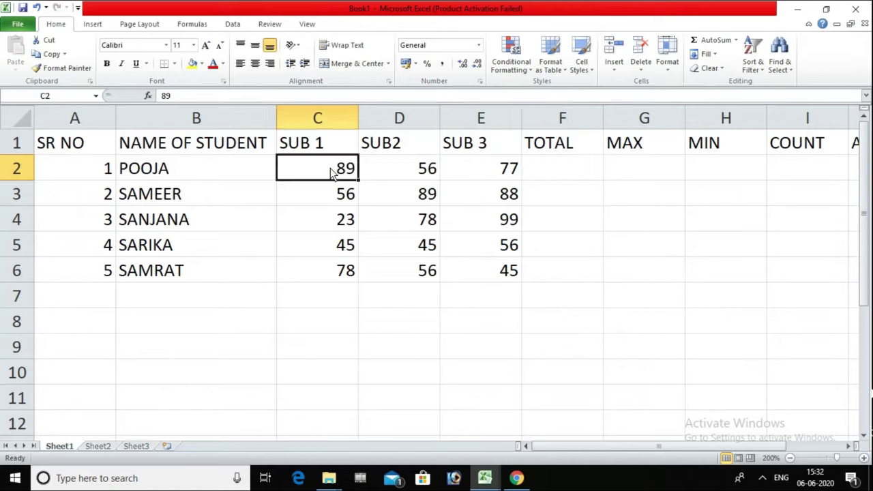
left_click_drag(333, 173, 505, 181)
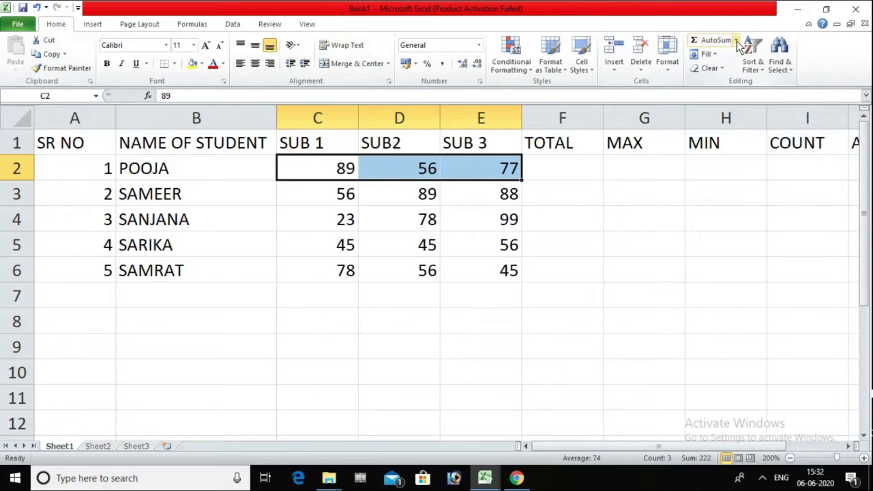
key("super+plus")
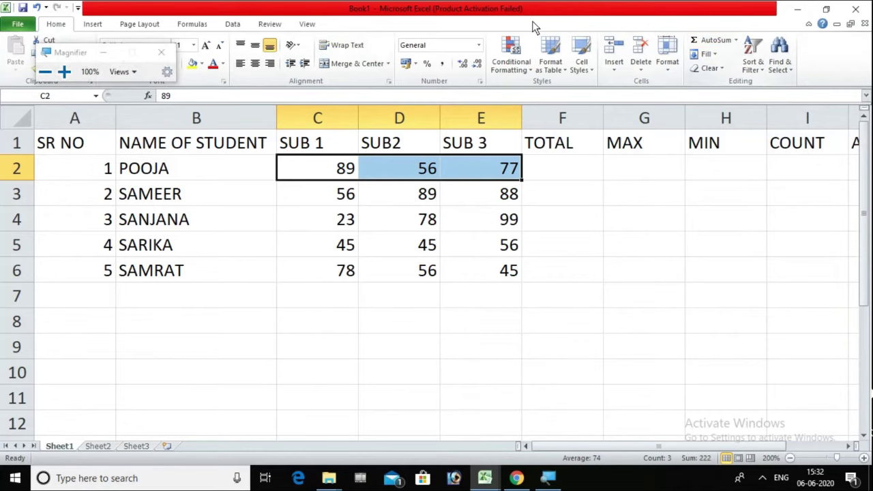
key("super+plus")
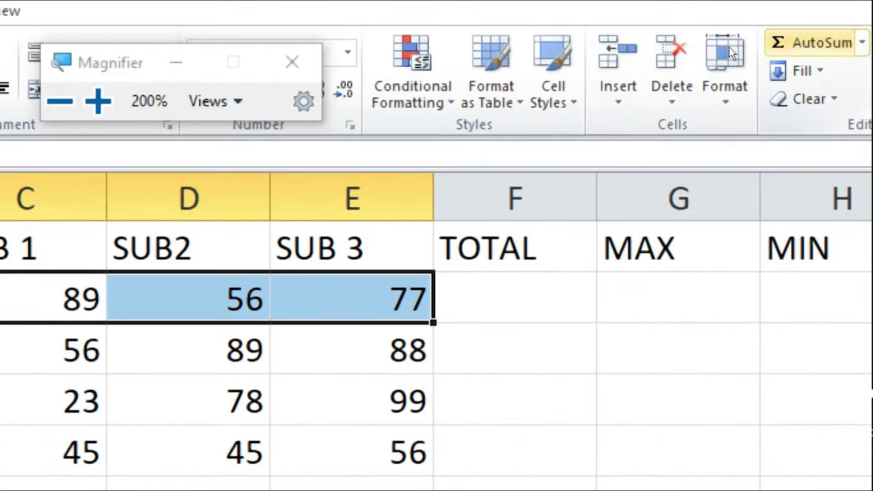
left_click(734, 37)
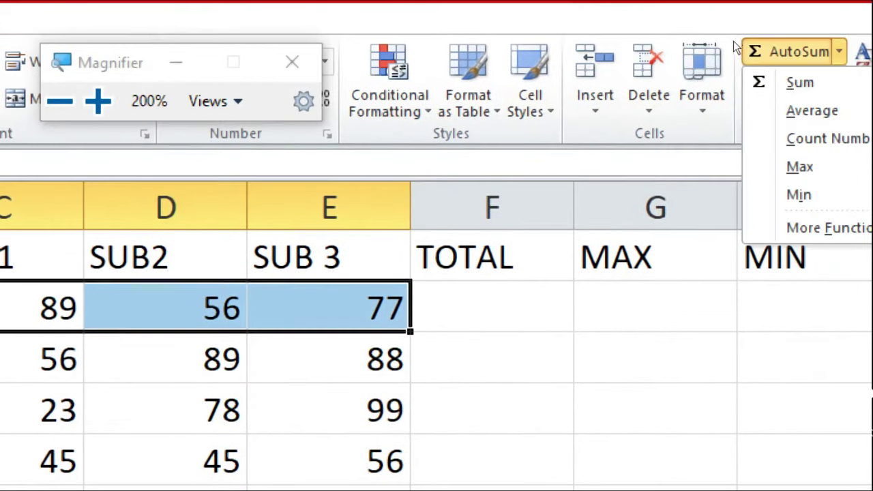
key("Down")
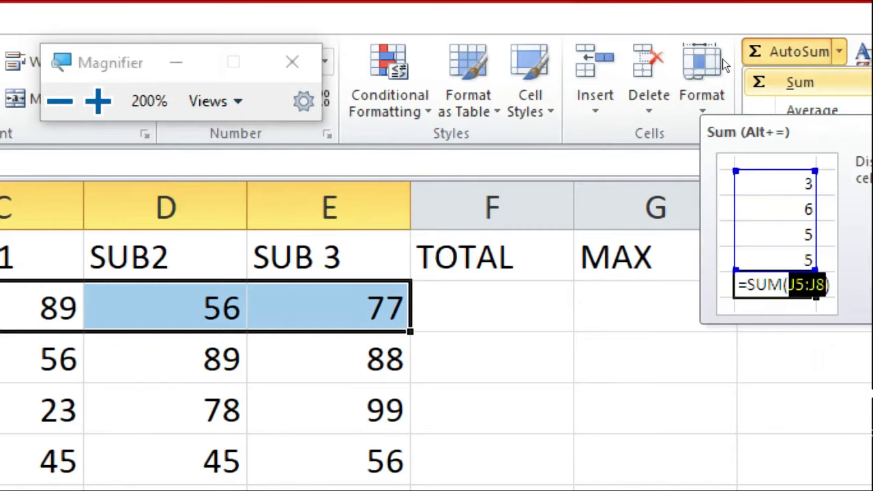
key("Down")
key("Down")
key("Down")
key("Down")
key("Down")
key("Up")
key("Up")
key("Up")
key("Up")
key("Up")
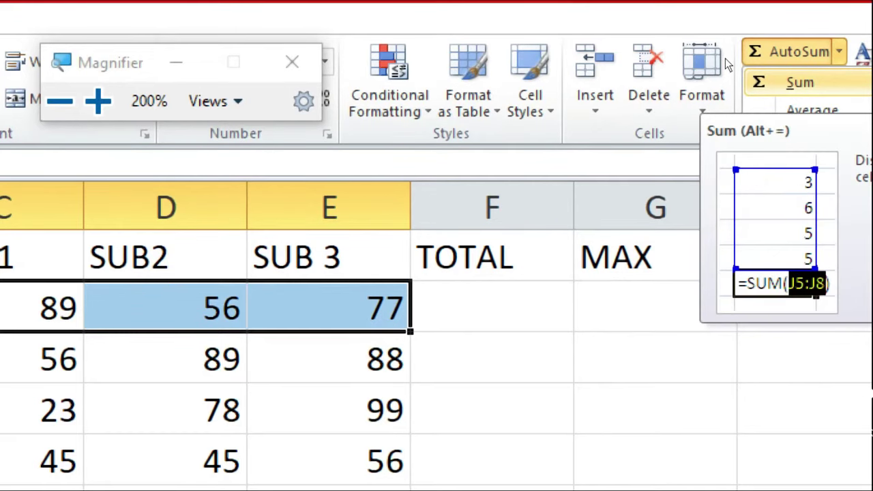
key("super+minus")
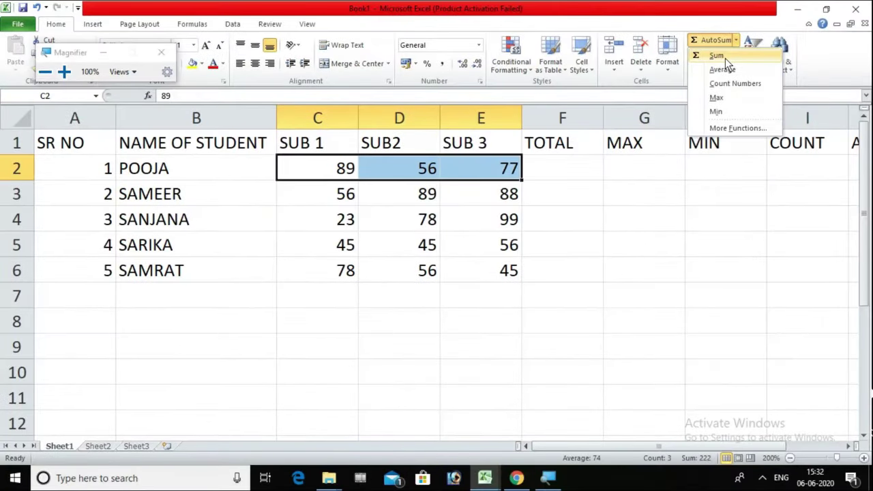
left_click(725, 58)
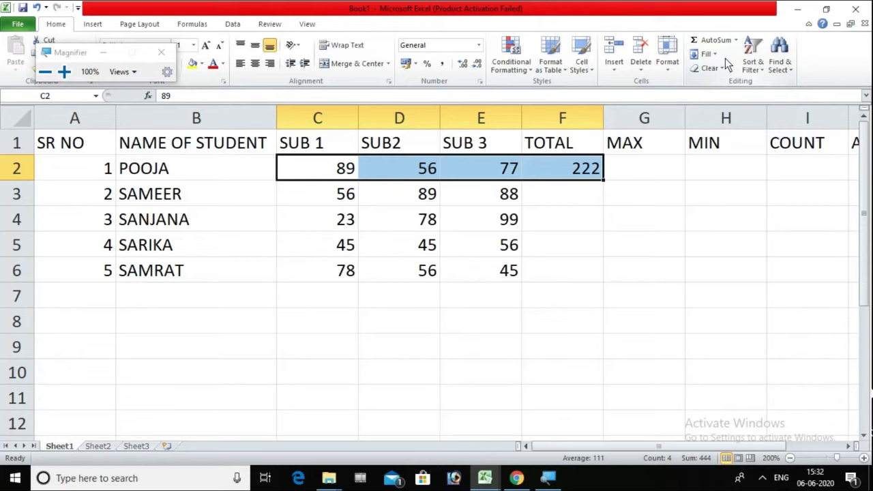
left_click(618, 173)
left_click(563, 172)
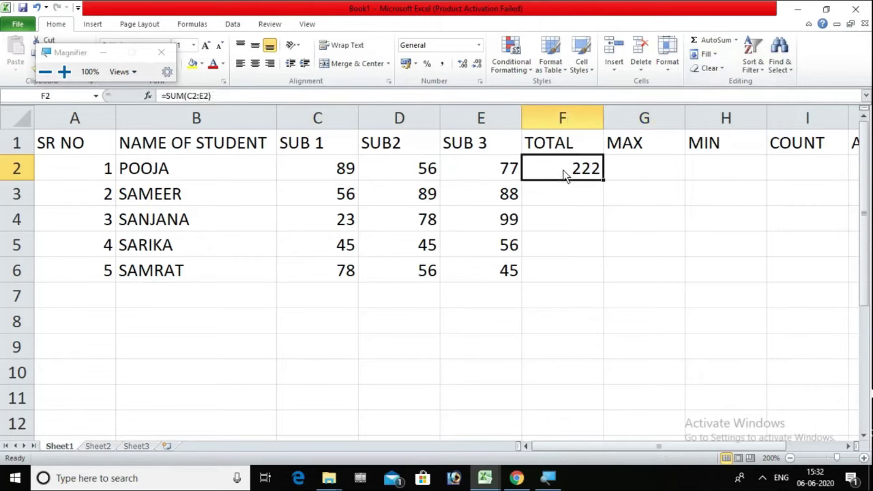
key("Delete")
key("alt+equal")
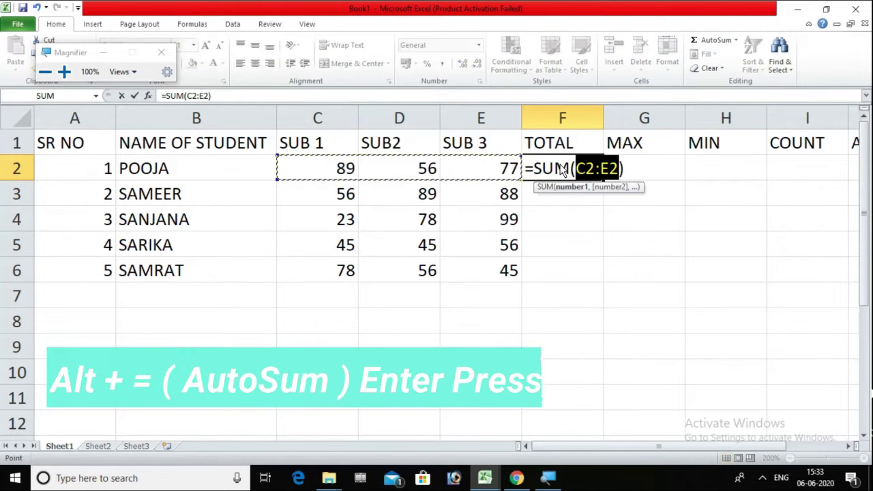
key("Return")
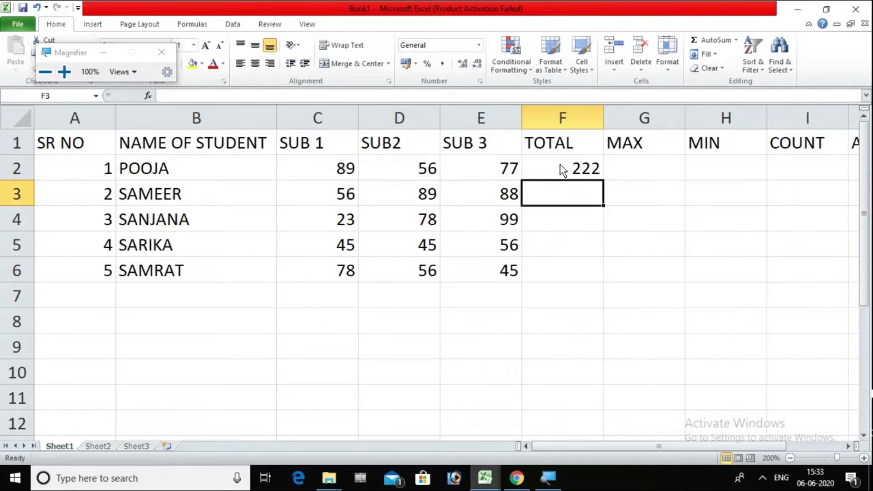
left_click(571, 173)
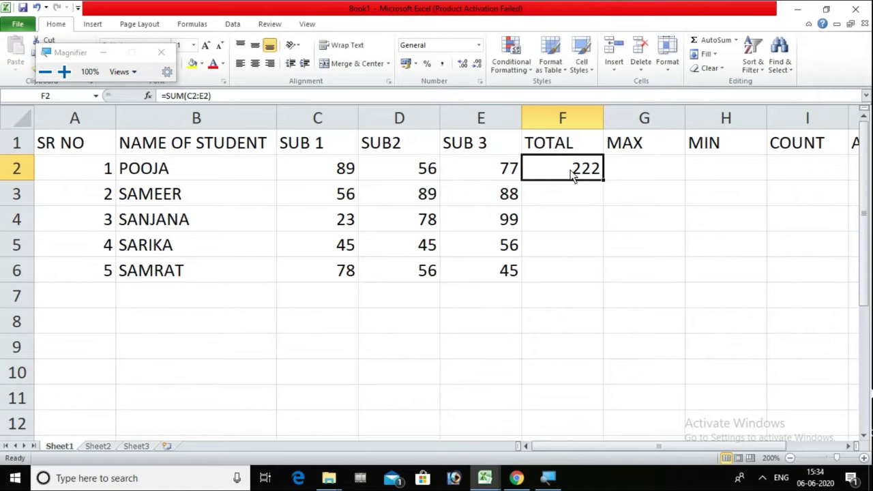
Copy the F2 total down to F6 via Ctrl+D and the fill handle: 222, 233, 200, 146, 179.
key("shift+Down")
key("shift+Down")
key("shift+Down")
key("shift+Down")
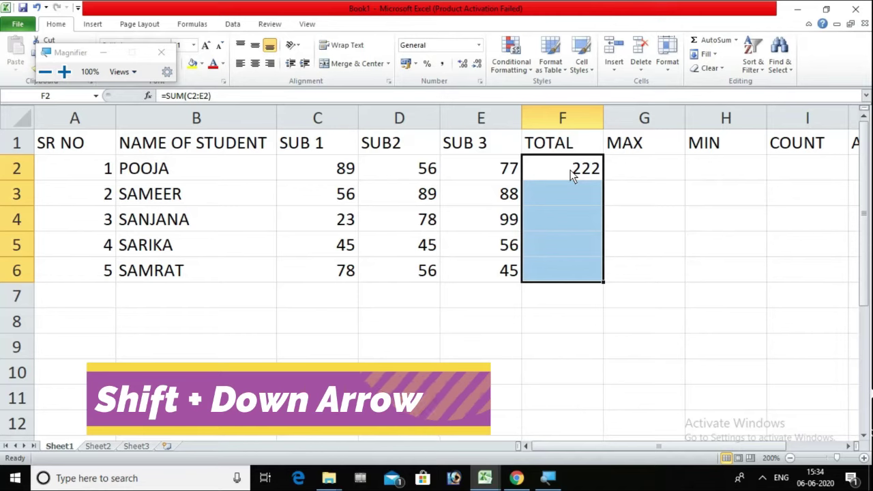
key("ctrl+d")
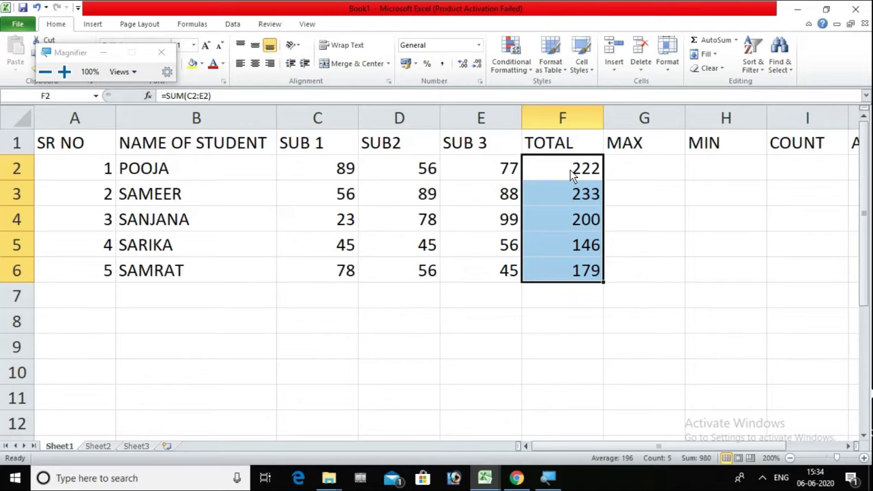
key("ctrl+z")
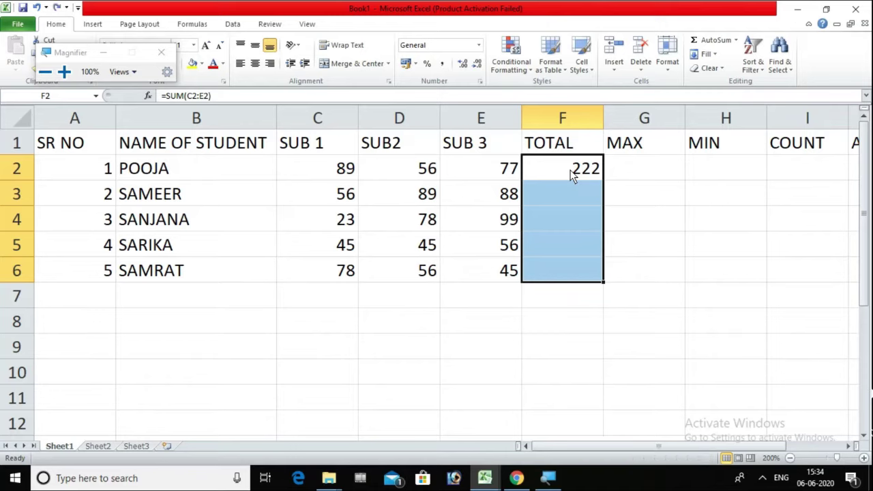
left_click(570, 170)
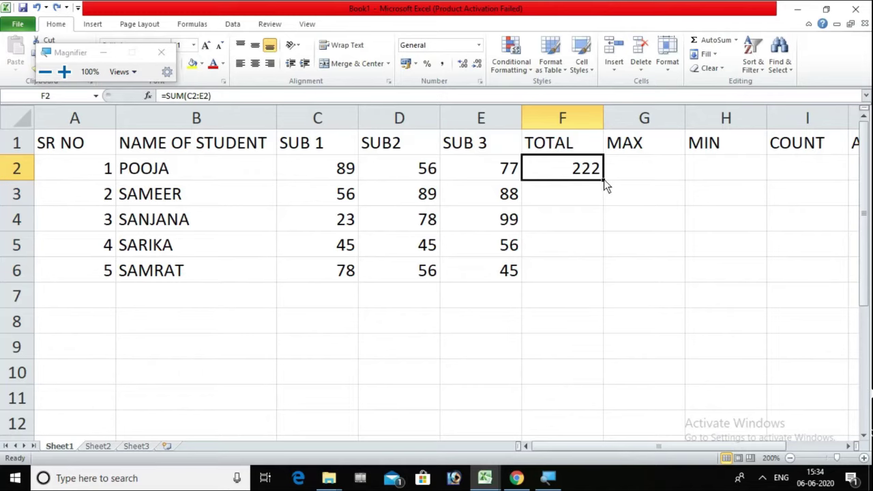
key("super+plus")
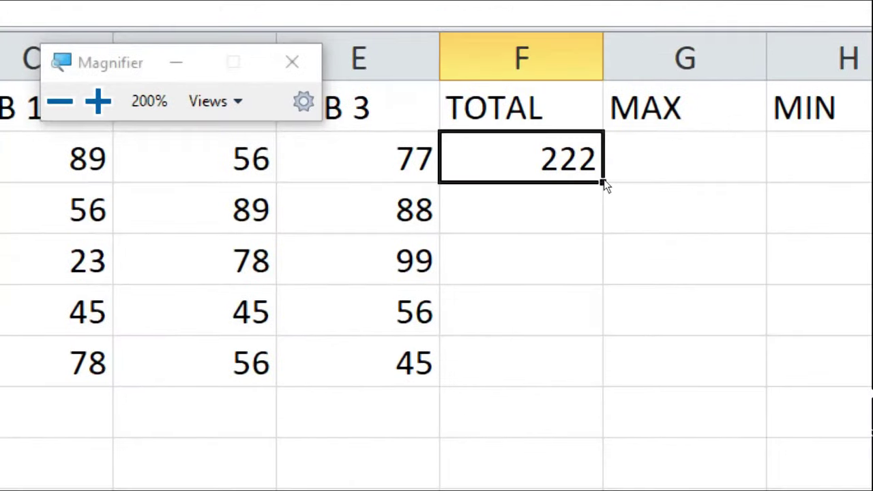
left_click_drag(604, 179, 604, 284)
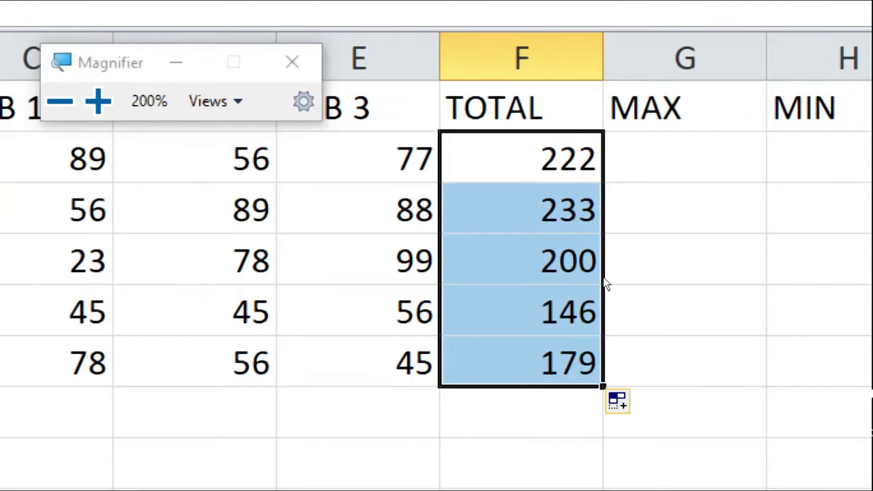
key("ctrl+z")
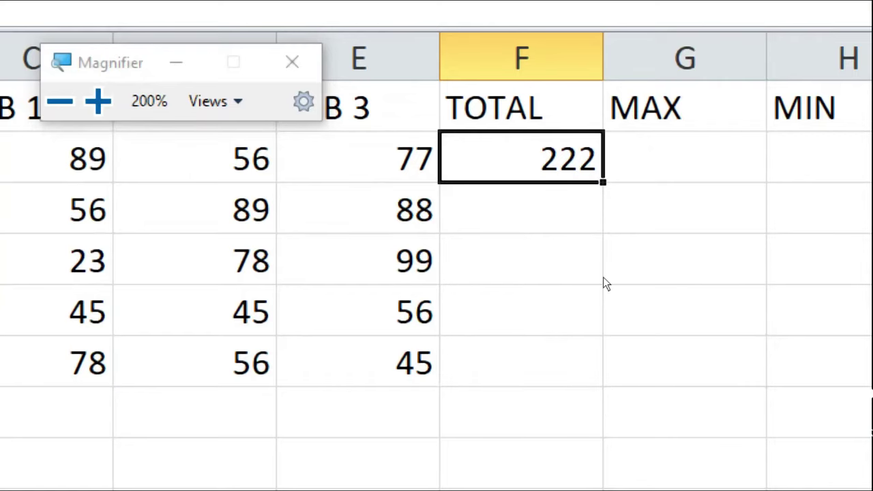
double_click(602, 181)
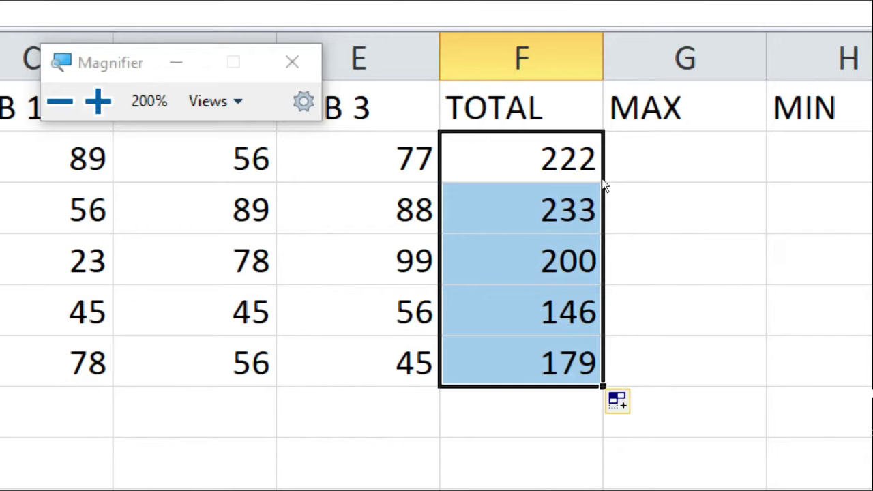
key("super+minus")
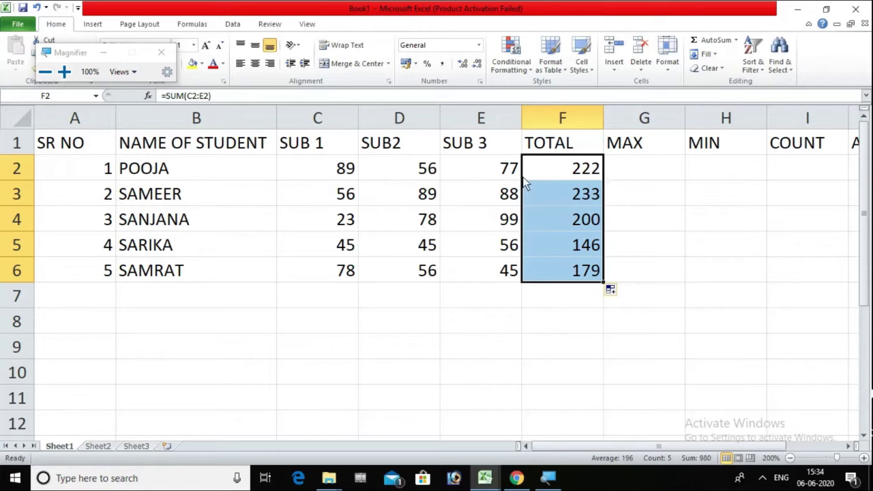
Put the maximum of C2:E2, 89, in G2 using AutoSum Max.
left_click(332, 173)
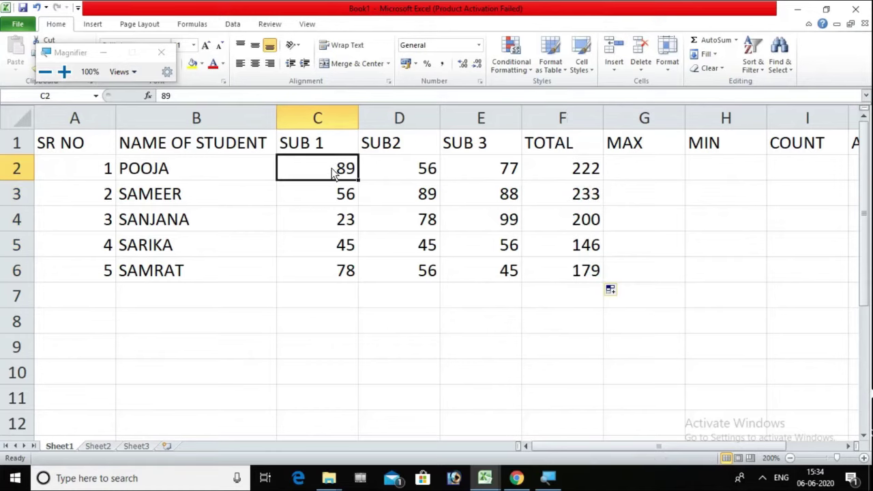
left_click_drag(333, 173, 451, 163)
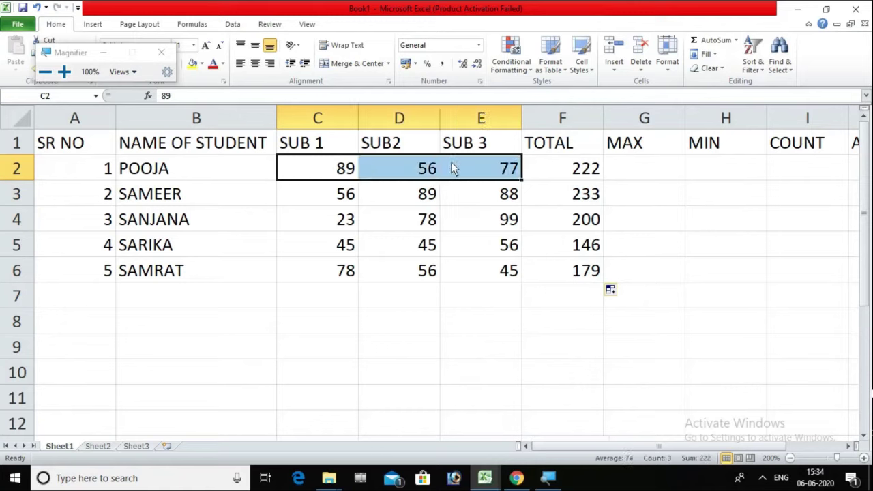
left_click(736, 41)
key("super+plus")
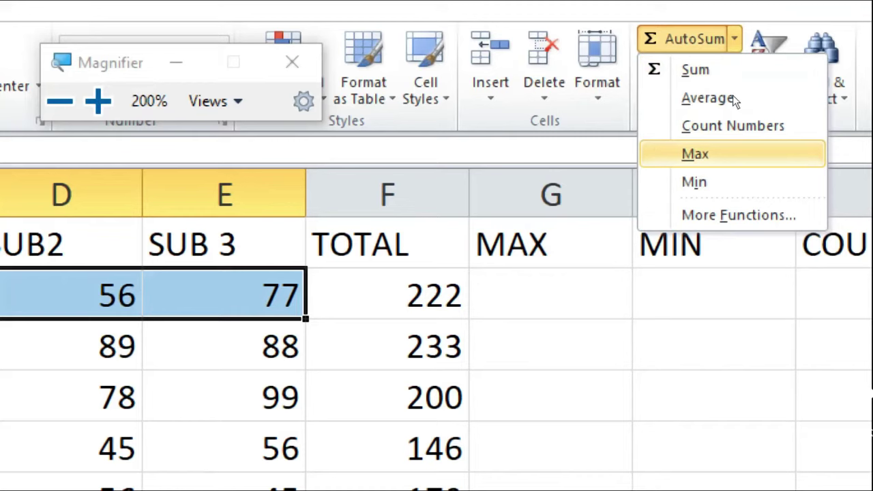
key("Return")
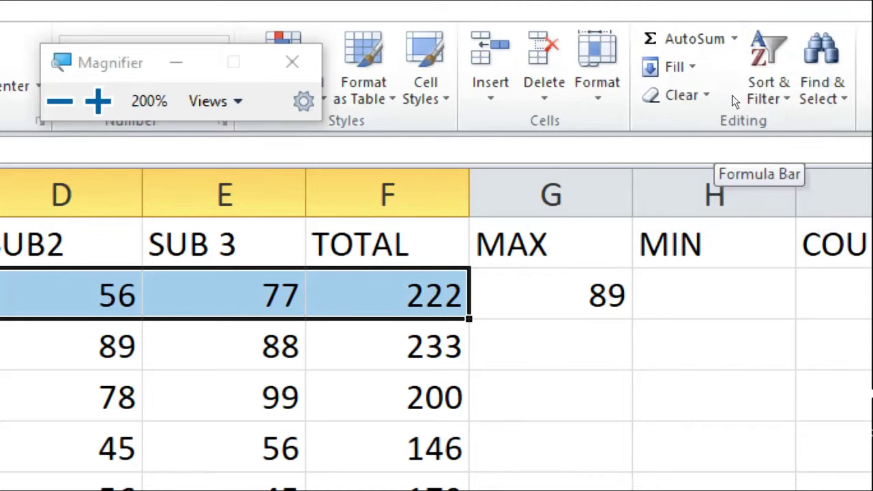
key("super+minus")
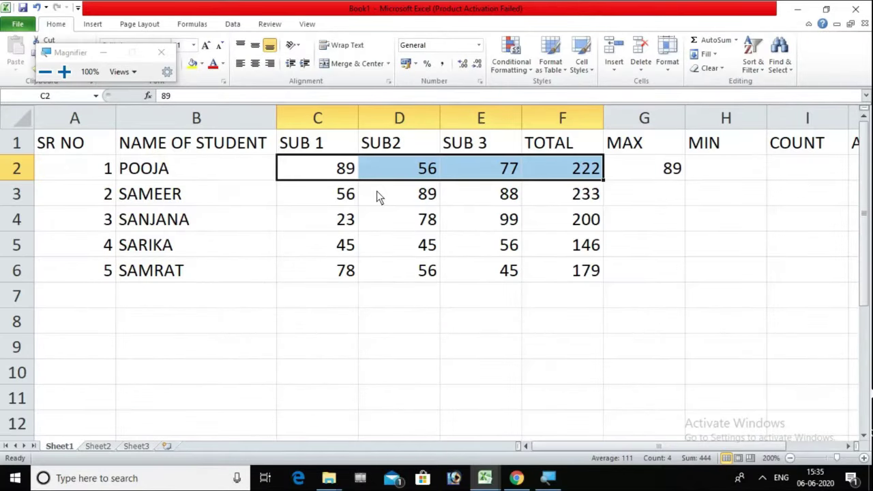
Put the minimum of C2:E2, 56, in H2 using AutoSum Min.
left_click(342, 171)
left_click_drag(327, 171, 494, 174)
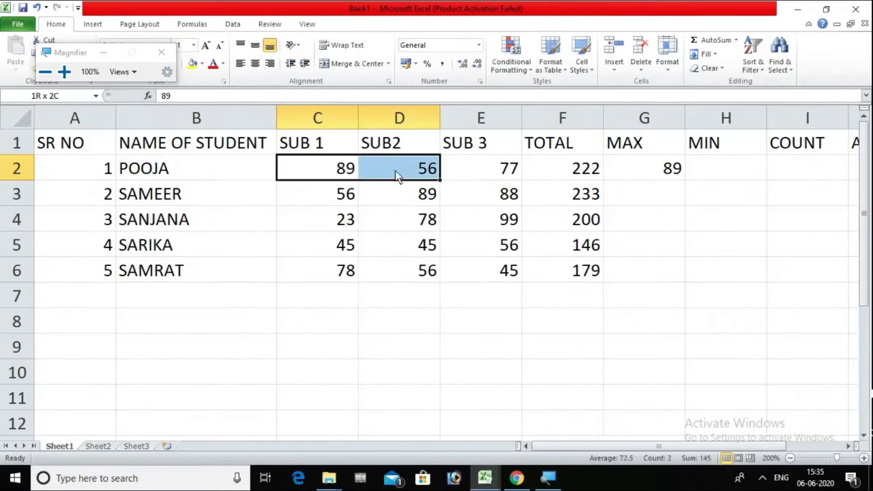
left_click(737, 41)
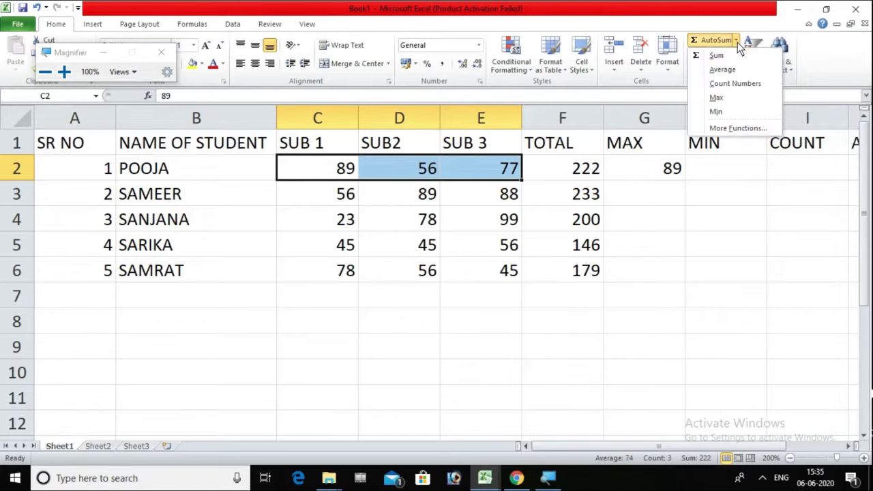
left_click(731, 113)
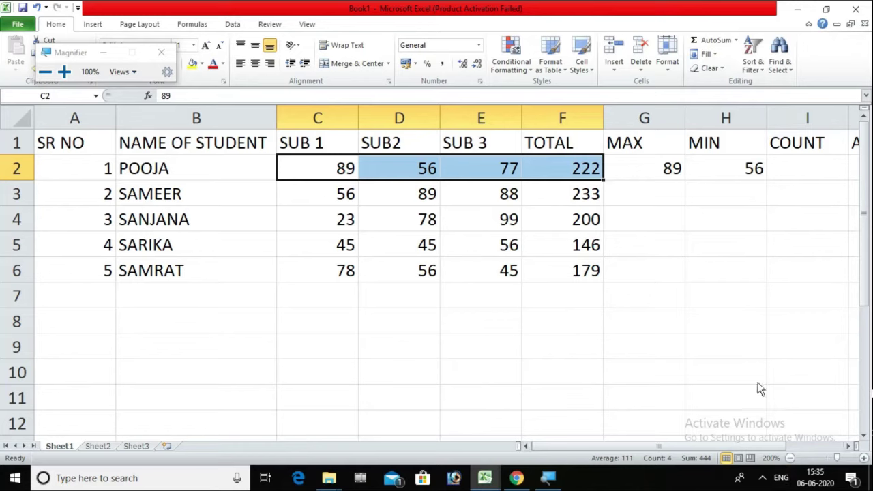
left_click(726, 339)
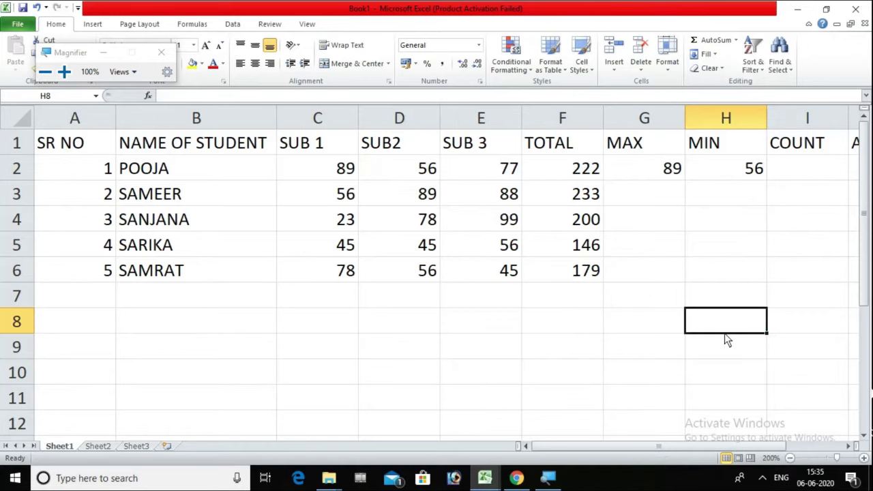
Set the sheet zoom to 100% with View > Zoom.
key("alt+w")
key("q")
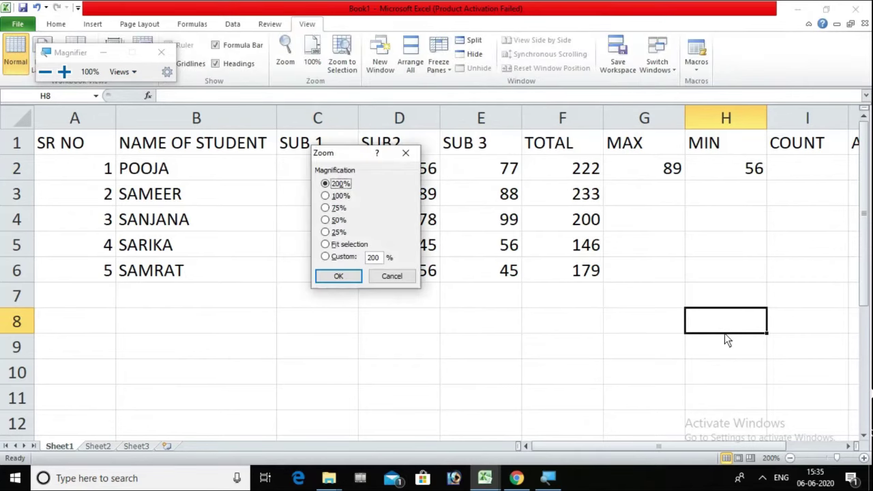
left_click(345, 197)
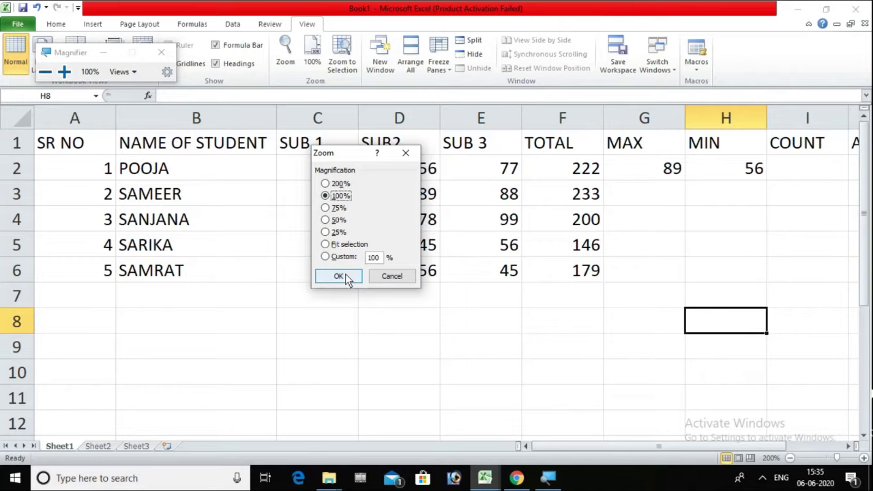
left_click(339, 276)
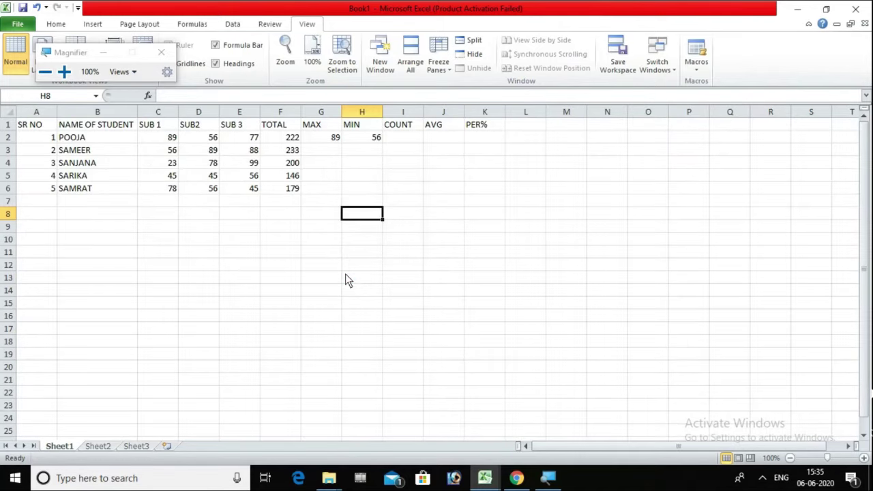
Set a custom zoom of 150%.
key("alt+w")
key("q")
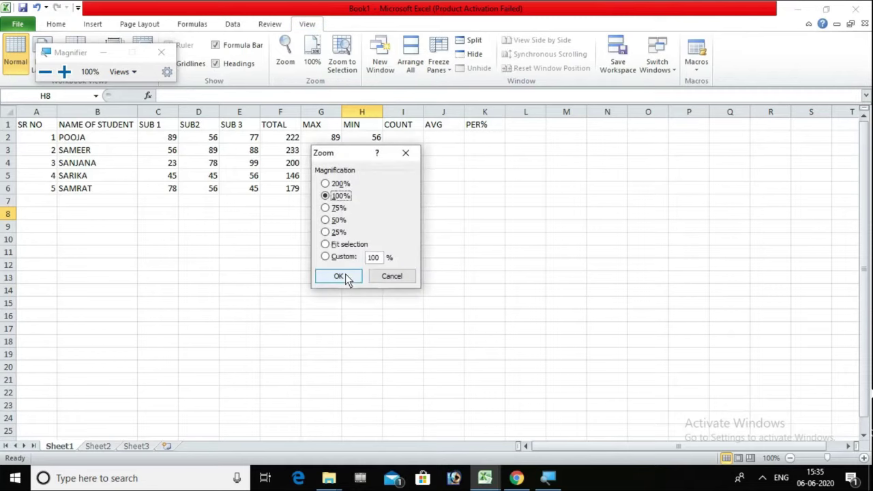
left_click(380, 259)
key("BackSpace")
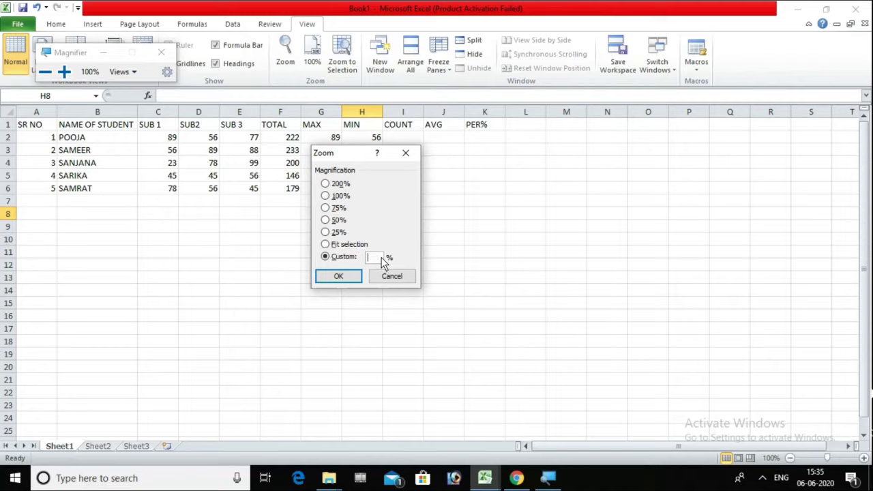
type("150")
left_click(344, 279)
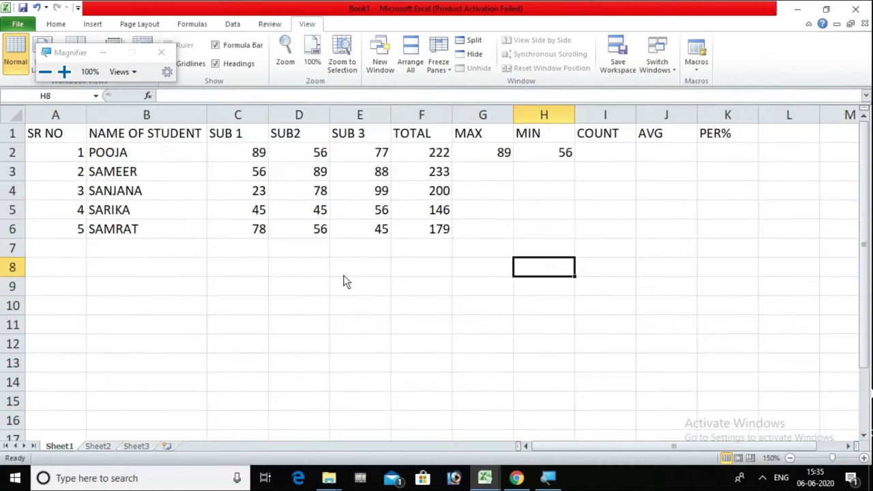
Count the marks in C2:E2 into I2 with AutoSum Count Numbers, giving 3.
left_click(603, 154)
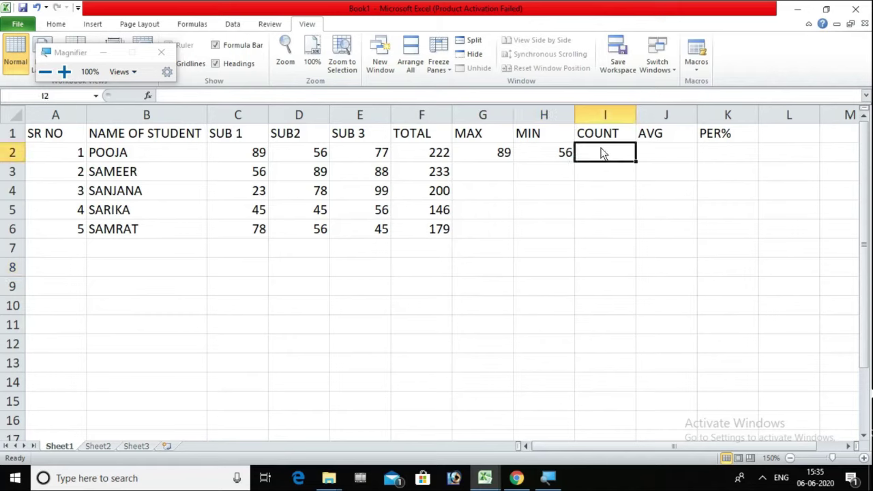
left_click(231, 155)
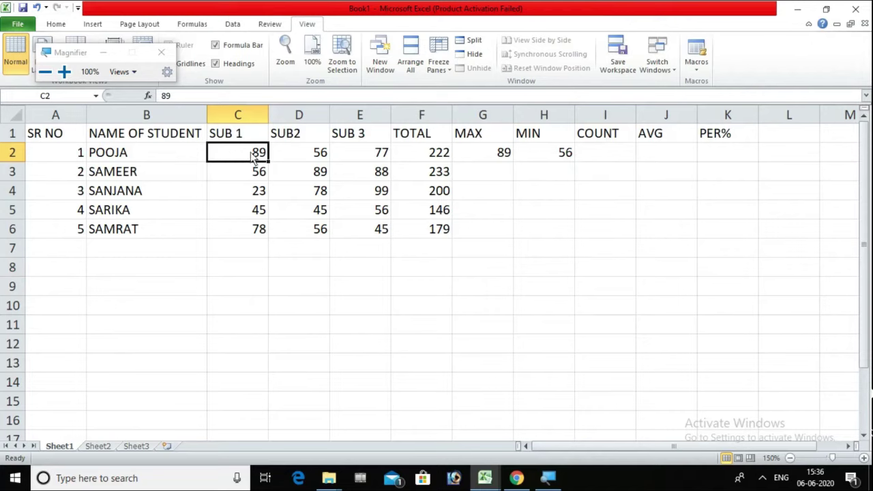
left_click_drag(231, 151, 352, 144)
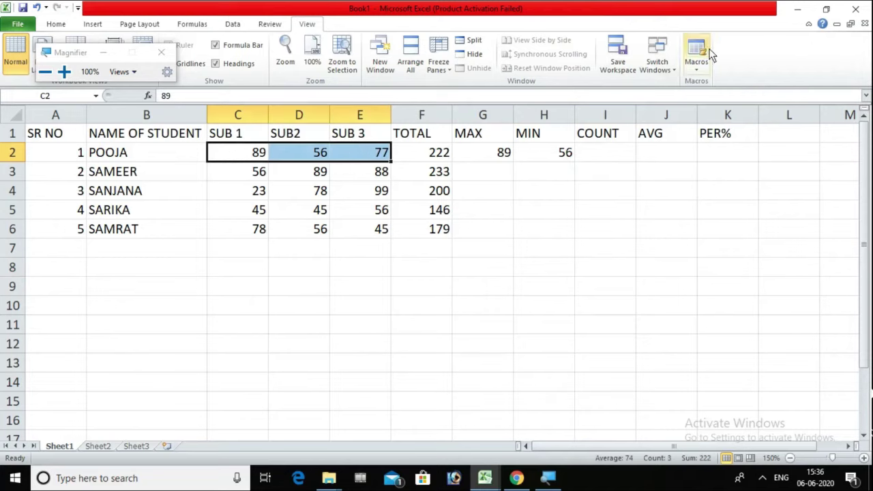
left_click(57, 23)
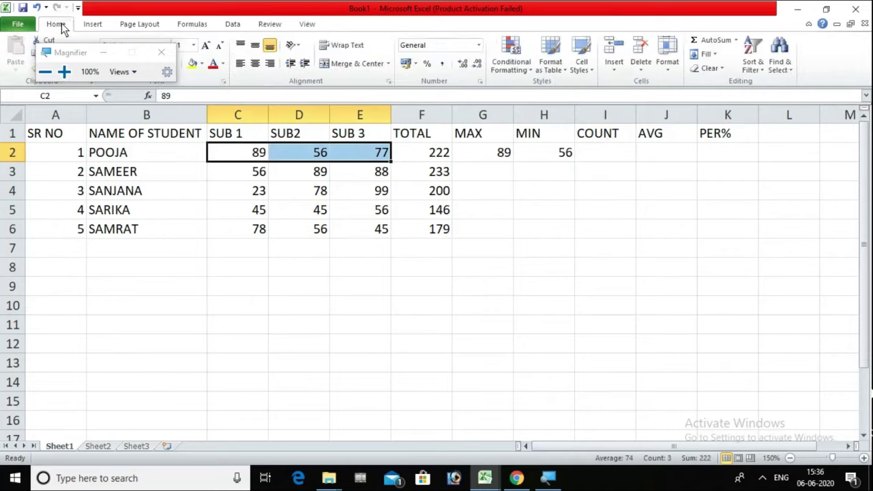
left_click(736, 40)
left_click(729, 84)
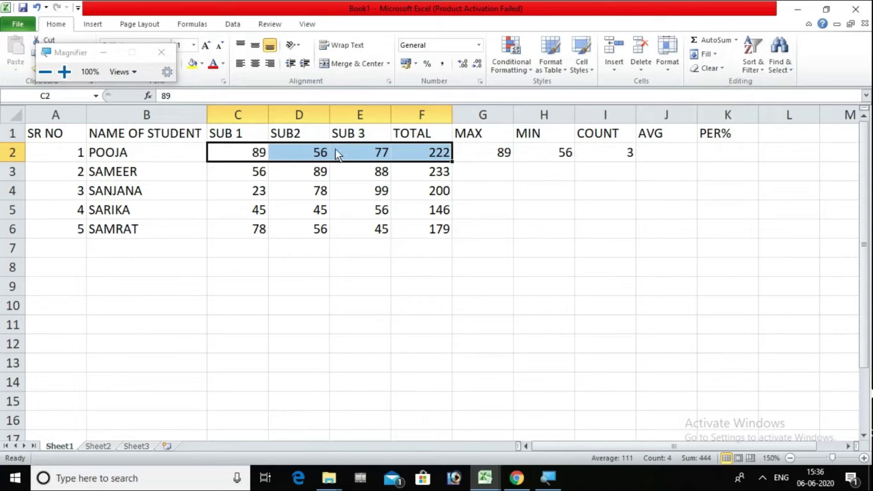
left_click(242, 157)
left_click_drag(242, 156, 334, 155)
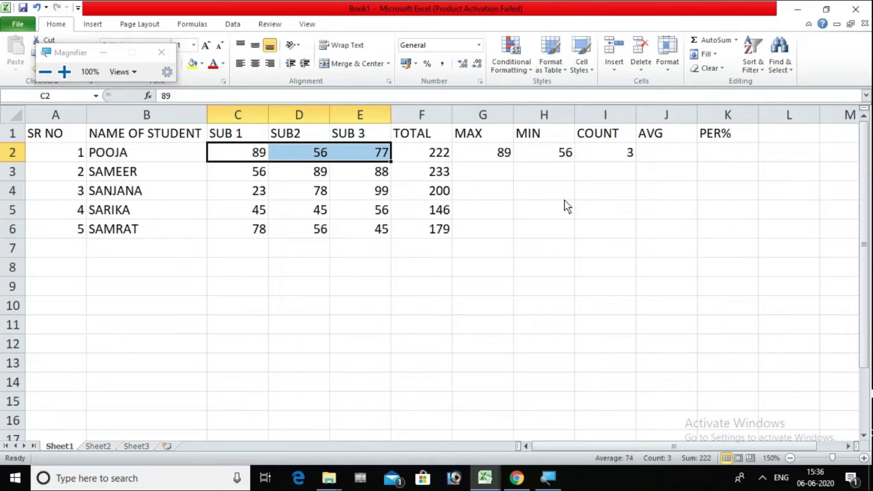
Average C2:E2 into J2 to show 74, then check the MAX formula in G2.
left_click(642, 156)
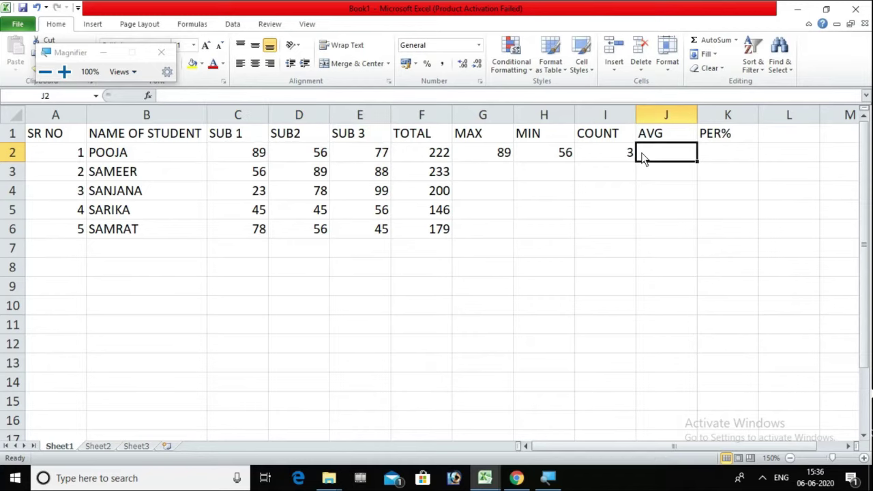
left_click(229, 151)
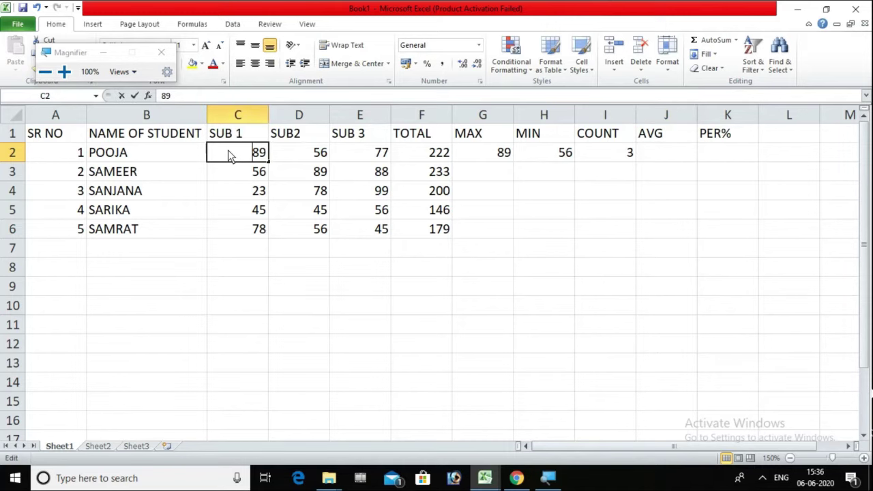
left_click(244, 179)
left_click_drag(237, 154, 360, 151)
left_click(737, 41)
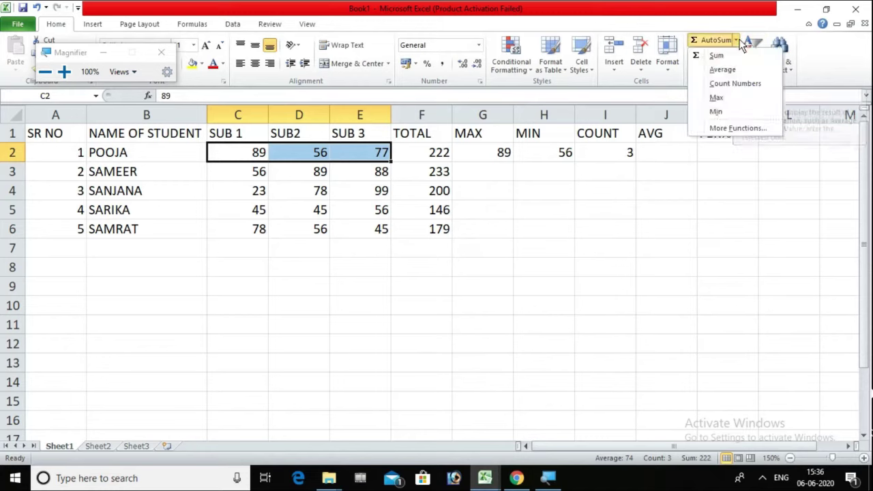
left_click(732, 66)
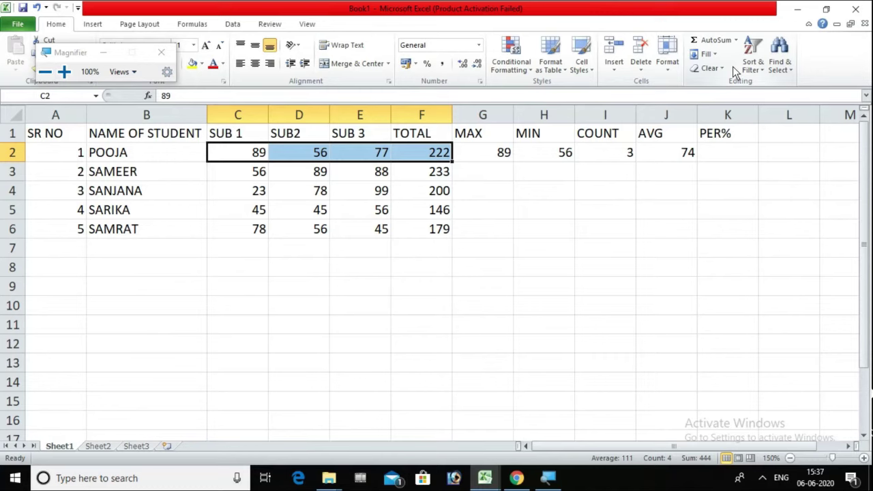
double_click(495, 152)
key("Return")
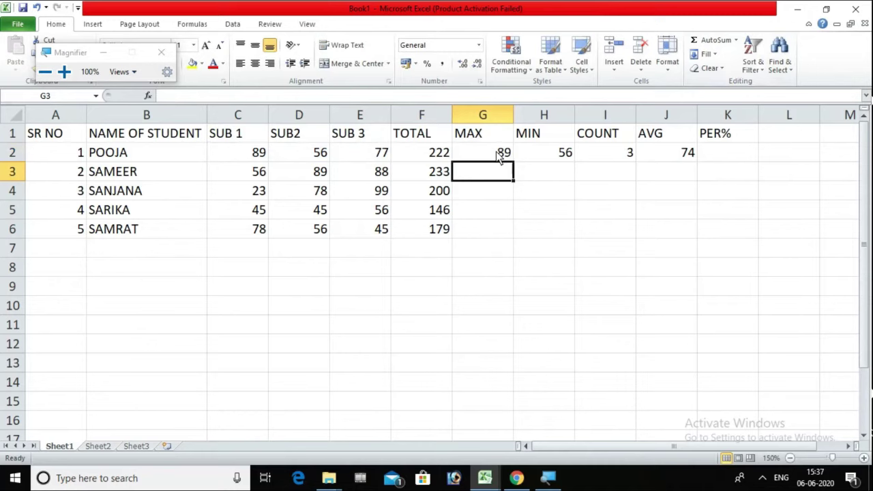
Clear the G2:J2 results and reselect the marks C2:E2.
left_click_drag(498, 155, 688, 169)
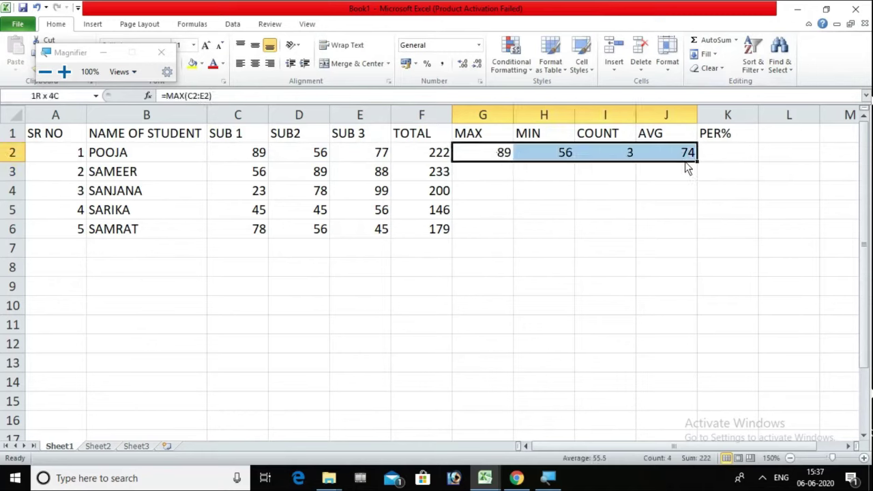
key("Delete")
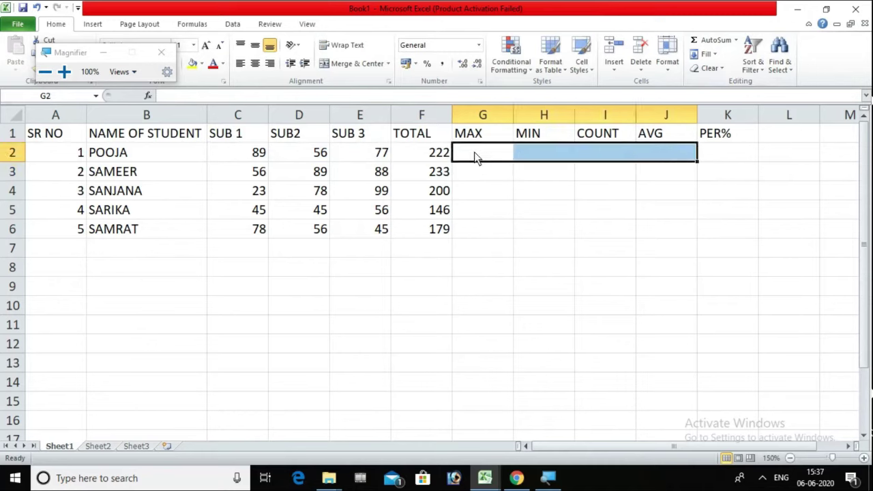
left_click(240, 153)
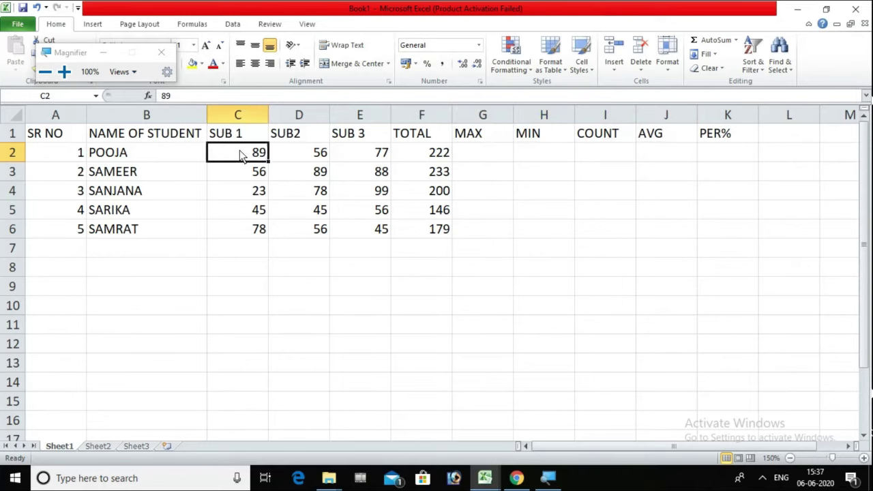
key("shift+Right")
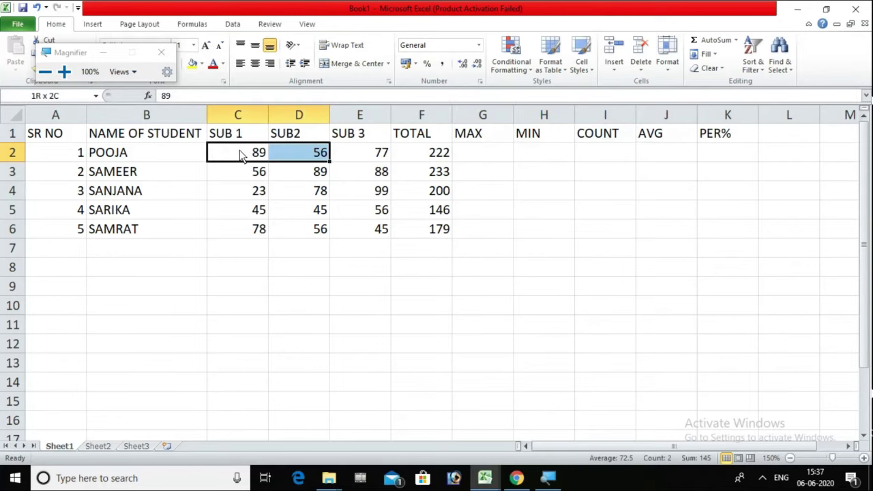
key("shift+Right")
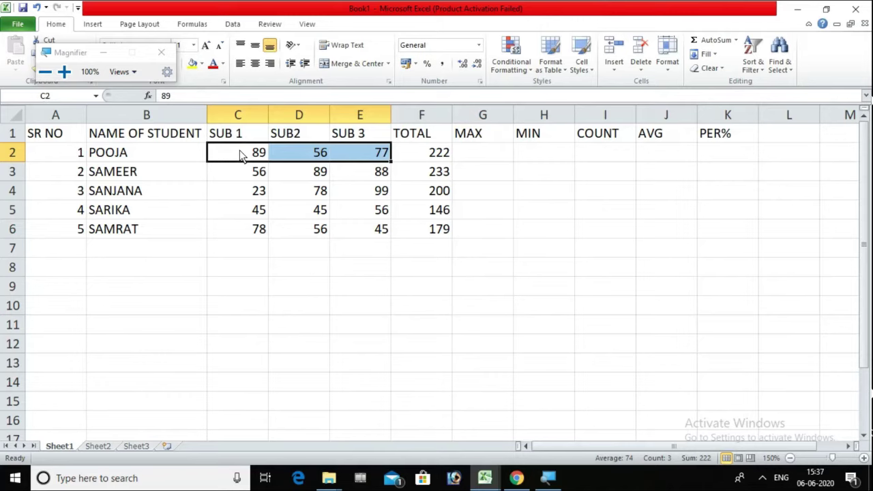
left_click(240, 154)
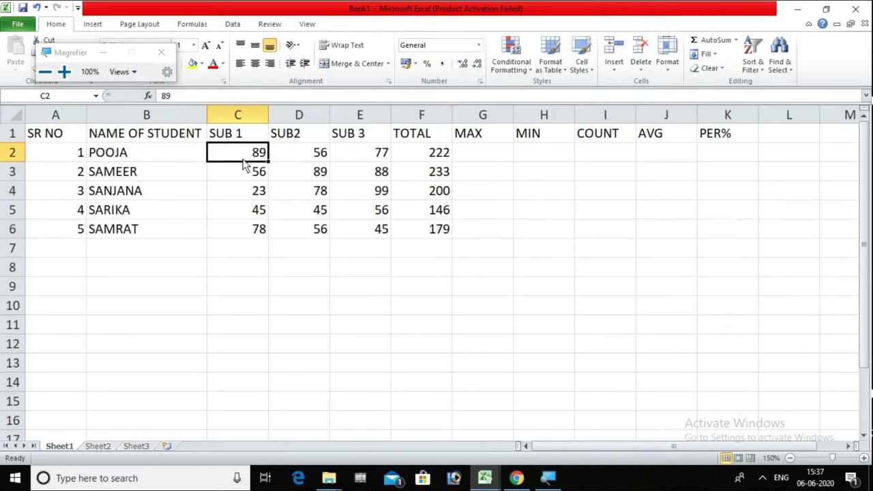
key("shift+Right")
key("shift+Right")
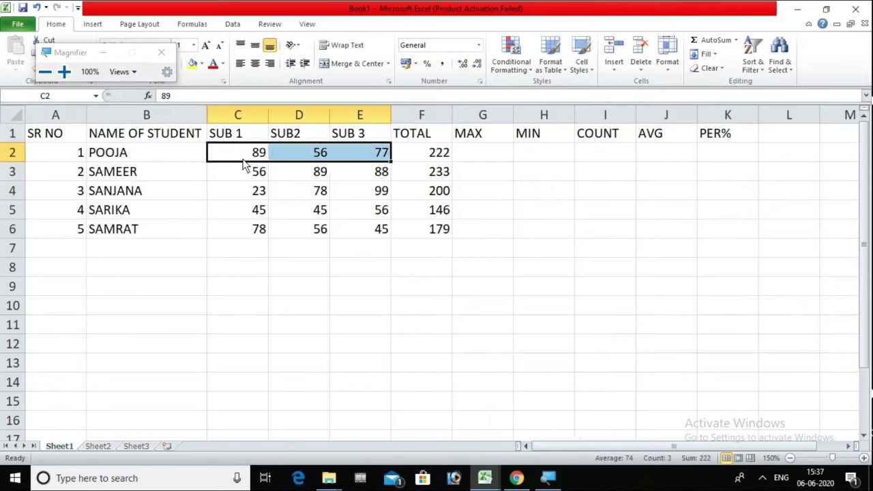
Insert the maximum mark, 89, into G2 with Alt+H, U, M.
key("alt")
key("h")
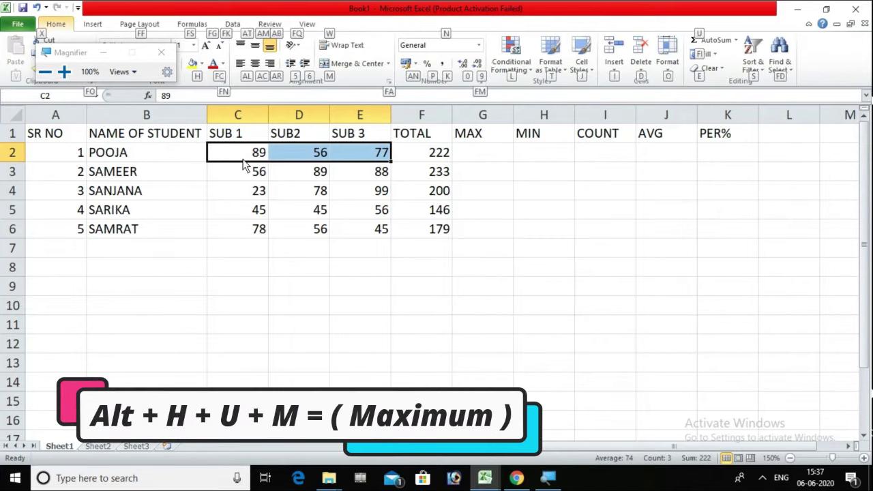
key("u")
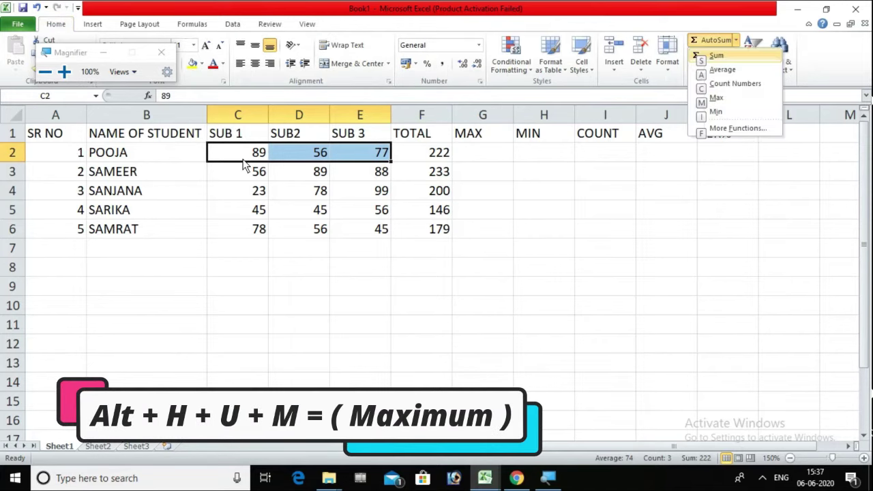
key("m")
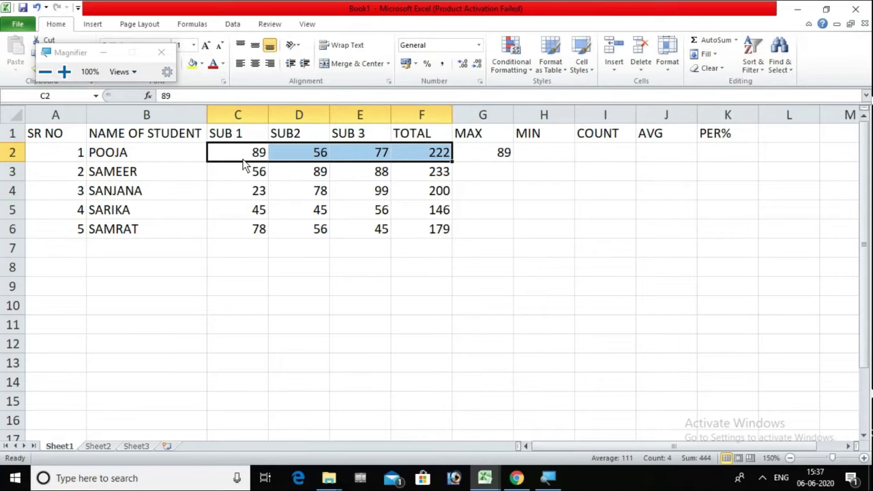
left_click(243, 158)
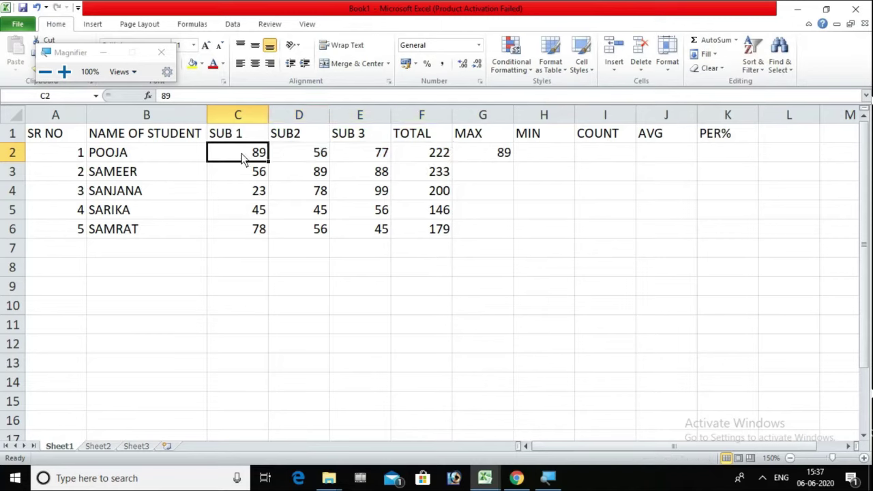
Select the first student's marks C2:E2 and insert their minimum, 56, with Alt+H, U, I.
left_click_drag(244, 159, 334, 158)
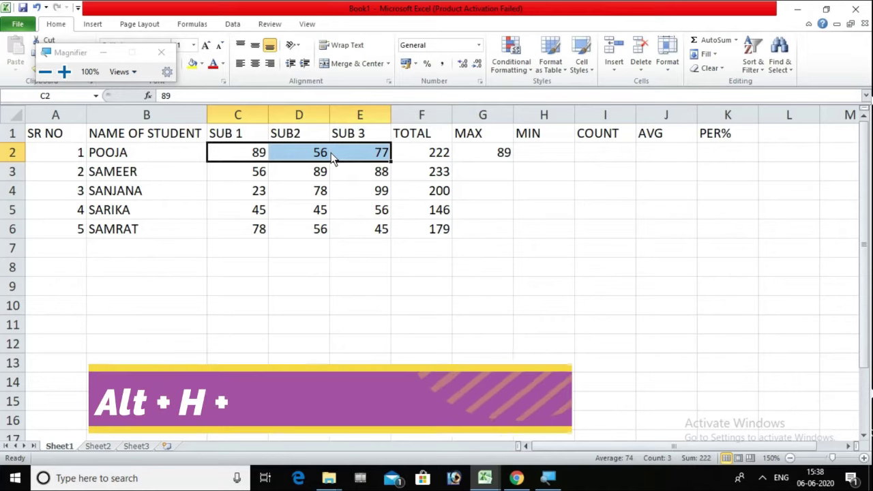
key("alt+h")
key("u")
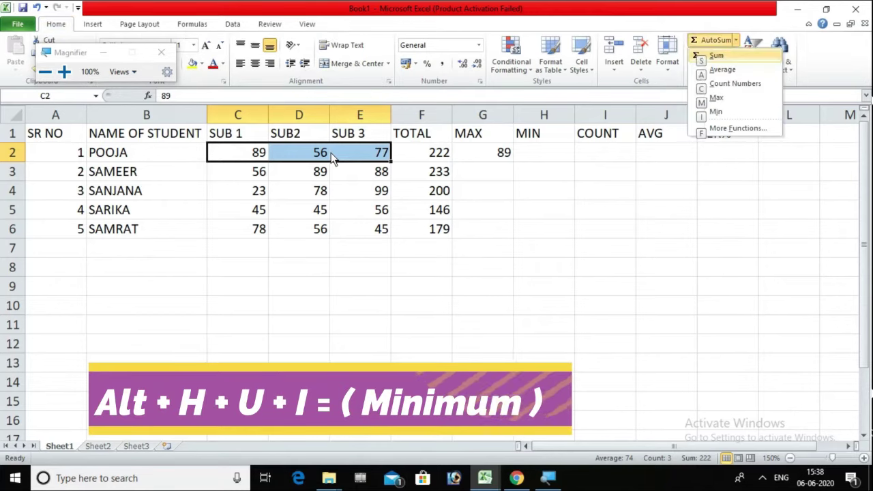
key("i")
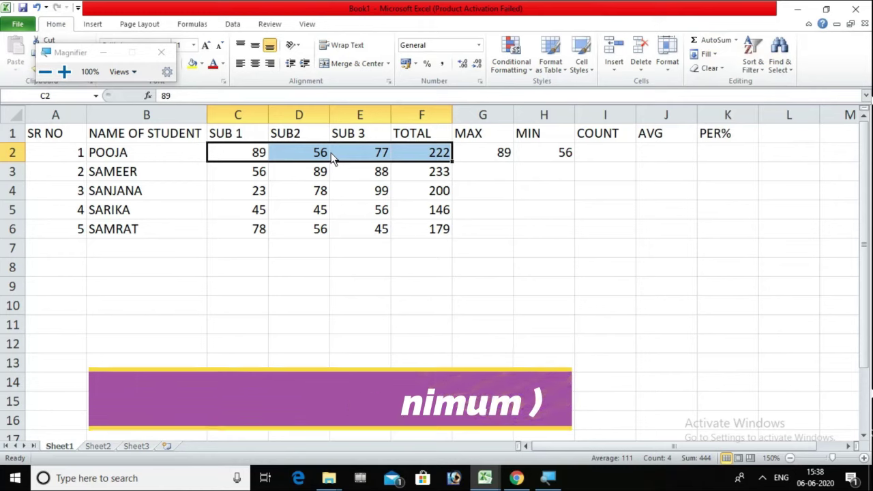
Reselect the marks C2:E2 and insert their count, 3, in I2.
double_click(257, 157)
double_click(257, 159)
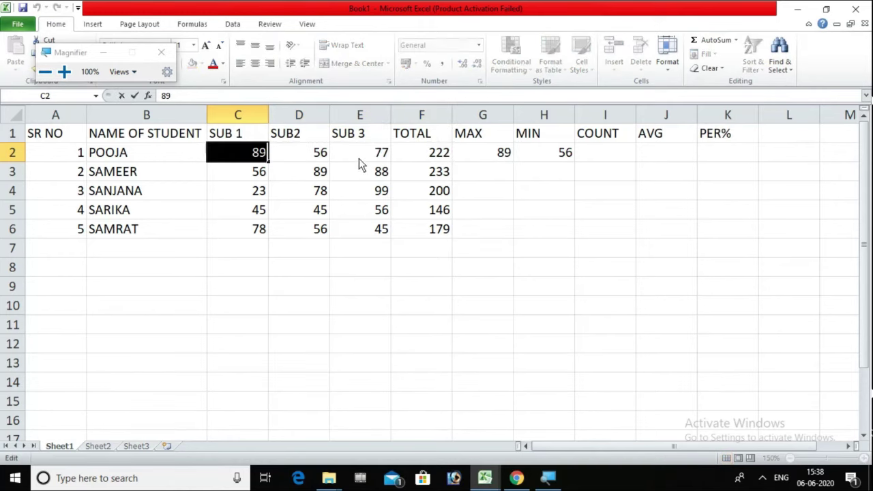
left_click(359, 159)
left_click(243, 152)
double_click(246, 154)
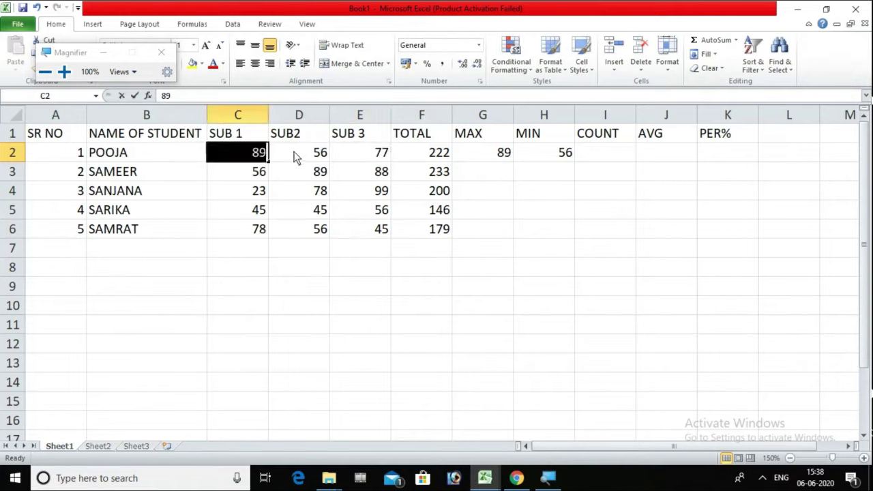
left_click(297, 150)
left_click(258, 156)
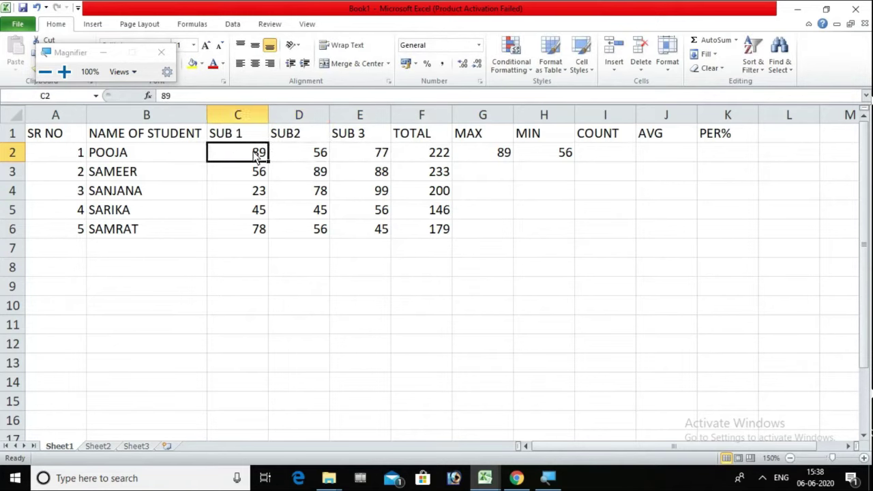
key("shift+Right")
key("shift+Right")
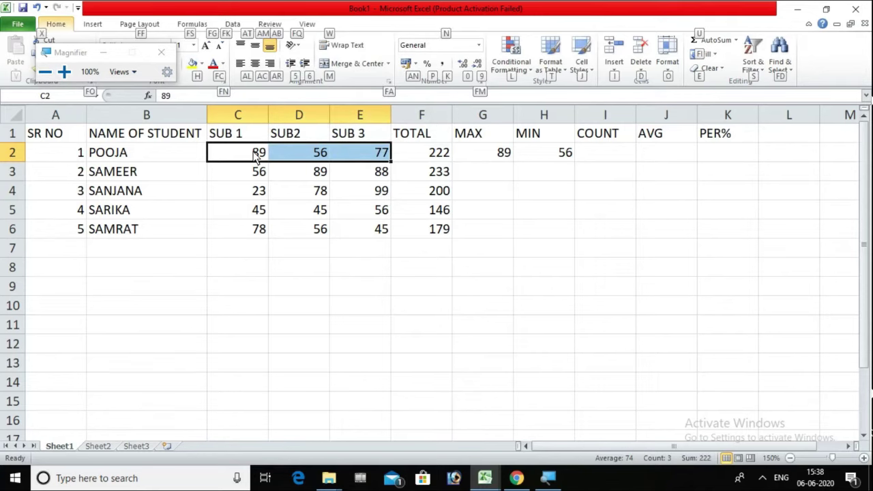
key("alt")
key("u")
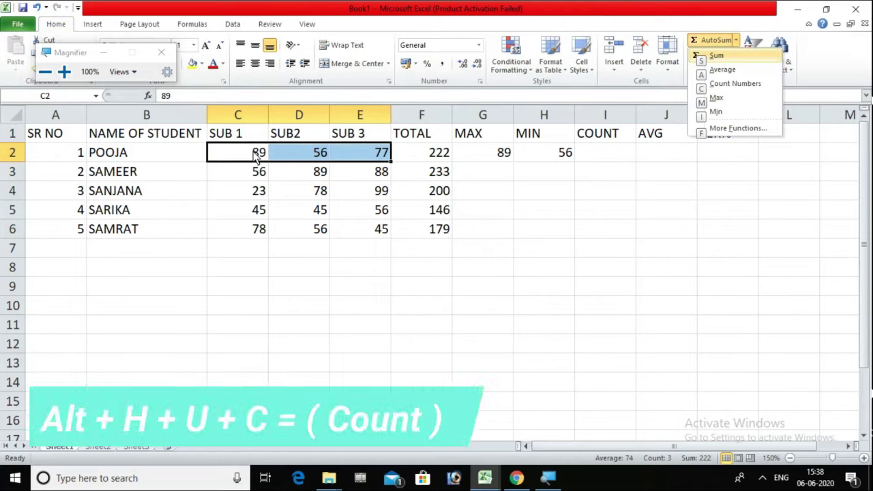
key("c")
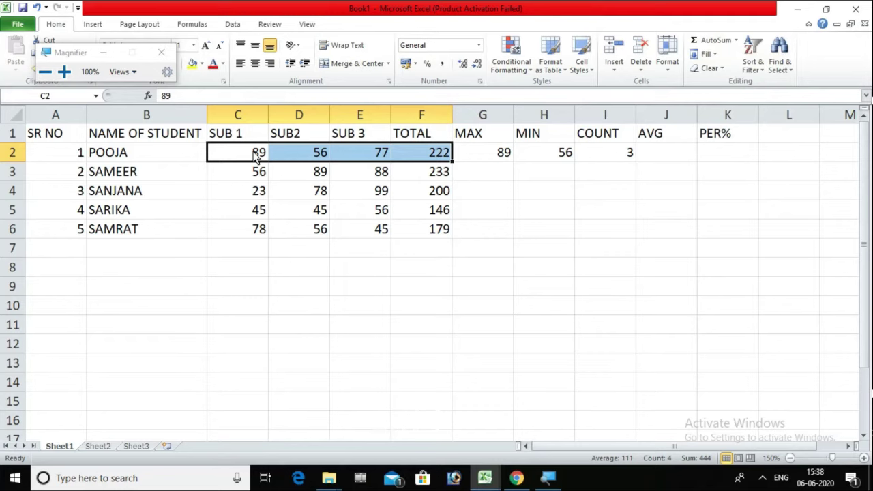
Reselect C2:E2 and insert the average of the marks, 74, in J2.
left_click(231, 160)
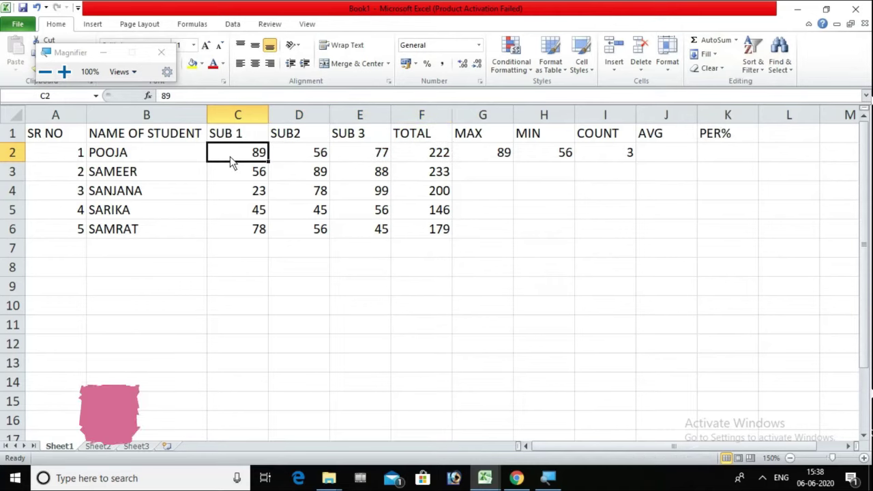
left_click_drag(230, 156, 353, 155)
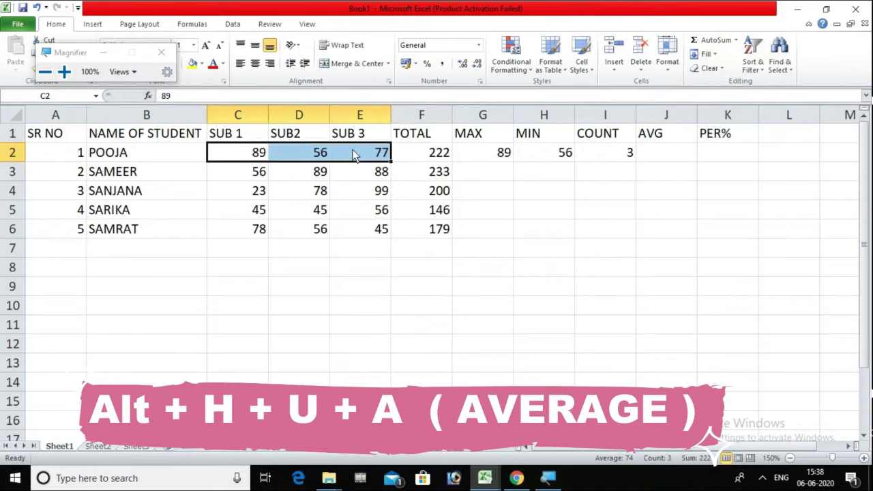
key("alt")
key("h")
key("u")
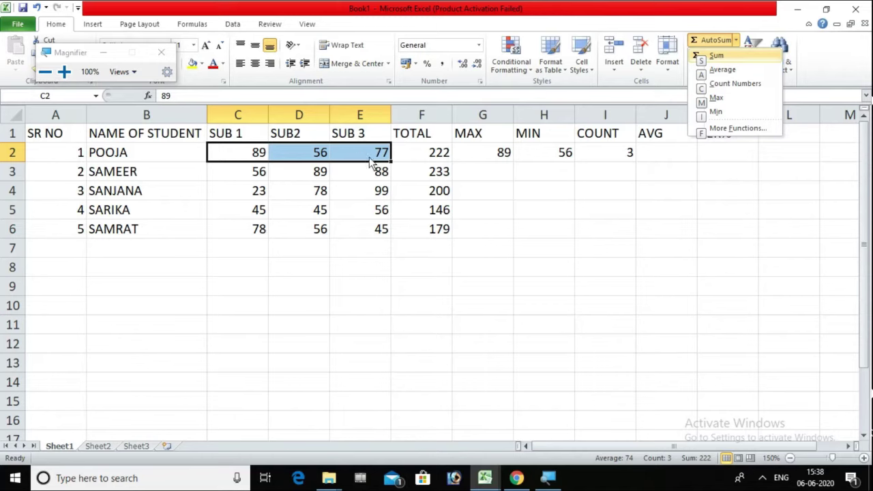
key("a")
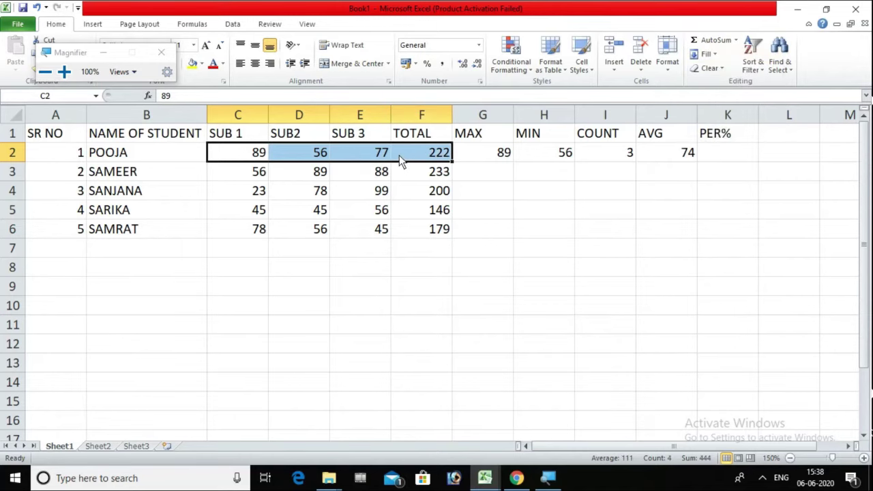
Enter =F2/3 in K2 so the first student's PER% shows 74, then recheck the formula.
left_click(715, 154)
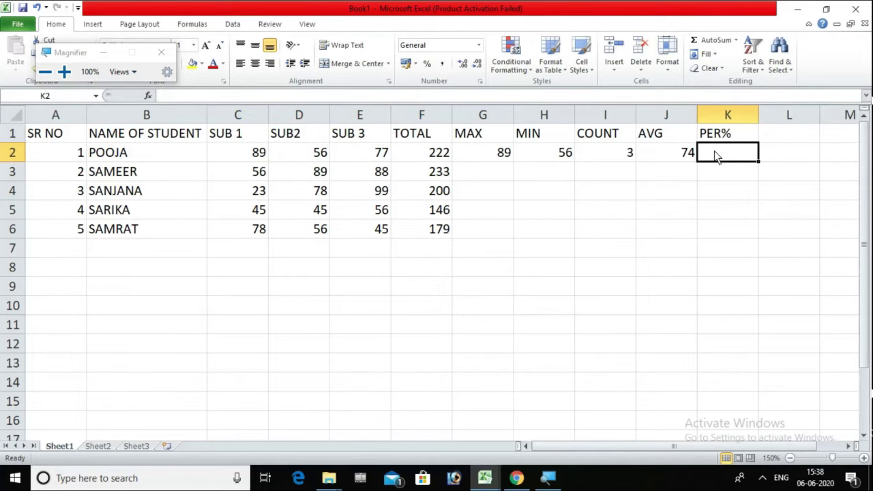
key("super+plus")
type("=")
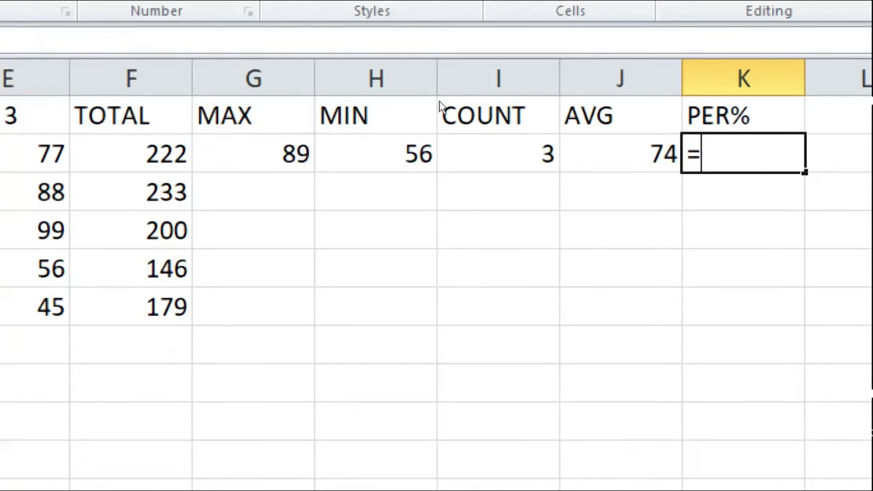
key("Left")
key("Left")
key("Left")
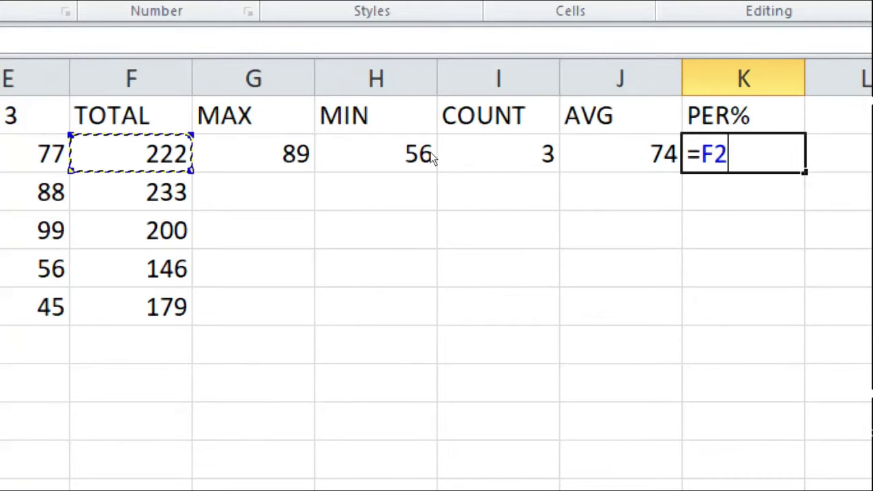
type("/3")
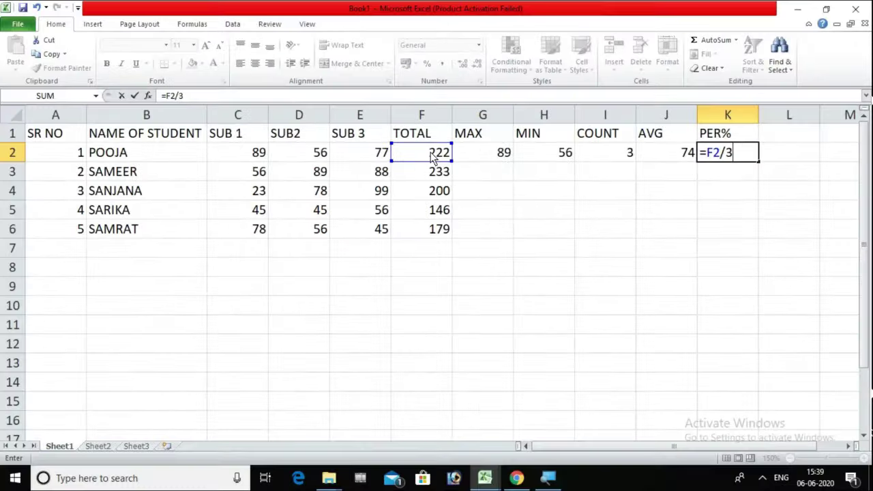
key("Return")
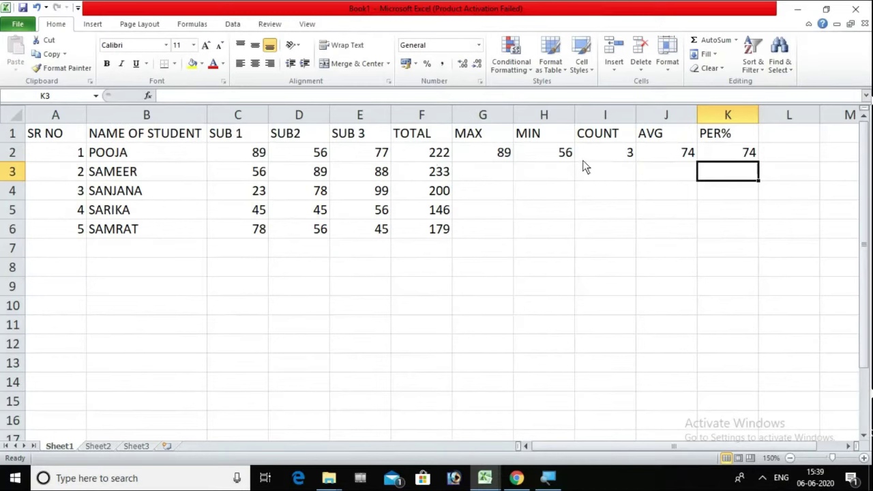
left_click(714, 155)
double_click(714, 154)
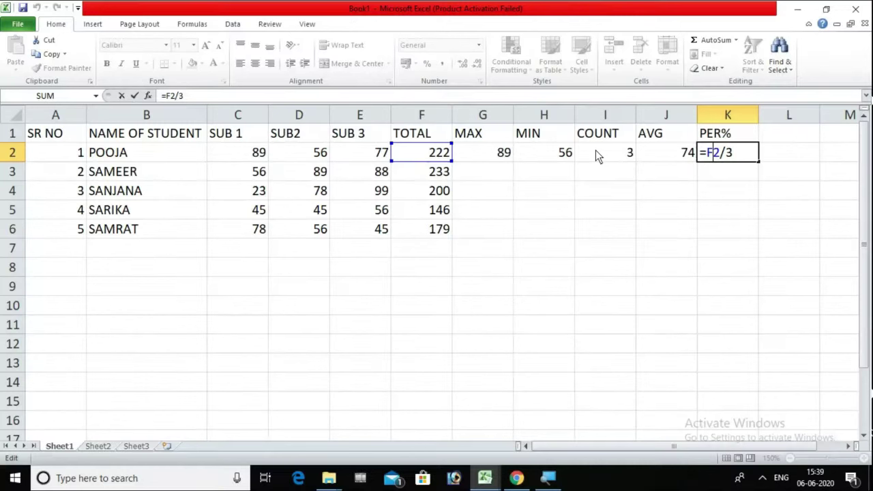
key("Return")
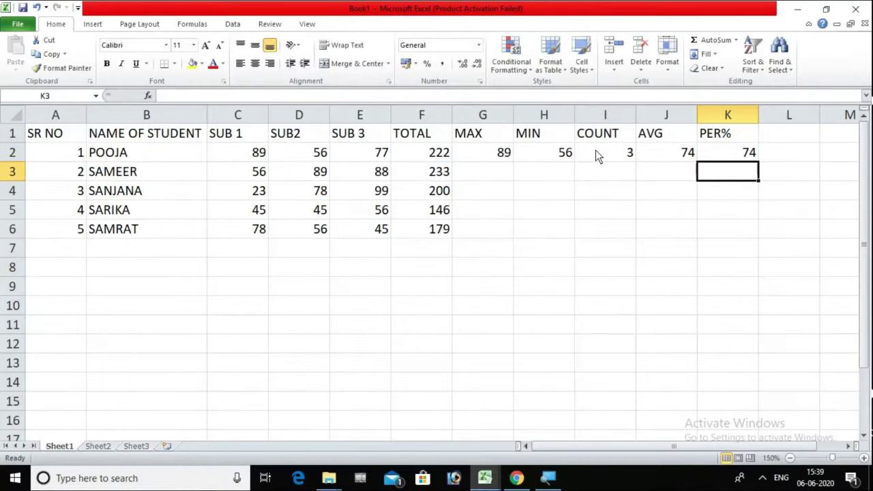
mouse_move(595, 150)
left_mouse_down()
mouse_move(517, 152)
mouse_move(613, 155)
left_mouse_up()
Copy the MAX formula in G2 down to all five students.
left_click(504, 158)
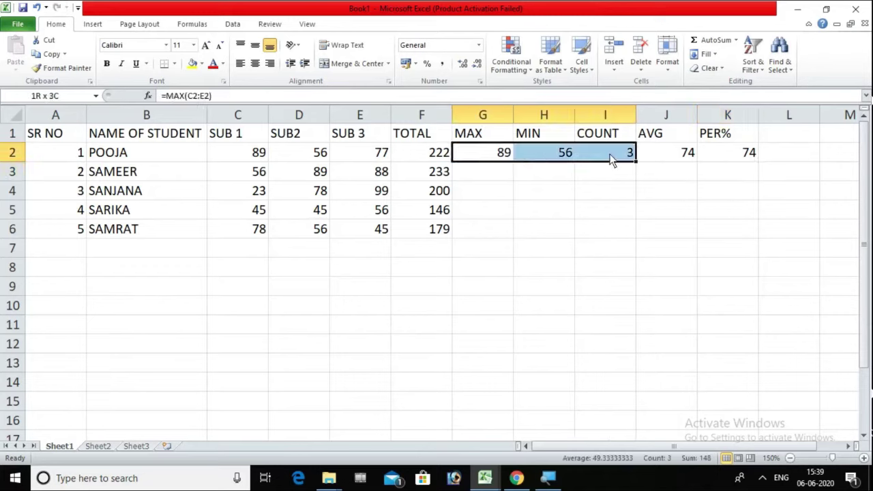
left_click(613, 155)
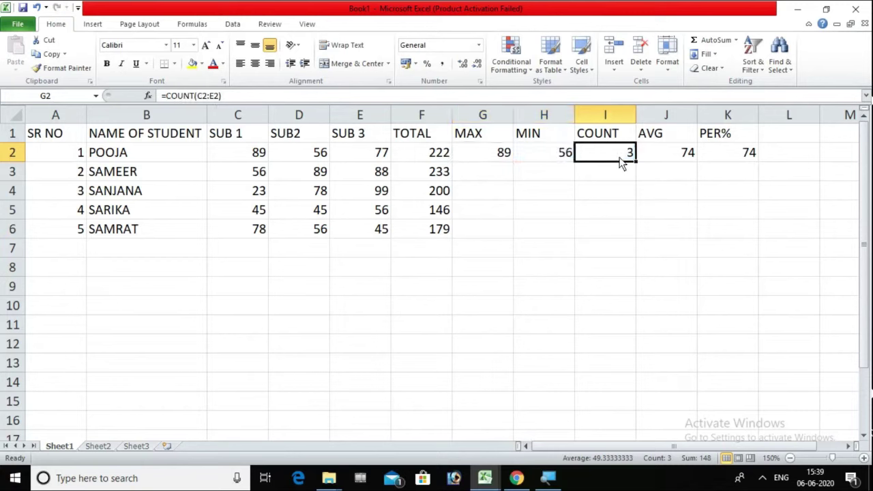
left_click(487, 152)
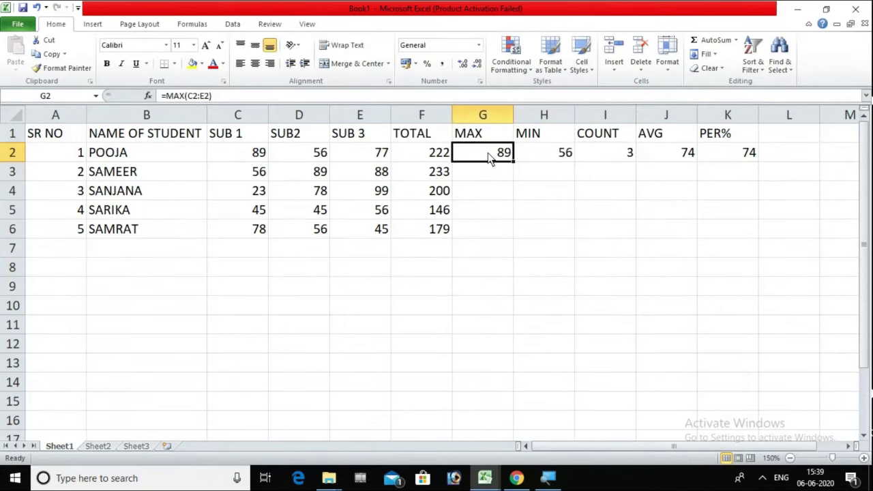
double_click(512, 163)
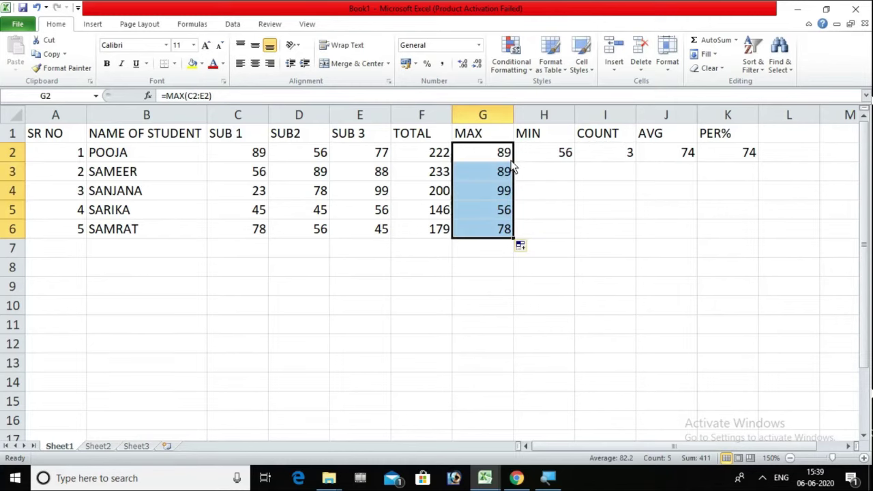
Fill H2:K6 downward with Ctrl+D so MIN, COUNT, AVG and PER% compute for rows 3–6.
left_click(538, 154)
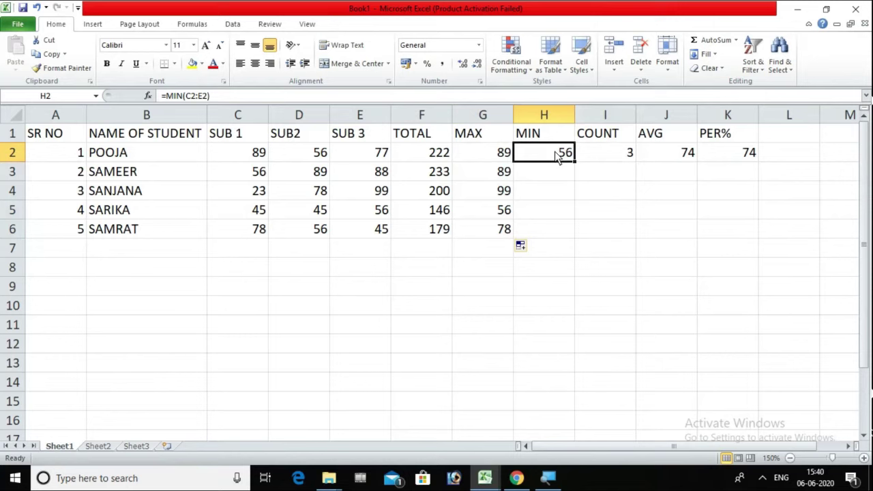
key("shift+Right")
key("shift+Right")
key("shift+Right")
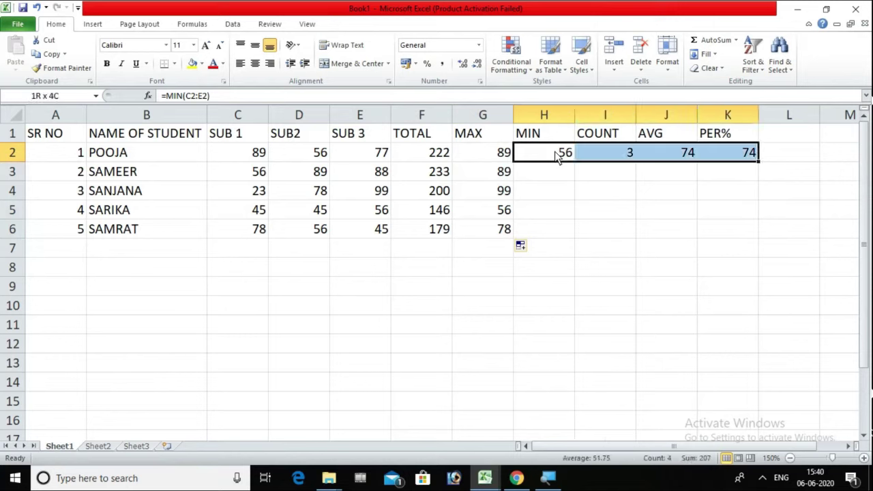
key("shift+Down")
key("shift+Down")
key("shift+Down")
key("shift+Down")
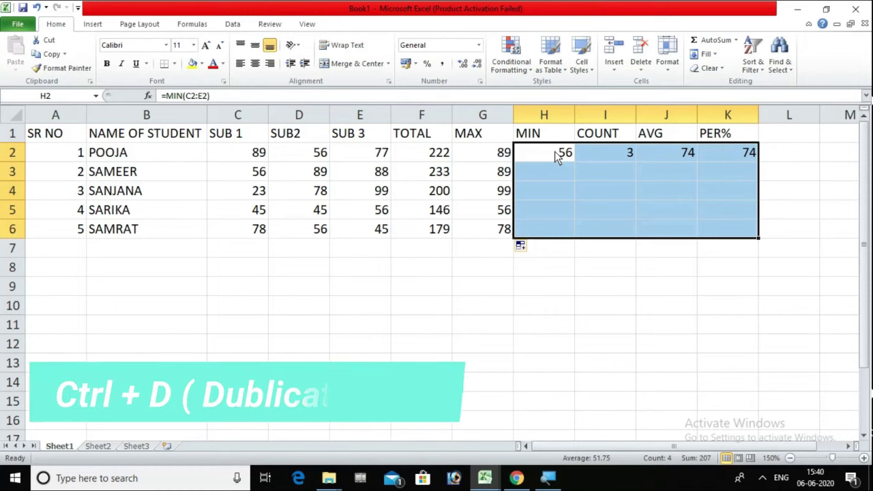
key("ctrl+d")
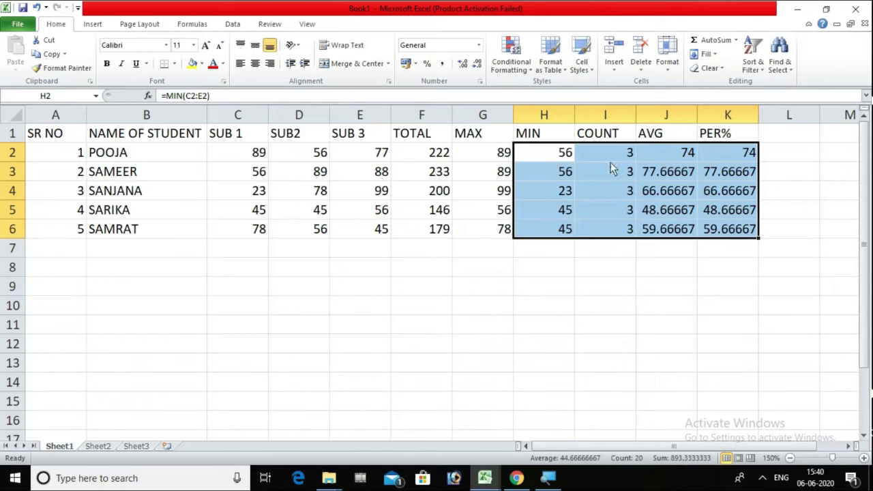
left_click(662, 158)
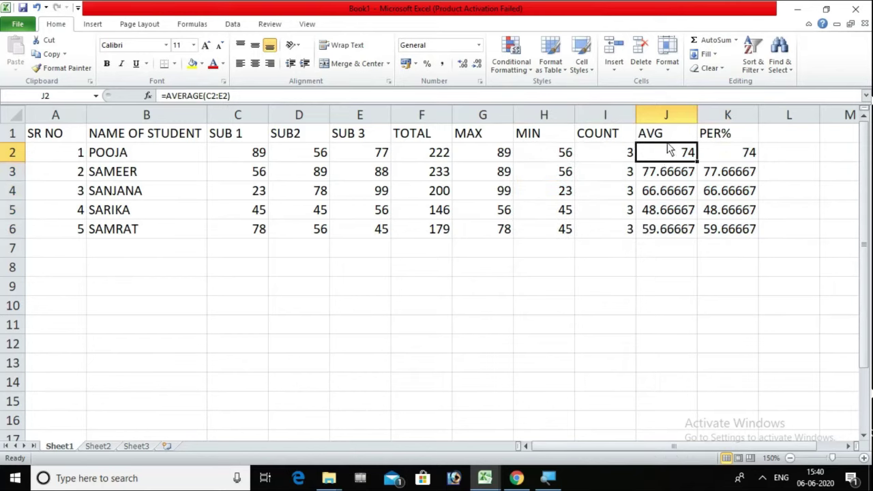
Reduce the AVG values J2:J6 to whole numbers with Decrease Decimal.
key("shift+Right")
key("shift+Down")
key("shift+Down")
key("shift+Down")
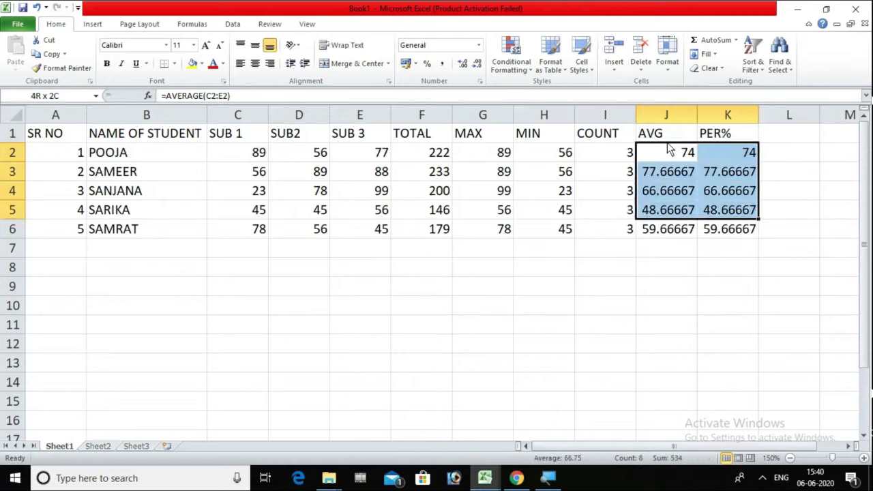
key("shift+Down")
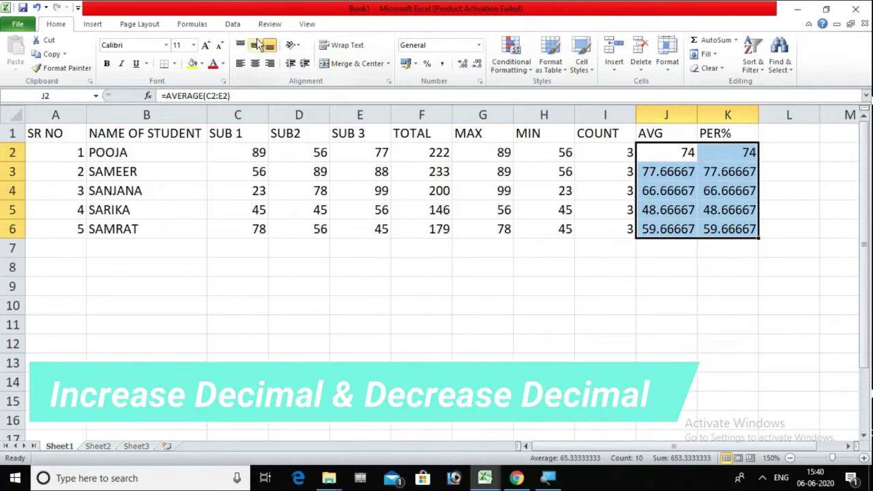
left_click(478, 71)
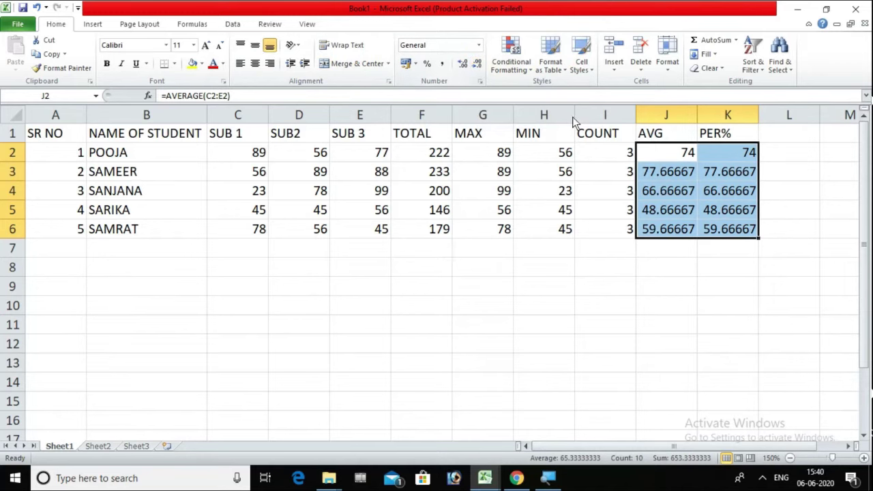
left_click(668, 173)
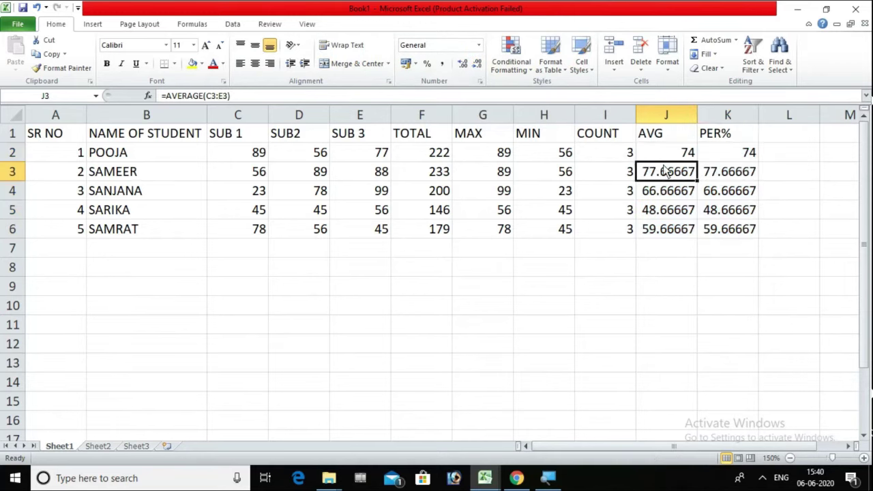
left_click(660, 157)
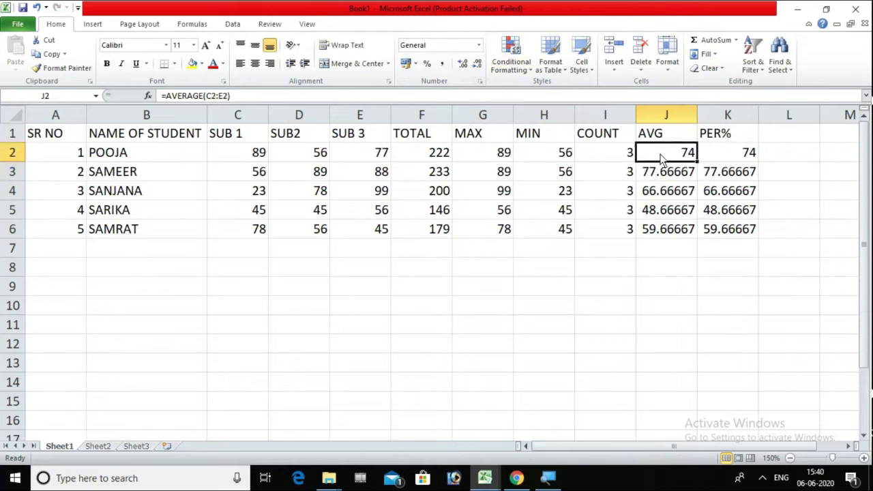
left_click_drag(660, 156, 664, 228)
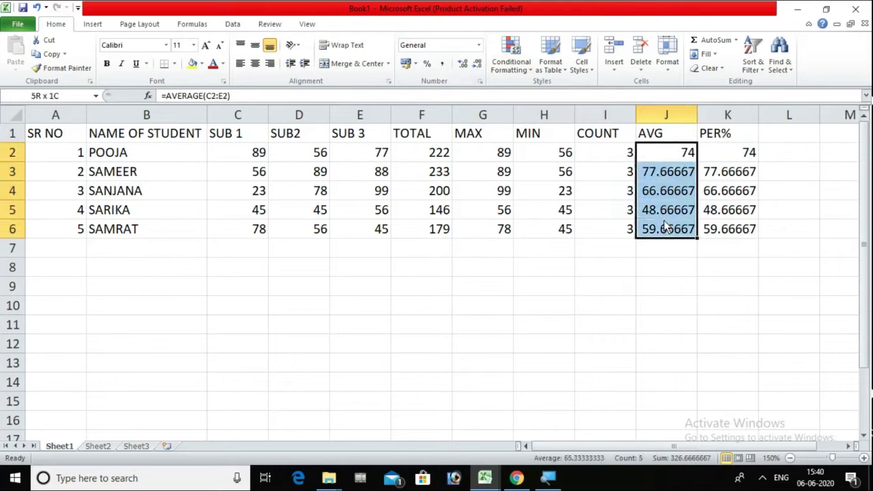
left_click(466, 66)
left_click(480, 64)
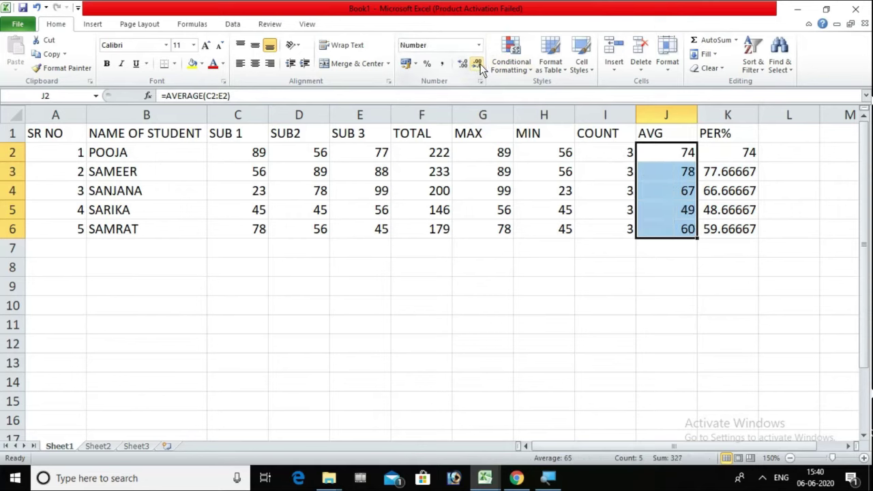
Show the PER% values K2:K6 as whole numbers: 74, 78, 67, 49 and 60.
left_click(714, 153)
left_click_drag(714, 153, 716, 229)
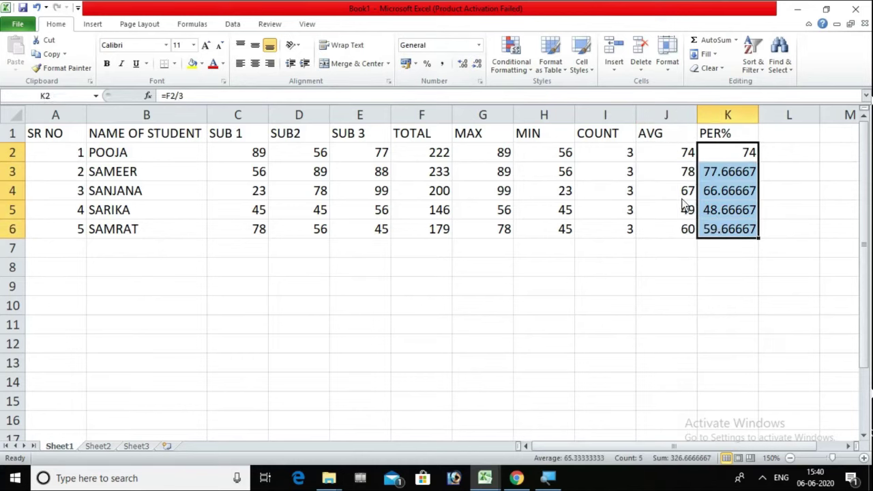
left_click(463, 64)
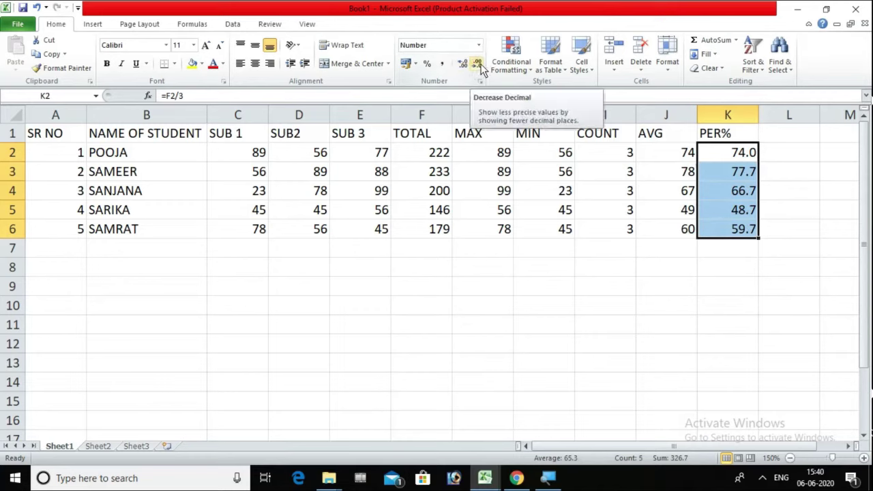
left_click(479, 65)
left_click(459, 63)
left_click(460, 64)
left_click(460, 64)
double_click(477, 63)
left_click(478, 65)
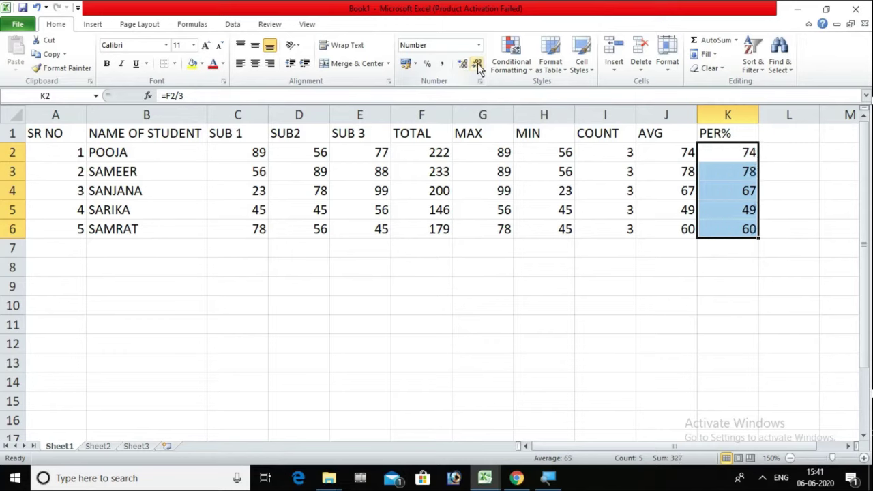
left_click(139, 150)
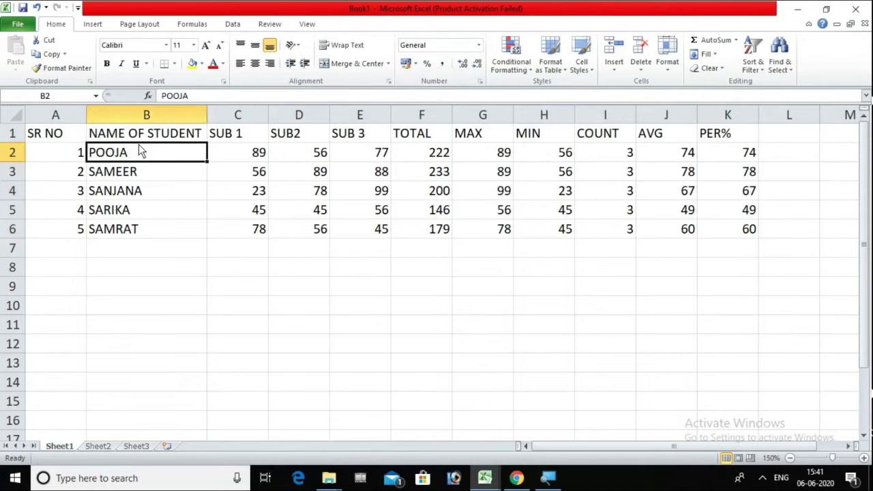
Select the whole table A1:K6 and apply All Borders, finally via Alt+H, B, A.
left_click(62, 165)
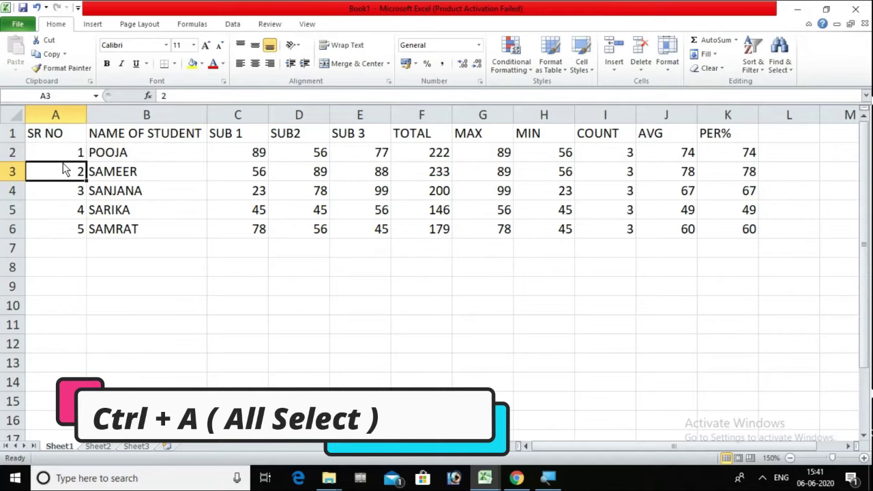
key("ctrl+a")
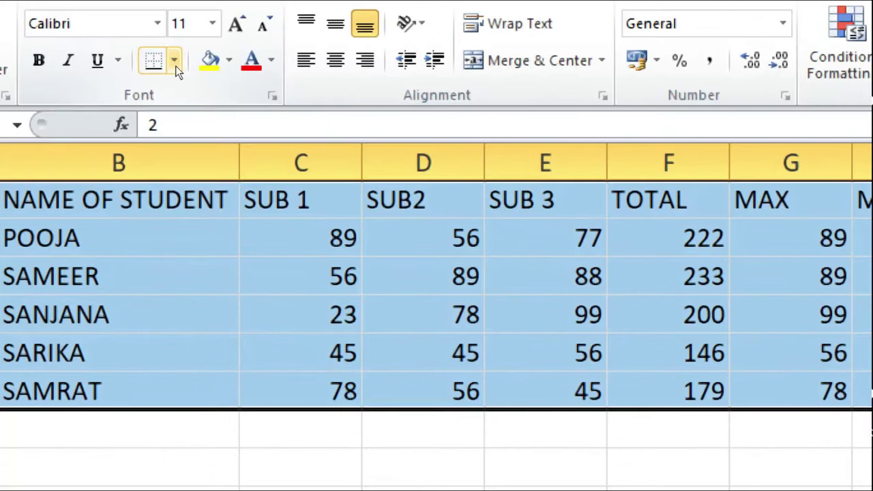
left_click(176, 65)
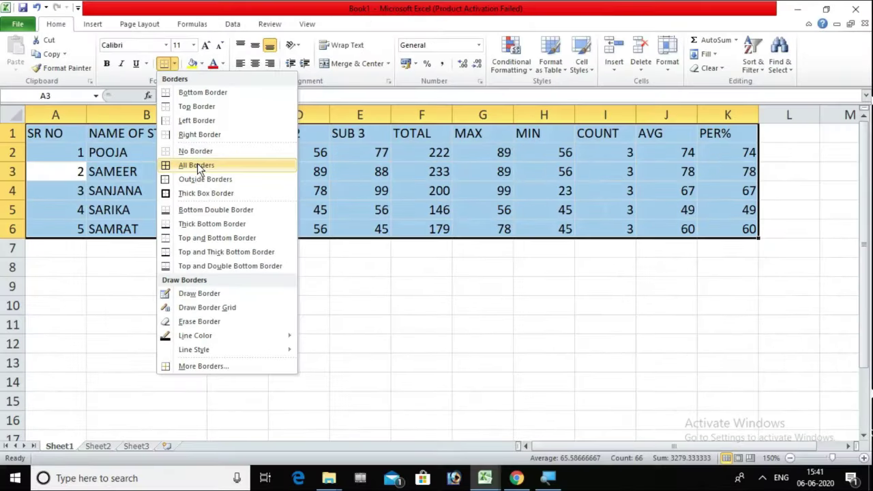
left_click(197, 165)
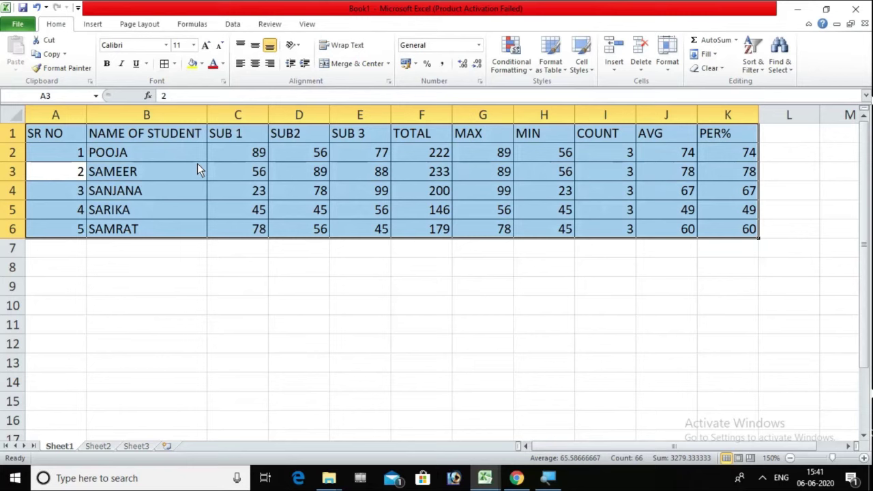
key("ctrl+z")
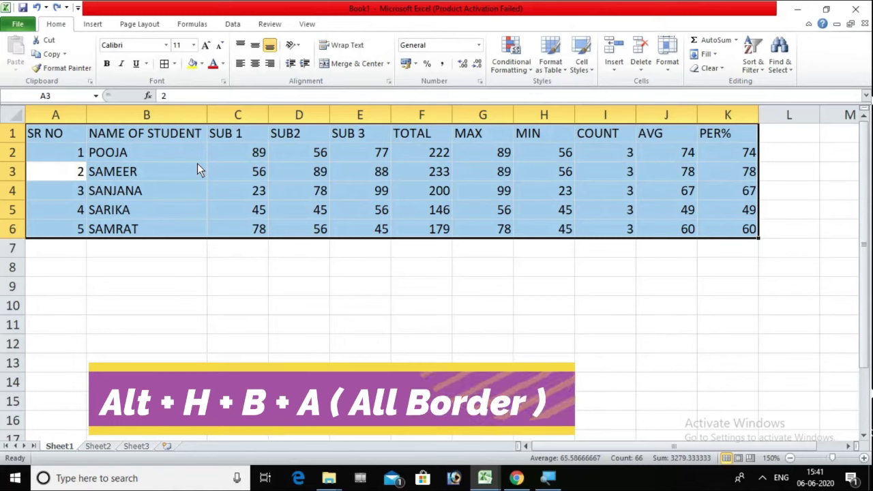
key("alt+h")
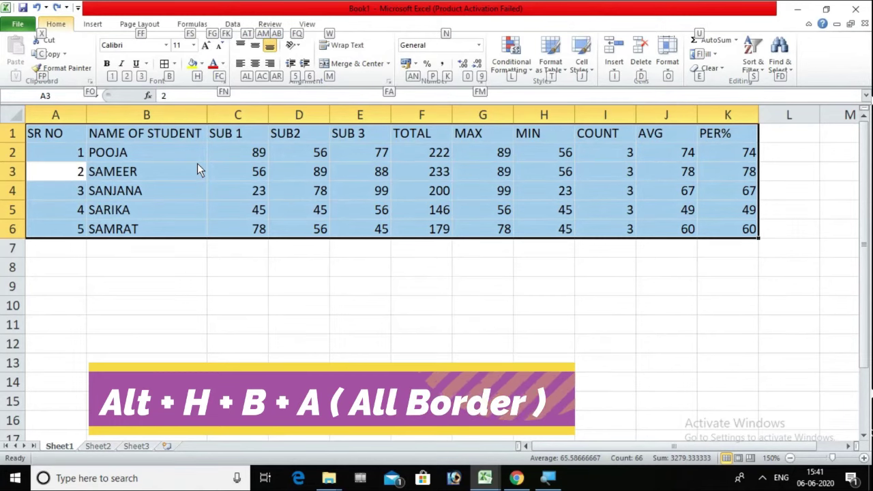
key("b")
key("a")
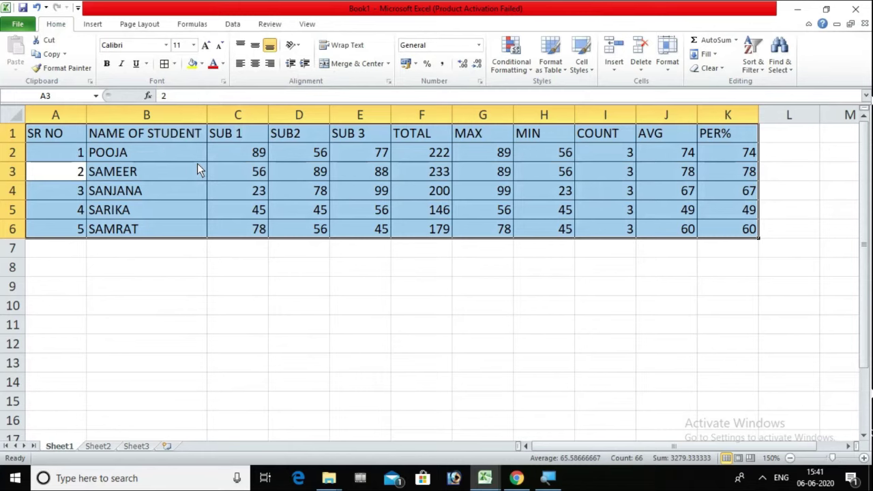
left_click(60, 137)
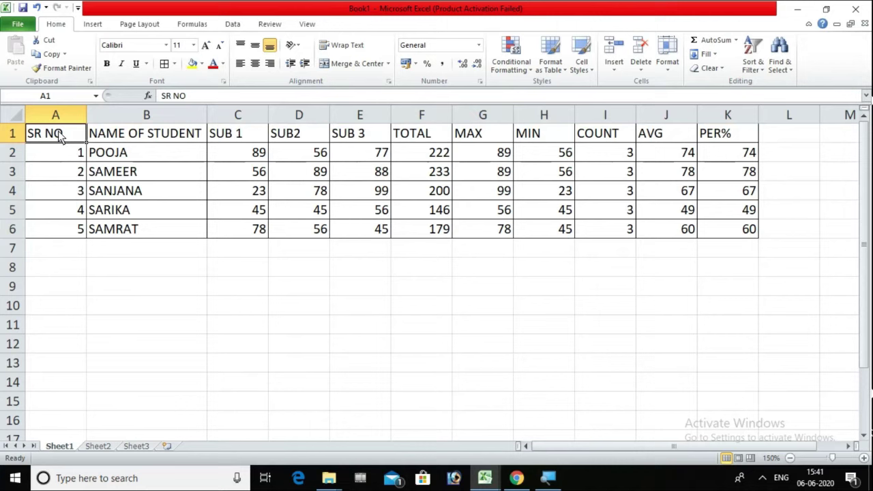
AutoFit the width of columns A to K with Alt+H, O, I.
key("shift+Right")
key("shift+Right")
key("shift+Right")
key("shift+Right")
key("shift+Right")
key("shift+Right")
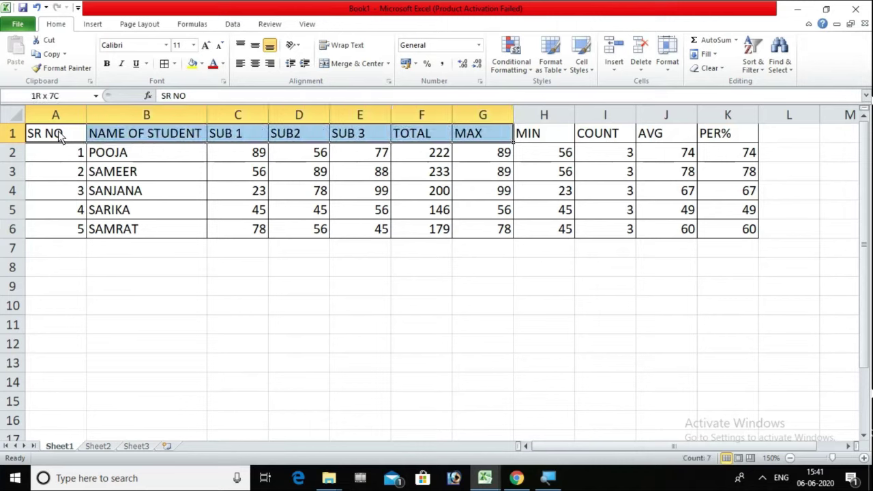
key("shift+Right")
key("shift+Right")
key("shift+Right")
key("shift+Right")
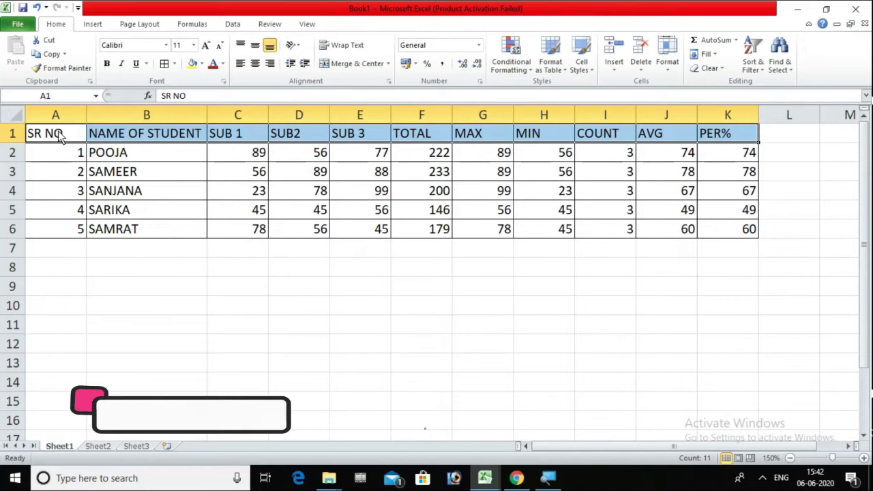
key("alt")
key("h")
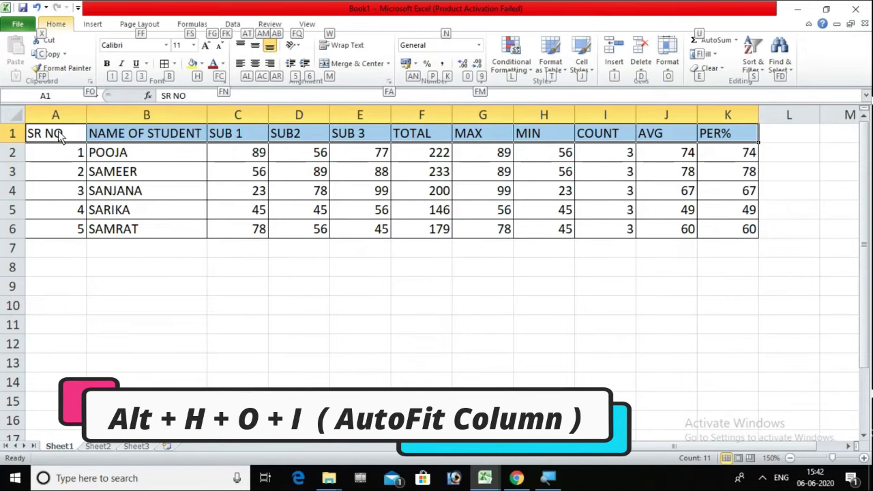
key("o")
key("i")
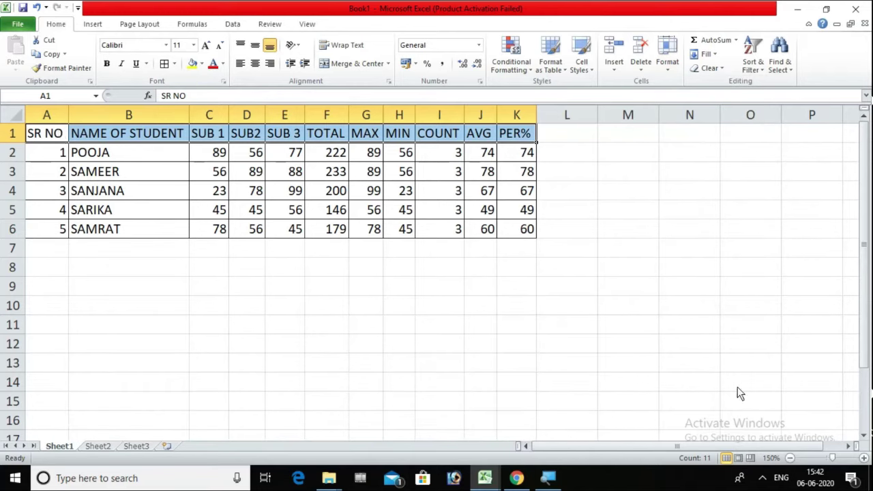
Zoom the sheet in to 180% and return to the SR NO heading in A1.
left_click(863, 457)
left_click(863, 457)
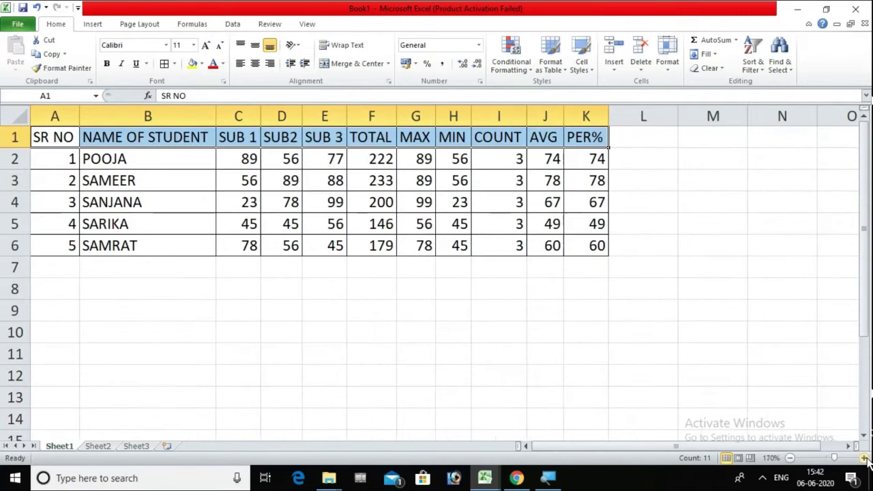
left_click(863, 458)
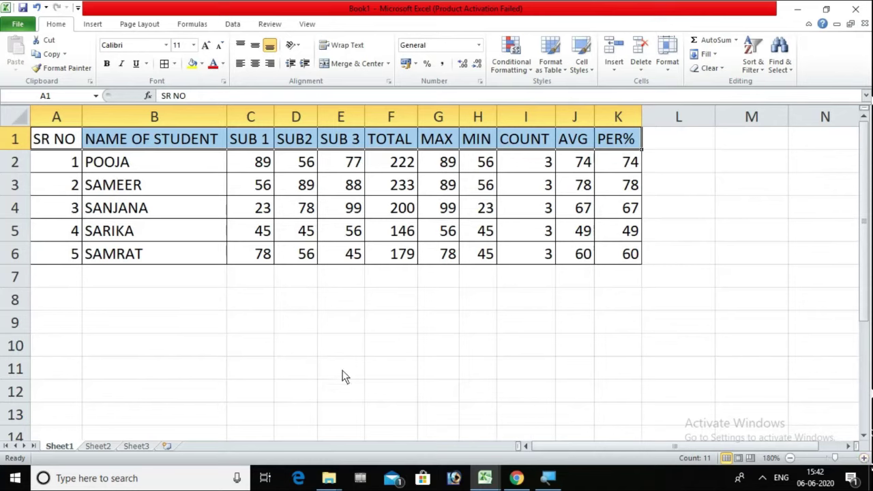
left_click(304, 368)
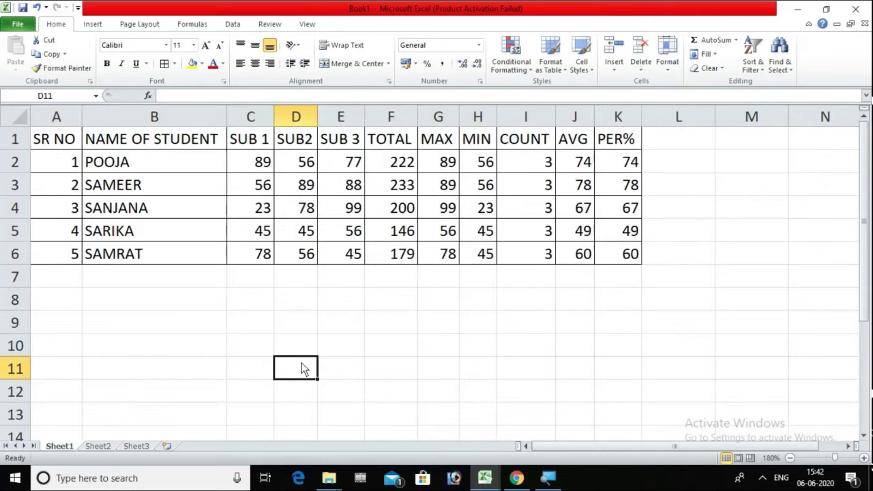
left_click(49, 138)
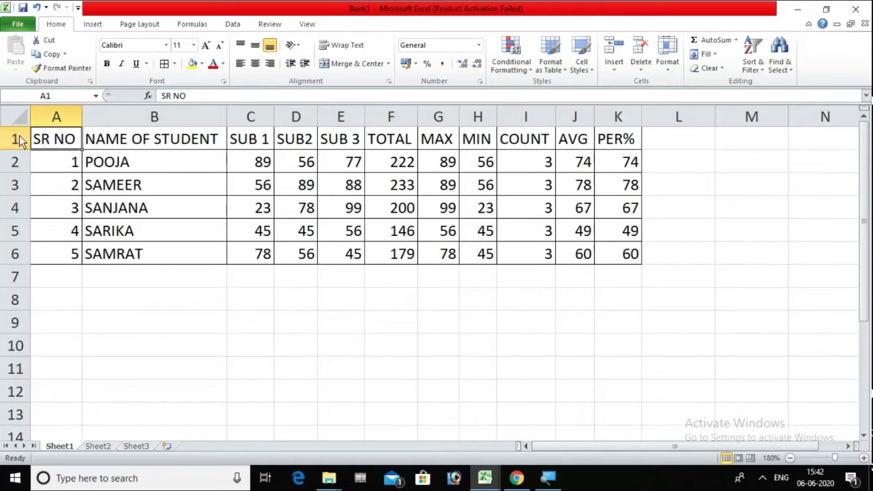
Insert a blank row above row 1 from the row header's menu, then undo it.
left_click(21, 139)
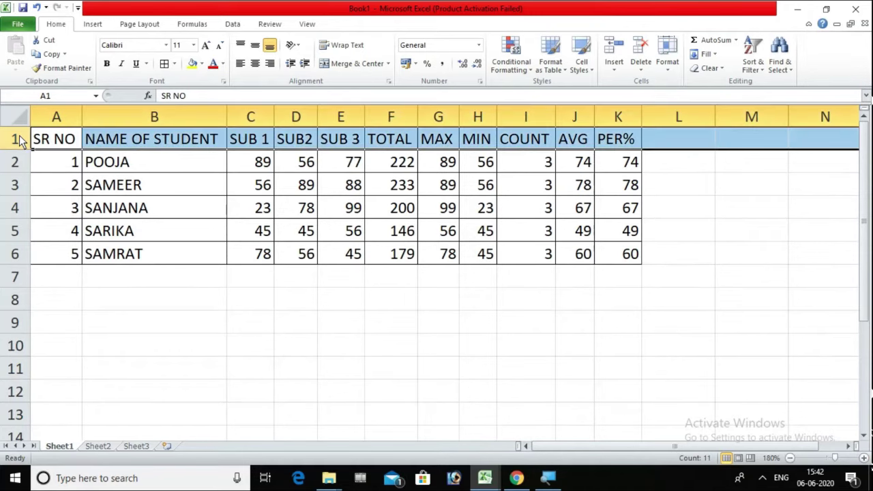
right_click(21, 139)
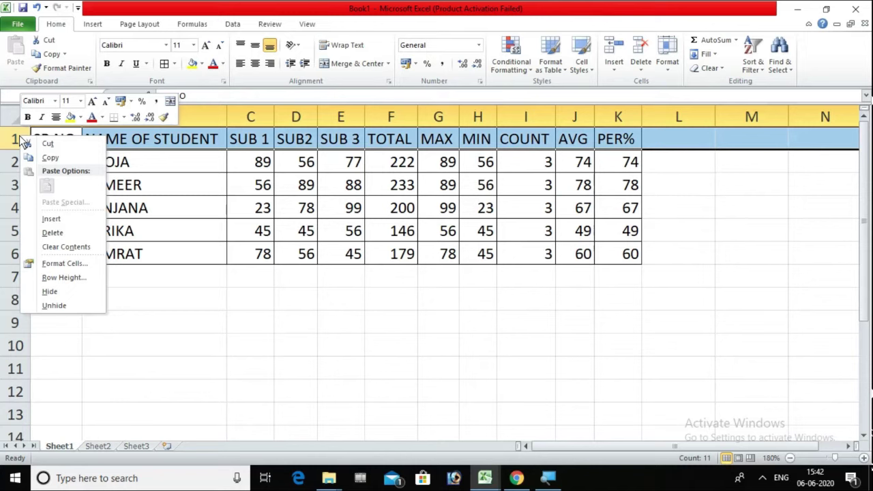
left_click(66, 221)
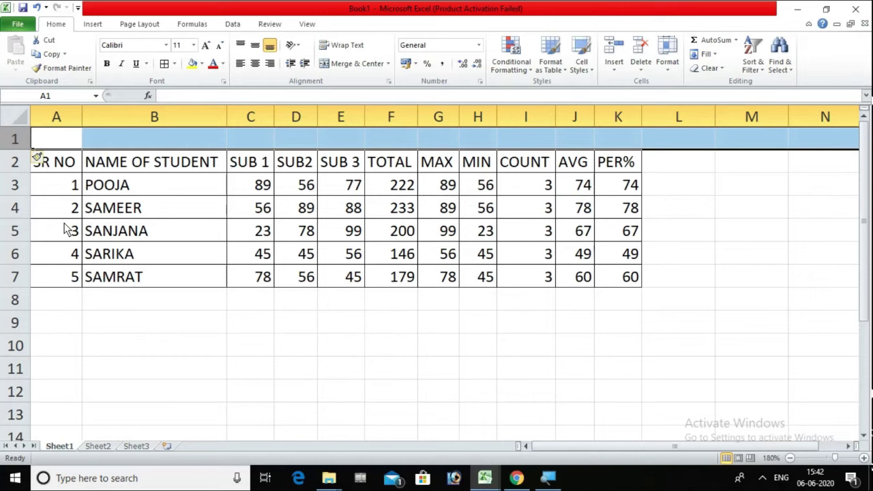
key("ctrl+z")
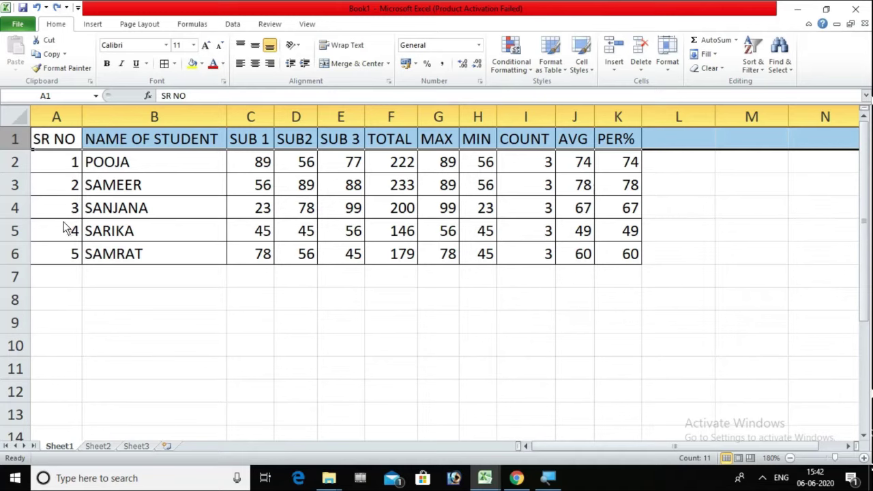
left_click(67, 205)
Insert the blank top row with Alt+H, I, R so the table moves to rows 2–7.
left_click(52, 145)
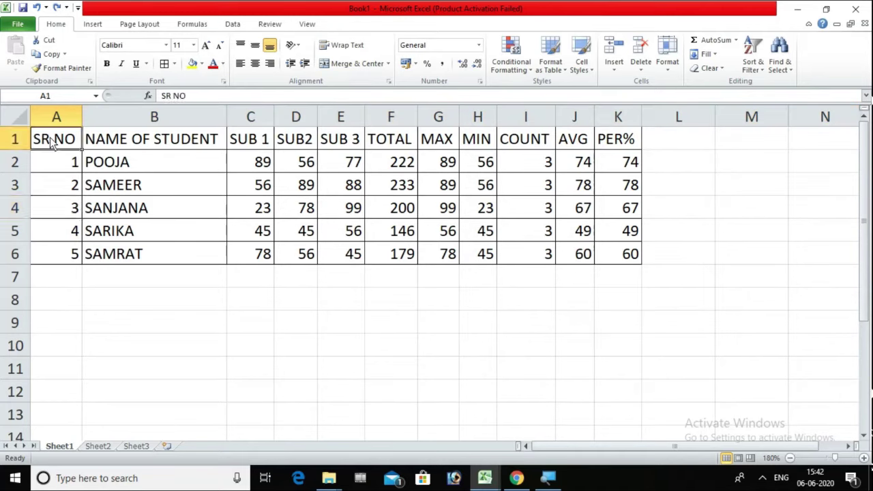
key("alt+h")
key("i")
key("r")
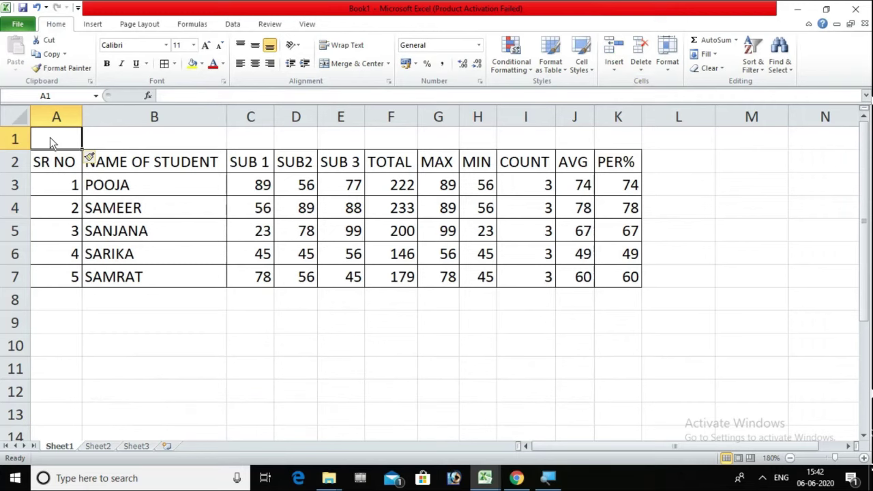
key("ctrl+z")
key("alt")
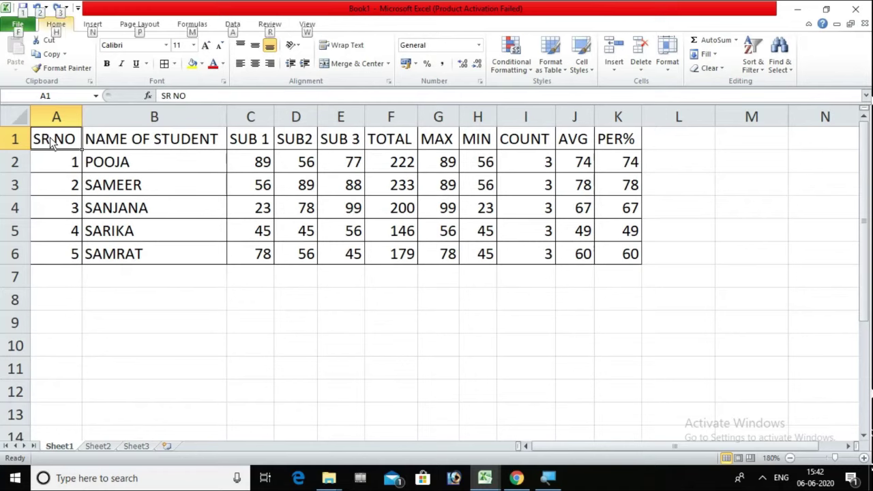
key("h")
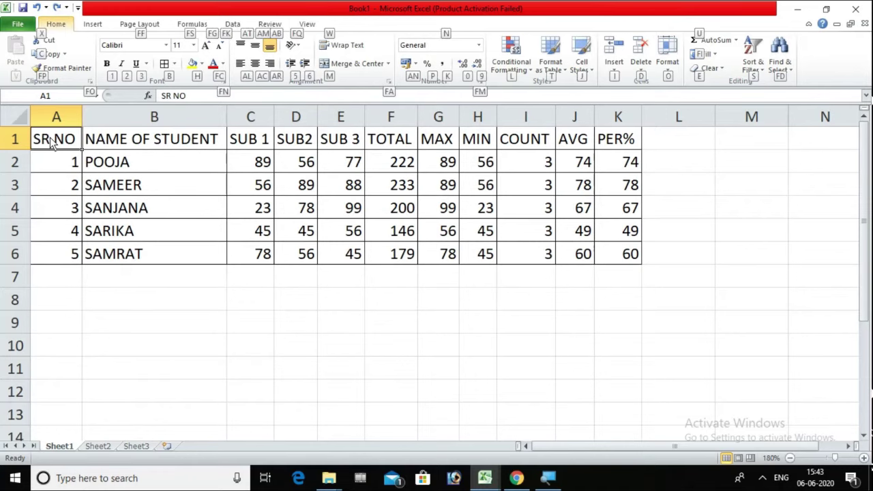
key("i")
key("r")
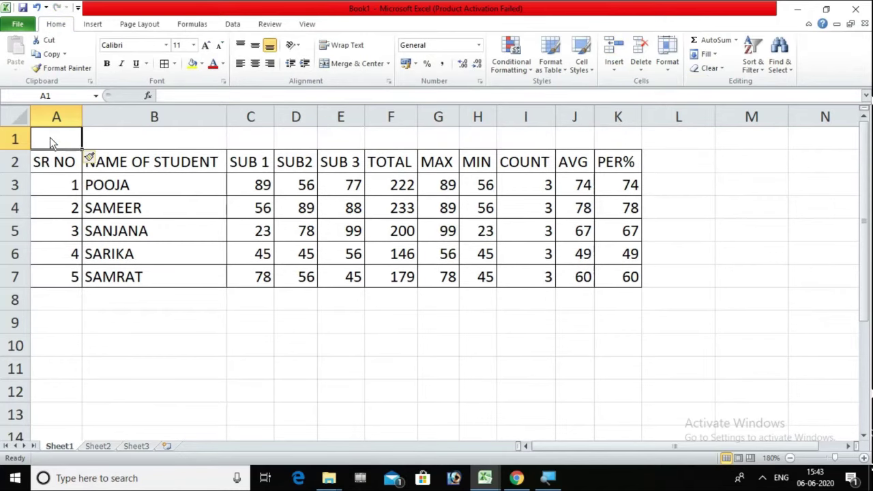
Merge and centre A1:K1 and enter the title 'STUDENT MARKS SHEET'.
key("shift+Right")
key("shift+Right")
key("shift+Right")
key("shift+Right")
key("shift+Right")
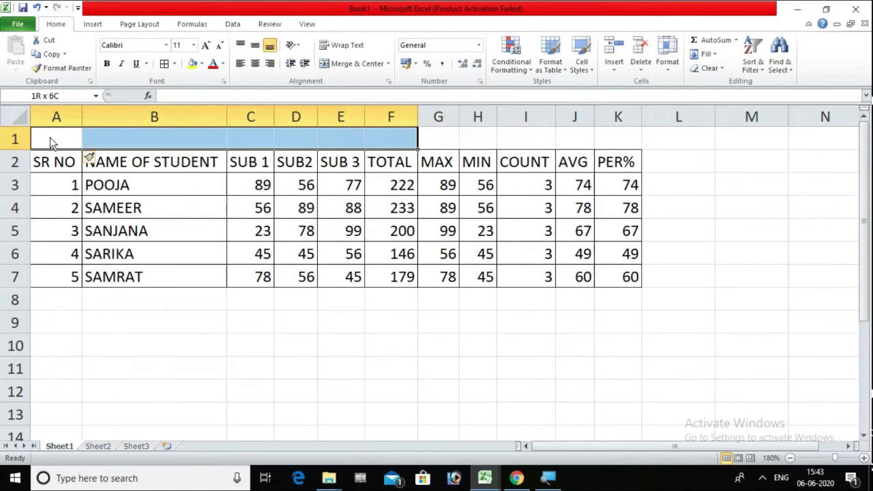
key("shift+Right")
key("shift+Right")
key("shift+Right")
key("shift+Right")
key("shift+Right")
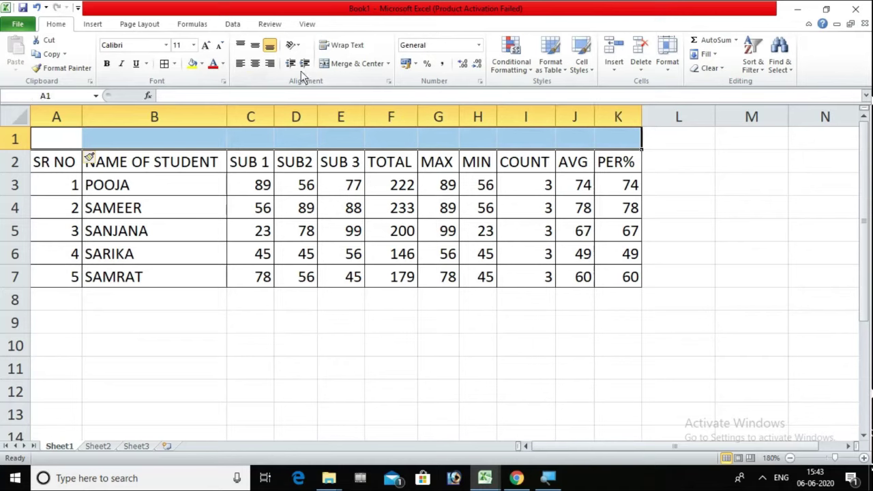
left_click(344, 65)
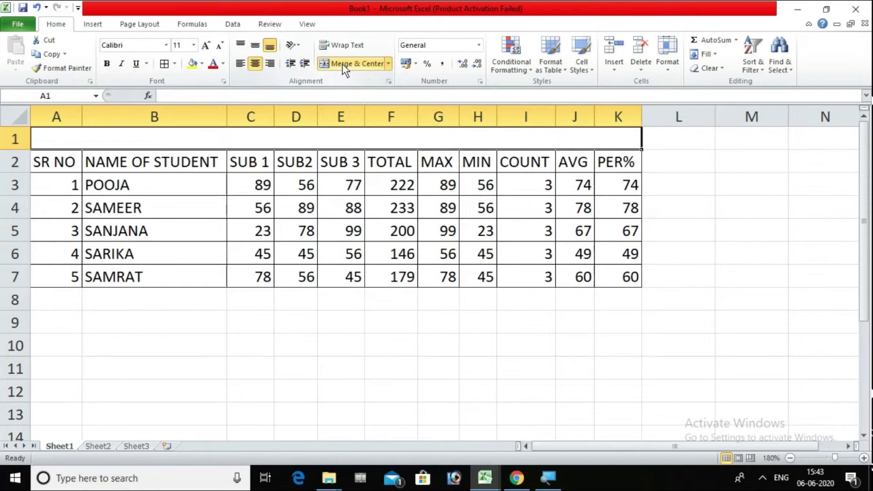
left_click(344, 65)
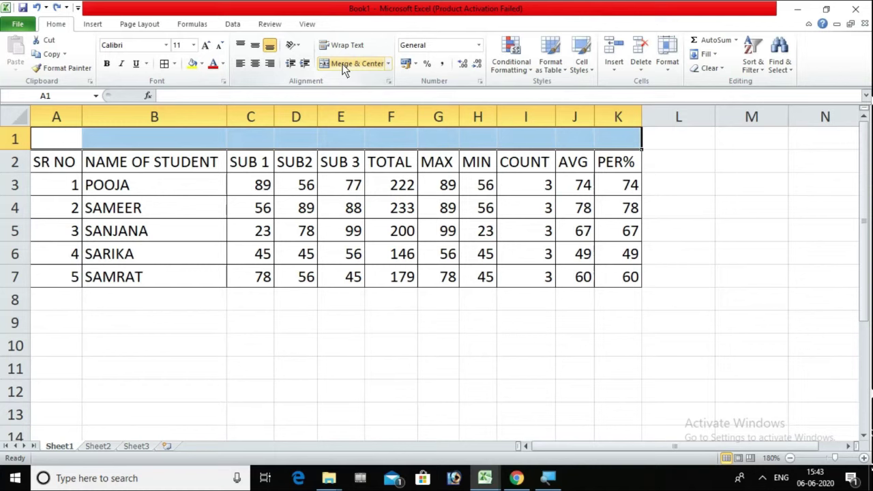
key("alt")
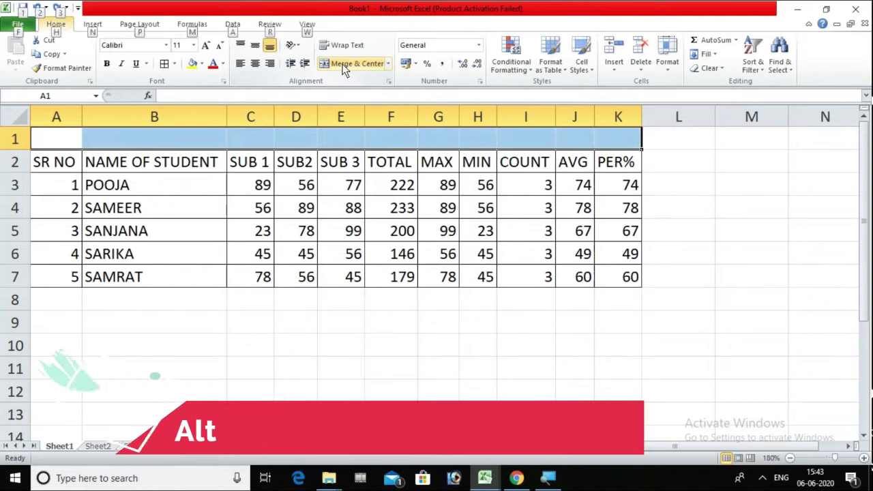
key("h")
key("m")
key("c")
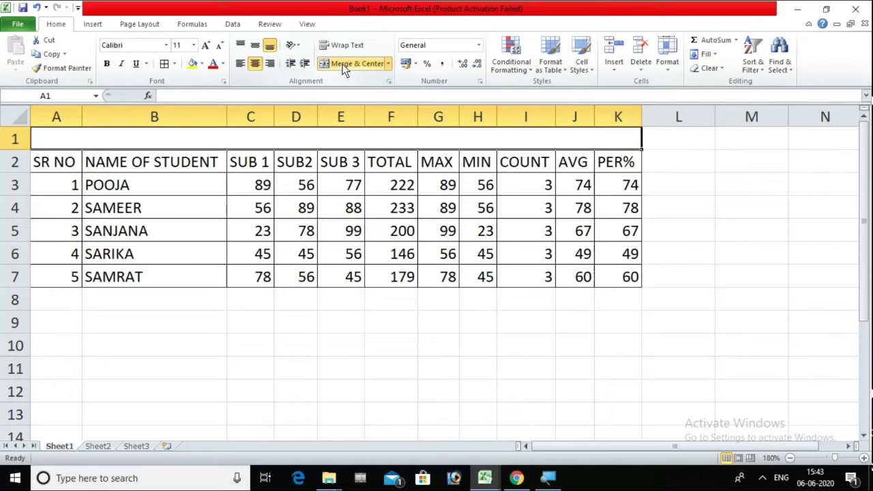
type("STUDENT MARKS SHEET")
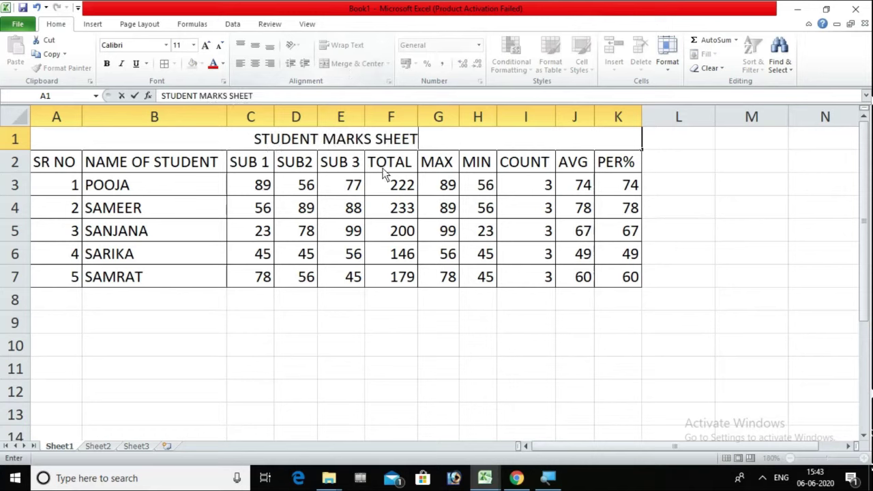
left_click(385, 194)
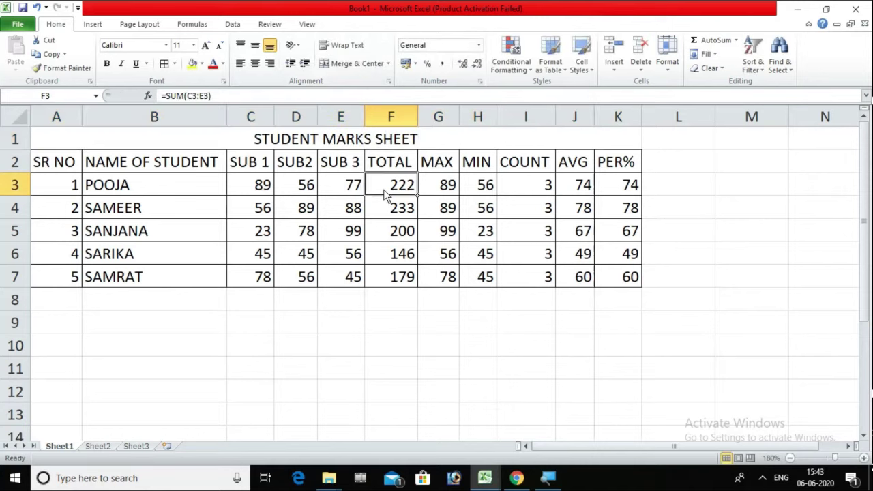
Format the title cell with green fill, white text and all borders.
left_click(371, 144)
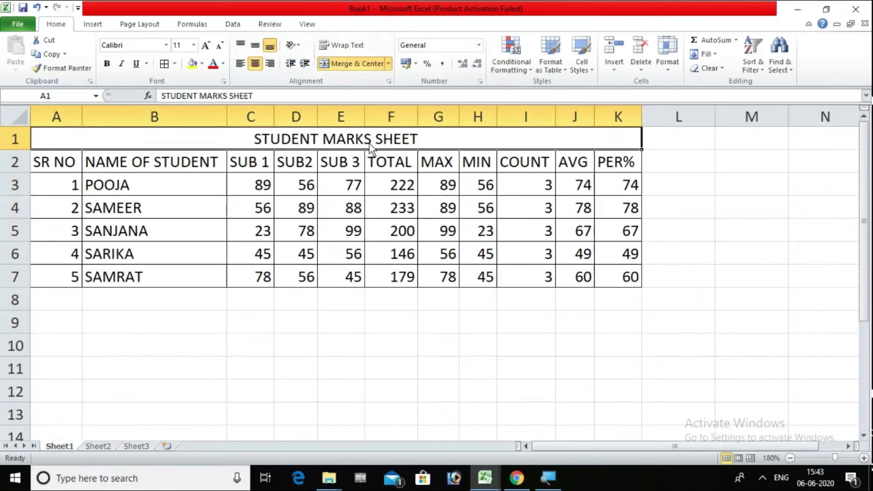
left_click(202, 64)
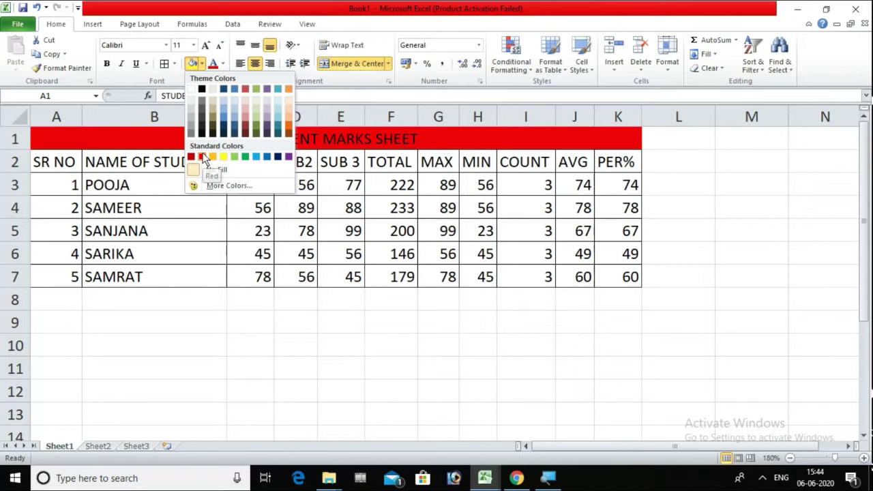
left_click(247, 156)
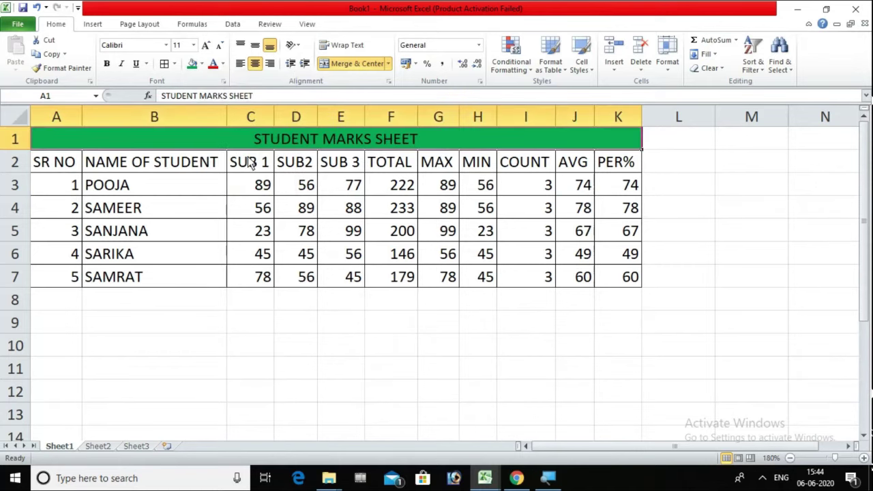
left_click(223, 64)
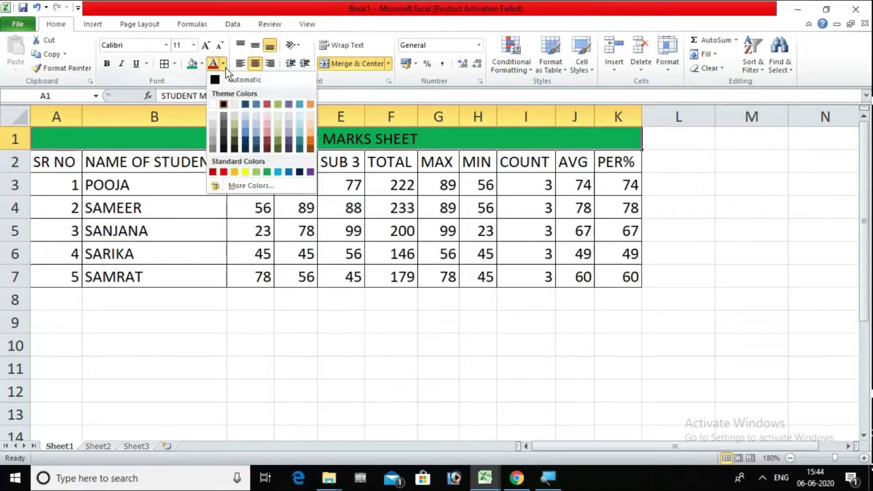
left_click(213, 105)
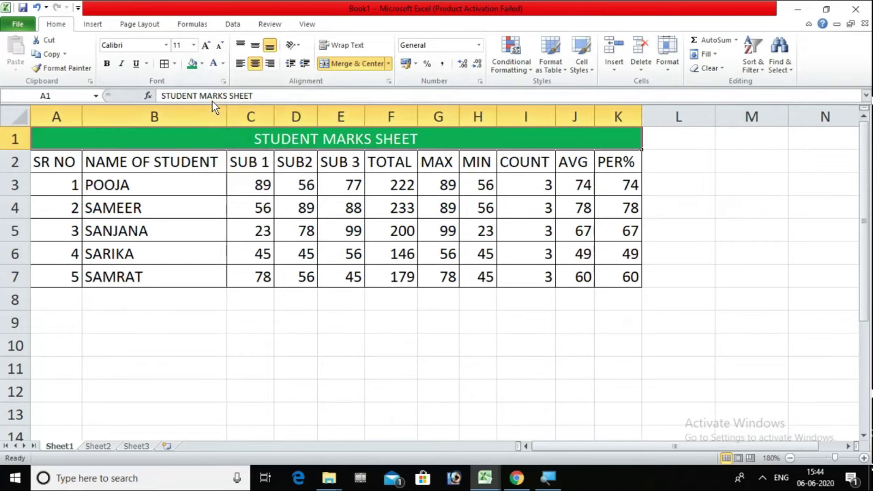
left_click(174, 64)
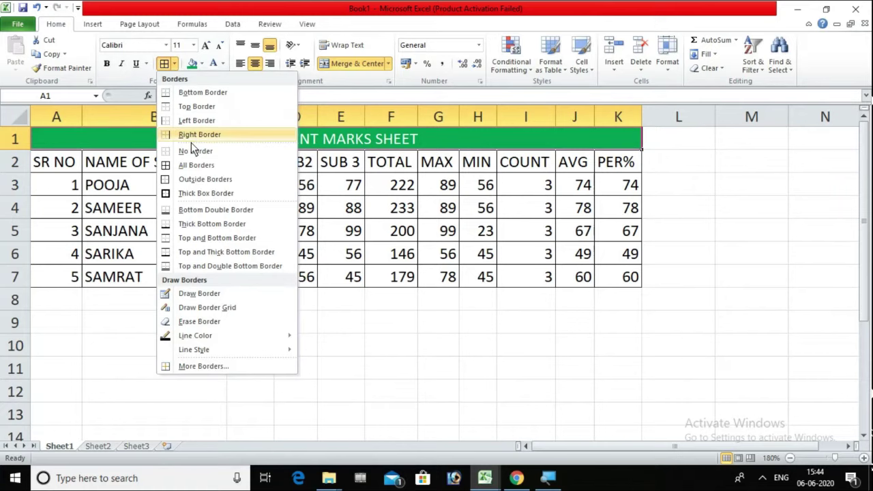
left_click(196, 162)
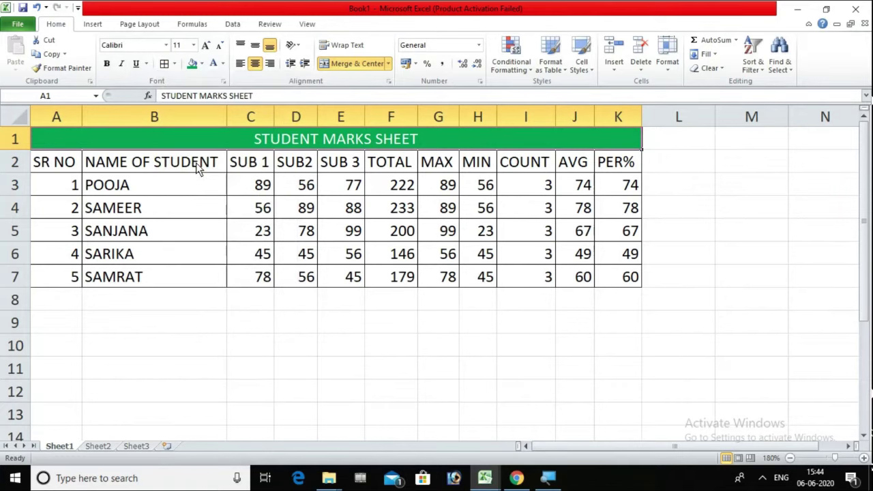
left_click(351, 232)
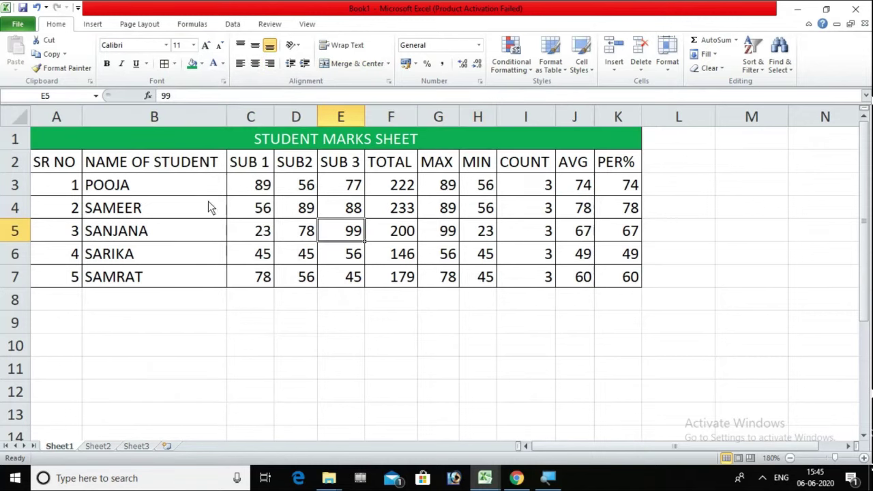
Open Save As and browse the locations under This PC to find the Desktop.
left_click(20, 26)
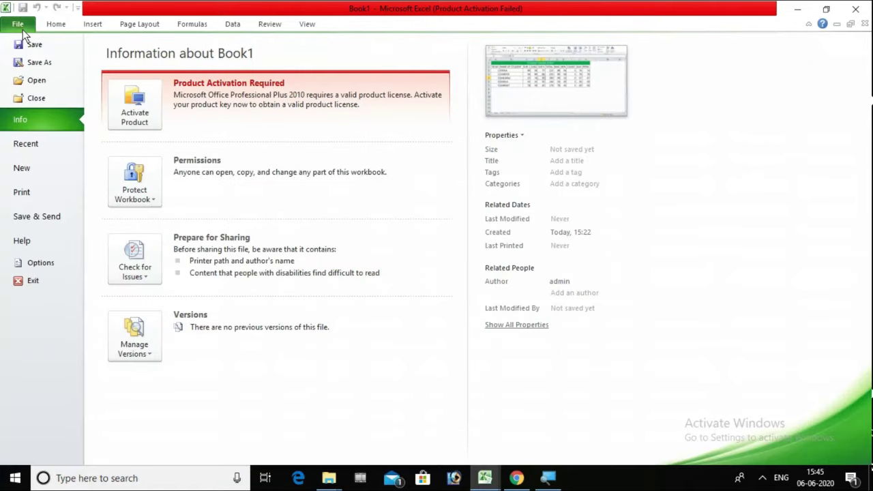
left_click(34, 43)
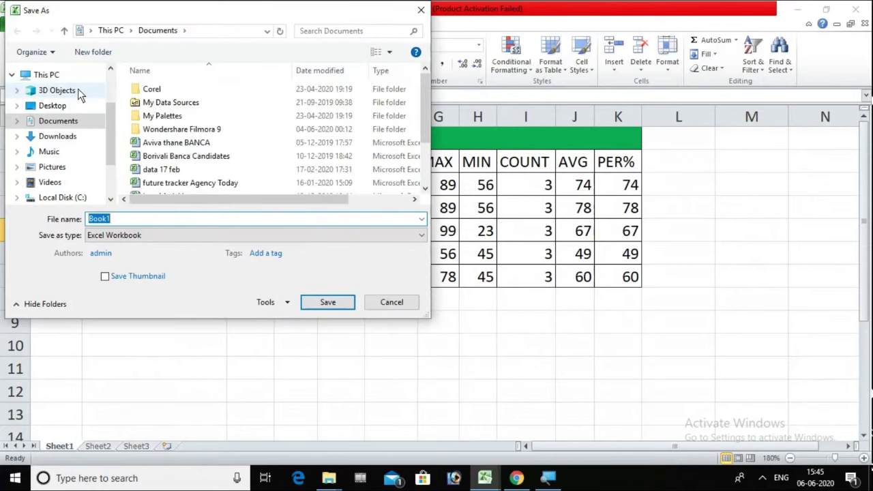
left_click(74, 106)
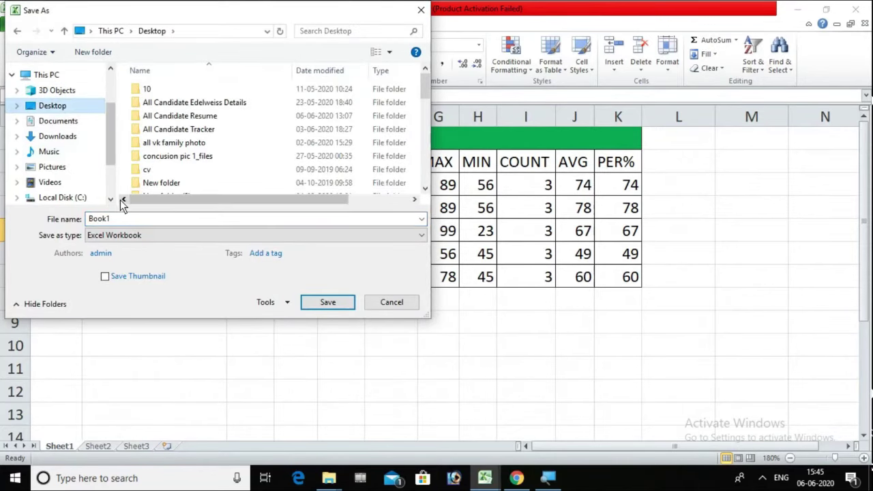
left_click(389, 300)
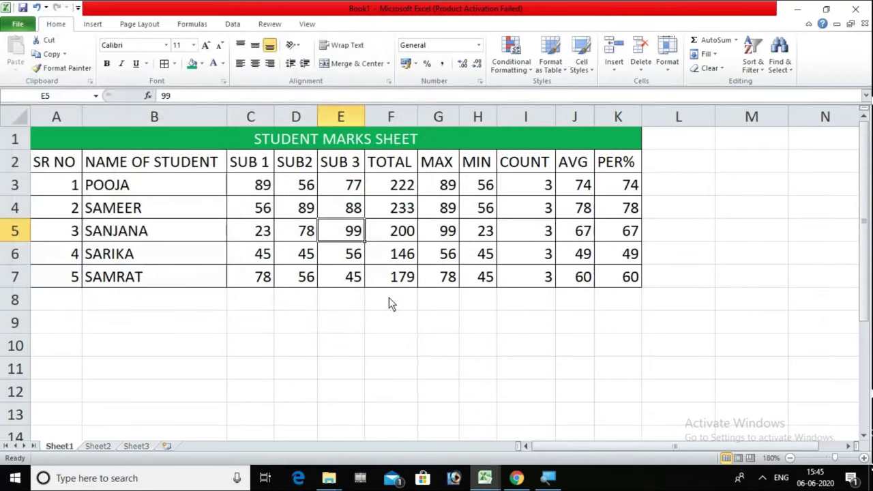
key("F12")
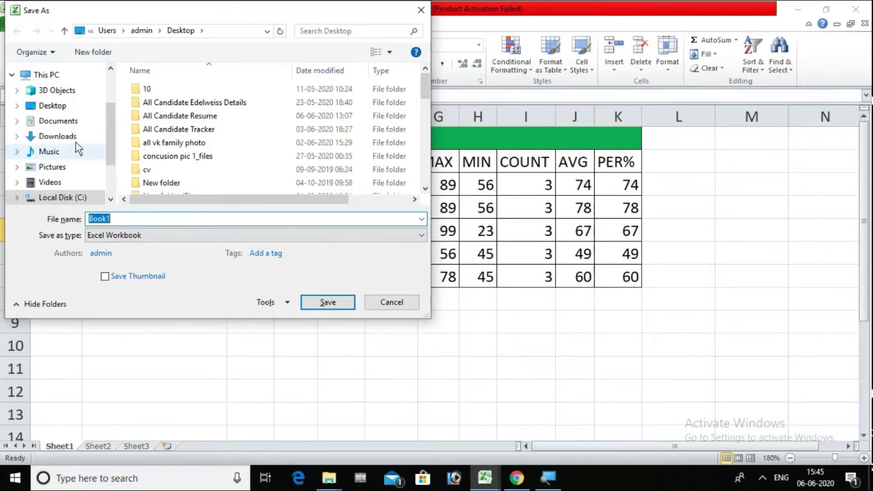
mouse_move(52, 106)
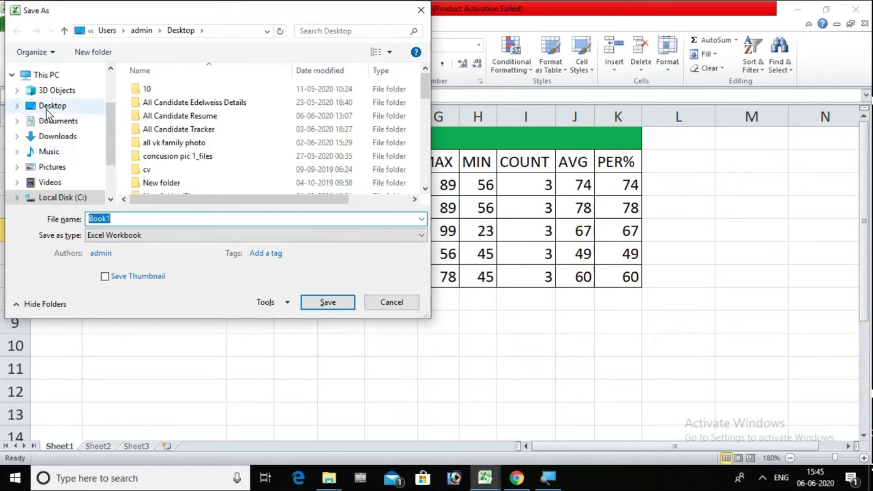
left_click(66, 111)
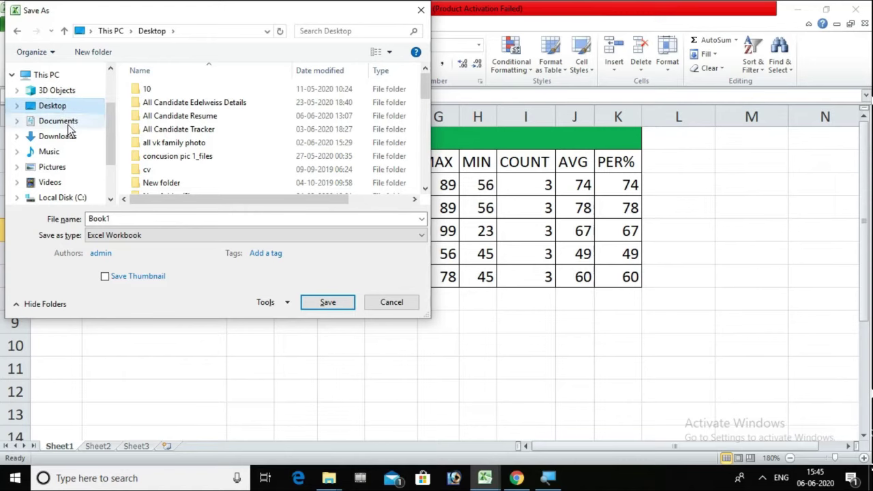
left_click(68, 123)
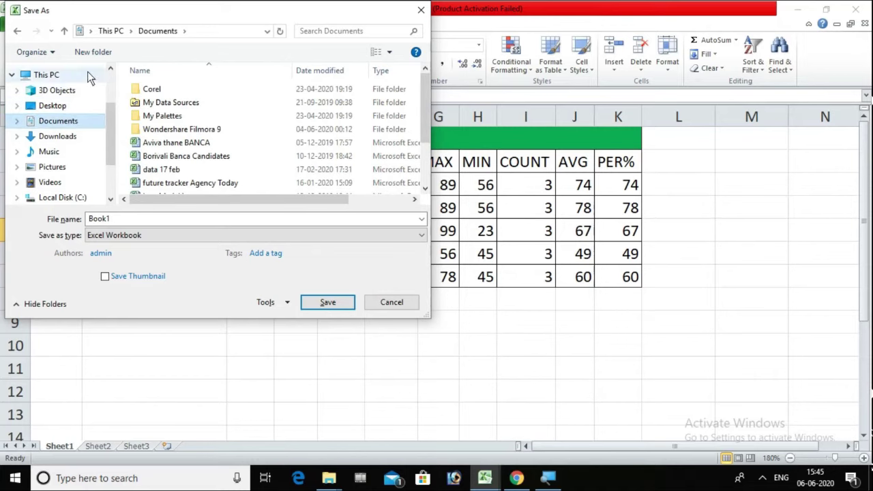
left_click(91, 30)
left_click(94, 32)
left_click(97, 34)
left_click(90, 31)
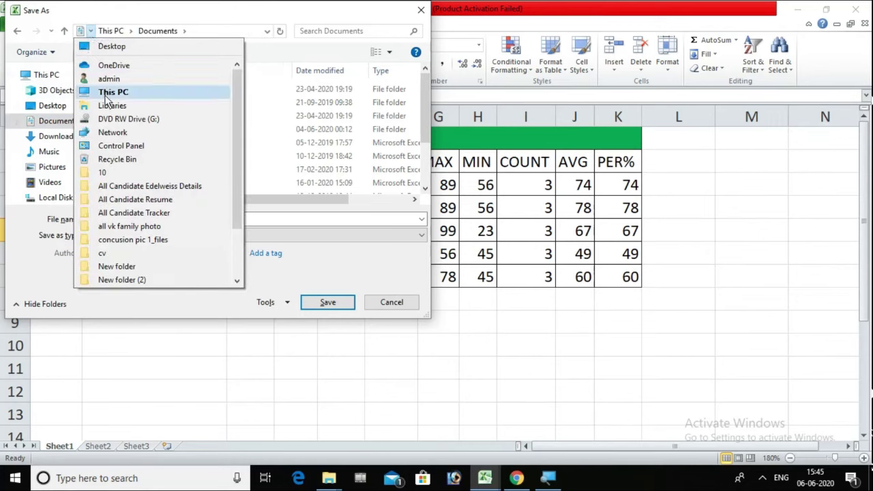
Pick the Desktop folder, replace Book1 with 'STUDENT MARKS SHEET' and save.
left_click(115, 51)
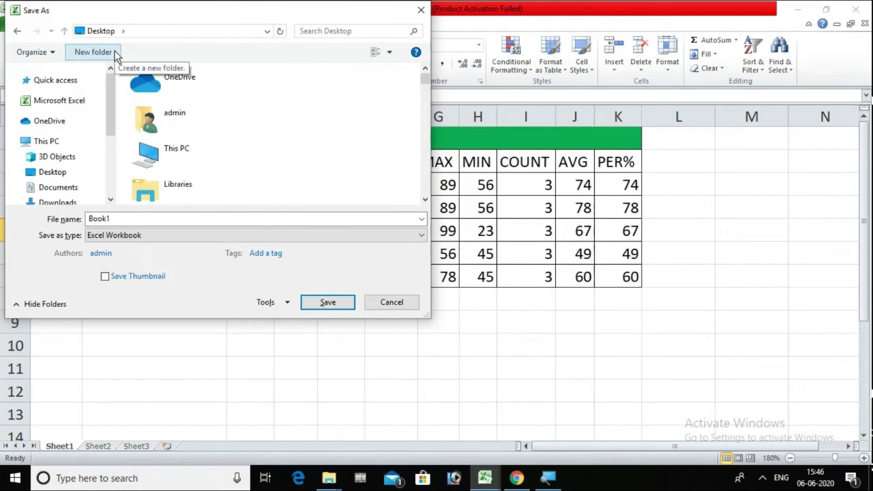
left_click(129, 219)
key("BackSpace")
type("STUDENT MARKS SHEET")
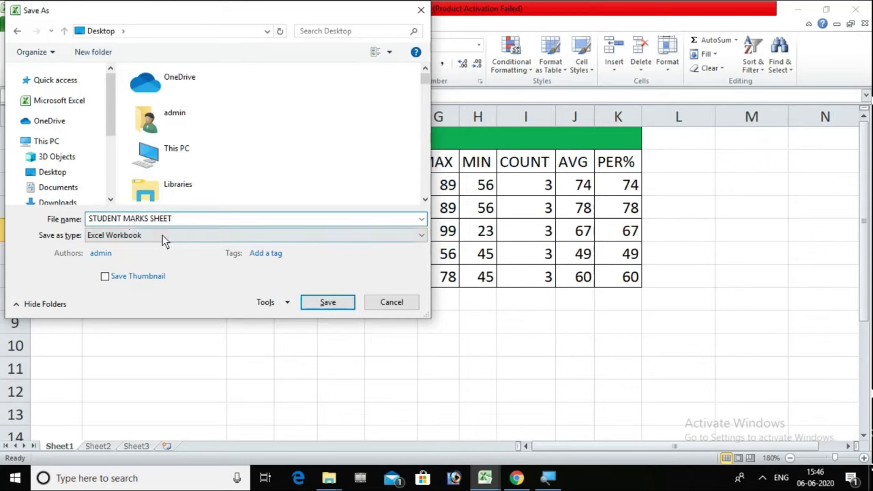
left_click(322, 304)
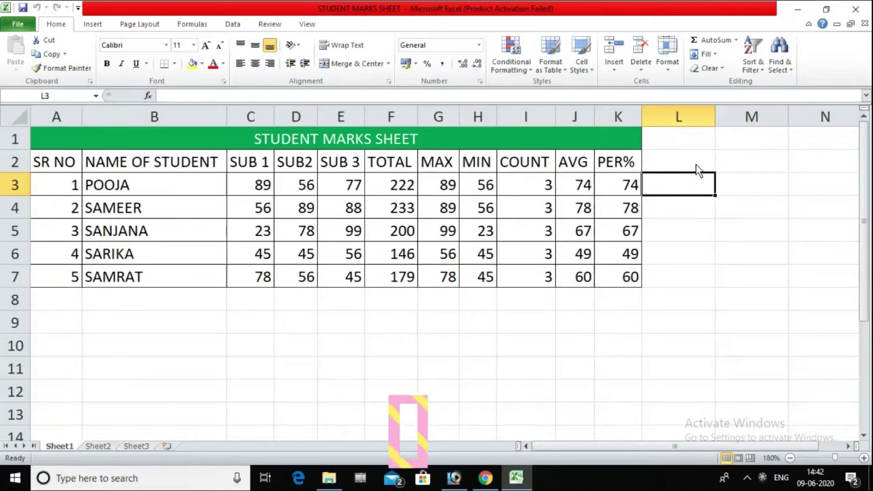
left_click(690, 165)
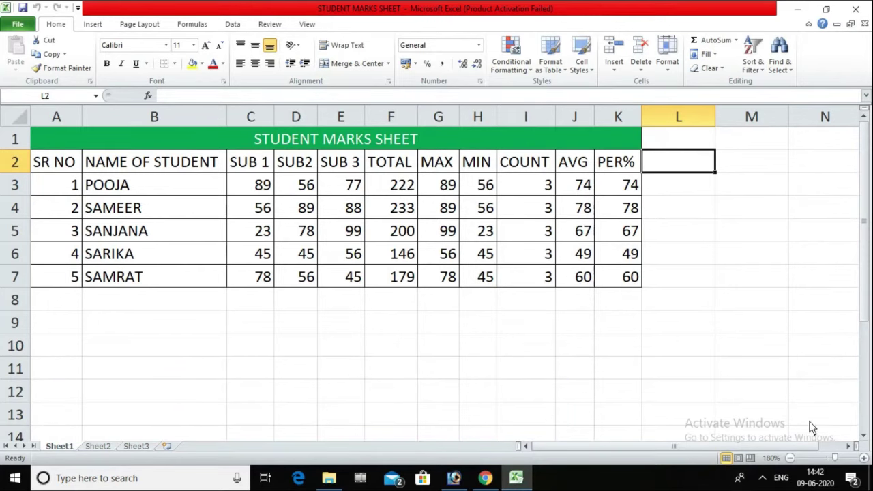
Enter the headings RESULT in L2 and GRADE in M2.
left_click(849, 447)
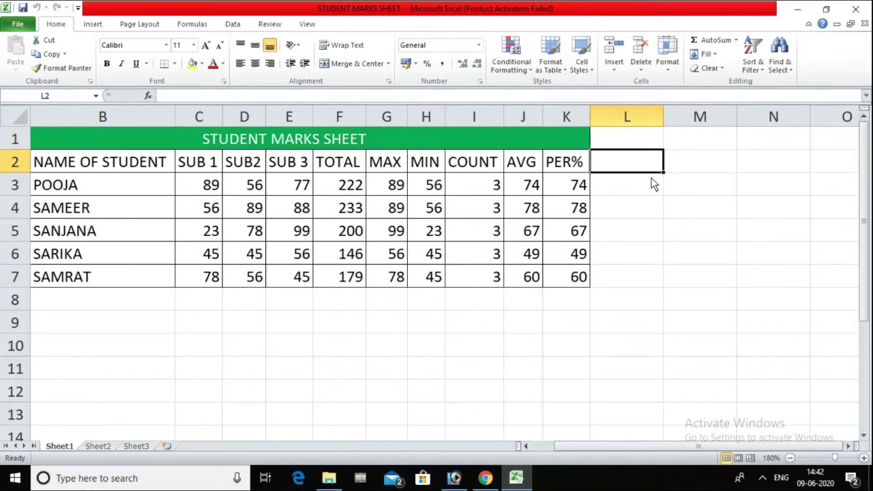
type("re")
key("BackSpace")
key("BackSpace")
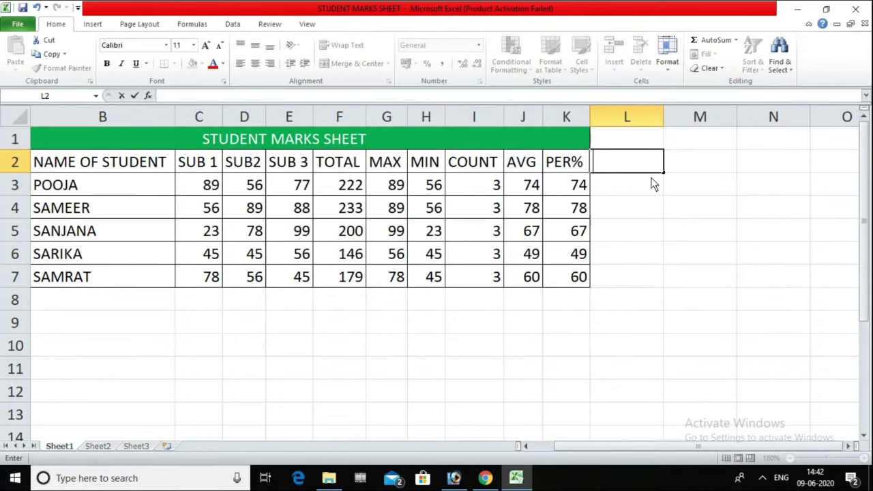
type("RESULT")
key("Tab")
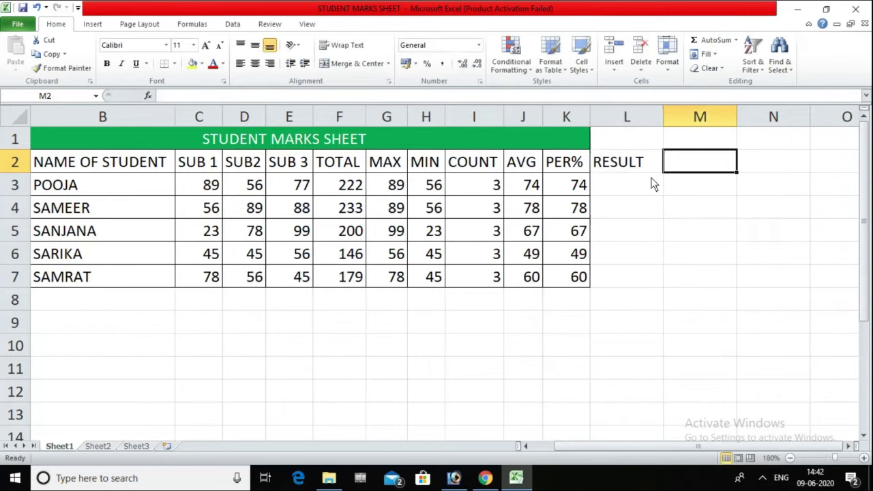
type("GRADE")
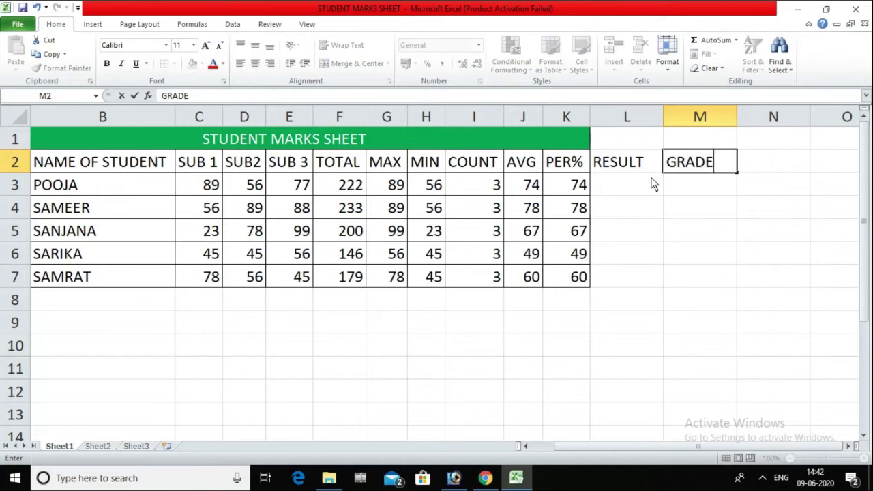
key("Tab")
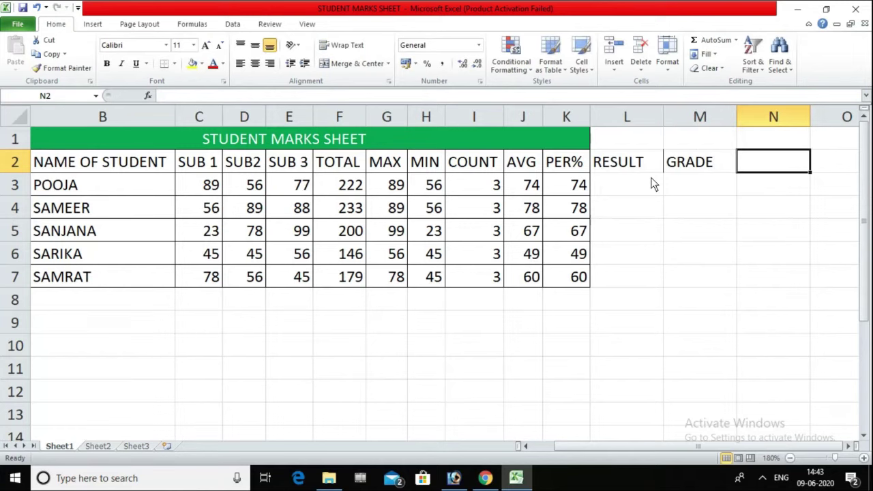
Select the first student's RESULT cell L3, noting the SUB 1–3 marks it will test.
left_click(632, 191)
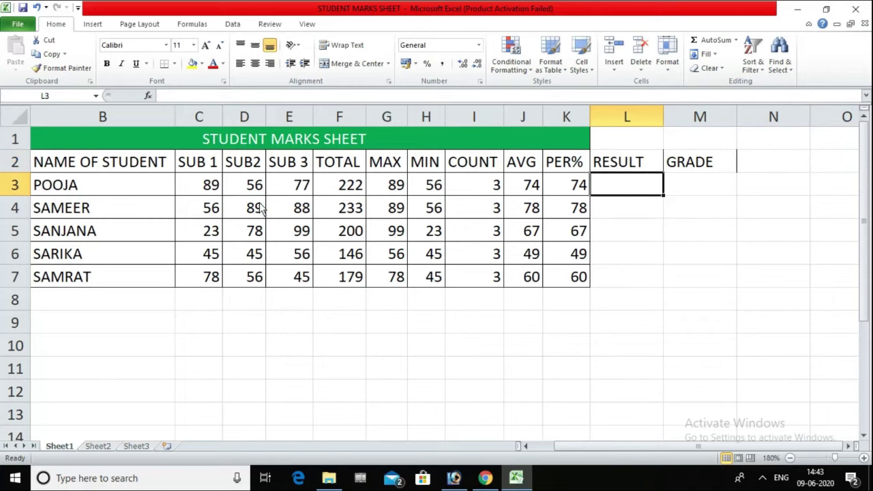
left_click(197, 186)
left_click(253, 187)
left_click(273, 186)
left_click(622, 180)
Enter the criteria key below the table: FAIL beside <35 and PASS beside >=35.
left_click(609, 322)
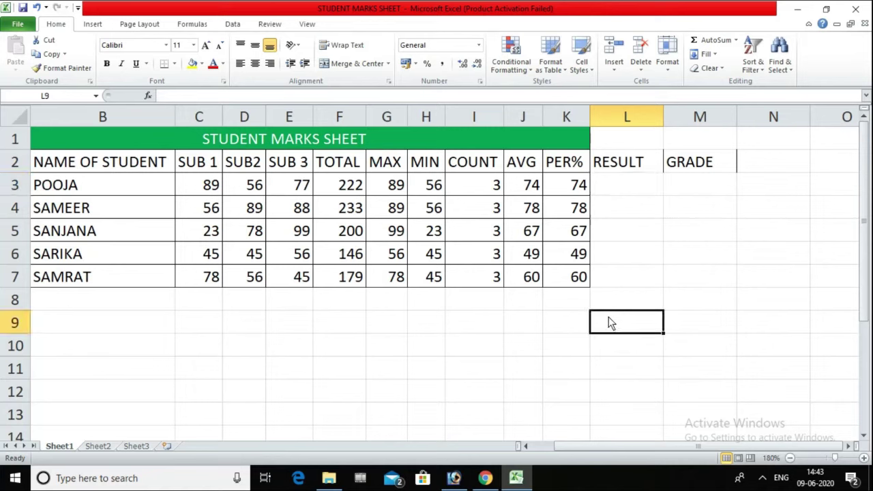
type("<35")
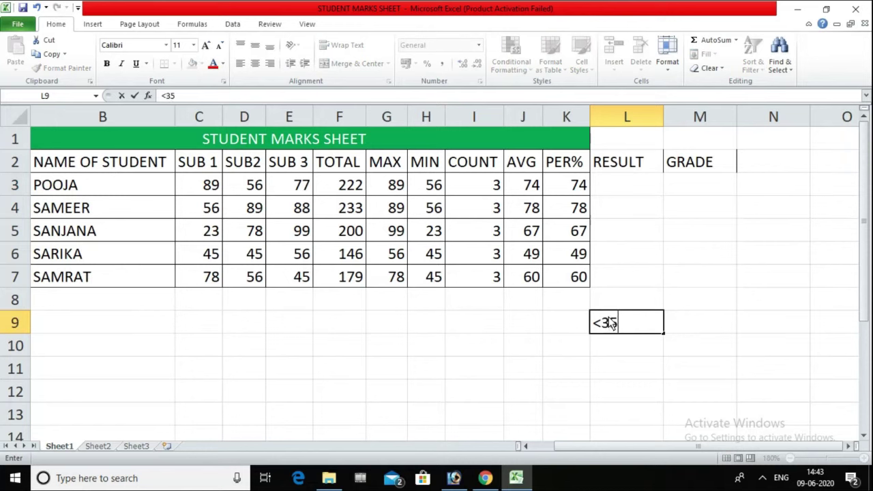
key("Return")
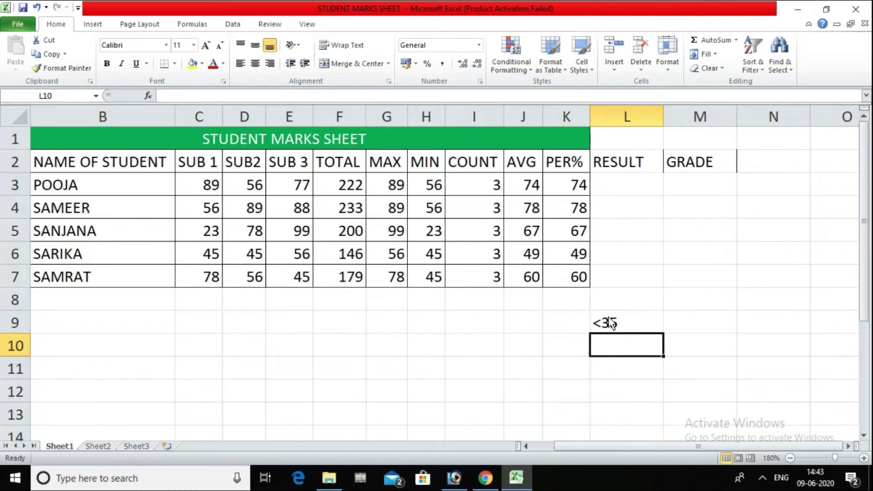
key("Left")
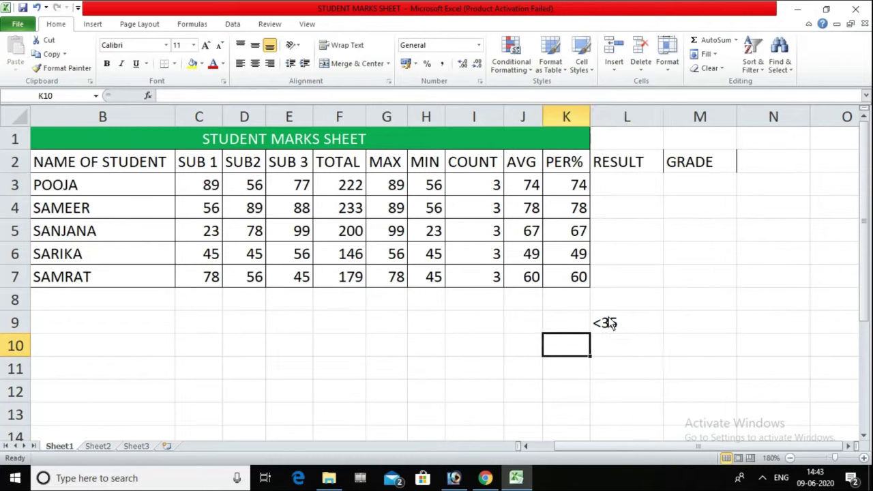
key("Up")
type("FAIL")
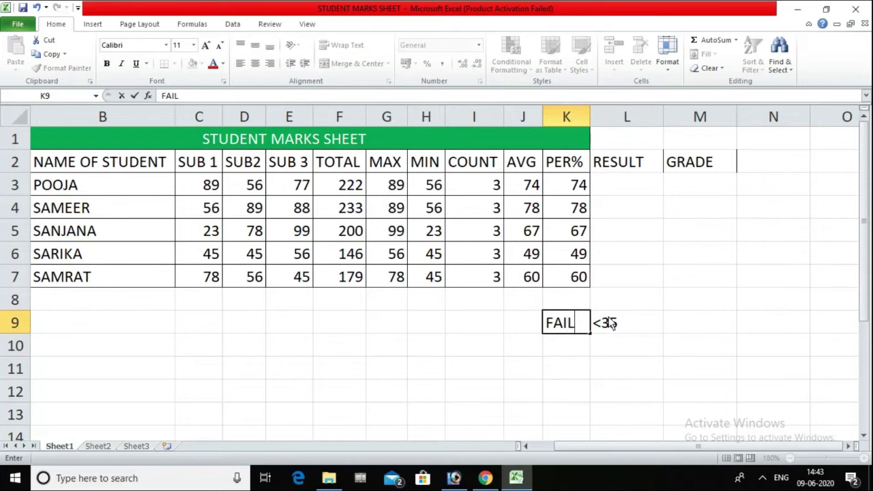
key("Return")
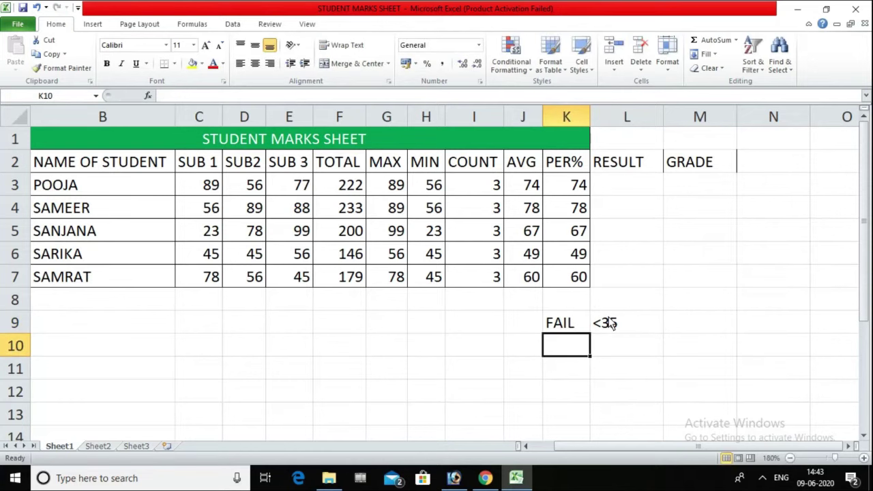
type("PASS")
key("Tab")
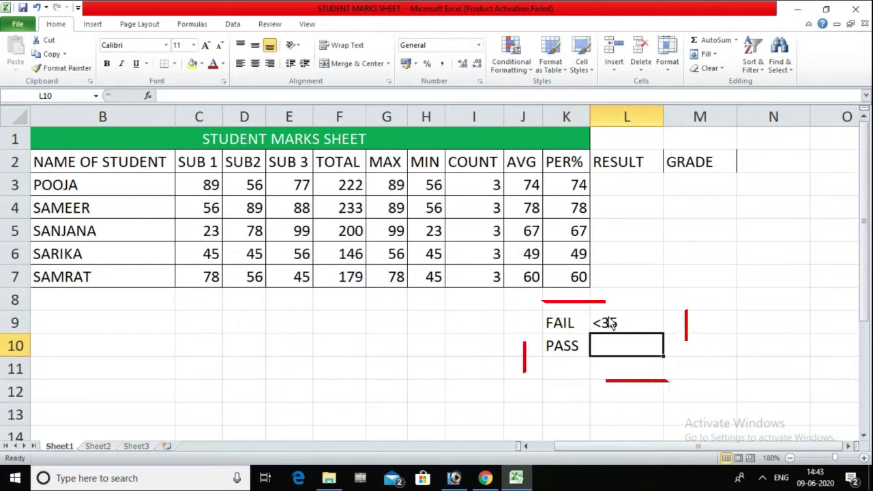
type(">=")
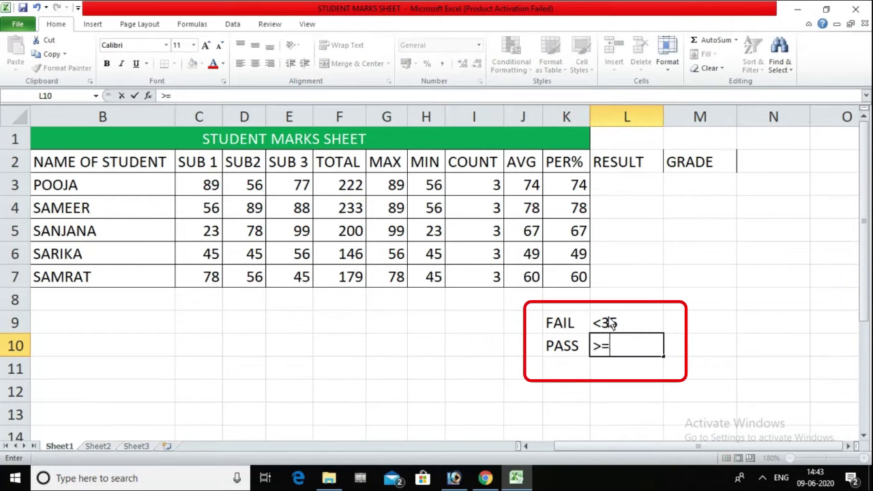
type("35")
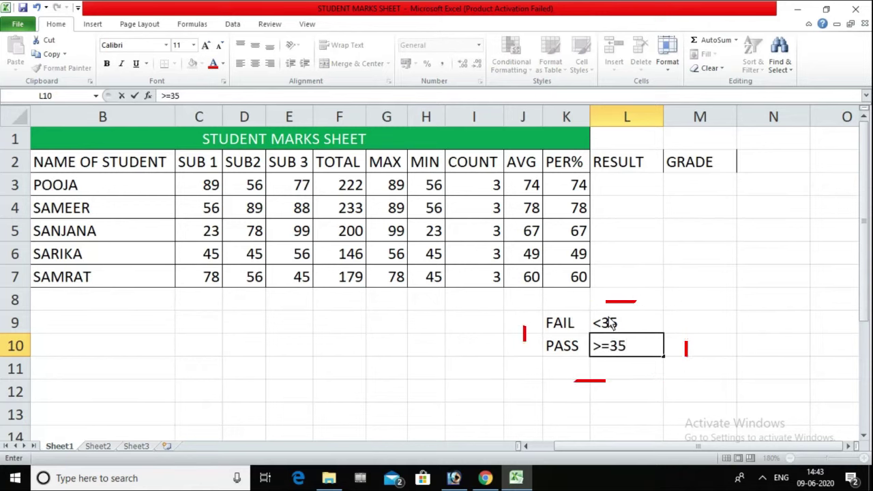
key("Return")
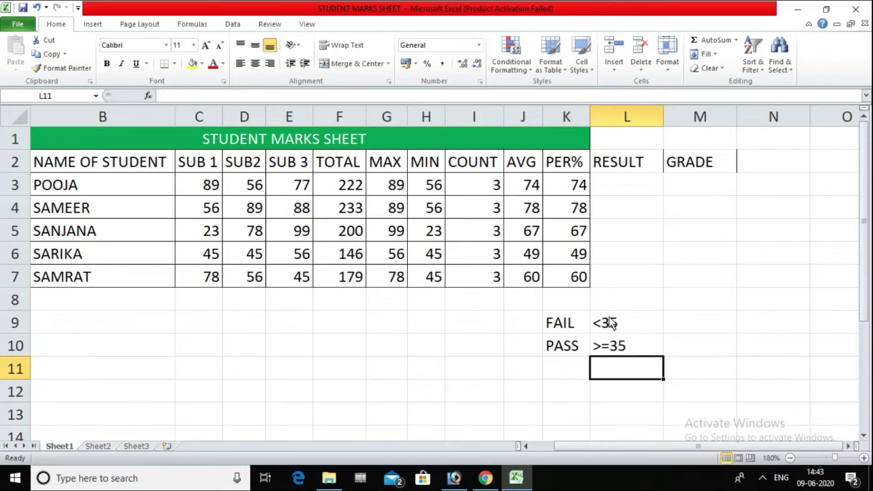
left_click(611, 325)
Enter =IF(OR(C3<35,D3<35,E3<35),"FAIL","PASS") in L3 for the first student's RESULT.
left_click(613, 192)
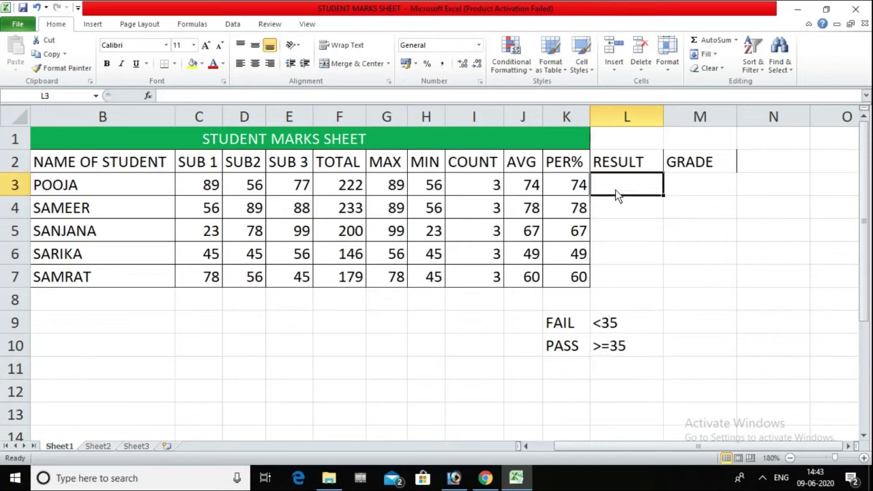
type("=")
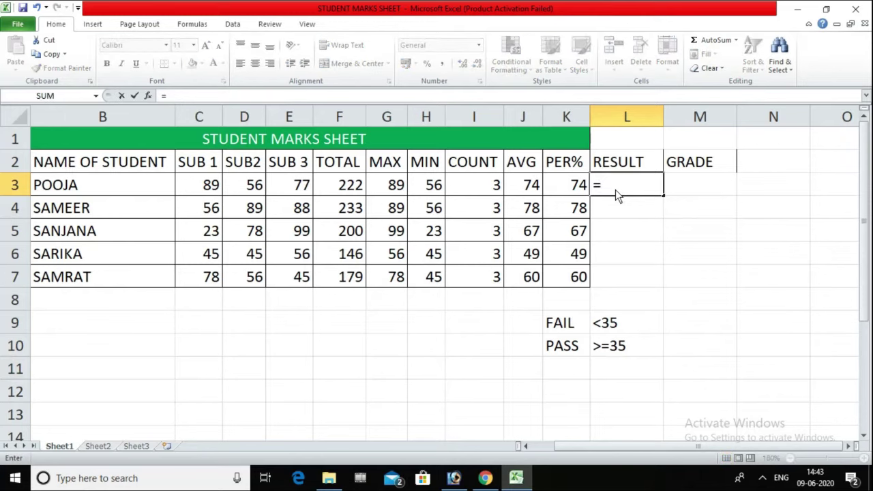
type("IF(")
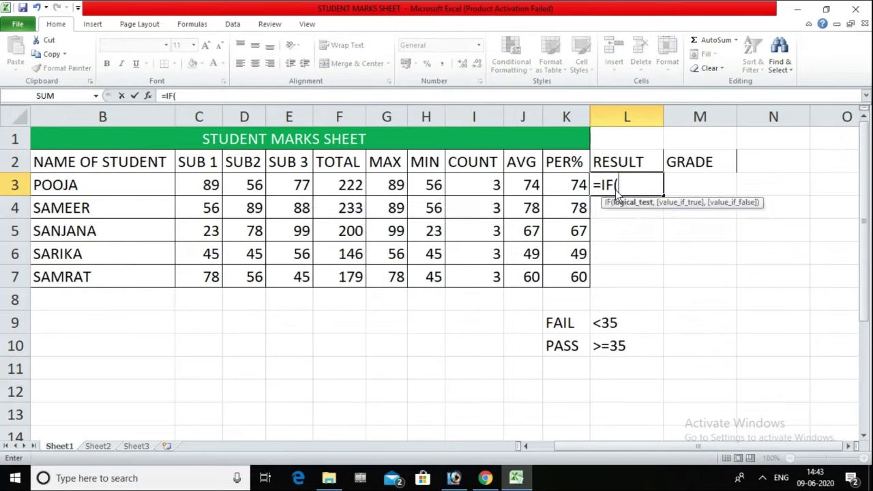
type("OR")
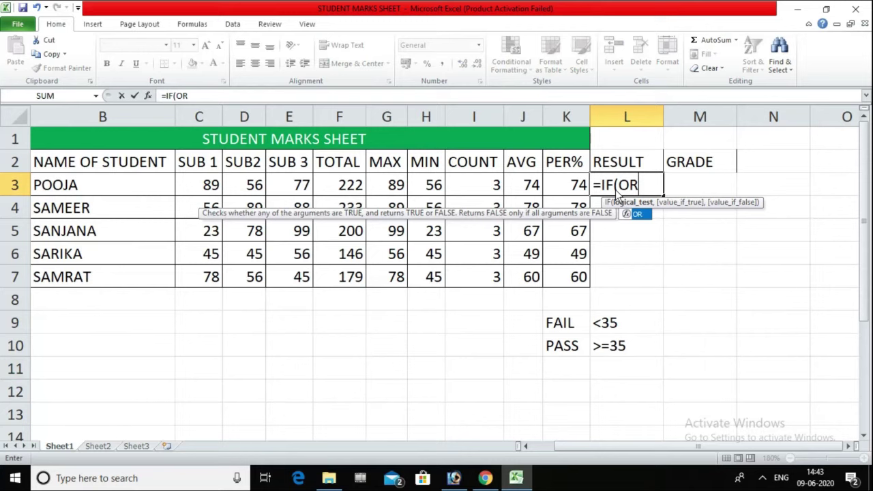
type("(")
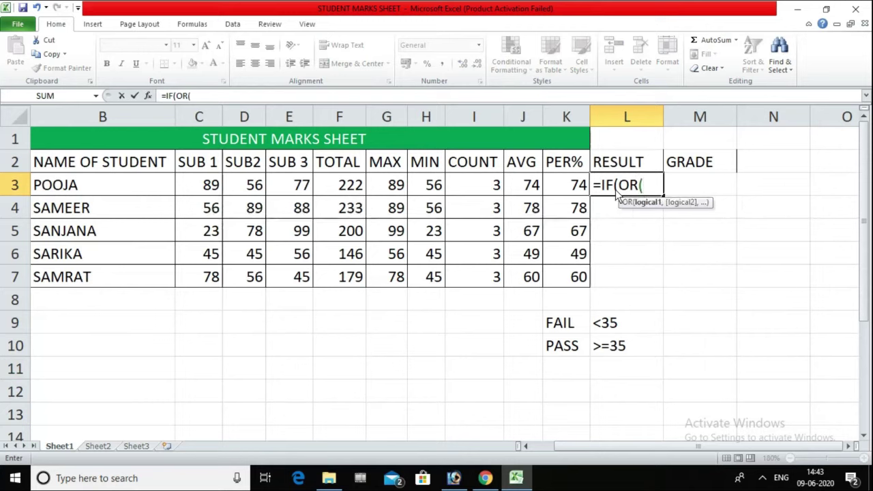
left_click(196, 189)
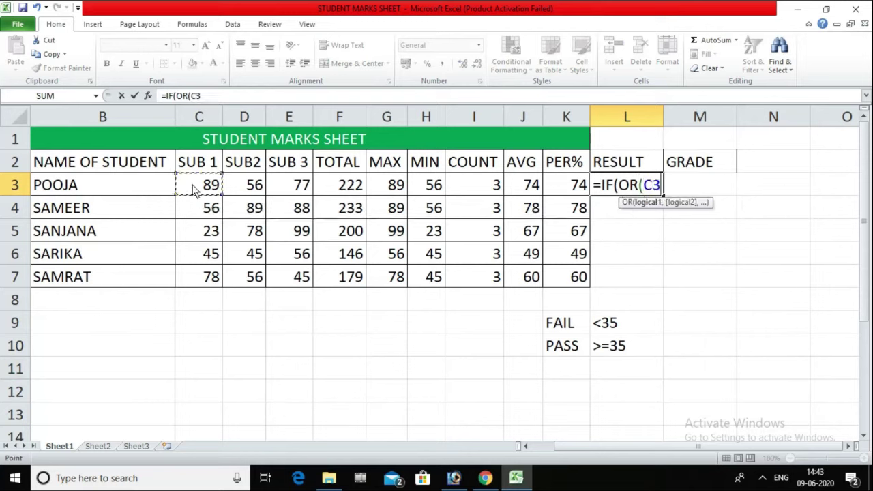
type("<35,")
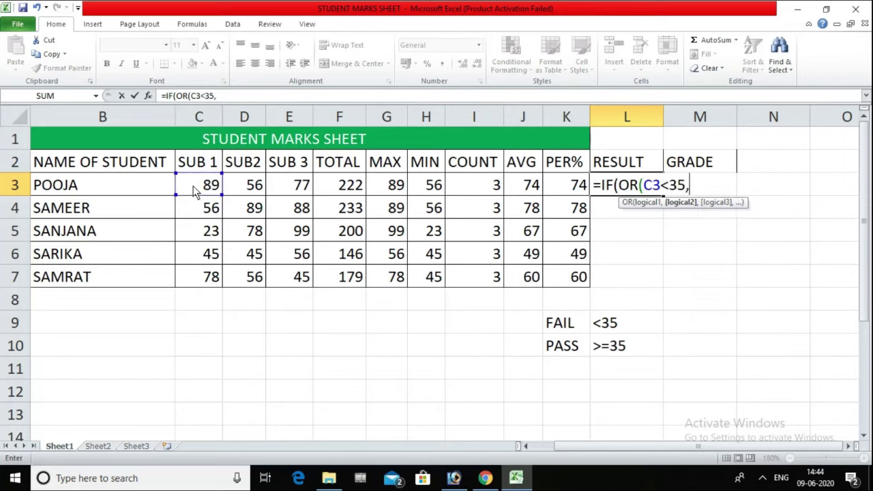
left_click(253, 190)
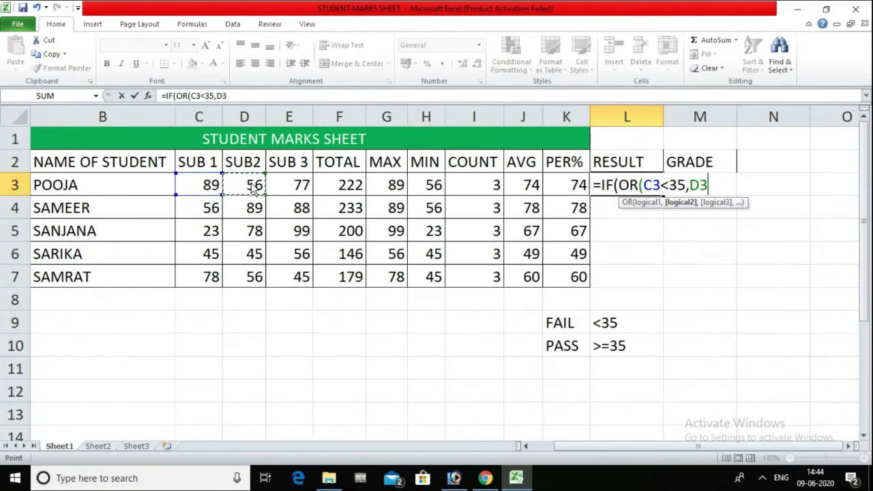
type("<35,")
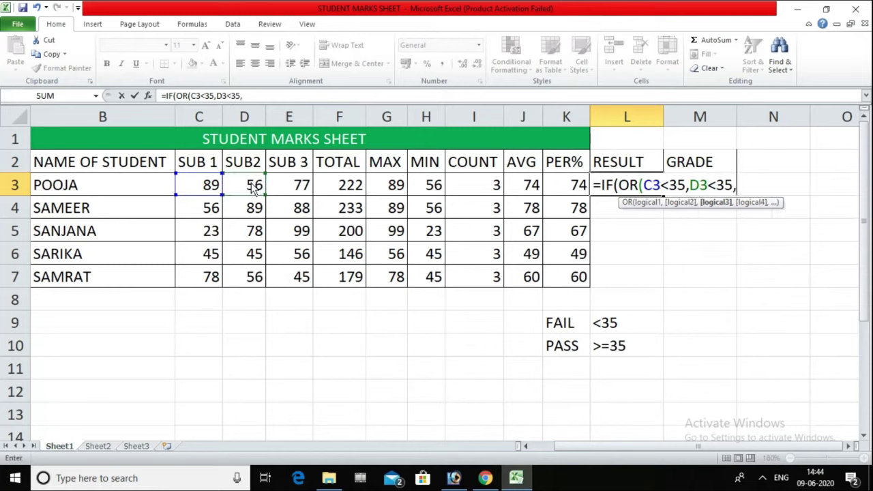
left_click(286, 190)
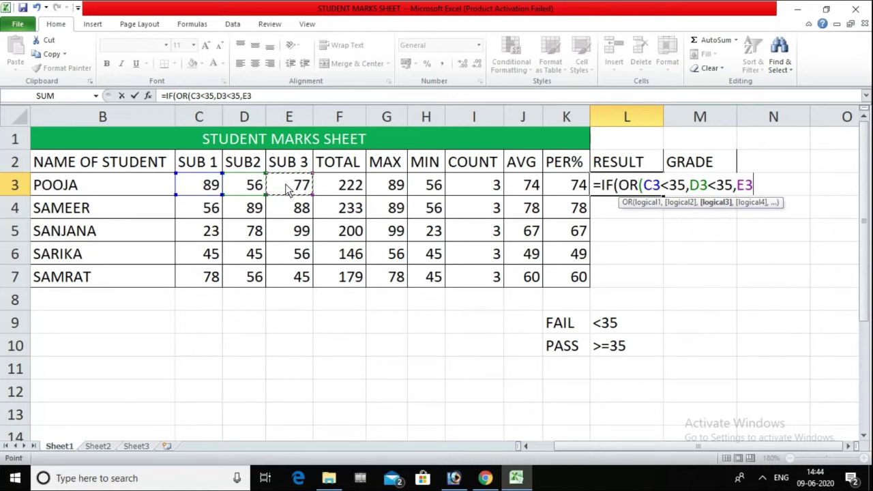
type("<")
type("35")
type(")")
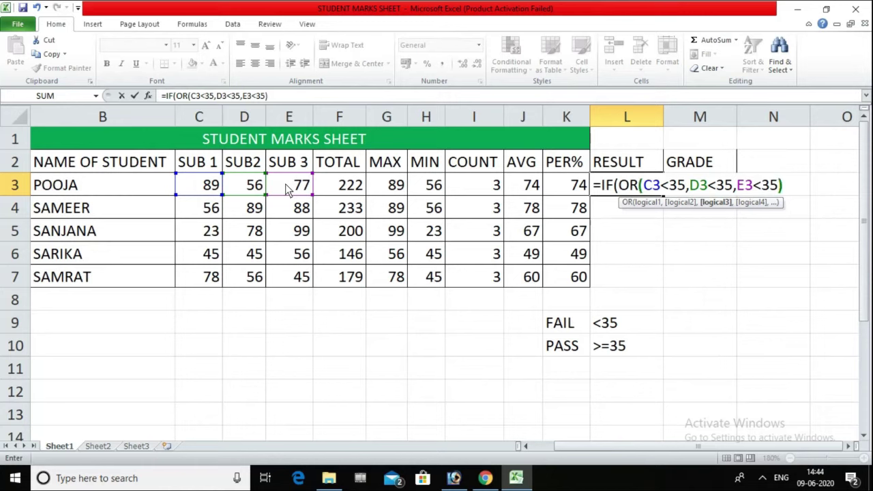
type(",\"")
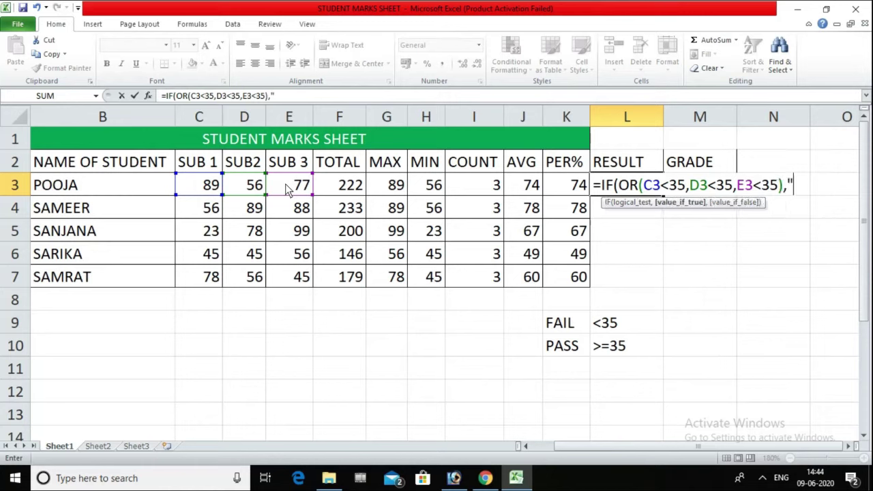
type("FAIL")
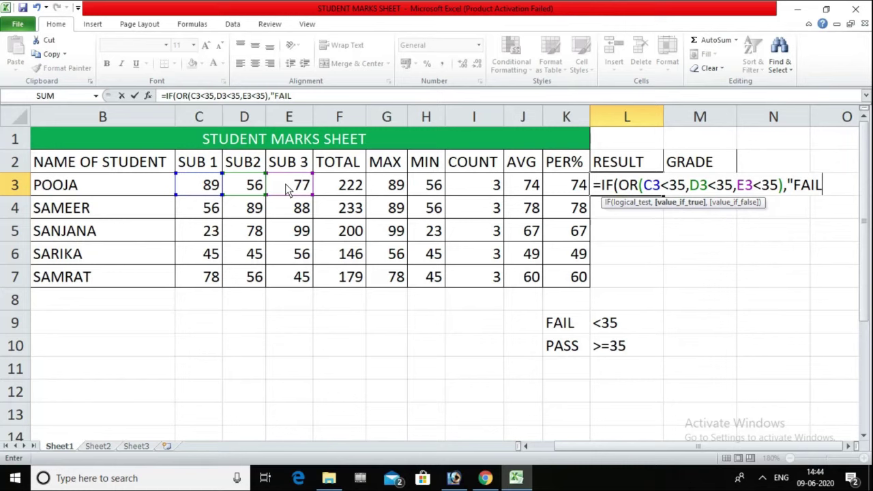
type("\",\"PASS")
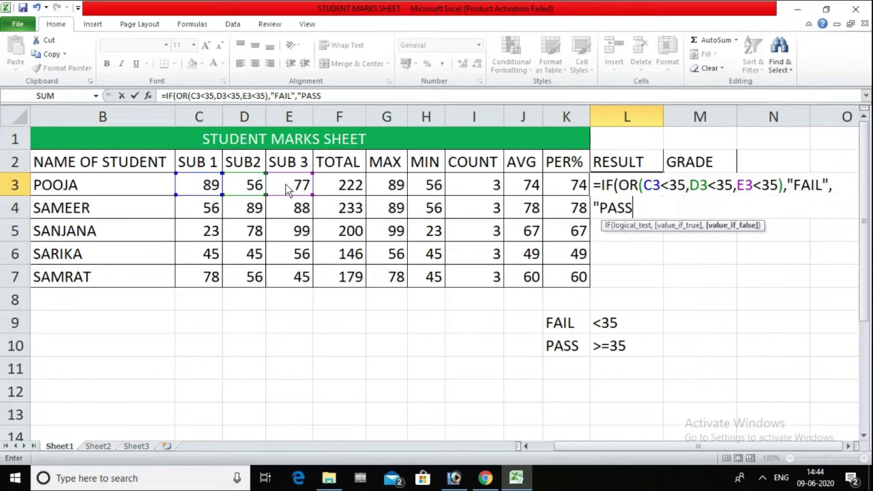
type("\")")
key("Return")
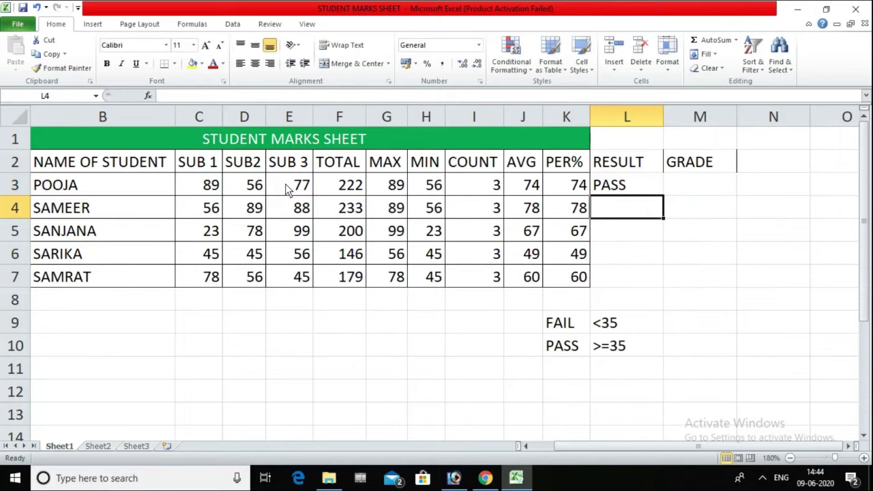
Fill the L3 pass/fail formula down to L7 for all five students.
left_click(613, 186)
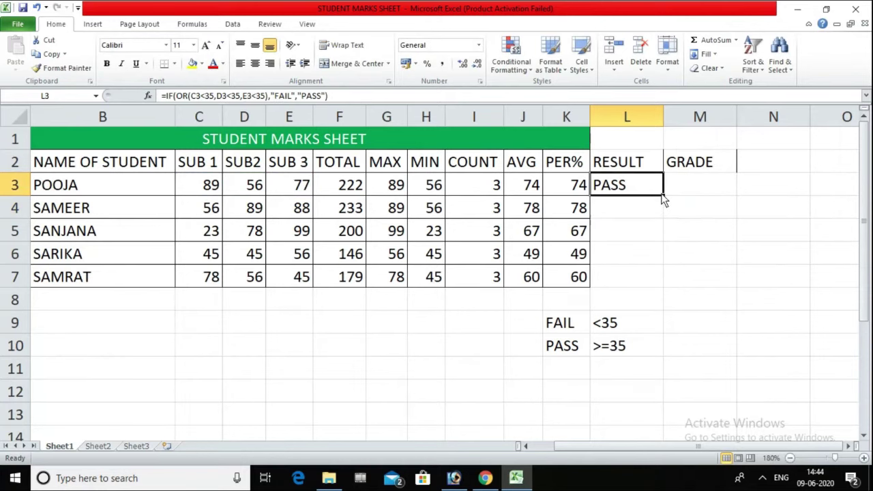
left_click_drag(663, 196, 667, 287)
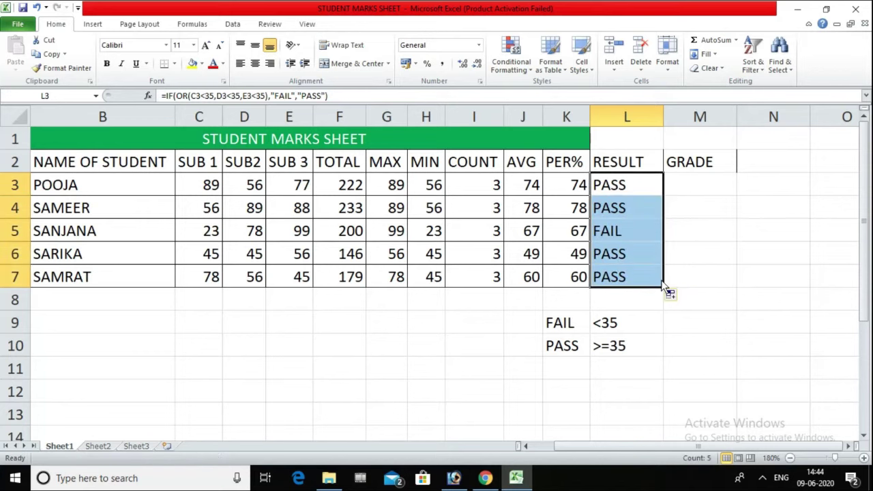
key("ctrl+z")
left_click_drag(635, 189, 627, 270)
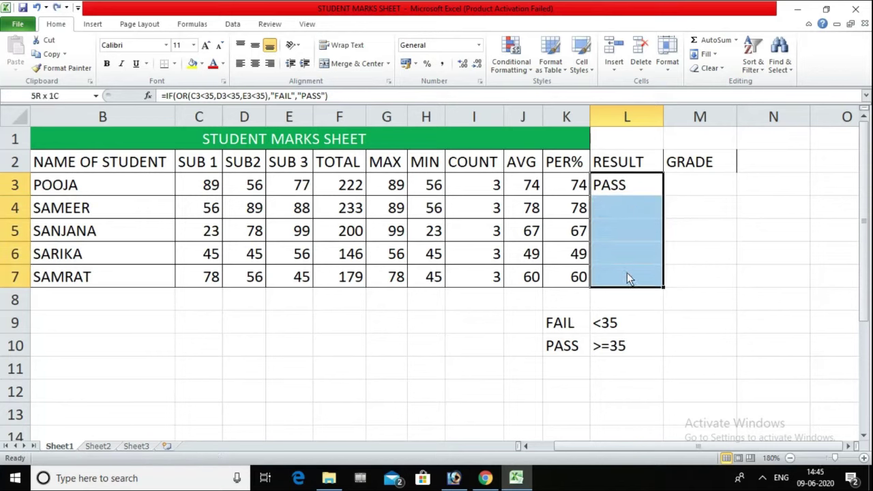
key("ctrl+d")
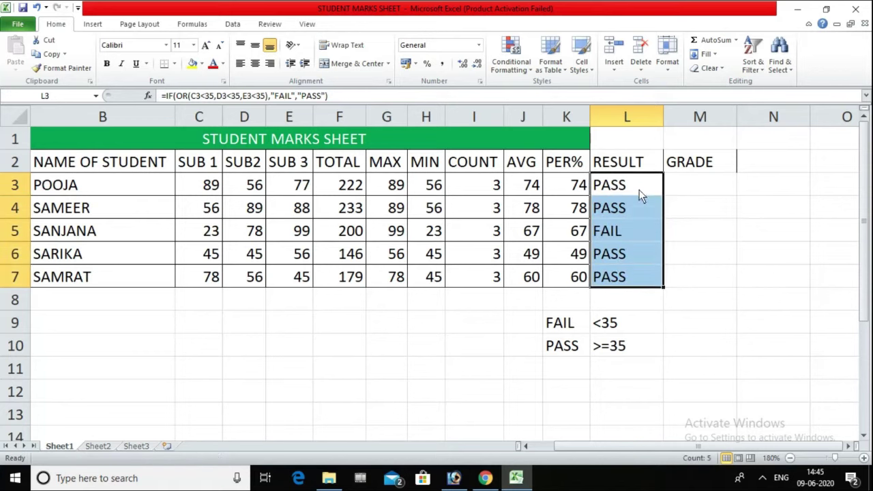
left_click(639, 189)
double_click(665, 196)
left_click(641, 191)
double_click(639, 190)
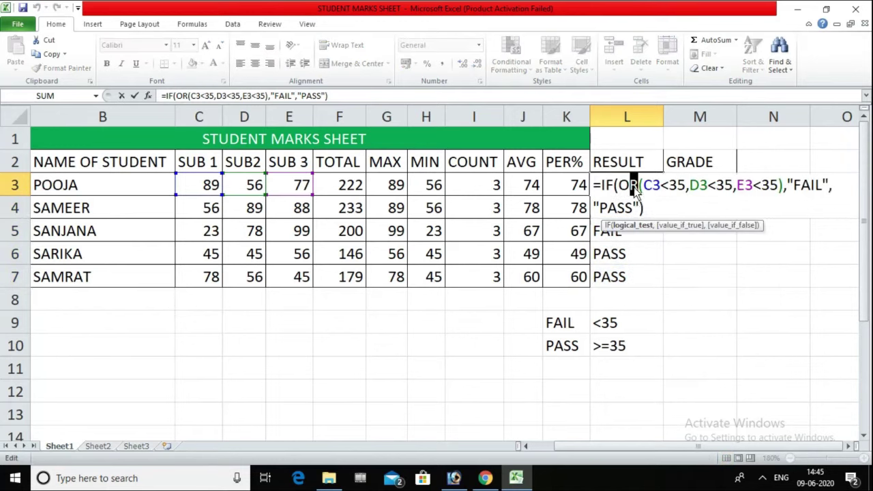
key("Return")
left_click(632, 190)
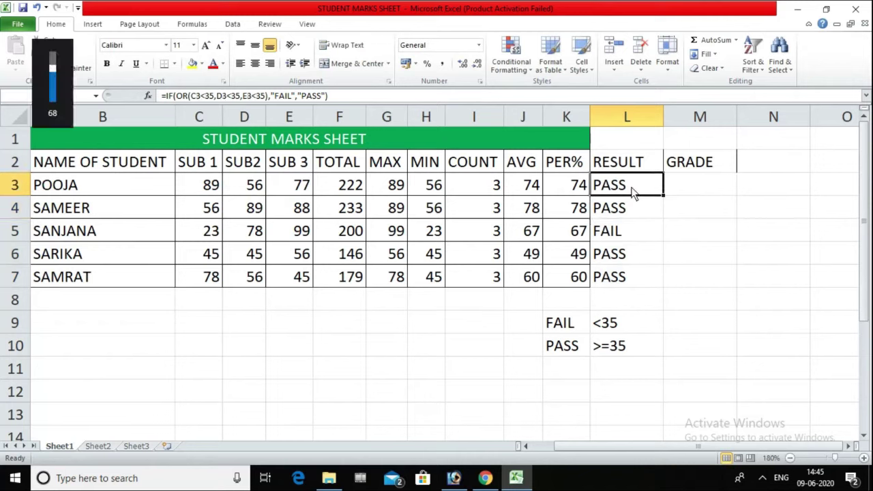
left_click(646, 227)
left_click(632, 192)
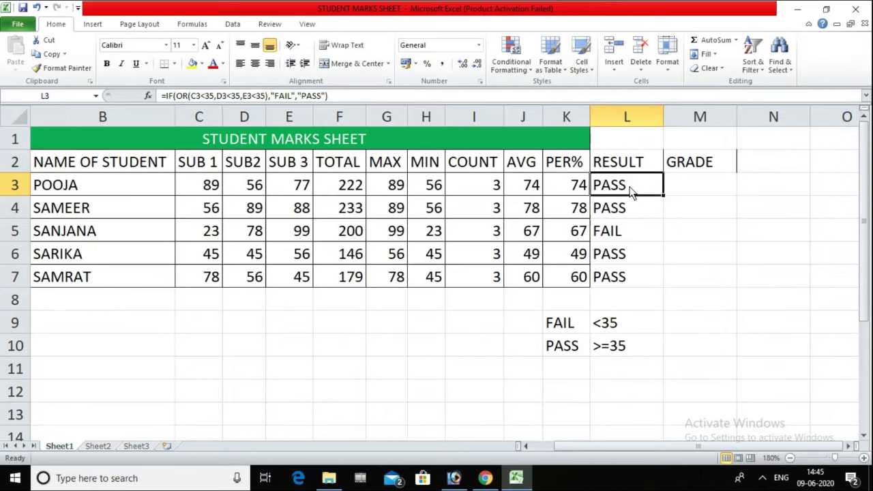
double_click(632, 192)
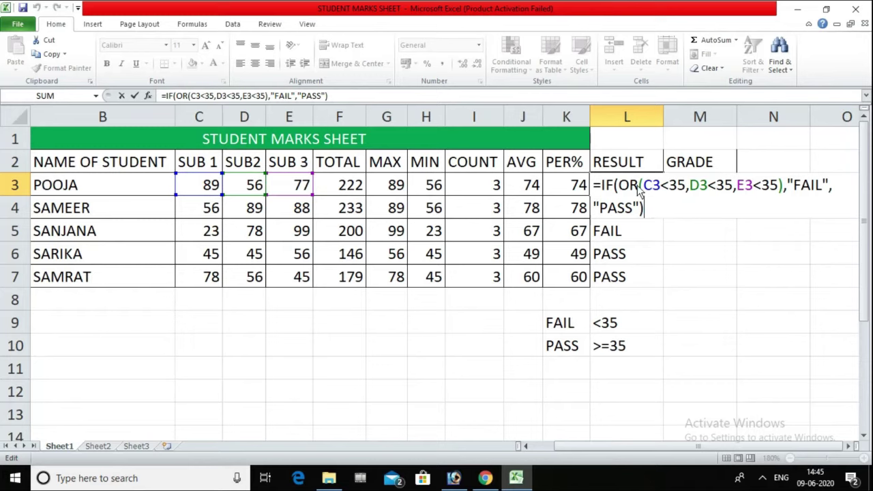
left_click(639, 186)
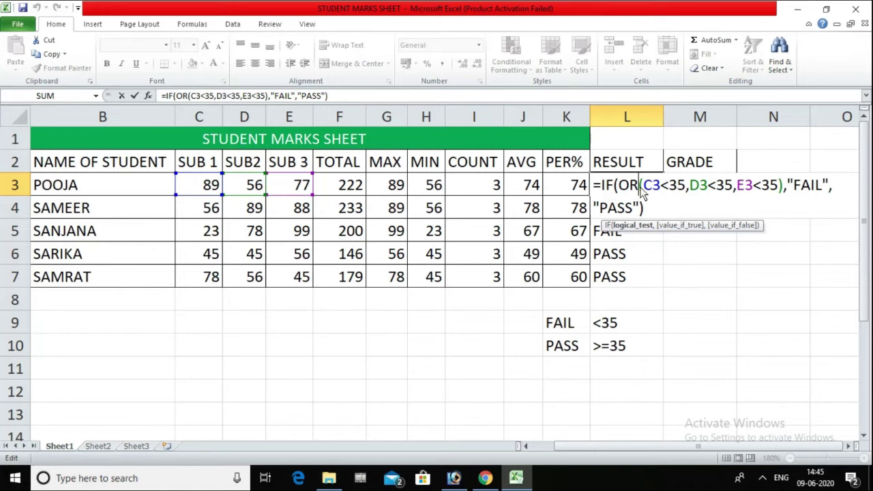
key("Right")
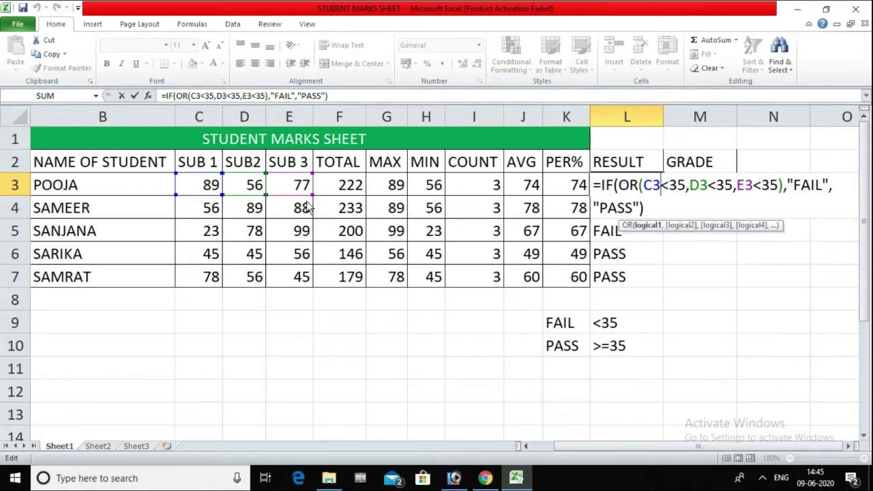
left_click(811, 187)
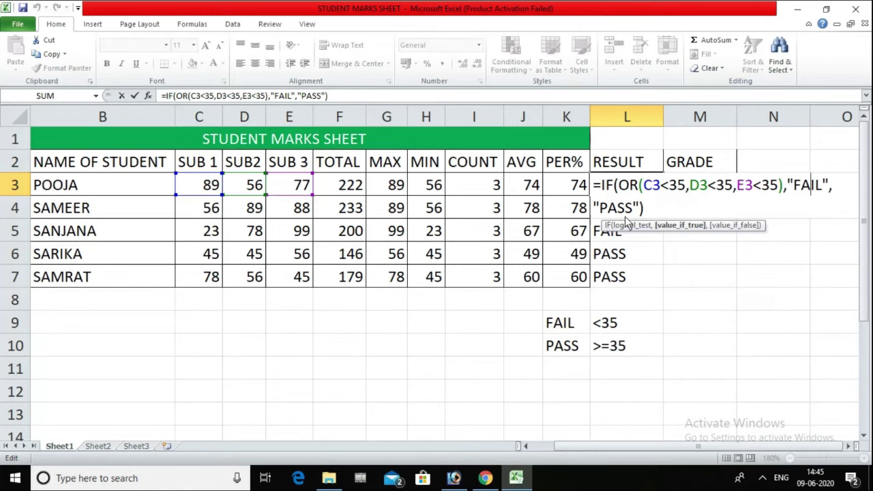
key("Return")
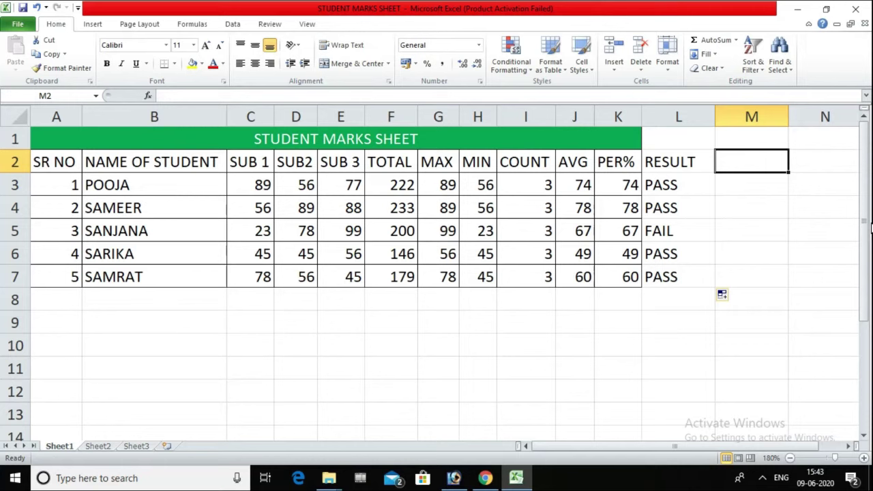
Type the GRADE heading in M2 and start M3 with =IF(L3="NO GRADE","FAIL",.
type("GRA")
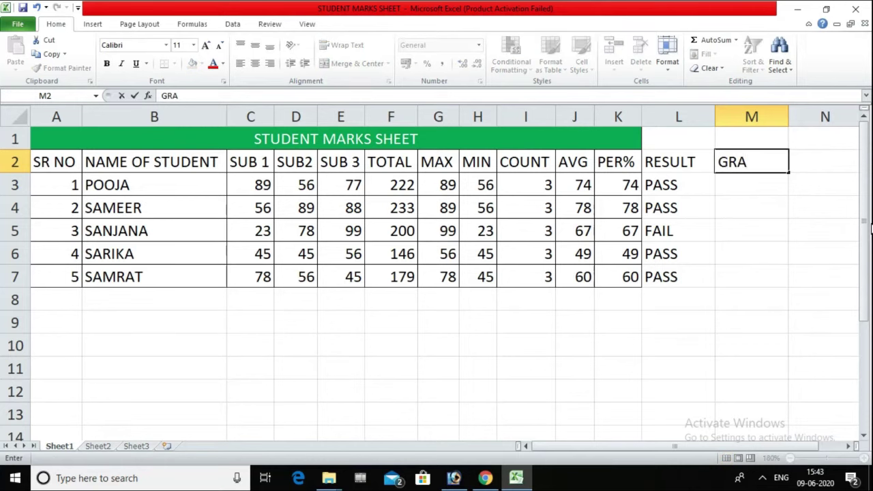
type("DE")
key("Return")
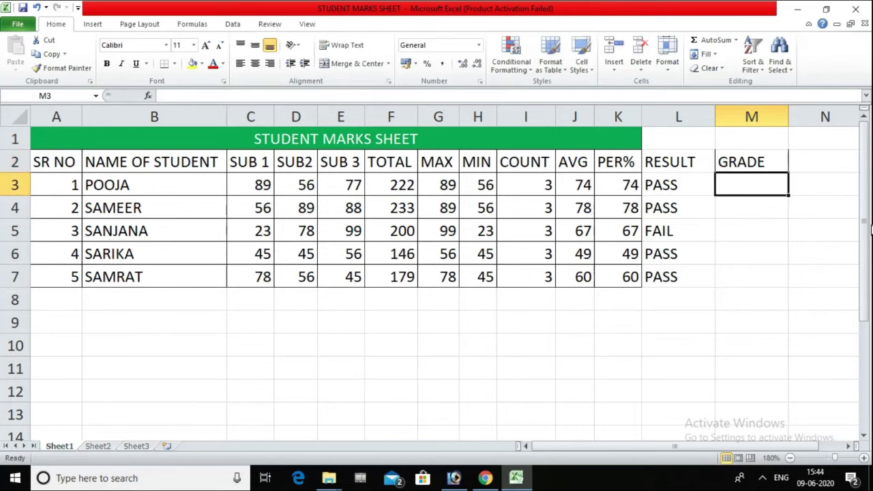
type("=IF")
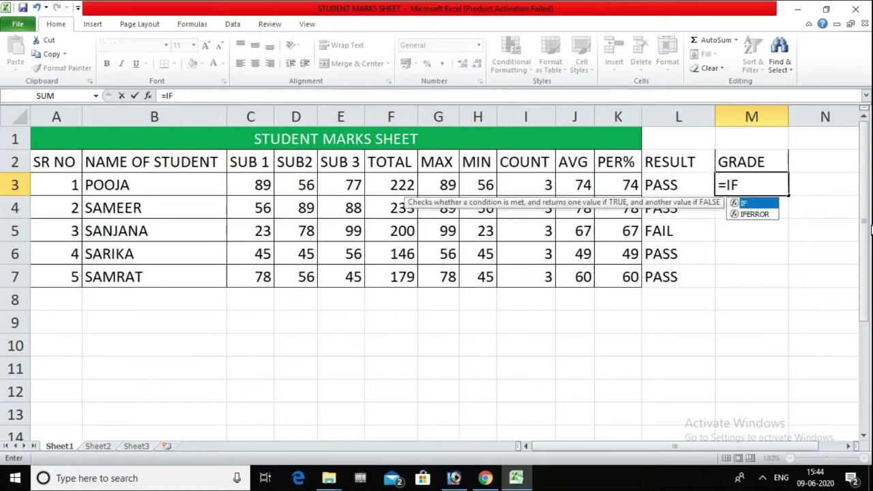
type("(")
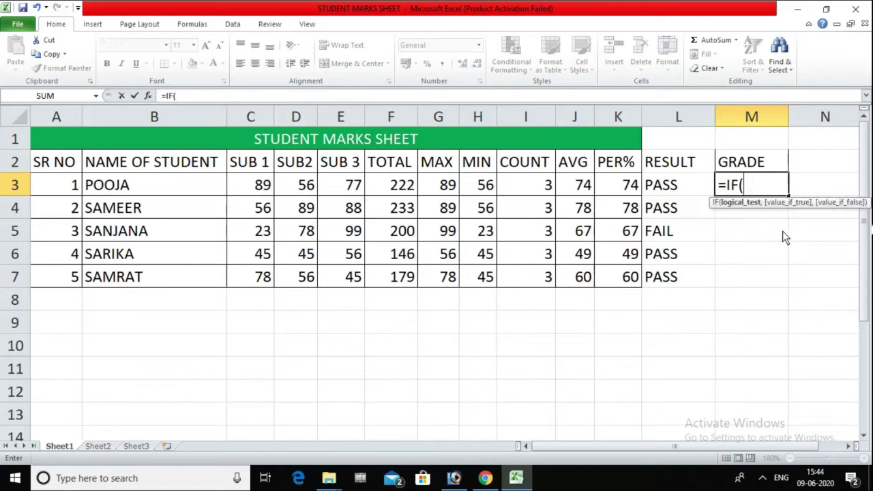
left_click(661, 191)
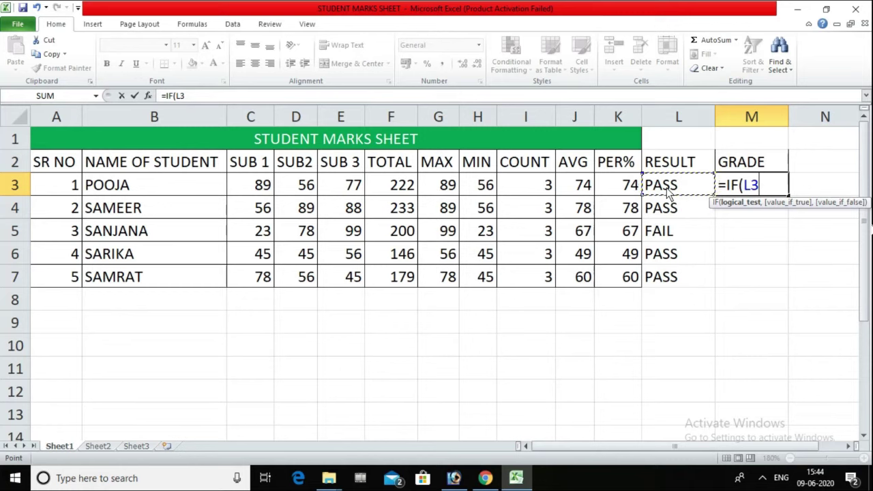
type("=")
type("\"NO GRADE")
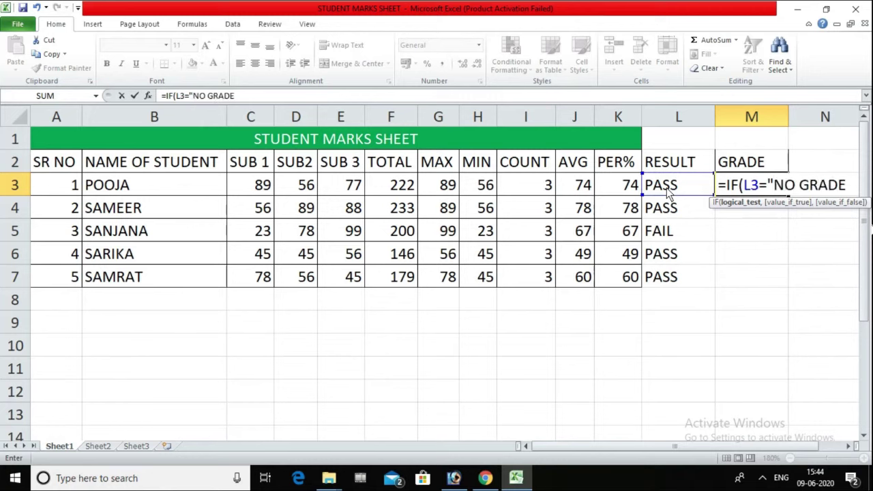
type("\",")
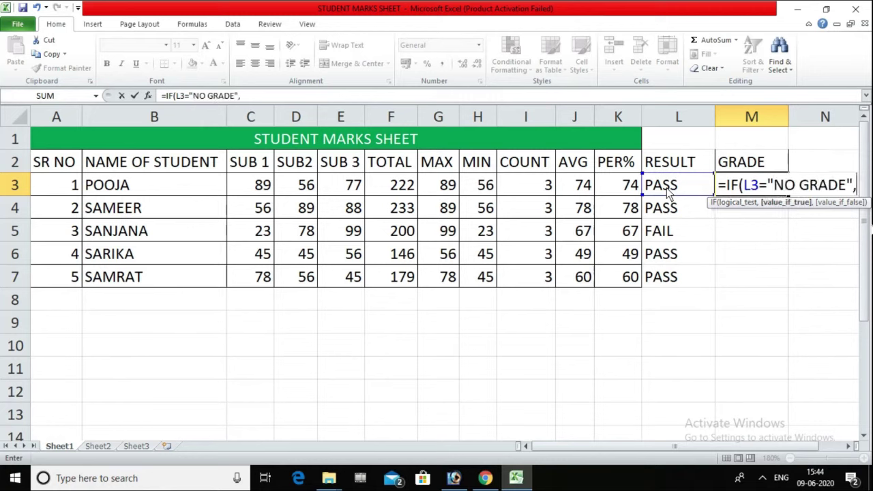
type("\"FAIL")
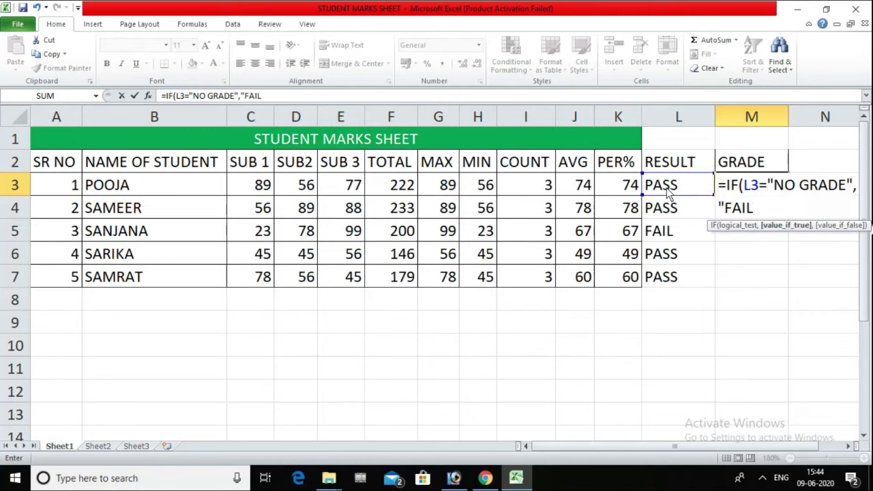
type("\",")
left_click(849, 446)
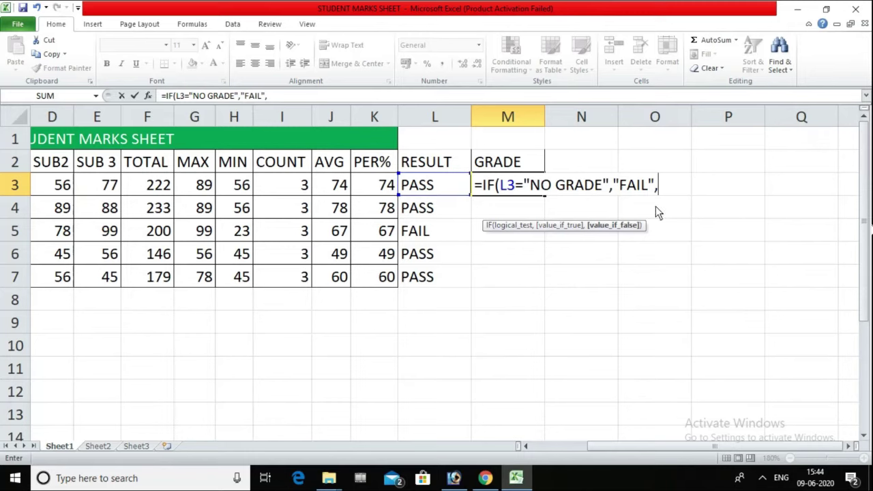
On a new formula line, add the nested test IF(K3>90,"A++", to M3's grade formula.
key("alt+Return")
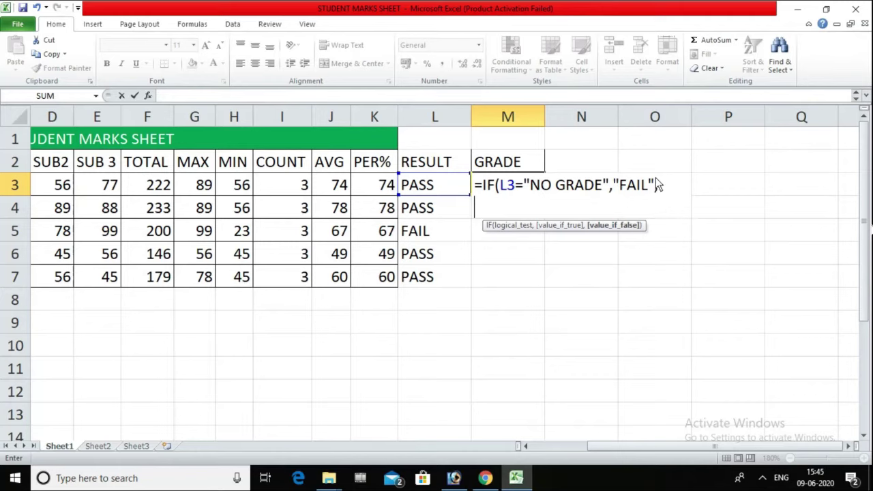
type("IF(")
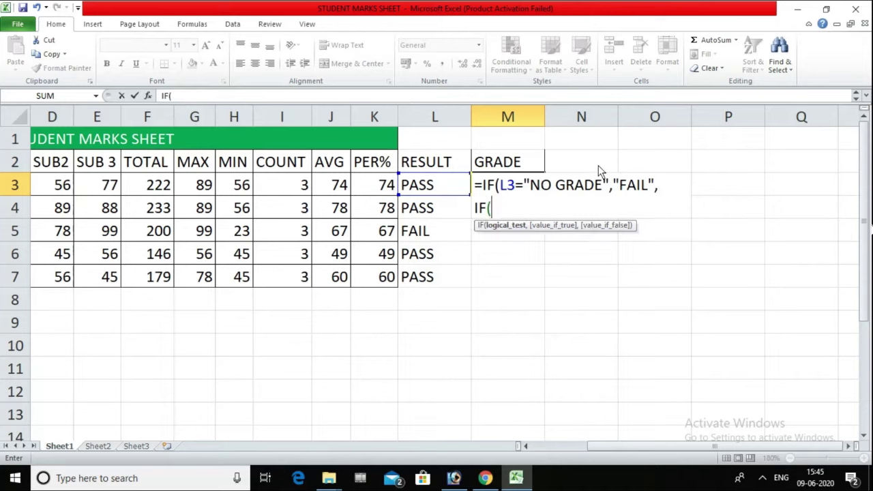
left_click(387, 193)
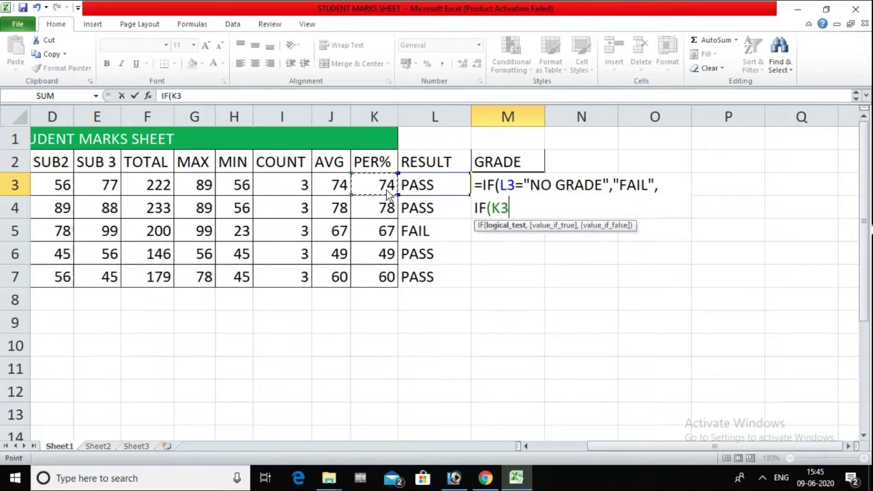
type(">")
type("90,\"")
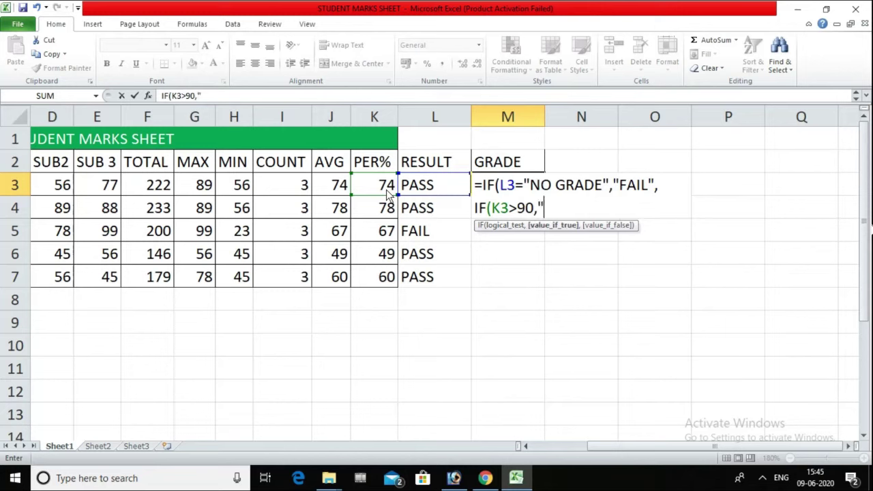
type("A++")
type("\"")
type(",")
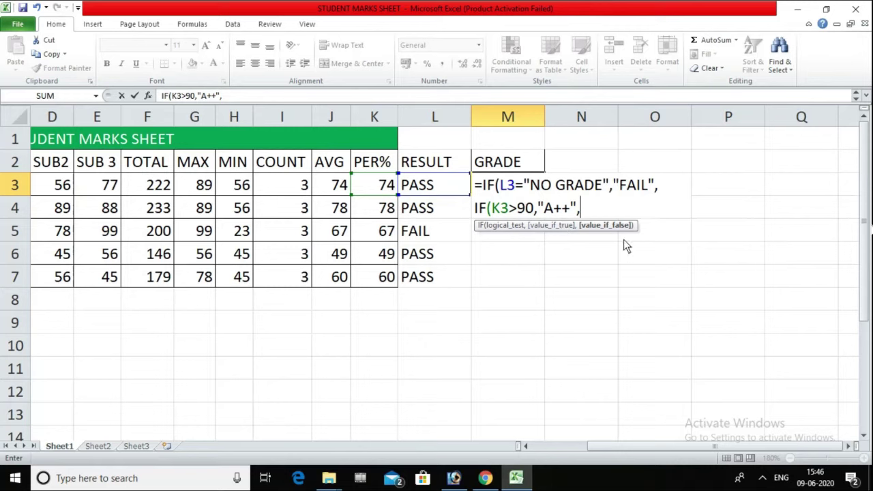
On a new line of M3's grade formula, add the clause IF(K3>75,"A+",.
key("alt+Return")
type("IF")
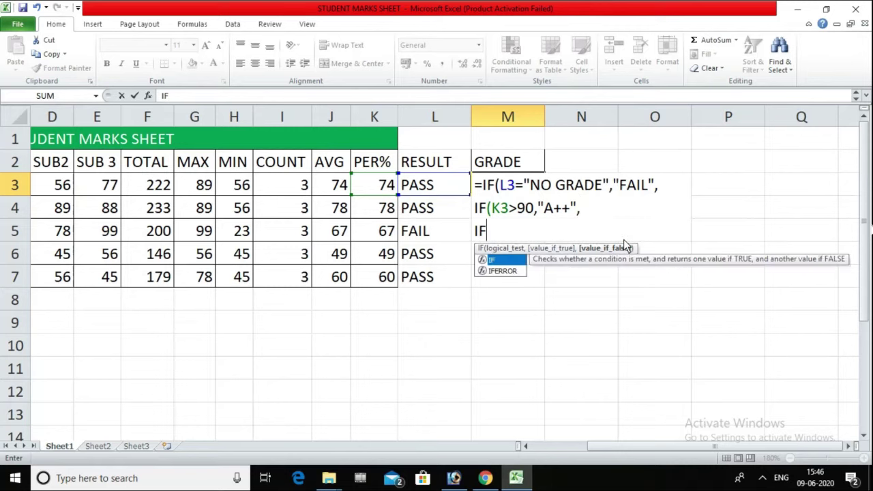
type("(")
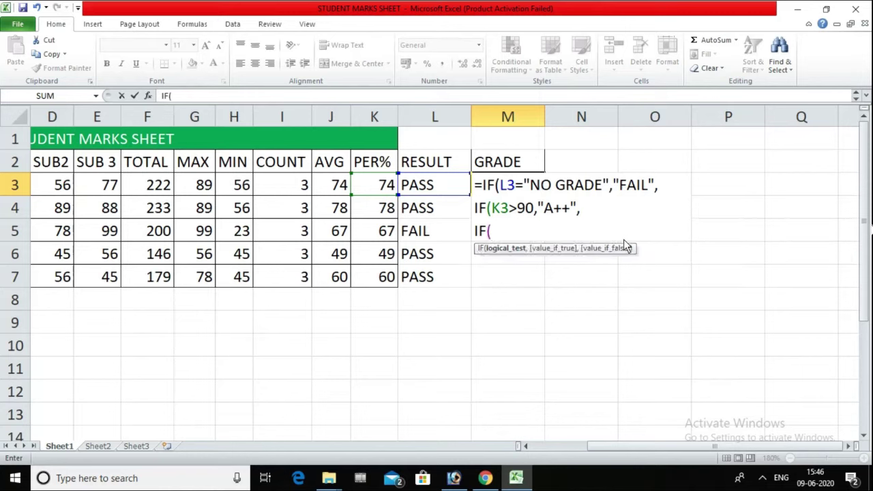
left_click(379, 189)
type(">")
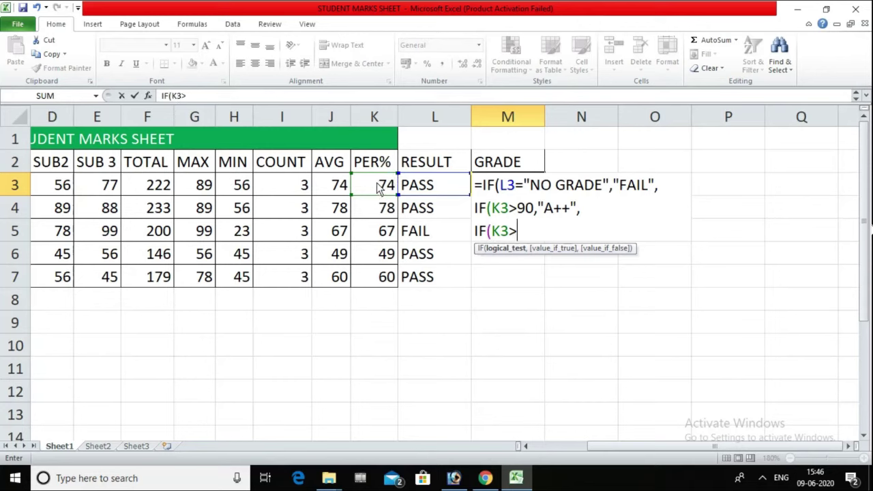
type("75,\"")
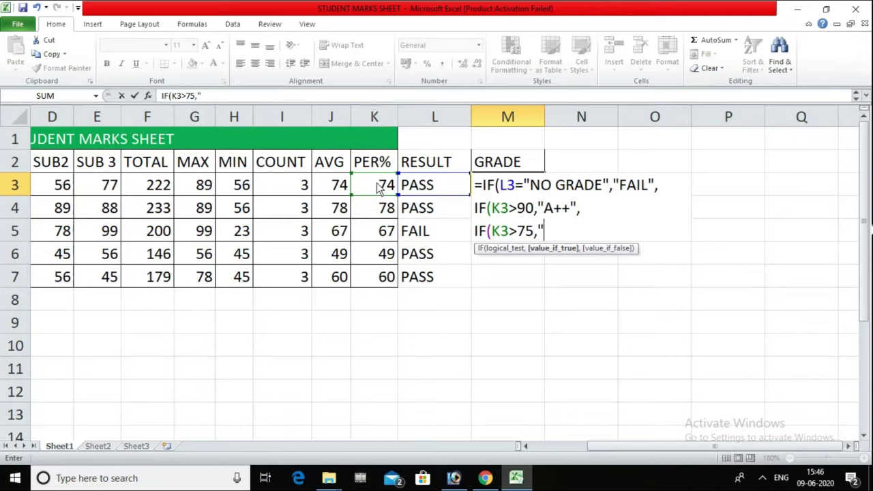
type("A+")
type("\",")
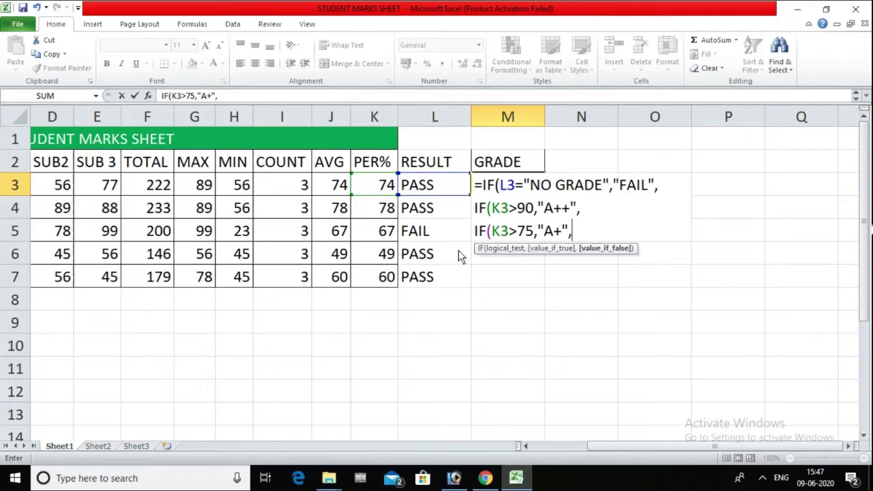
Add the clause IF(K3>65,"A", on the next line of the formula.
key("alt+Return")
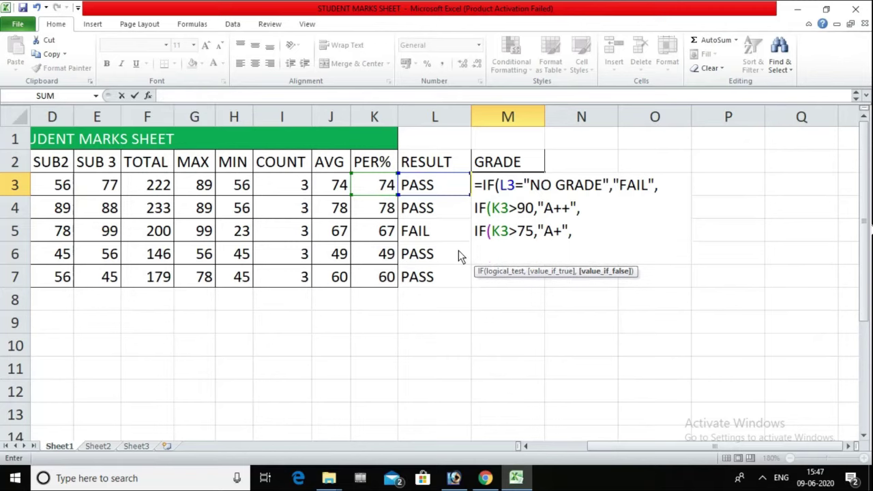
type("IF")
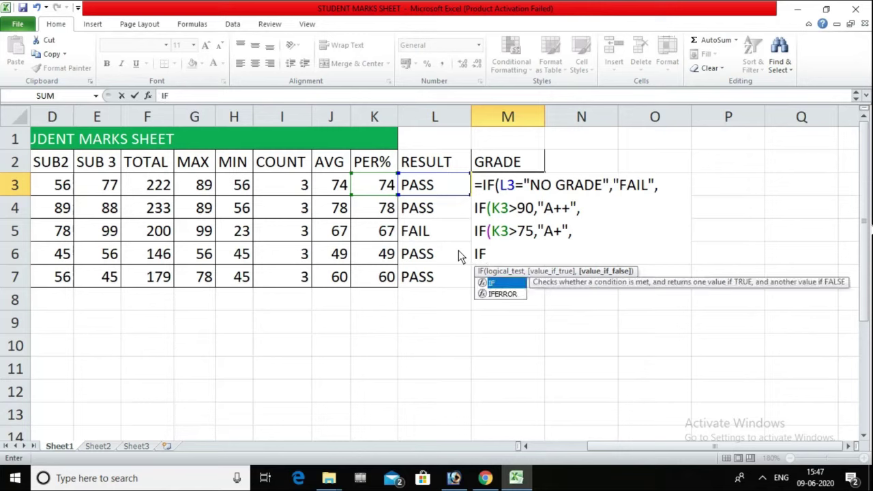
type("(")
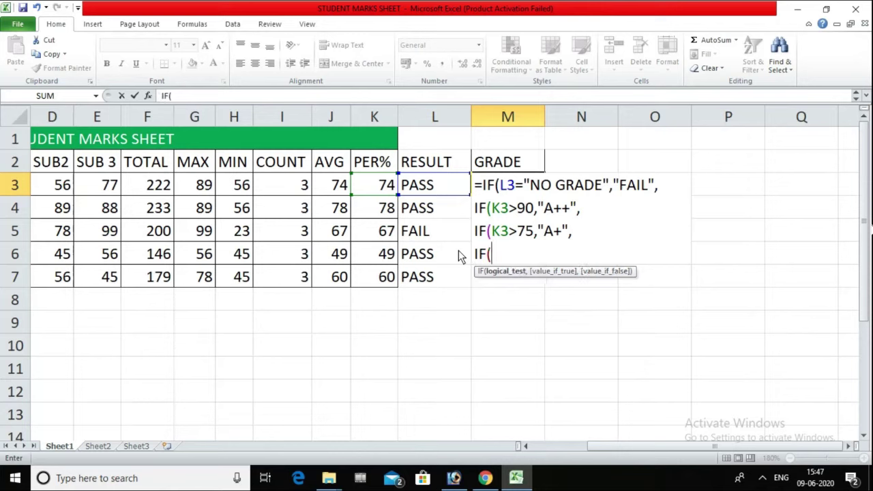
left_click(385, 190)
type(">")
type("65")
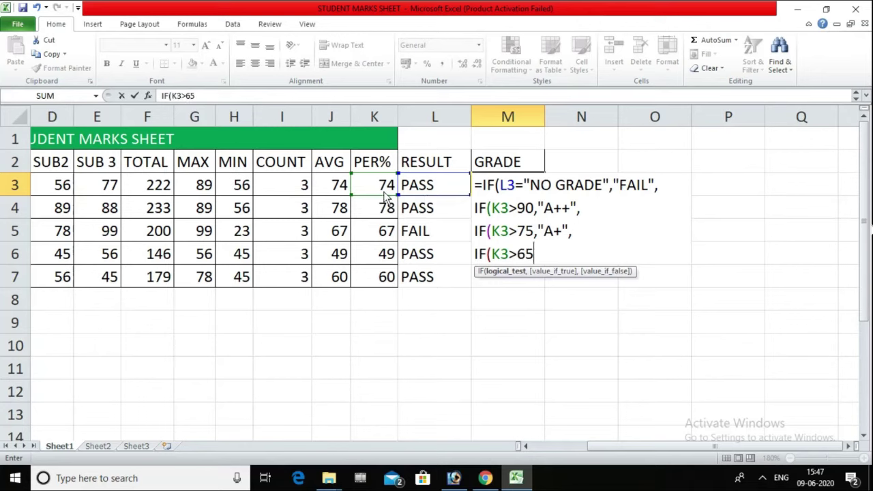
type(",\"")
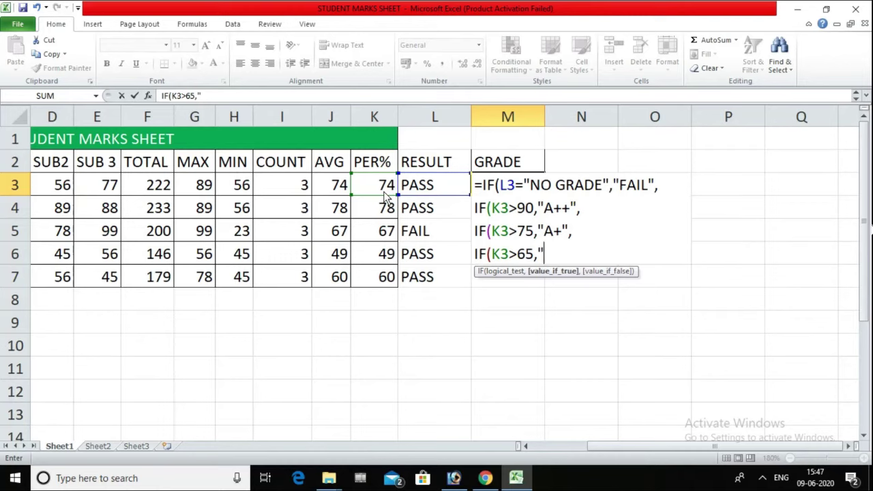
type("A")
type("\"")
type(",")
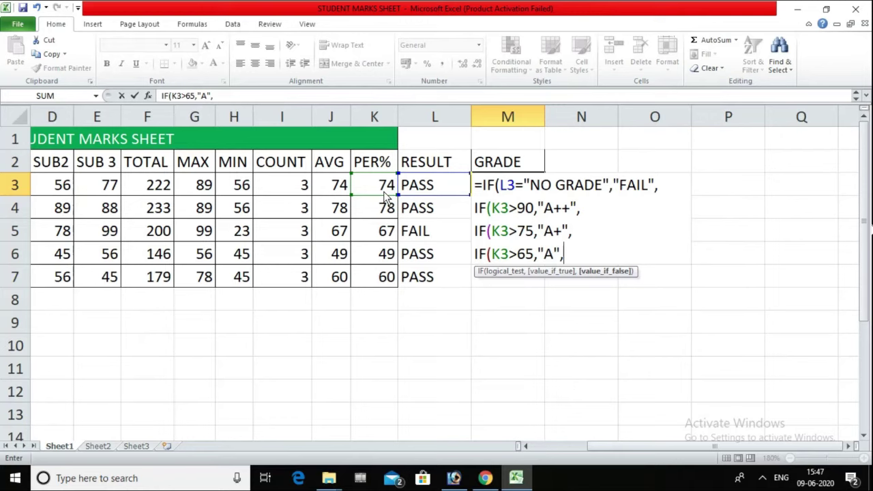
key("alt+Return")
Append IF(K3>45,"B", and IF(K3>35,"C") to M3's grade formula and enter it.
type("IF")
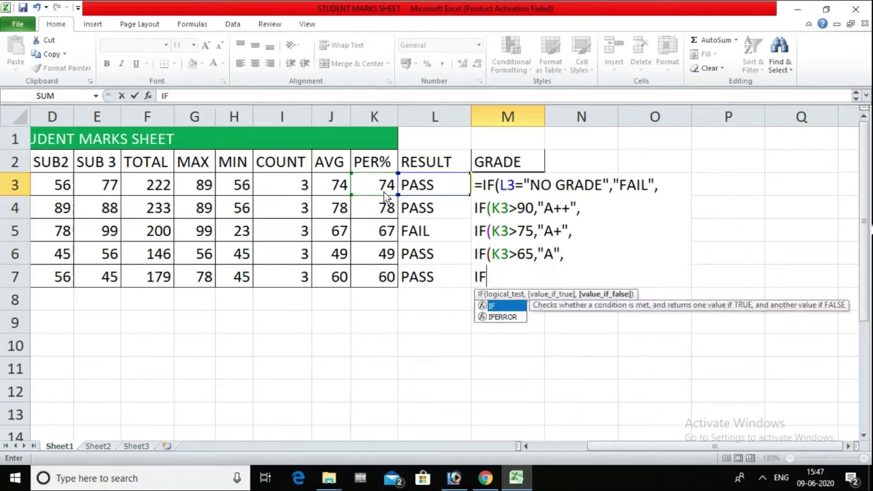
type("(")
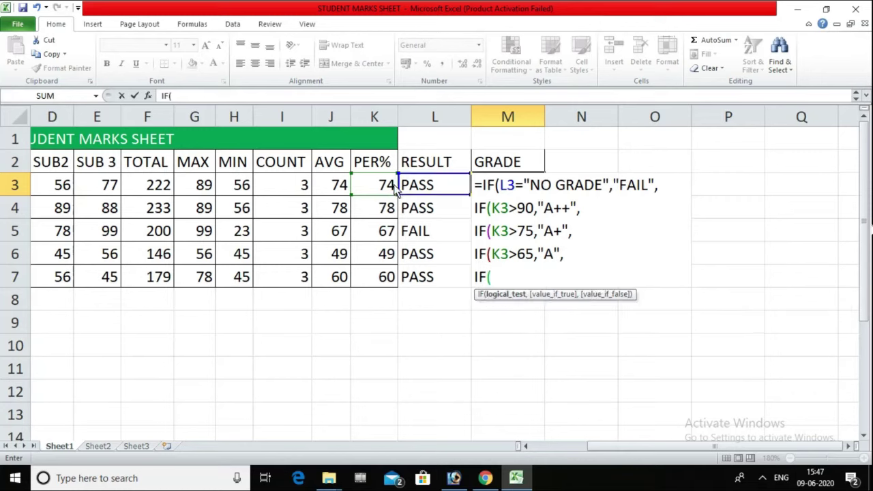
left_click(378, 186)
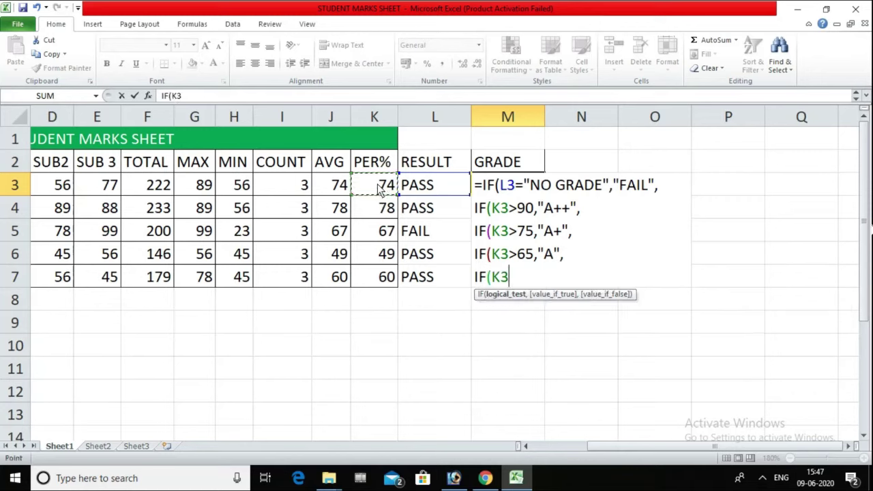
type(">")
type("45")
type(",")
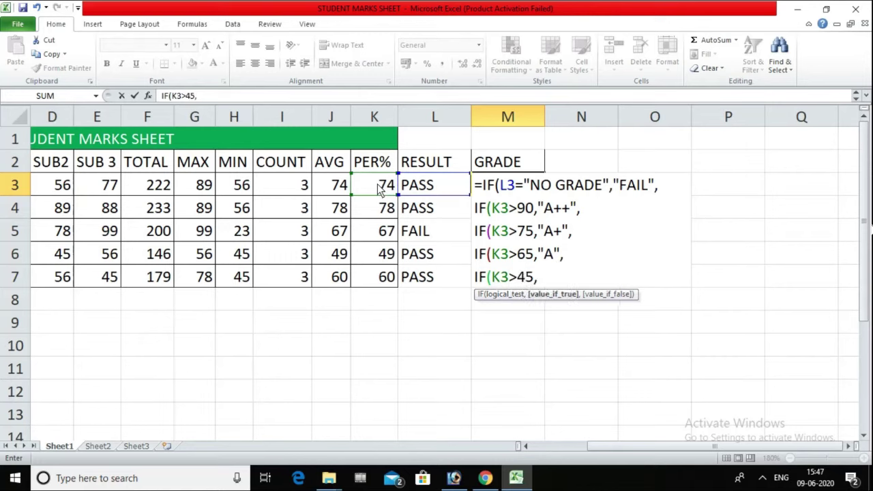
type("\"")
type("B")
type("\"")
type(",")
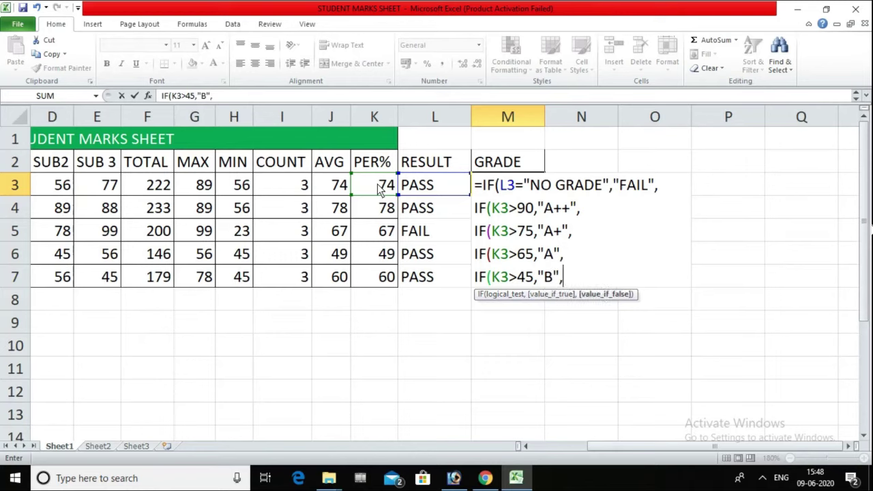
key("alt+Return")
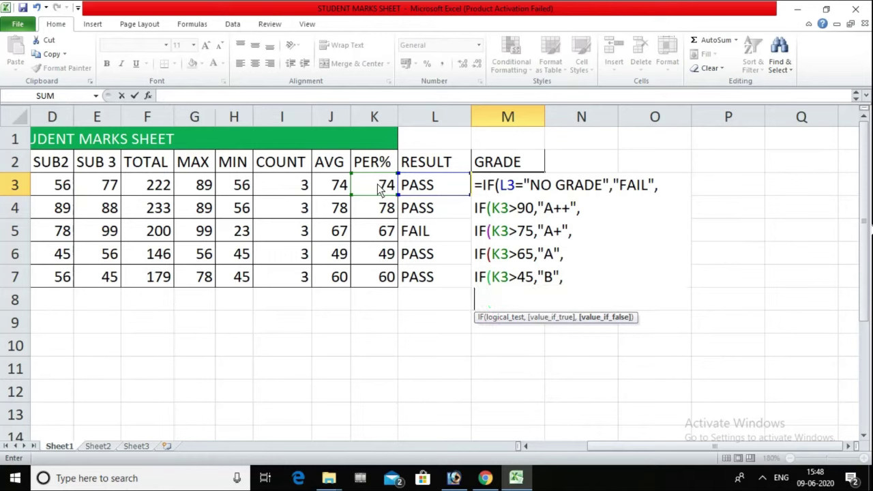
type("IF")
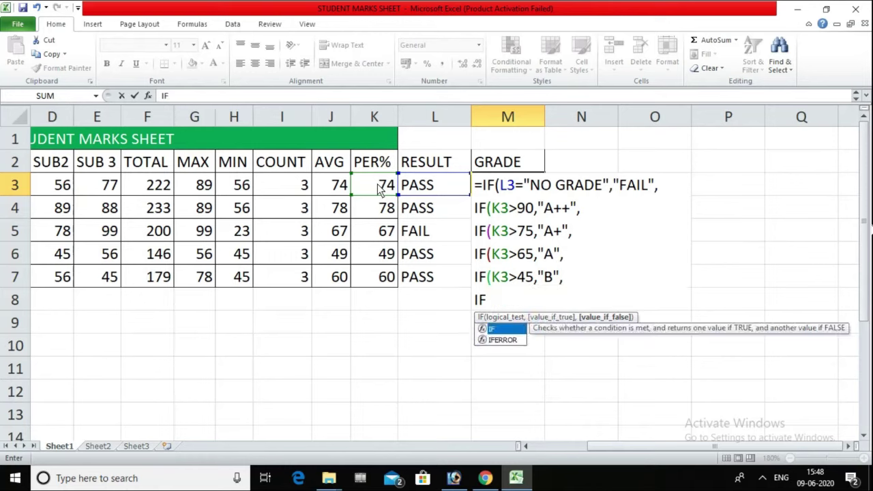
type("(")
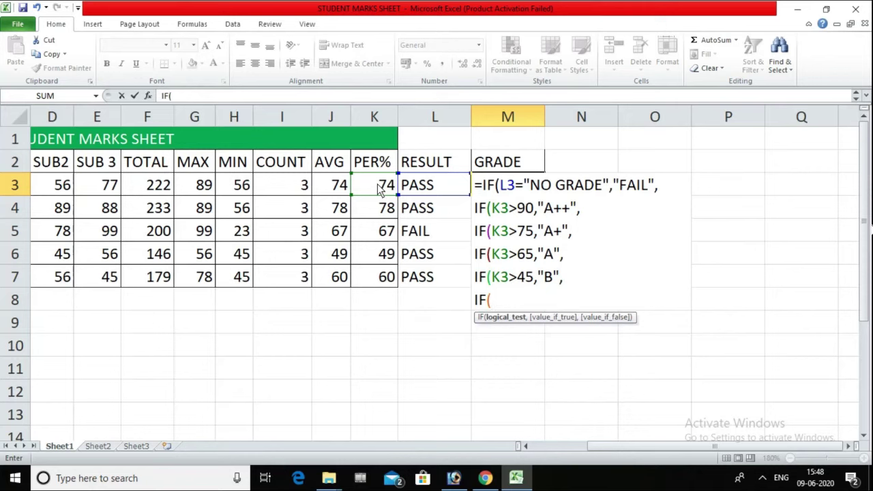
left_click(360, 188)
type(">35,\"")
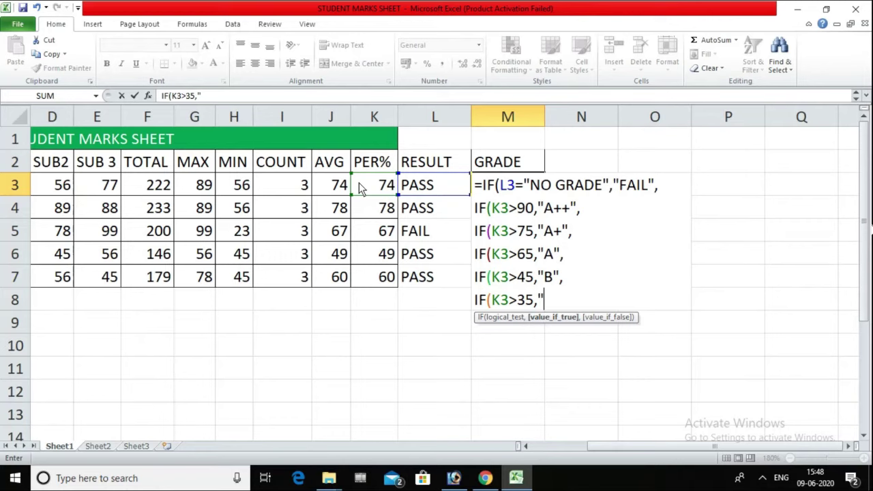
type("C")
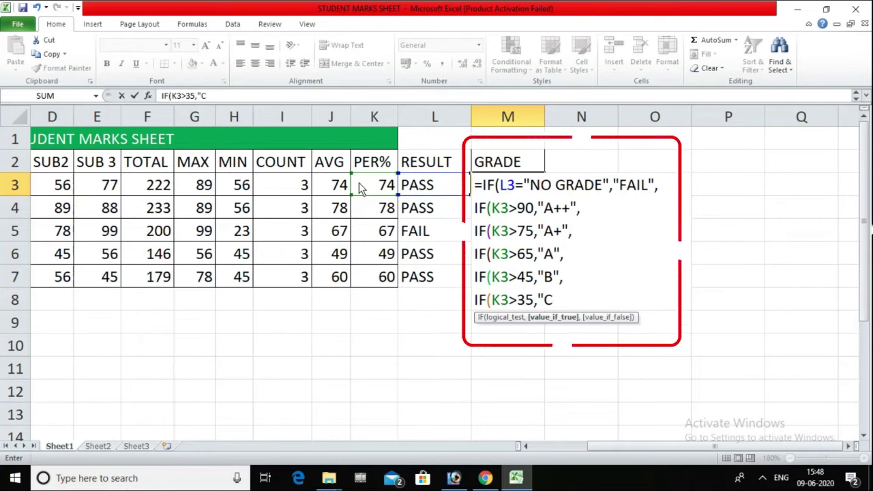
type("\"")
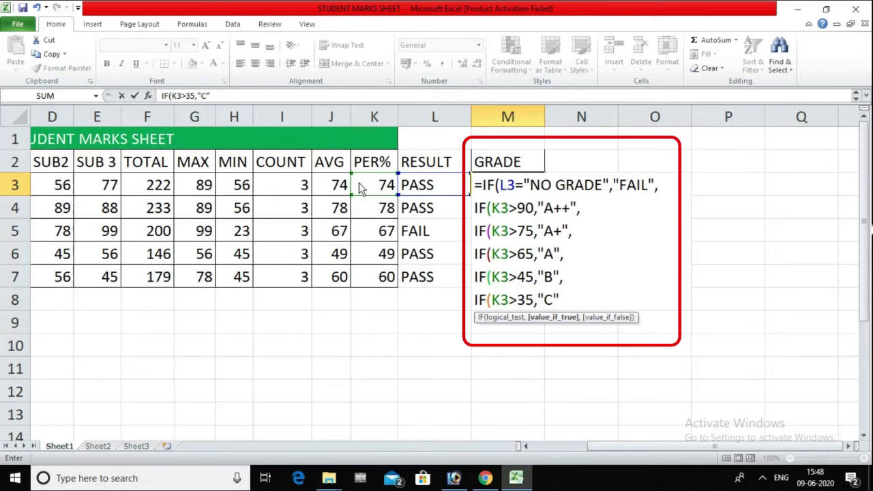
type(")")
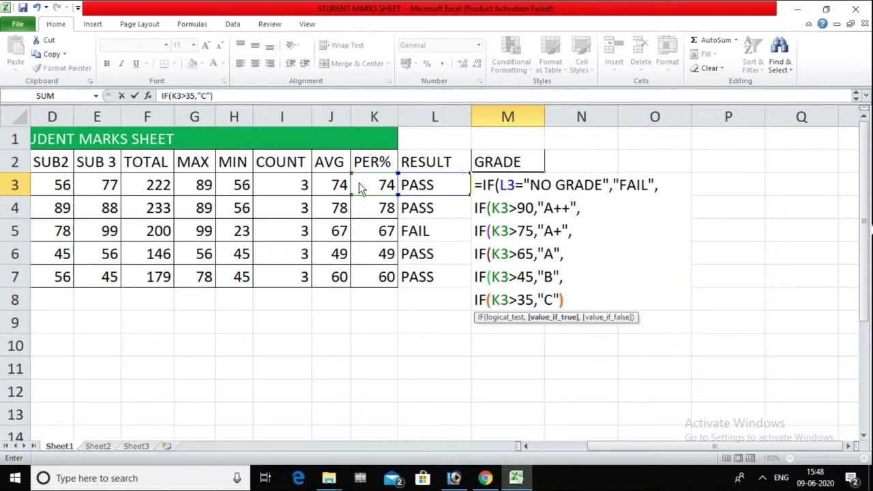
key("Return")
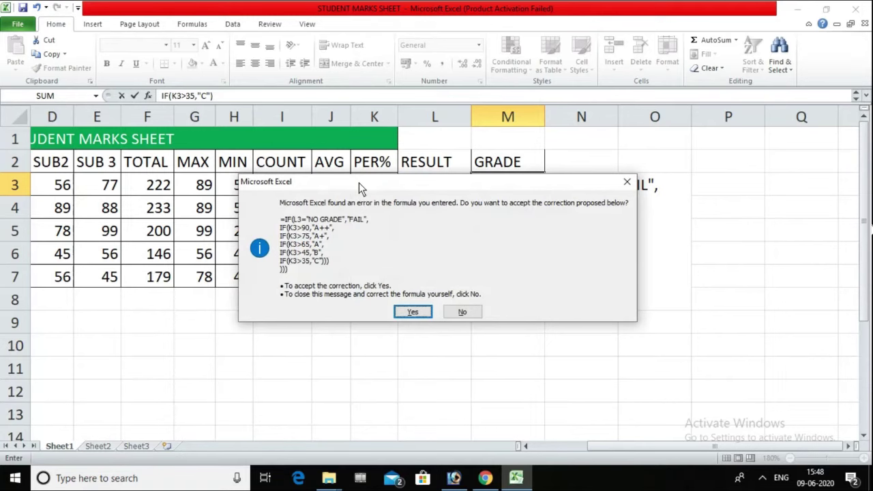
Accept the closing-bracket correction and fill M3's grade formula down through M7.
key("Return")
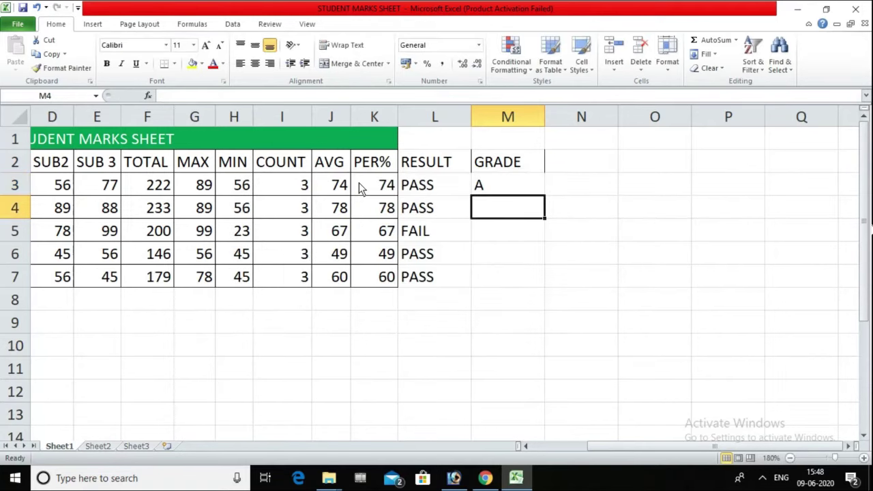
left_click(517, 188)
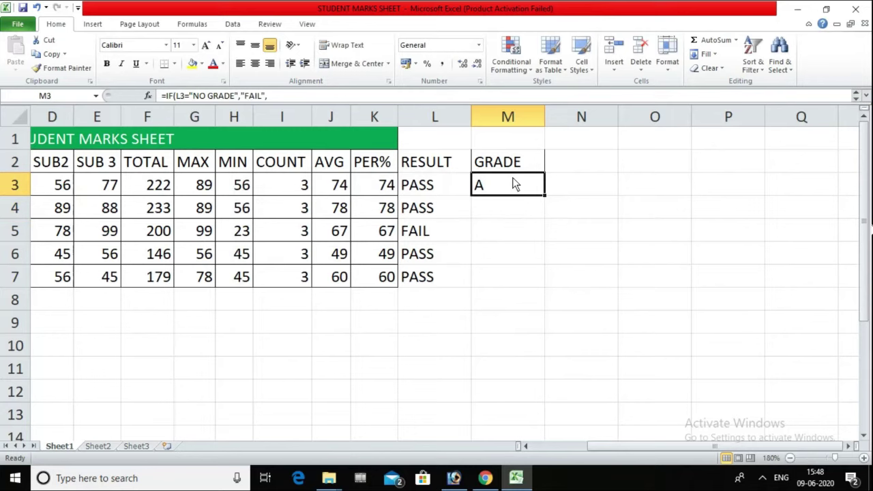
double_click(545, 195)
key("ctrl+z")
left_click_drag(545, 195, 533, 286)
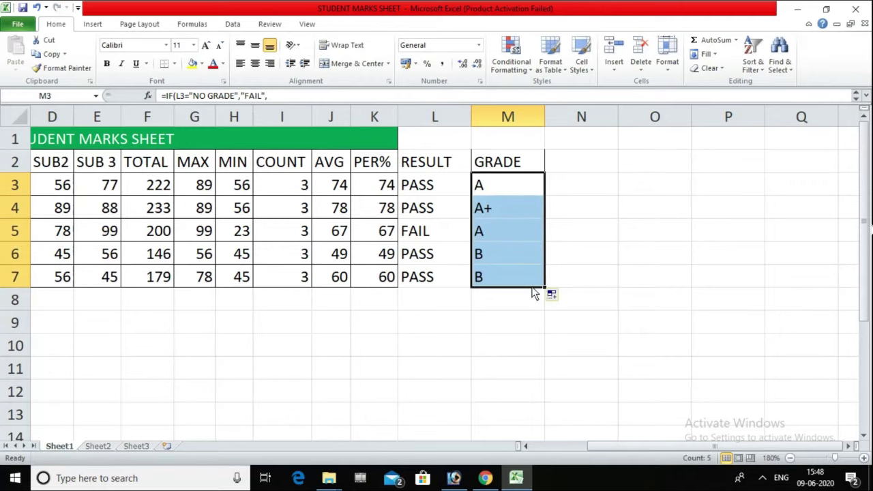
key("ctrl+z")
mouse_move(513, 191)
left_mouse_down()
mouse_move(515, 283)
mouse_move(508, 270)
left_mouse_up()
key("ctrl+d")
Review M3's nested IF grade formula under the magnifier, then commit it.
left_click(600, 205)
double_click(487, 182)
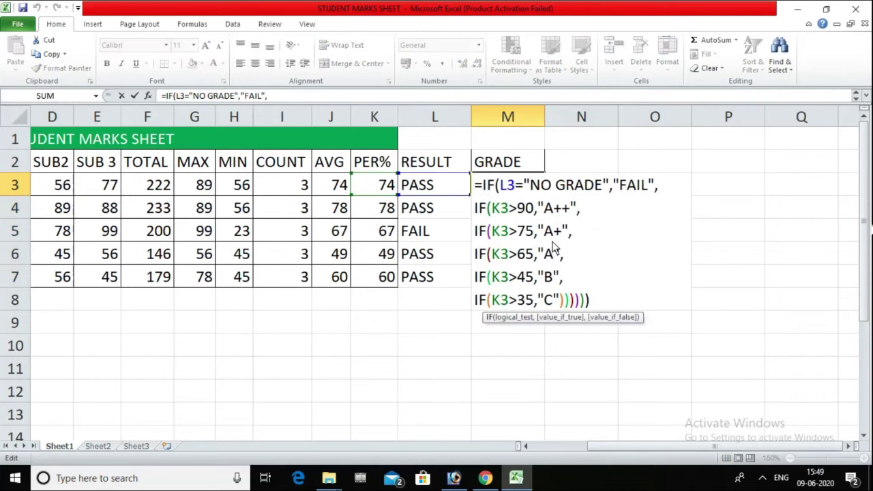
key("super+plus")
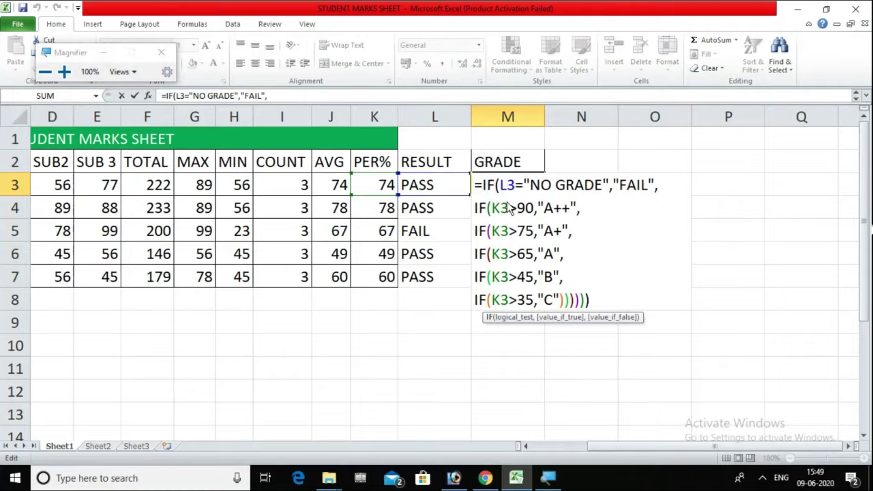
key("super+plus")
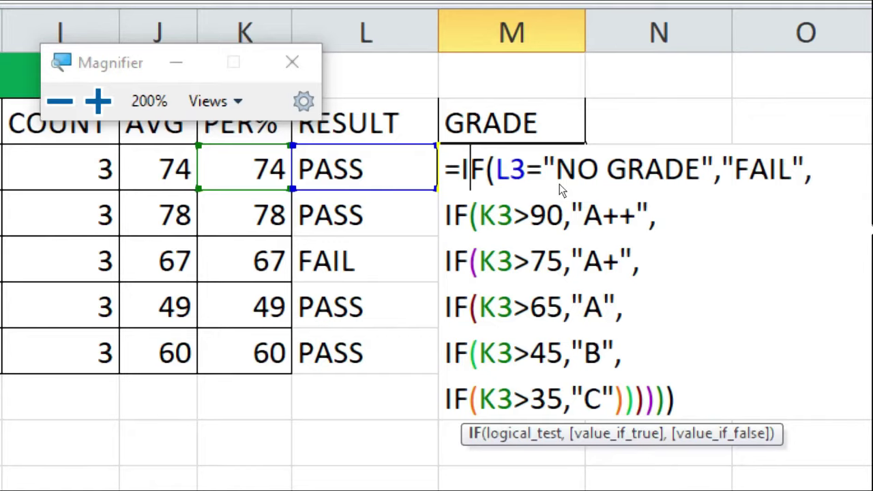
key("super+minus")
key("Return")
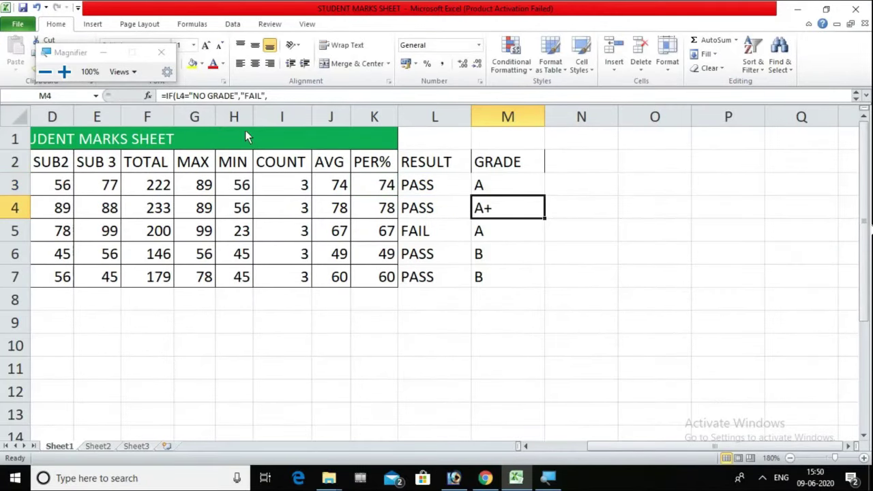
Merge and centre the STUDENT MARKS SHEET title across A1:M1, enlarged to size 14 and bold.
left_click_drag(614, 447, 561, 450)
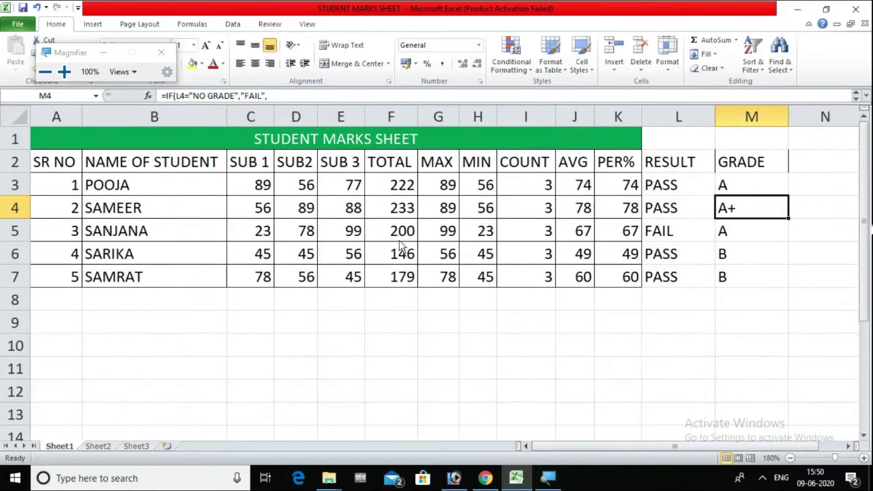
left_click_drag(469, 143, 754, 140)
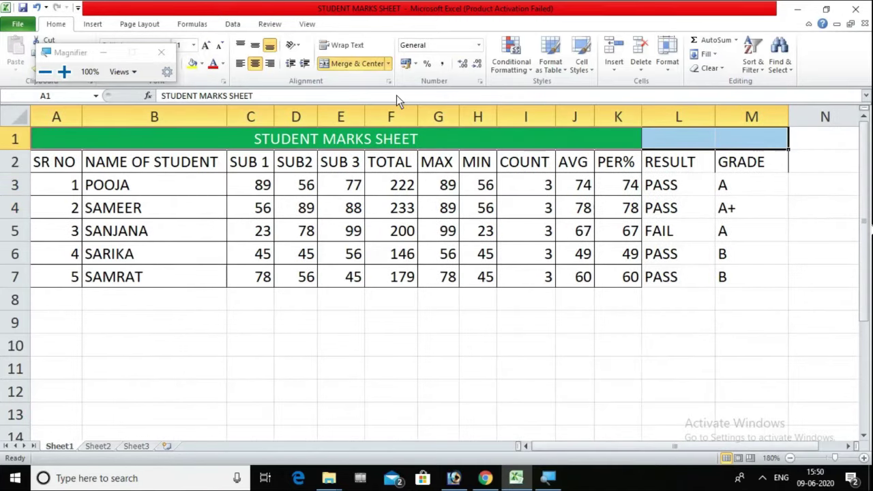
left_click(349, 63)
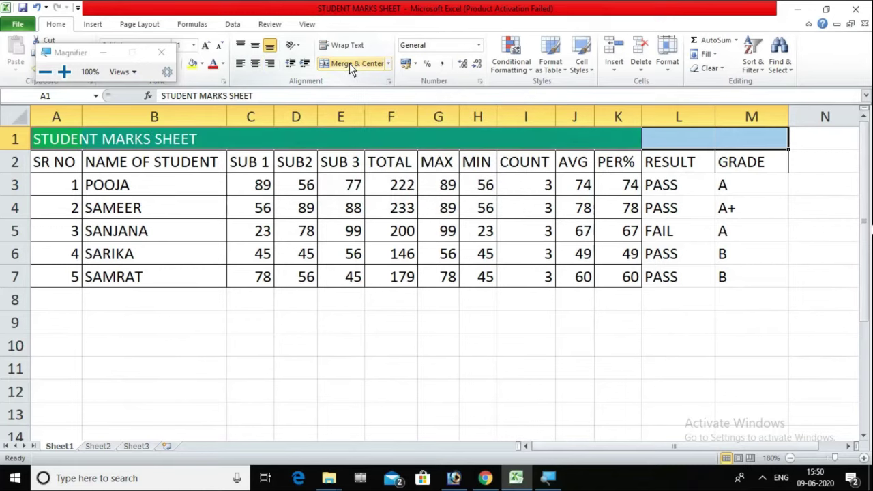
left_click(350, 64)
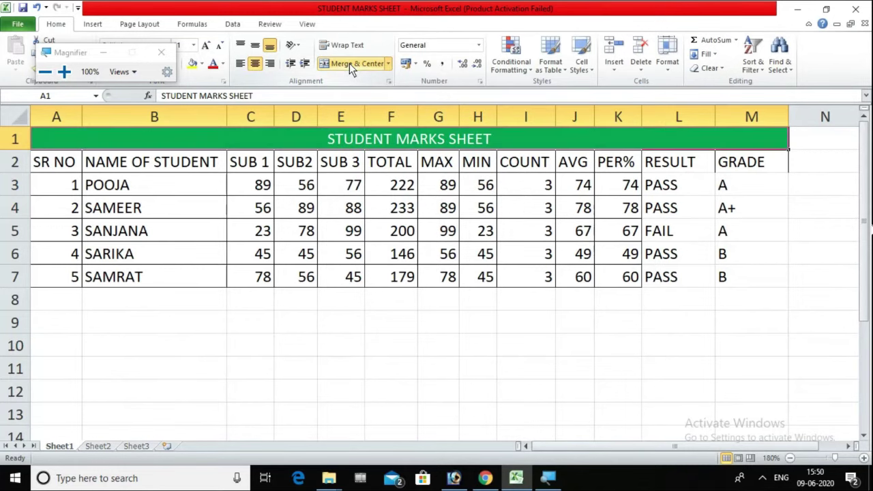
left_click(204, 48)
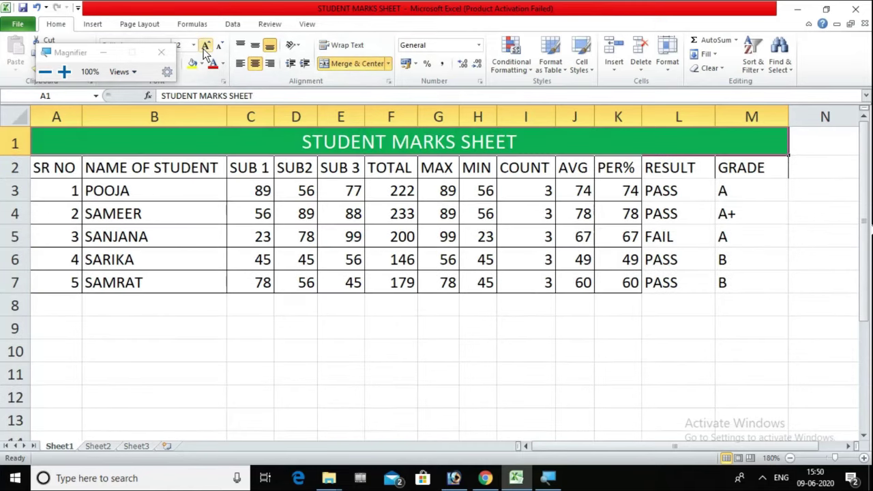
left_click(104, 52)
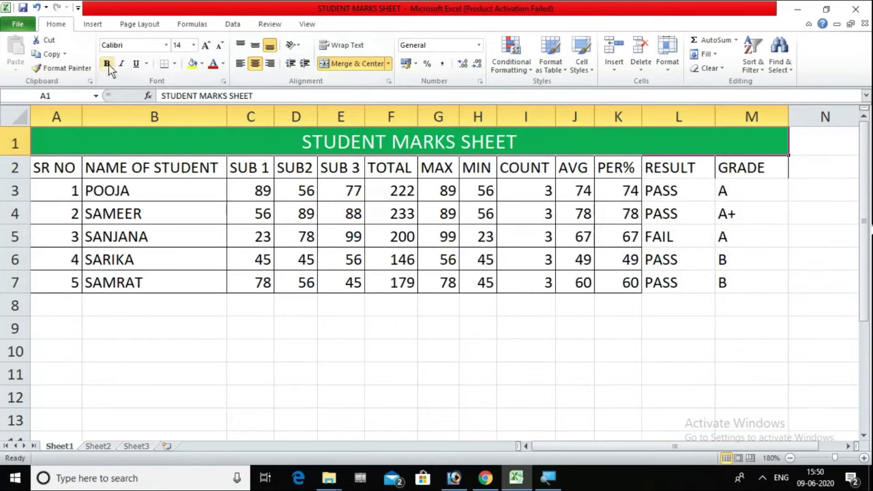
left_click(107, 63)
left_click(622, 311)
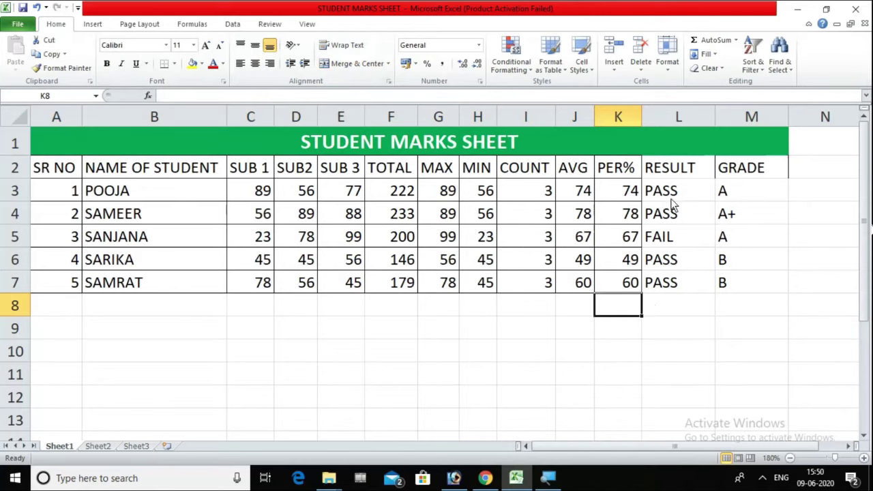
Apply All Borders to the RESULT and GRADE columns L2:M7, then open the File page.
left_click_drag(666, 170, 754, 287)
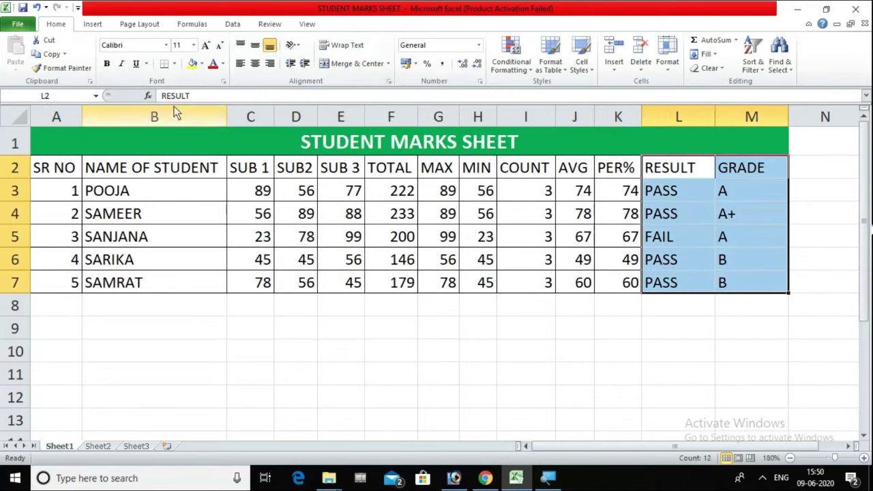
left_click(174, 63)
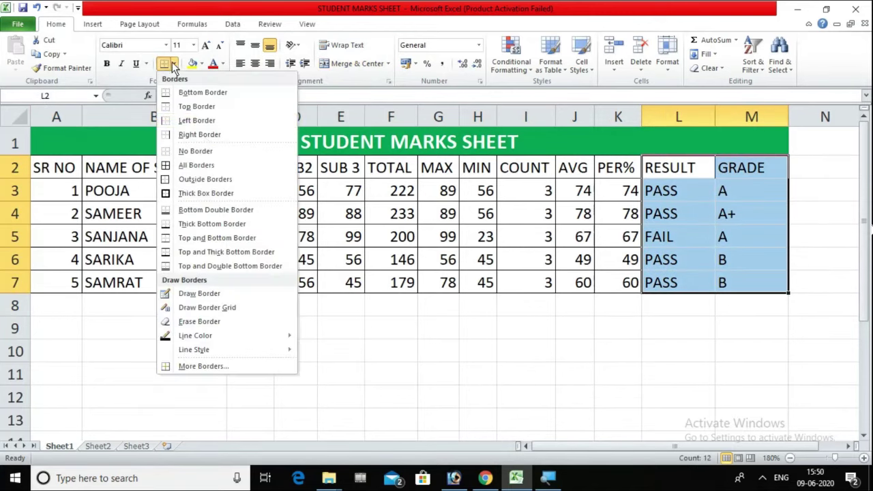
left_click(207, 168)
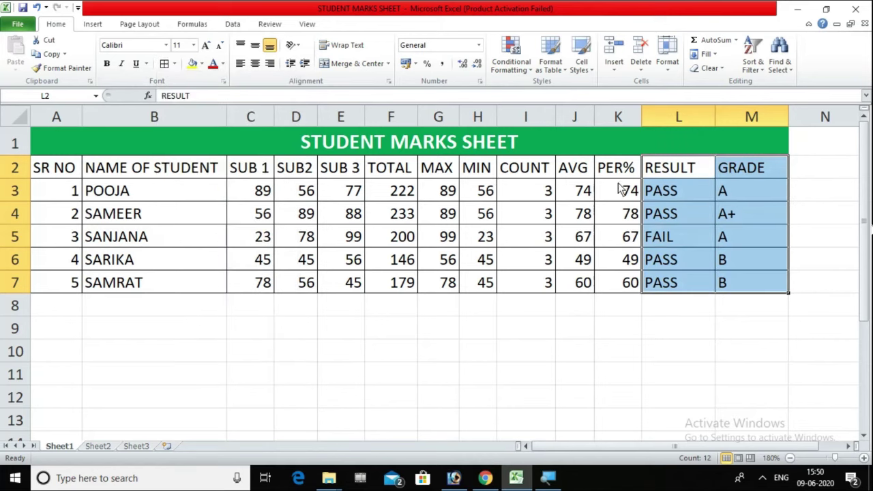
key("alt")
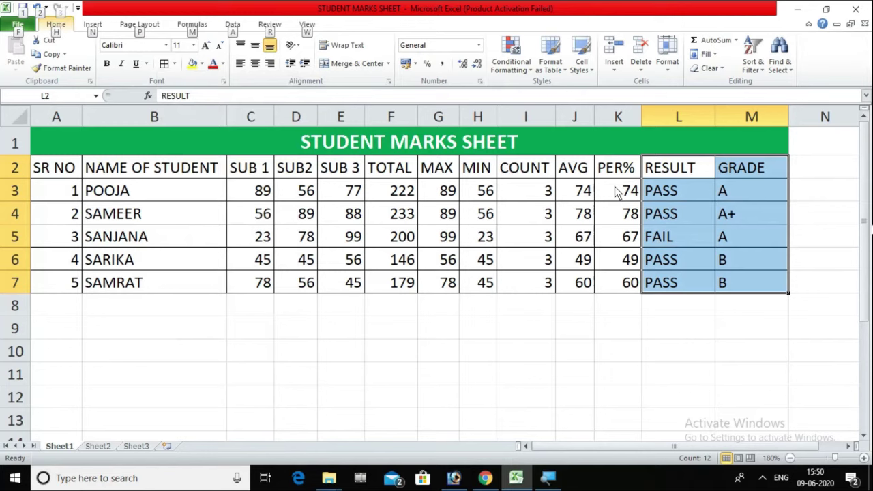
key("h")
key("b")
key("a")
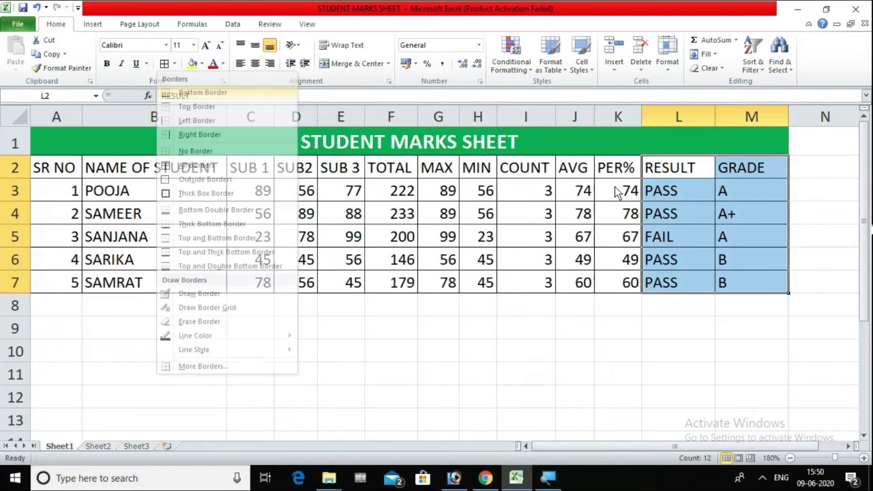
left_click(469, 333)
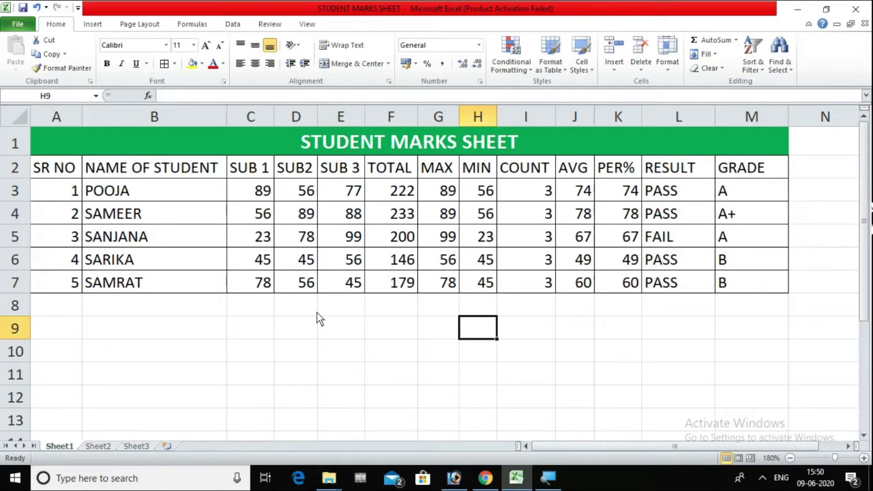
left_click(17, 26)
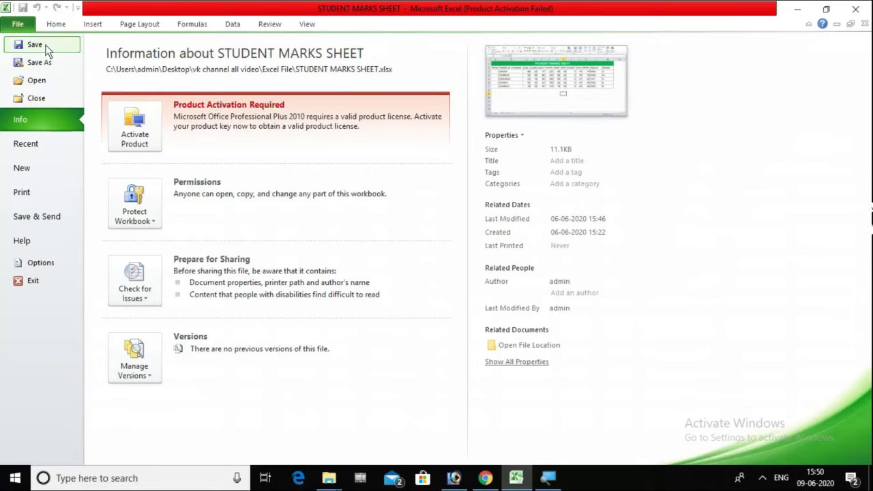
Save the STUDENT MARKS SHEET workbook from Backstage and go back to the sheet.
left_click(46, 47)
key("Left")
key("Left")
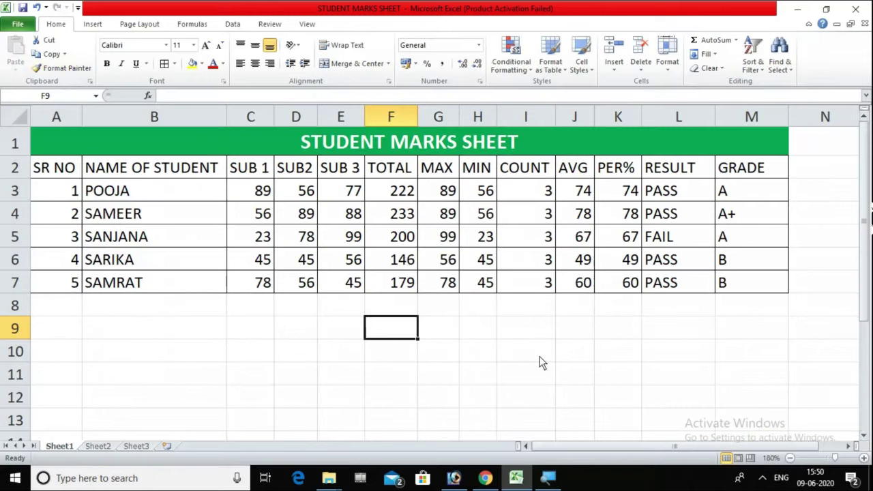
left_click(537, 357)
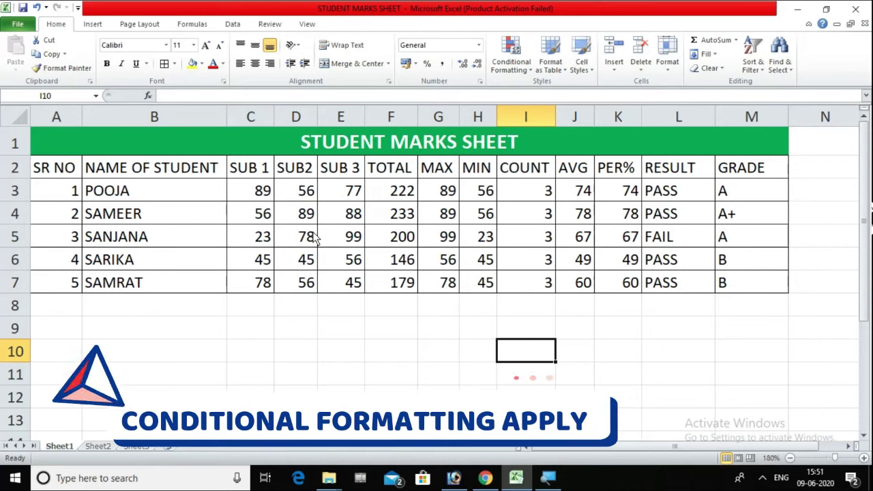
Add a Less Than 35 rule on C3:E7 using Light Red Fill with Dark Red Text.
left_click_drag(251, 193, 363, 284)
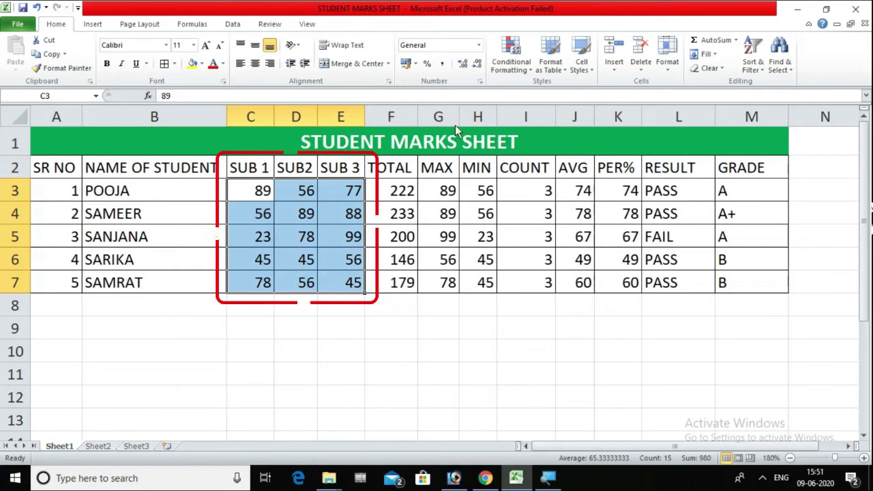
left_click(514, 66)
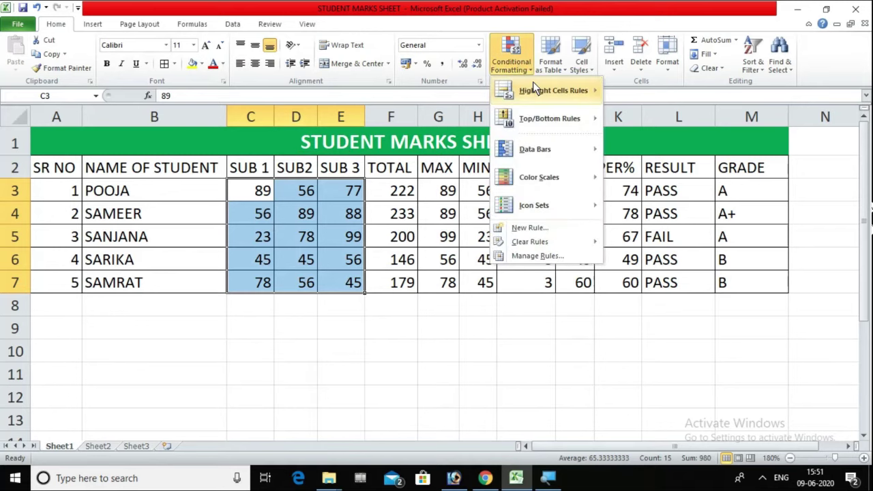
mouse_move(548, 91)
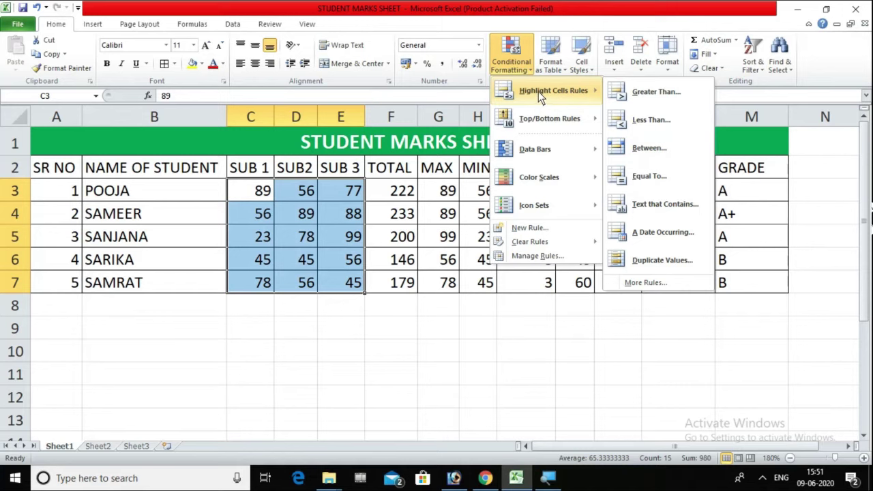
left_click(677, 125)
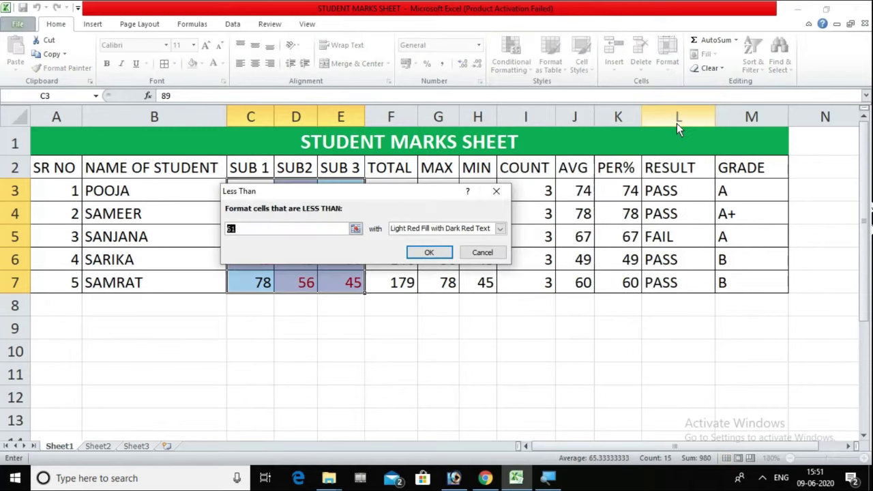
mouse_move(367, 193)
left_mouse_down()
mouse_move(553, 106)
mouse_move(563, 72)
left_mouse_up()
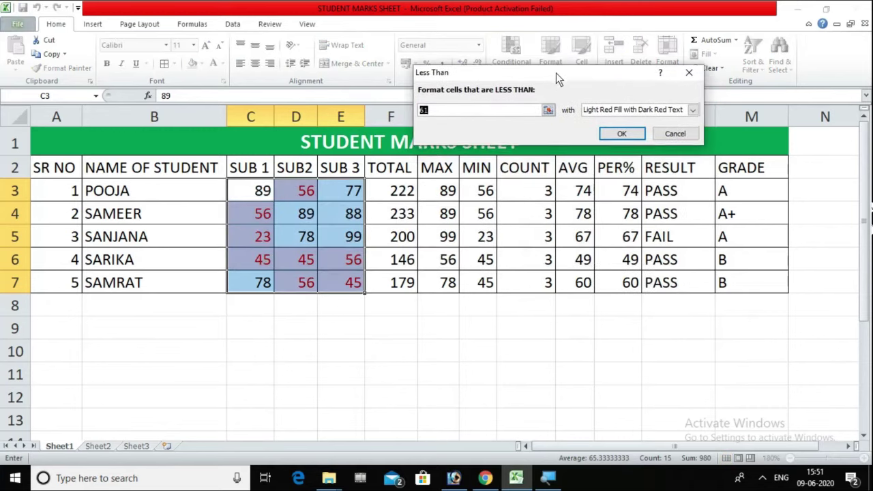
type("35")
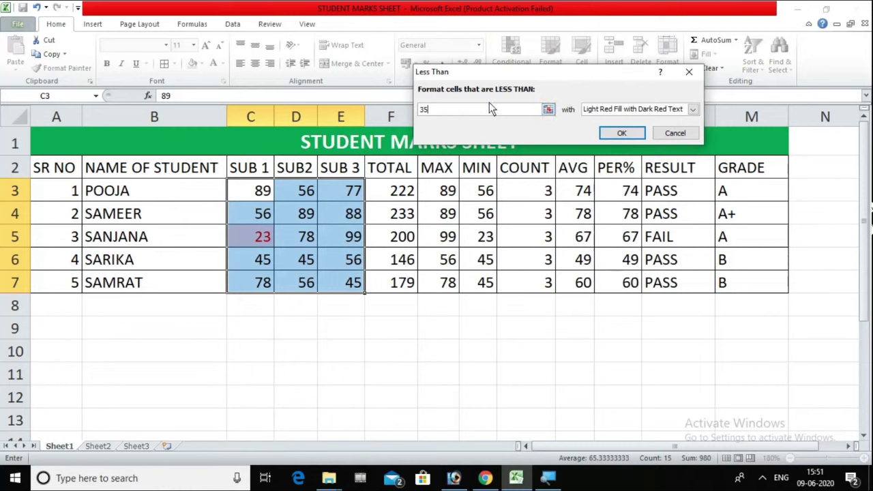
left_click(692, 109)
left_click(633, 137)
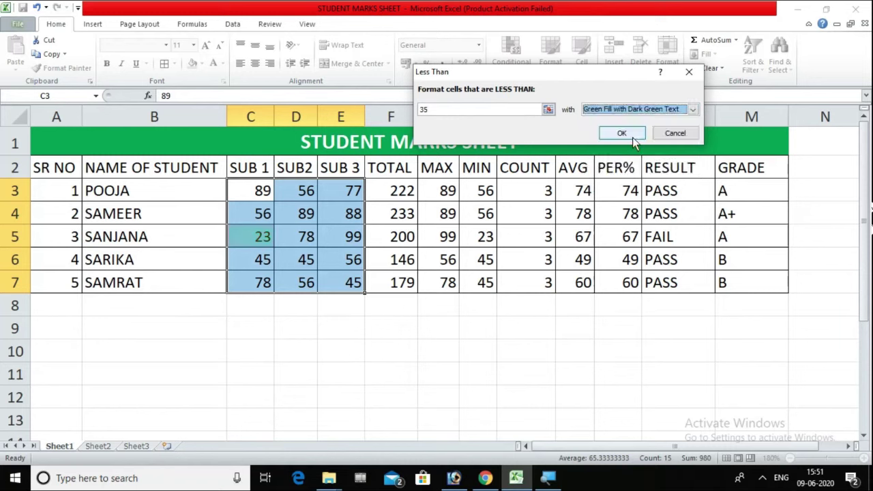
left_click(692, 109)
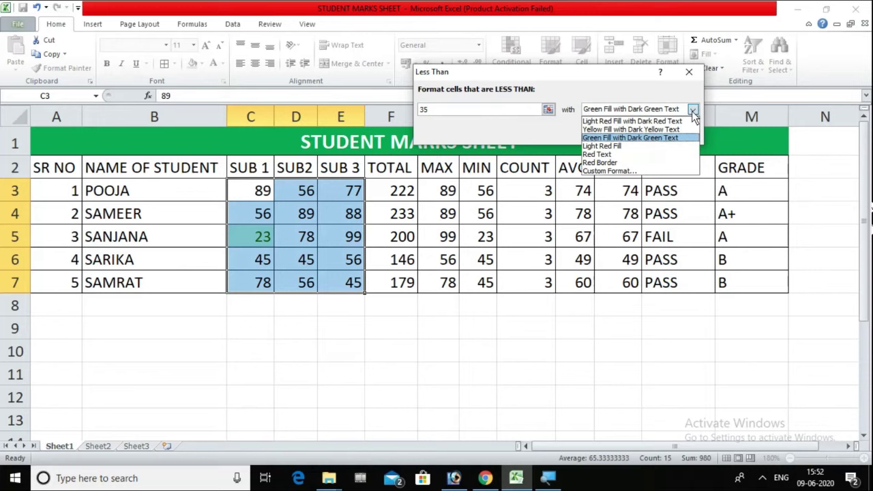
left_click(643, 121)
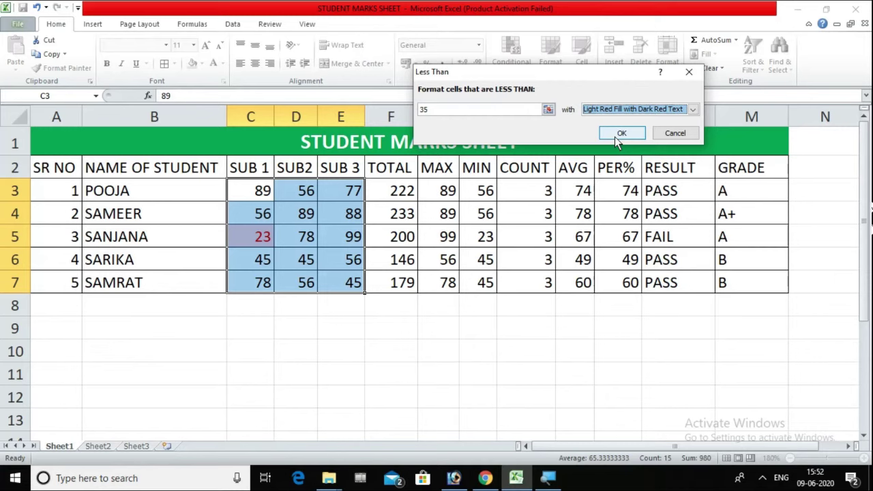
left_click(617, 138)
left_click(310, 353)
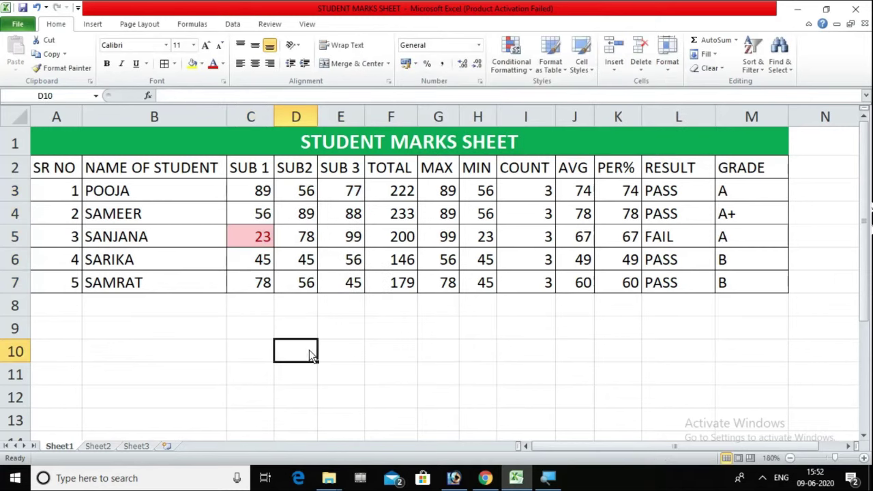
left_click_drag(261, 191, 350, 283)
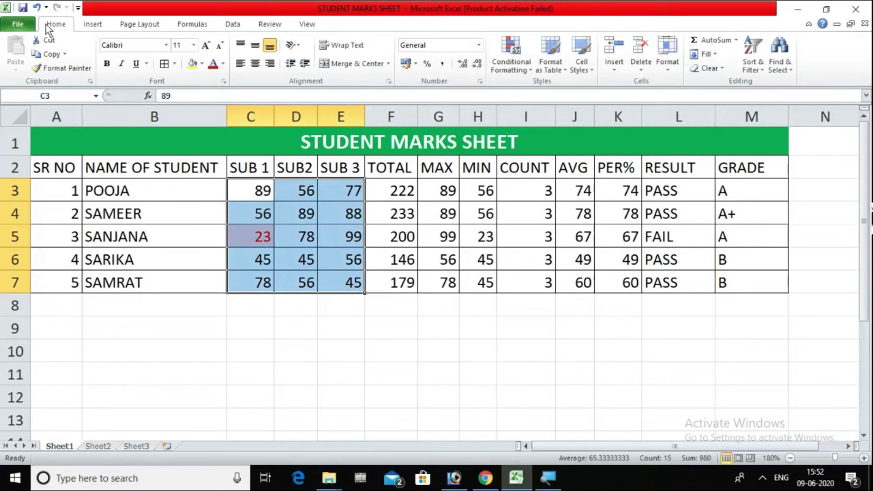
Add a Greater Than 35 rule on C3:E7 using Green Fill with Dark Green Text.
left_click(524, 71)
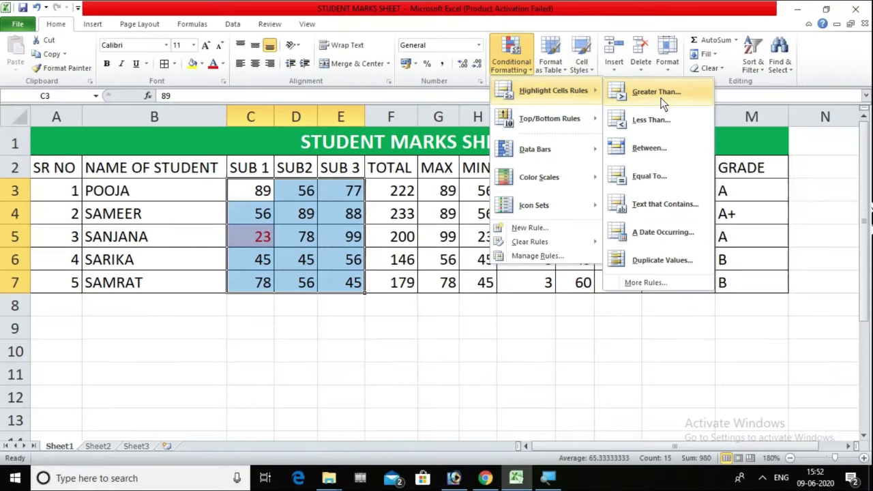
left_click(661, 97)
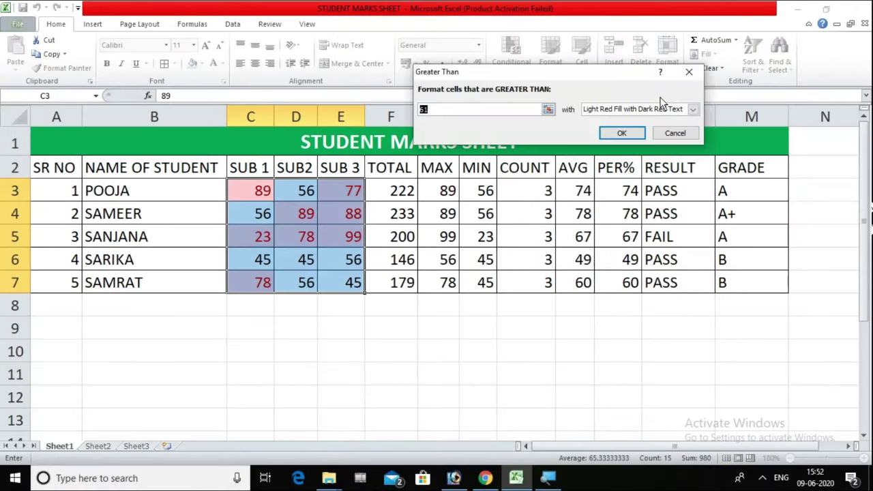
type("35")
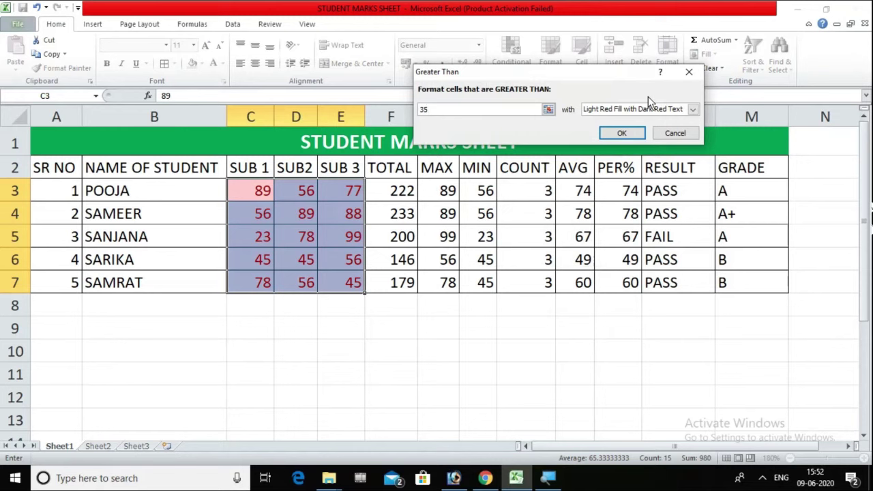
left_click(692, 109)
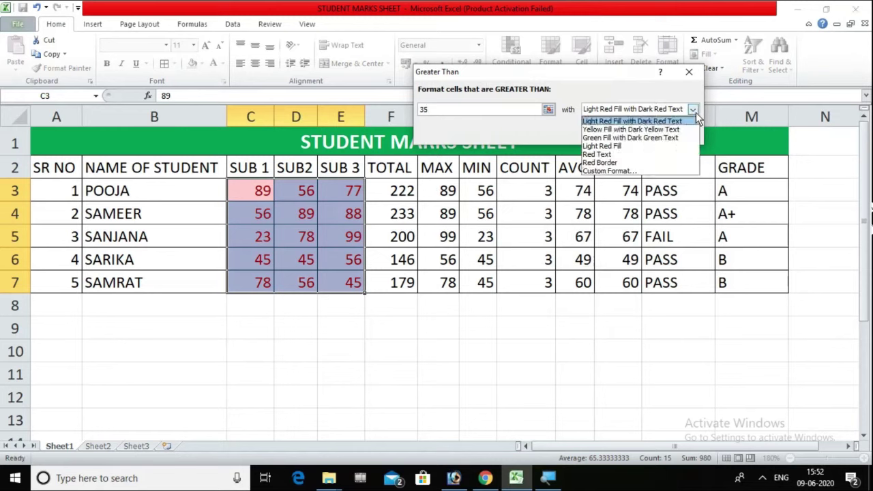
left_click(638, 138)
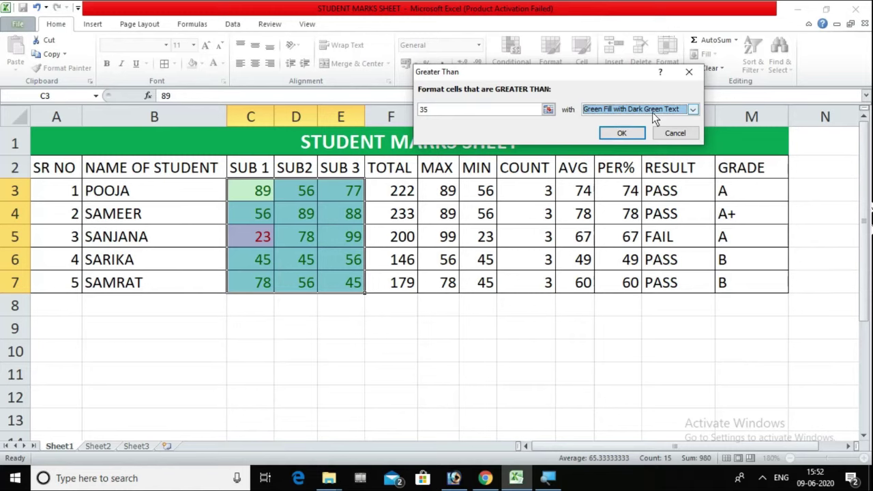
left_click(615, 132)
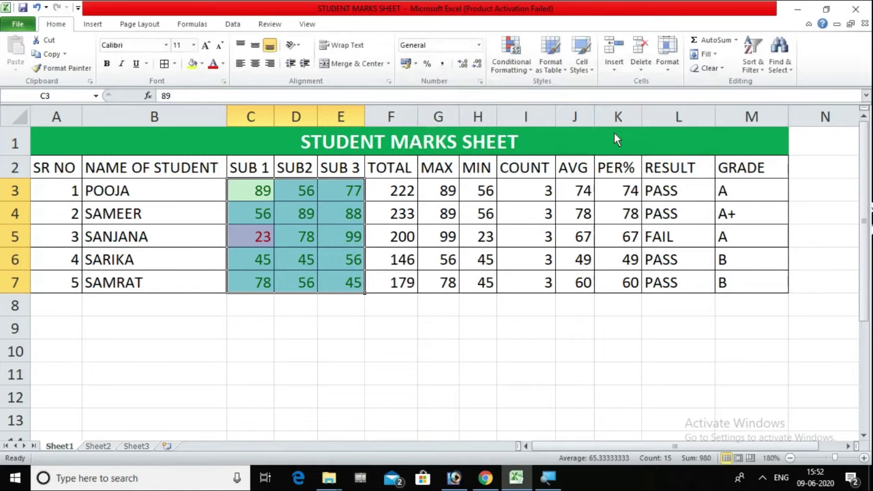
left_click(329, 355)
Change the mark in E7 to 20.
left_click(347, 286)
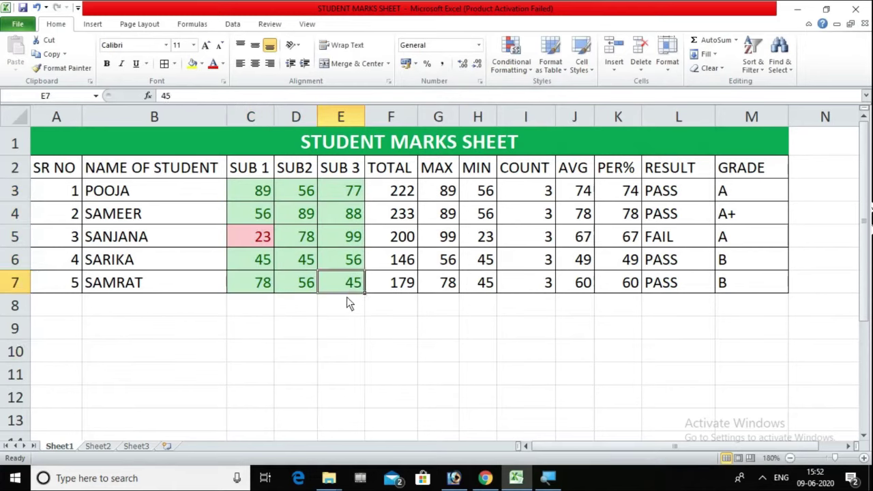
type("20")
key("Return")
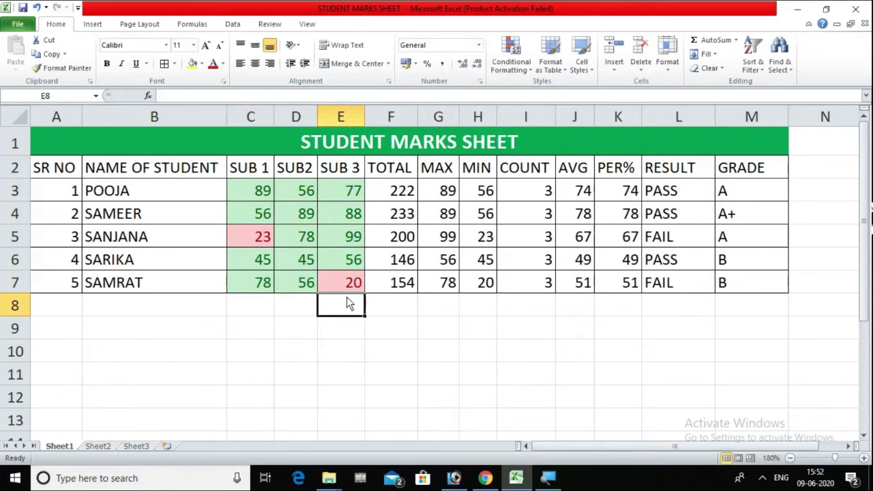
Change the mark in C3 to 50, then check the MAX formula in G6.
left_click(260, 195)
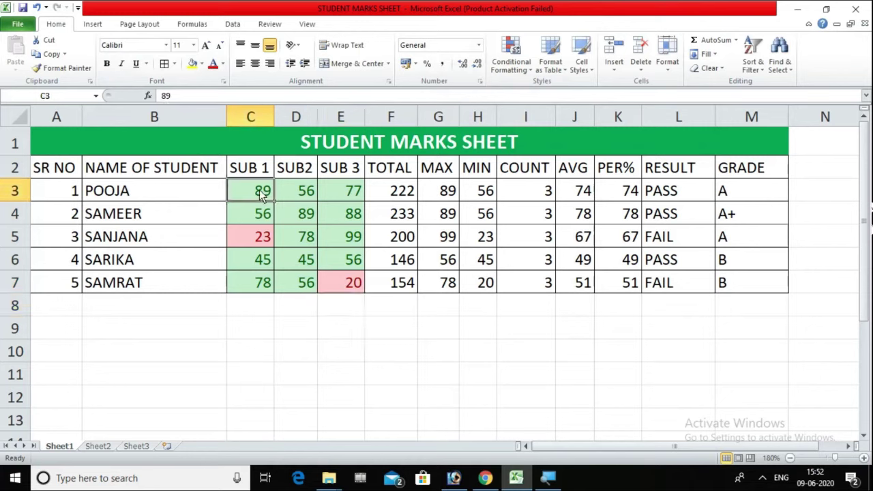
type("12")
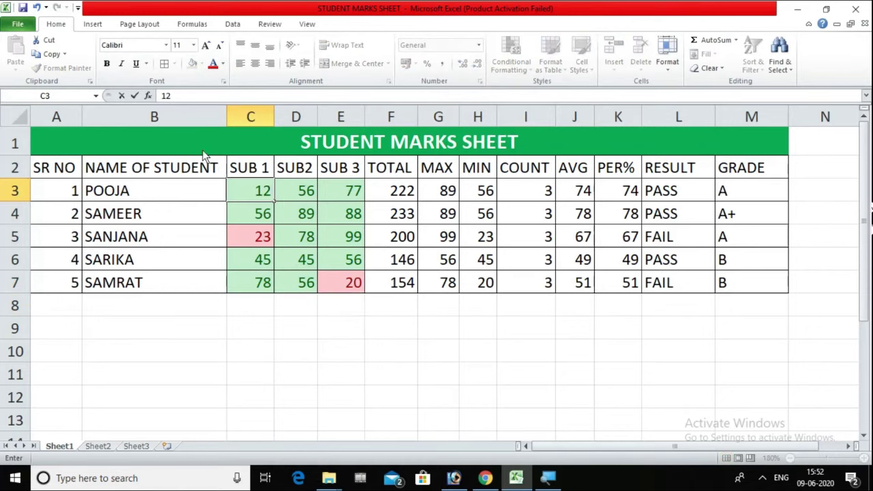
key("Tab")
left_click(308, 217)
left_click(234, 189)
type("50")
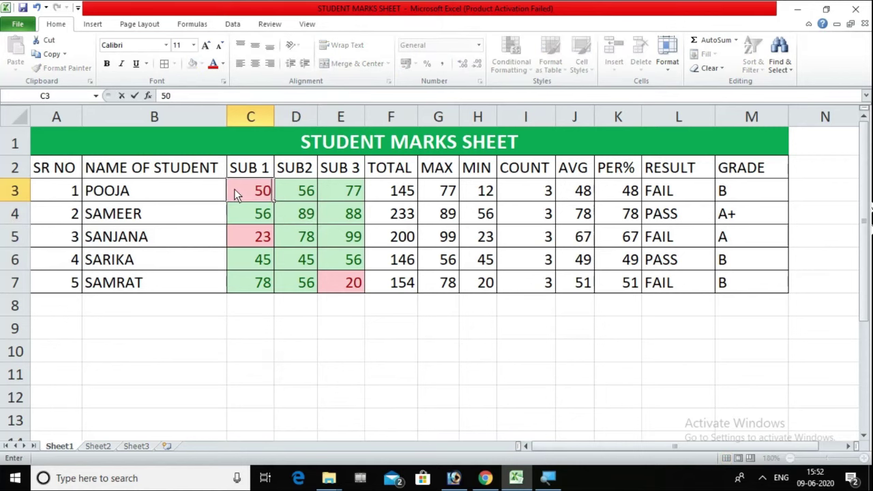
left_click(288, 214)
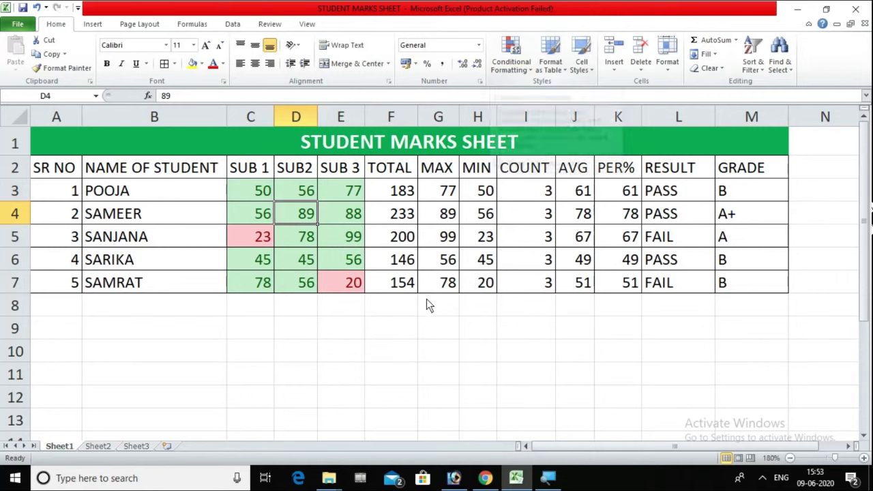
left_click(432, 264)
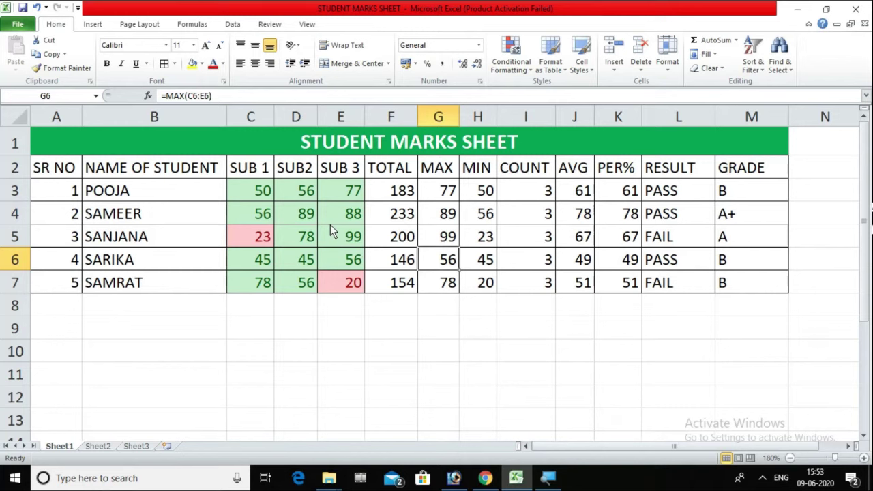
Select the marks in C3:E7 and bring up the Conditional Formatting icon set choices.
left_click_drag(261, 193, 348, 284)
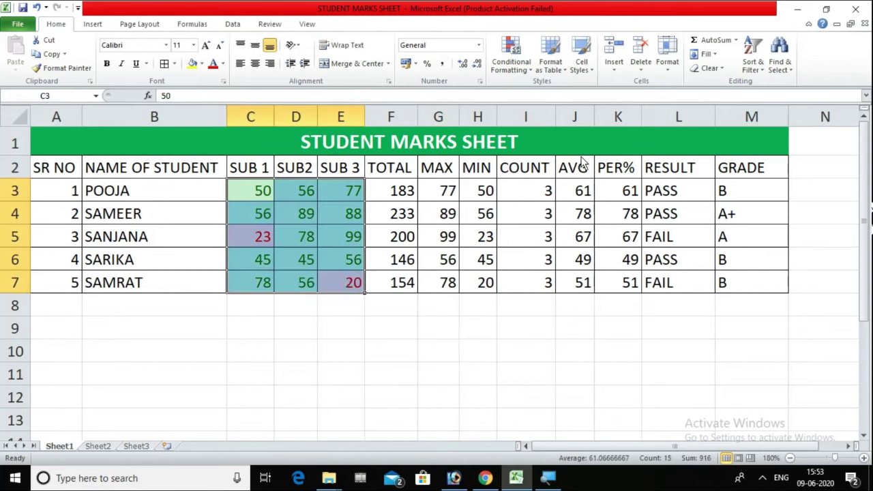
left_click(521, 63)
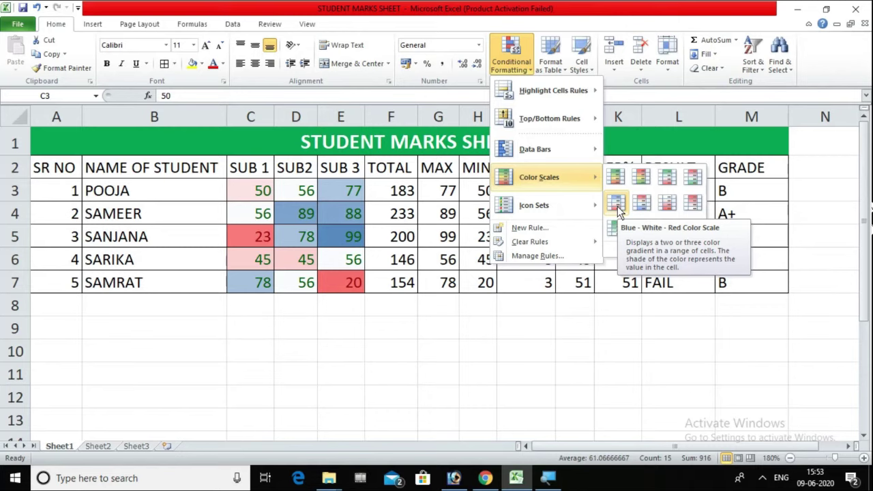
mouse_move(542, 205)
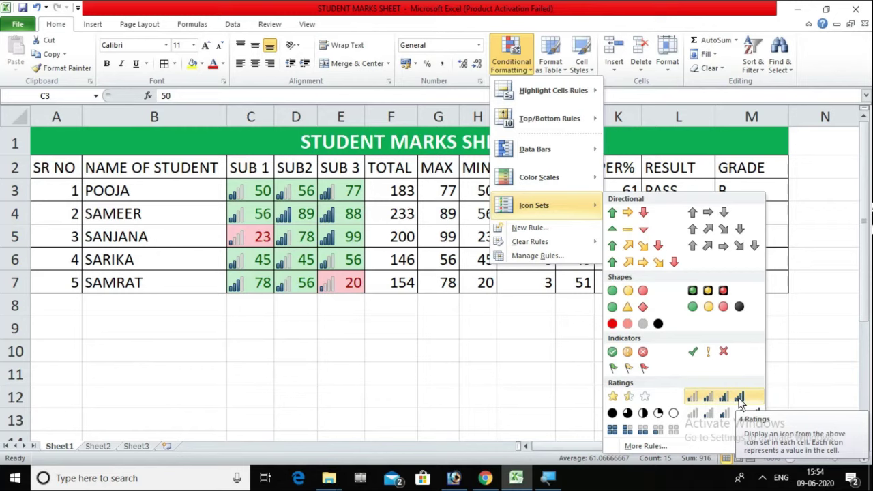
Apply the 4 Ratings icon set to C3:E7, then check the icons beside marks like 99, 23, 50 and 78.
left_click(740, 402)
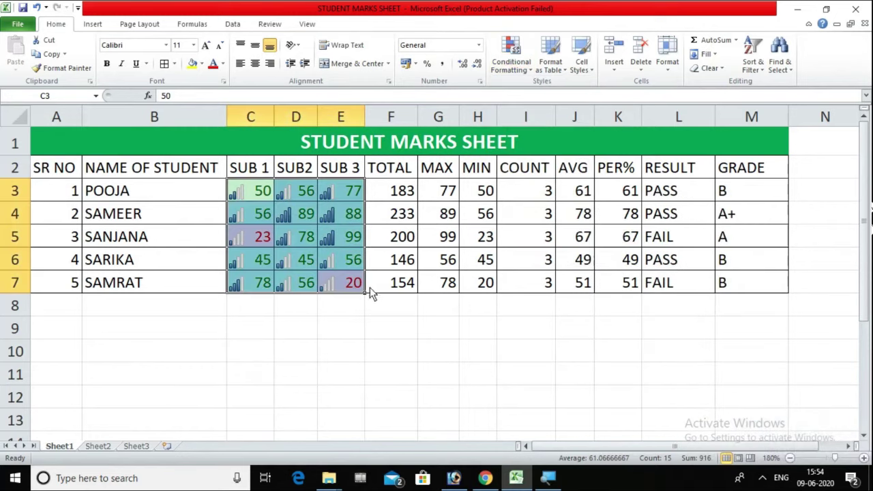
left_click(355, 240)
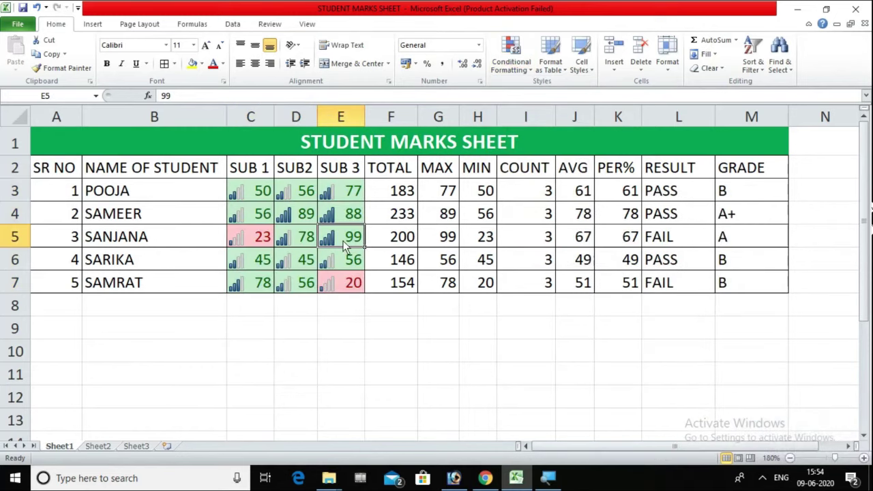
left_click(252, 240)
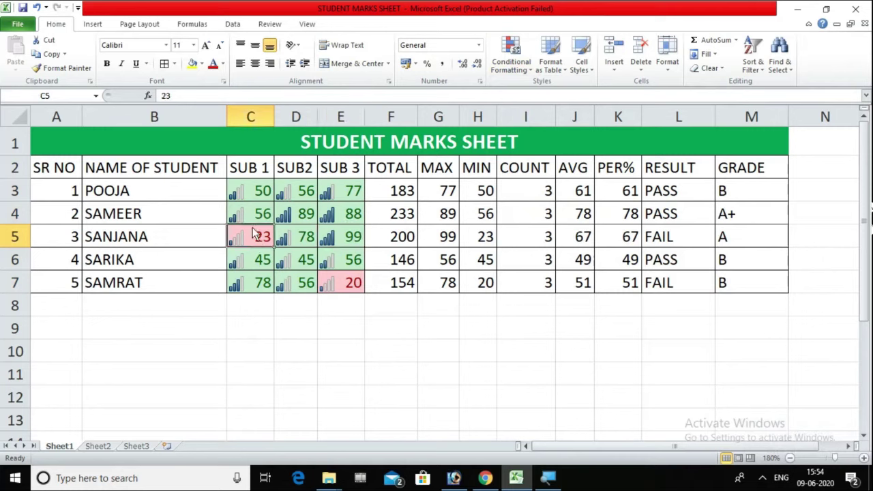
left_click(252, 198)
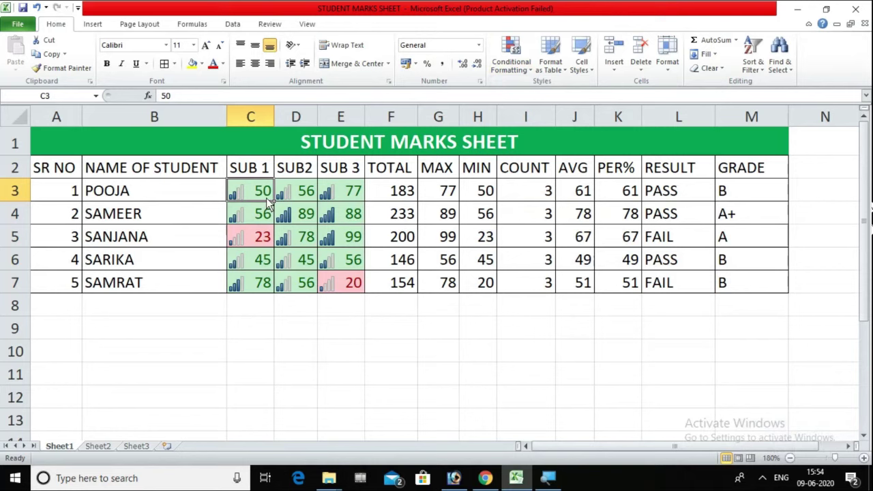
left_click(263, 222)
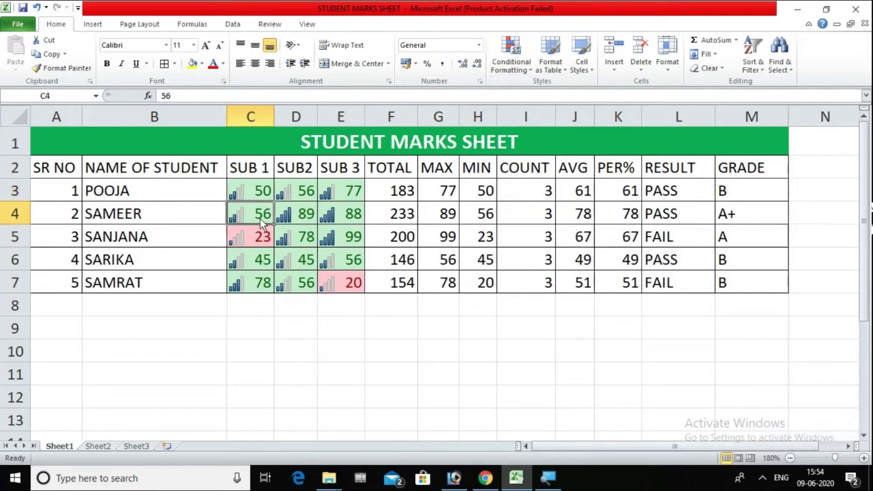
left_click(305, 218)
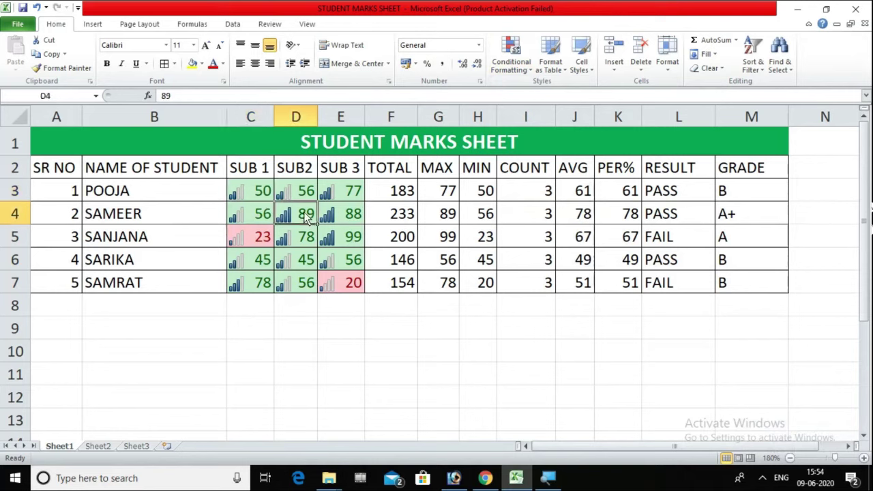
left_click(310, 194)
left_click(353, 196)
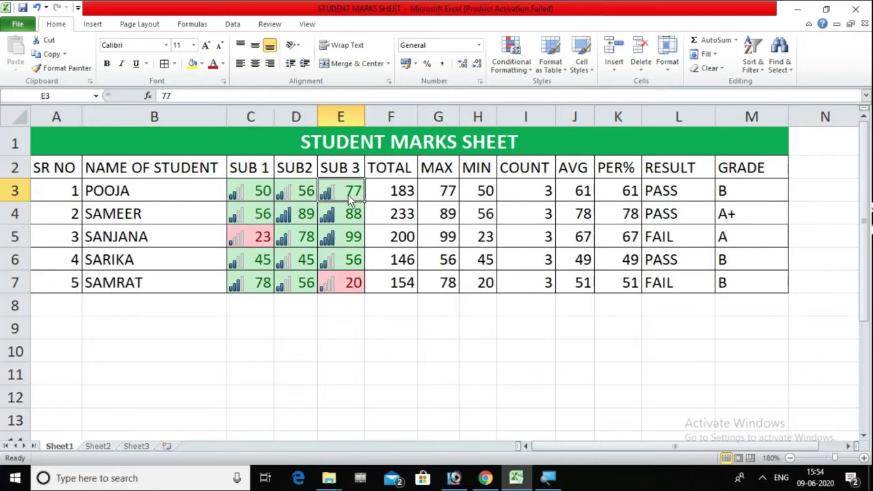
left_click(263, 285)
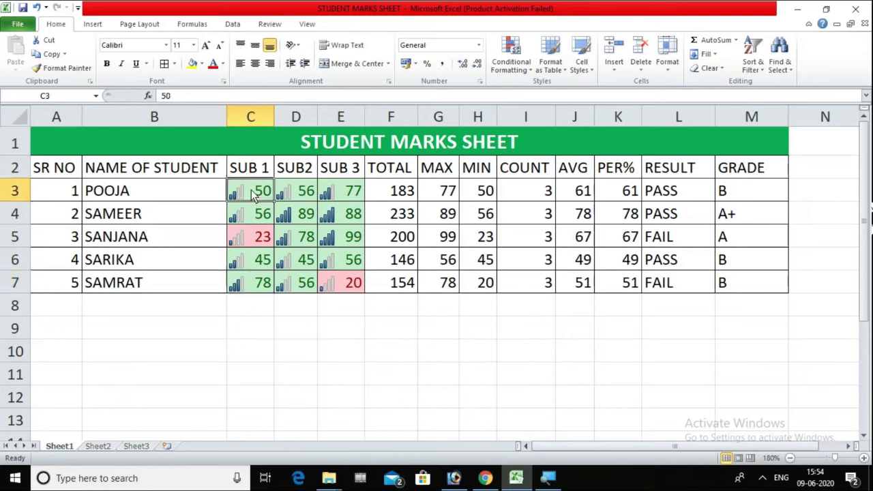
left_click_drag(254, 196, 348, 283)
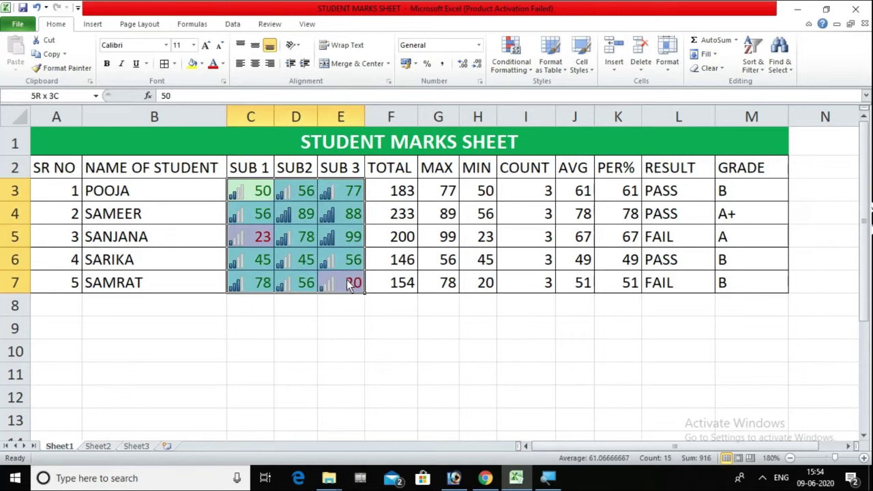
left_click(512, 62)
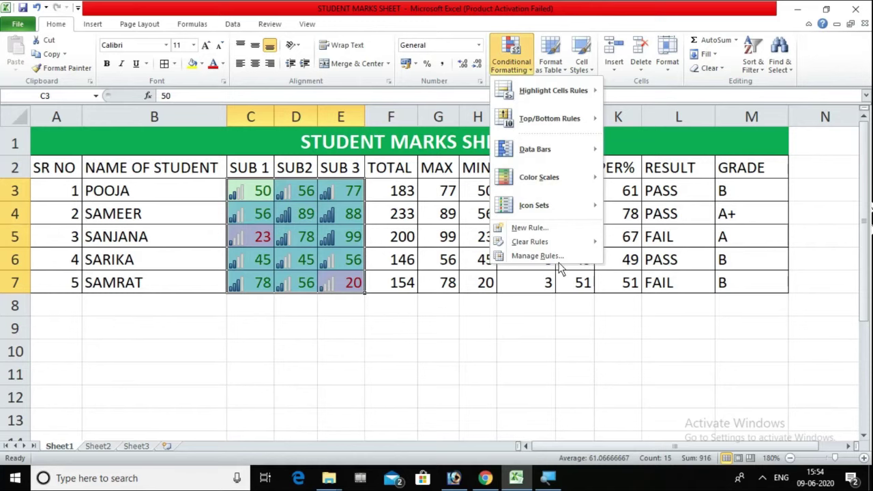
mouse_move(530, 241)
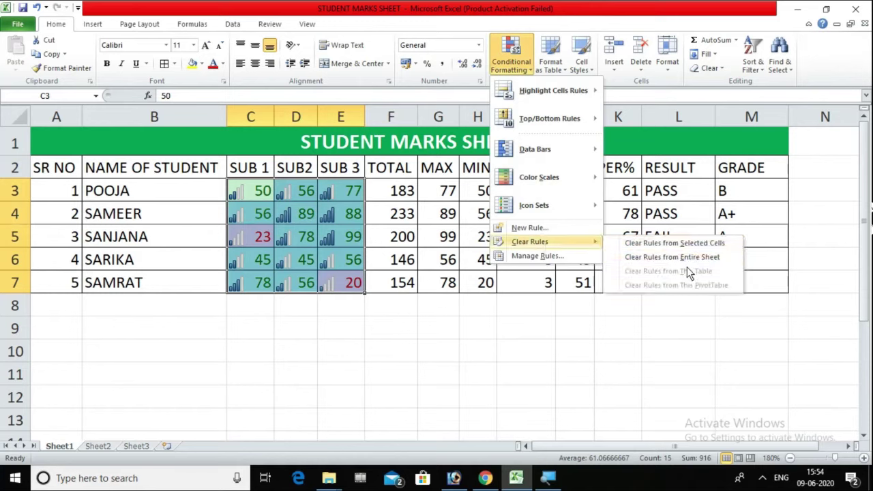
left_click(675, 245)
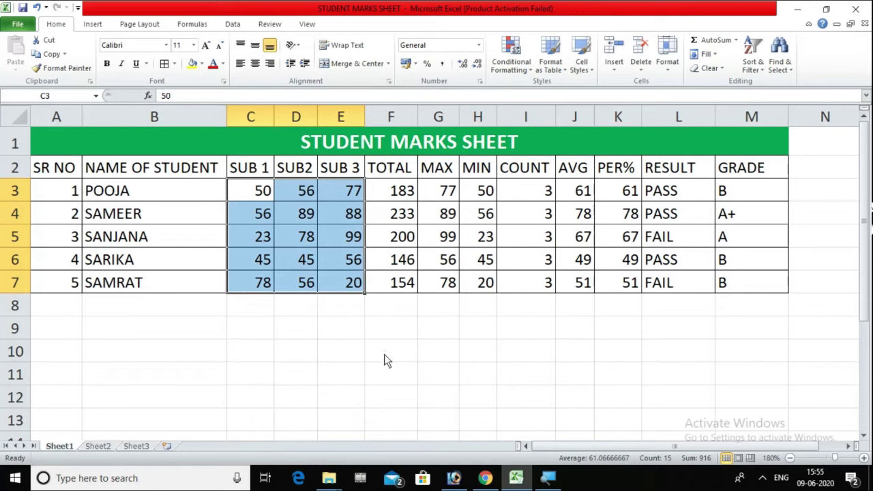
key("ctrl+z")
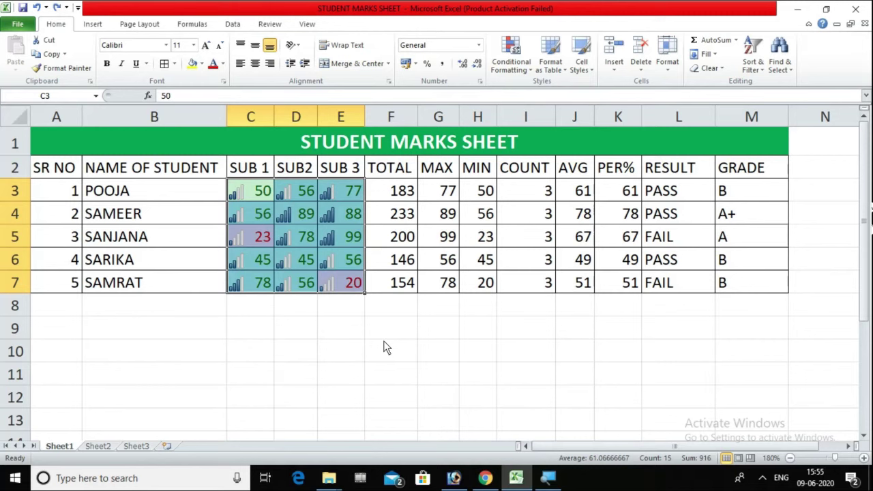
left_click(386, 348)
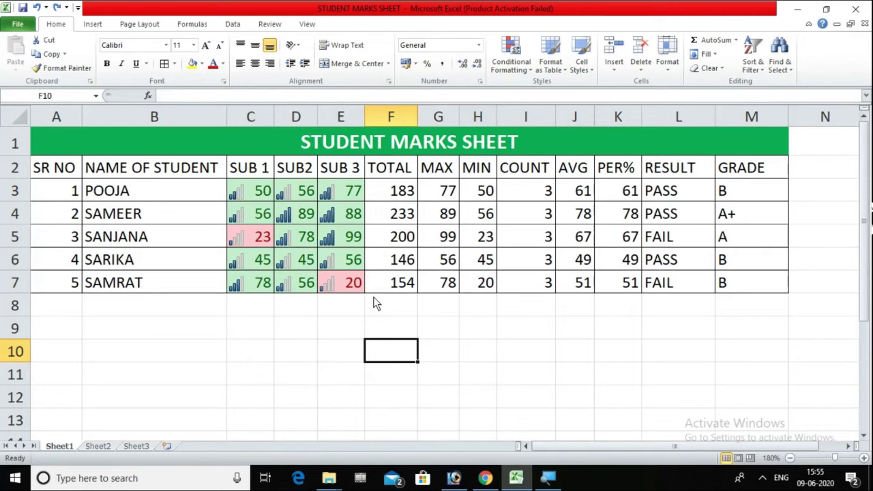
Save the workbook to the Desktop as 'STUDENT MARKS SHEET 20'.
left_click(17, 24)
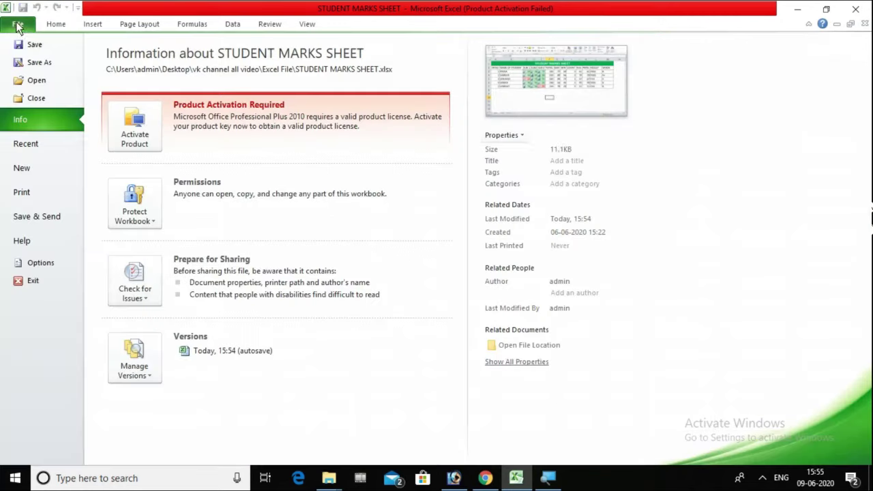
left_click(43, 62)
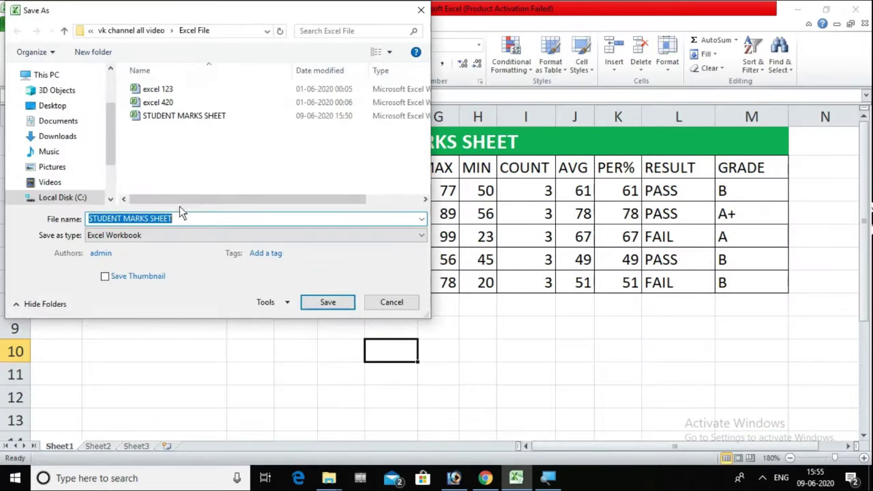
left_click(53, 106)
left_click(205, 217)
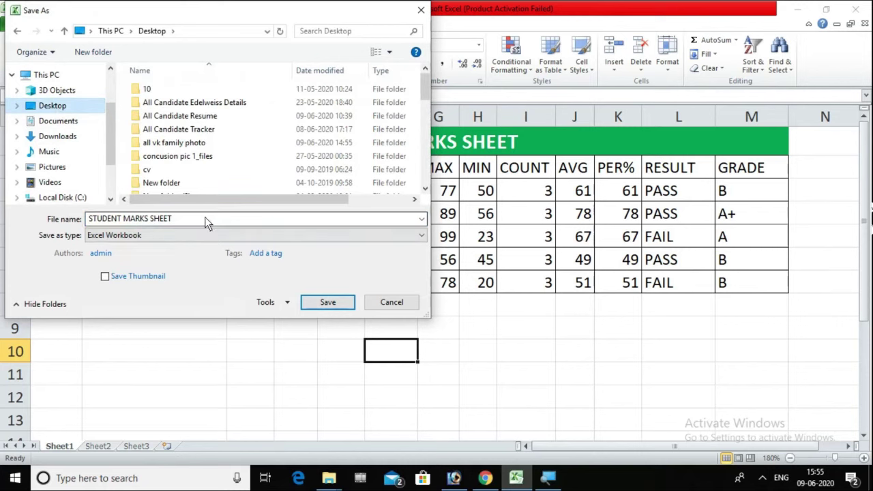
left_click(204, 220)
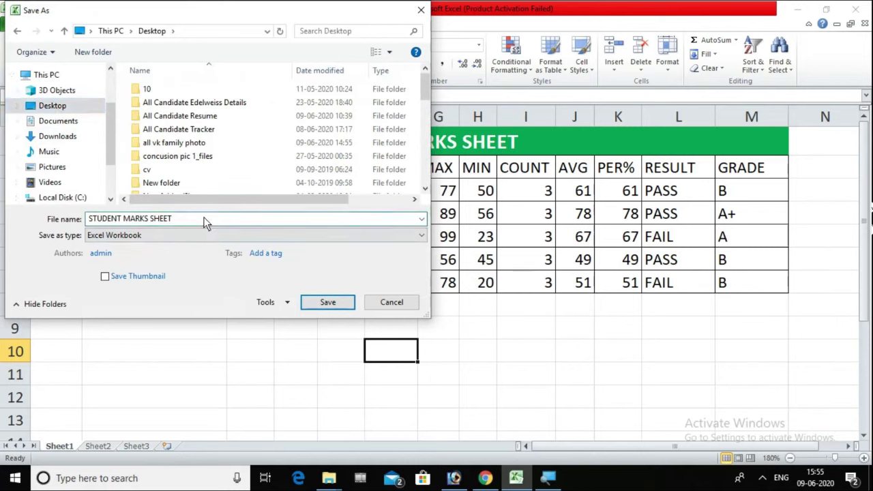
type("20")
left_click(327, 304)
left_click(341, 353)
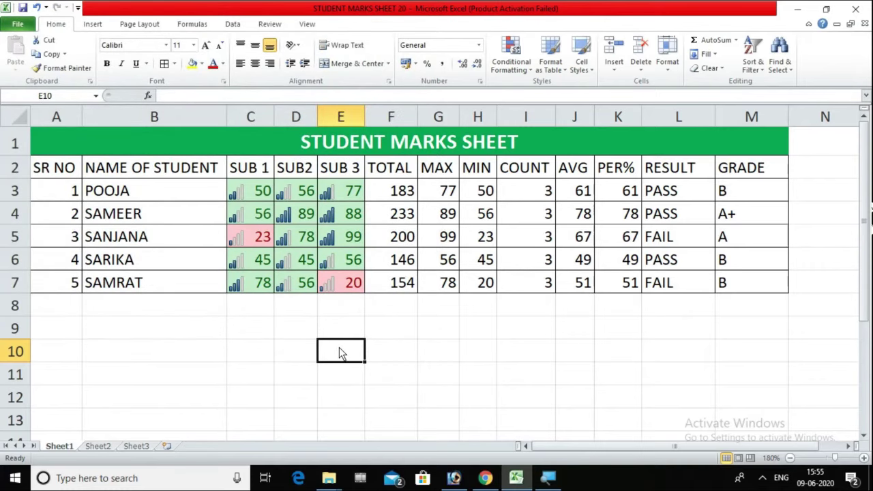
left_click(250, 328)
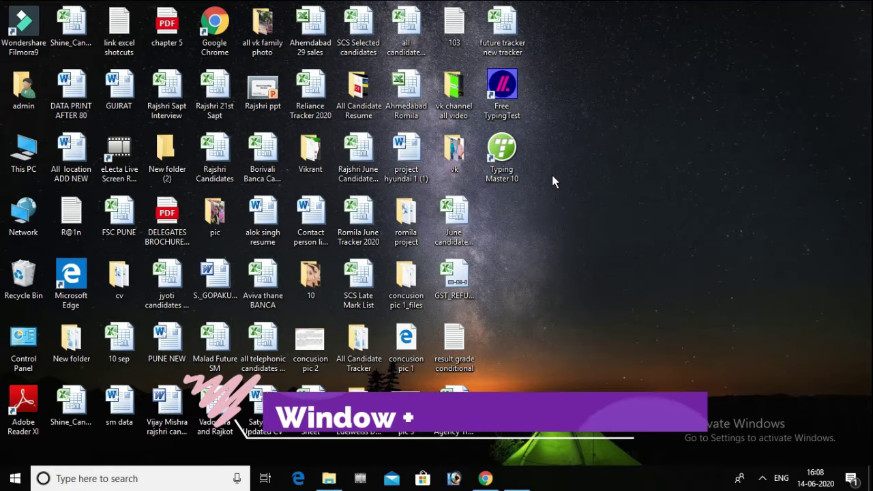
Launch Excel by running 'excel' from the Windows Run dialog.
key("super+r")
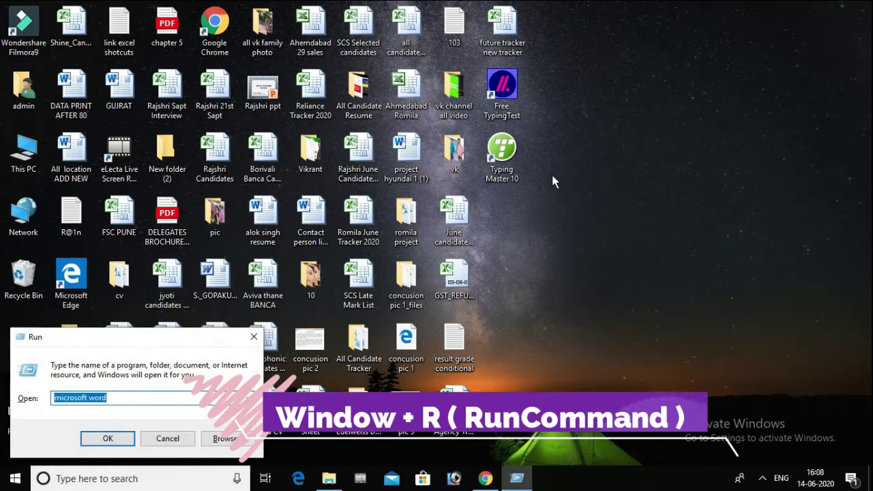
type("EXC")
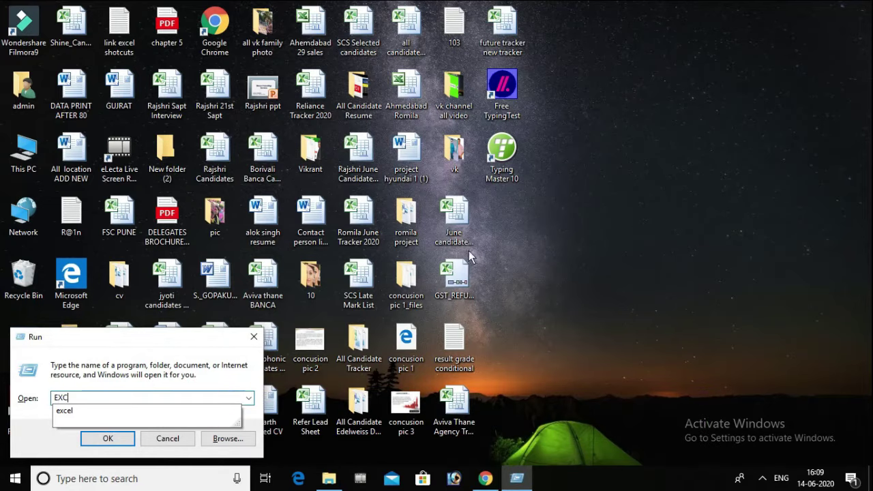
key("Down")
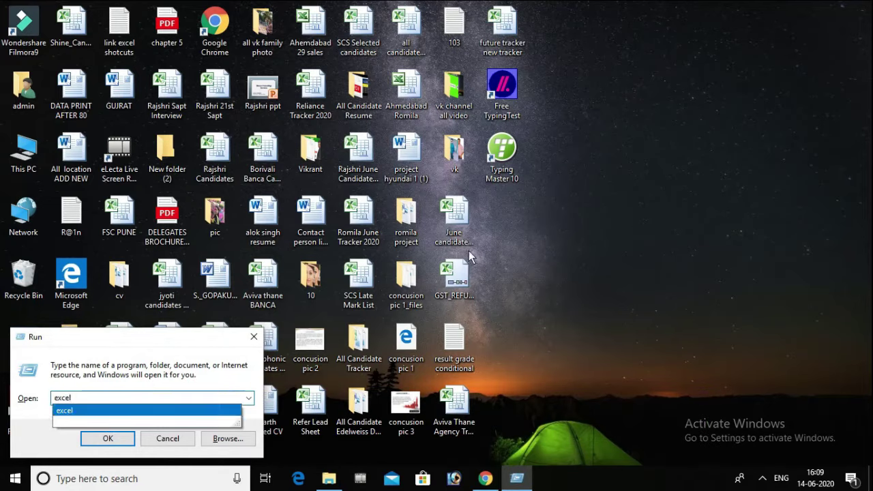
key("Return")
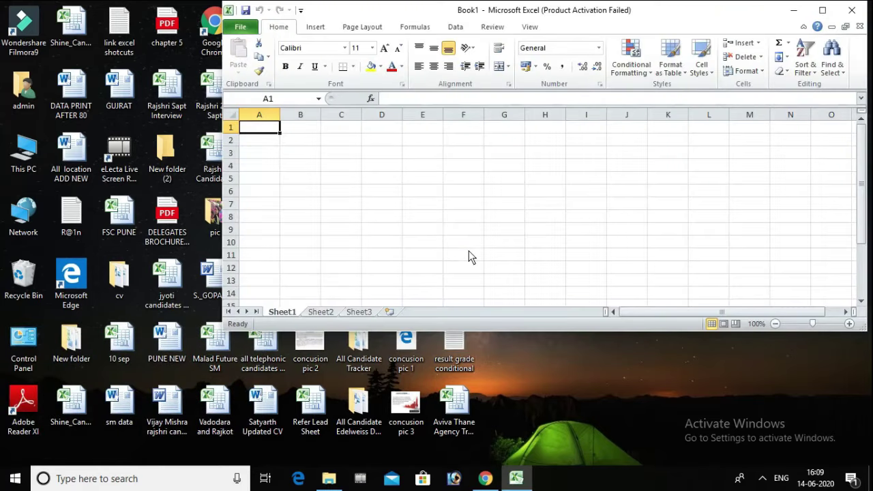
Maximize the Excel window and dismiss the Office activation notice.
left_click(740, 128)
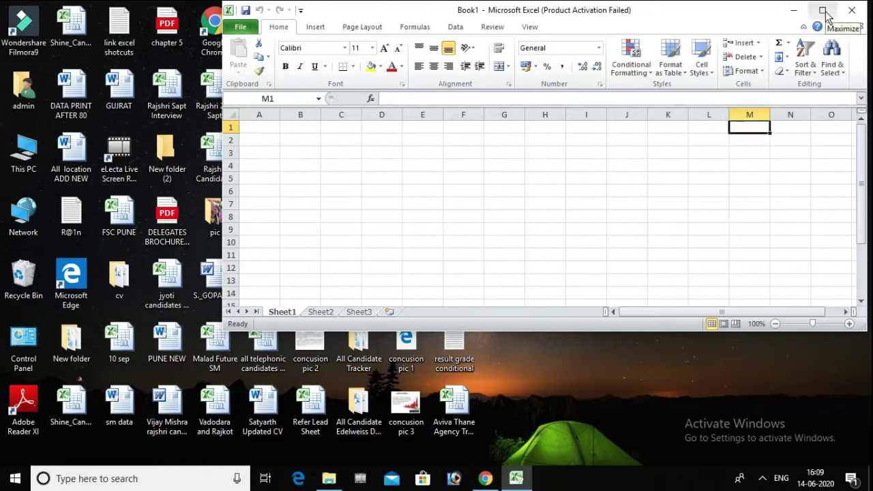
key("alt+space")
key("x")
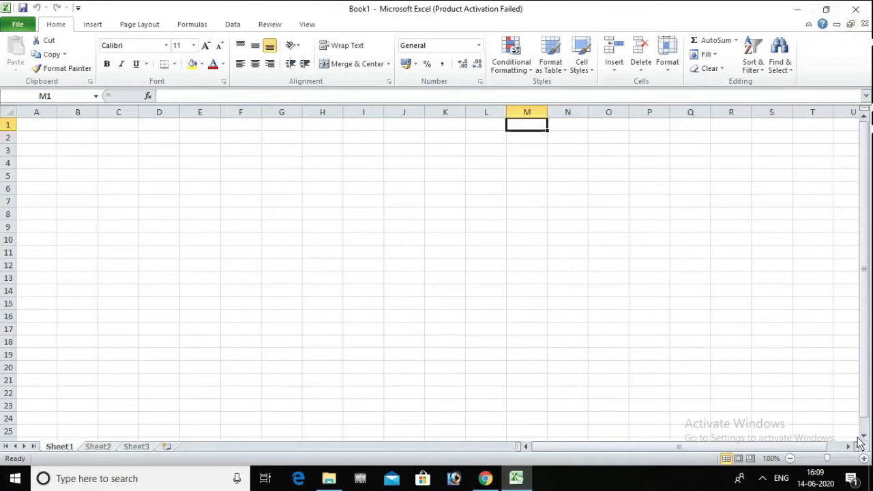
left_click(863, 458)
left_click(863, 459)
left_click(863, 458)
left_click(863, 458)
left_click(863, 458)
left_click(863, 458)
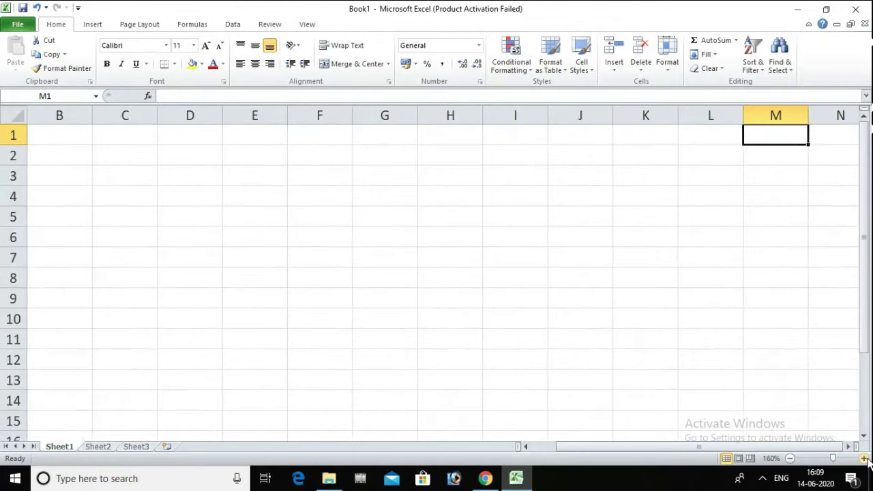
left_click(863, 458)
left_click(863, 458)
left_click(863, 458)
left_click(863, 458)
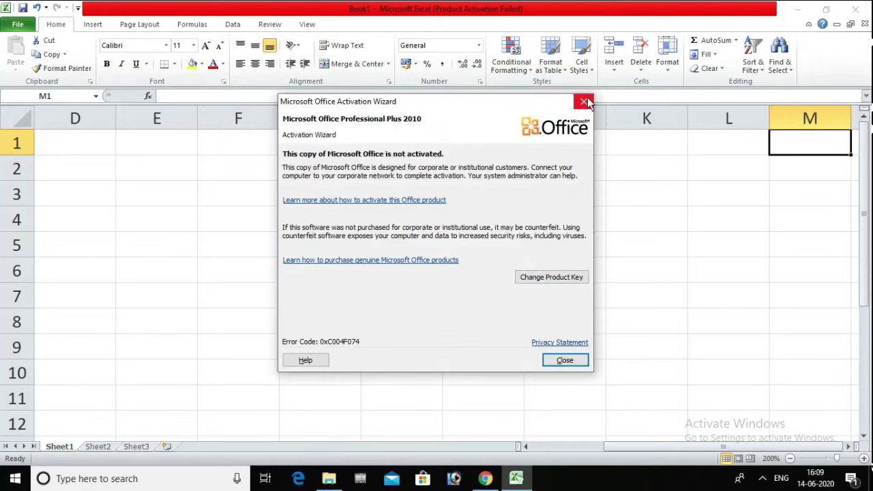
left_click(584, 101)
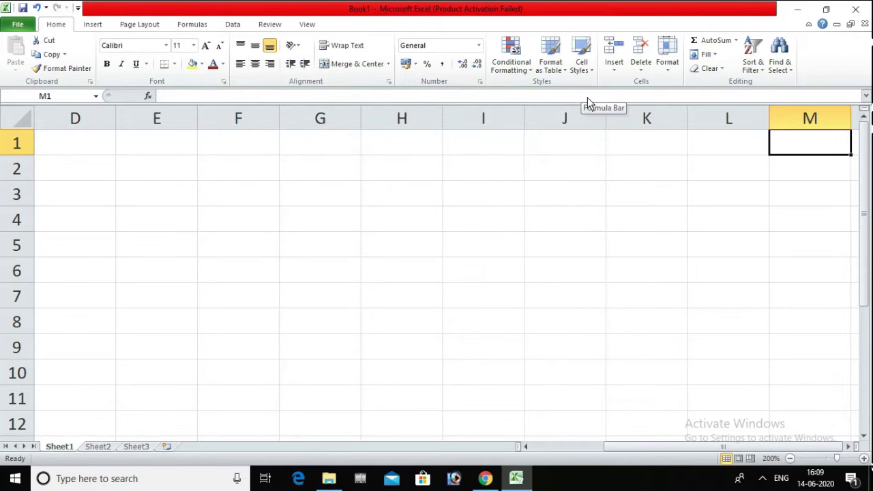
Set the sheet magnification to 200% and move back toward cell A1.
key("alt")
key("w")
key("q")
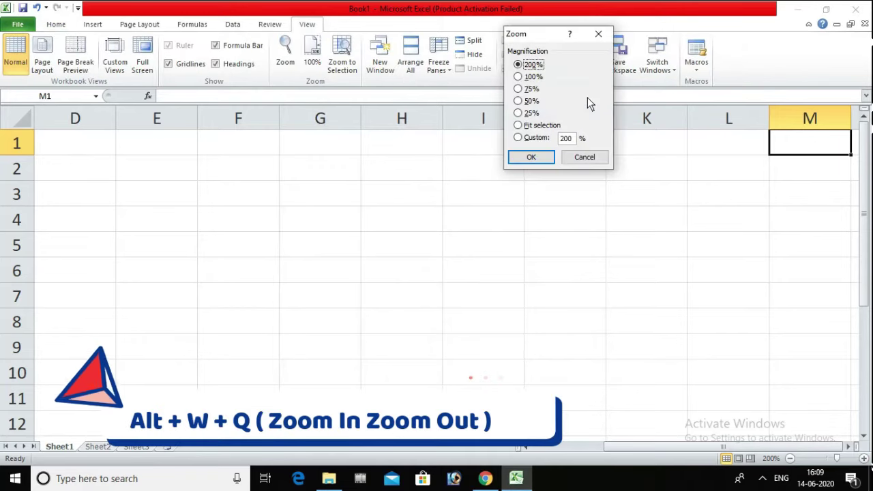
key("Down")
key("Down")
key("Down")
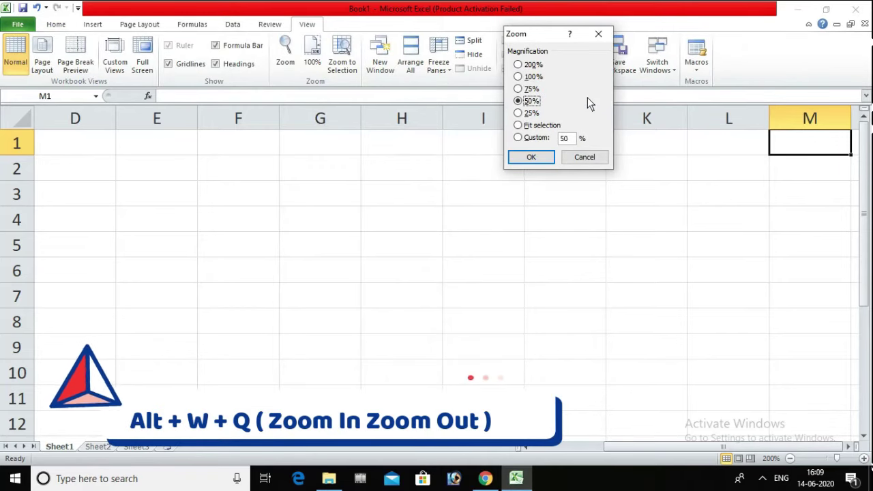
key("Up")
key("Up")
key("Return")
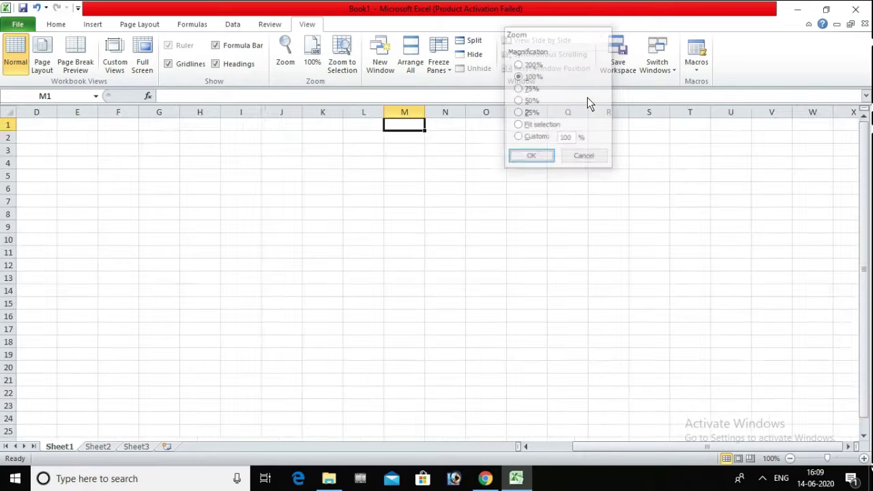
key("alt")
key("w")
key("q")
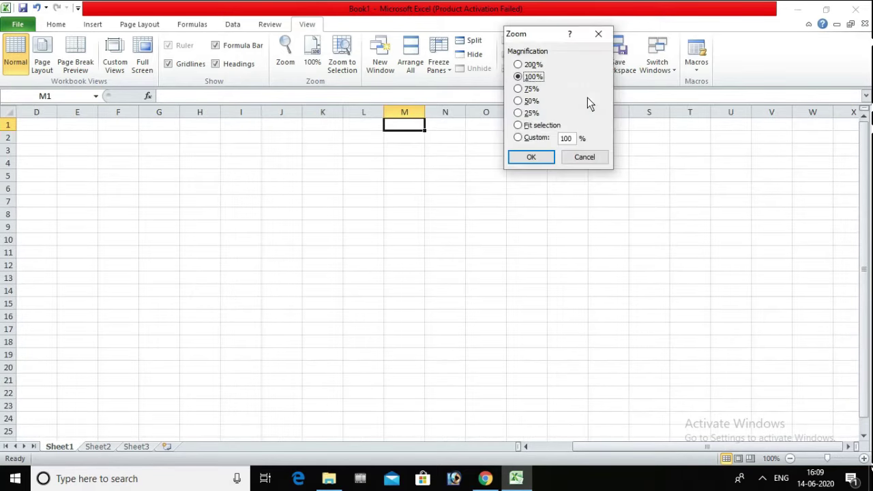
key("Up")
key("Return")
key("Left")
key("Left")
key("Left")
key("Left")
key("Left")
key("Left")
key("Left")
key("Left")
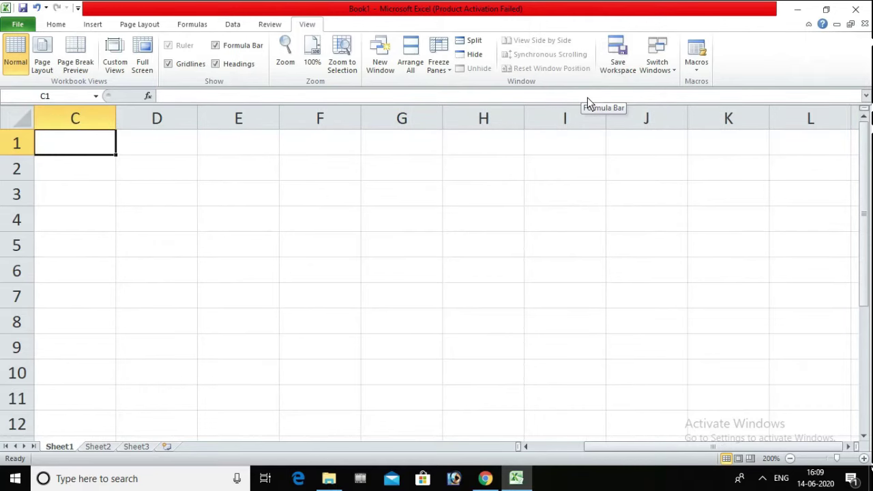
key("Left")
key("Left")
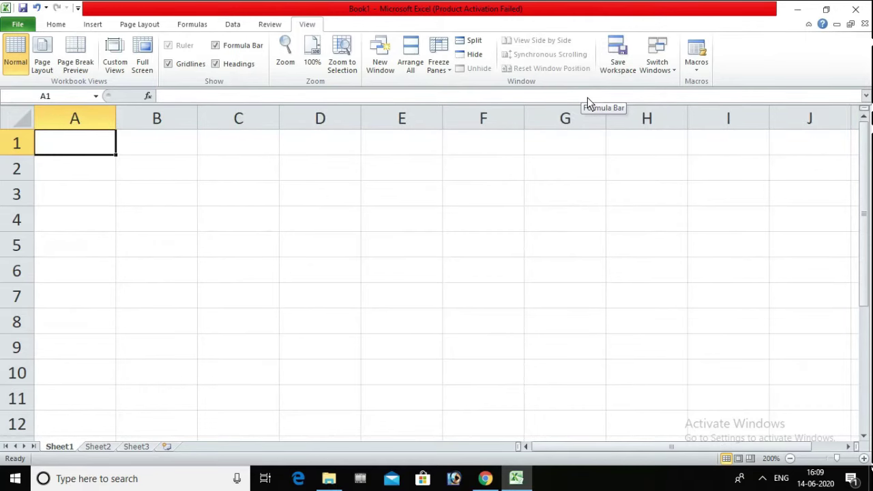
Enter SR NO in A1 and NAME OF CUSTOMER in B1, autofitting column B.
type("SR ")
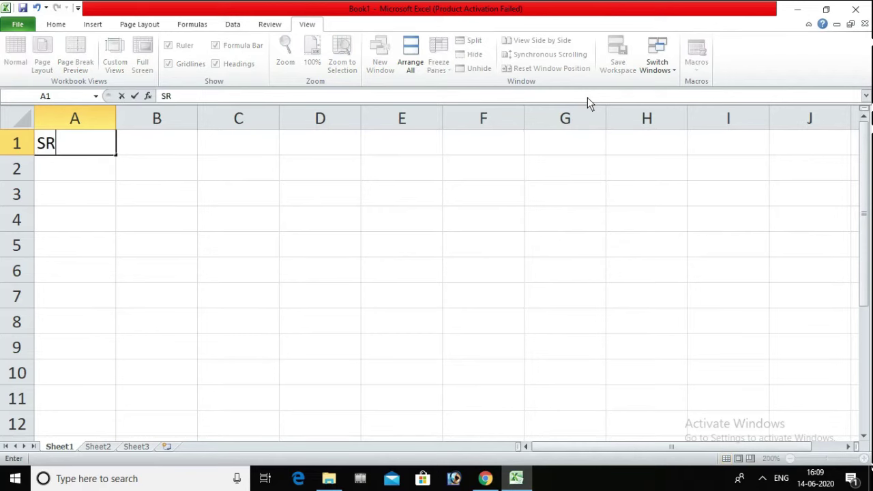
type("NO")
key("Tab")
type("NAME OF ST")
key("BackSpace")
key("BackSpace")
type("CUSTOMER")
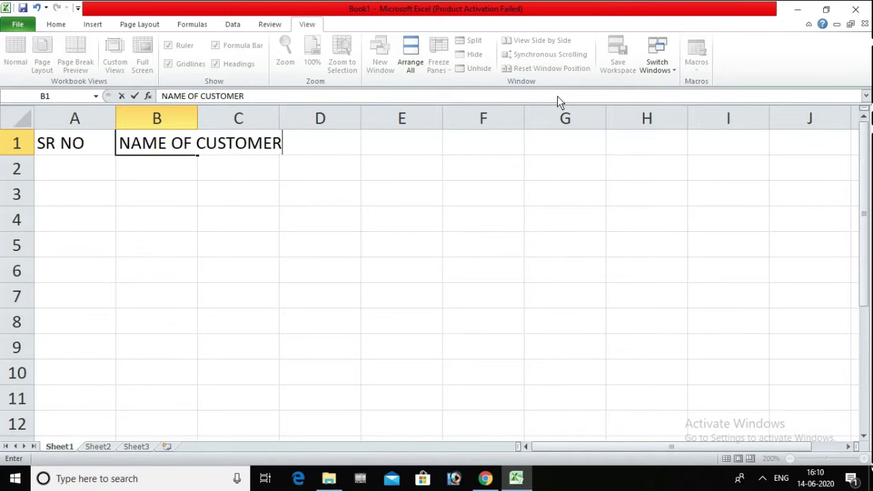
key("Return")
key("Return")
key("Up")
key("Up")
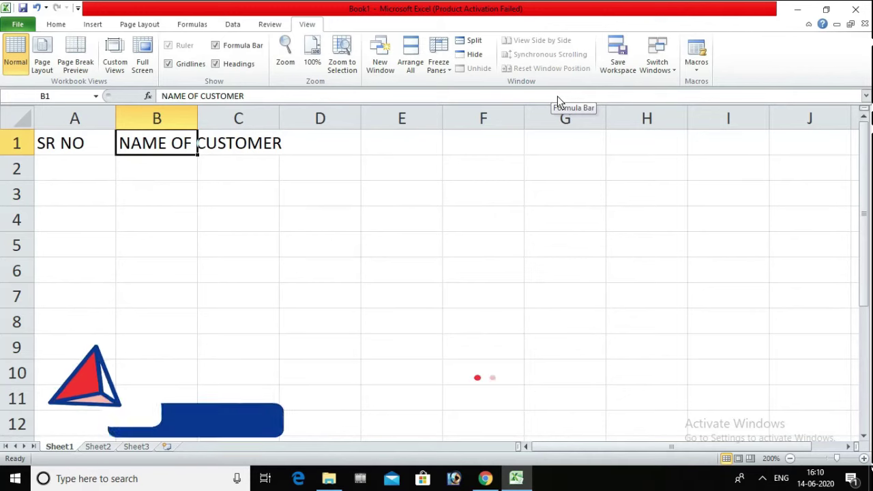
key("alt+h")
key("o")
key("i")
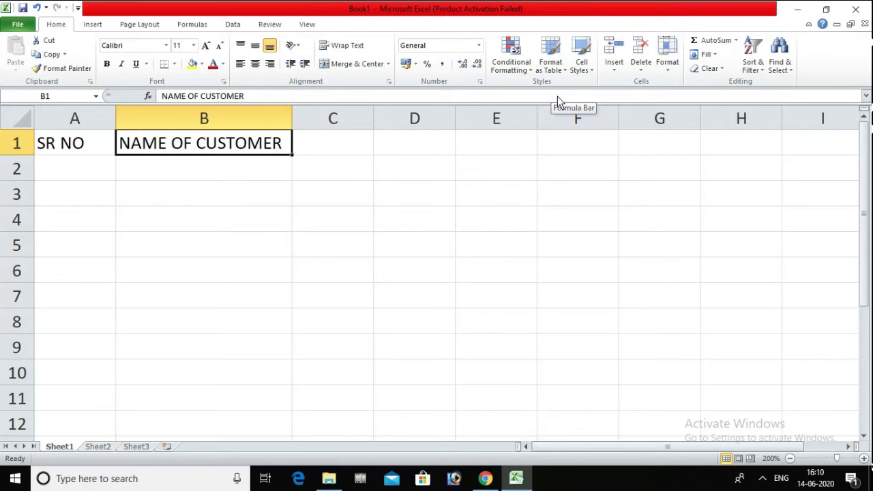
Enter the CUSTOMER header in C1 and autofit column C.
key("Tab")
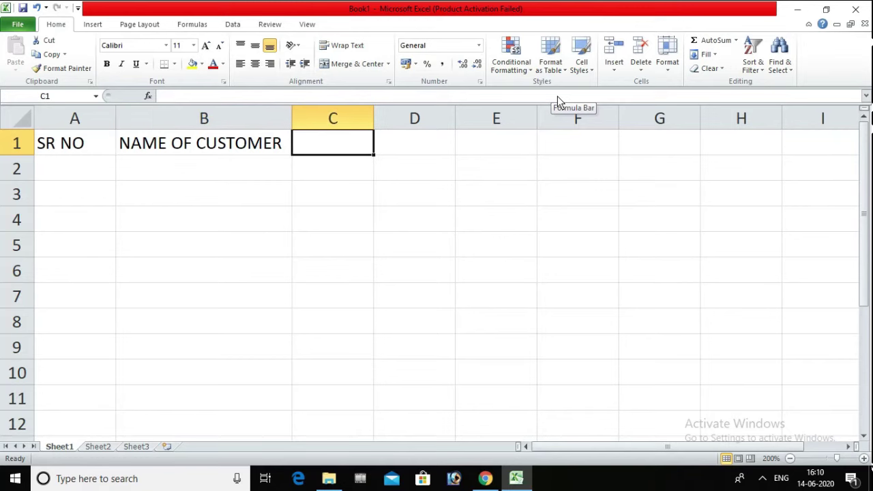
type("CUST")
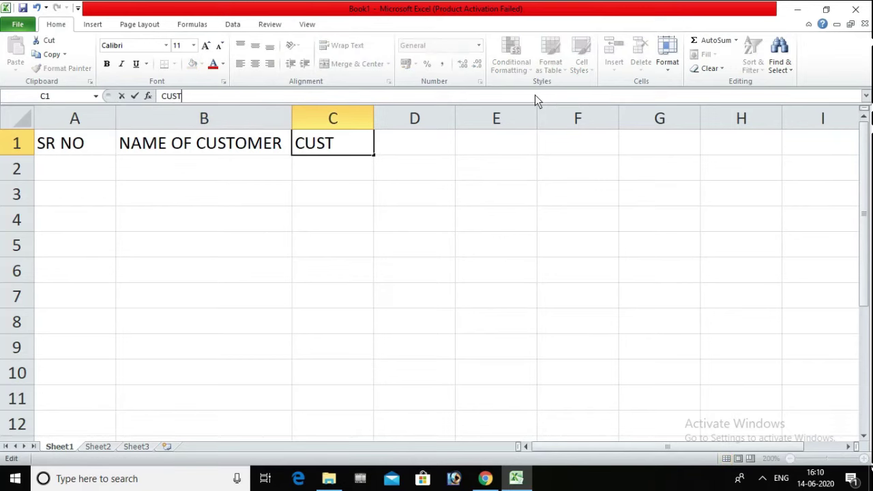
type("OMER")
key("ctrl+Return")
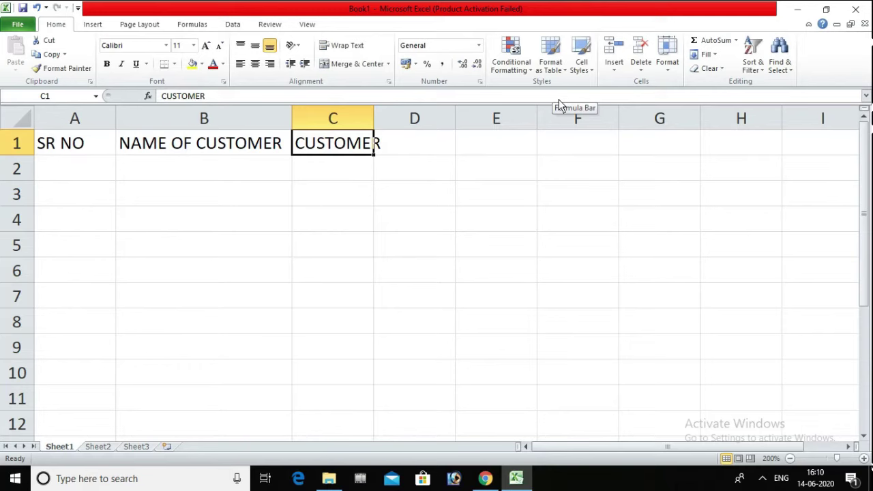
key("alt+h")
key("o")
key("i")
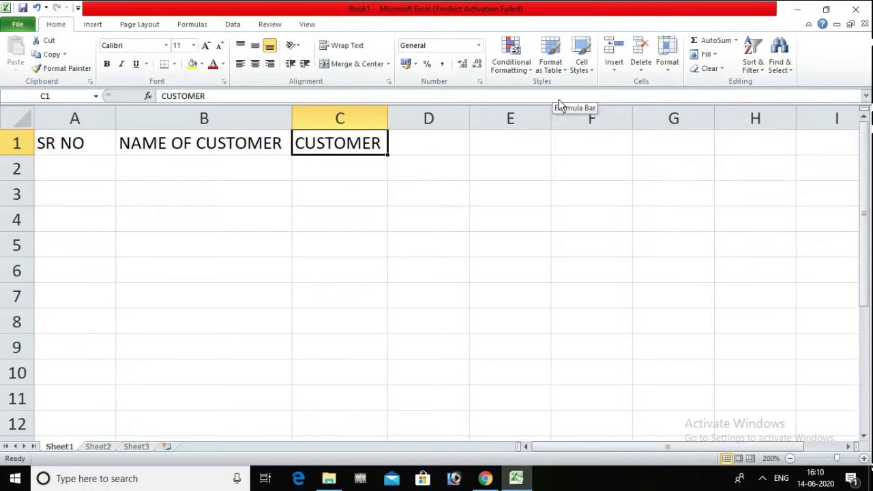
Enter the headers PRODUCT, QUANTITY, RATE and TOTAL AMT across D1:G1.
key("Tab")
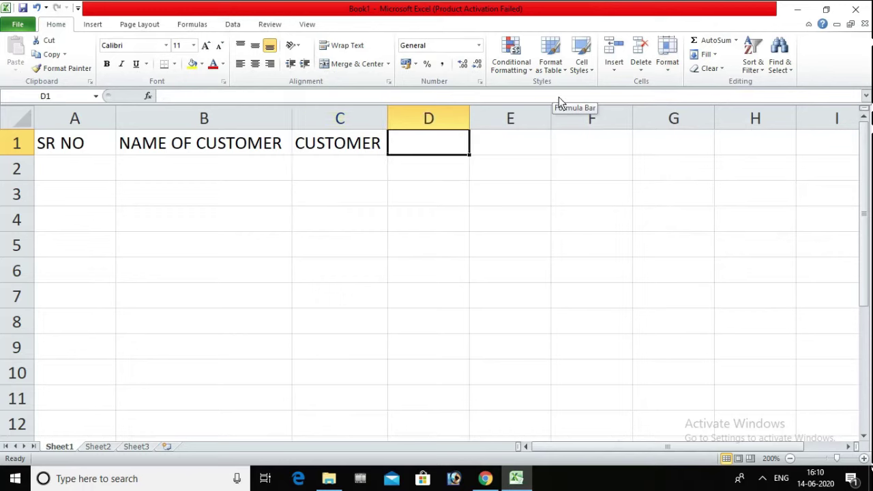
type("PRODUCT")
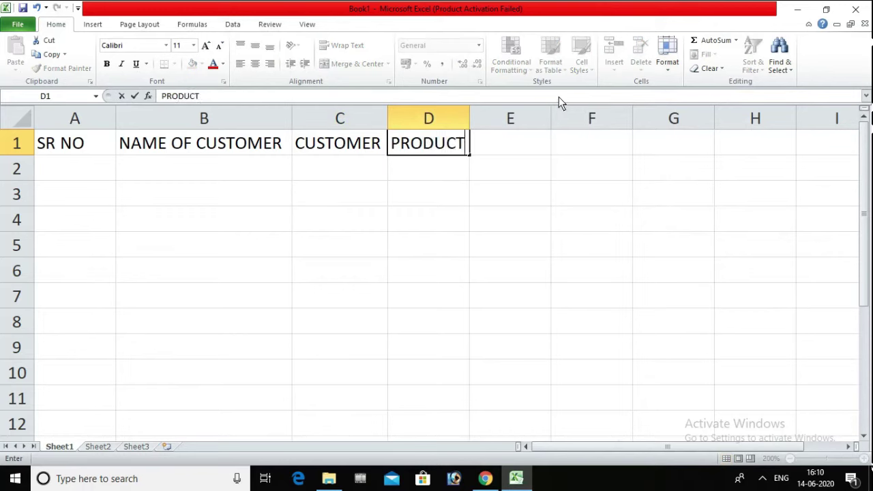
key("Tab")
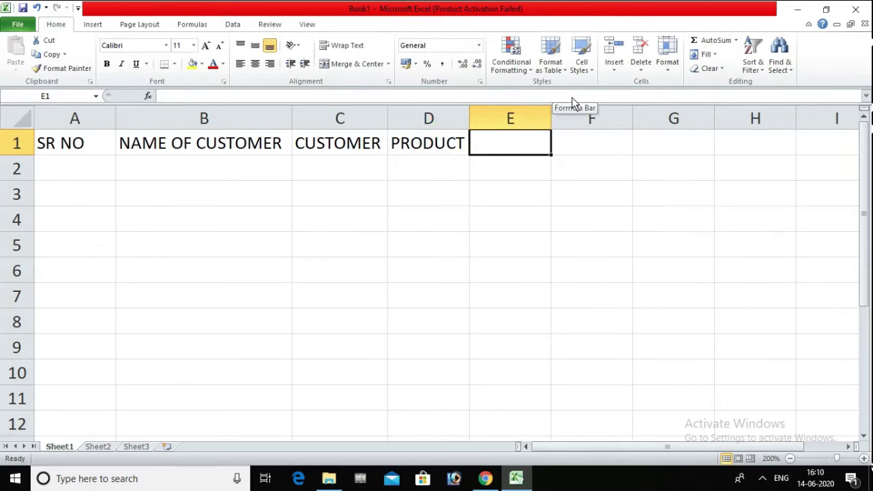
type("QUANTITY")
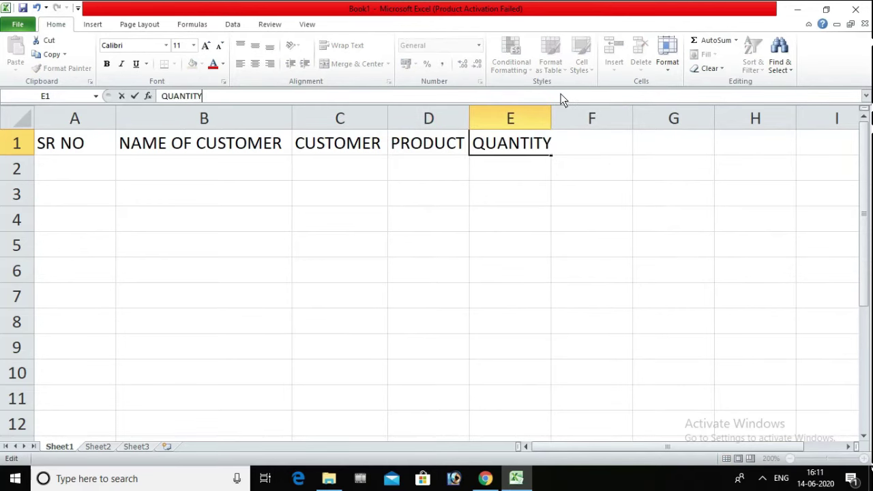
key("Return")
key("Up")
key("Right")
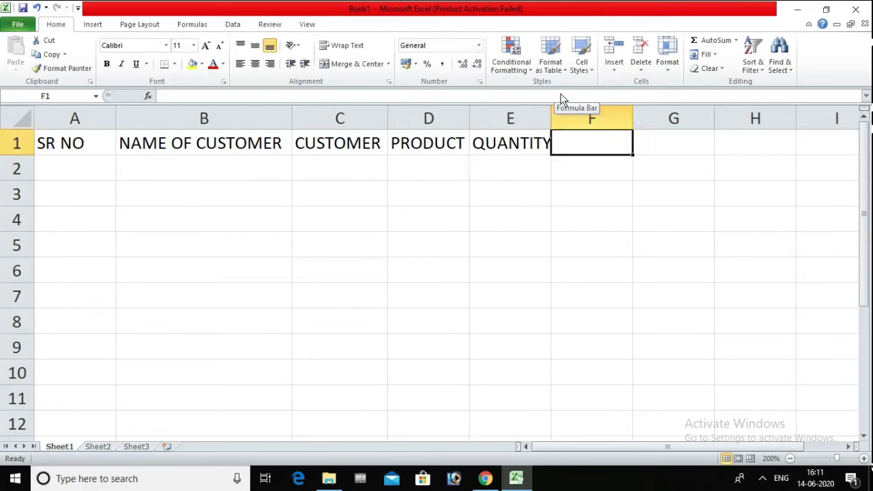
type("RATE")
key("Return")
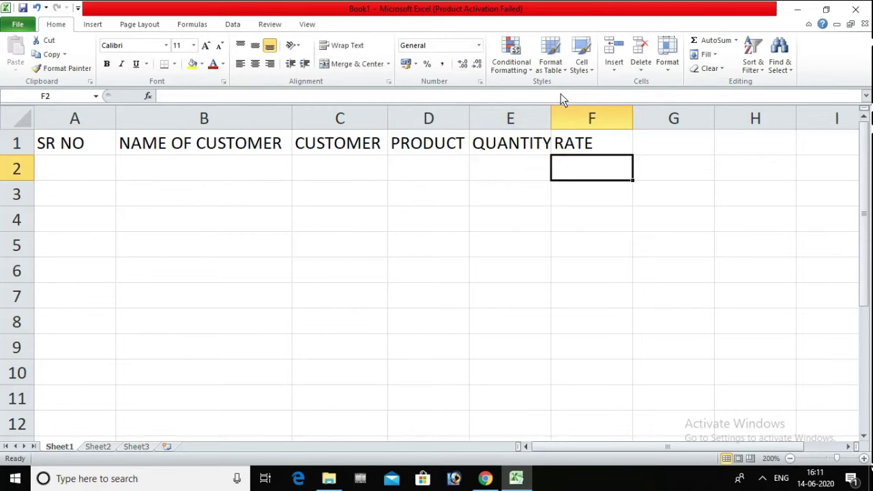
key("Right")
key("Up")
type("TOTAL AM")
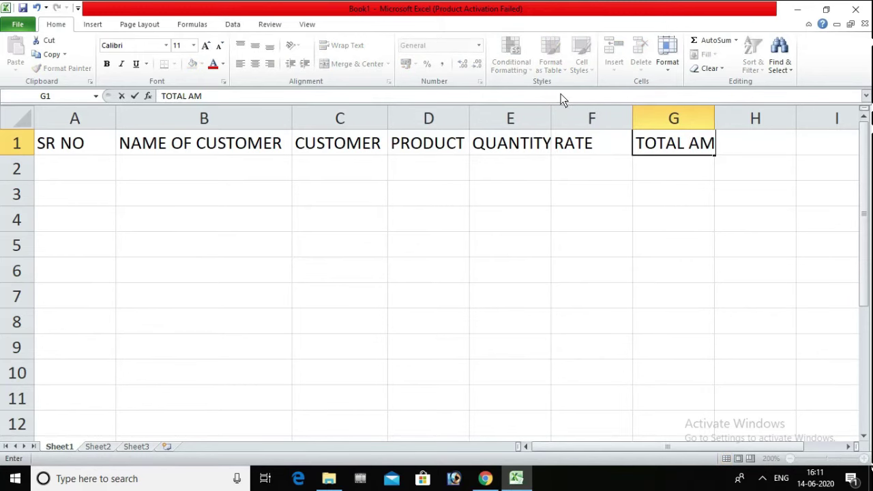
type("T")
key("Return")
key("Up")
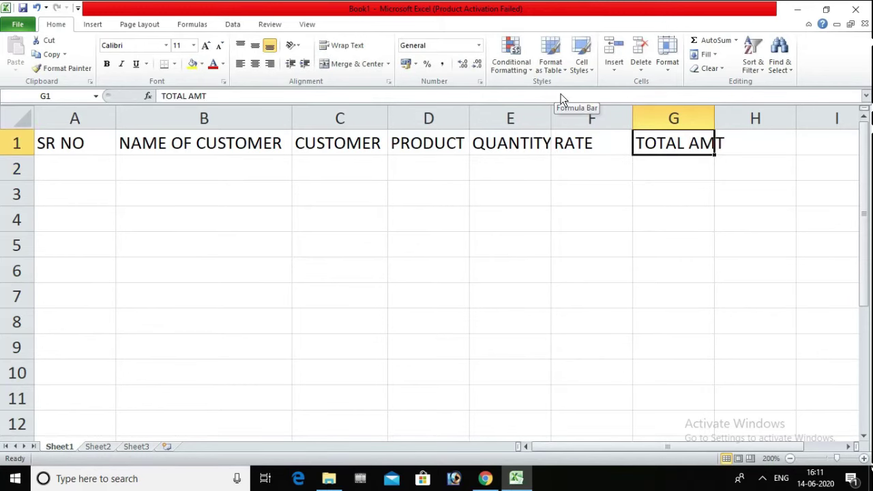
Add DISCOUNT AMT in H1 and autofit columns H and G to their headers.
key("Right")
type("DIS")
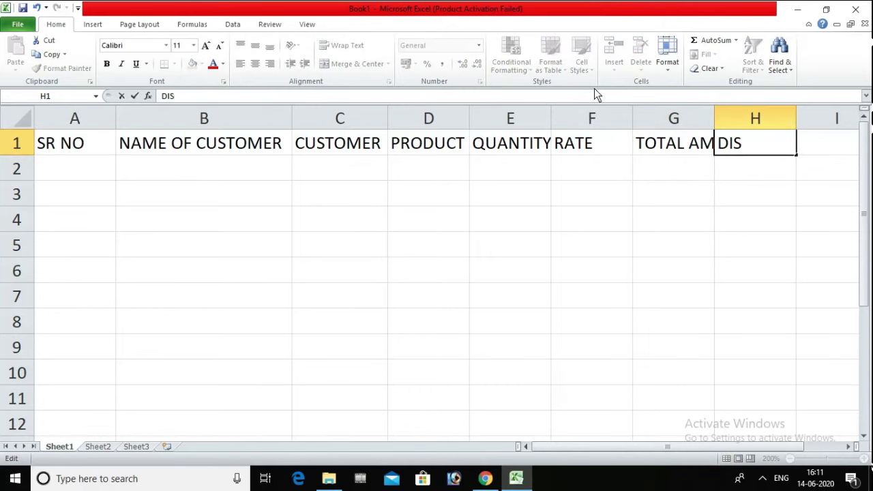
type("COUNT AMT")
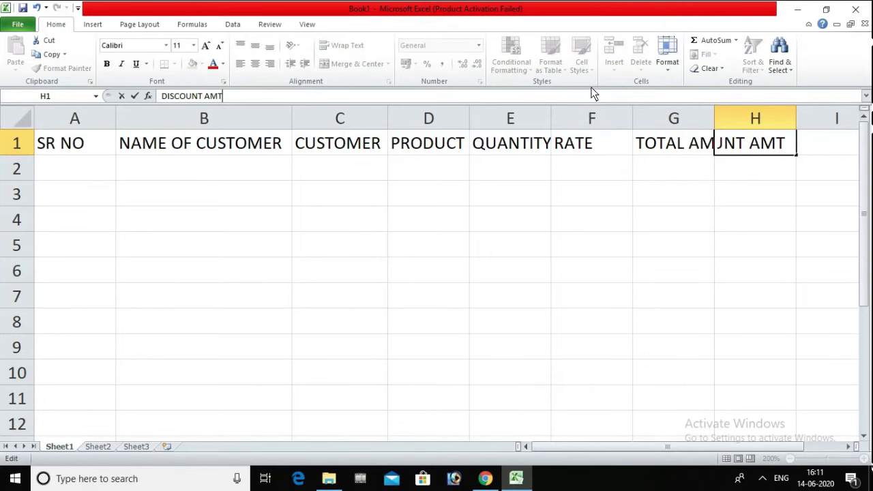
key("Return")
key("Up")
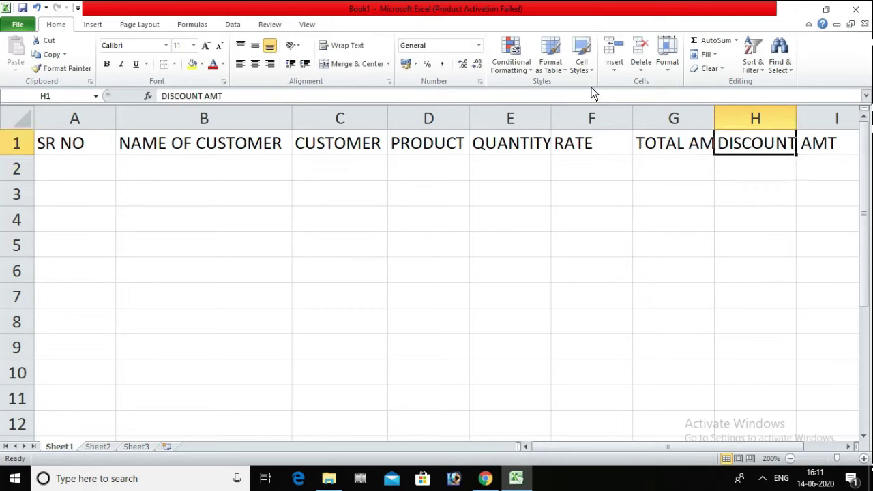
key("alt+h")
key("o")
key("i")
key("Left")
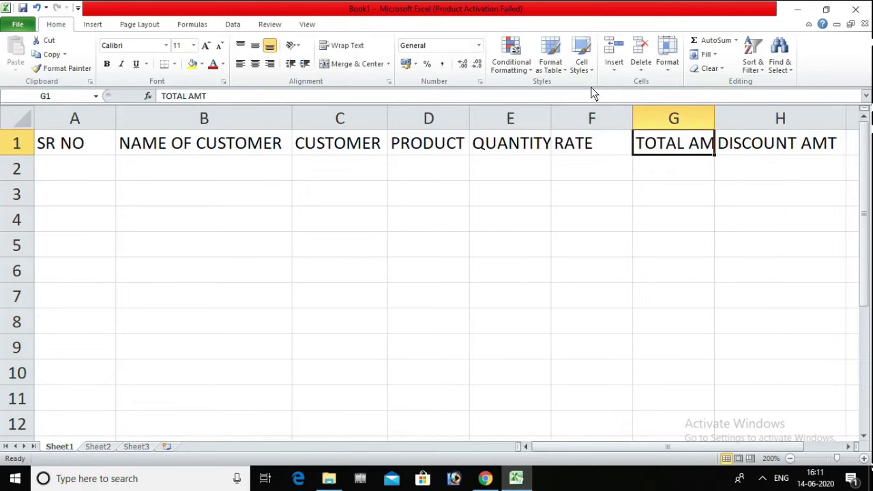
key("alt+h")
key("o")
key("i")
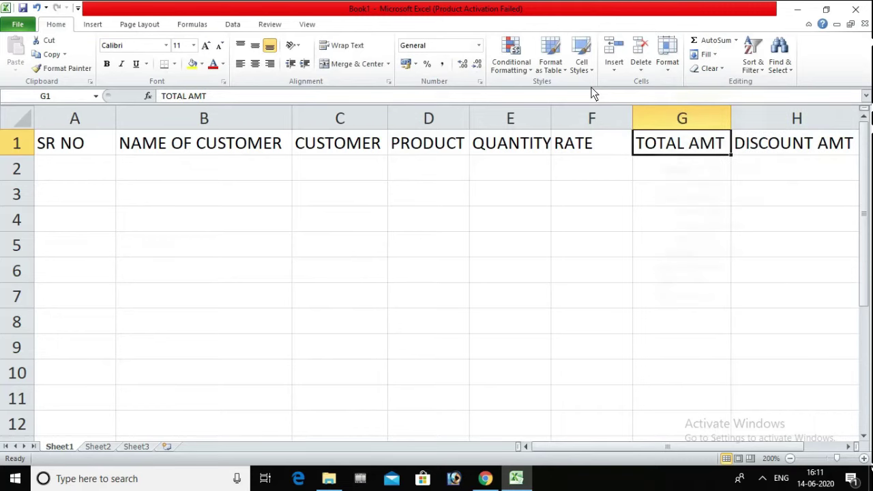
Add the NET AMT header in I1.
key("Right")
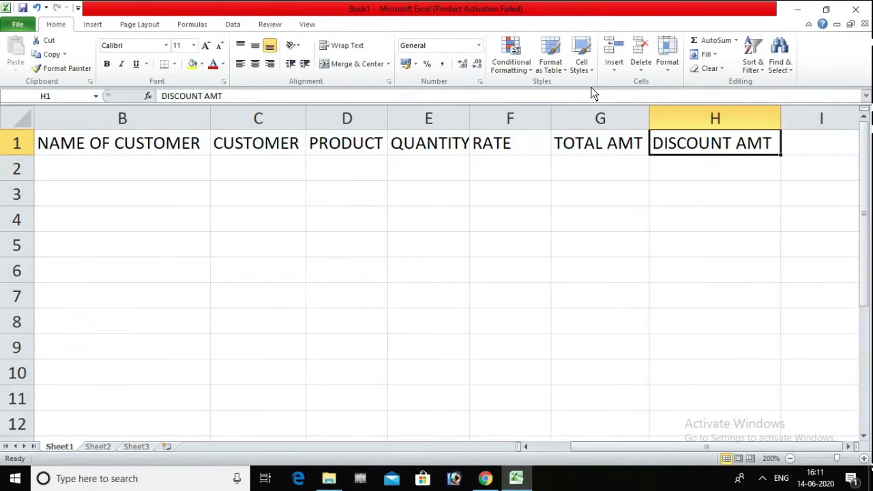
key("Right")
type("NET AMT")
key("Return")
key("Home")
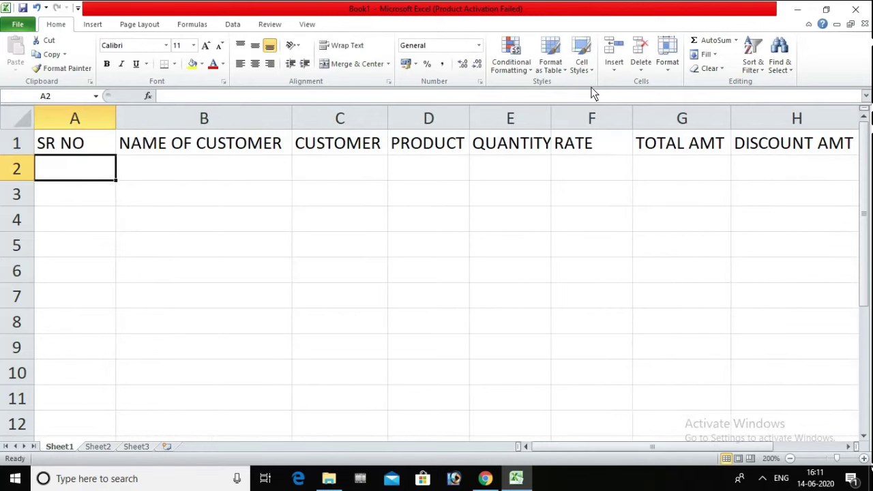
key("Right")
key("Right")
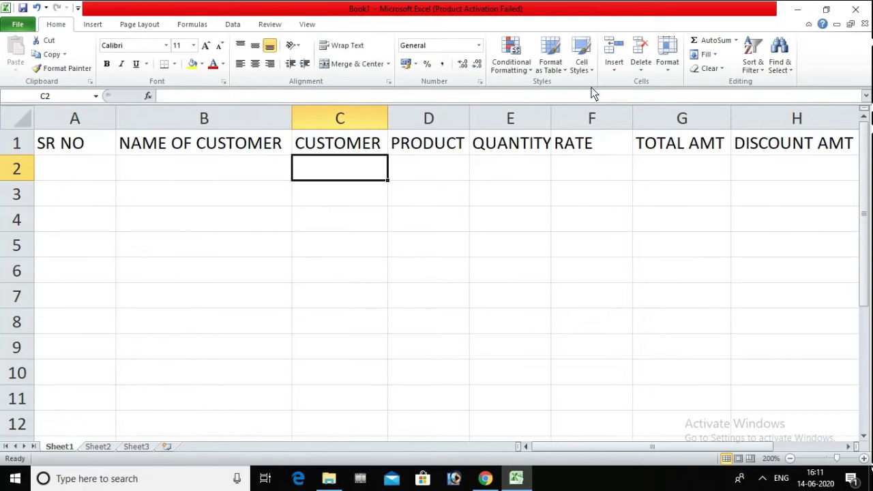
Append TYPE to the CUSTOMER header in C1.
key("Up")
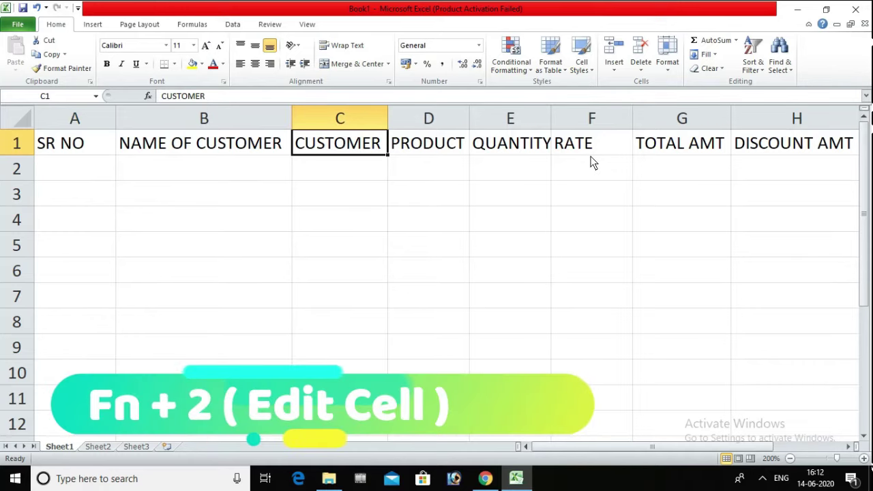
left_click(443, 210)
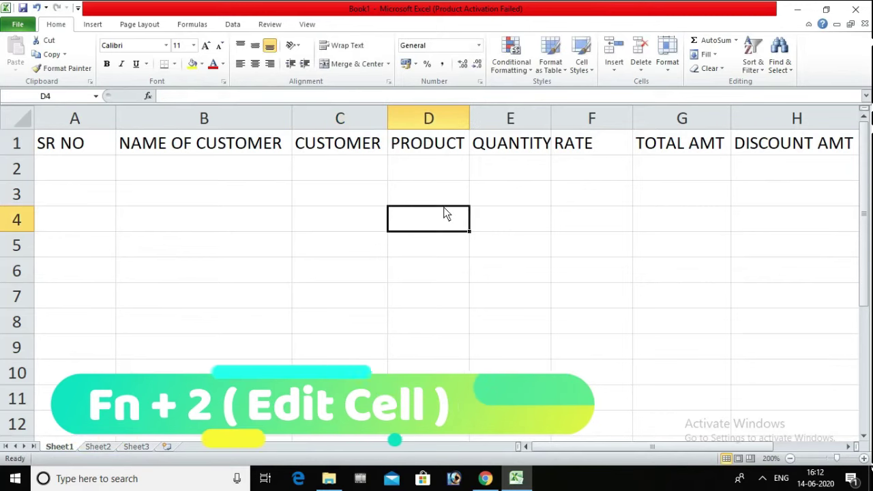
left_click(337, 151)
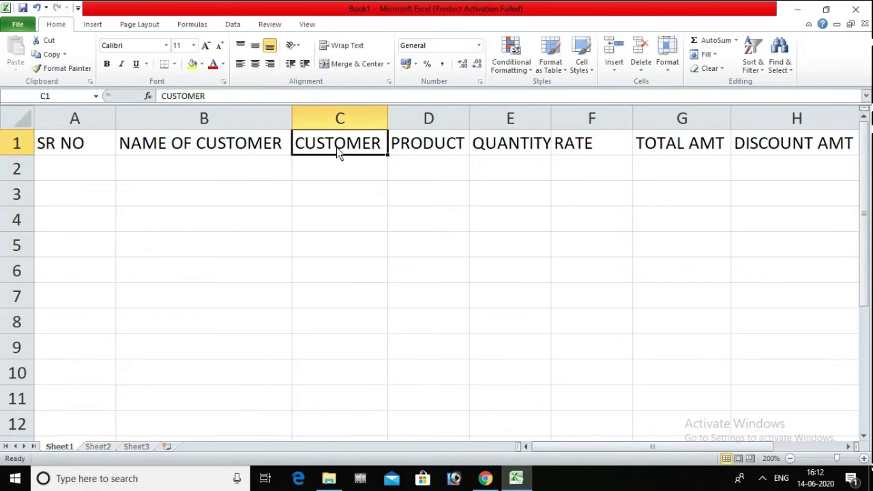
key("F2")
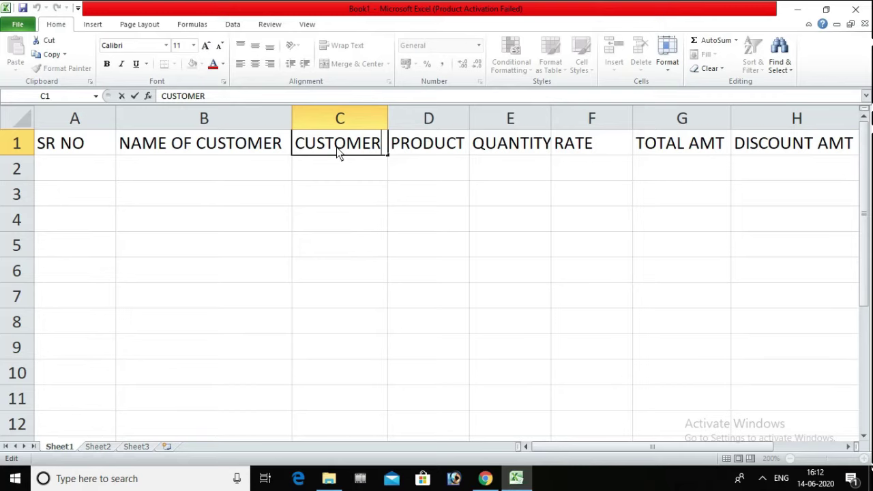
type("TYPE")
key("Return")
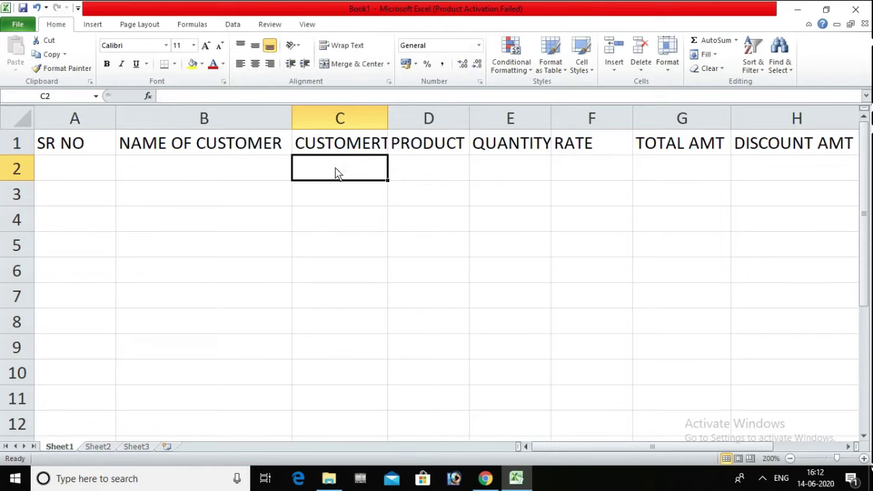
Autofit column C and add a space so C1 reads CUSTOMER TYPE.
left_click(336, 151)
key("alt+h")
key("o")
key("i")
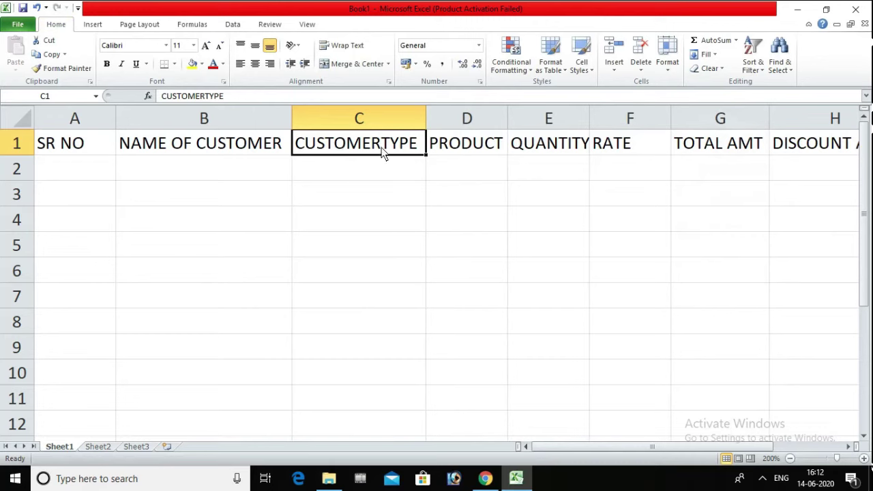
double_click(380, 146)
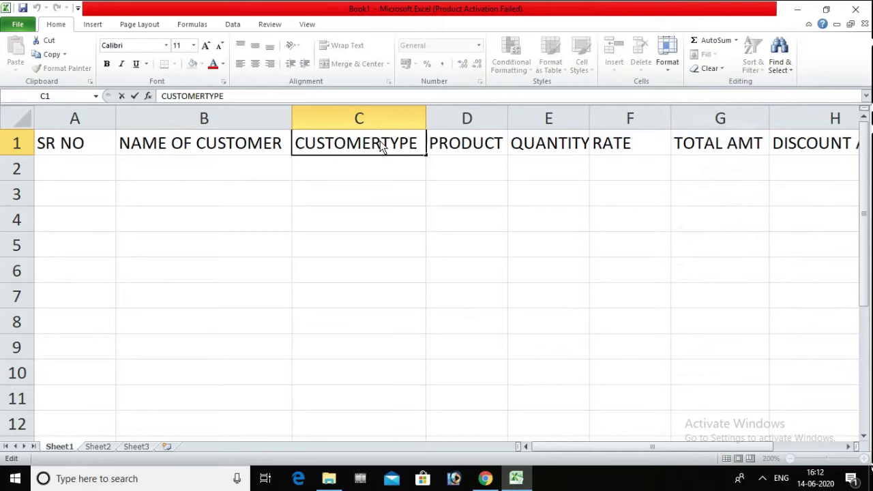
left_click(384, 215)
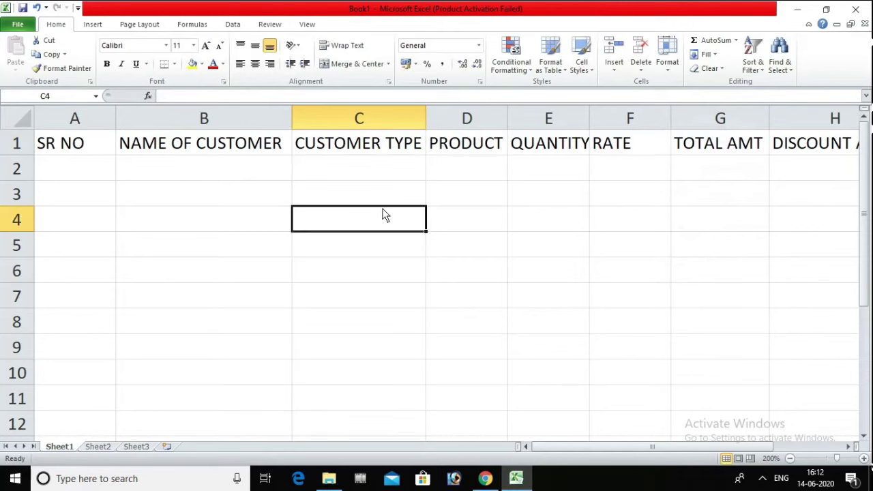
left_click(94, 174)
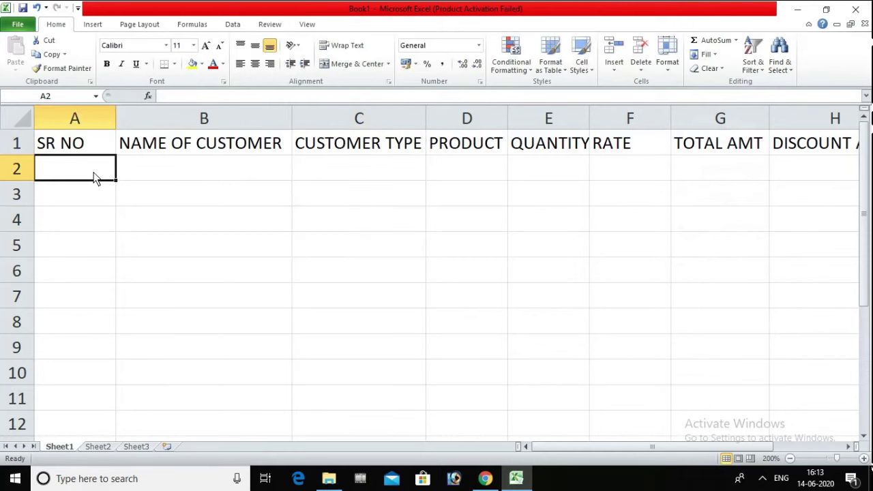
Enter serial numbers 1 to 5 in A2:A6 and fit column A to its contents.
type("1")
key("Return")
type("2")
key("Return")
type("3 4")
key("Return")
type("5")
key("Return")
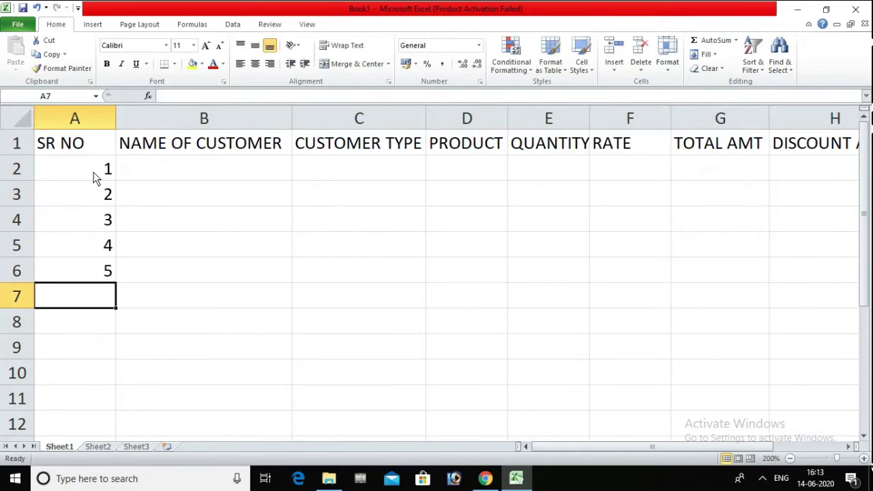
double_click(116, 124)
left_click(115, 125)
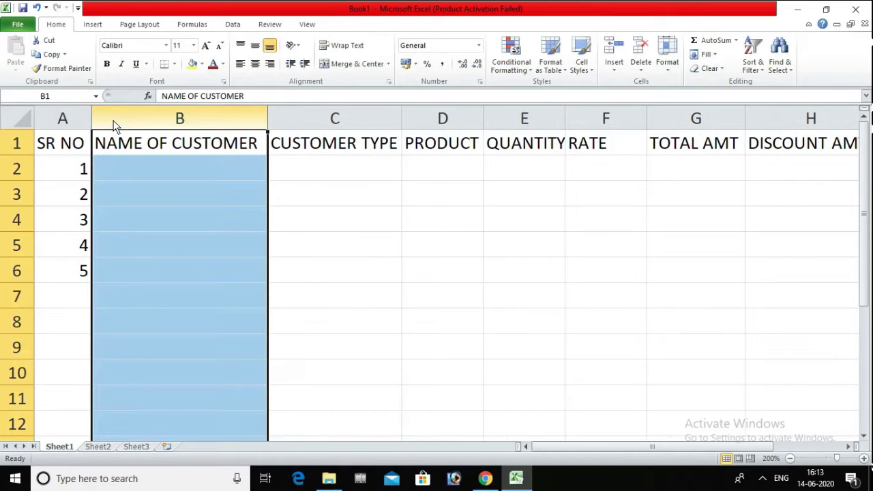
Enter the five customer names in B2:B6.
left_click(137, 168)
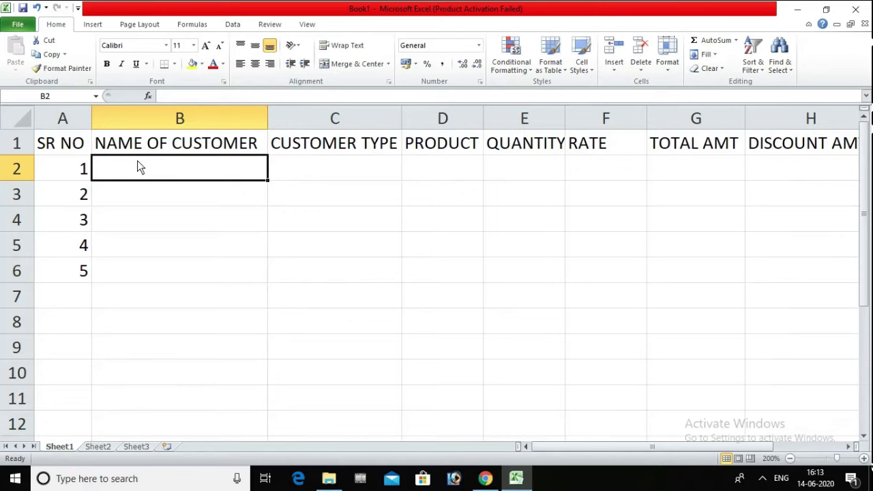
type("SAYALI")
key("Return")
type("SONAM")
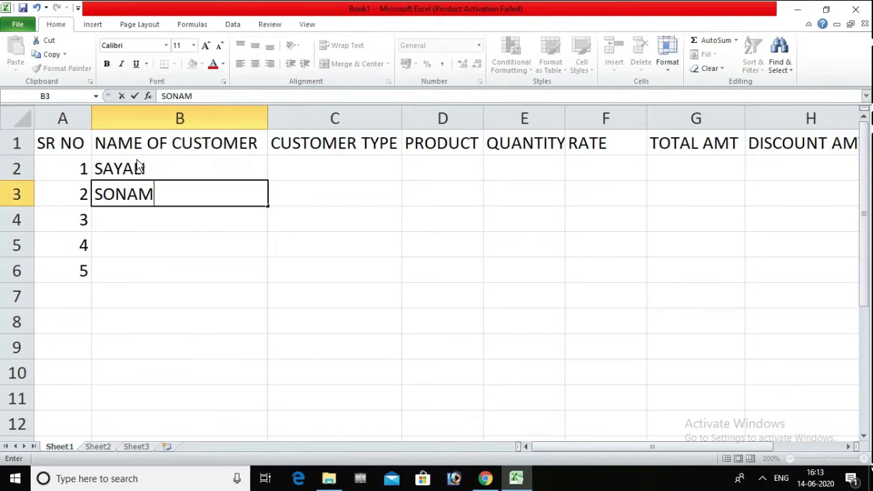
key("Return")
type("VISHU")
key("Return")
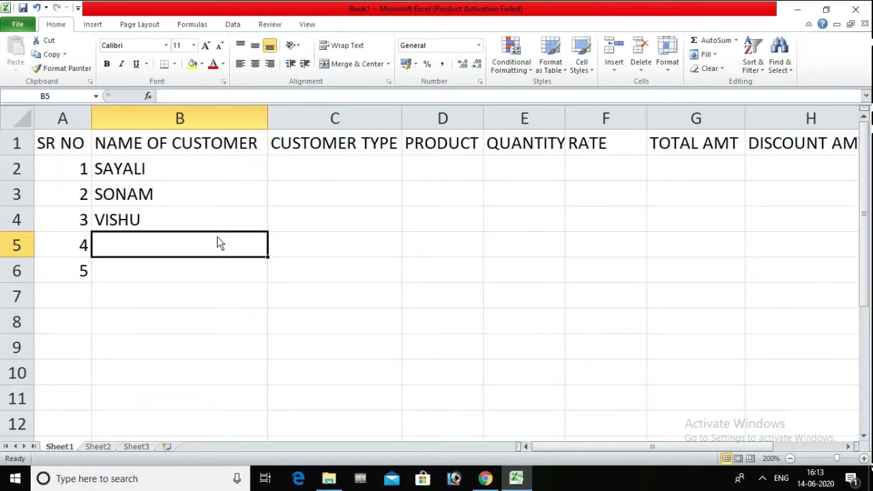
type("JANVI")
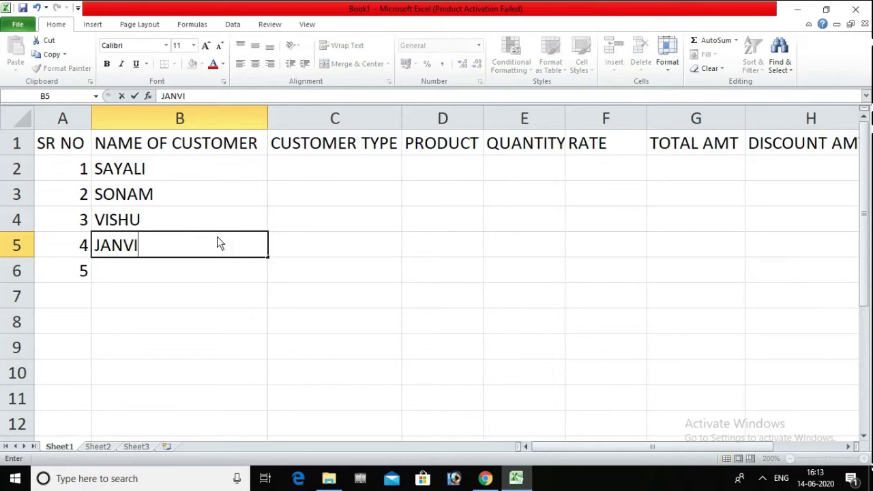
key("Return")
type("BHAI")
key("Return")
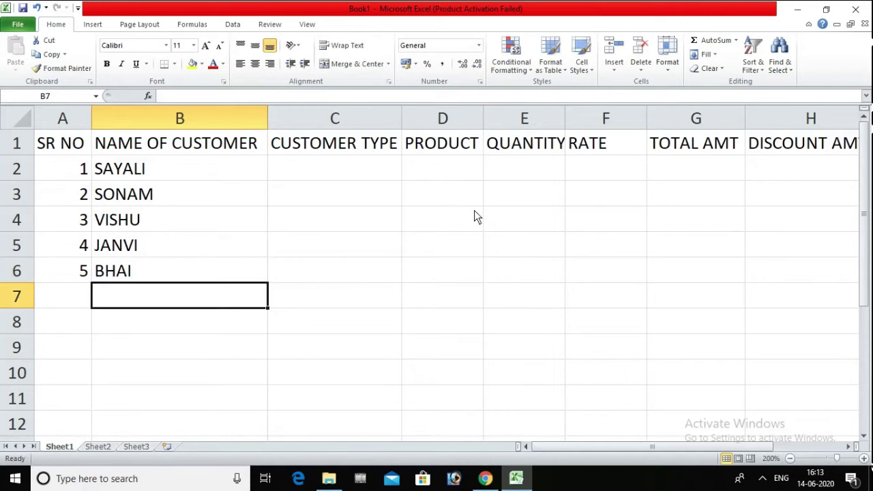
left_click(302, 171)
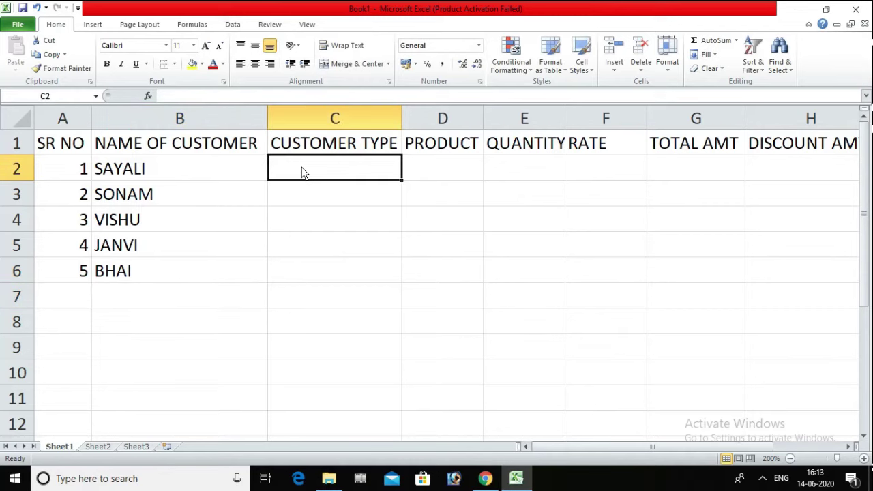
Enter customer types WHOLESLER, WHOLESLER, RETAILER, RETAILER, COSUMER in C2:C6.
type("WHOLESLER")
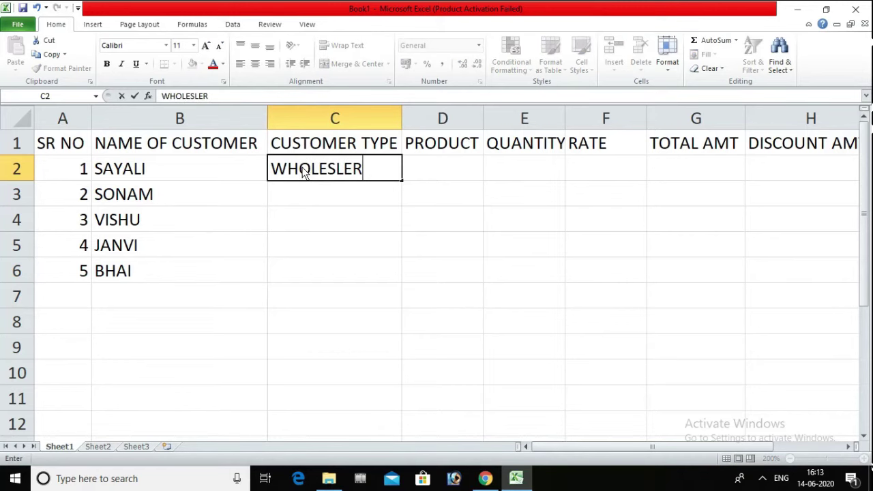
key("Return")
type("W")
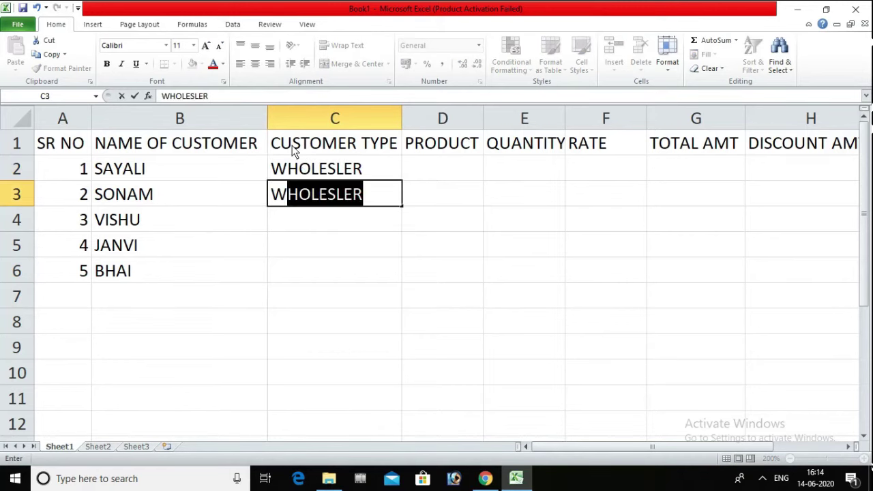
key("Return")
type("RE")
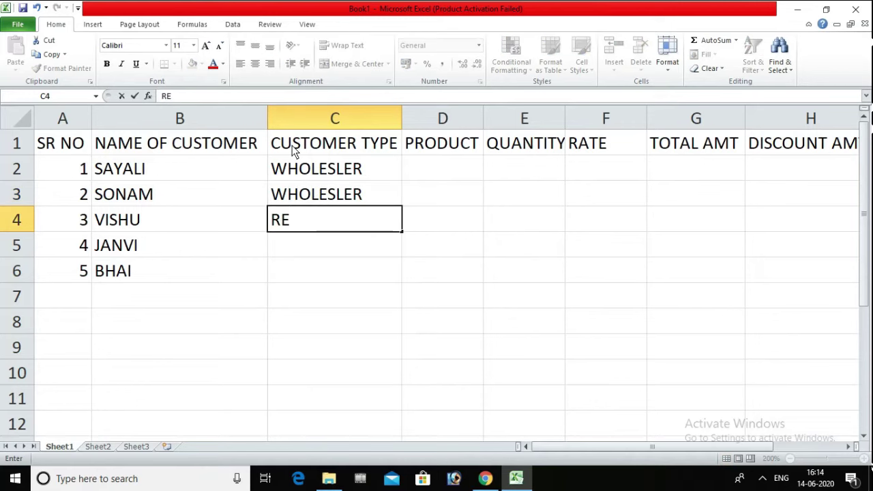
type("TAILER")
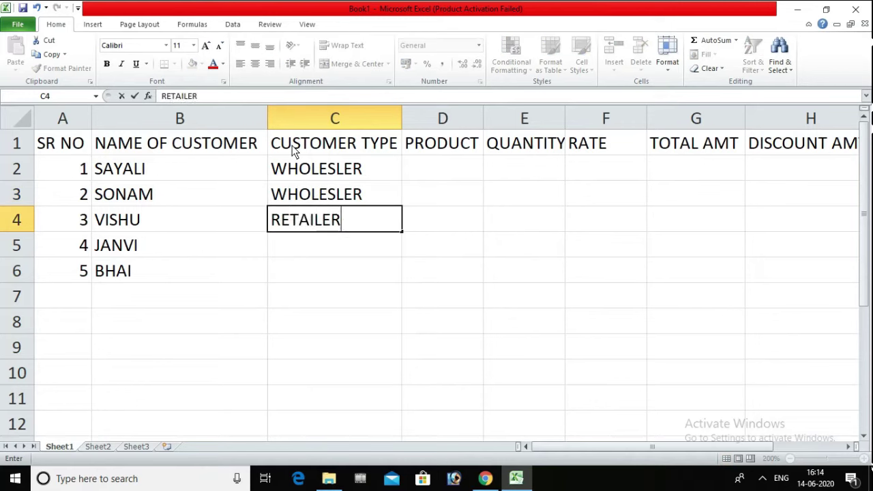
key("Return")
type("RE")
key("Return")
type("COSU")
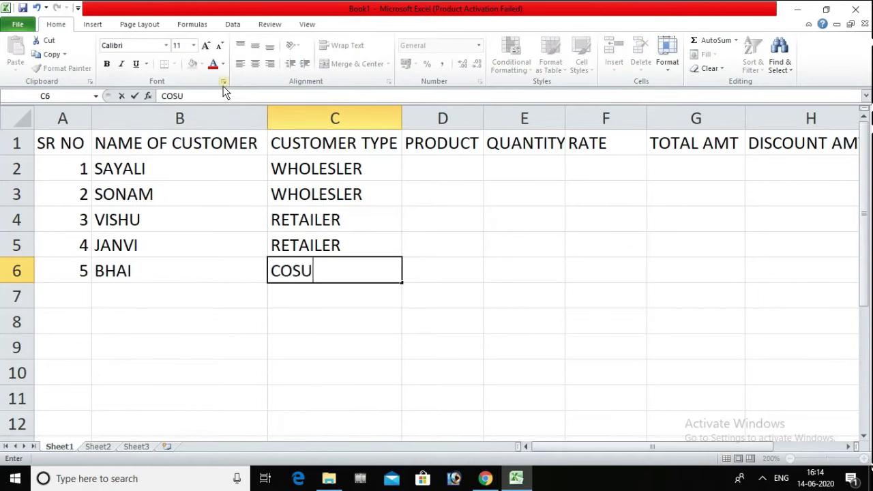
type("MER")
key("Return")
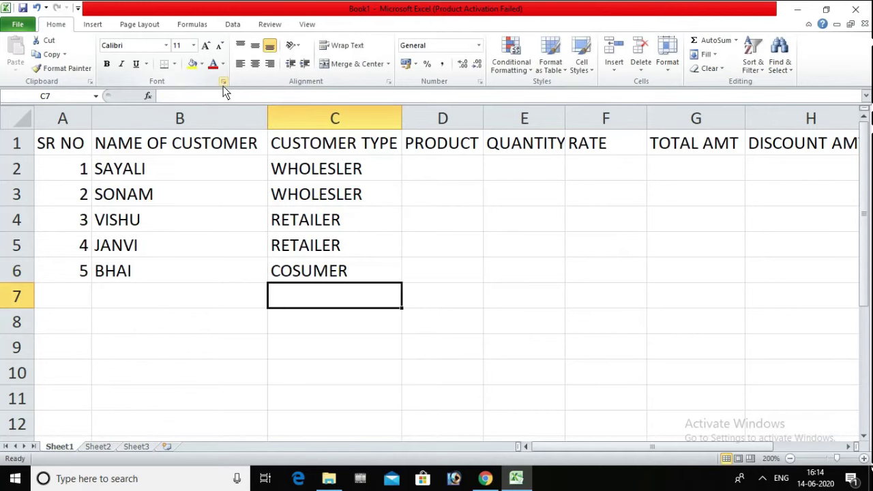
Enter products DVD, VCD, LED, LED, TV in D2:D6.
left_click(450, 146)
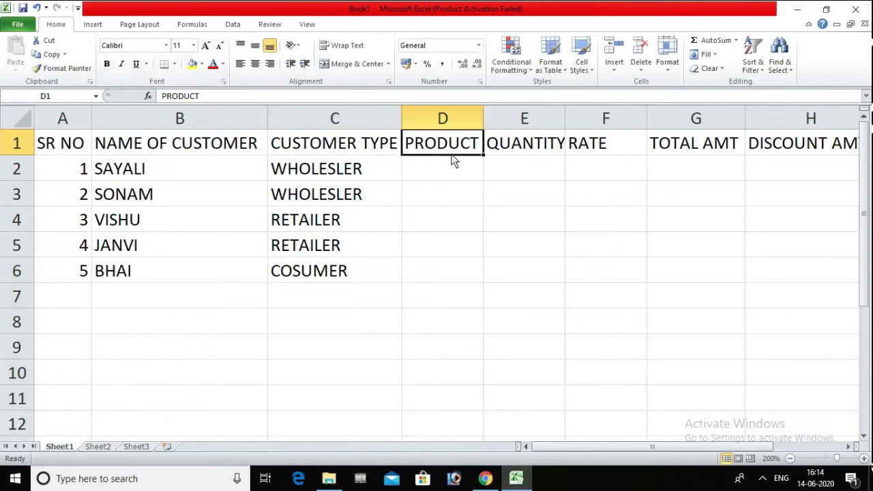
left_click(449, 167)
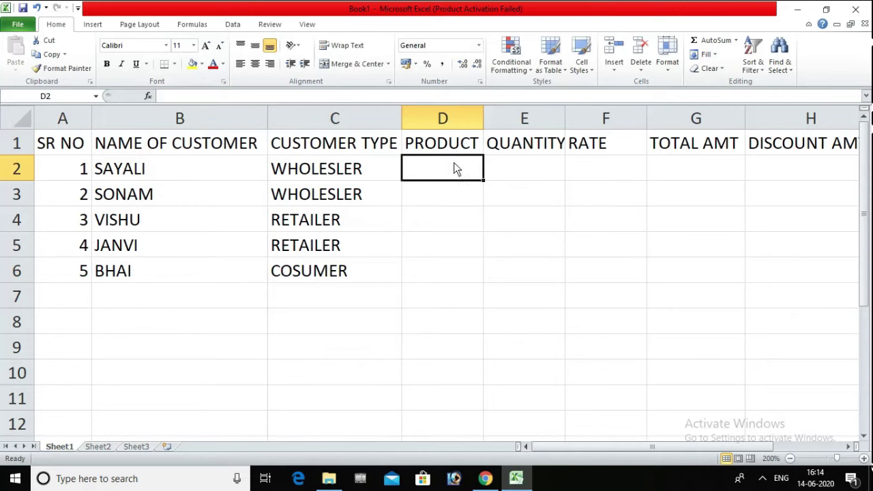
type("DVD")
key("Return")
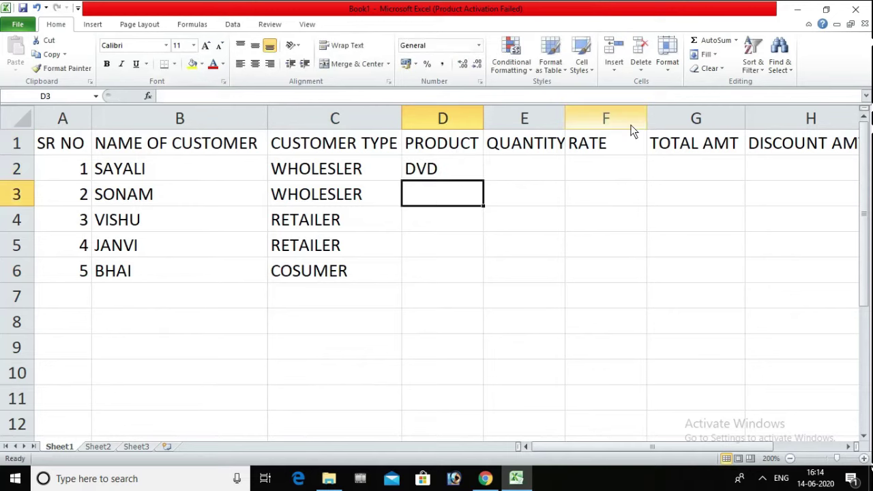
type("VCD")
key("Return")
type("LED")
key("Return")
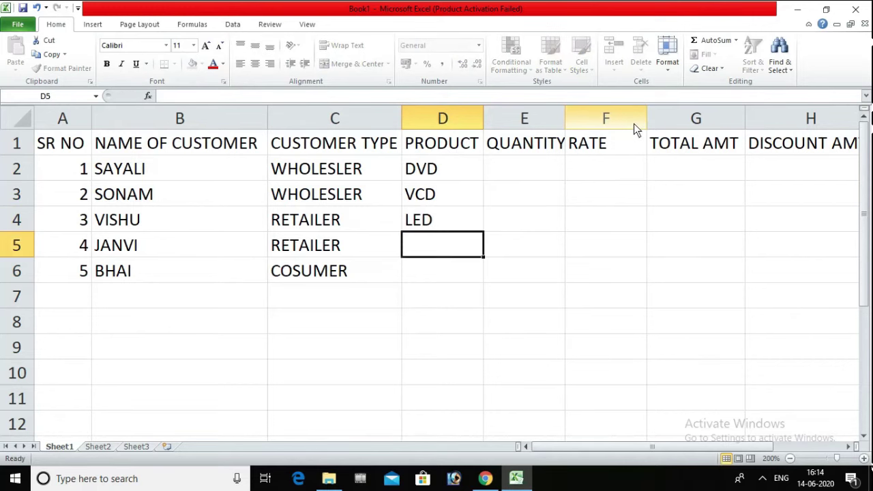
type("LED")
key("Return")
type("TV")
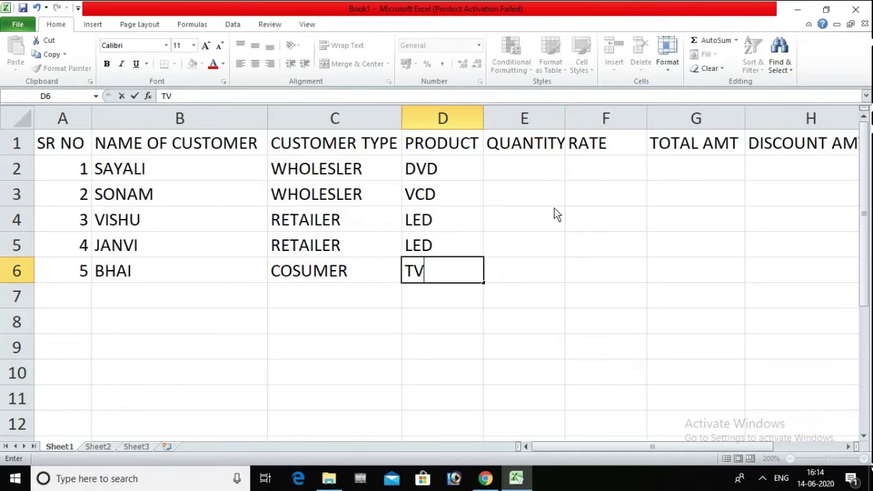
left_click(522, 170)
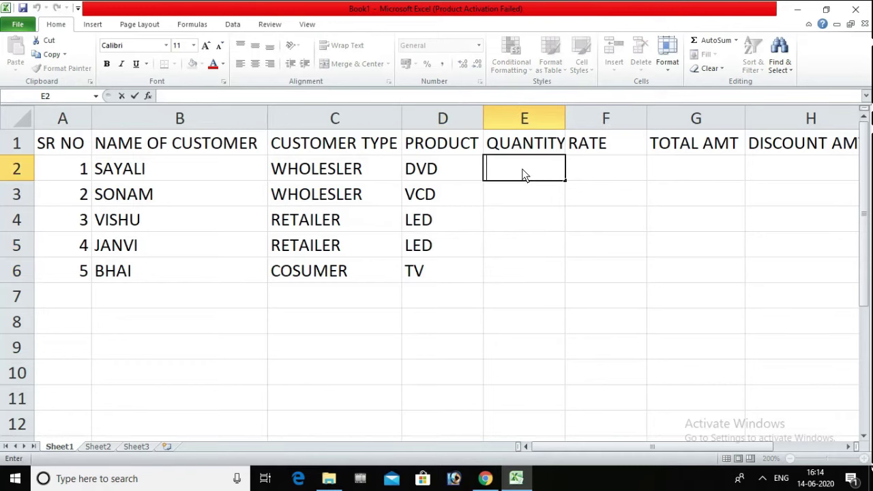
Widen column E and enter quantities 50, 40, 30, 20, 10 in E2:E6.
left_click(535, 214)
double_click(565, 114)
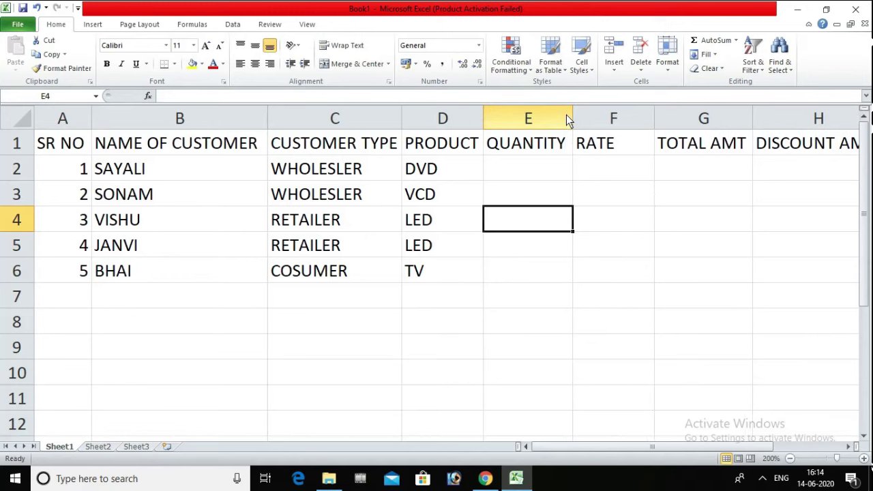
left_click(525, 176)
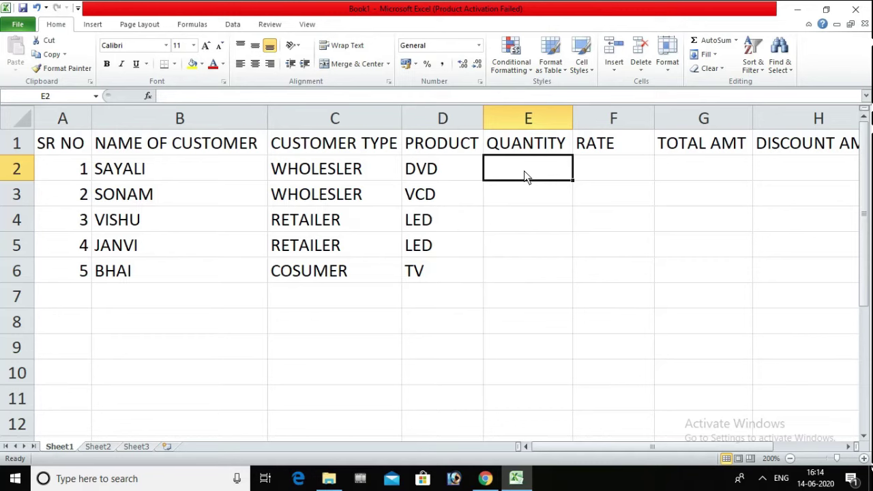
type("50")
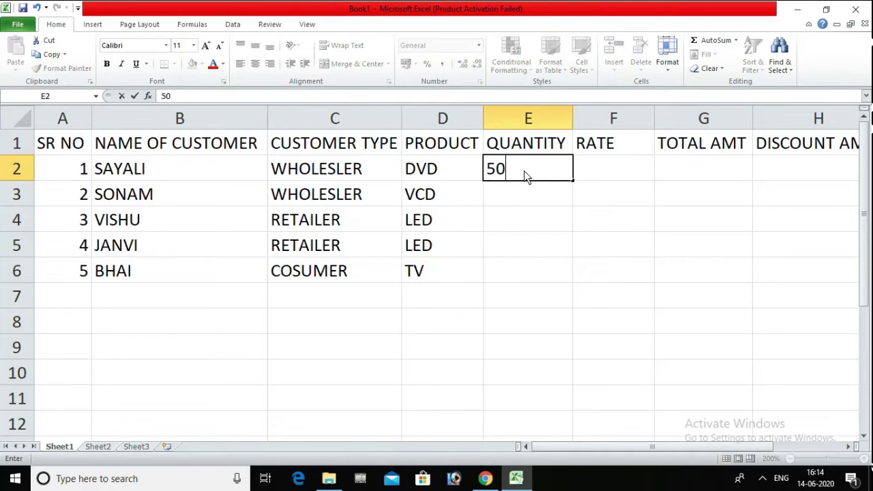
key("Return")
type("40")
key("Return")
type("30")
key("Return")
type("20")
key("Return")
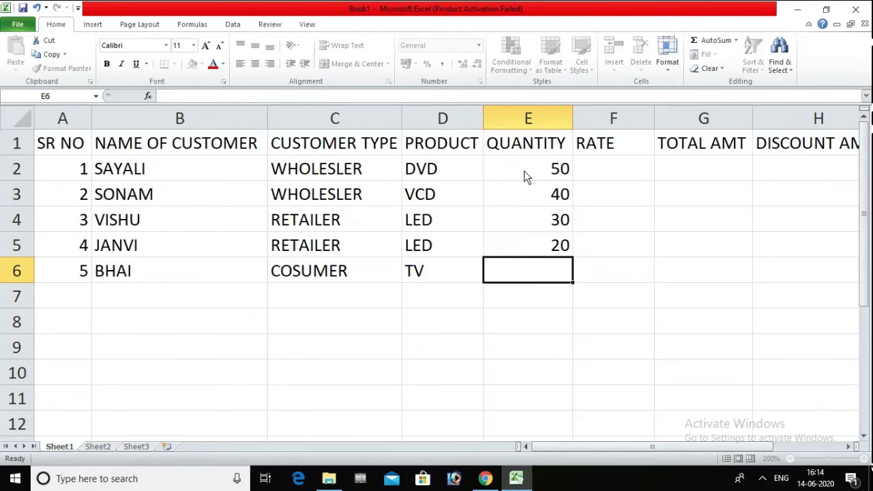
type("10")
key("Return")
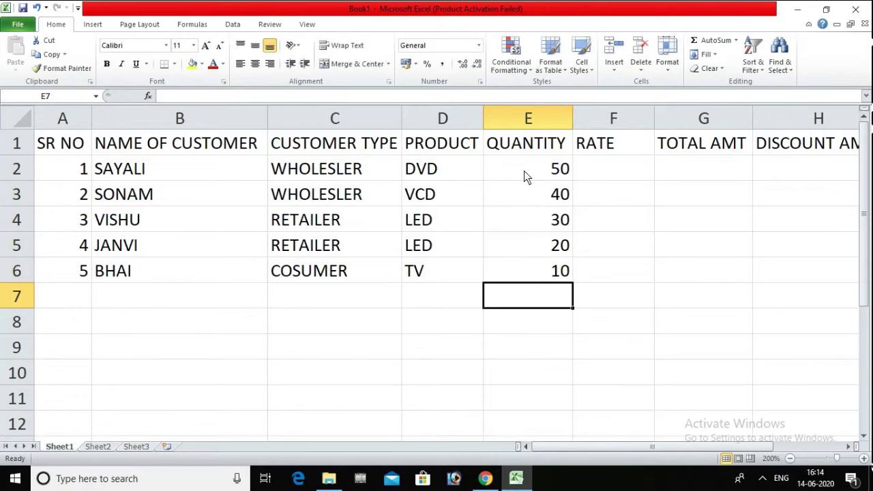
Enter rates 2000, 3000 and 15000 in F2:F4.
key("Right")
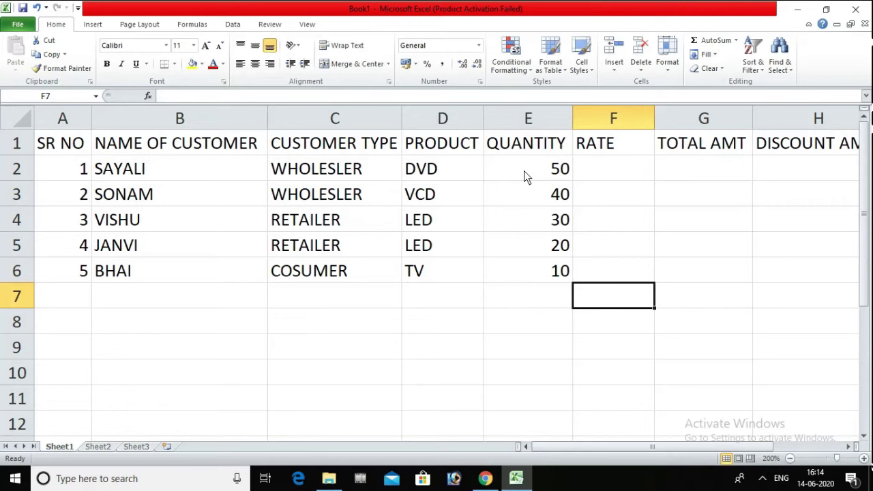
key("Up")
key("Up")
key("Up")
key("Up")
key("Up")
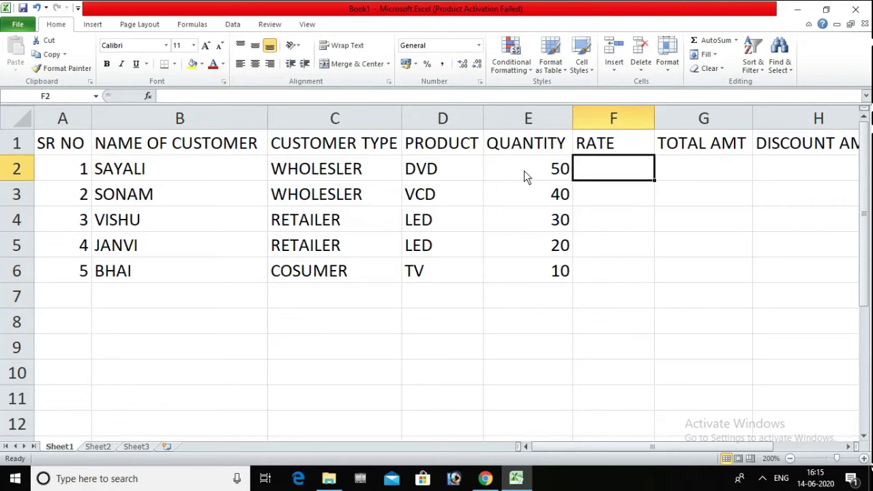
type("2000")
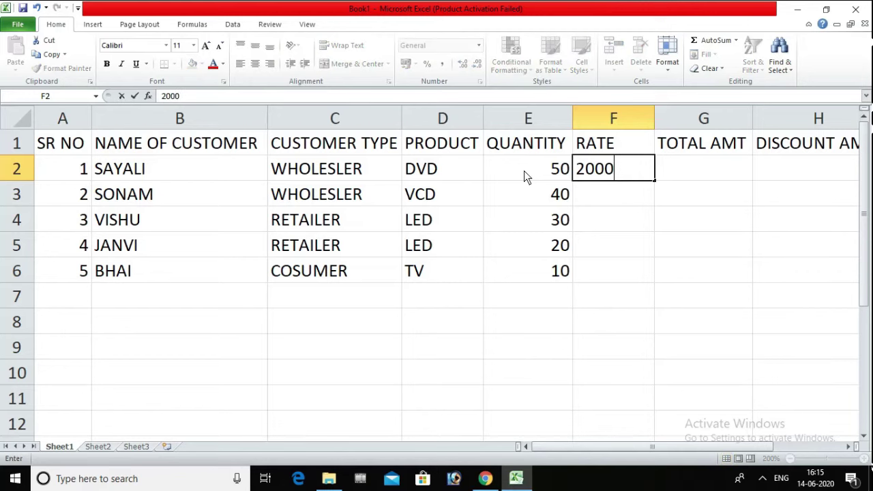
key("Return")
type("3000")
key("Return")
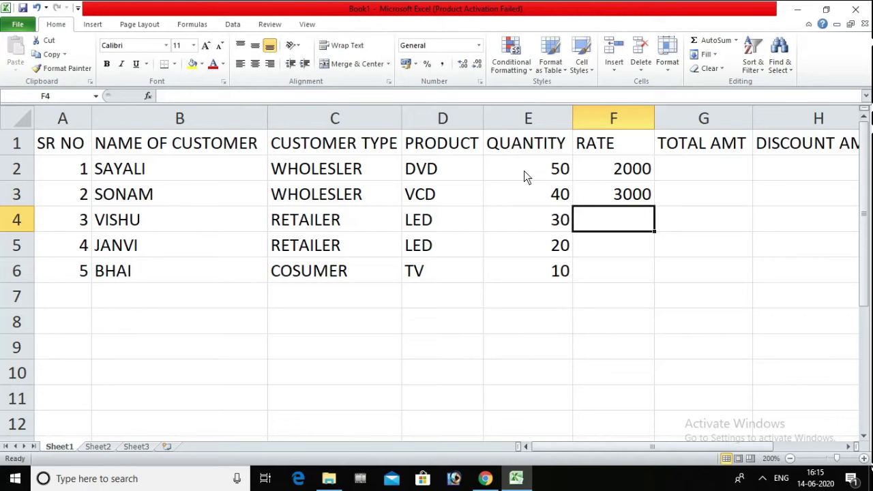
type("15000")
key("Return")
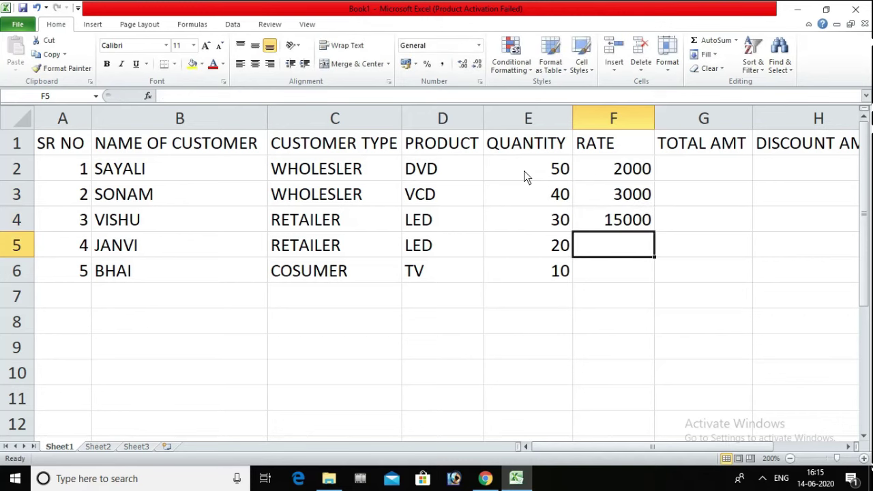
Correct D5's product to LCD and enter rates 20000 and 25000 for the LCD and TV rows.
double_click(422, 247)
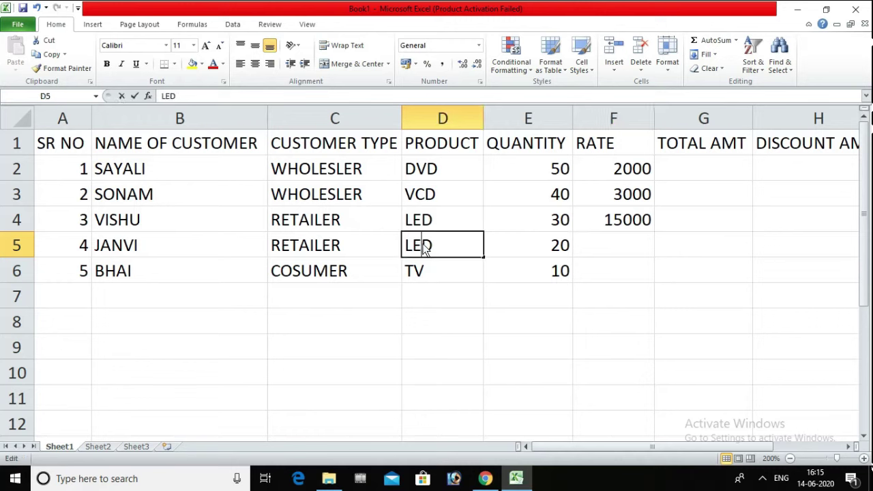
key("BackSpace")
type("C")
key("Return")
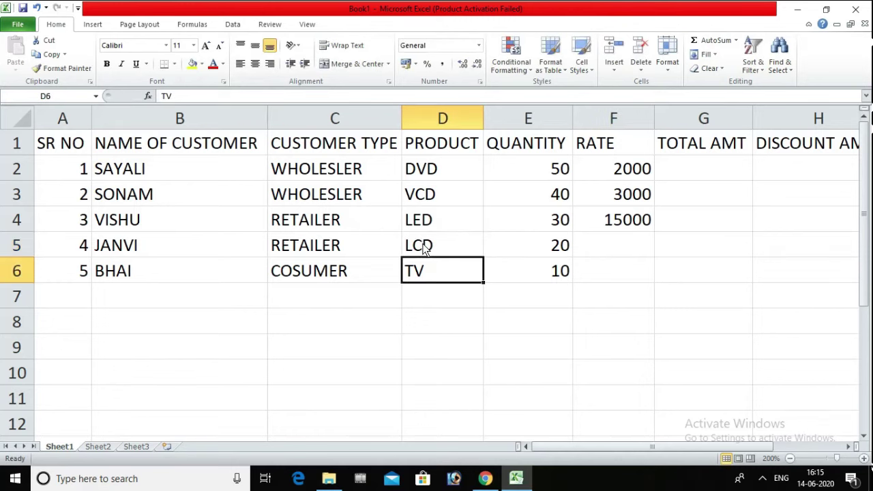
left_click(632, 246)
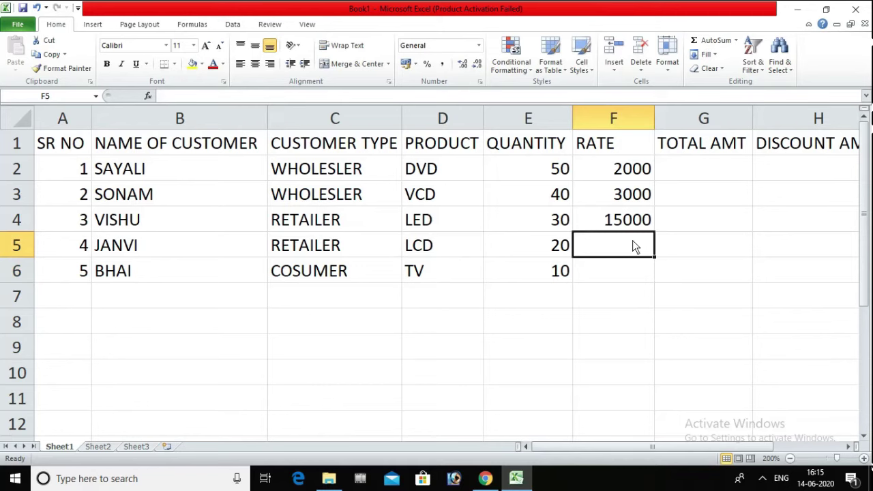
type("20000")
key("Return")
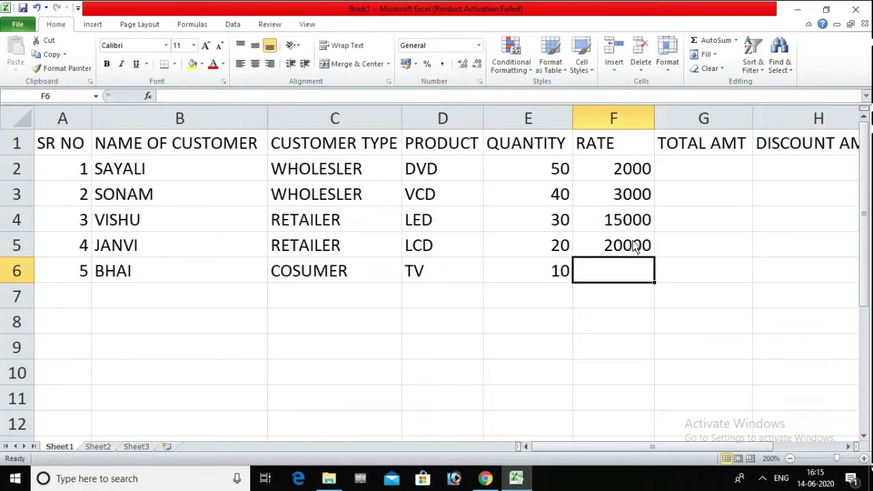
type("250000")
Zoom the sheet out and enter the formula =E2*F2 in G2.
left_click(693, 176)
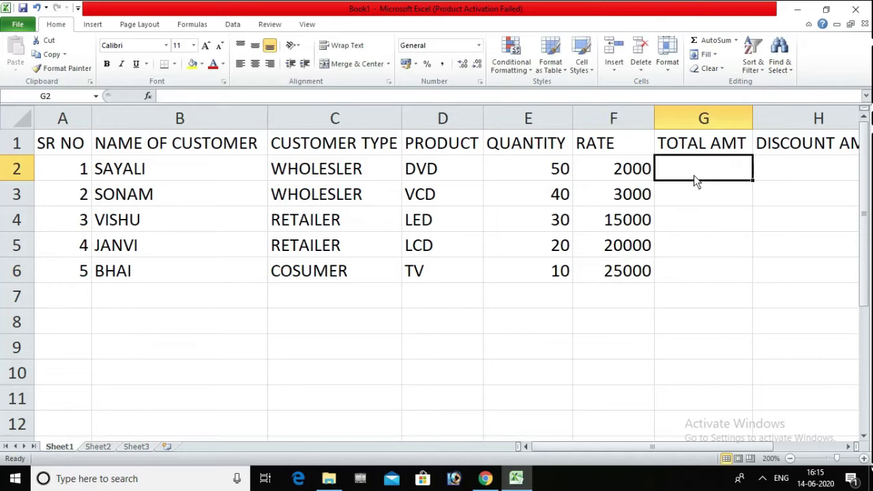
left_click(790, 458)
left_click(790, 458)
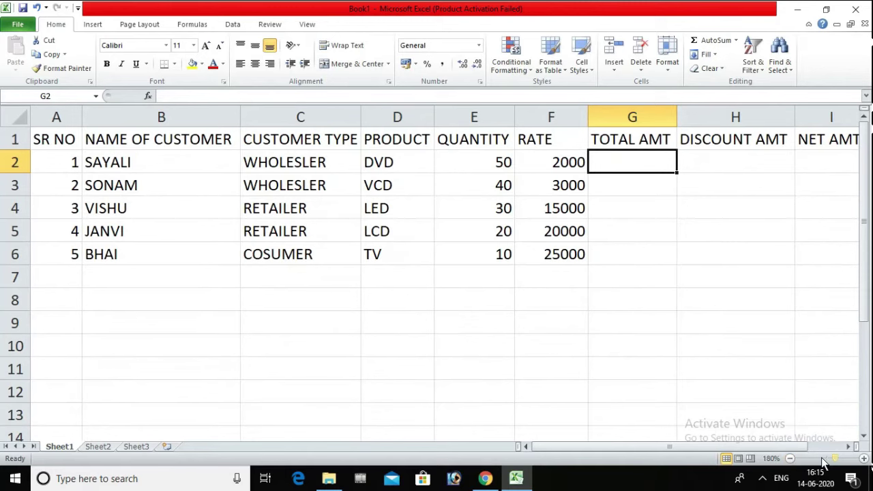
left_click(848, 447)
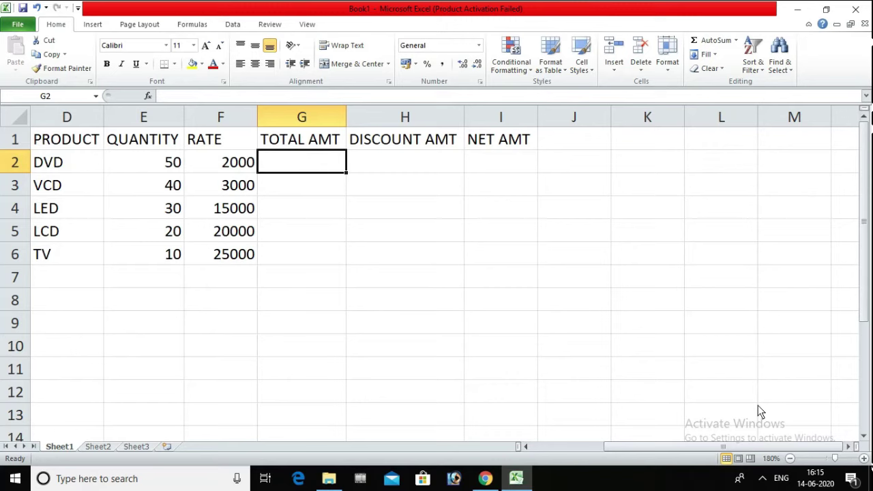
type("=")
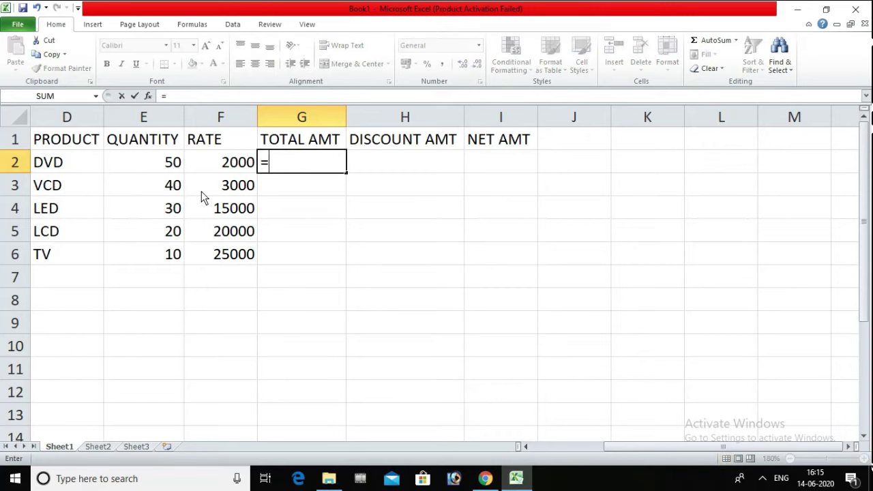
left_click(164, 167)
type("*")
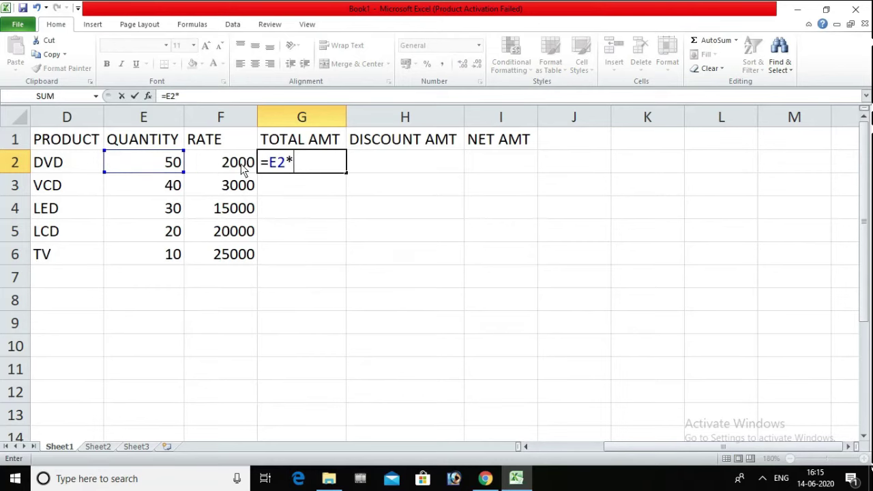
left_click(231, 162)
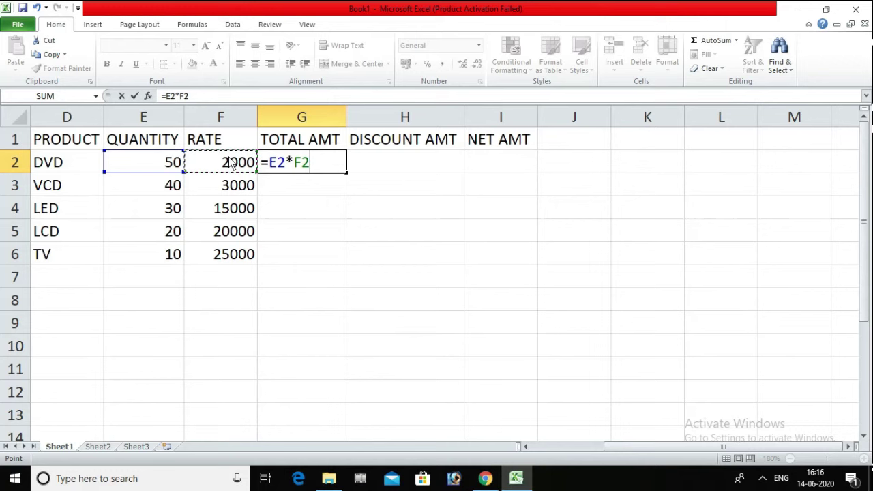
key("Return")
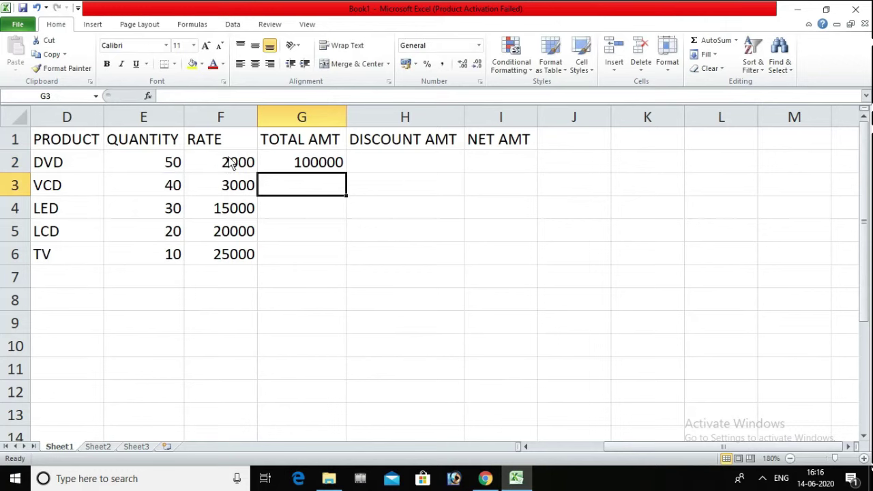
Fill the G2 total formula down through G6 with Ctrl+D.
left_click(318, 161)
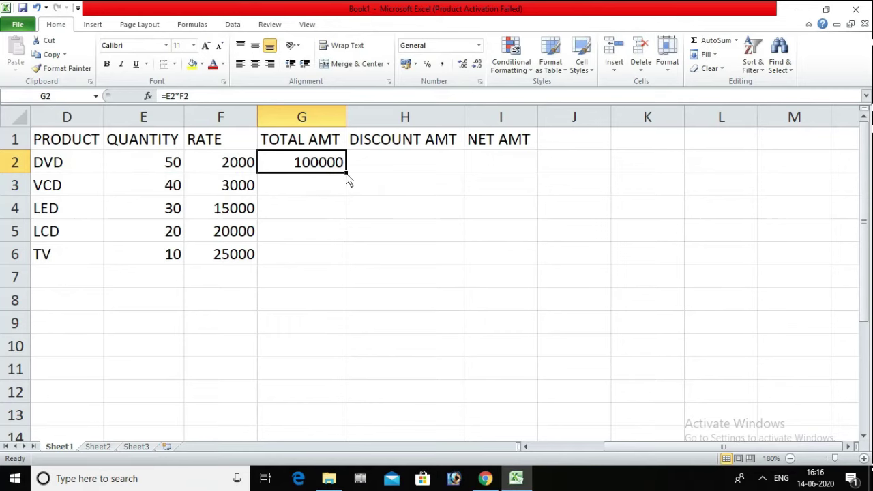
double_click(346, 174)
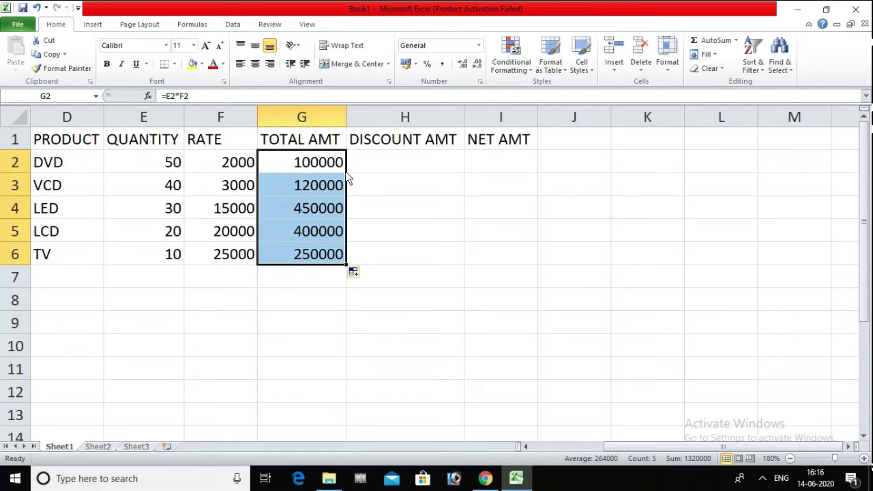
key("ctrl+z")
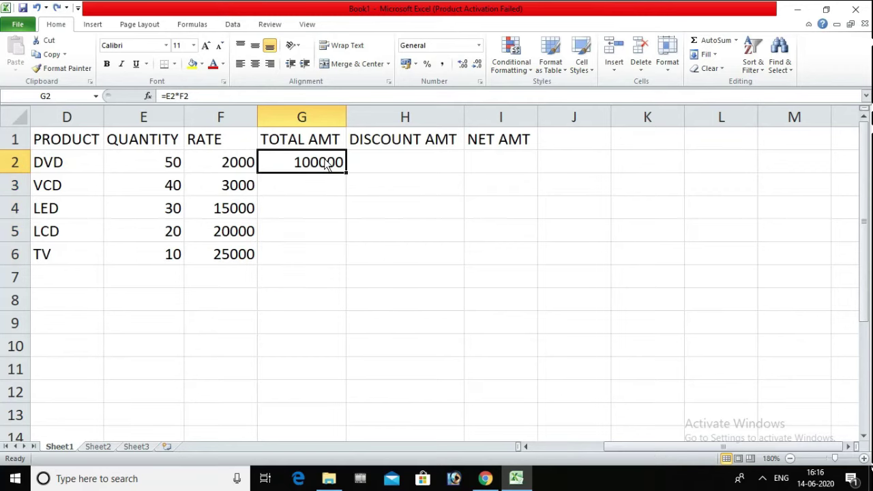
left_click_drag(325, 165, 323, 247)
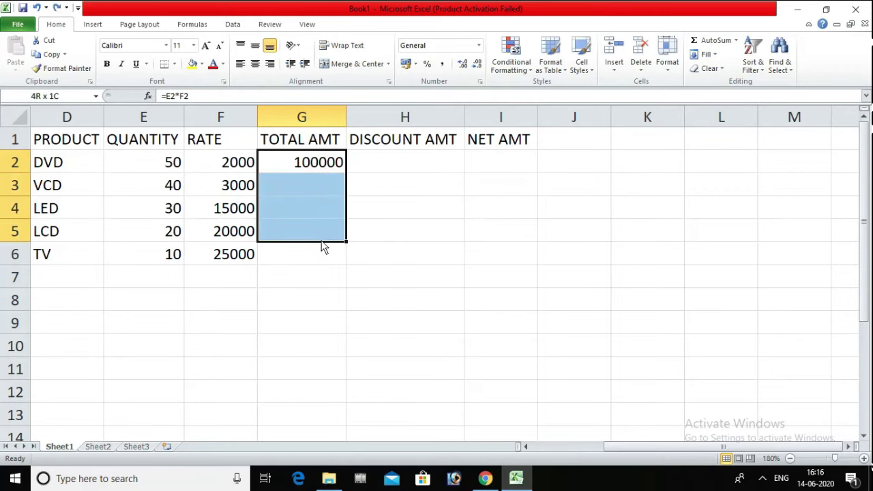
left_click(315, 165)
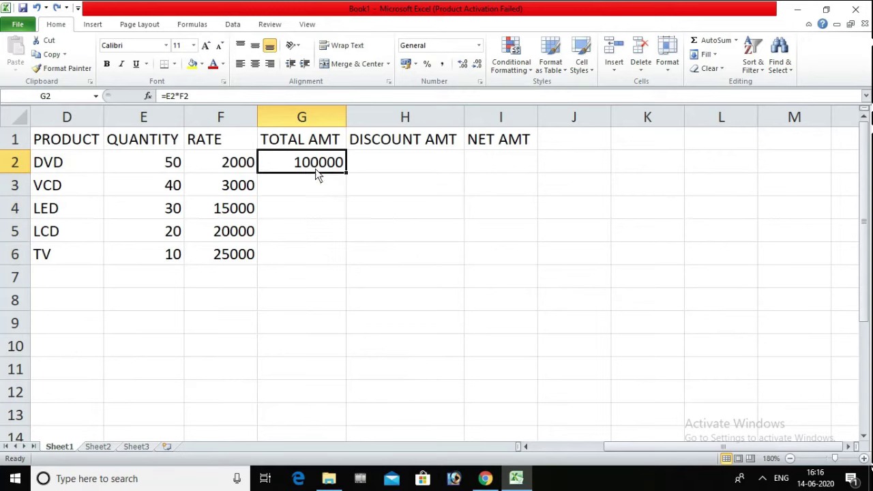
left_click_drag(315, 168, 317, 253)
key("ctrl+d")
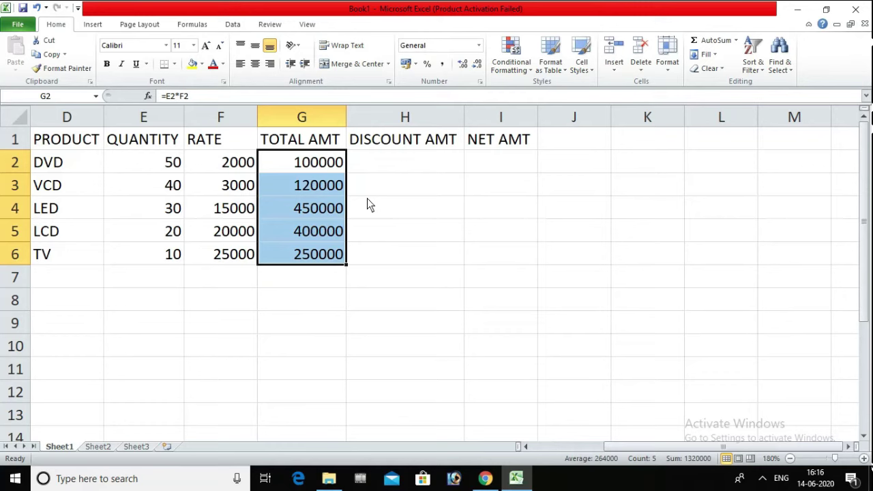
Start H2's formula as =IF(C2="WHOLESALER", with the C2 reference.
left_click(394, 161)
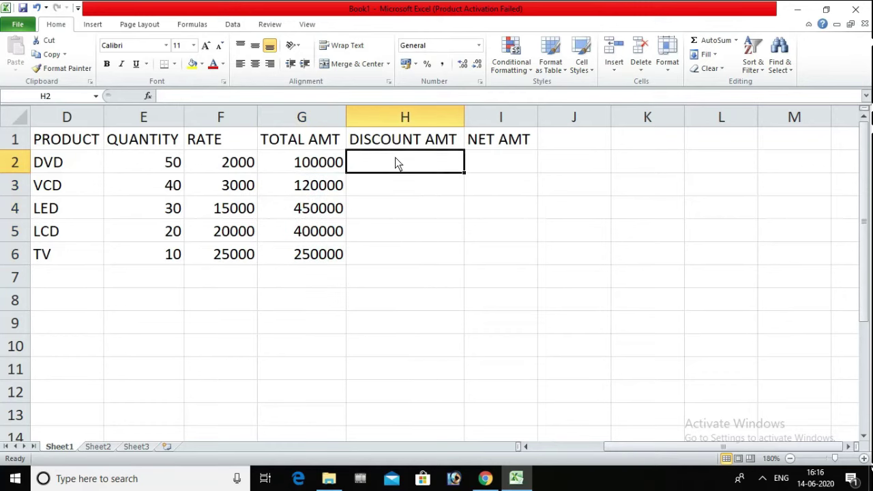
type("=")
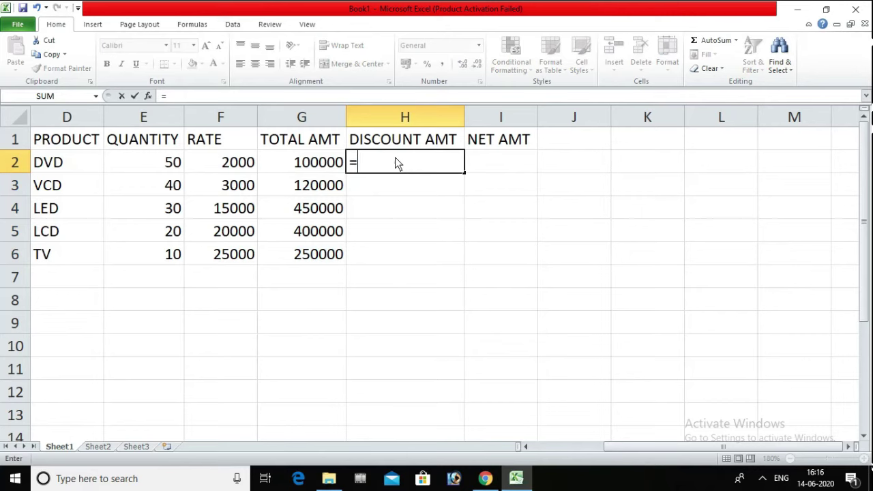
type("IF")
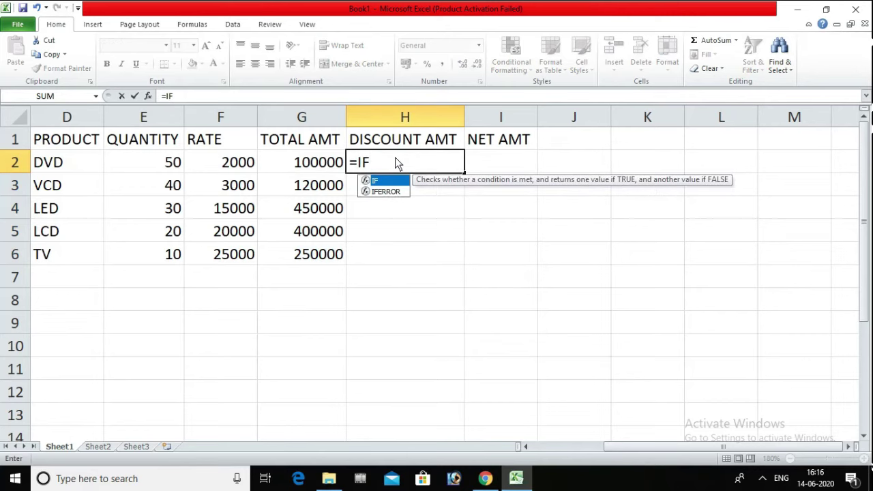
type("(")
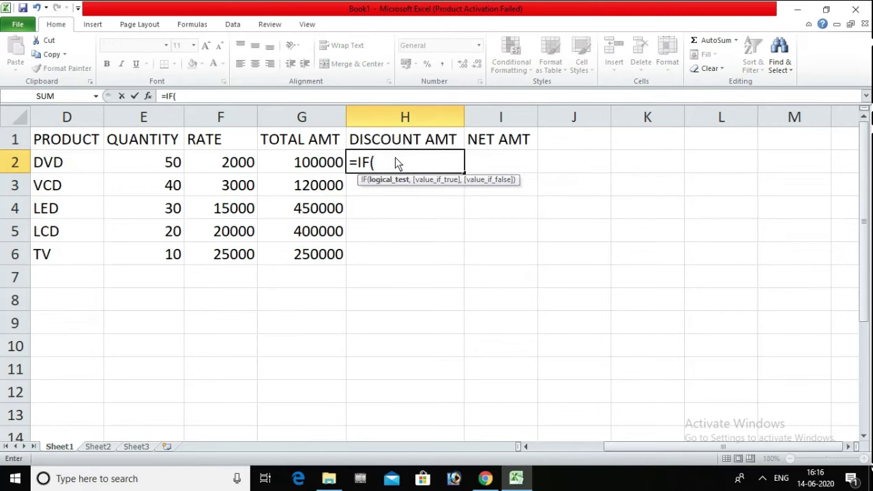
key("Left")
key("Left")
key("Left")
key("Left")
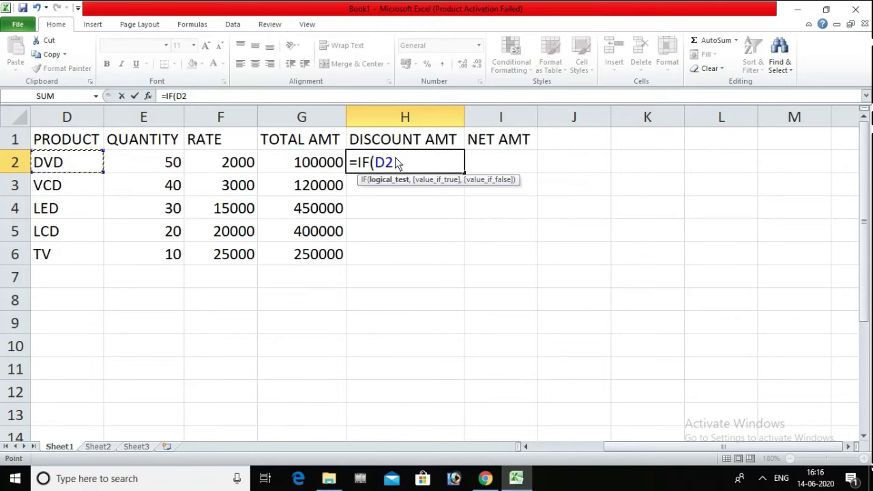
key("Left")
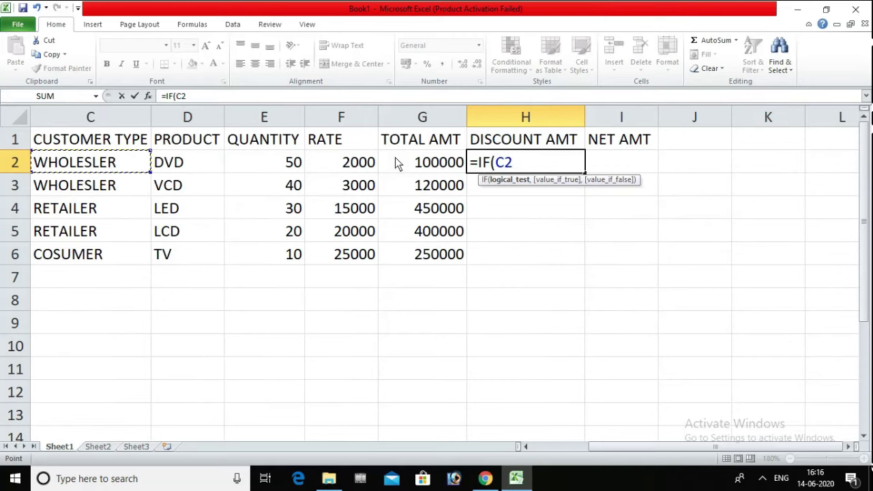
key("Left")
key("Right")
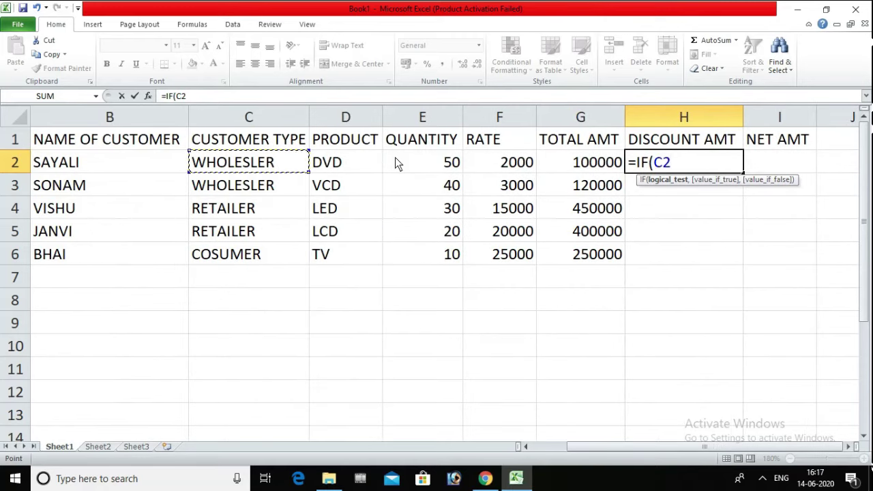
type("=\"WHOLESALER")
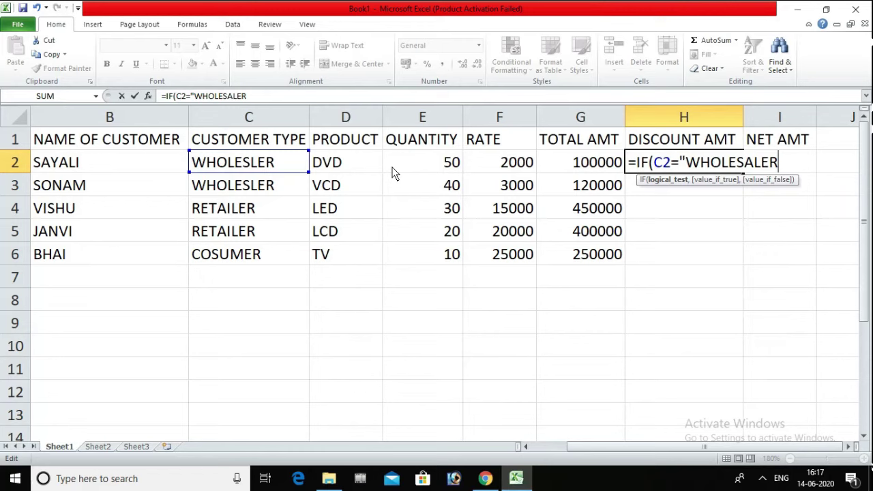
type("\"")
type(",")
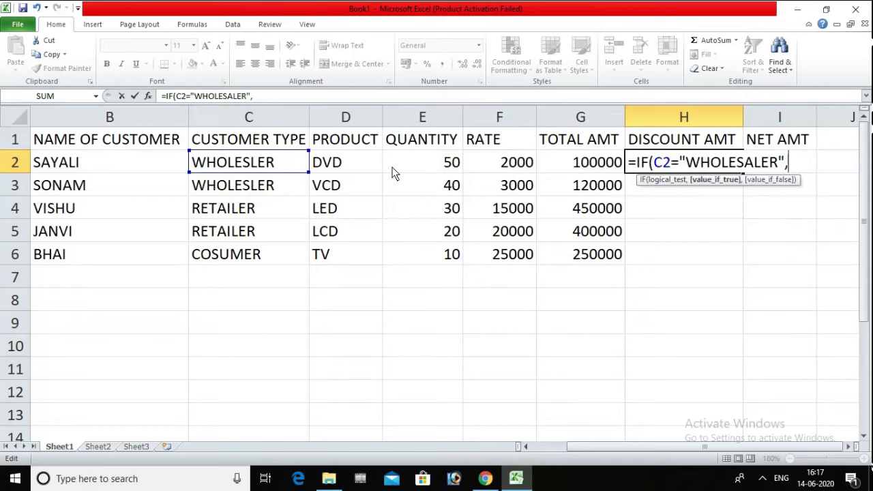
Add G2*15% as the wholesaler discount and open a nested IF.
left_click(575, 169)
type("*")
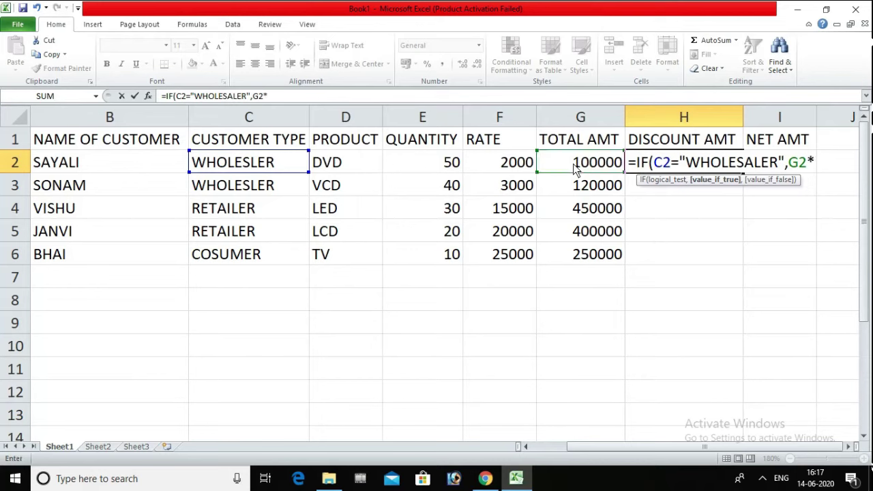
left_click(575, 169)
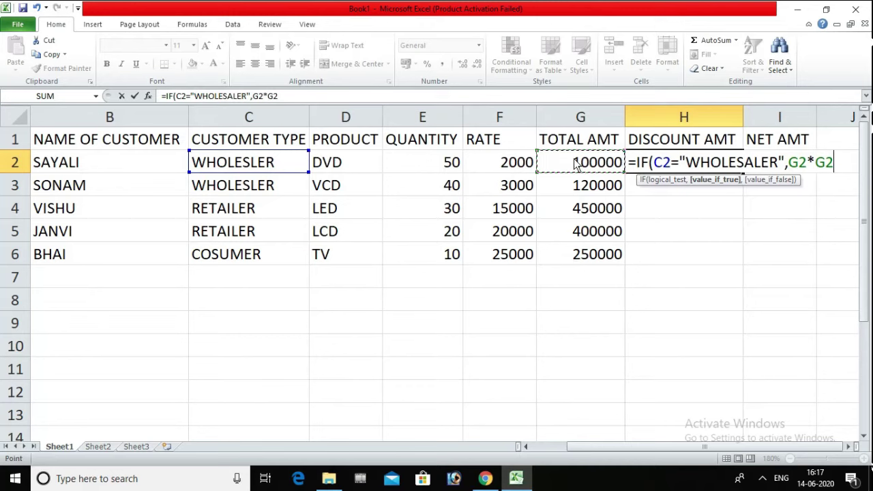
key("BackSpace")
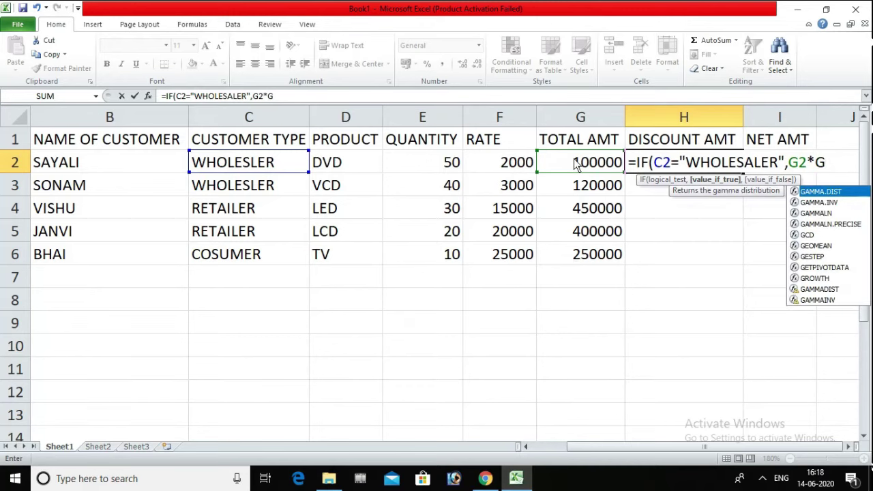
key("BackSpace")
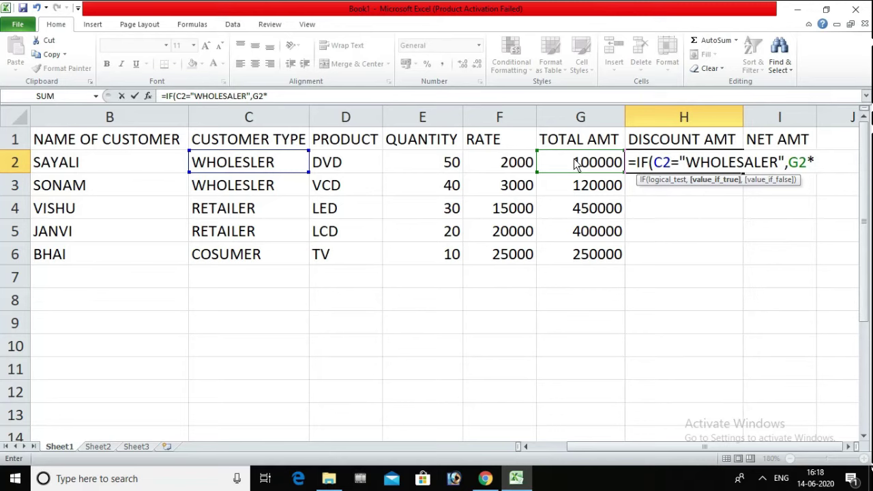
type("15")
type("%")
type(",IF")
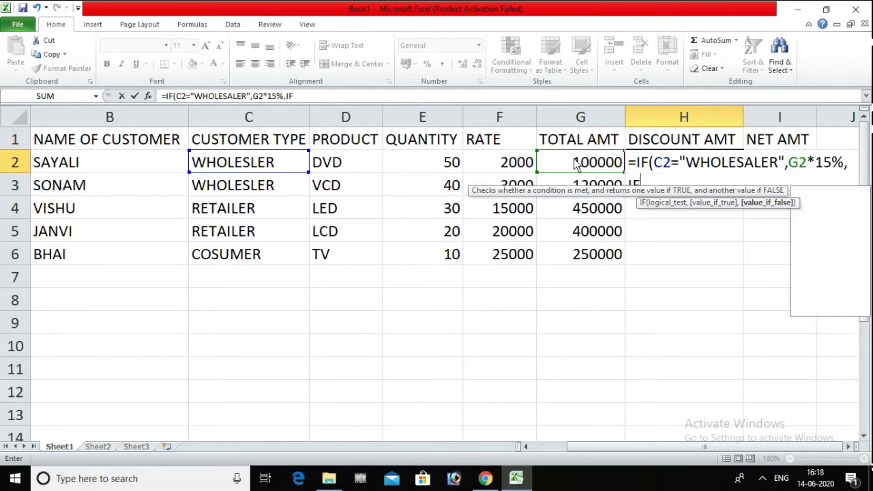
type("(")
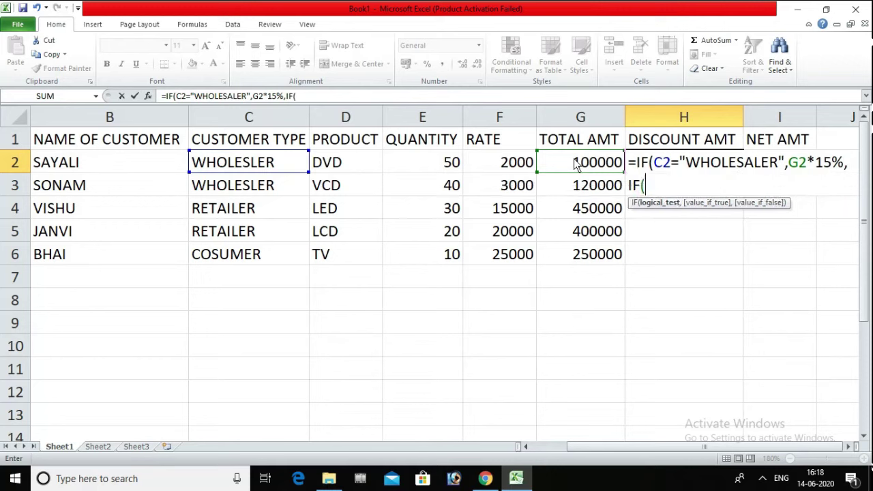
Complete the nested IF with C2="RETAILER" giving G2*10%, otherwise G2*5%, and enter it.
left_click(283, 165)
type("=\"RETAILER\"")
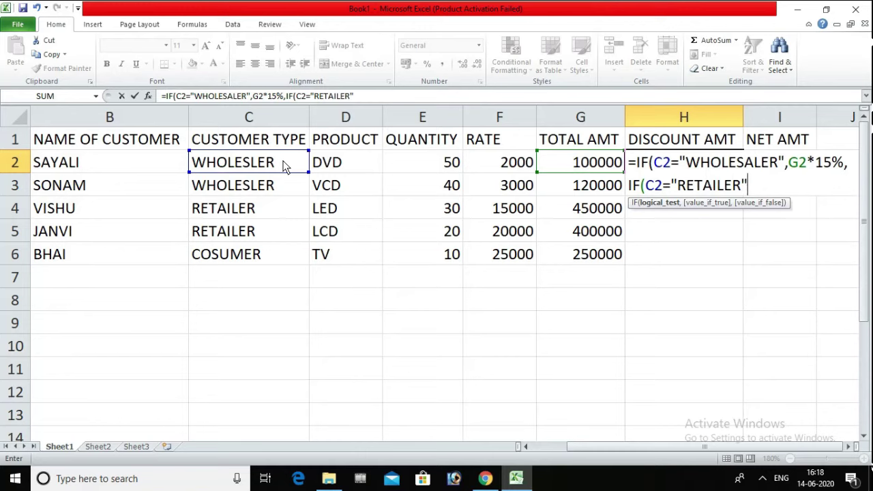
type(",")
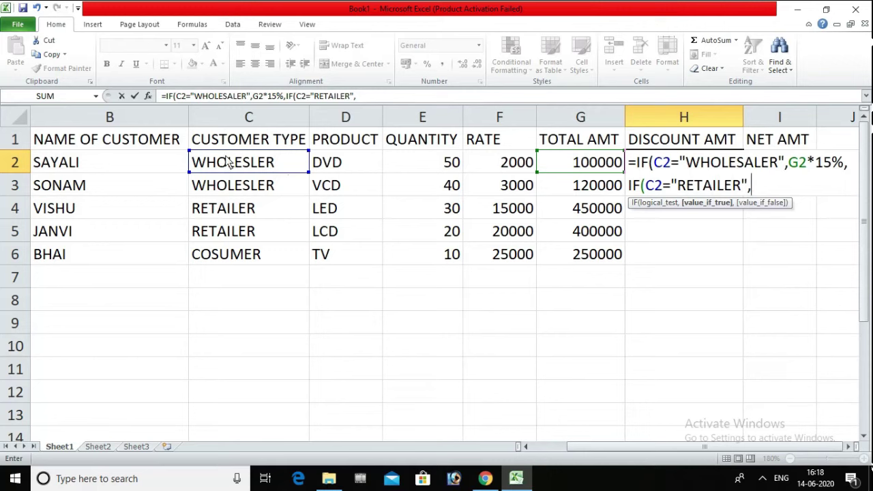
left_click(575, 166)
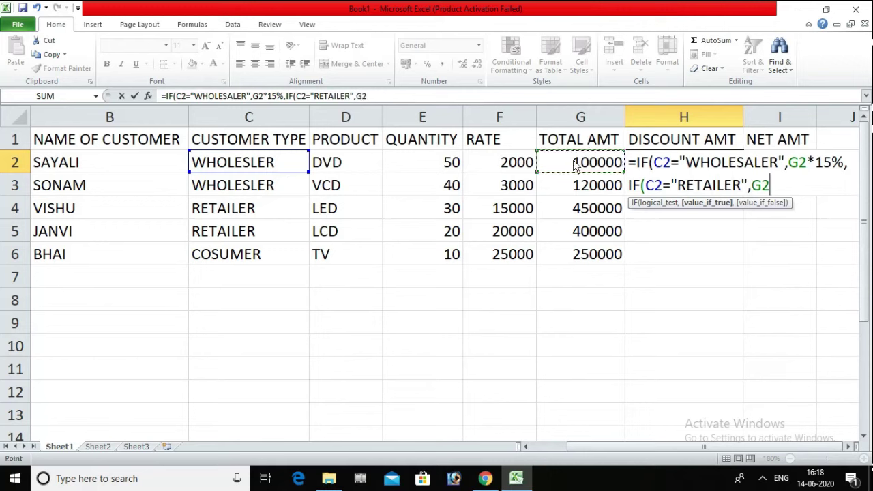
type("*")
type("10%,")
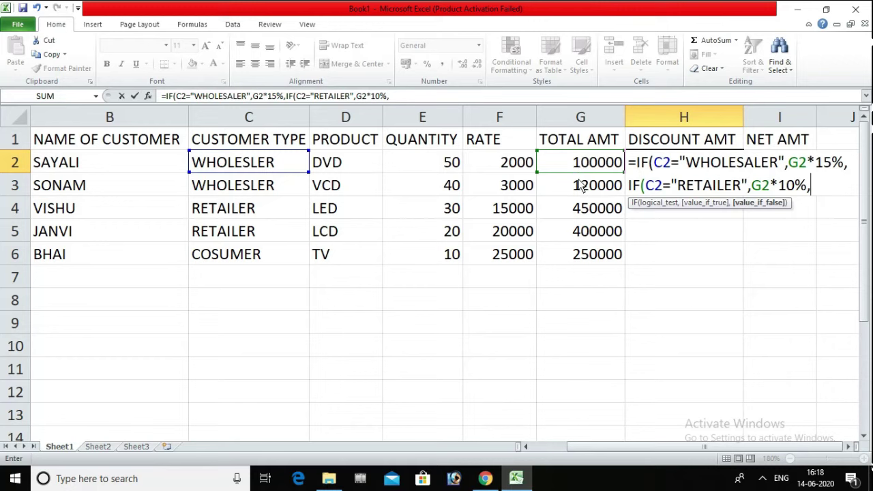
left_click(577, 169)
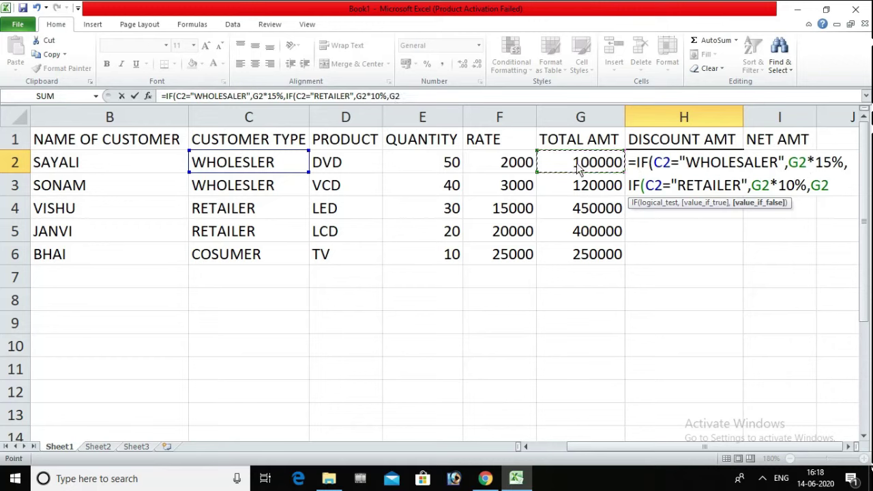
type("*")
type("5%")
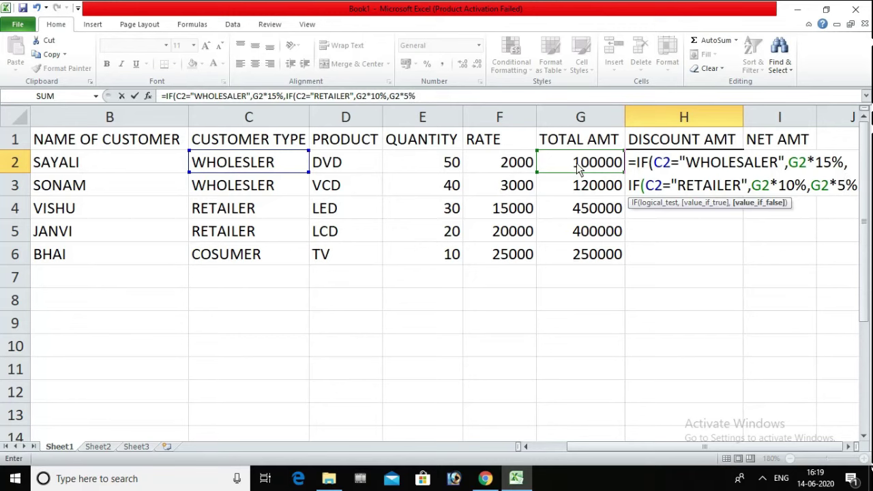
type(")")
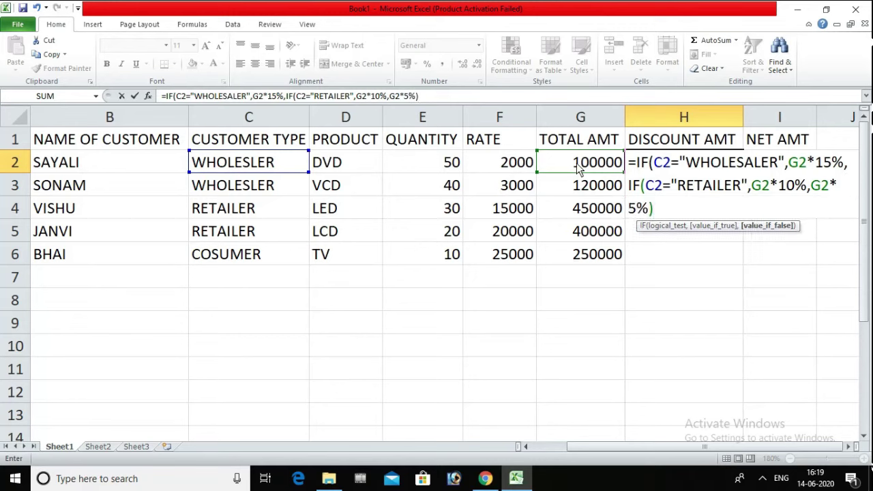
key("Return")
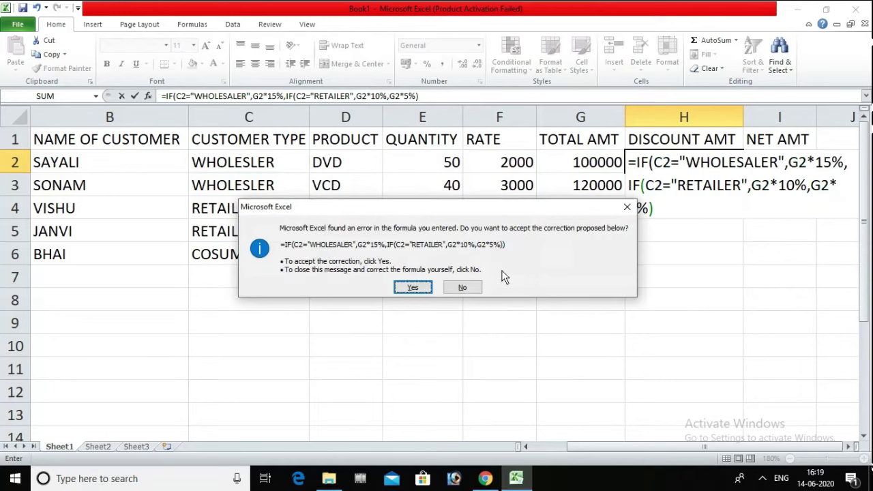
Accept the parenthesis correction and fill H2's discount formula down to H6.
left_click(414, 288)
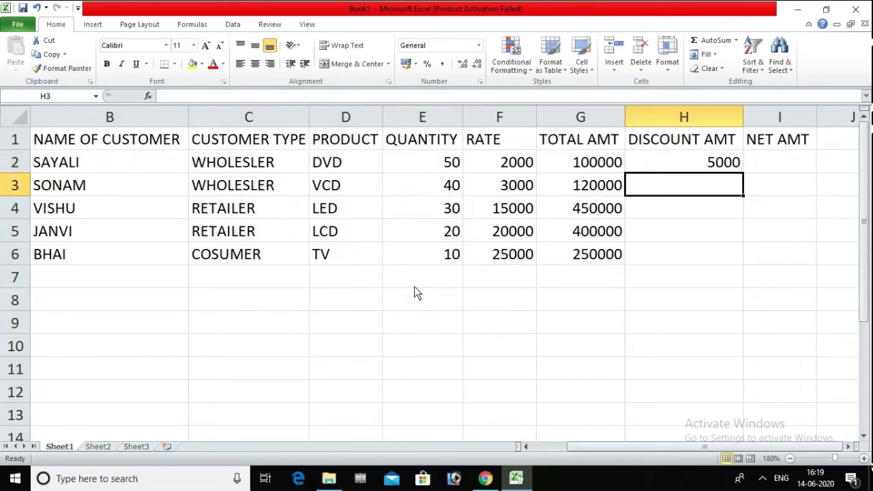
left_click(699, 167)
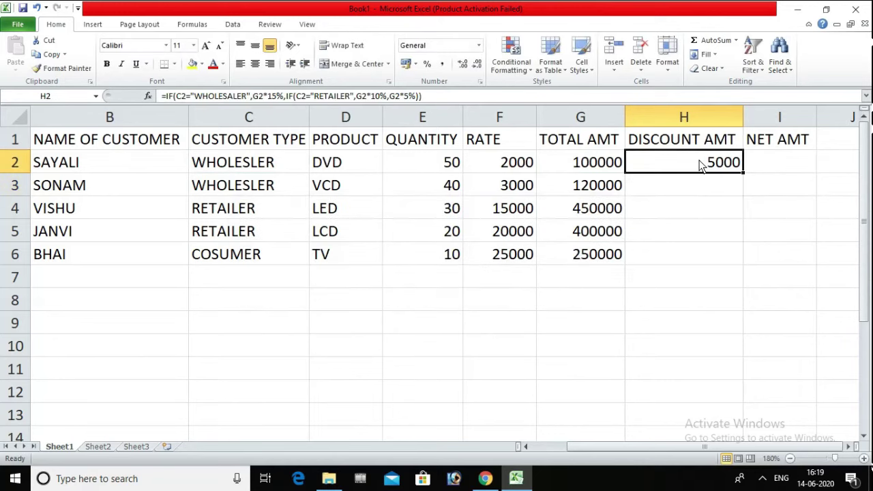
double_click(742, 174)
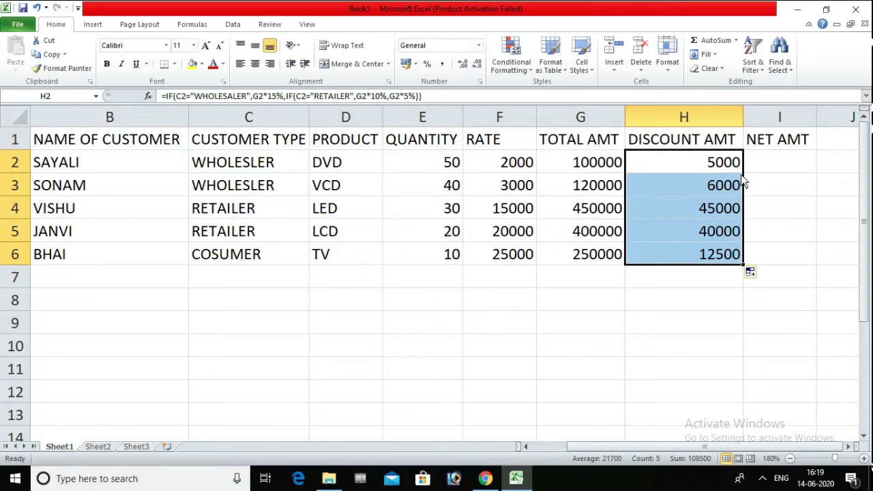
Fix C2 and C3 to WHOLESALER and C6 to CONSUMER.
double_click(248, 162)
type("A")
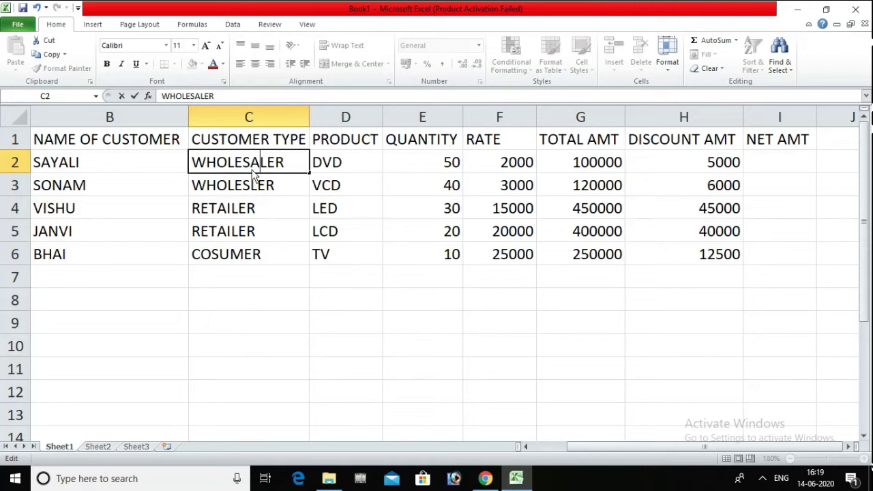
double_click(249, 186)
type("A")
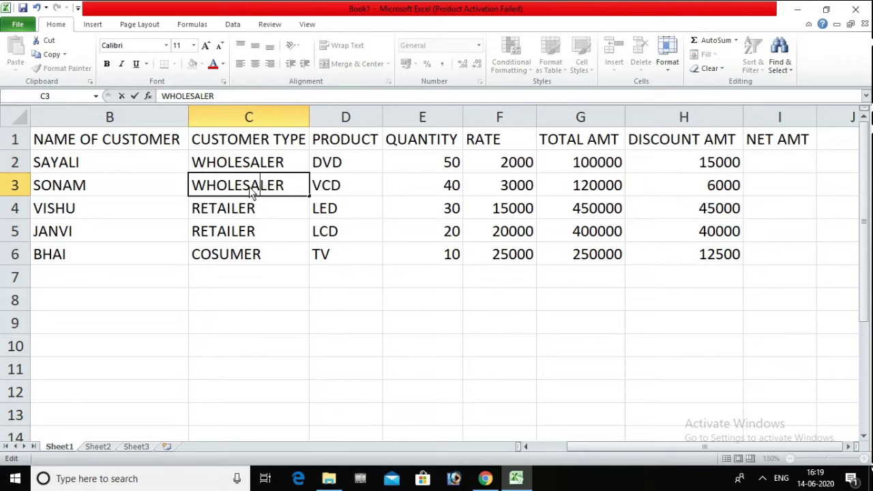
left_click(296, 227)
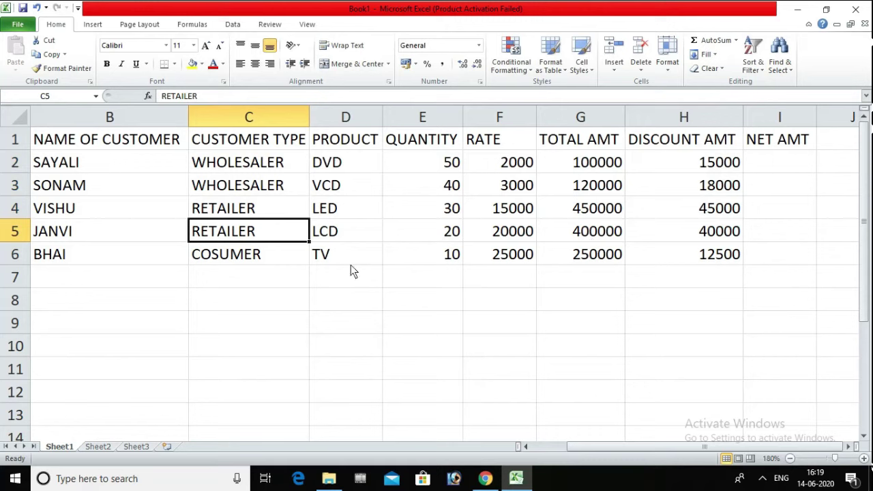
double_click(213, 257)
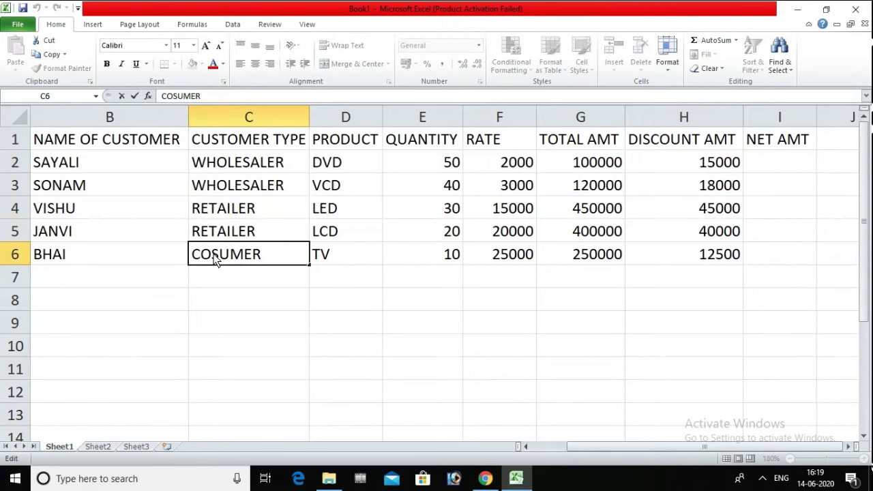
type("N")
left_click(270, 285)
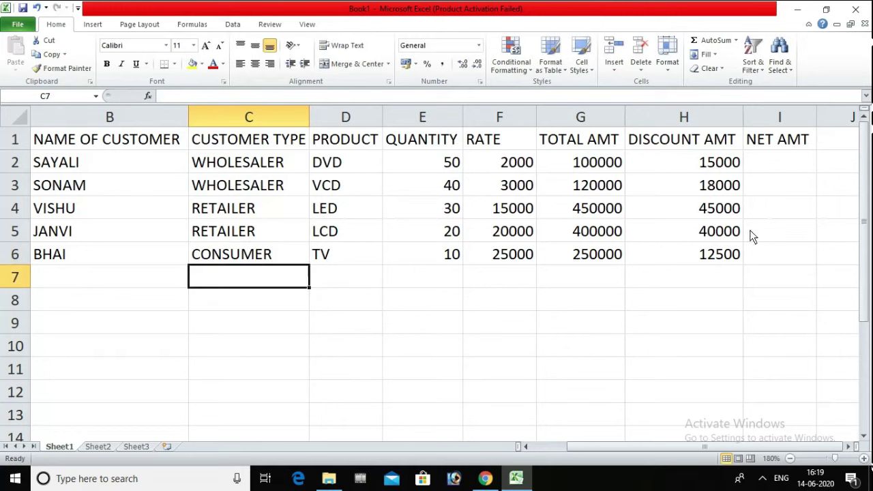
Enter =G2*H2 in I2, then erase it to leave NET AMT empty.
left_click(765, 160)
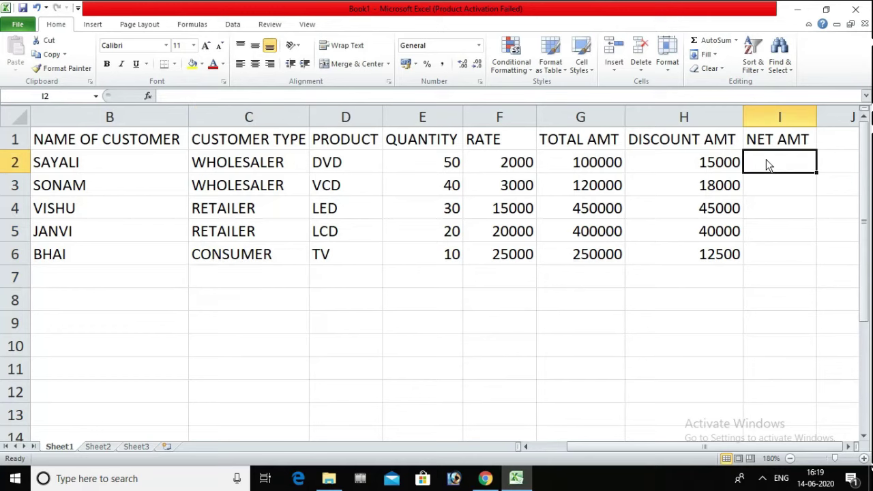
type("=")
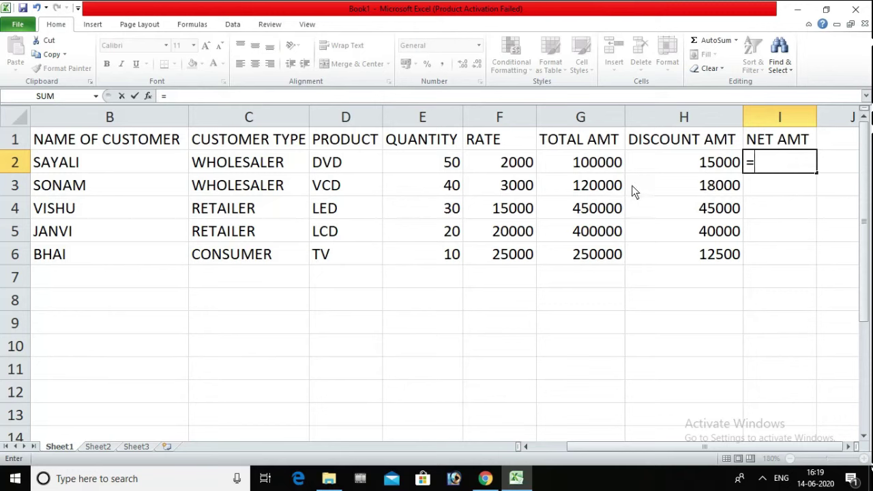
left_click(596, 165)
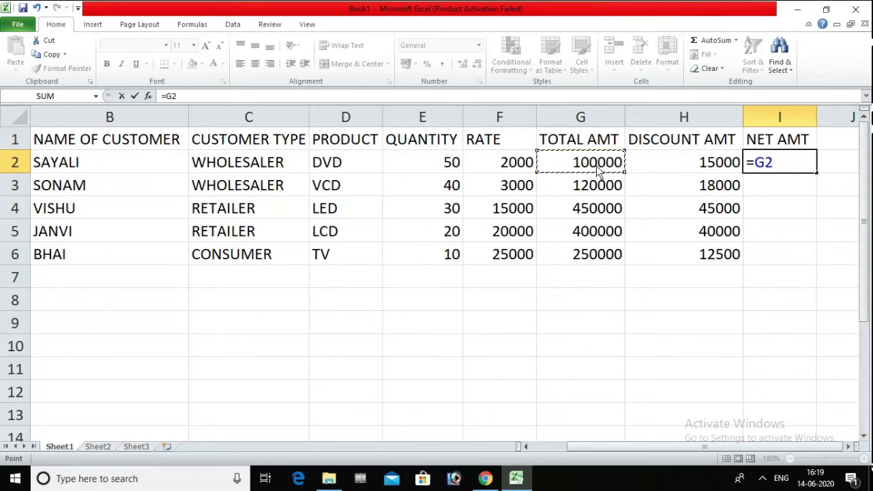
type("*")
left_click(659, 166)
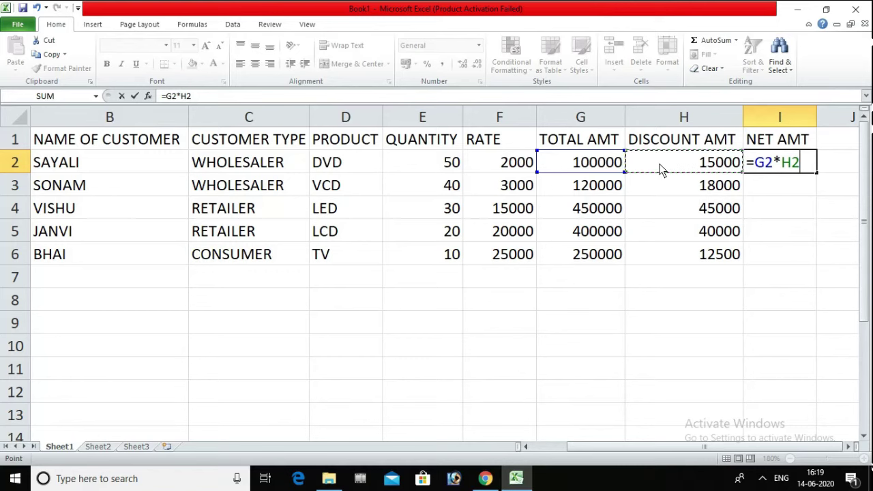
key("BackSpace")
key("BackSpace")
key("BackSpace")
key("BackSpace")
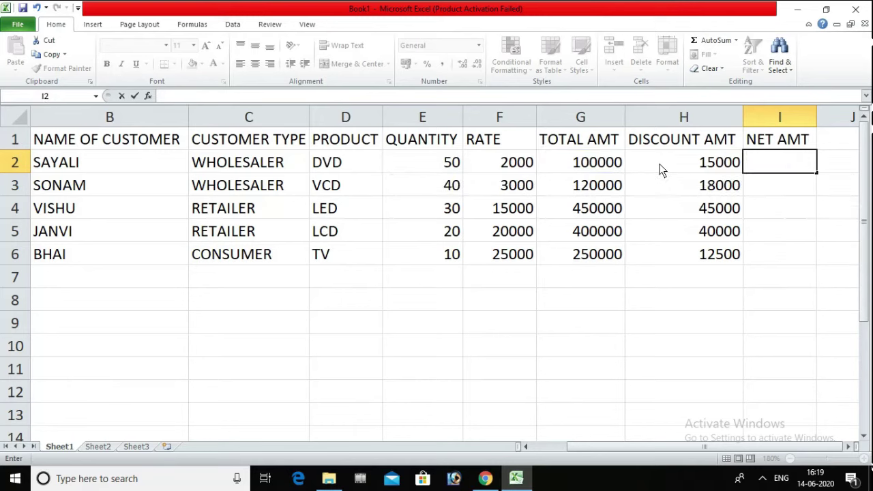
Reopen H2's discount formula and bring the full formula into view.
left_click(647, 216)
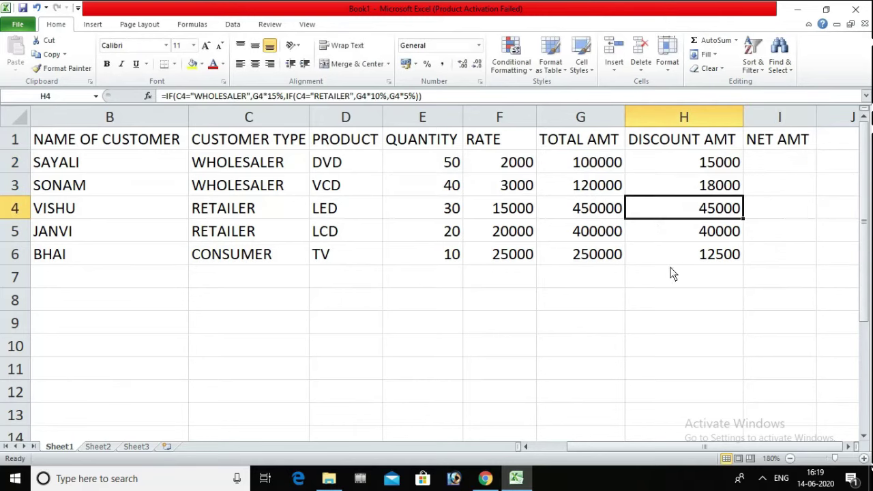
double_click(674, 164)
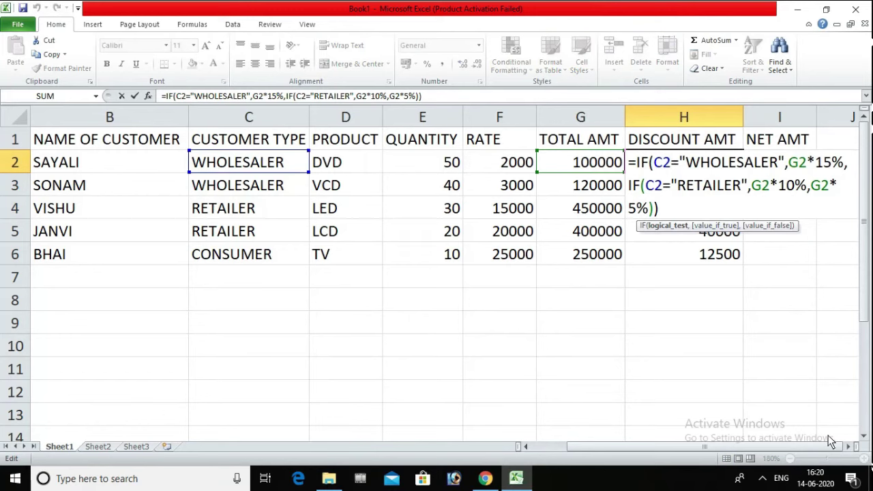
double_click(846, 447)
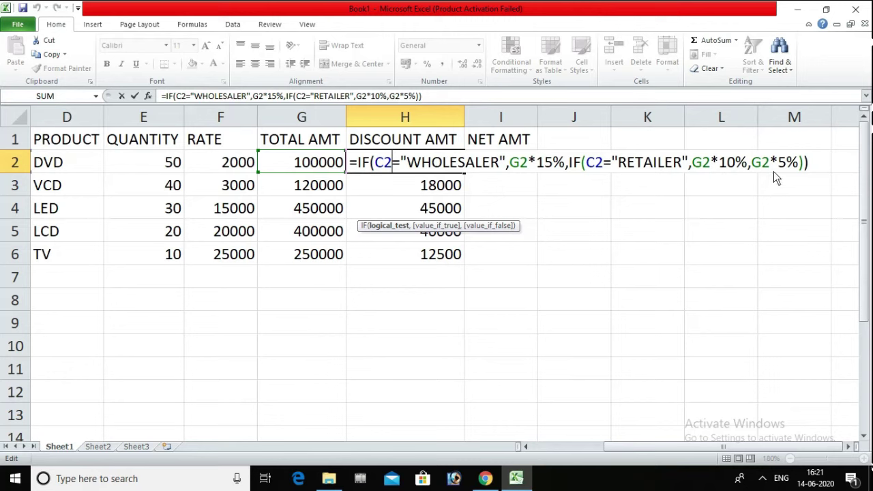
Commit the DVD discount formula and enter =G2-H2 in I2 for the net amount.
key("Return")
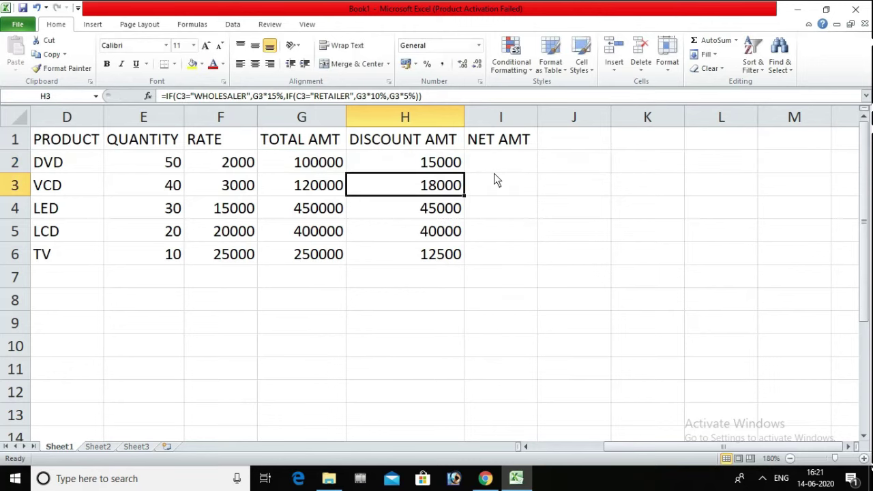
left_click(493, 163)
type("=")
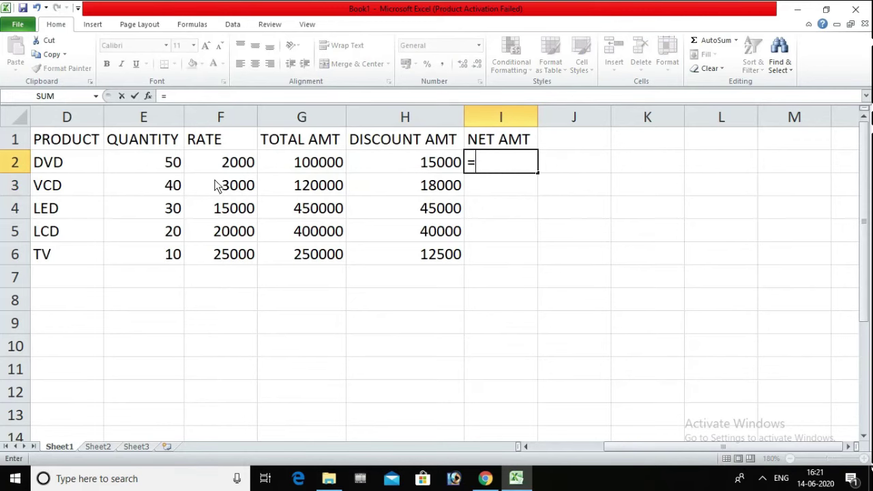
left_click(297, 169)
type("-")
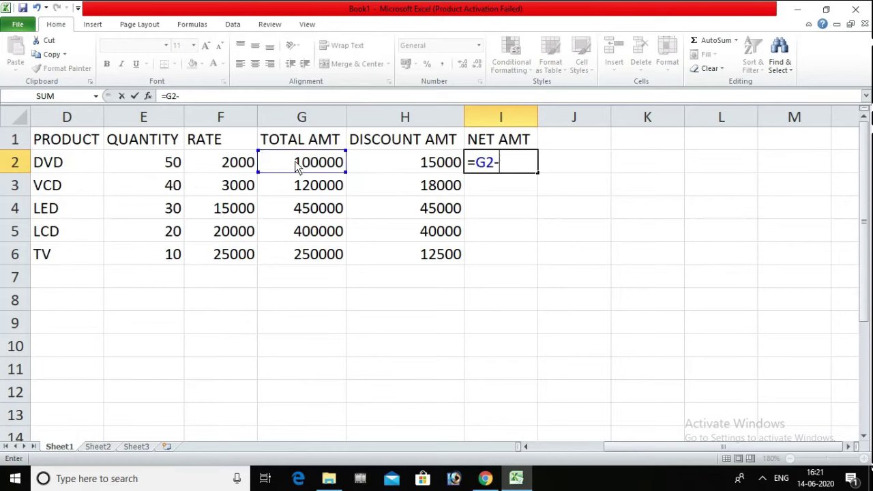
left_click(374, 149)
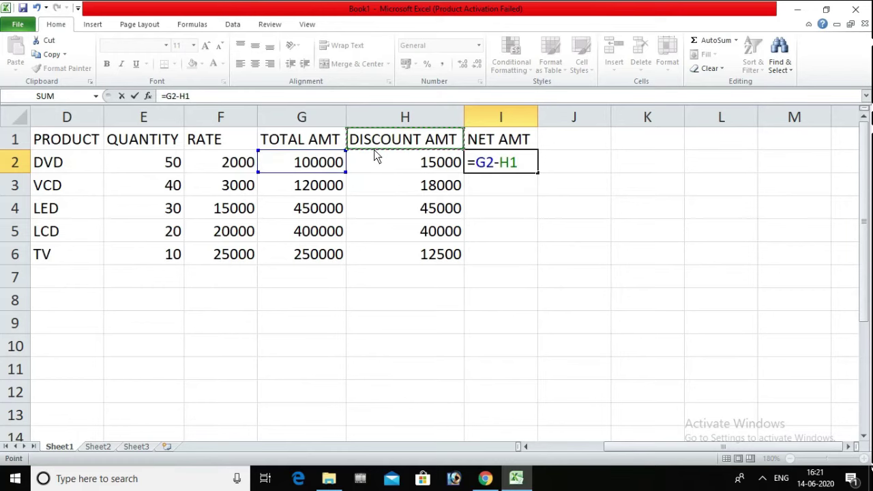
left_click(379, 167)
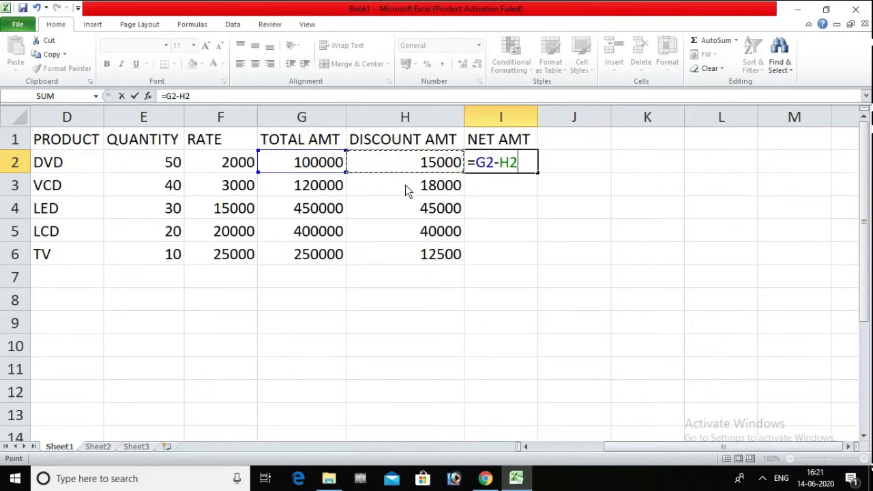
key("Return")
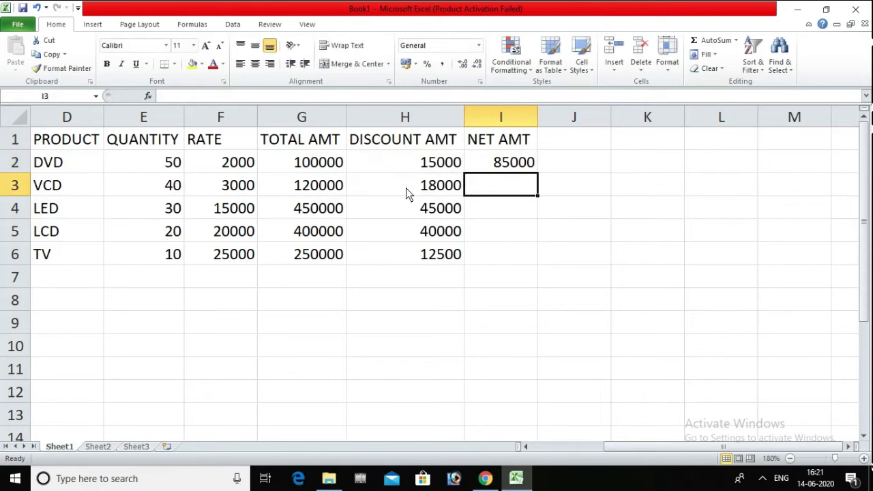
Fill the net amount formula down to I6, giving 85000 through 237500.
left_click(514, 163)
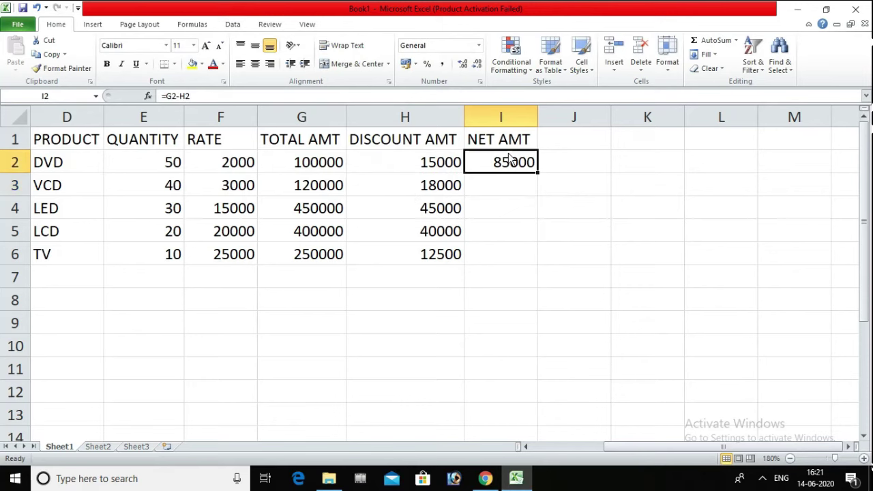
double_click(536, 175)
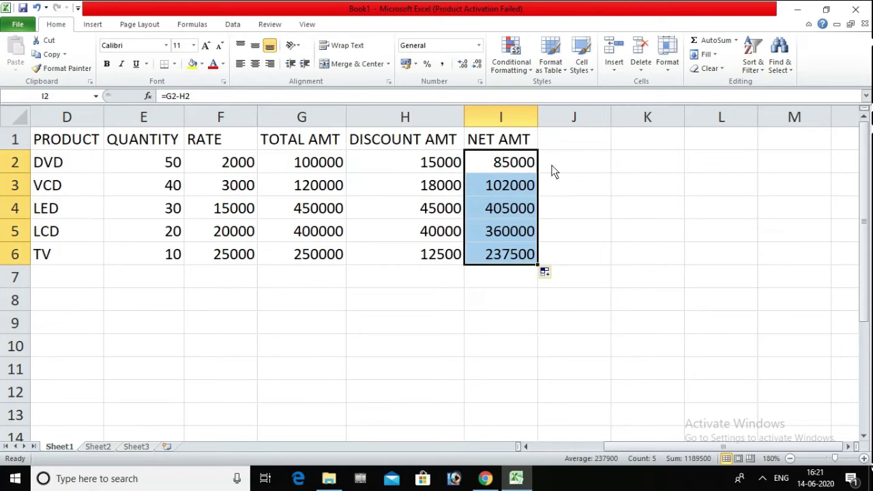
left_click(413, 115)
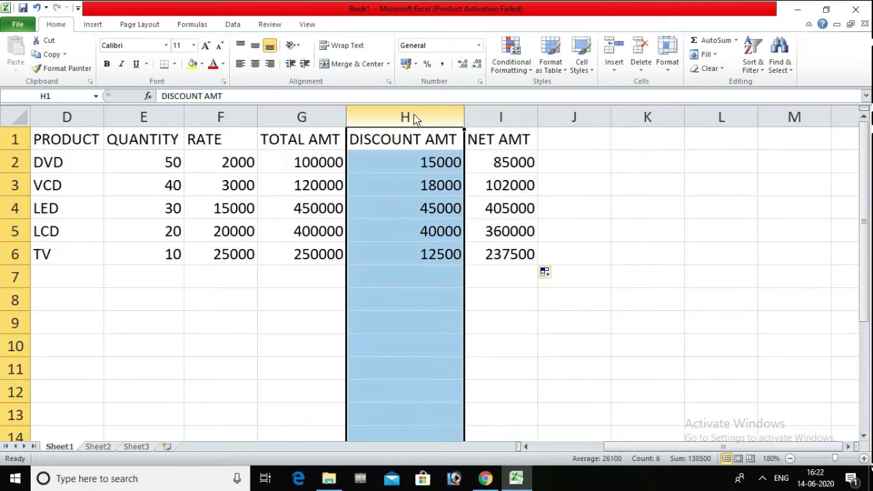
Insert a column before DISCOUNT AMT headed DISCOUNT IN %, autofitted to its heading.
key("ctrl+shift+plus")
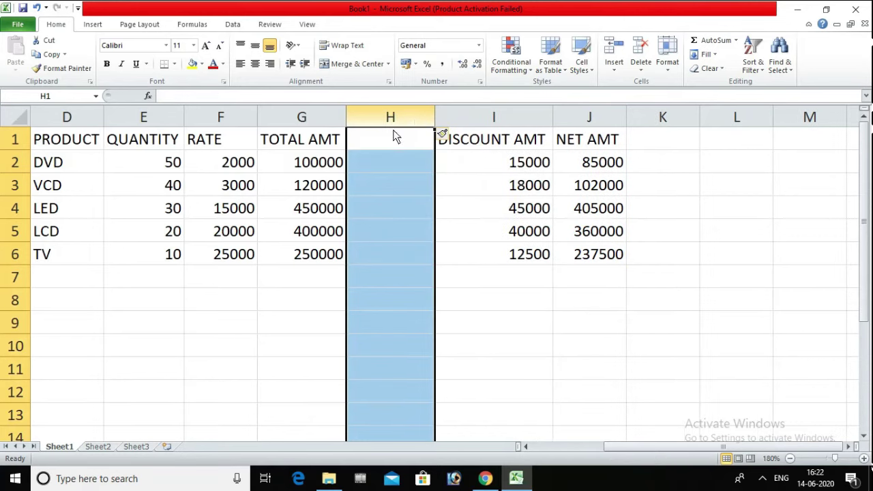
left_click(379, 146)
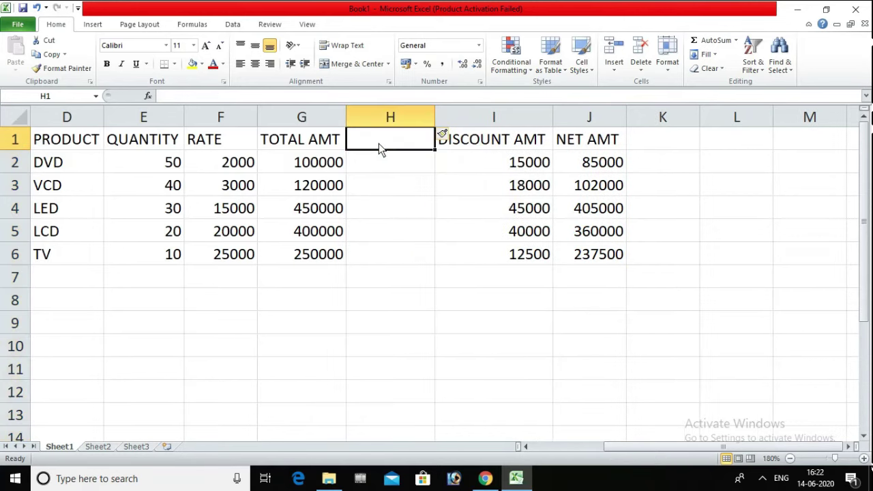
type("DISCOUNT IN ")
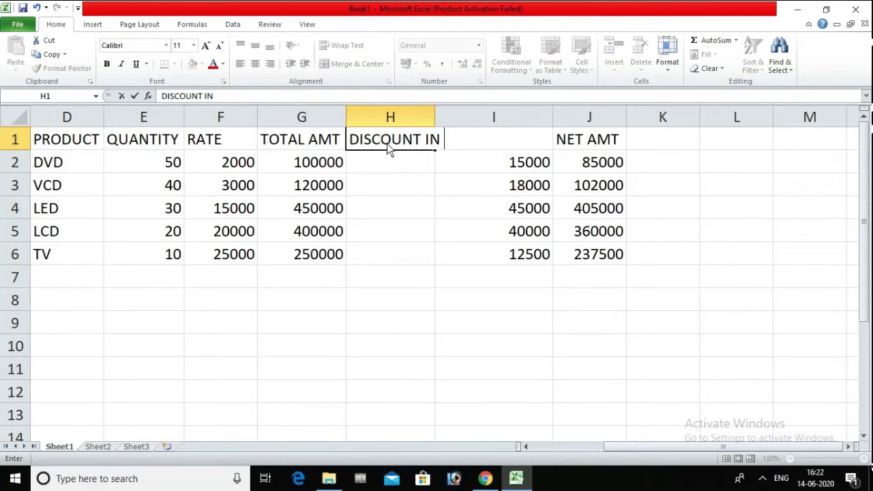
type("%")
left_click(413, 190)
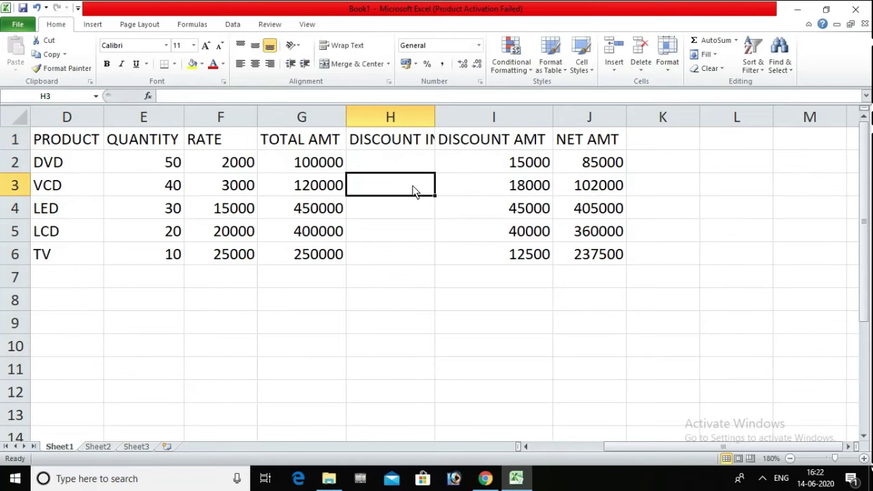
double_click(435, 117)
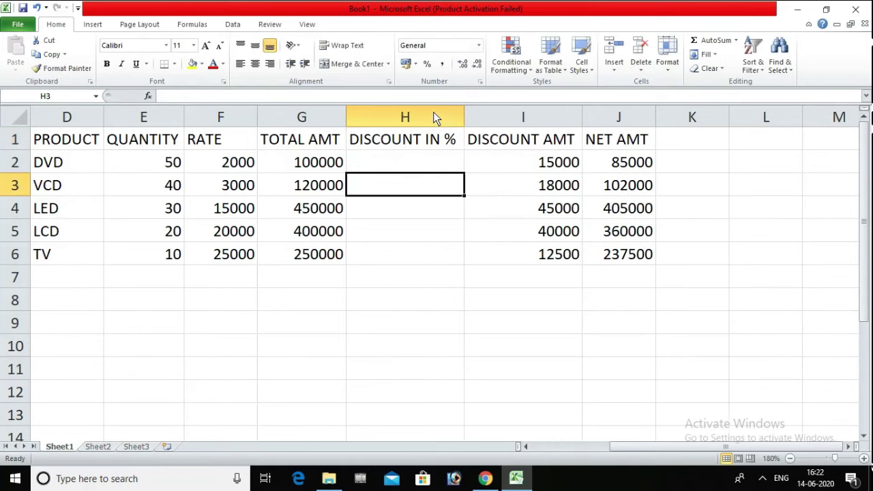
Review the quantity and CUSTOMER TYPE columns, then return to the new column.
left_click(421, 167)
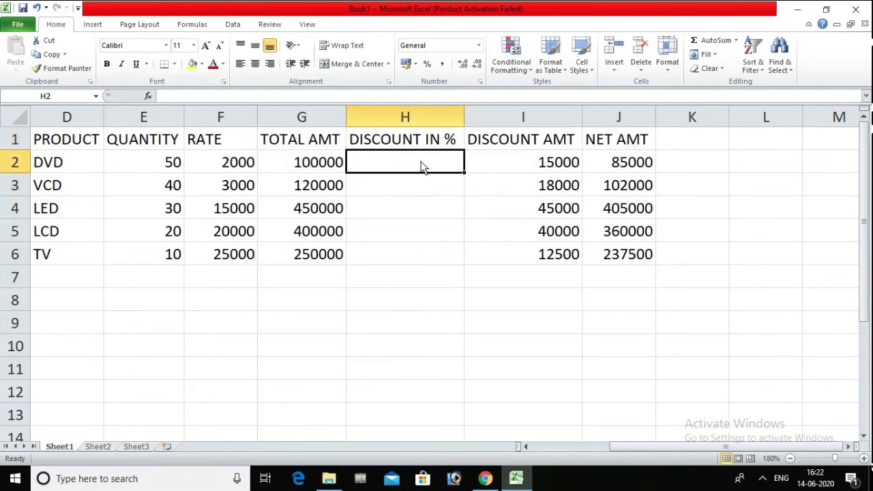
left_click(164, 172)
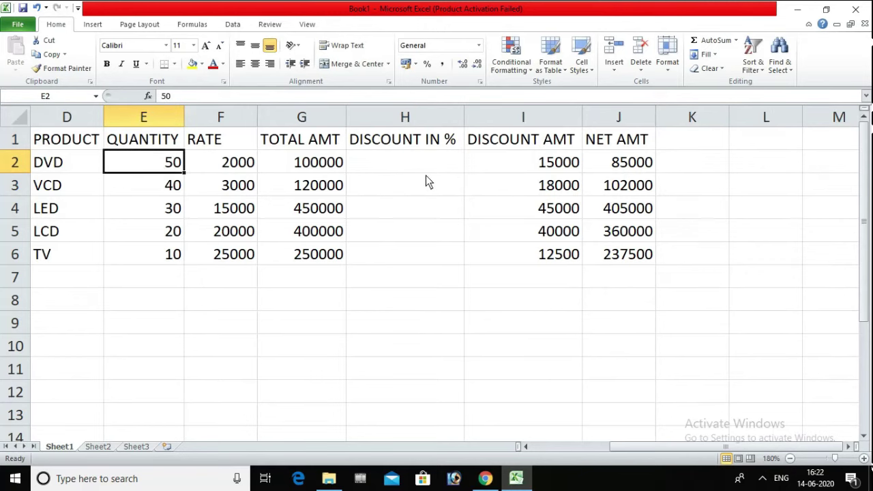
left_click(58, 164)
key("Left")
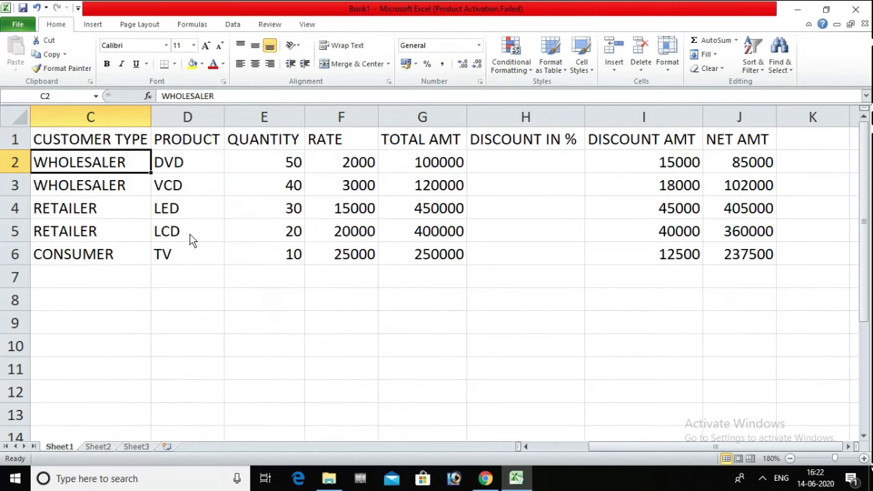
left_click(546, 161)
left_click(543, 189)
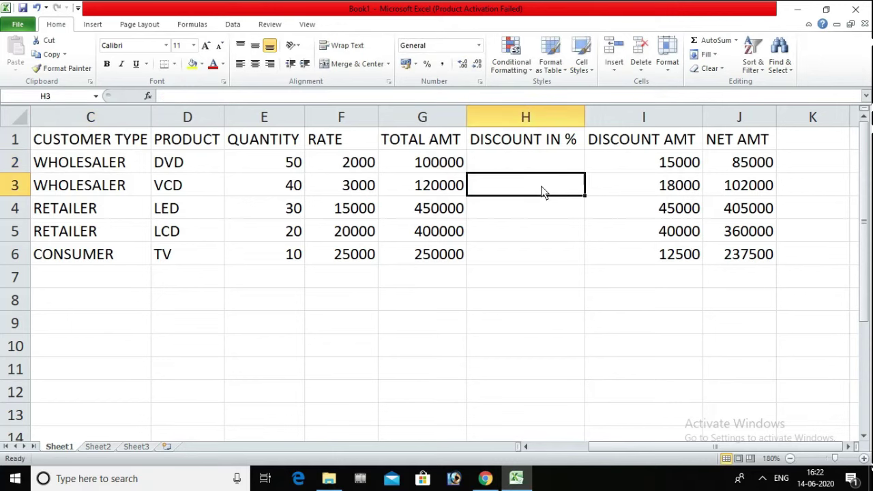
Begin H2's formula as =IF(E2>40,G2*20%, giving 20% for quantities above 40.
left_click(543, 167)
type("=")
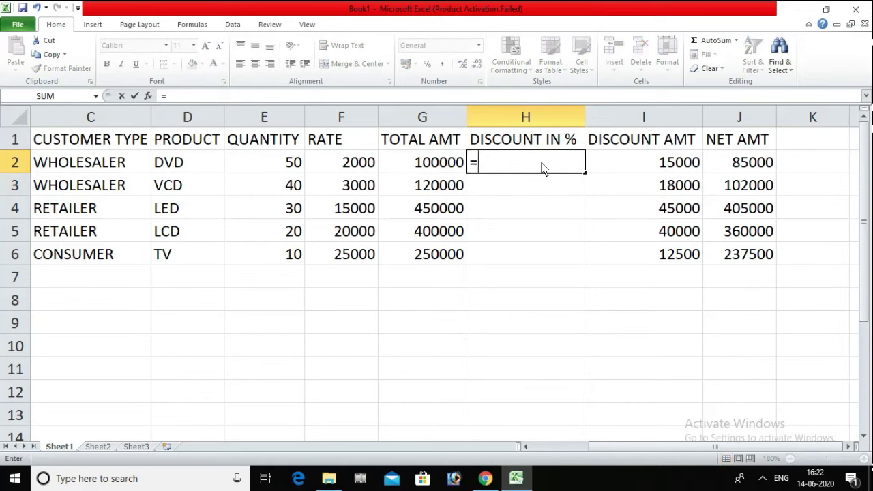
type("IF")
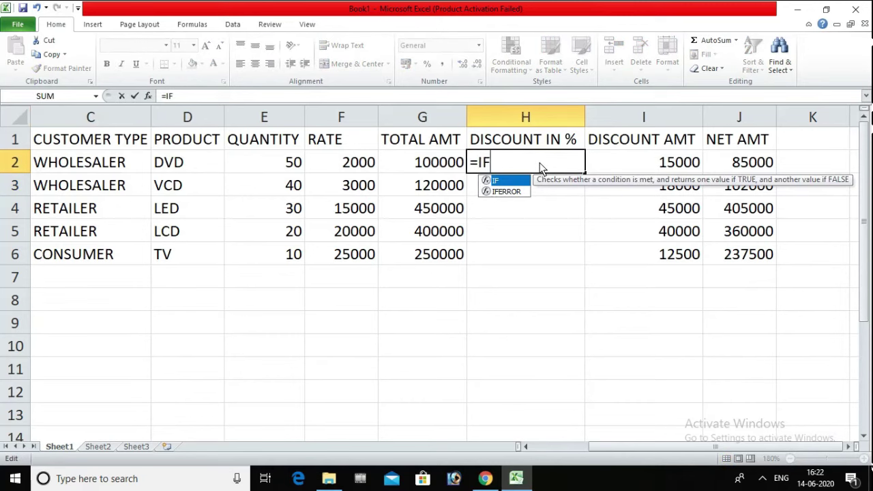
type("(")
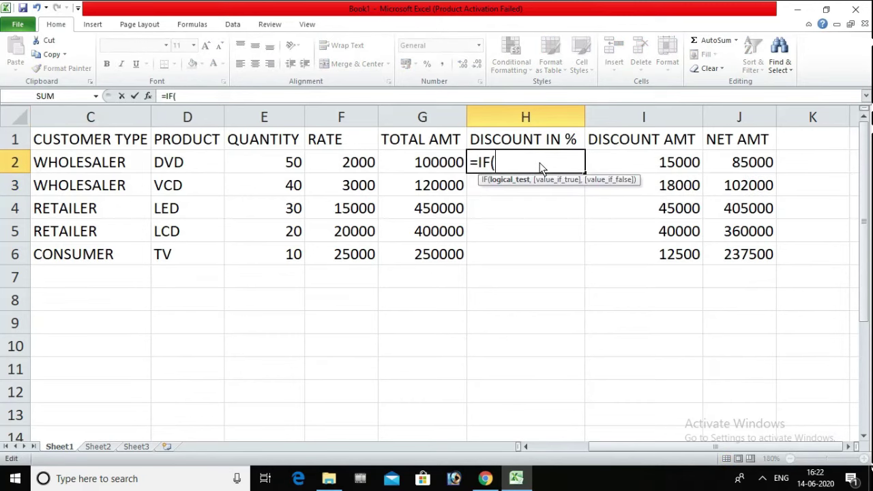
left_click(263, 165)
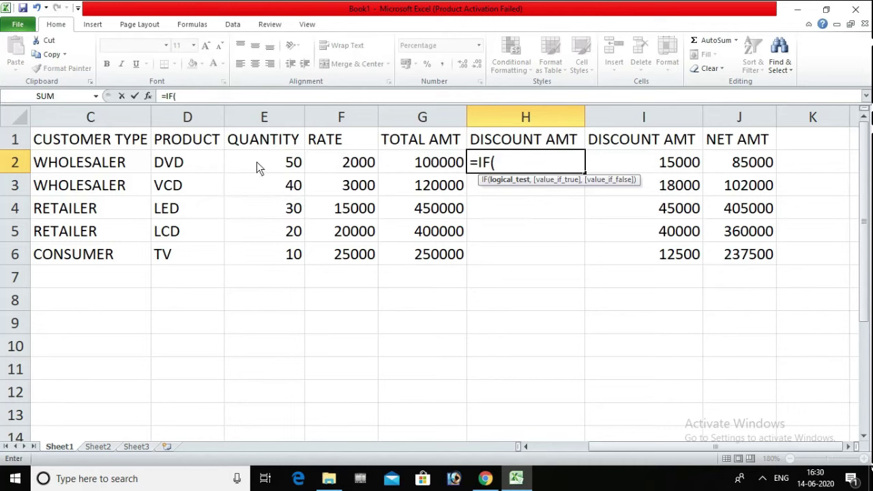
left_click(258, 166)
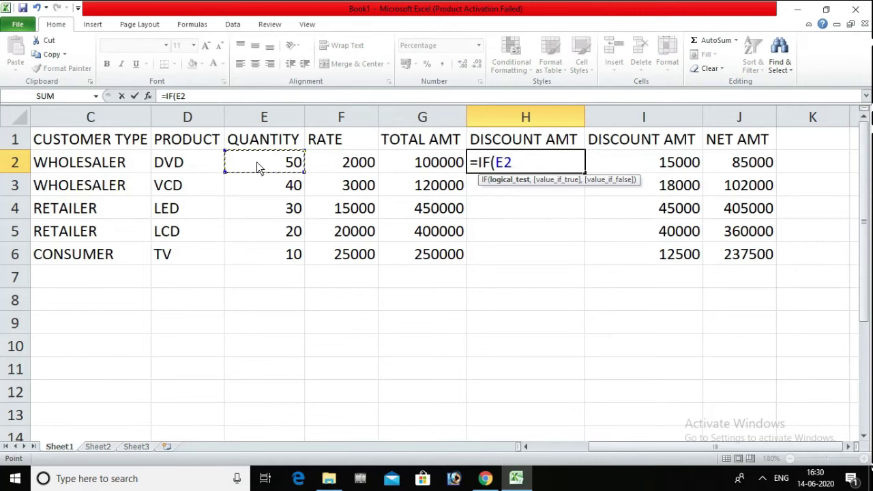
type(">")
type("40")
type(",")
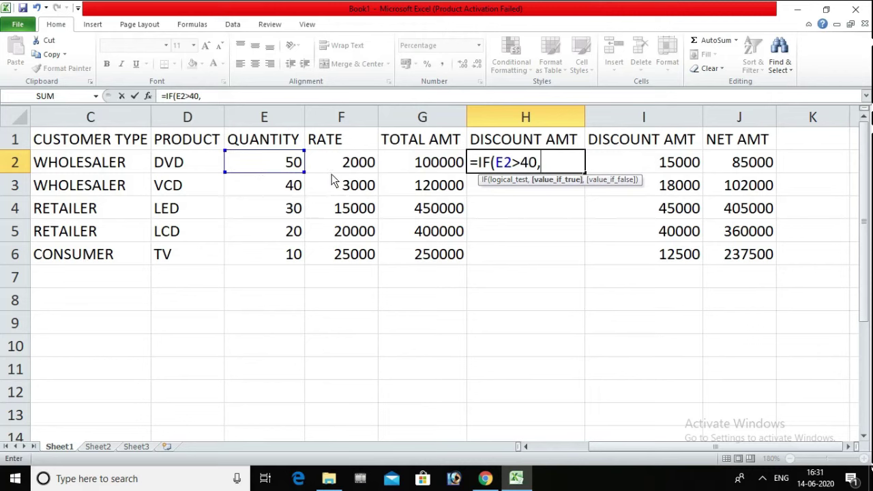
left_click(419, 171)
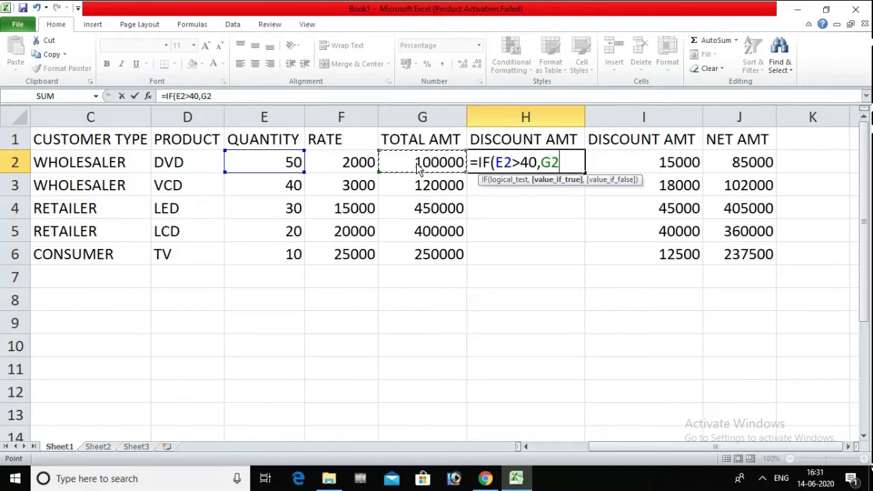
type("*")
type("20")
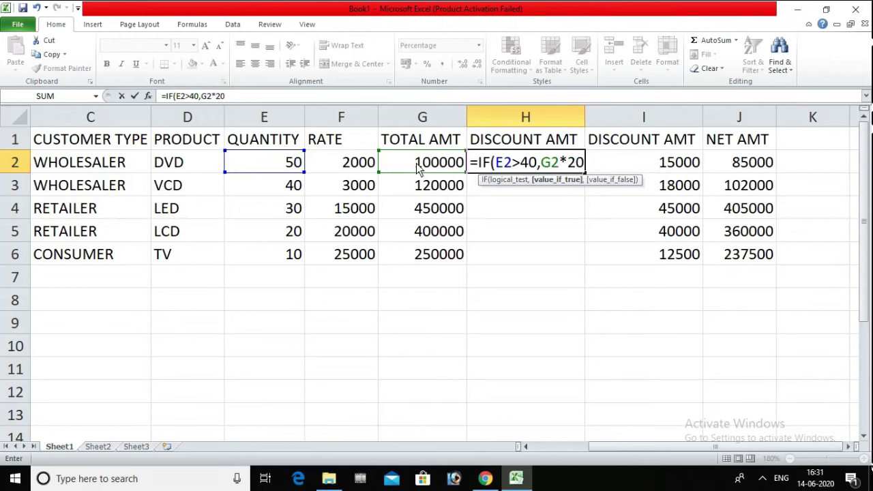
type("5")
key("BackSpace")
type("%")
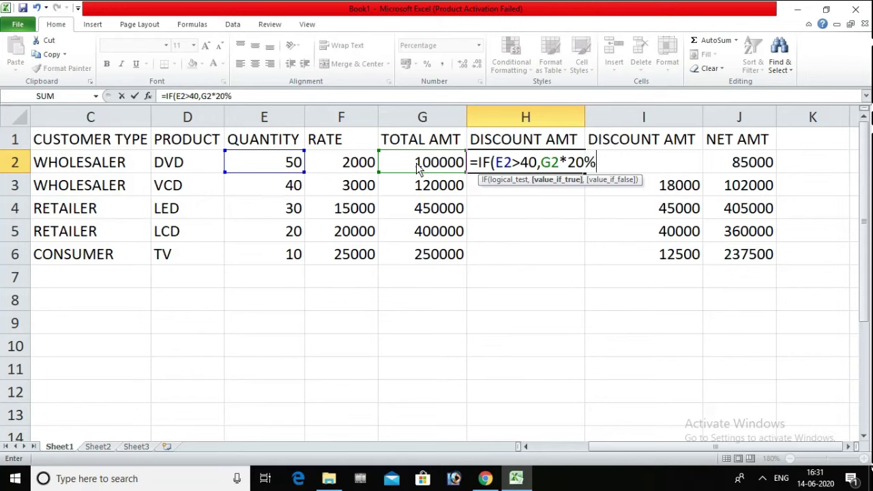
type(",IF")
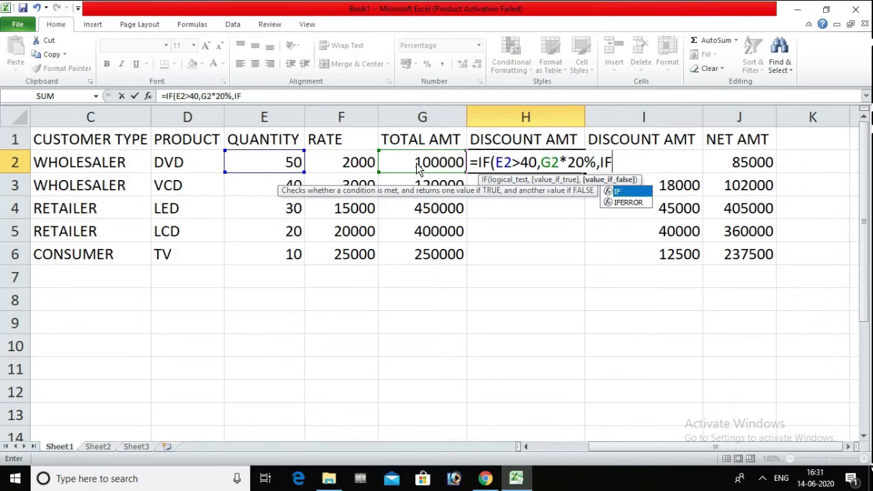
type("(")
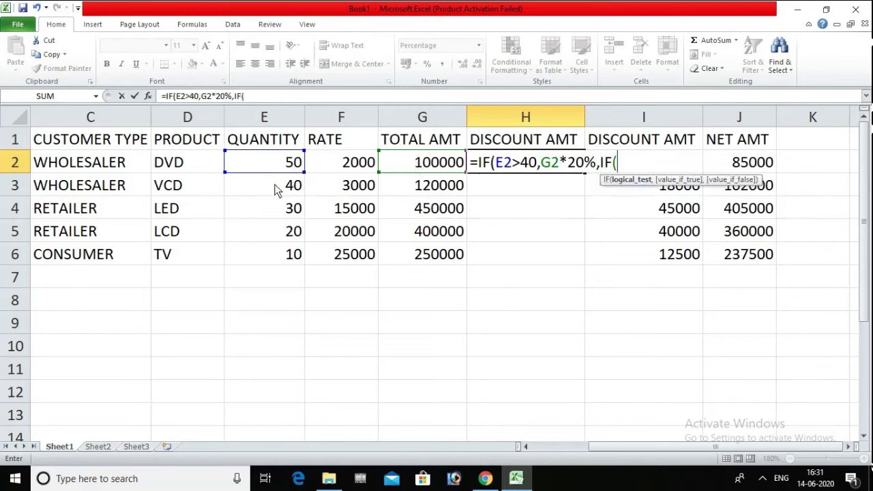
Nest IF(E2>30,G2*15%,G2*10%) for the remaining cases and commit the formula.
left_click(271, 165)
type(">")
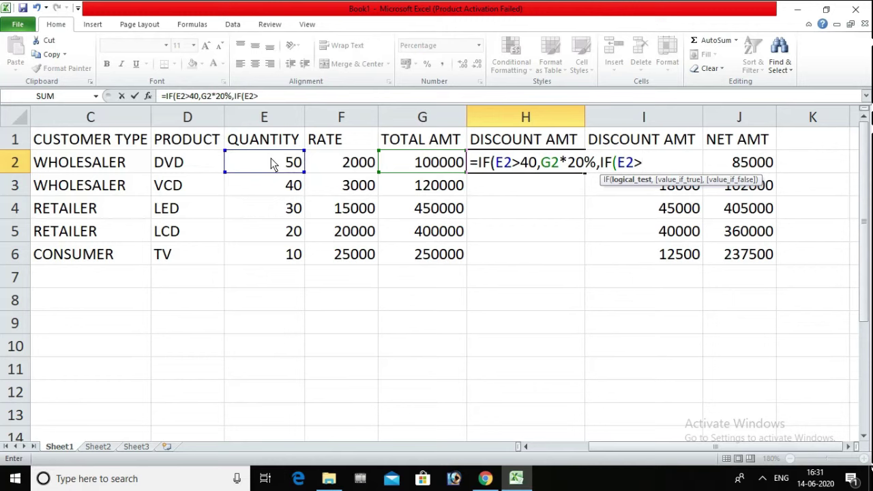
type("15")
key("BackSpace")
key("BackSpace")
type("30")
type(",")
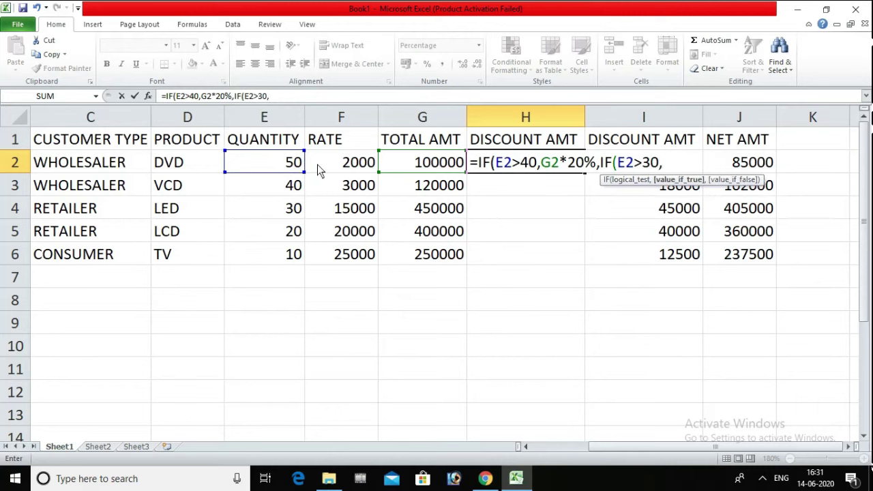
left_click(421, 169)
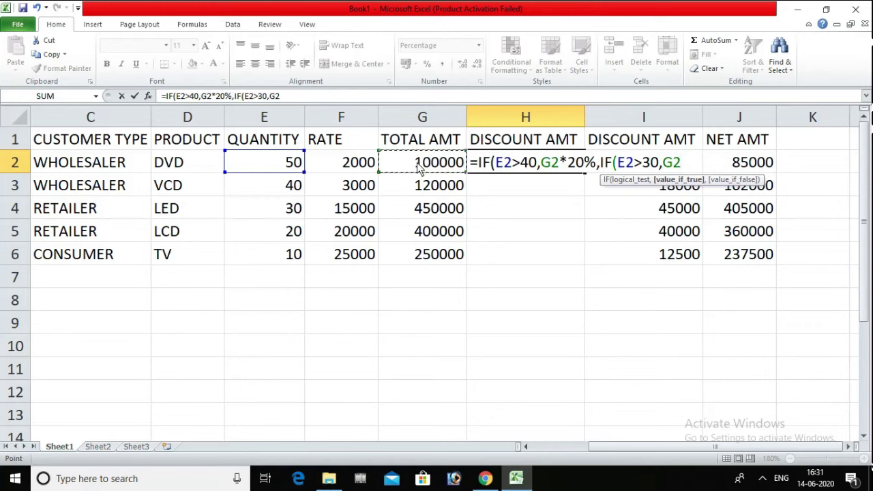
type("*")
type("1")
type("5%")
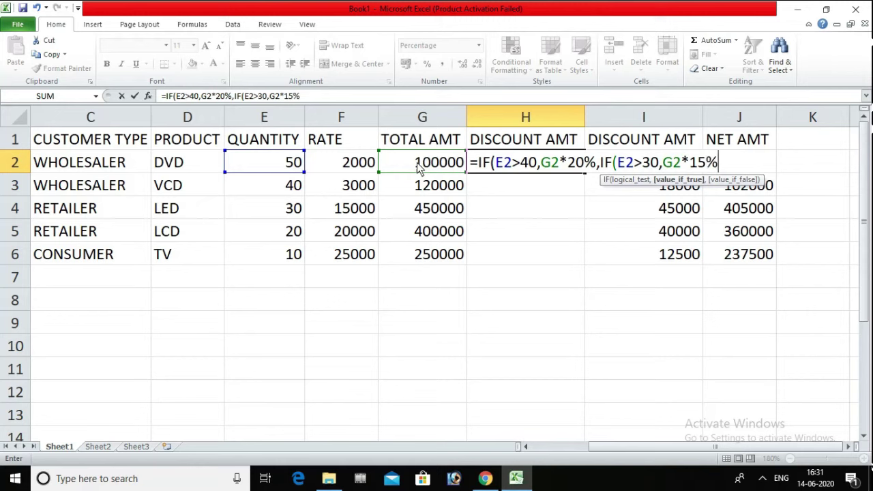
type(",")
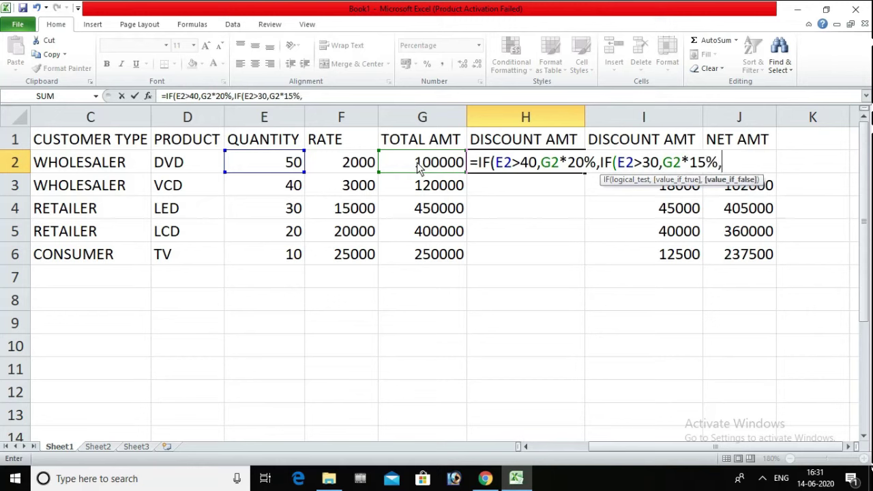
left_click(420, 170)
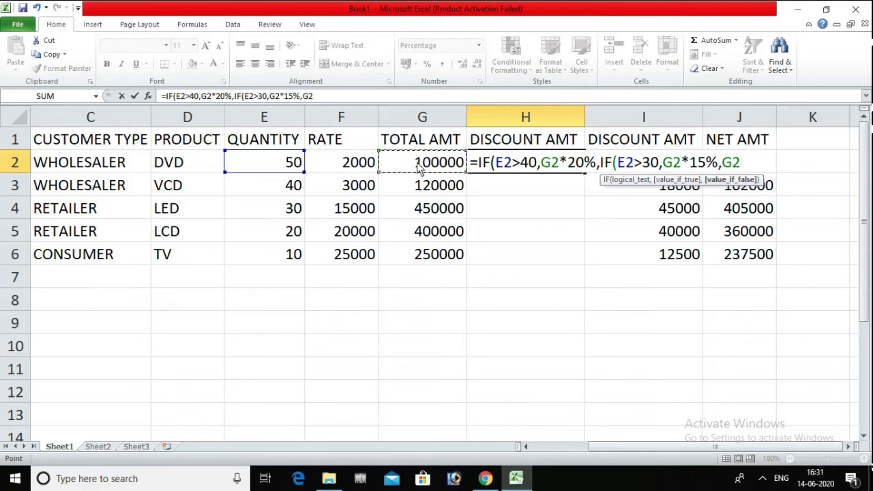
type("*10")
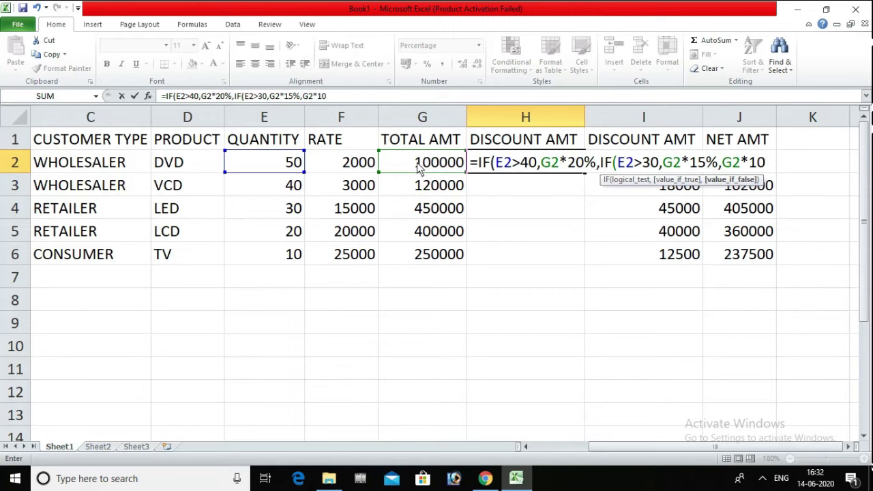
type("%)")
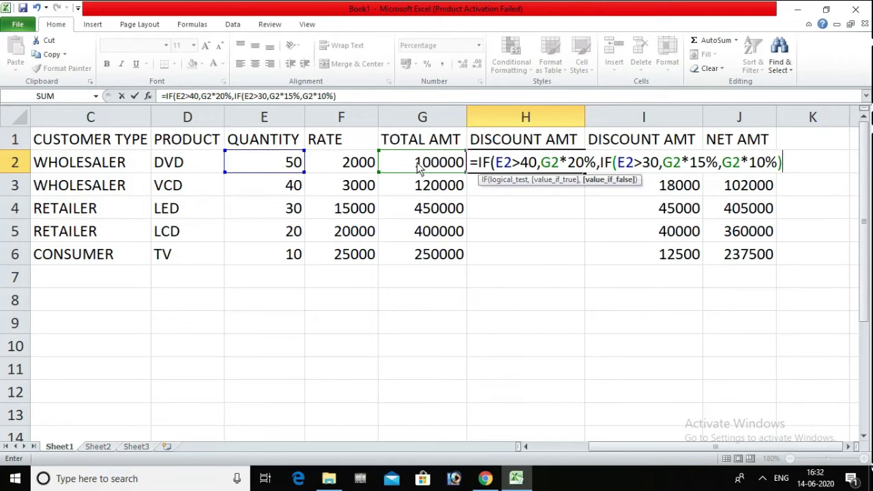
key("Return")
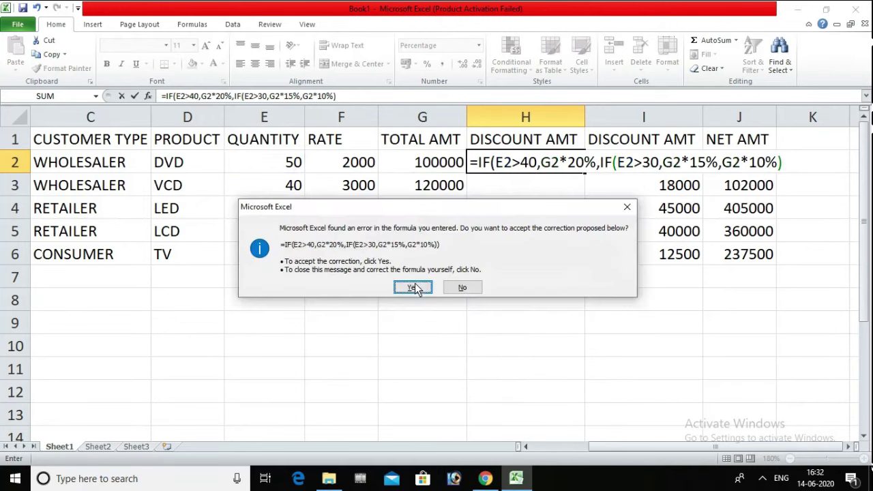
Accept Excel's formula correction and fill the discount formula down to H6.
left_click(413, 287)
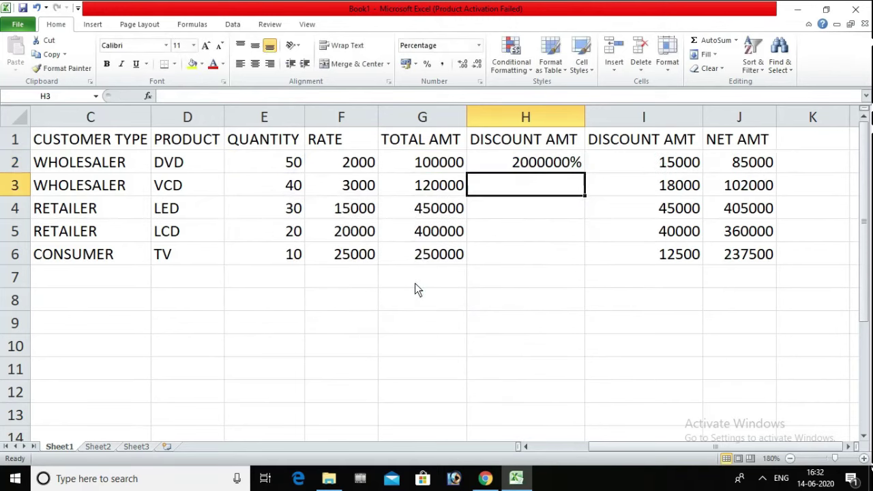
left_click(537, 163)
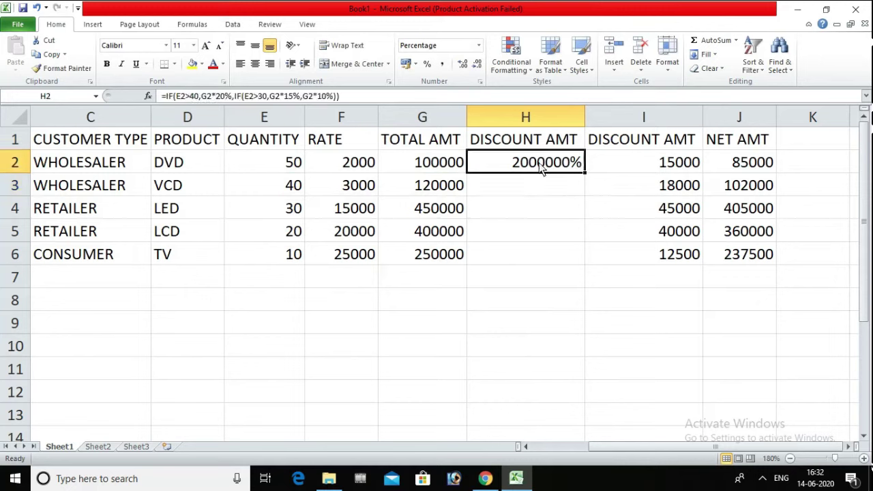
double_click(583, 173)
Format H2:H6 as General so discounts read 20000, 18000, 45000, 40000, 25000.
left_click_drag(530, 167, 519, 254)
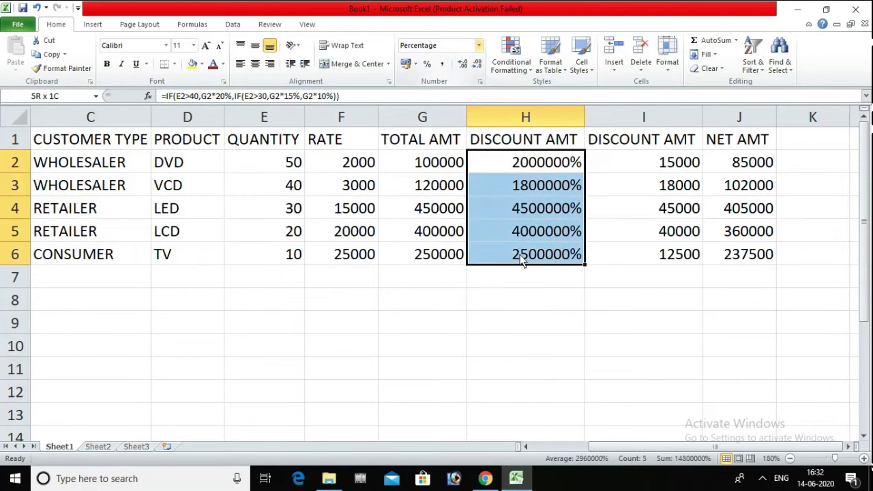
left_click(480, 46)
left_click(473, 66)
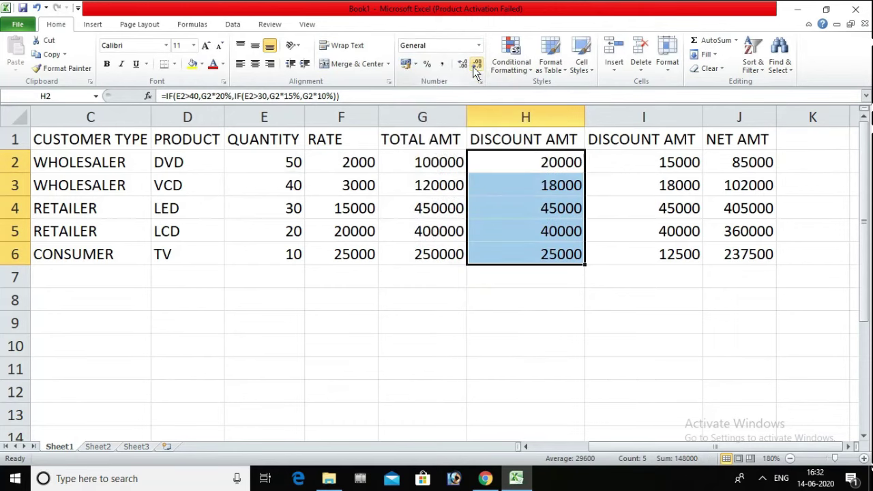
left_click(598, 278)
double_click(626, 163)
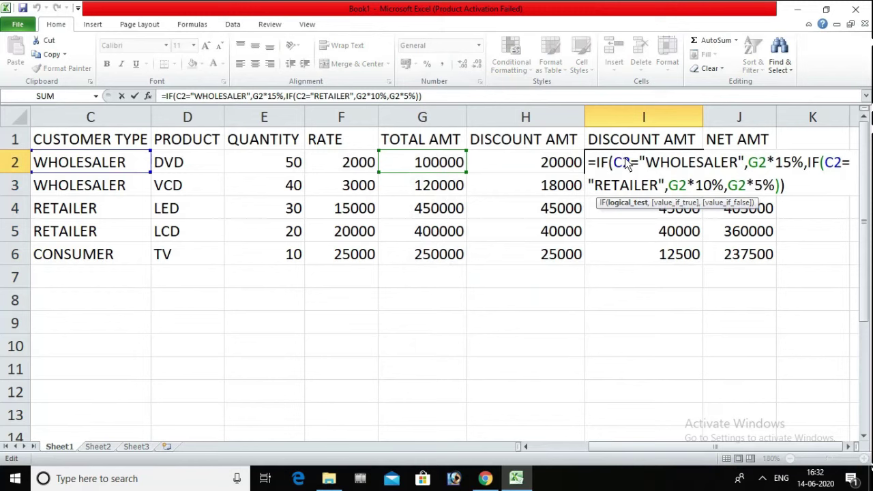
key("Return")
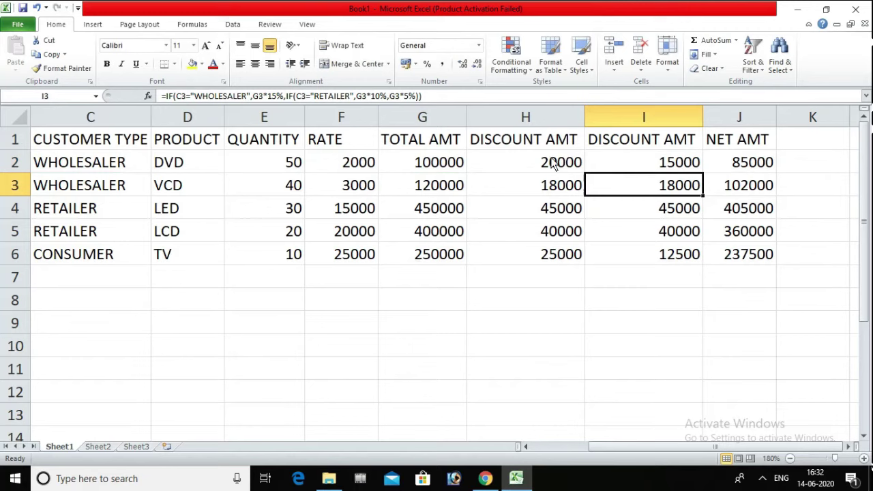
double_click(556, 166)
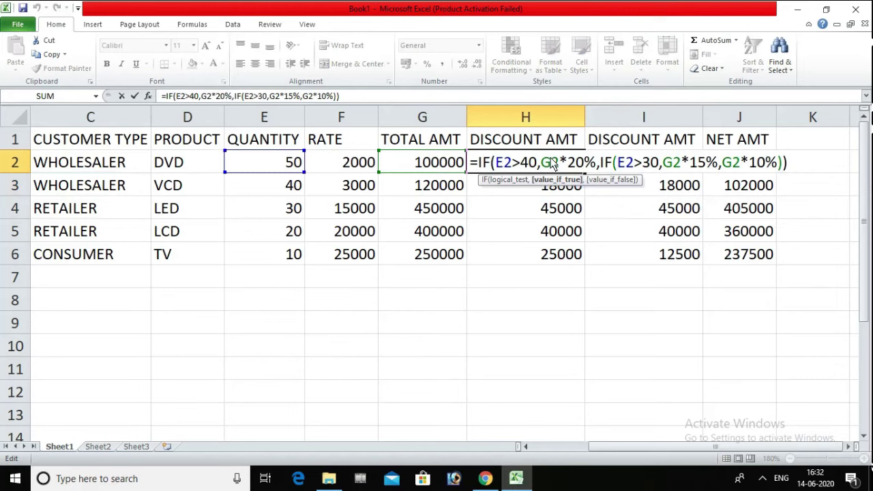
key("Return")
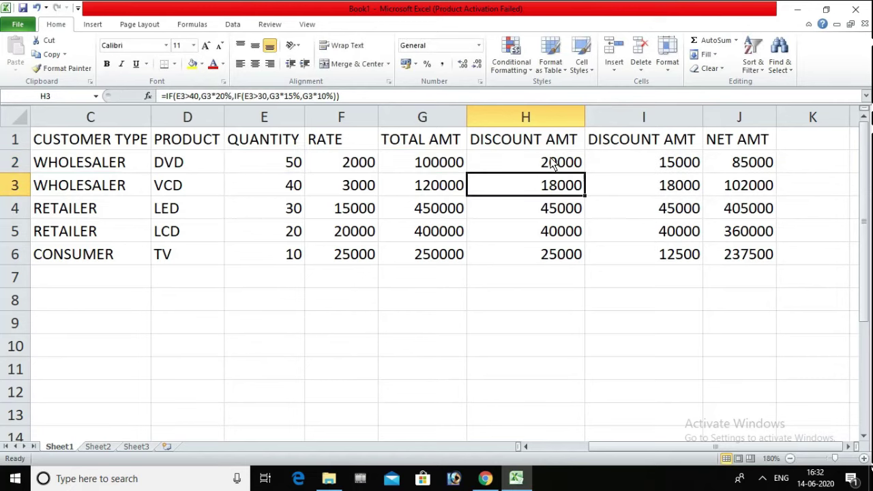
left_click(95, 162)
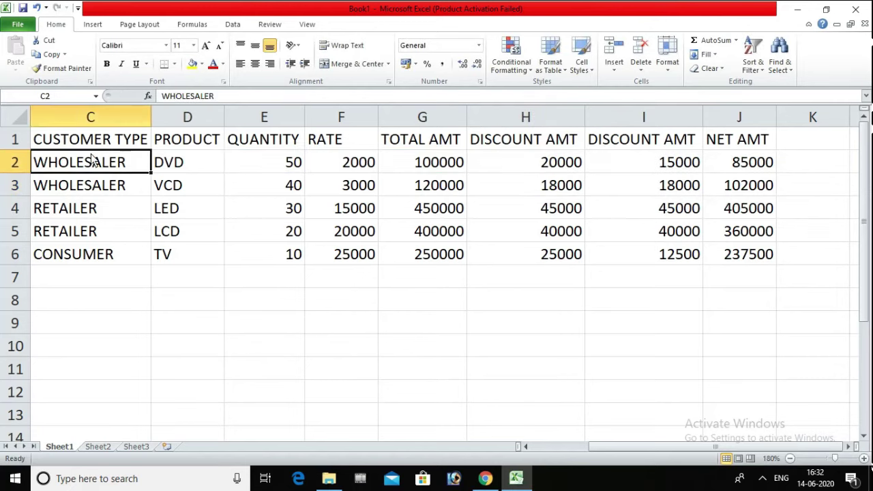
key("Home")
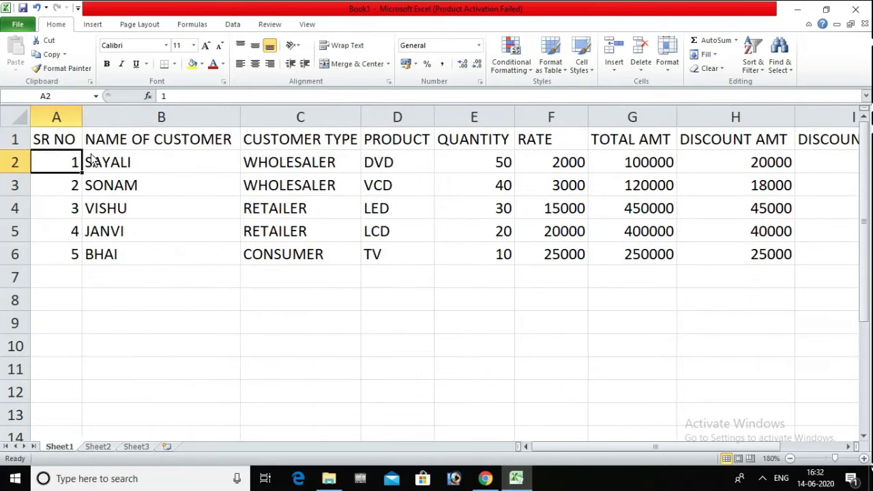
key("Up")
key("Down")
key("Up")
Insert a blank row above the column headers.
key("alt+h")
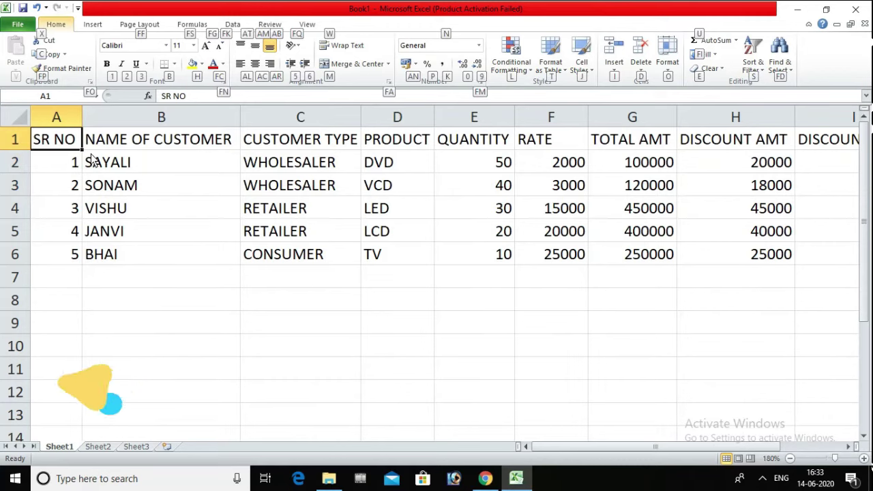
key("i")
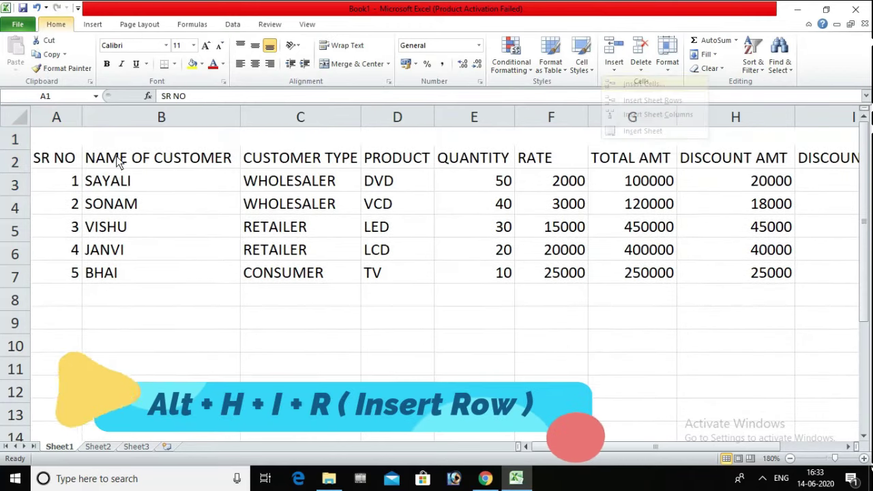
key("r")
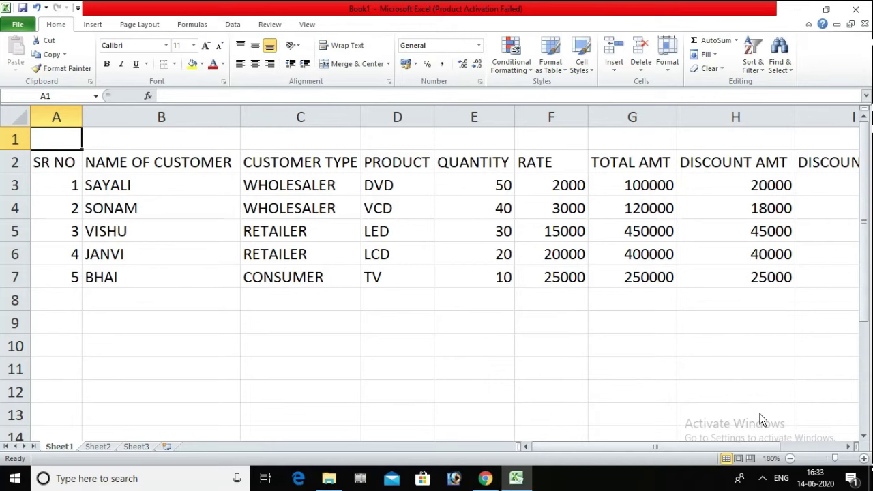
Set the sheet zoom to a custom 150%.
key("alt+w")
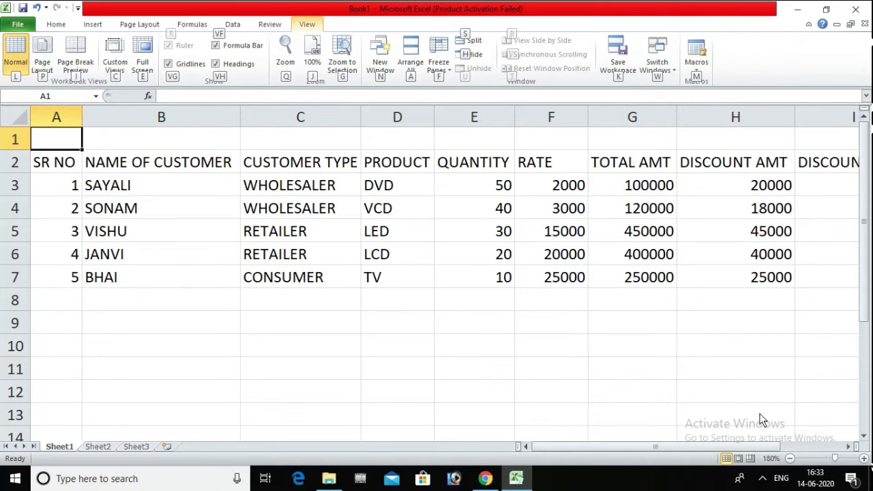
key("q")
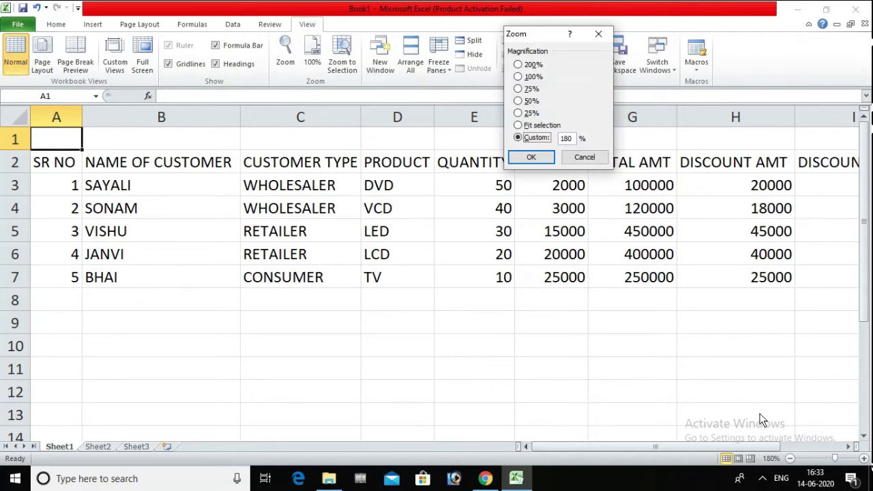
key("Up")
key("Up")
key("Down")
key("Down")
type("150")
left_click(530, 159)
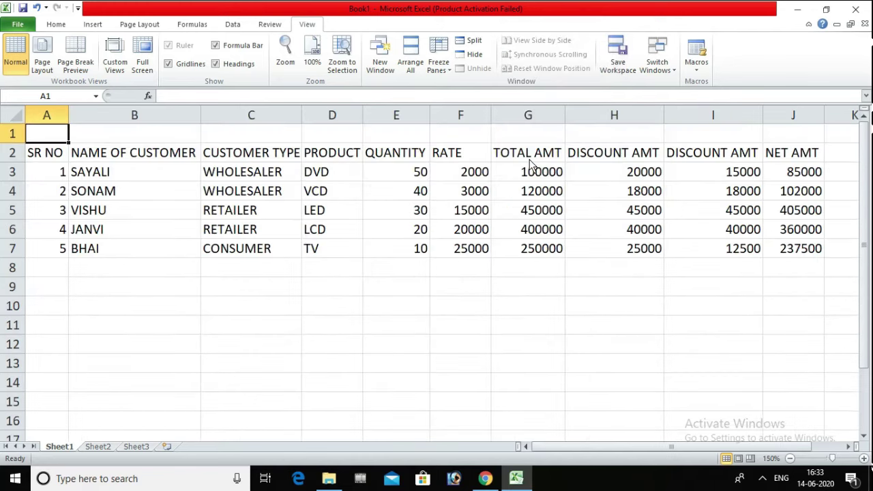
Merge and center A1:J1 into a single title cell.
key("shift+Right")
key("shift+Right")
key("shift+Right")
key("shift+Right")
key("shift+Right")
key("shift+Right")
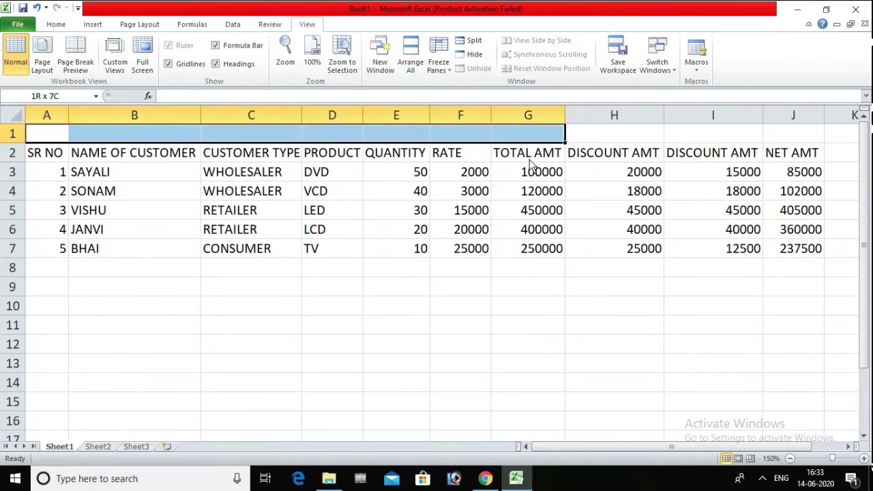
key("shift+Right")
key("shift+Right")
key("shift+Right")
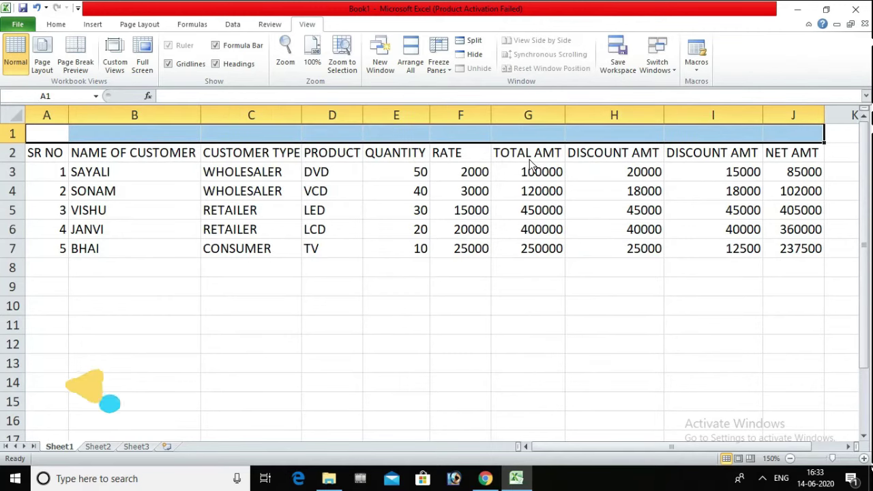
key("alt+h")
key("m")
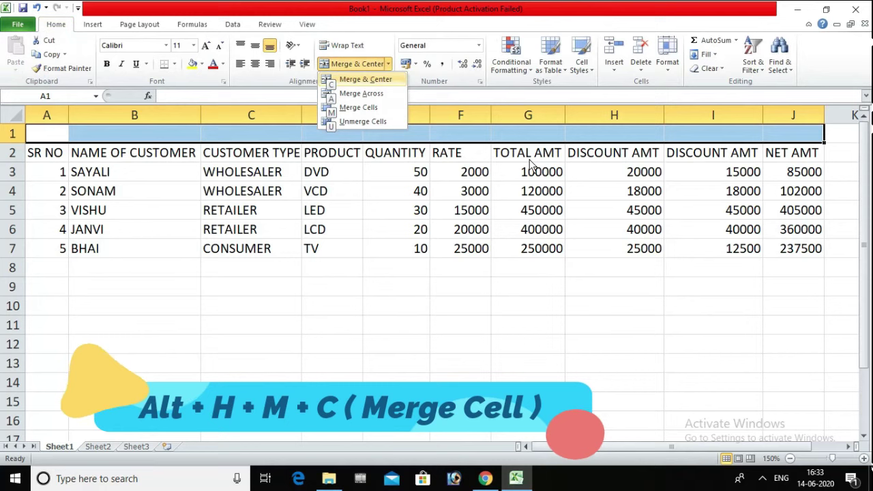
key("c")
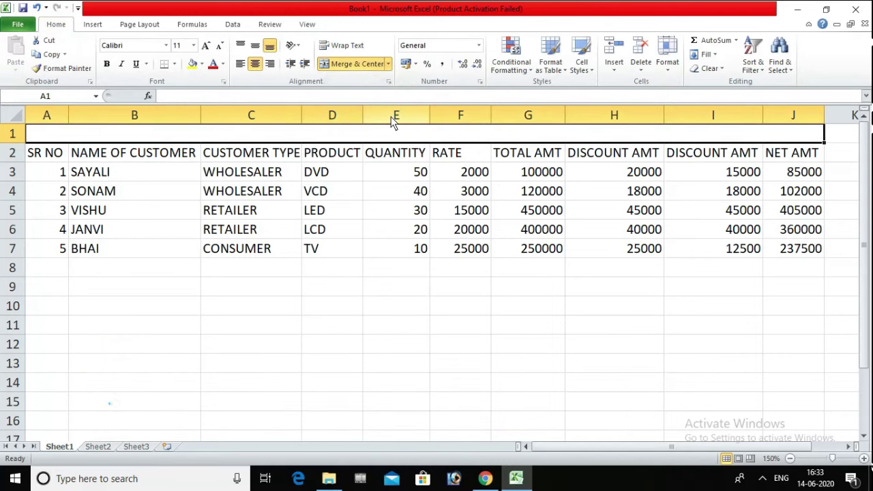
Enlarge the title font to 18 and enter the heading DISCOUNT SHEET.
left_click(210, 49)
left_click(209, 49)
left_click(210, 49)
left_click(209, 49)
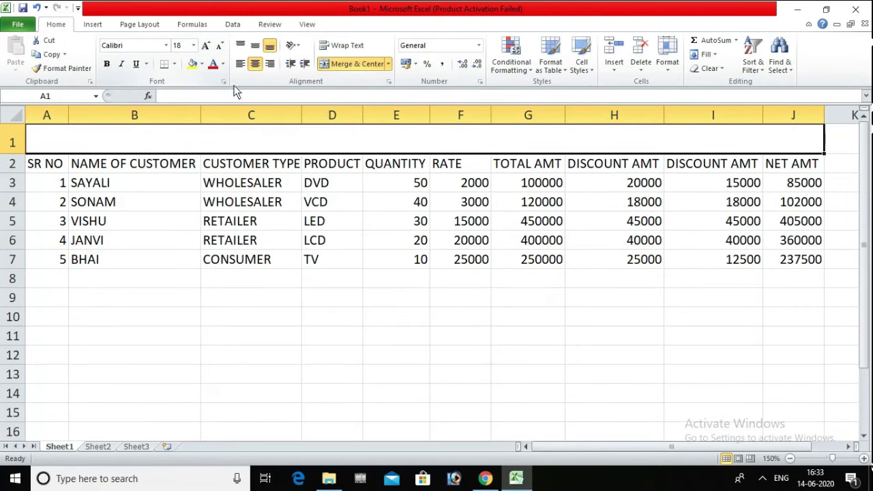
type("DISCOU")
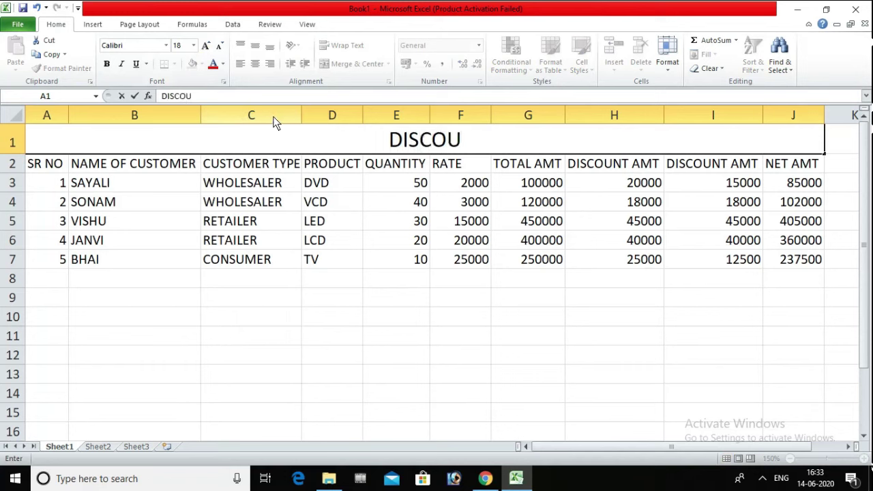
type("NT SHEET")
key("BackSpace")
key("BackSpace")
key("BackSpace")
key("BackSpace")
type("DIS")
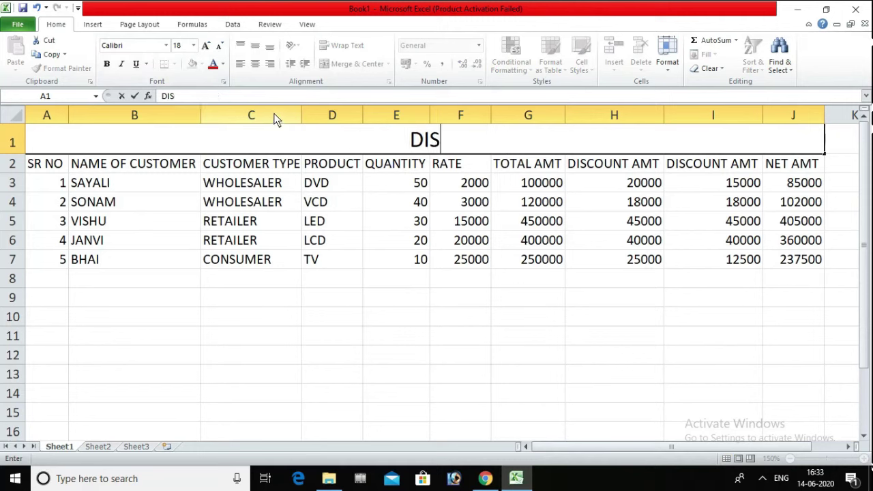
type("COUNT SHEET")
Give the merged DISCOUNT SHEET title a green fill with bold white text.
left_click(280, 202)
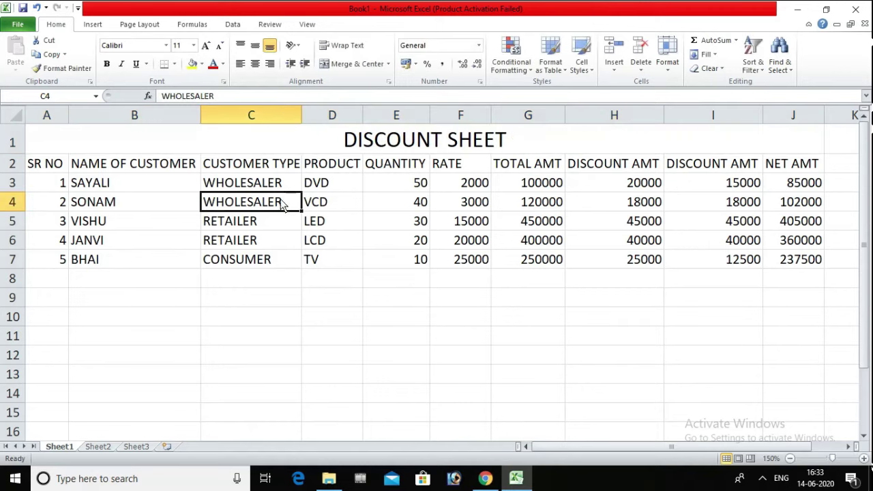
left_click(373, 145)
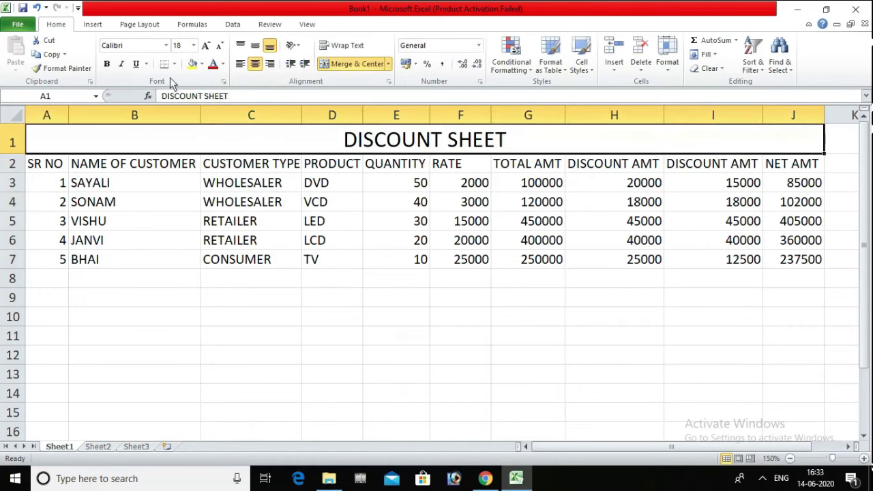
left_click(202, 64)
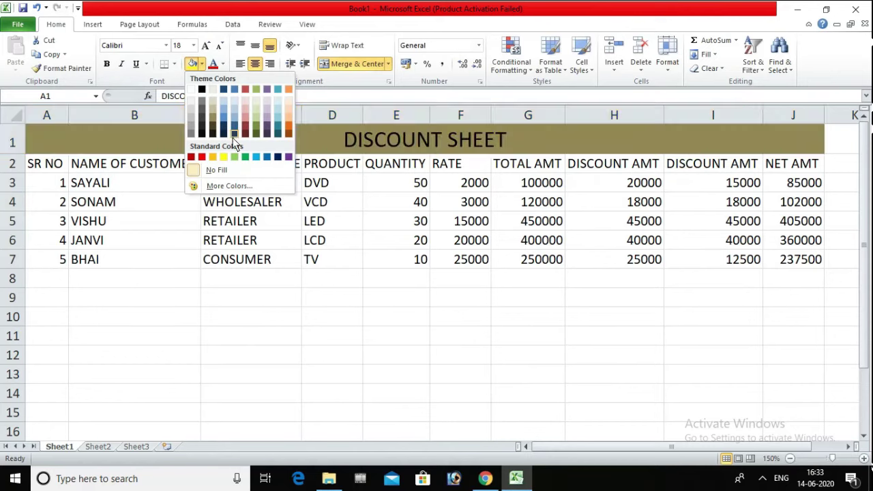
left_click(246, 157)
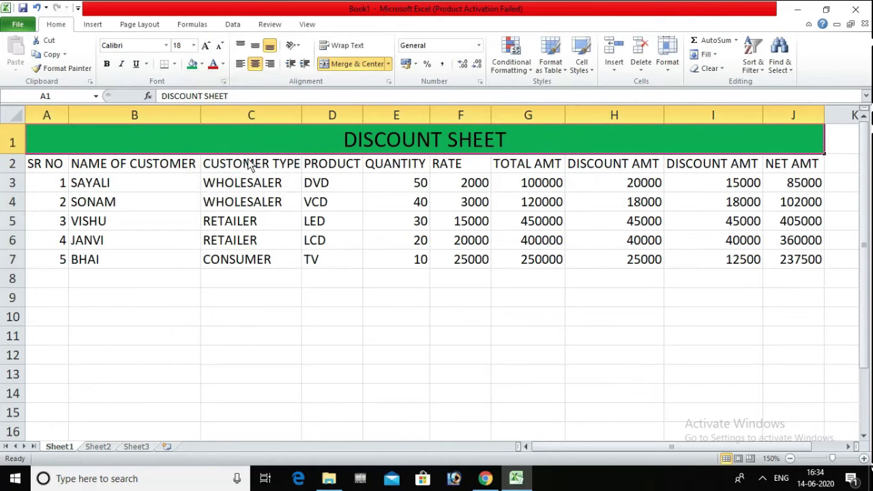
left_click(222, 63)
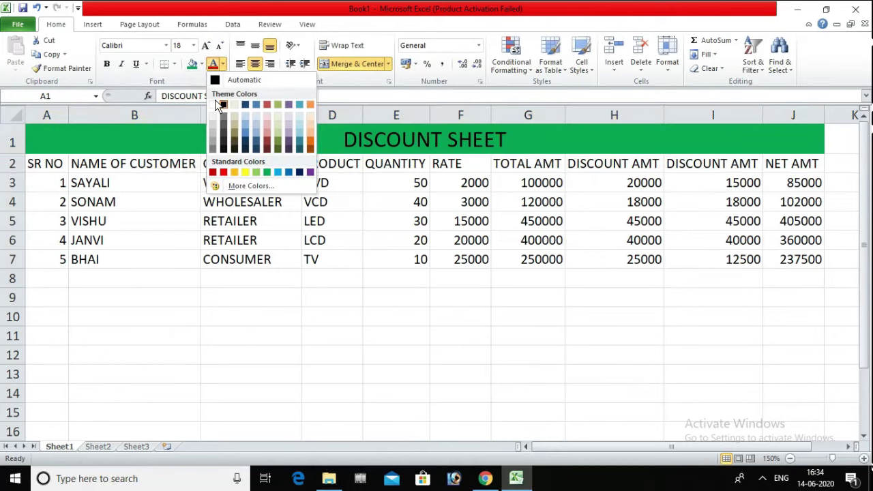
left_click(214, 106)
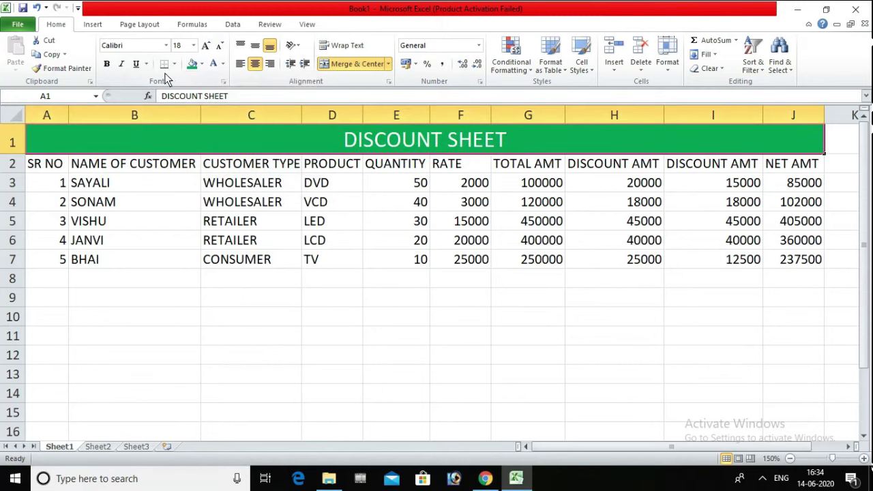
left_click(109, 66)
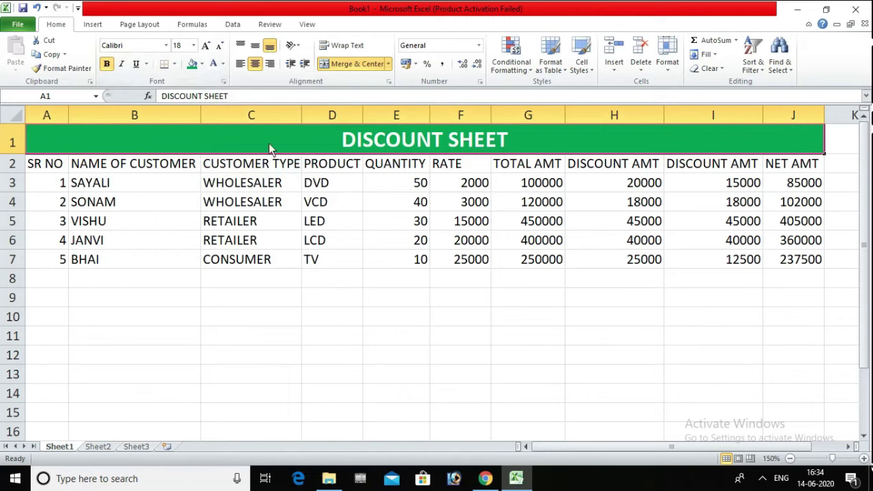
left_click_drag(268, 143, 274, 240)
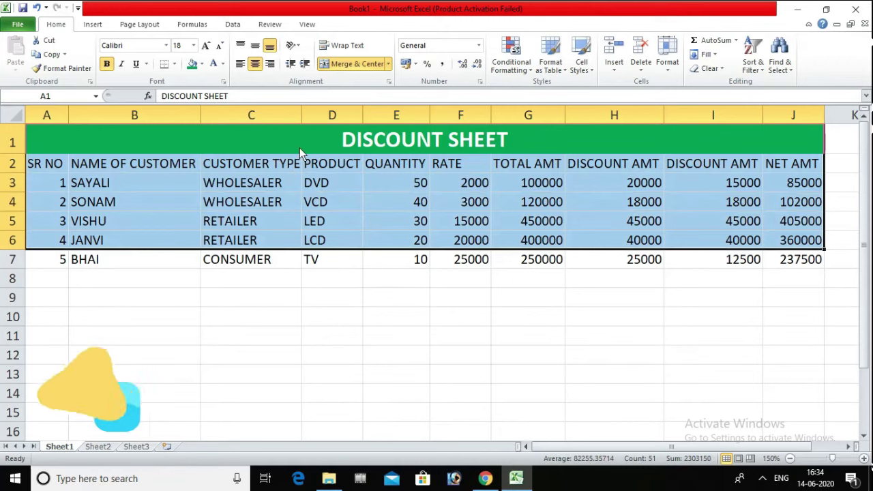
Apply All Borders to A1:J7 and deselect to check the outlines.
key("shift+Down")
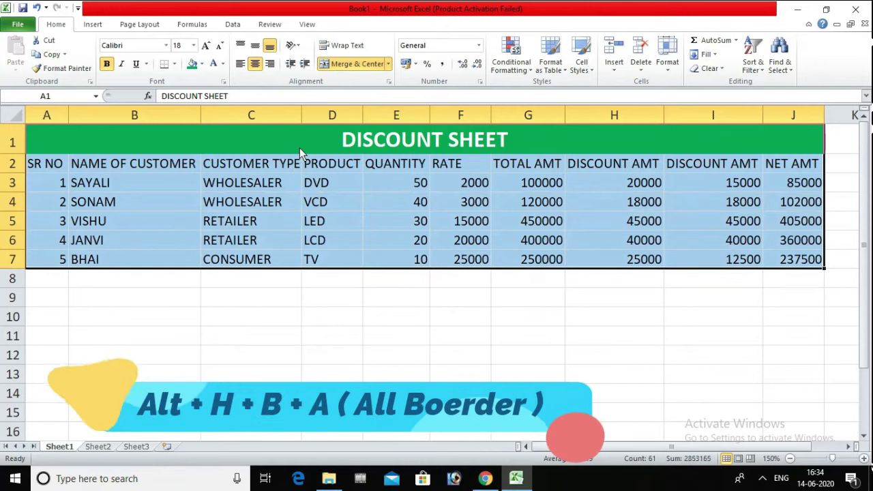
key("alt+h")
key("b")
key("a")
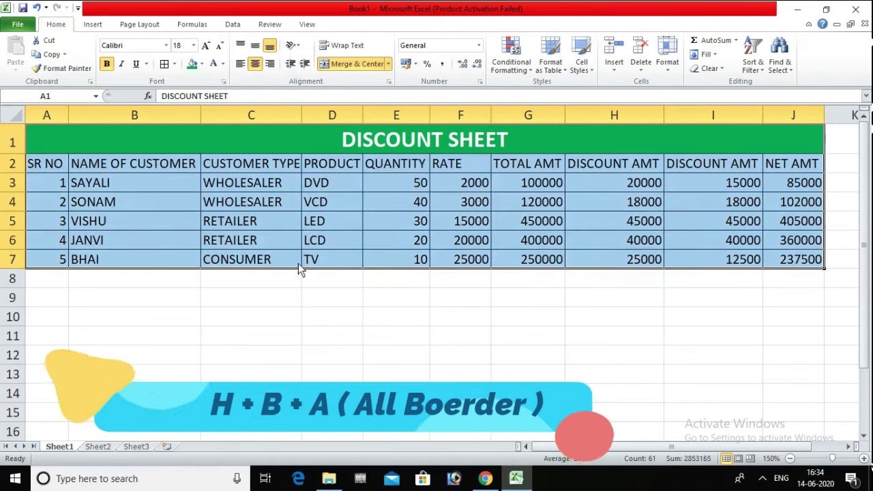
left_click(296, 304)
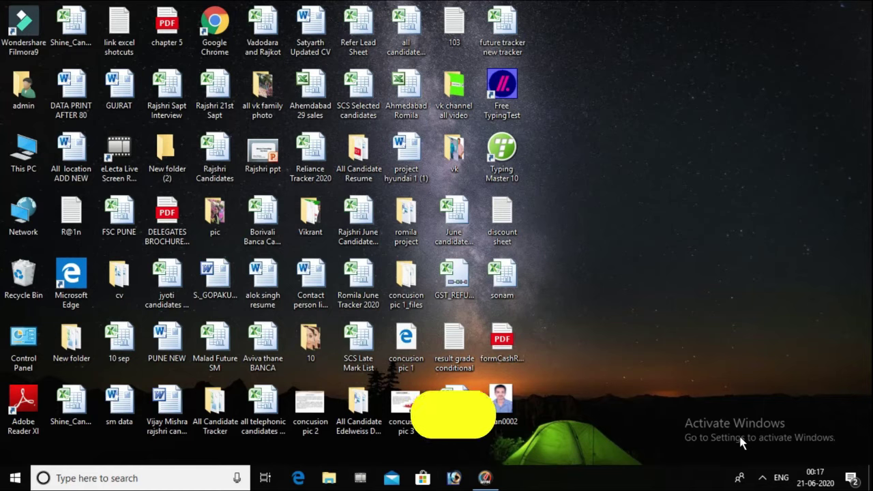
Start Excel by entering excel in the Run dialog's Open box.
key("super+r")
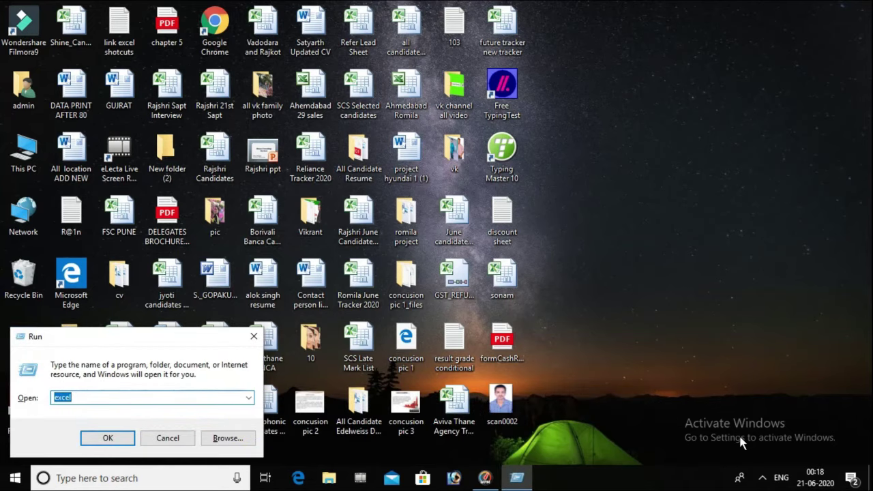
key("super+plus")
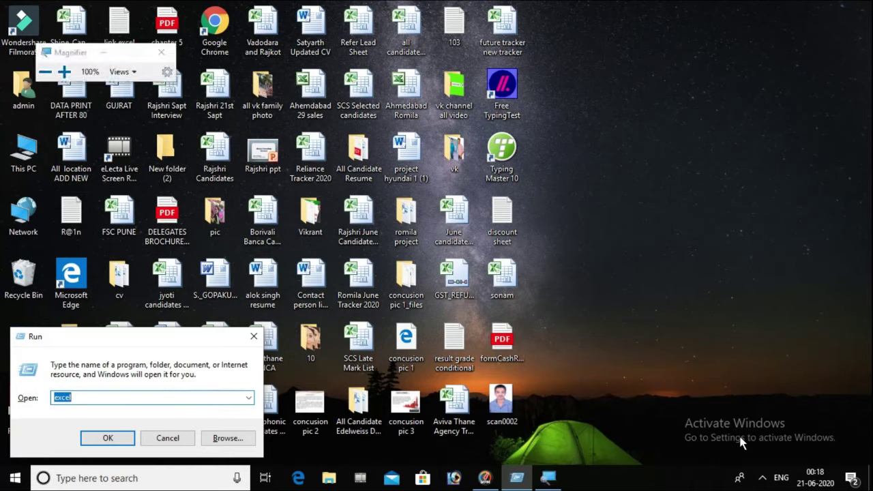
key("super+plus")
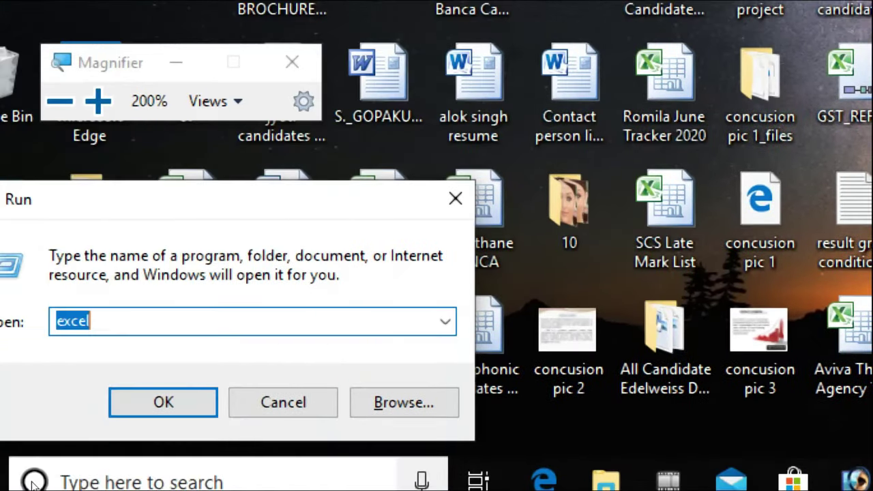
key("End")
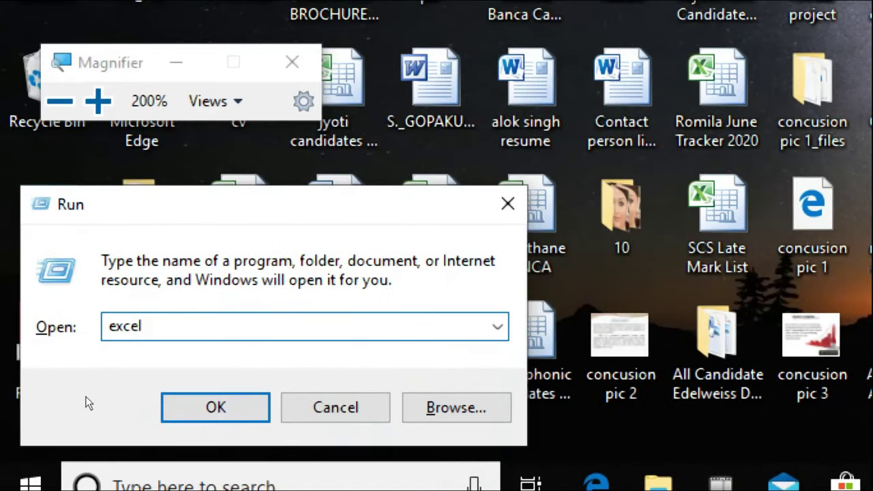
key("BackSpace")
key("BackSpace")
key("BackSpace")
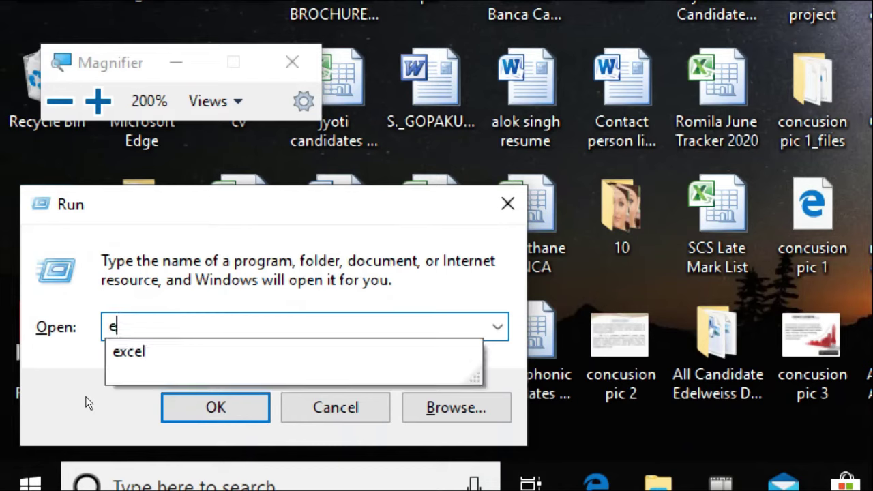
key("BackSpace")
type("exc")
type("e")
type("l")
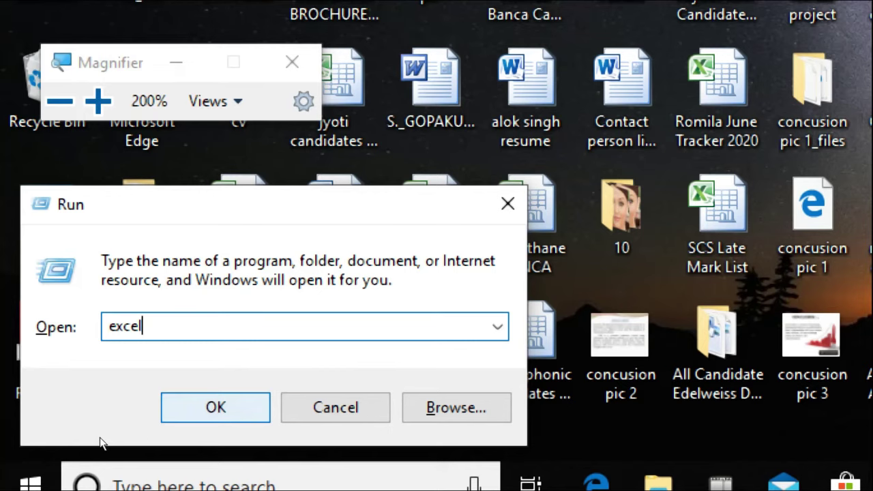
key("super+minus")
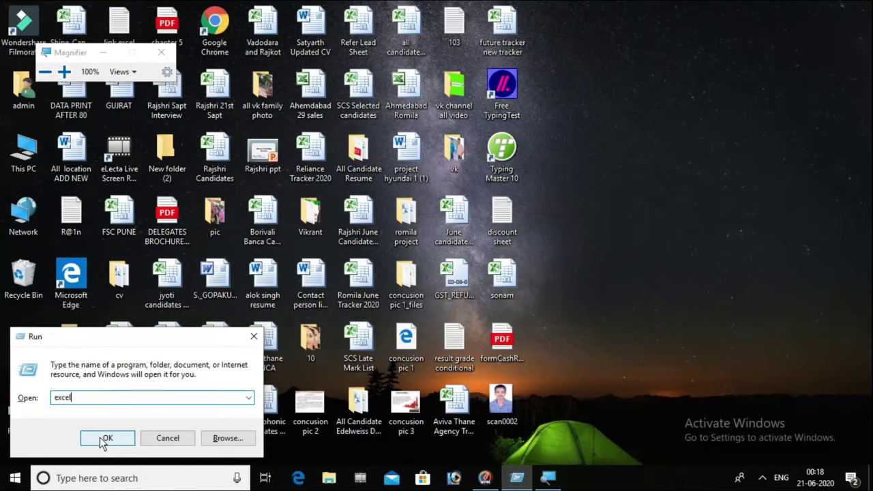
left_click(102, 442)
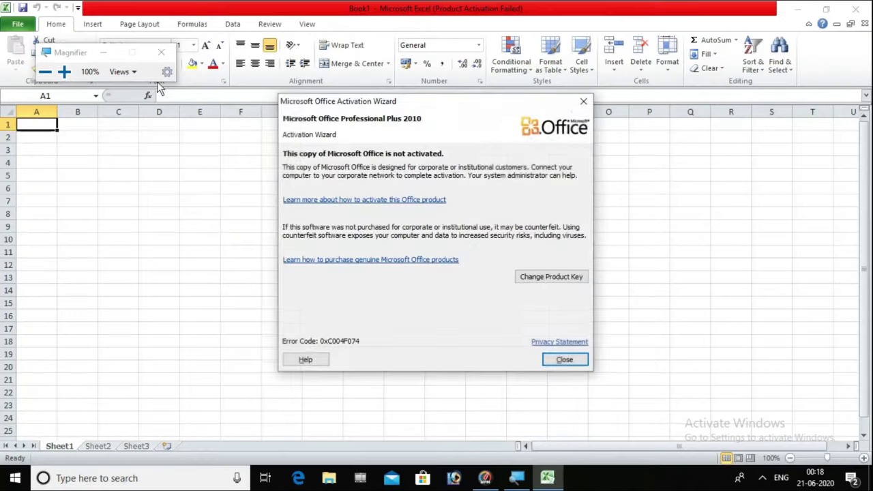
Close the magnifier toolbar and activation notice, then zoom Book1 to 200%.
left_click(106, 55)
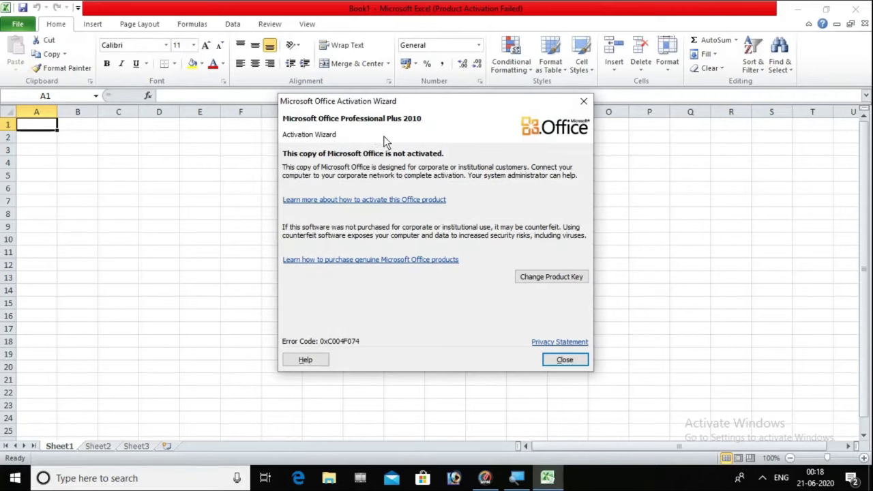
left_click(582, 102)
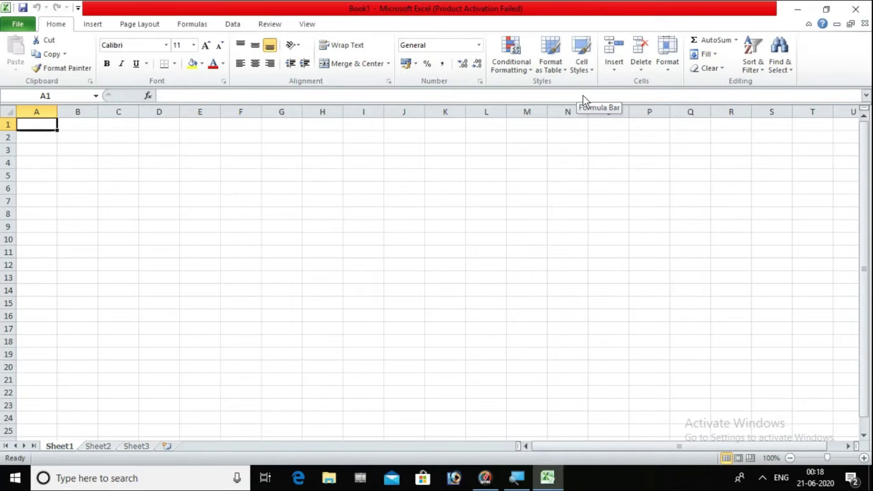
key("alt")
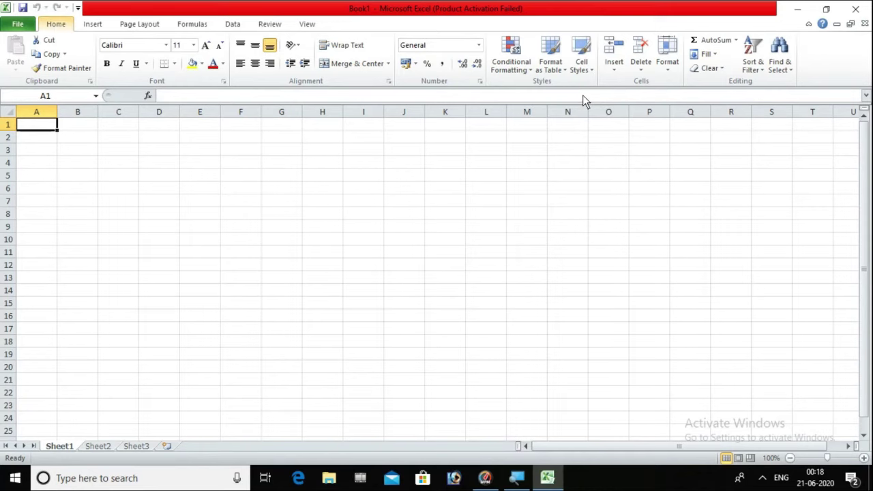
key("w")
key("q")
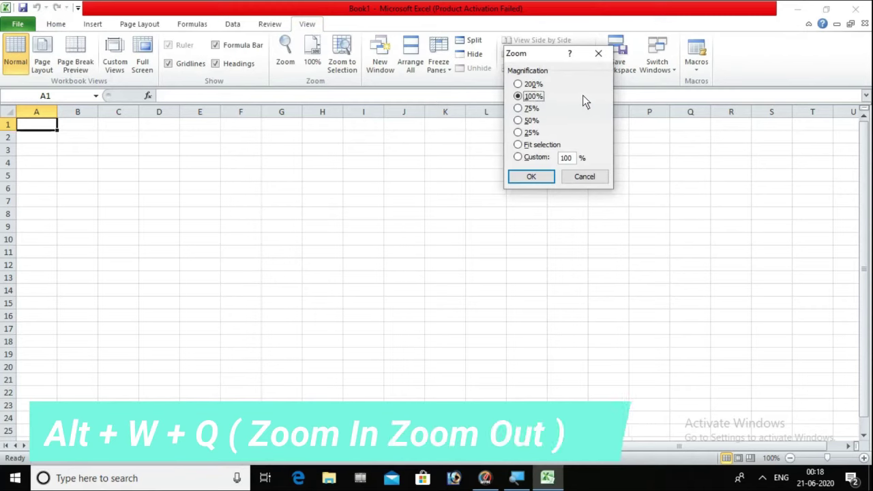
key("Up")
key("Return")
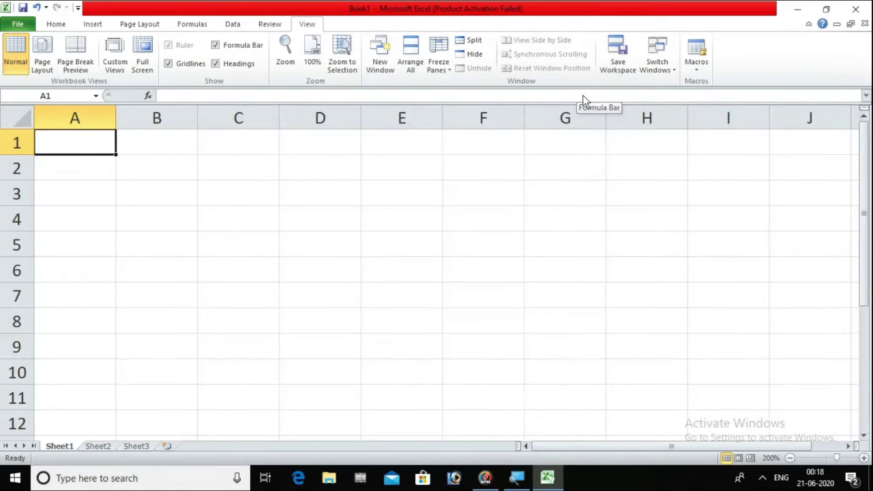
Enter the headings SR NO in A1 and NAME OF EMP in B1.
type("SR")
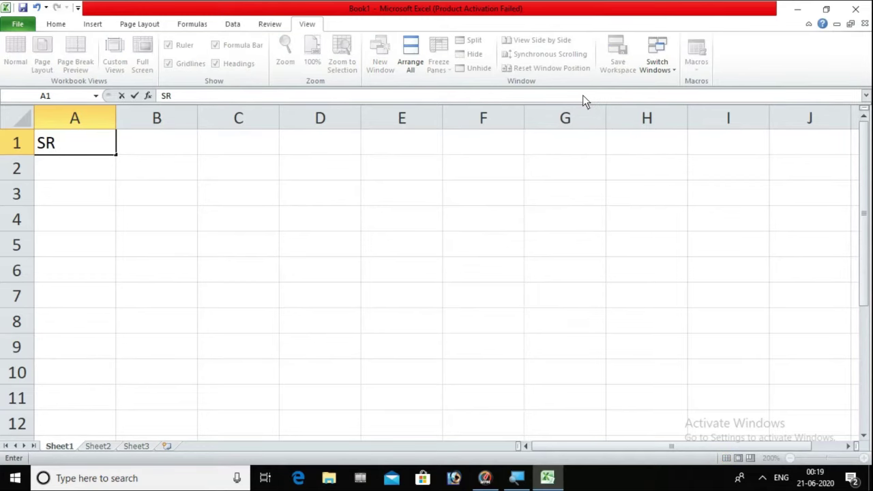
type(" NO")
key("Tab")
type("NAME OF")
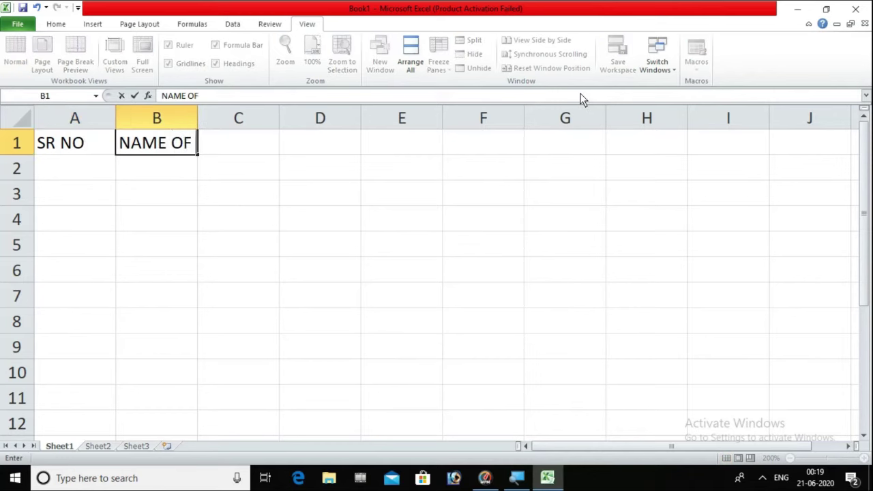
type(" EMP")
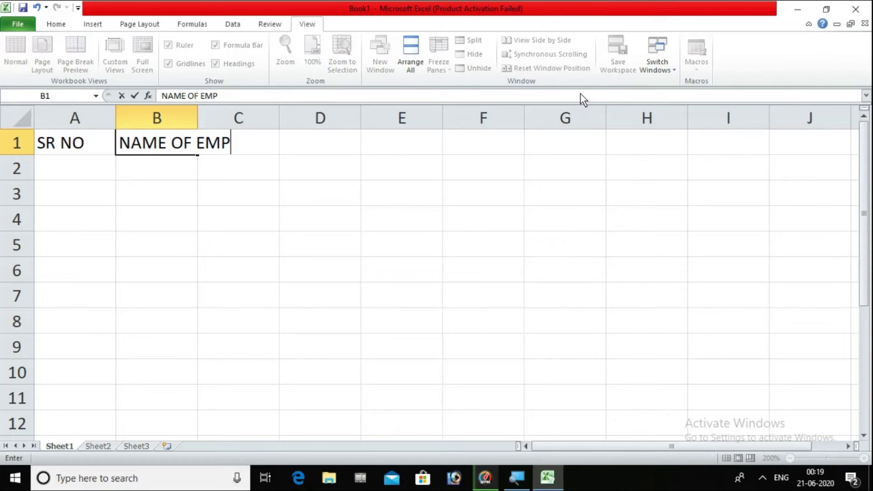
key("Return")
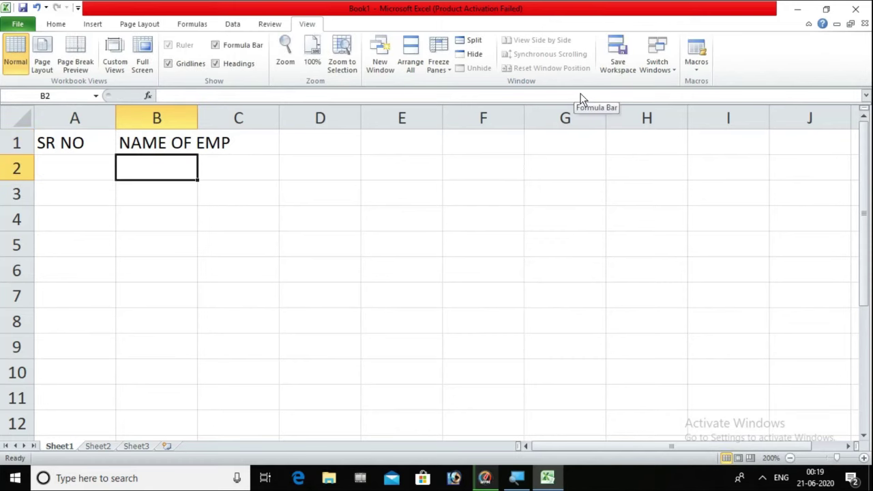
key("Right")
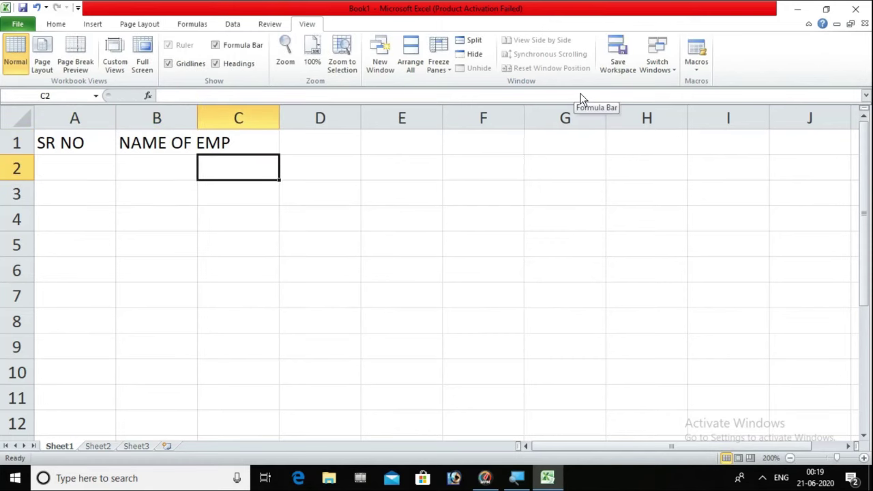
key("Up")
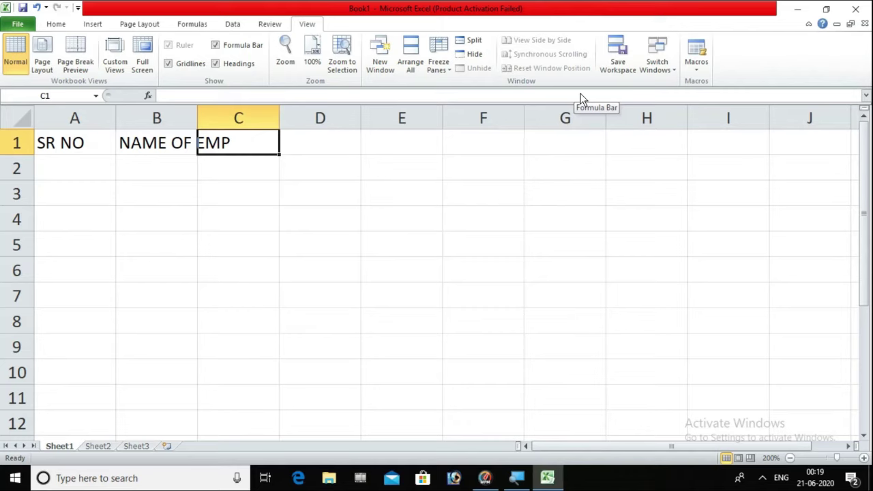
Add the headings POST in C1 and PERDAY SALARY in D1, fixing a typo.
type("POST")
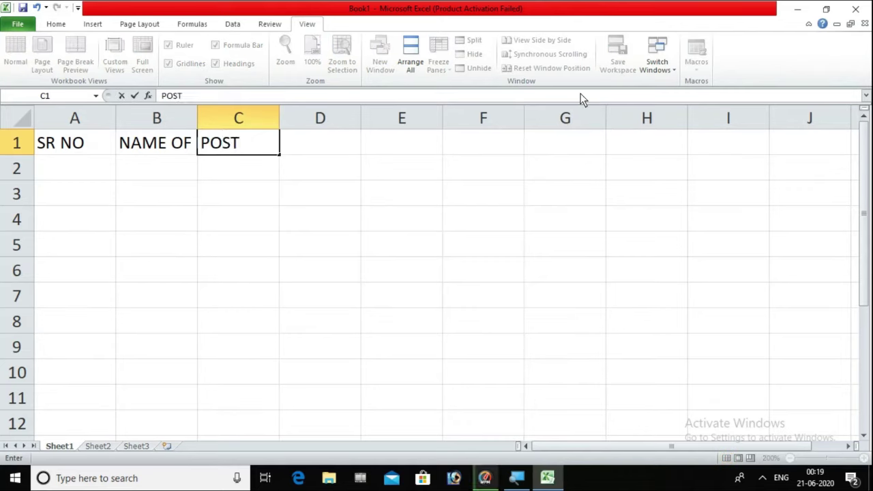
key("Tab")
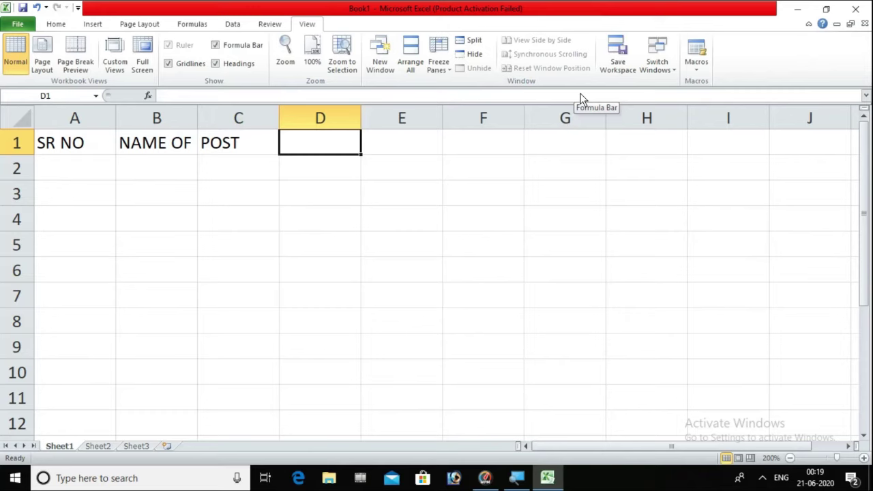
type("PERDAY")
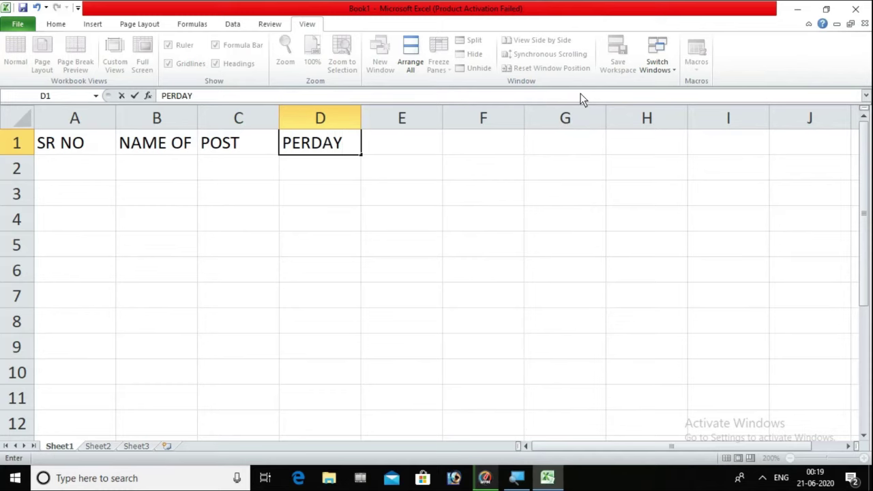
type(" SALARY")
key("Return")
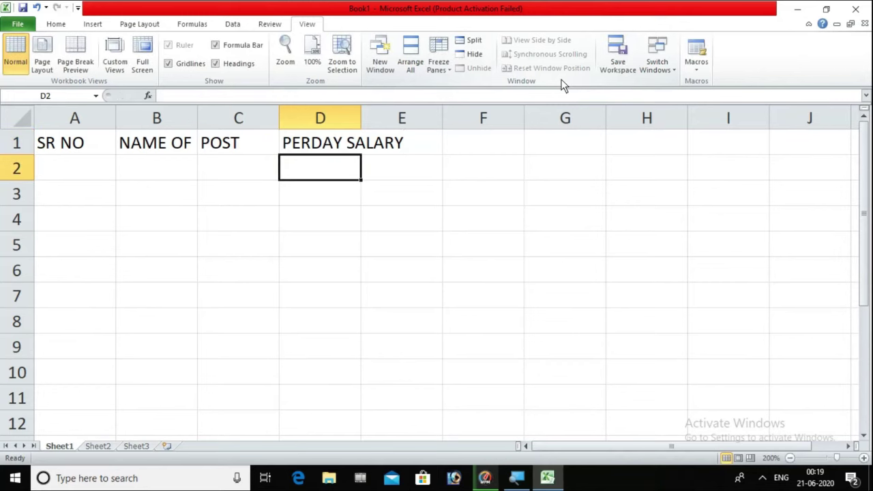
key("Right")
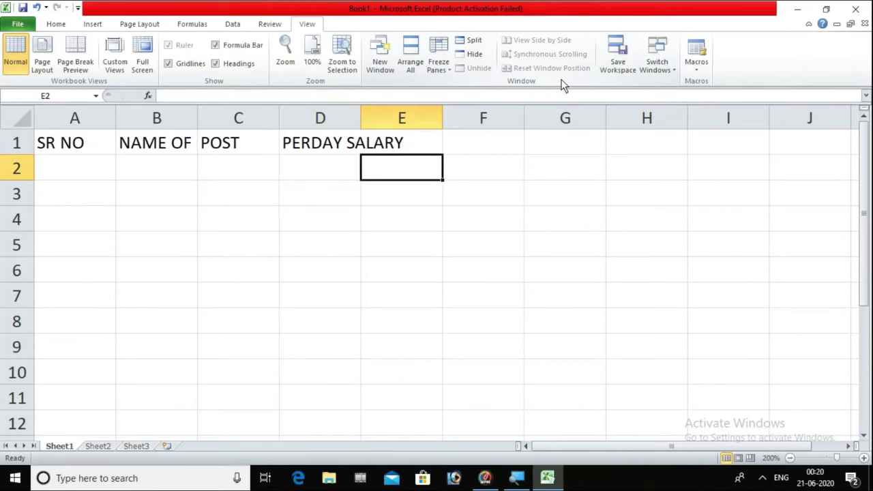
key("Up")
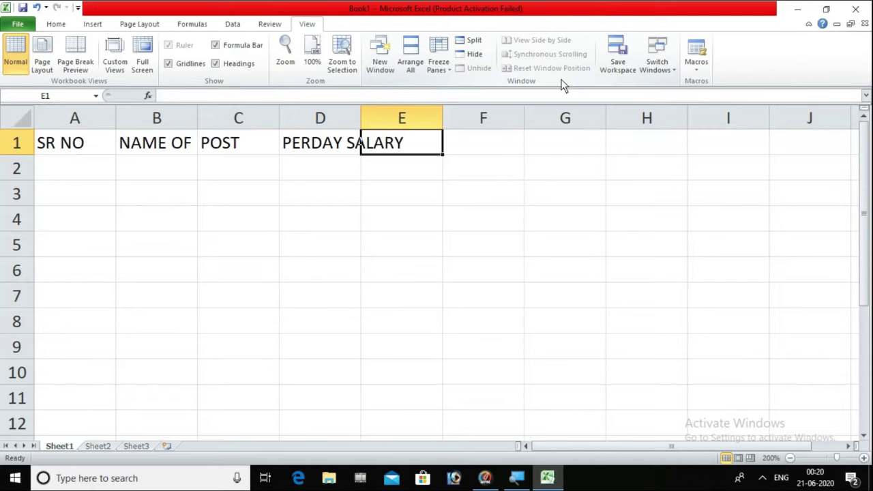
Enter the headings PRESENT DAY in E1 and BASIC SALARY in F1.
type("PRESENT")
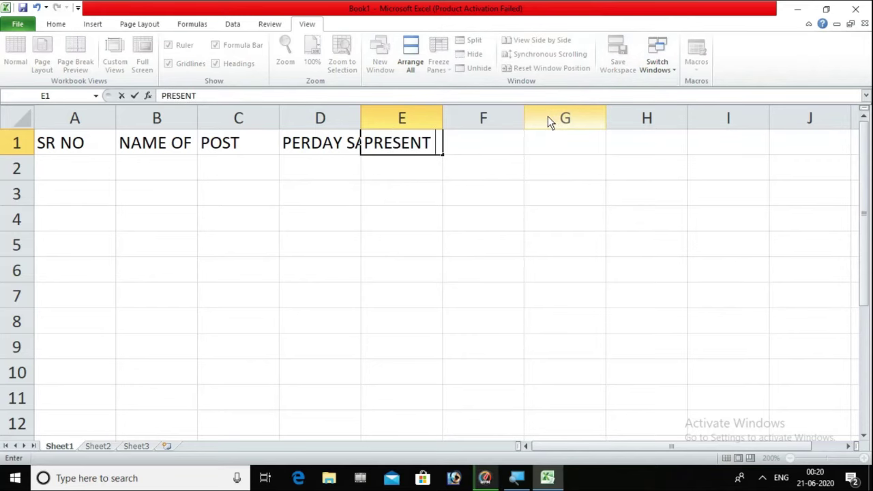
type(" DAY")
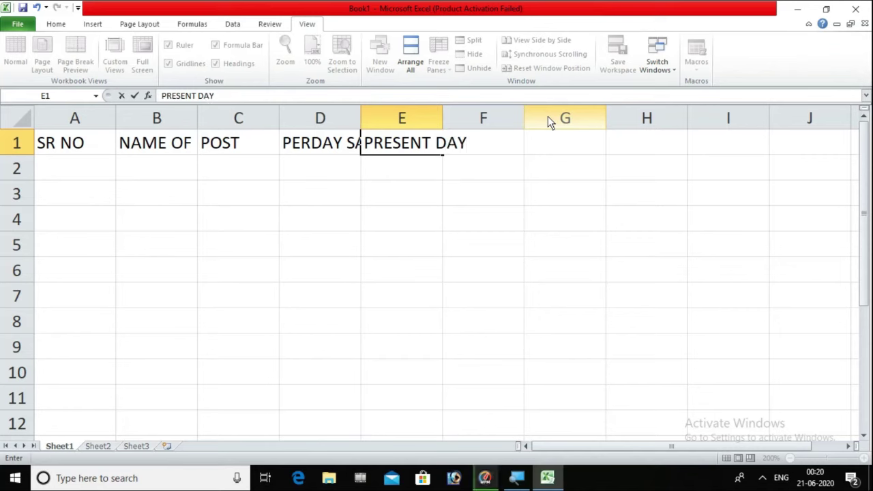
key("Return")
key("Right")
key("Up")
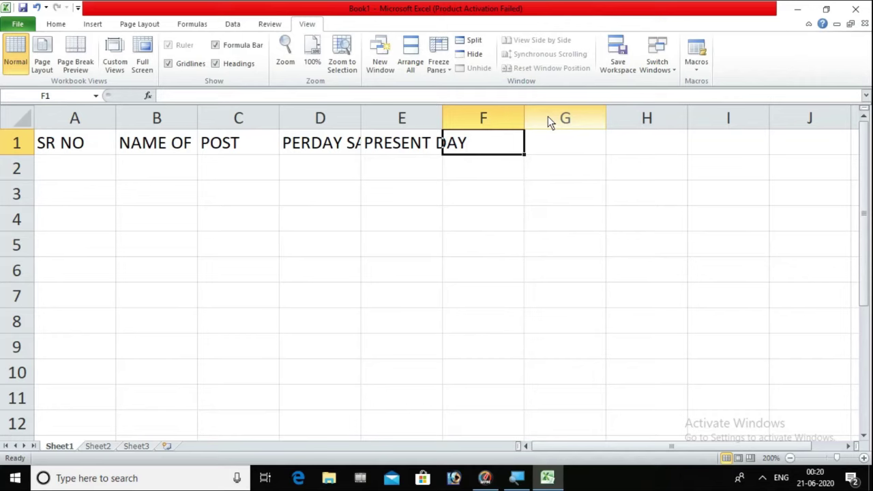
type("BA")
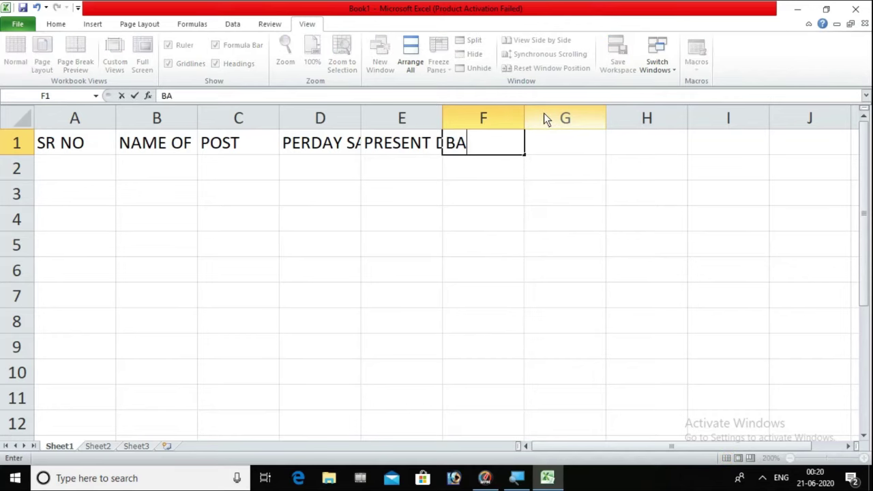
type("SIC SALARY")
key("Return")
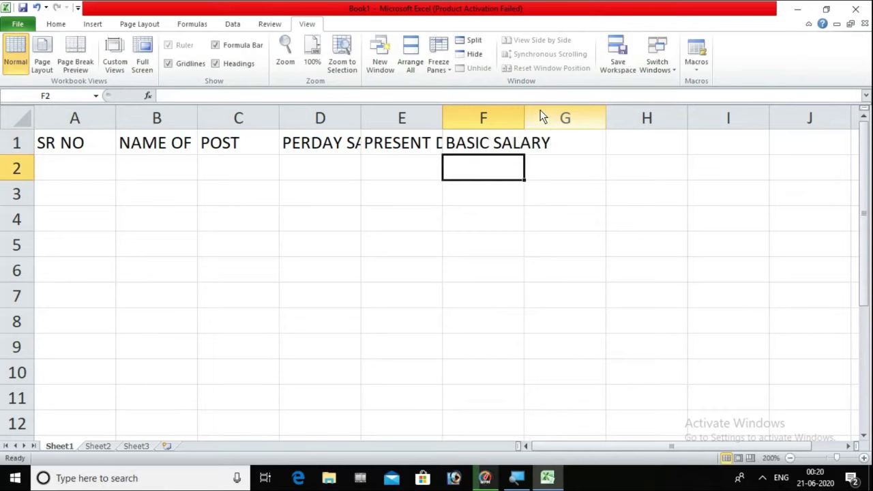
key("Right")
key("Up")
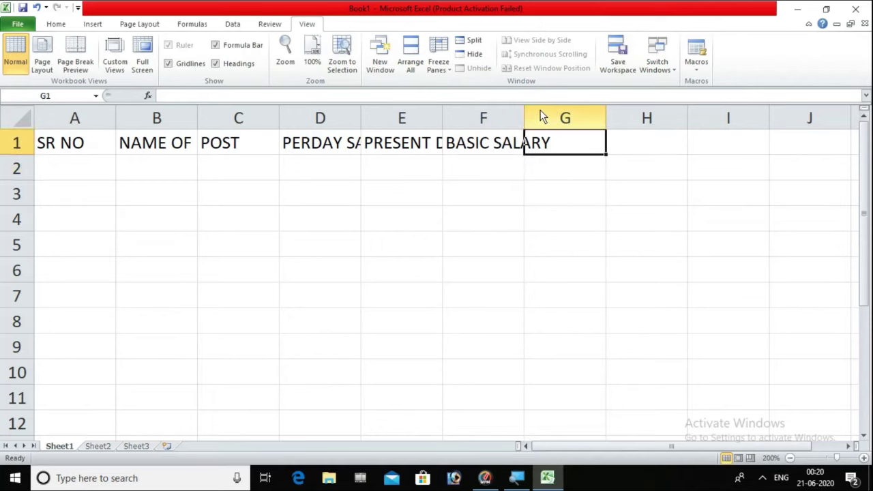
Add the headings HRA, TA, DA and GROSS SALARY in G1 to J1.
type("HRA")
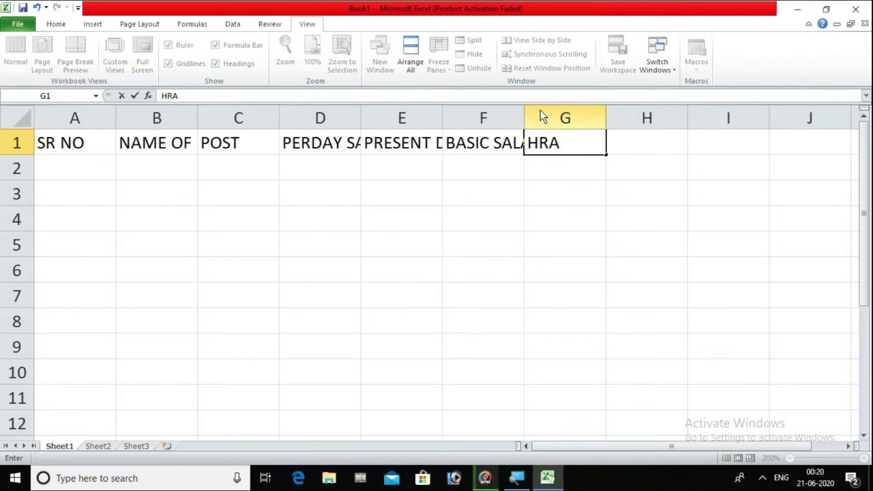
key("Right")
type("TA")
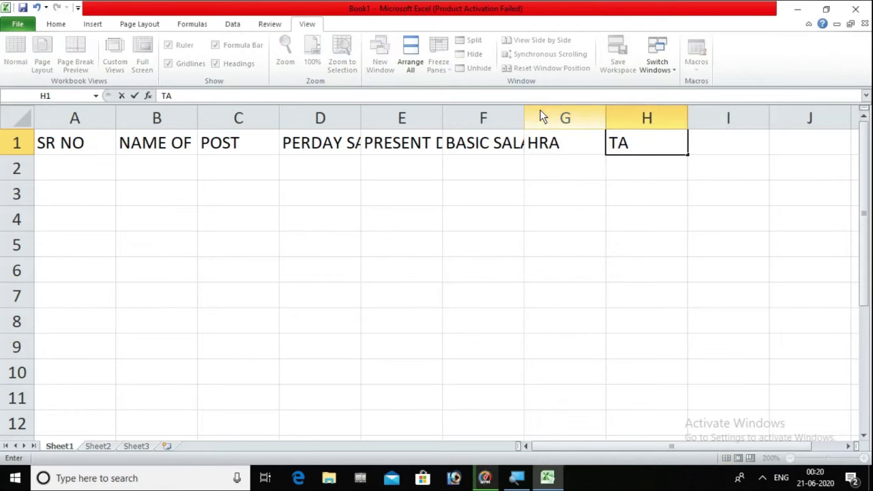
key("Tab")
type("DA")
key("Tab")
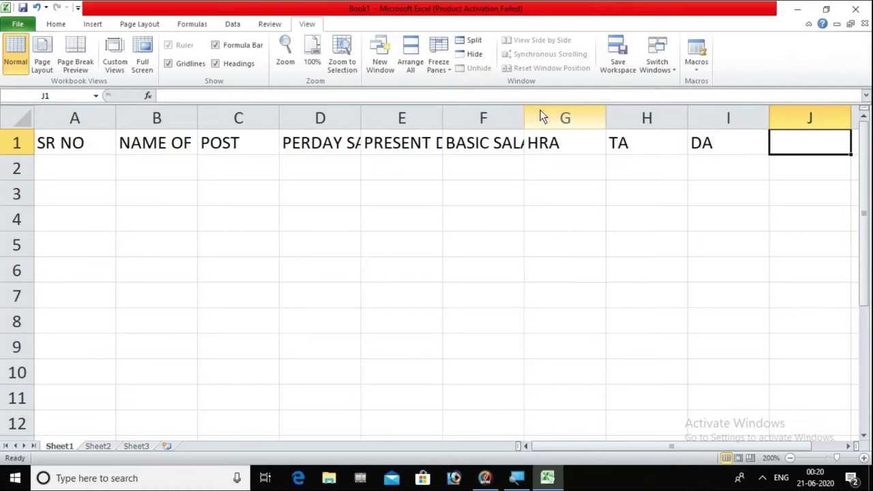
type("GROASS")
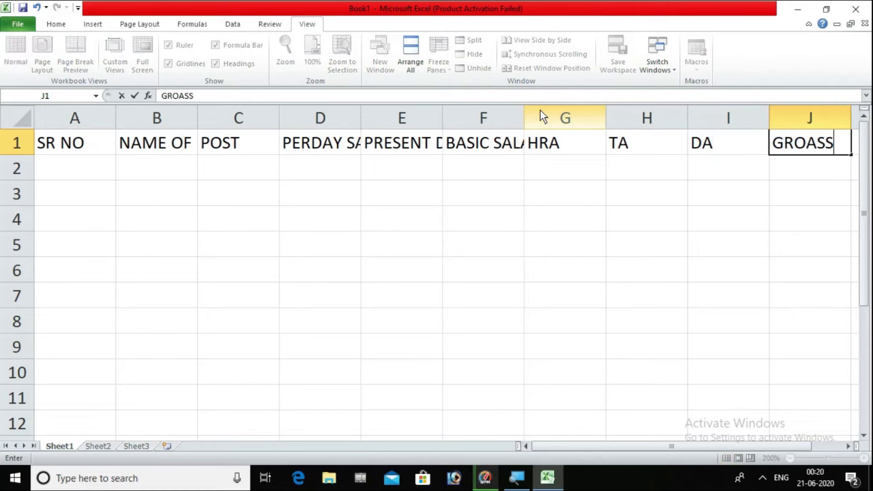
key("BackSpace")
key("BackSpace")
key("BackSpace")
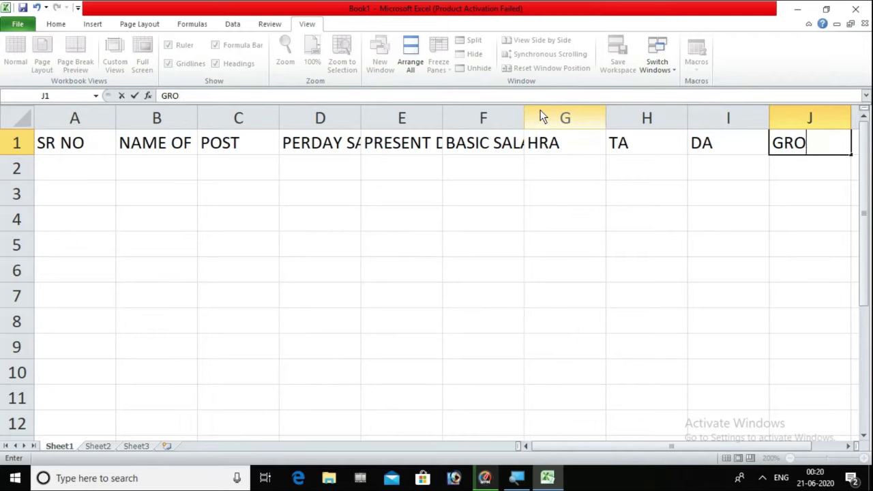
type("SS SALARY")
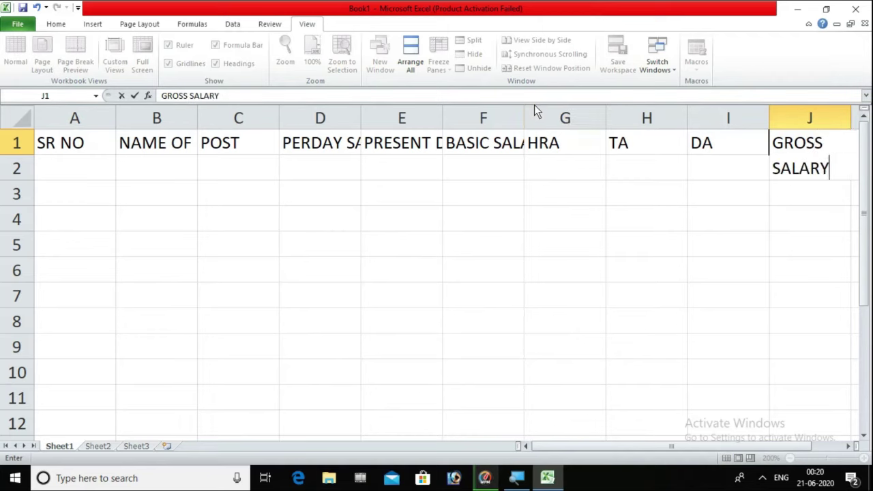
key("Tab")
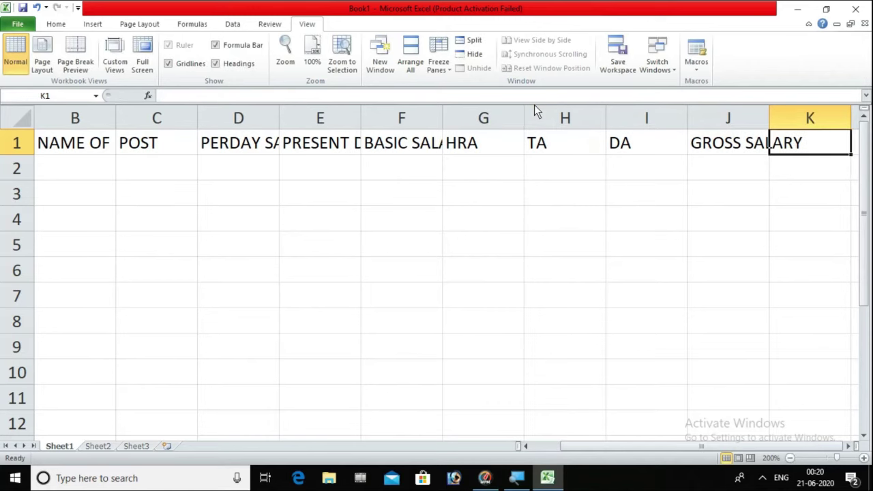
Add the headings PF, PT and NET SALARY in K1 to M1.
type("PF")
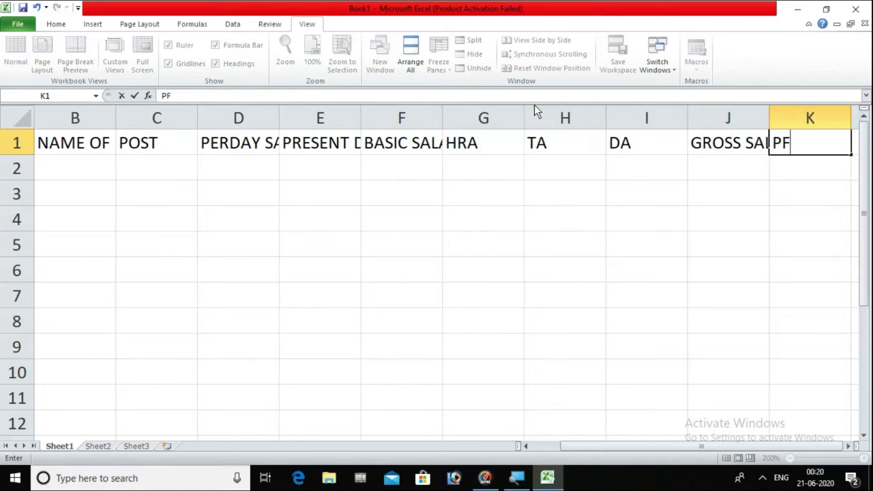
key("Tab")
type("PT")
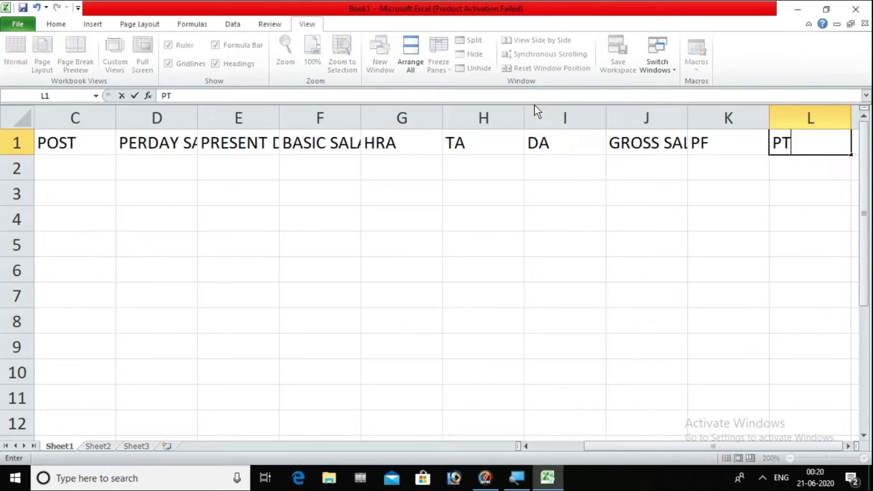
key("Tab")
type("NET SALA")
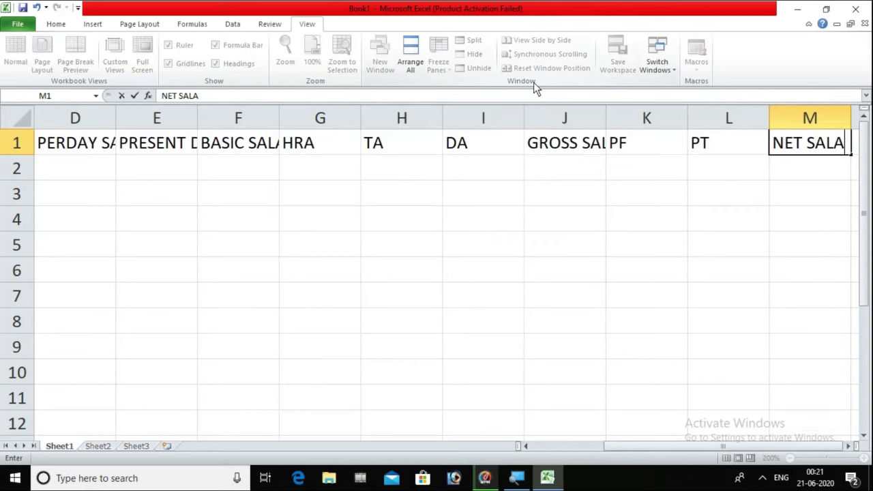
type("RY")
key("Return")
key("Left")
key("Left")
key("Left")
key("Left")
key("Left")
key("Left")
key("Left")
key("Left")
key("Left")
key("Left")
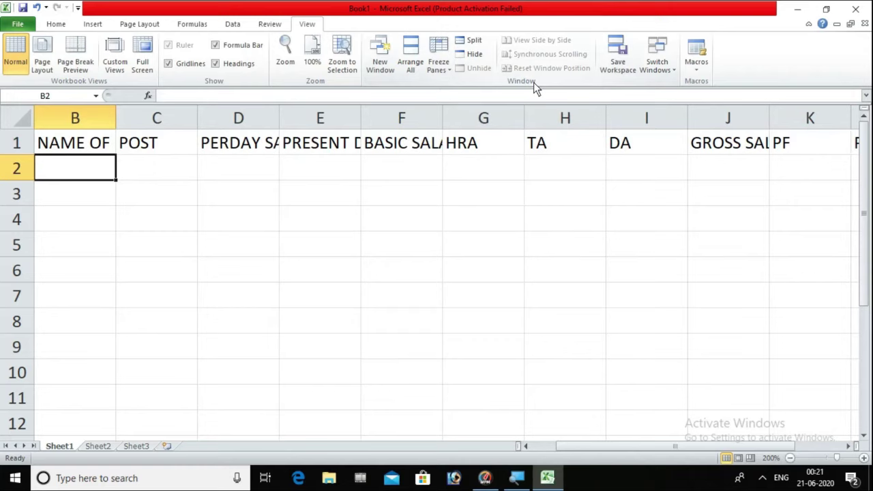
key("Left")
Auto-fit column A's width to the SR NO heading.
key("Up")
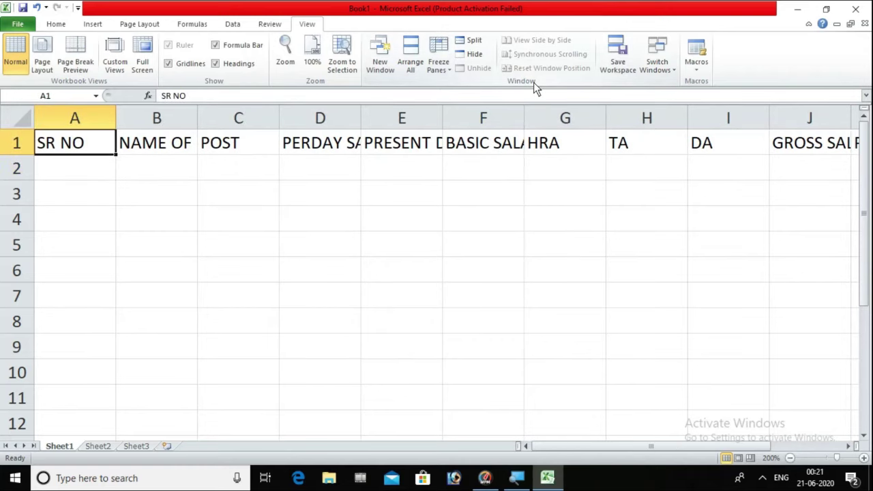
key("alt")
key("h")
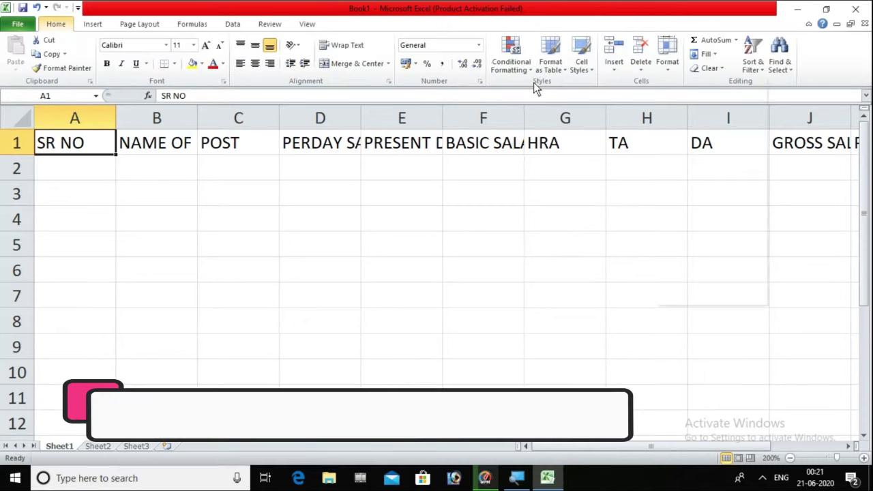
key("o")
key("i")
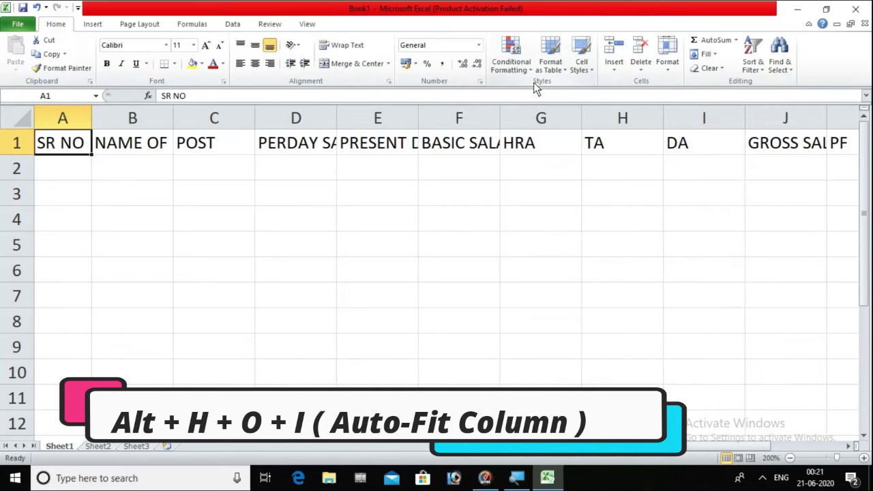
Auto-fit every header column through NET SALARY so all headings show in full.
key("Right")
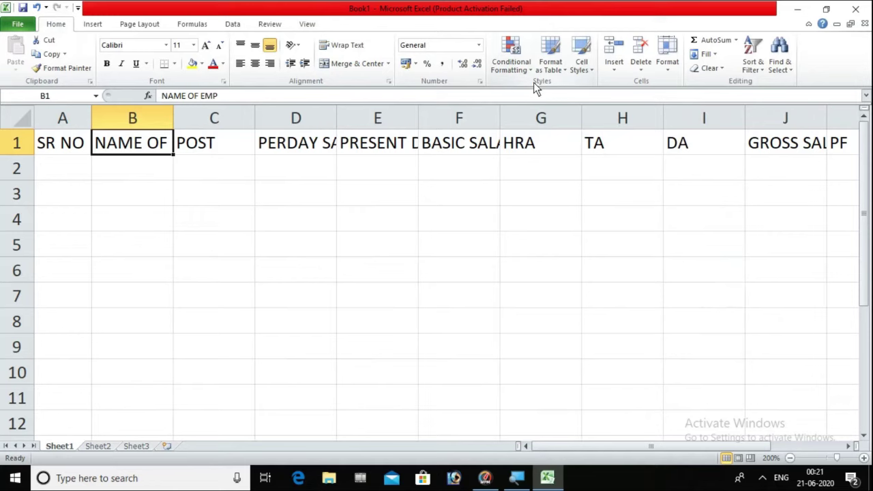
key("Left")
key("shift+Right")
key("shift+Right")
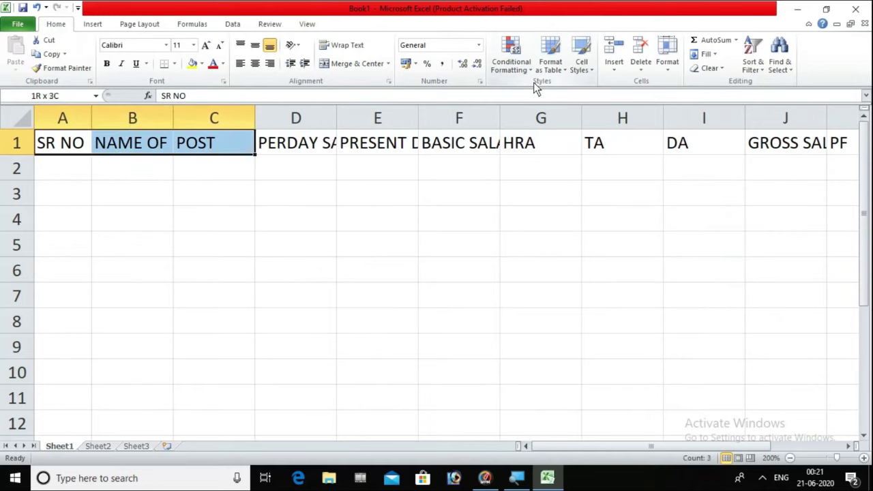
key("shift+Right")
key("shift+Right")
key("shift+Right")
key("shift+Right")
key("shift+Right")
key("shift+Right")
key("shift+Right")
key("shift+Right")
key("shift+Right")
key("shift+Right")
key("shift+Right")
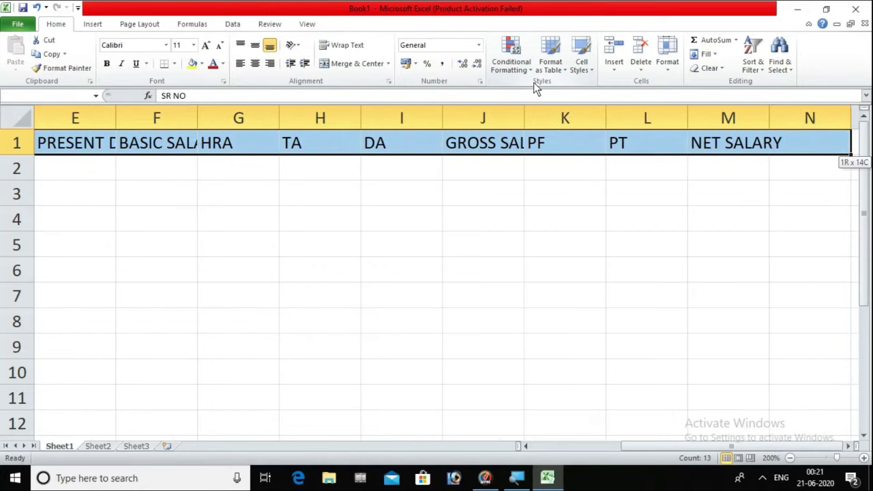
key("shift+Right")
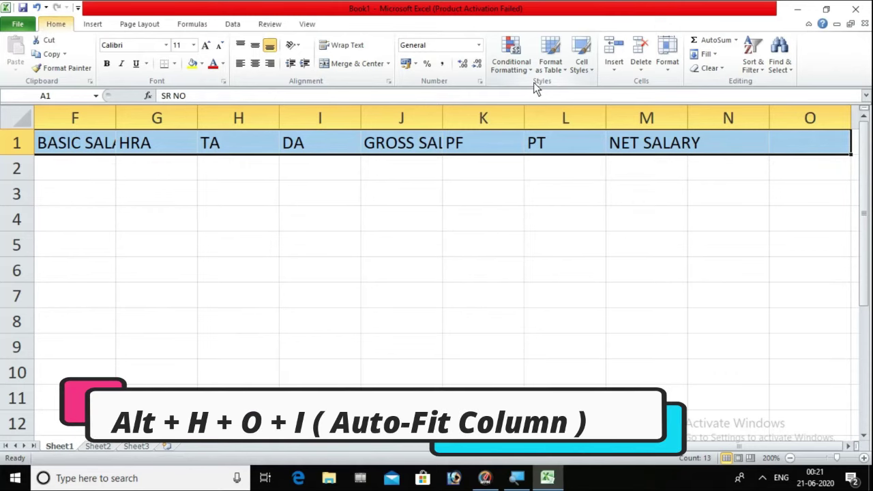
key("alt+h")
key("o")
key("i")
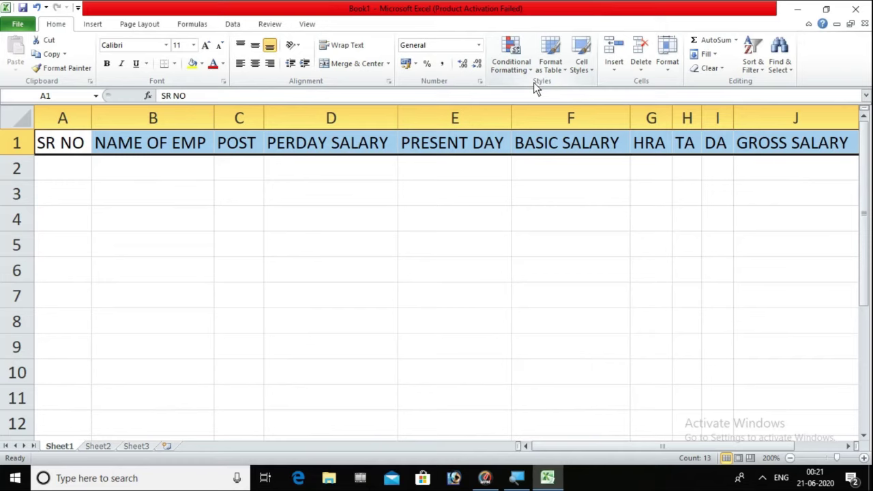
key("Down")
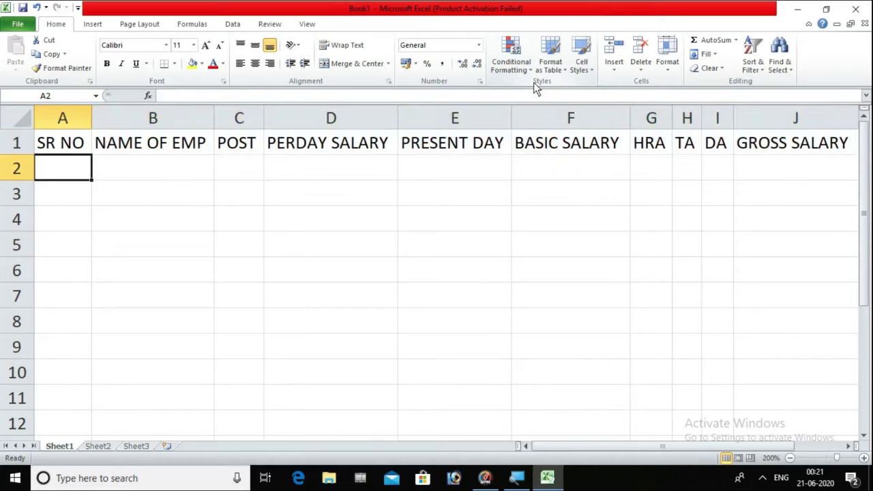
Number the SR NO column 1 to 5 in A2:A6.
type("1")
key("Return")
type("2")
key("Return")
type("3")
key("Return")
type("4")
key("Return")
type("5")
key("Return")
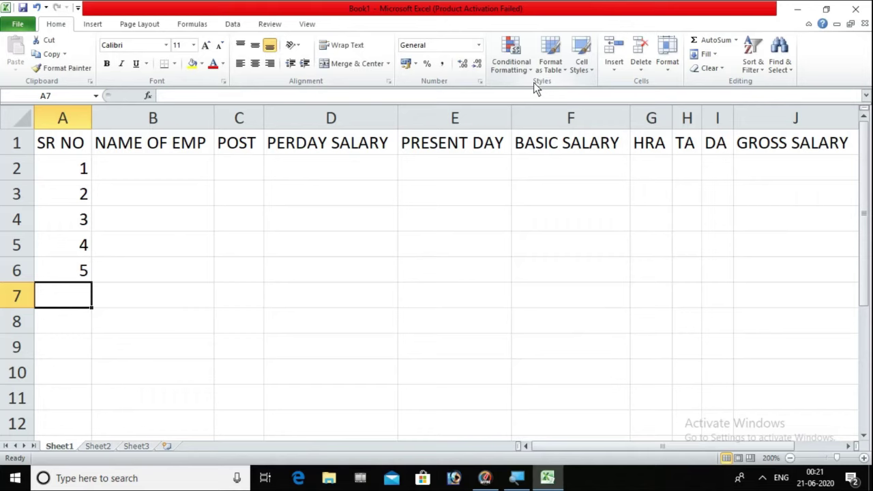
key("Up")
key("Up")
key("Up")
key("Up")
key("Down")
key("Down")
key("Down")
key("Right")
key("Up")
key("Up")
key("Up")
key("Up")
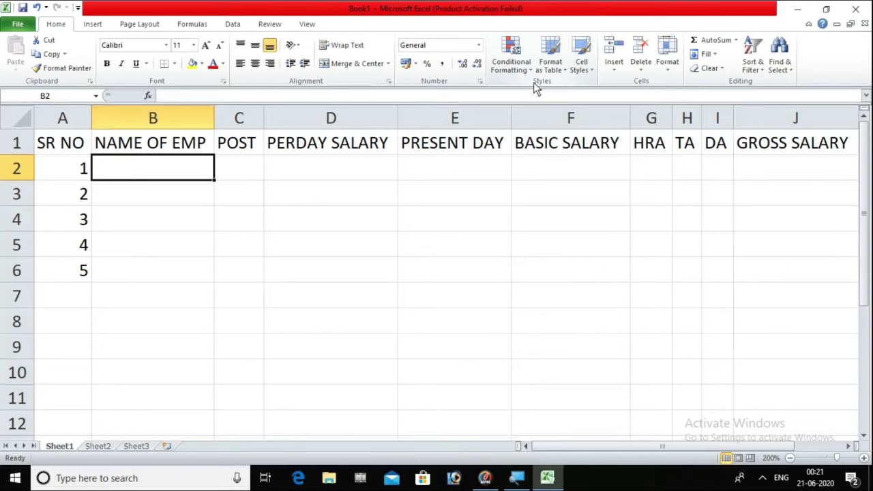
Enter the five employee names in B2:B6, correcting a typo in the fourth name.
type("SONAM")
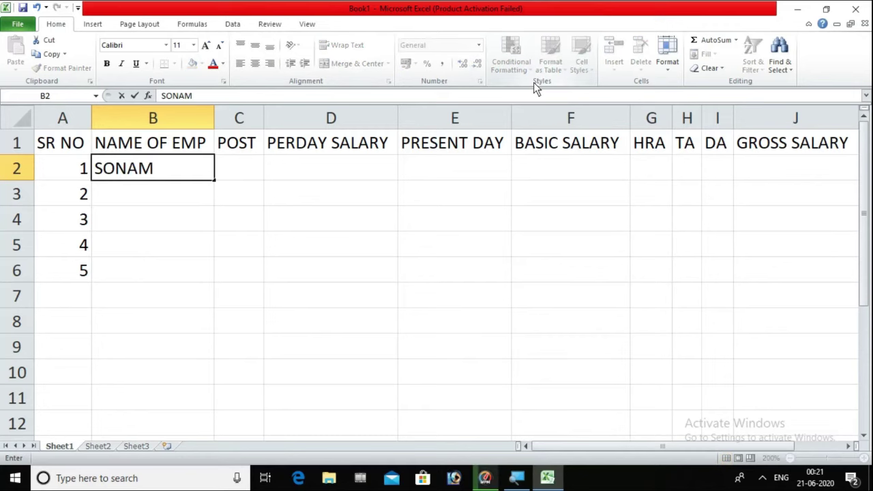
key("Return")
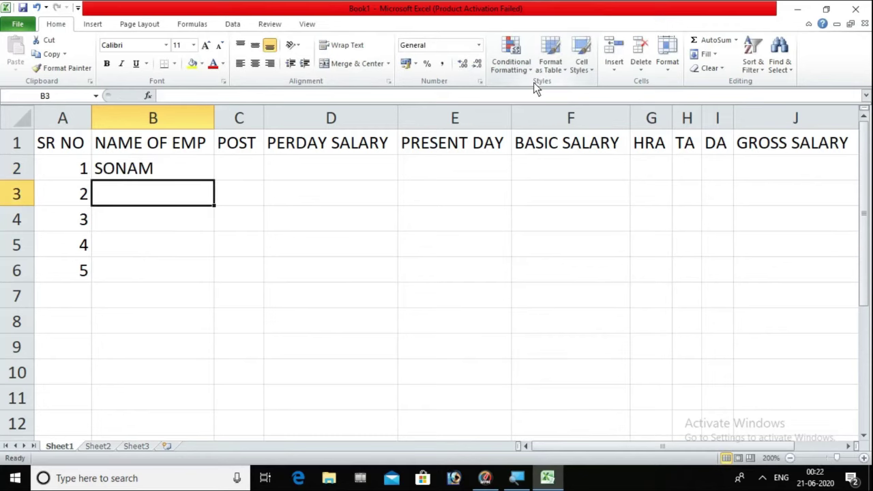
type("RAJSHREE")
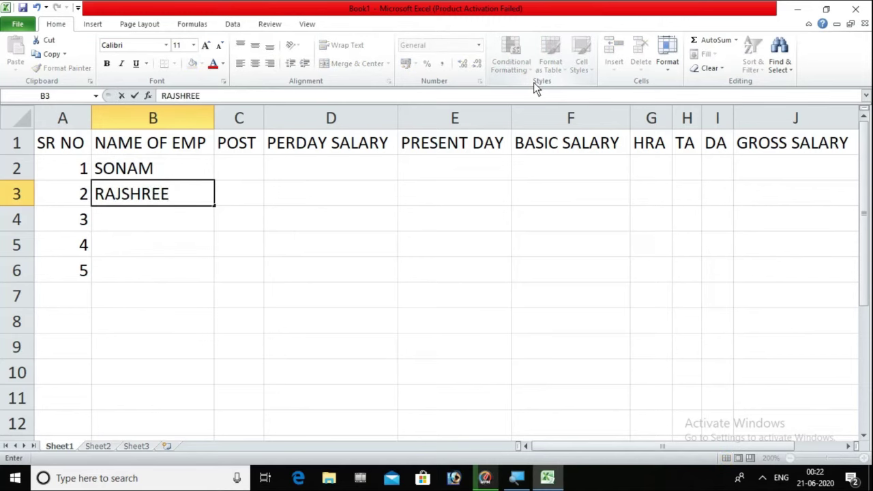
key("Return")
type("BHAI")
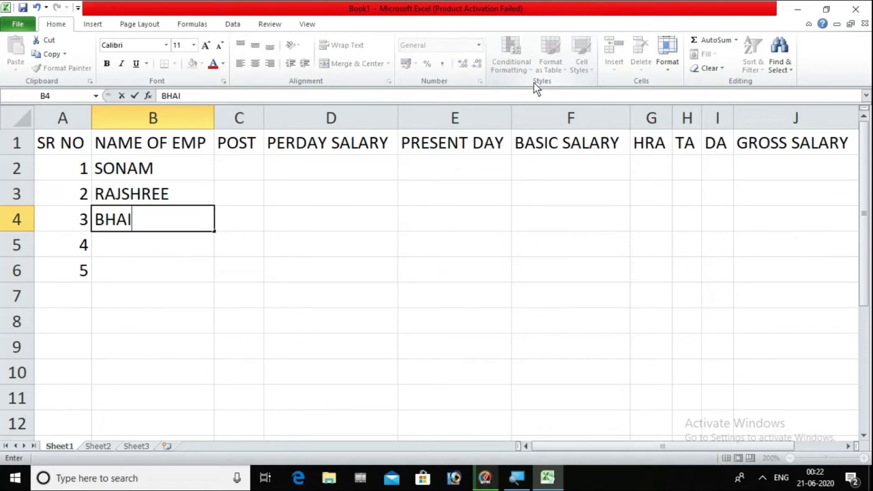
key("Return")
type("S")
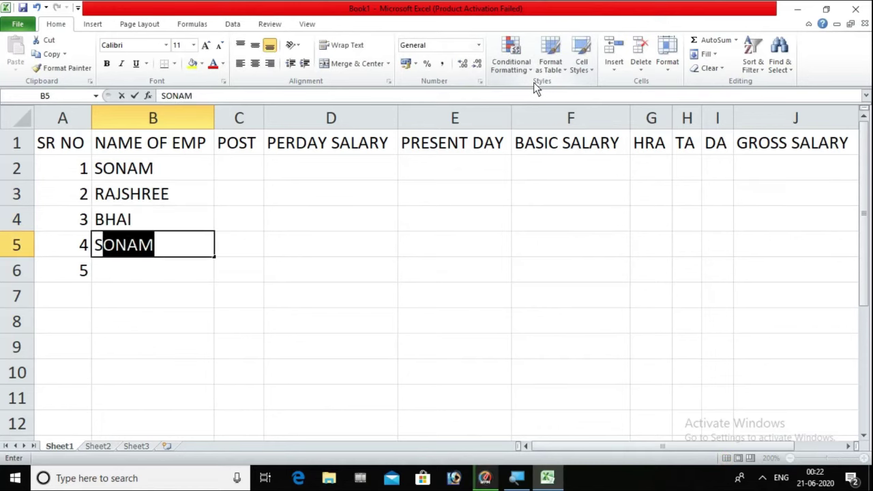
type("NAKET")
key("BackSpace")
key("BackSpace")
key("BackSpace")
key("BackSpace")
key("BackSpace")
type("ANKET")
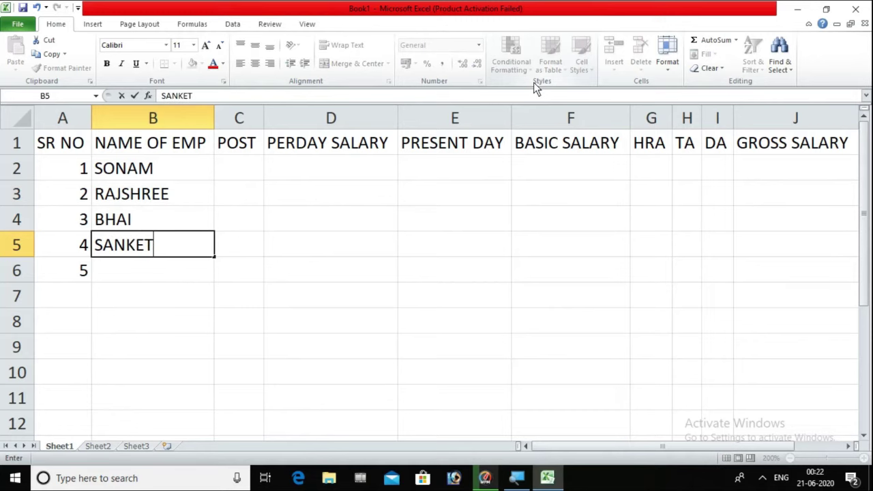
key("Return")
type("SANTOSH")
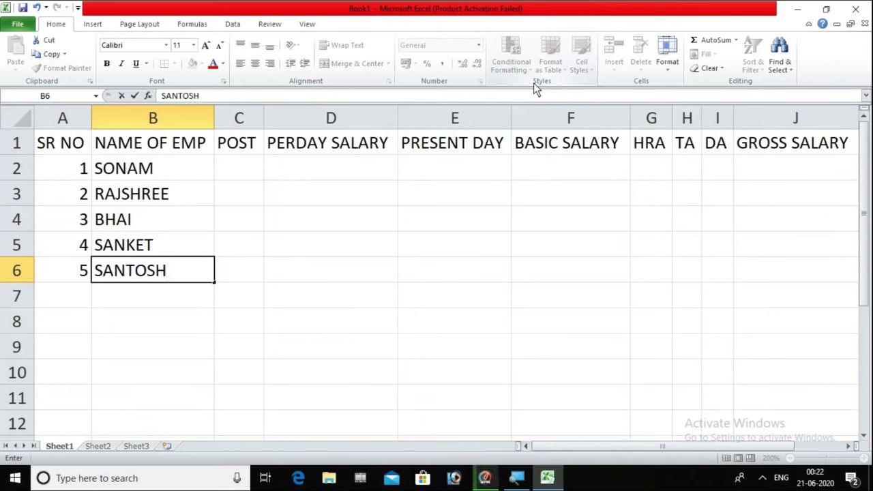
key("Return")
key("Right")
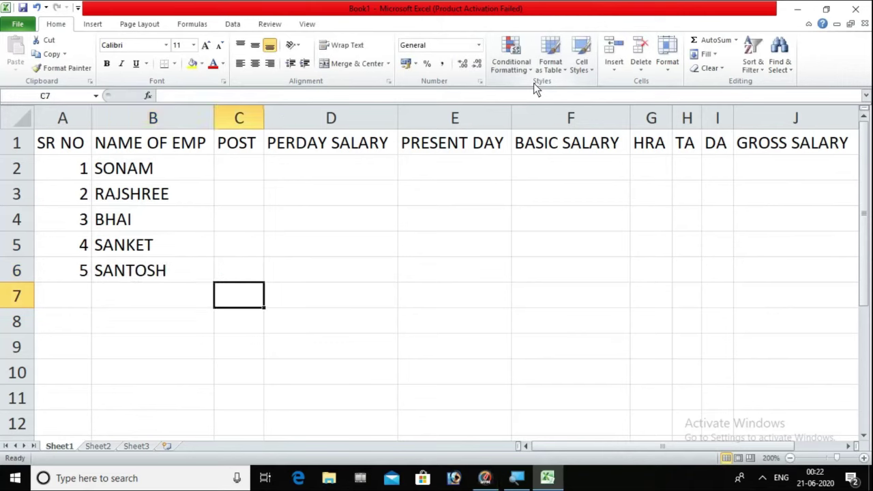
Enter the posts MANAGER, AC, HR, CLR and WORKER in C2:C6.
key("Up")
key("Up")
key("Up")
key("Up")
key("Up")
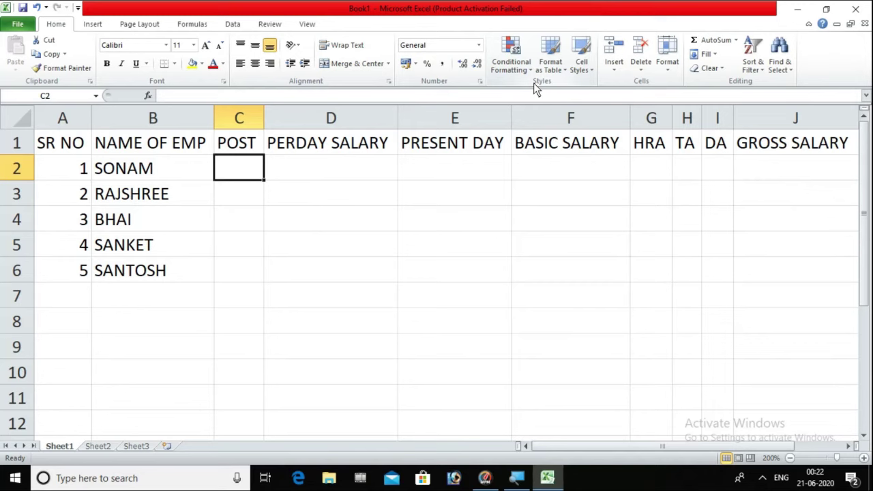
type("MANAGER")
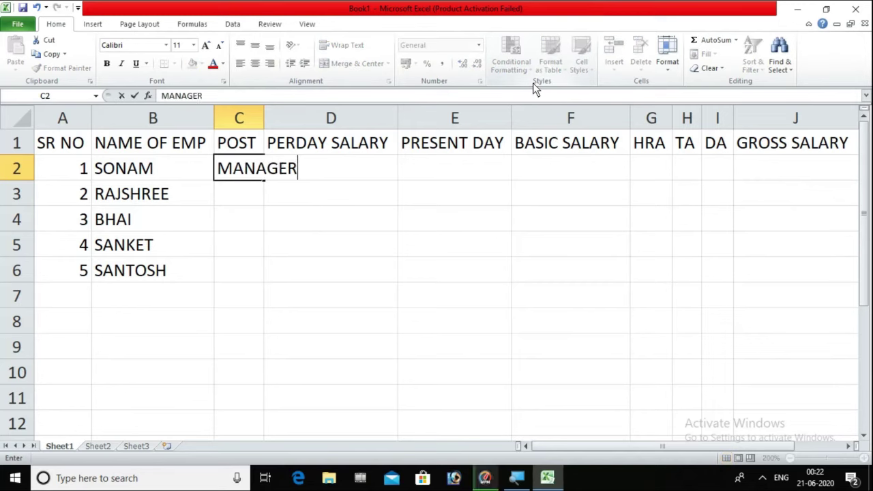
key("Return")
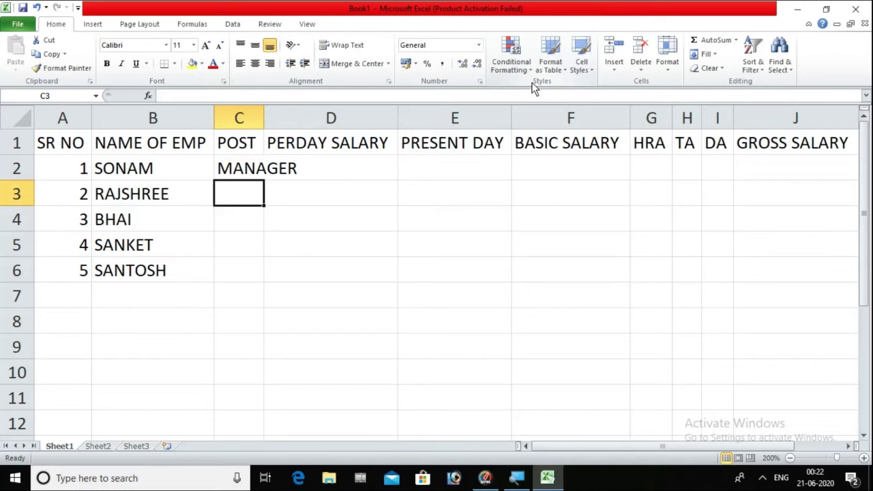
type("AC")
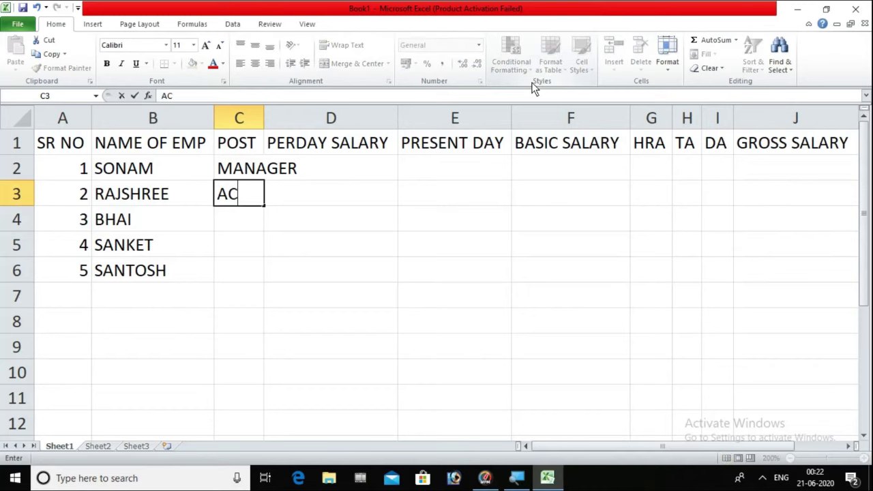
key("Return")
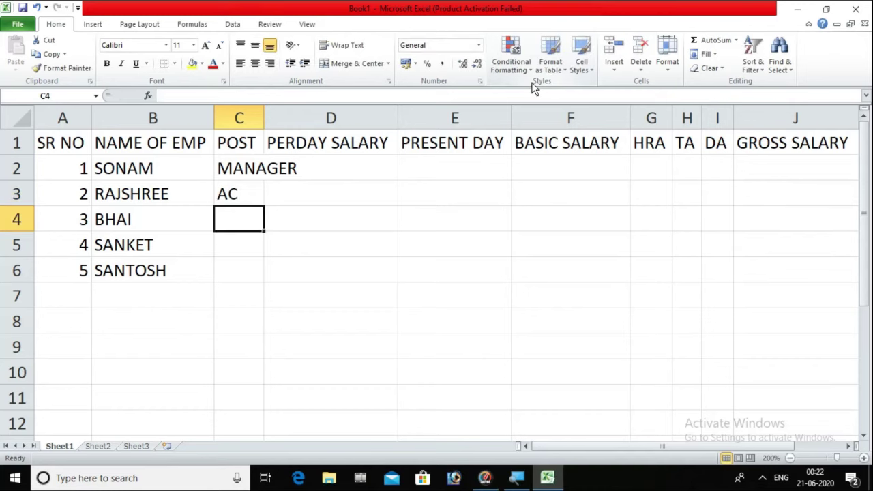
type("HR")
key("Return")
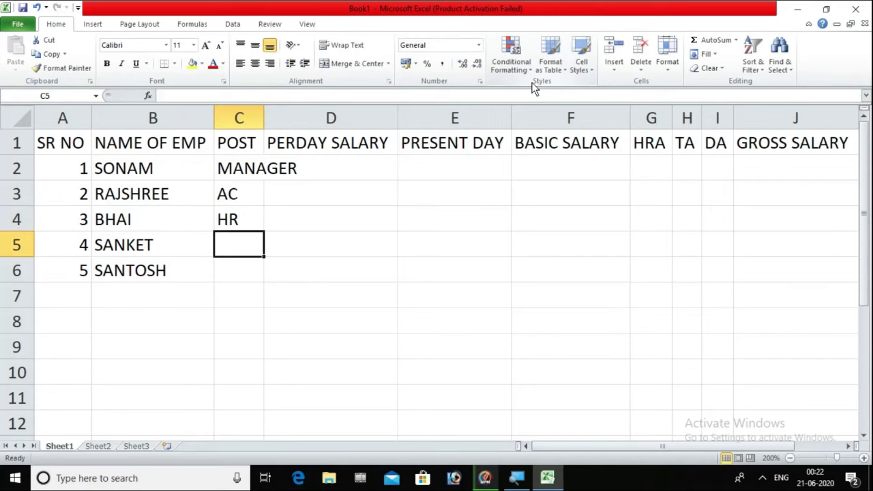
type("CLR")
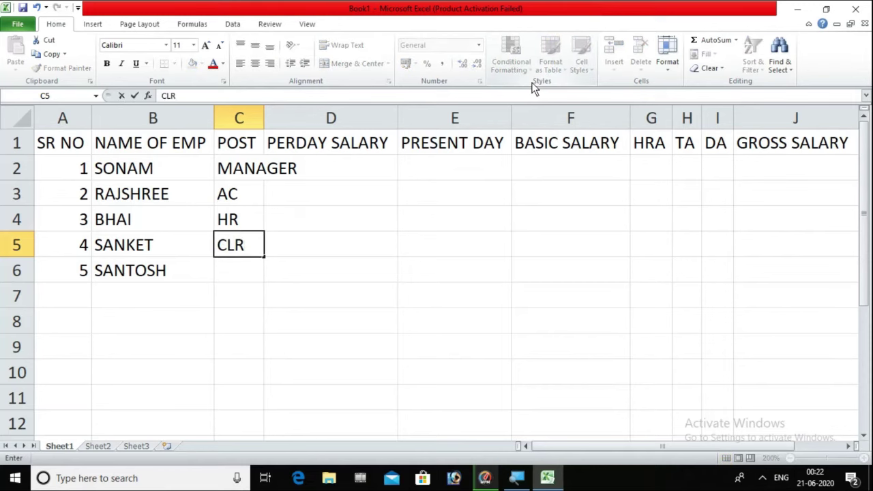
key("Return")
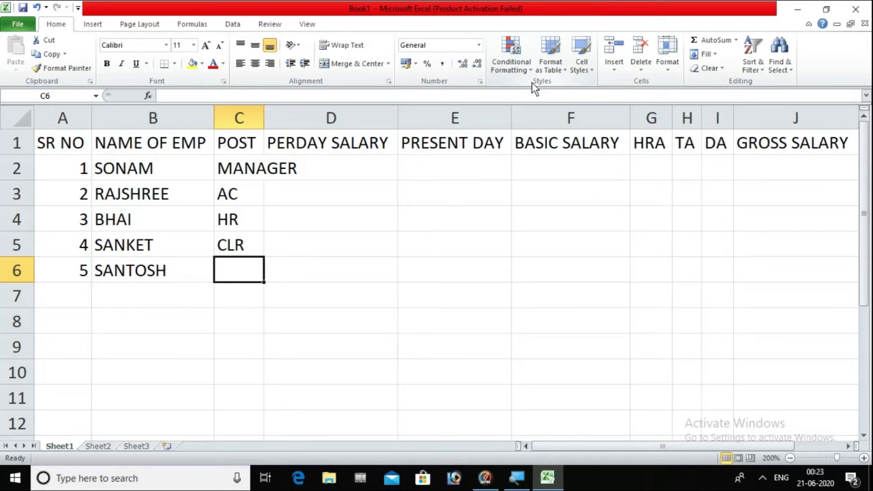
type("WORKER")
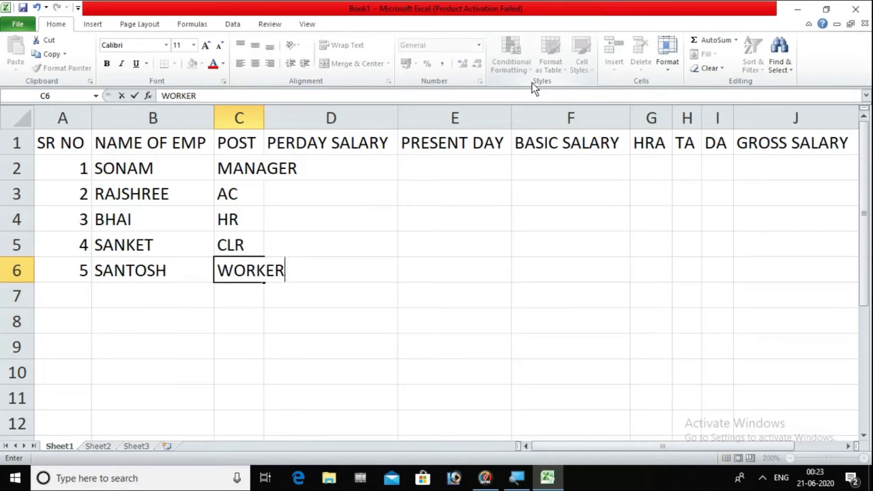
key("Return")
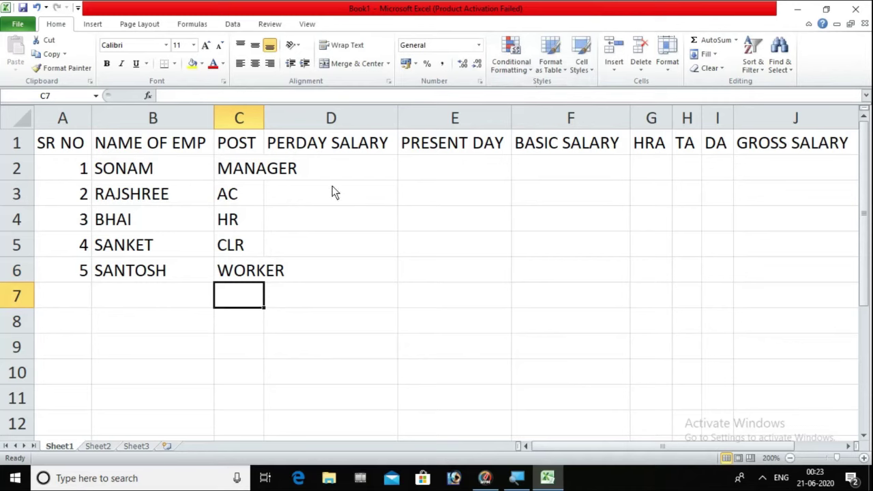
Auto-fit column C so the MANAGER entry fits.
left_click(257, 167)
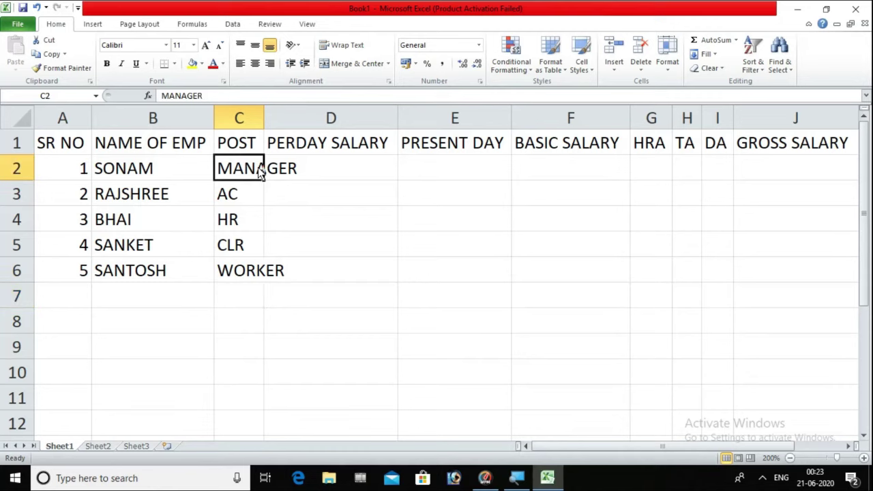
double_click(263, 116)
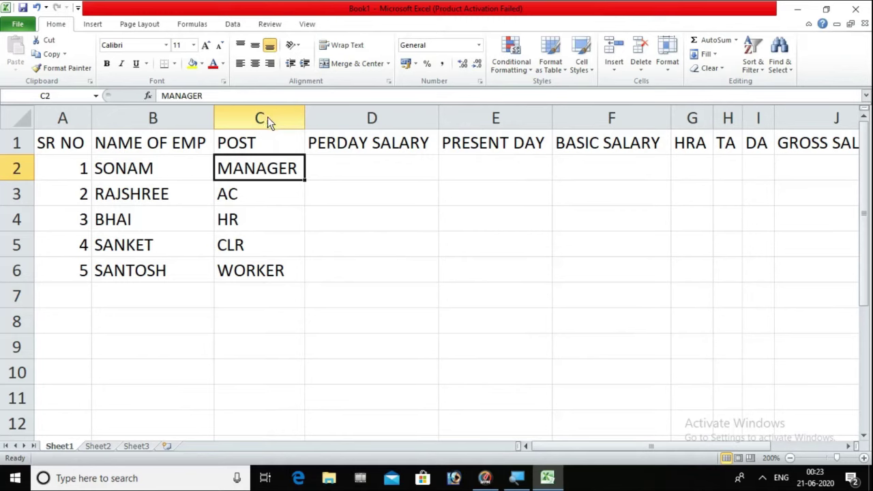
left_click(335, 167)
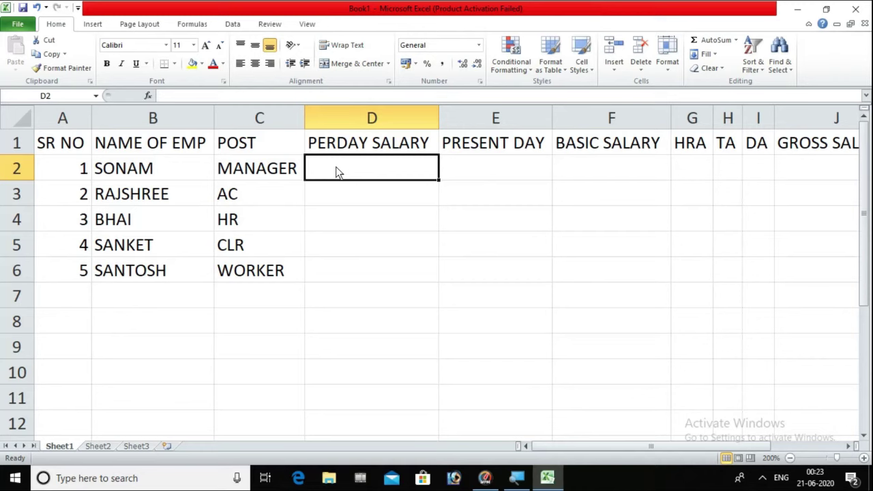
Enter per-day salaries 2000, 1500, 1000, 500 and 300 in D2:D6.
type("2000")
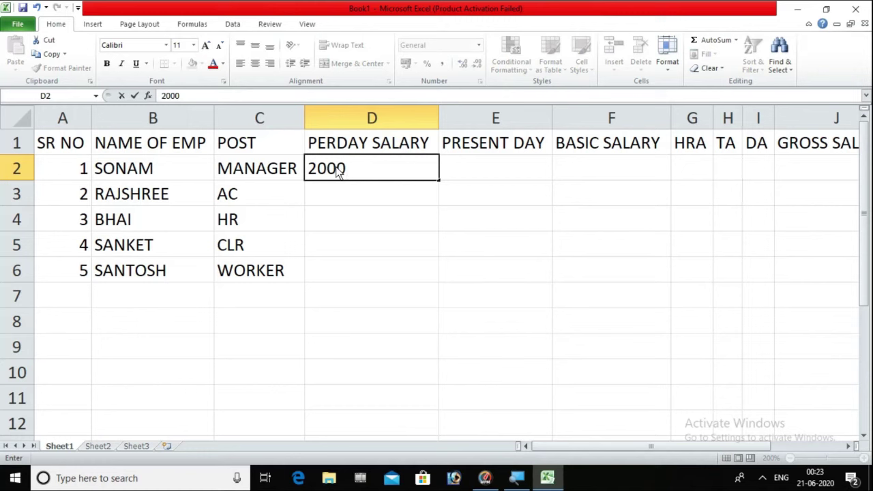
key("ctrl+Return")
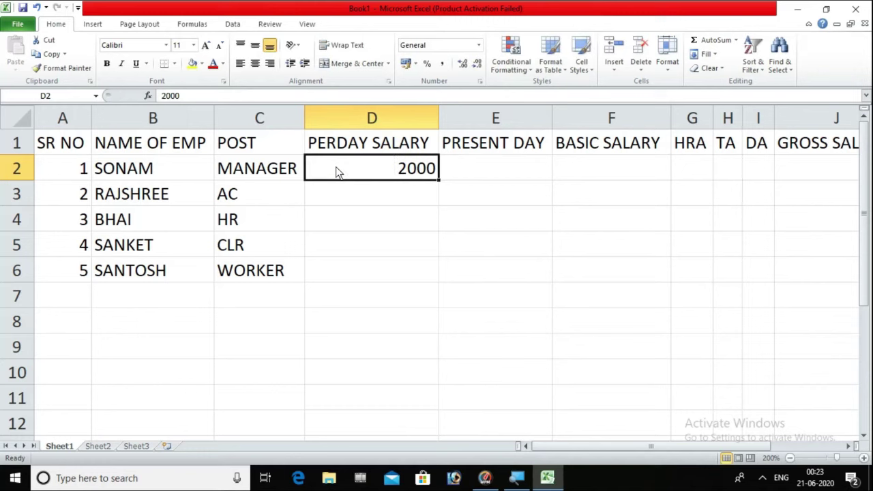
key("Down")
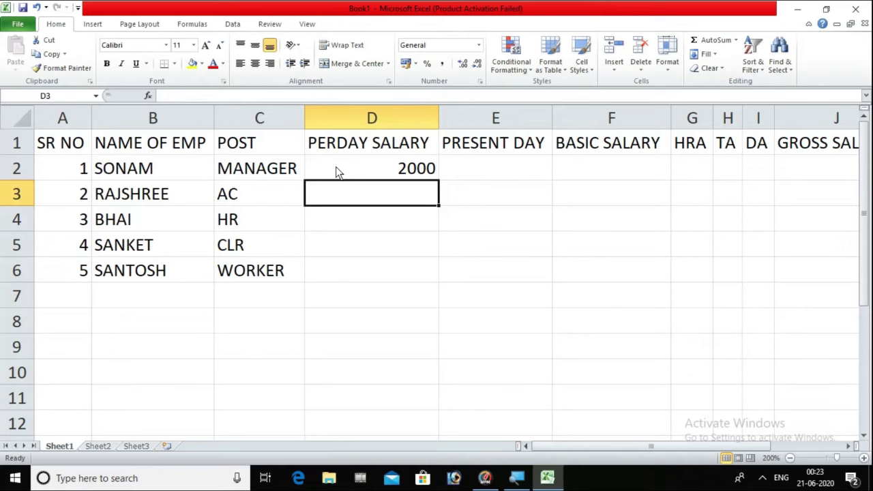
type("1500")
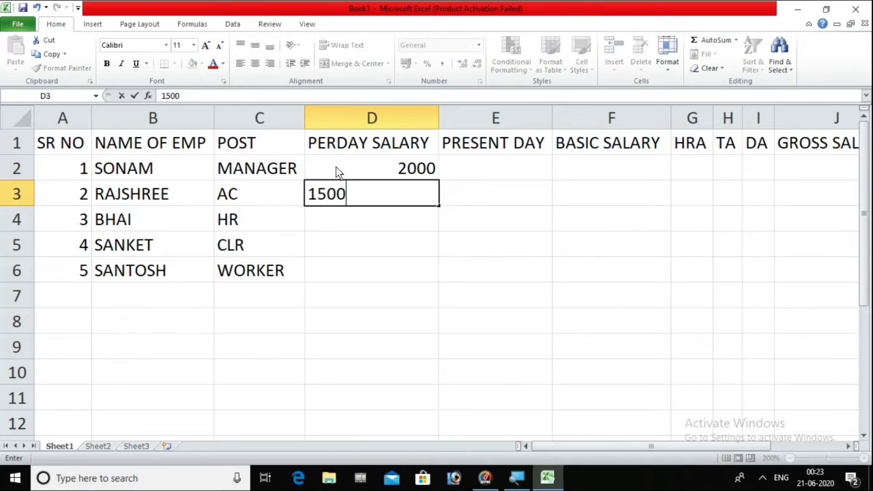
key("Return")
type("1000")
key("Return")
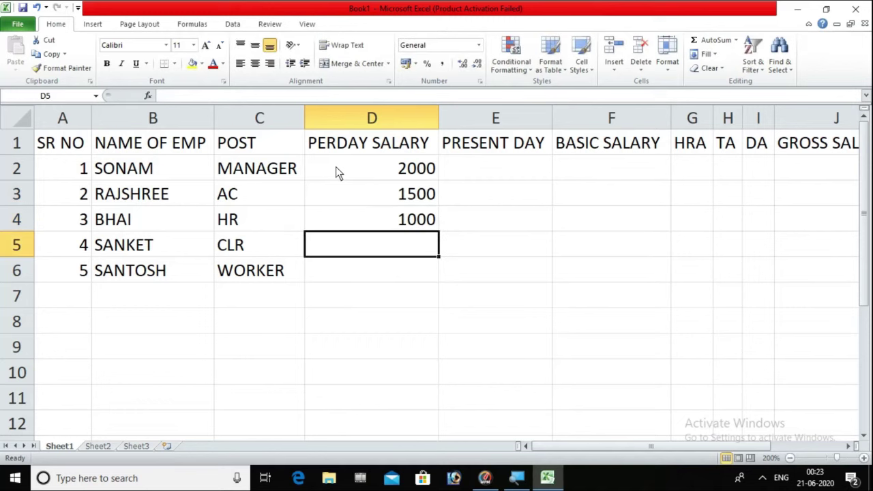
type("500")
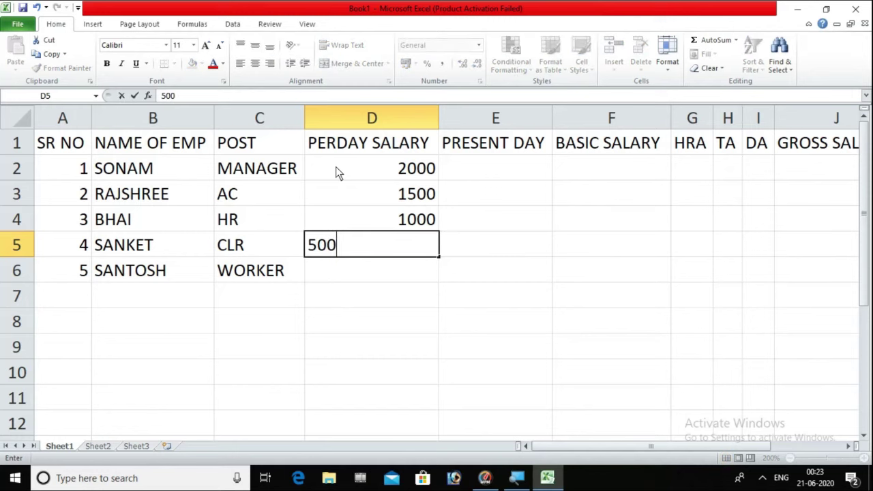
key("Return")
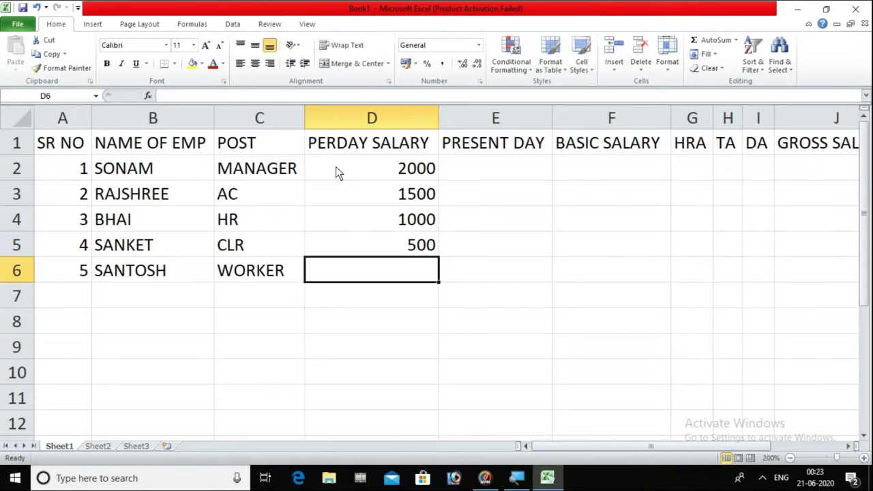
type("300")
key("Return")
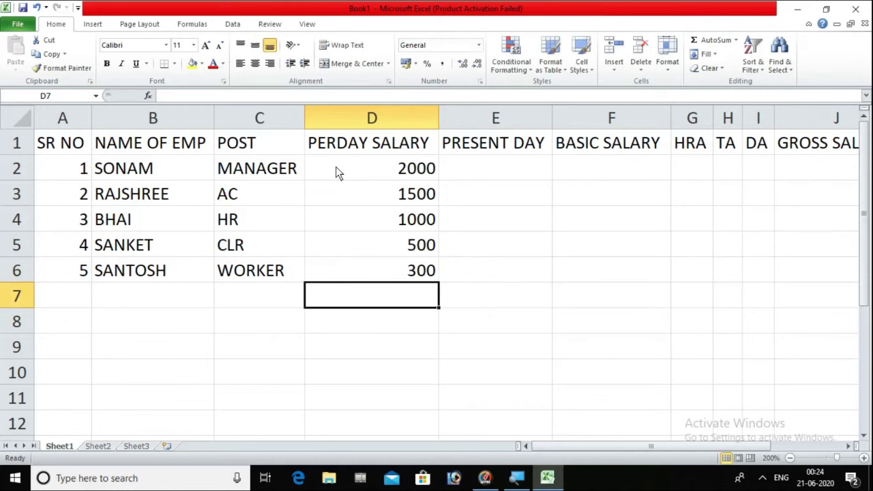
Correct the last two per-day salaries to 600 in D5 and 400 in D6.
key("Right")
key("Left")
key("Left")
key("Right")
key("Up")
key("Up")
type("800")
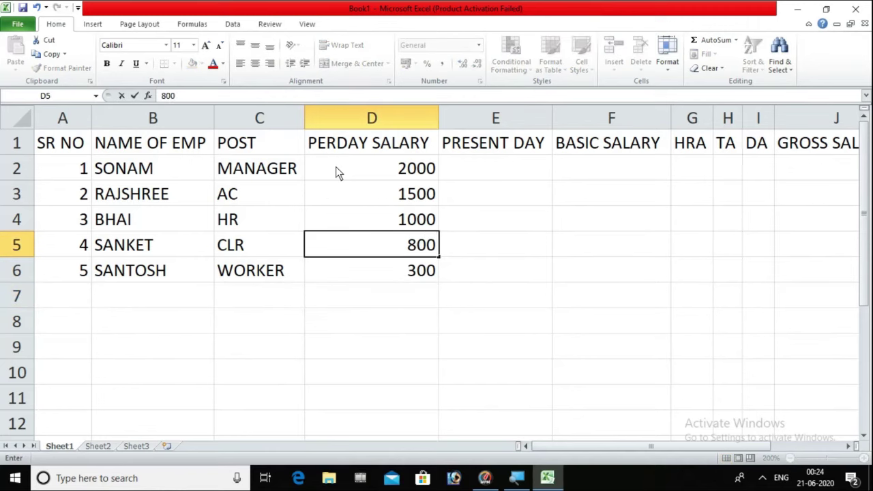
key("BackSpace")
key("BackSpace")
key("BackSpace")
type("600")
key("Return")
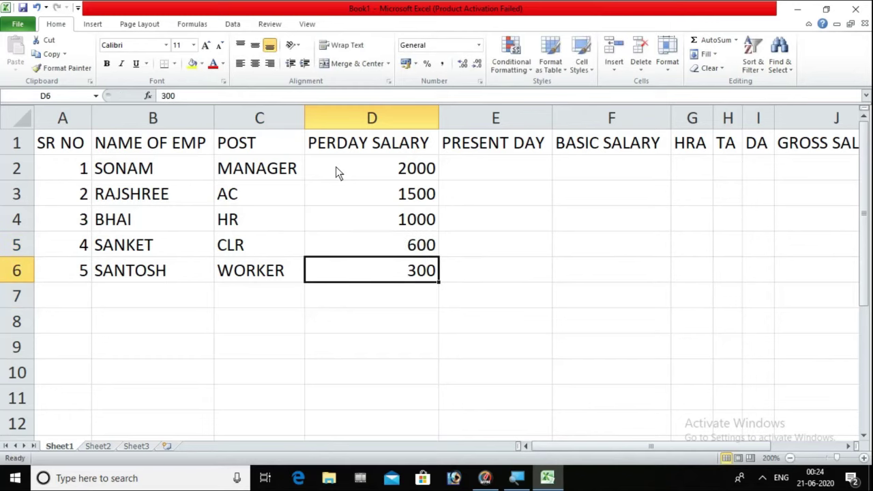
type("400")
key("Return")
key("Up")
key("Up")
key("Up")
key("Right")
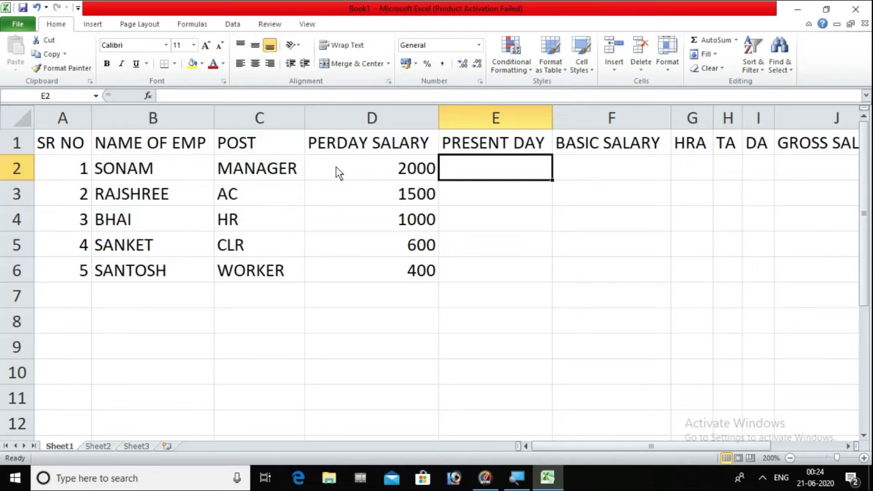
Enter present days 25, 29, 28, 30 and 30 in E2:E6.
type("25")
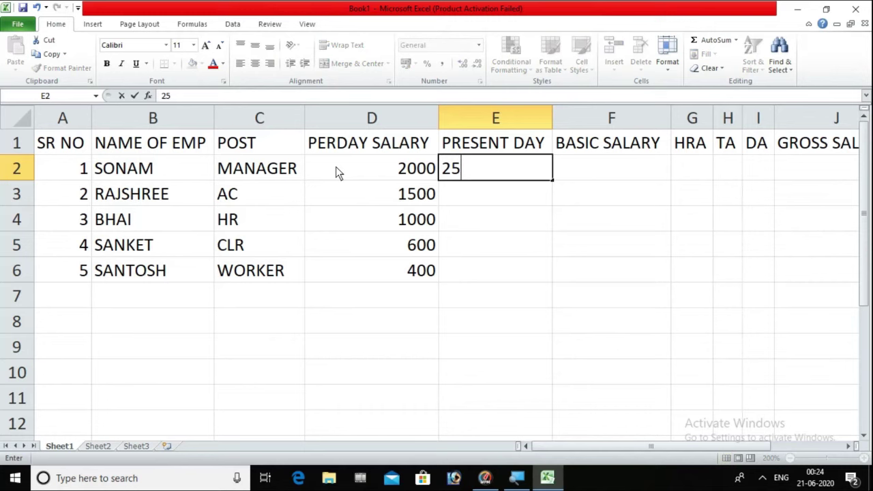
key("Return")
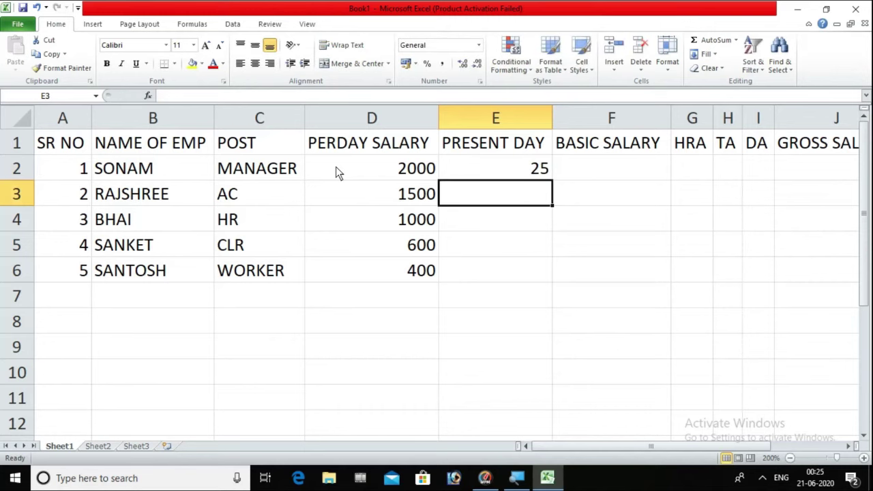
type("29")
key("Return")
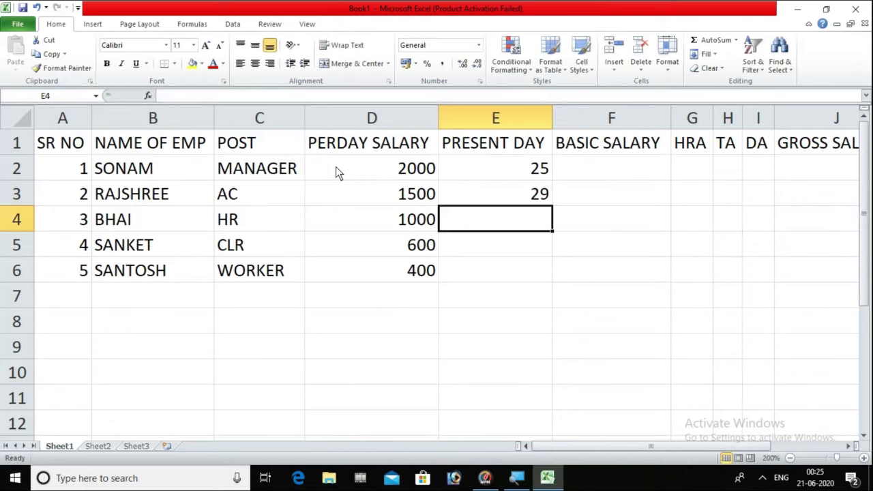
type("28")
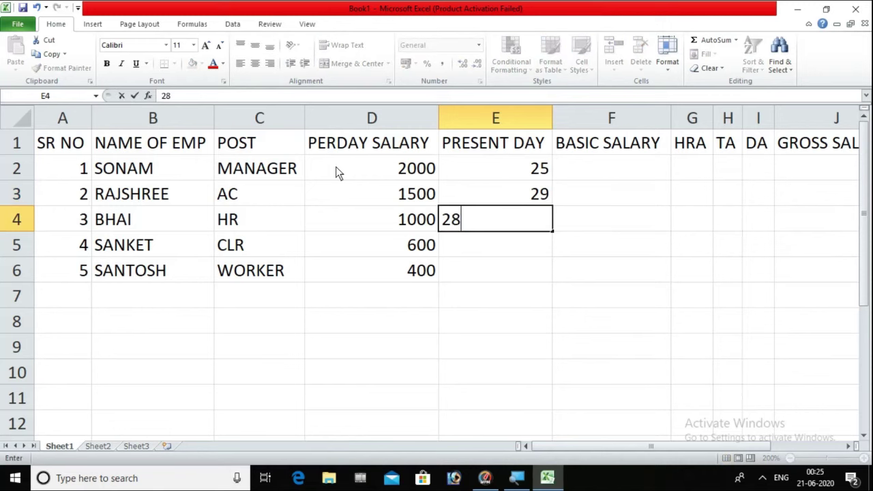
key("Return")
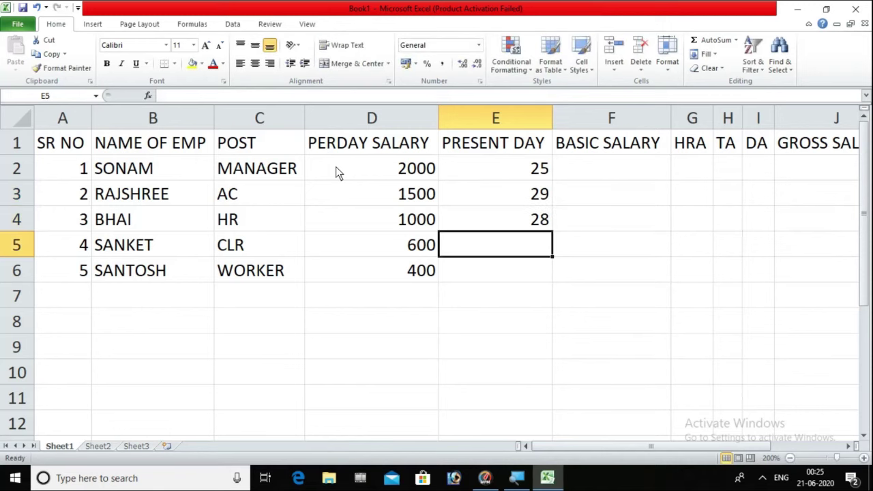
type("30")
key("Return")
type("30")
key("Return")
key("Right")
key("Up")
key("Up")
key("Up")
key("Up")
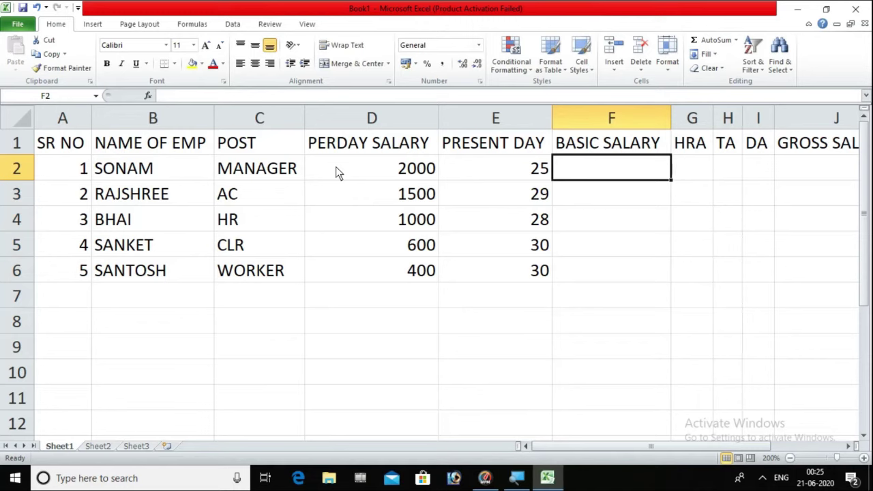
Enter =D2*E2 in F2 and fill it down to F6, giving 50000 through 12000.
type("=")
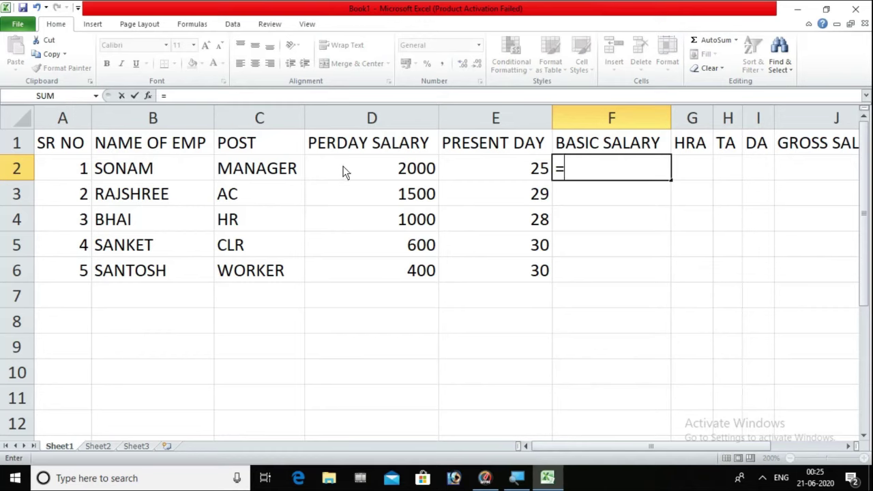
left_click(349, 171)
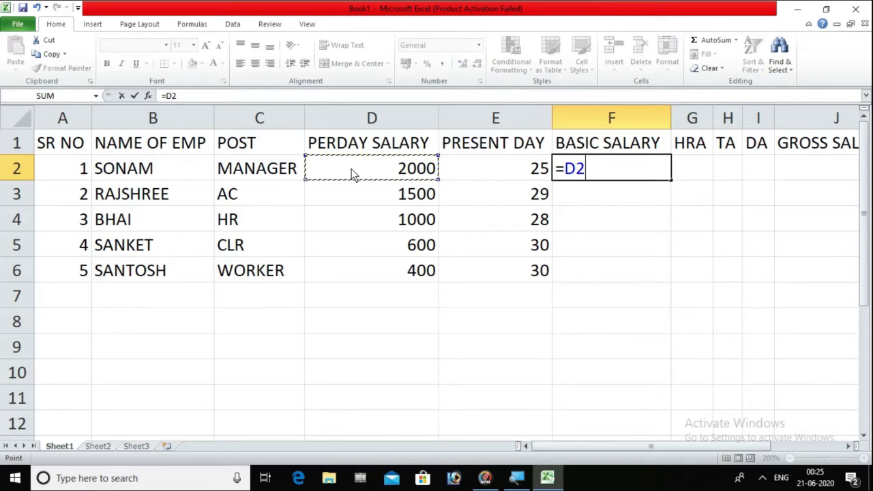
type("*")
left_click(467, 176)
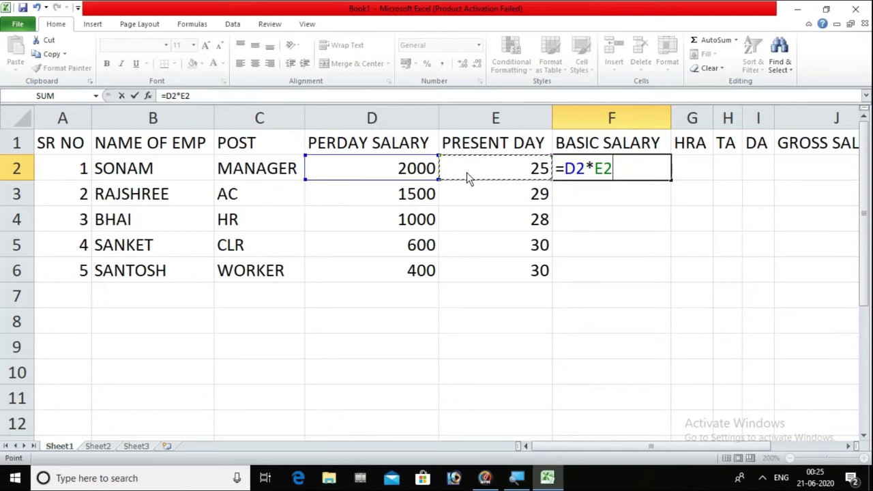
key("Return")
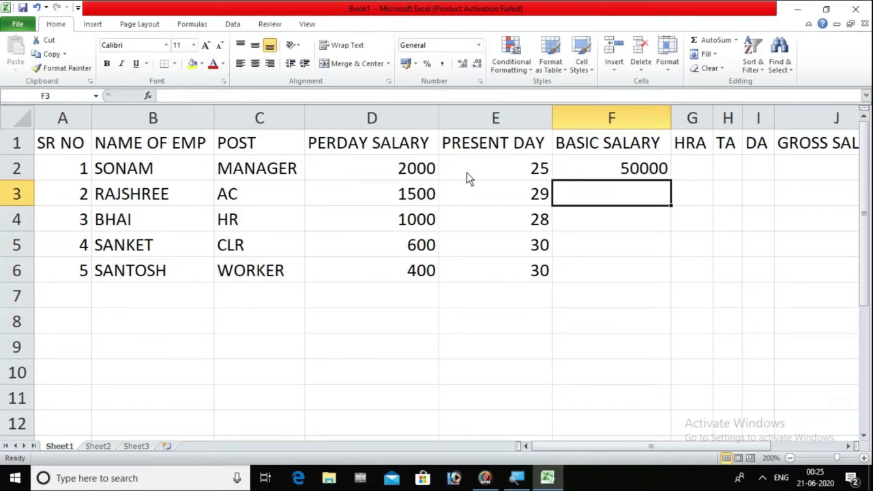
left_click(655, 171)
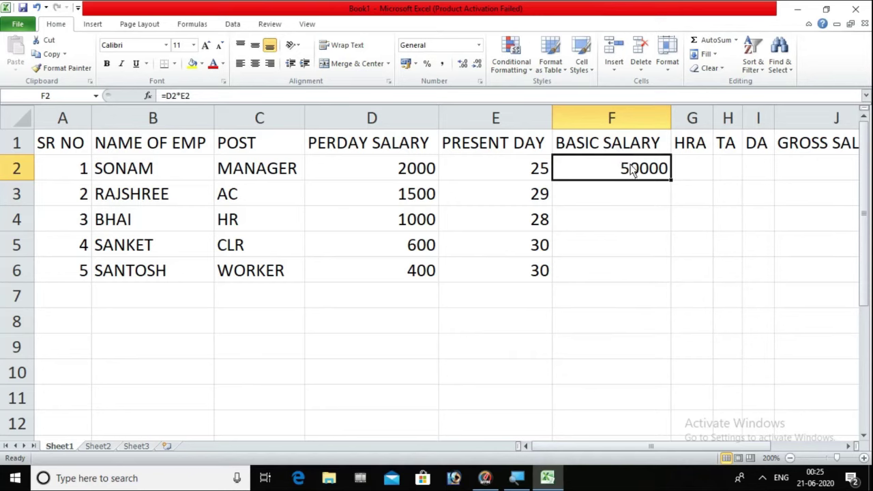
double_click(670, 181)
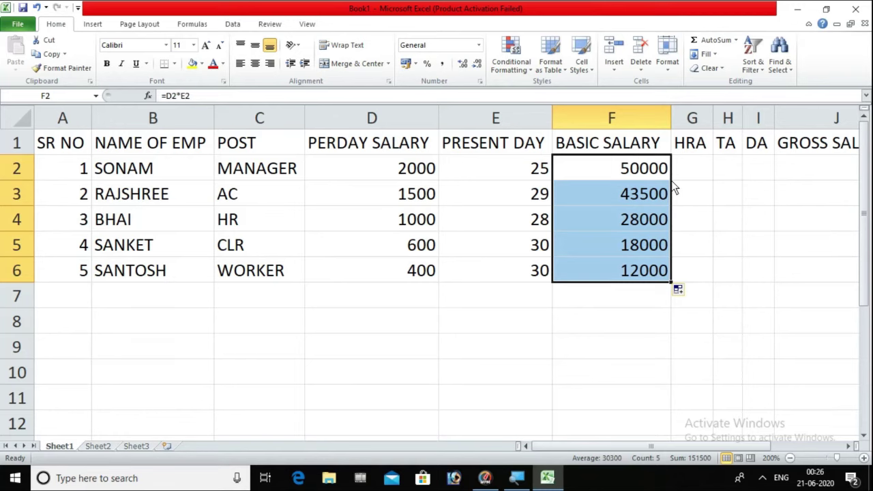
Enter =F2*12% in G2 and fill it down to G6, giving HRA 6000 through 1440.
left_click(849, 446)
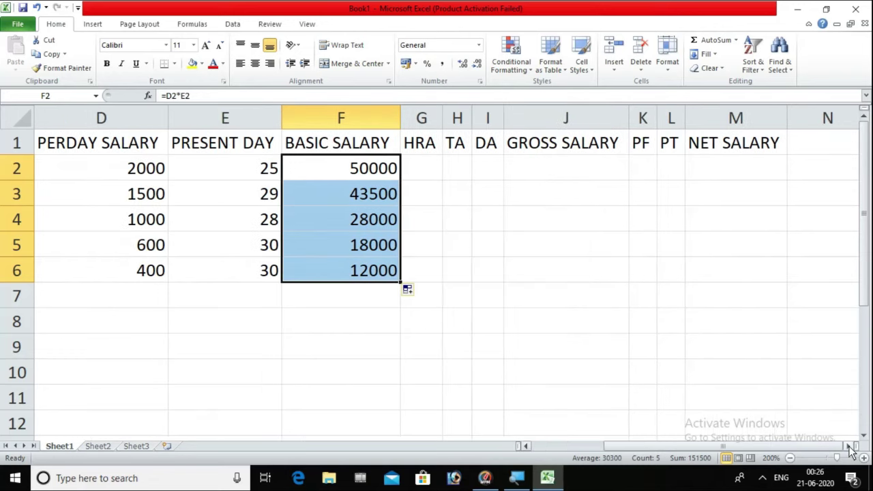
left_click(424, 170)
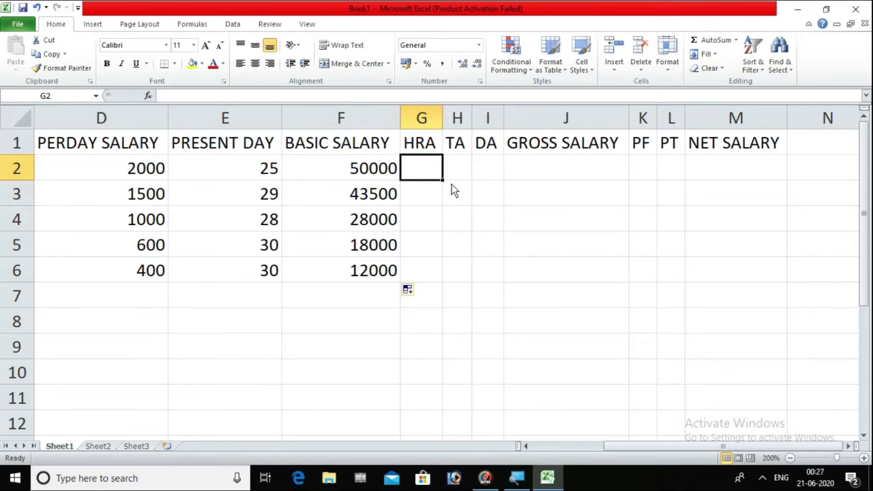
type("=")
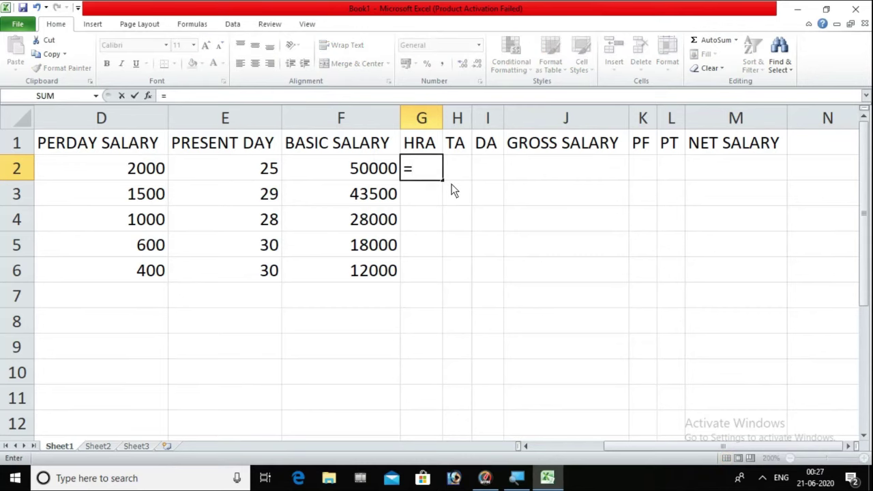
left_click(333, 171)
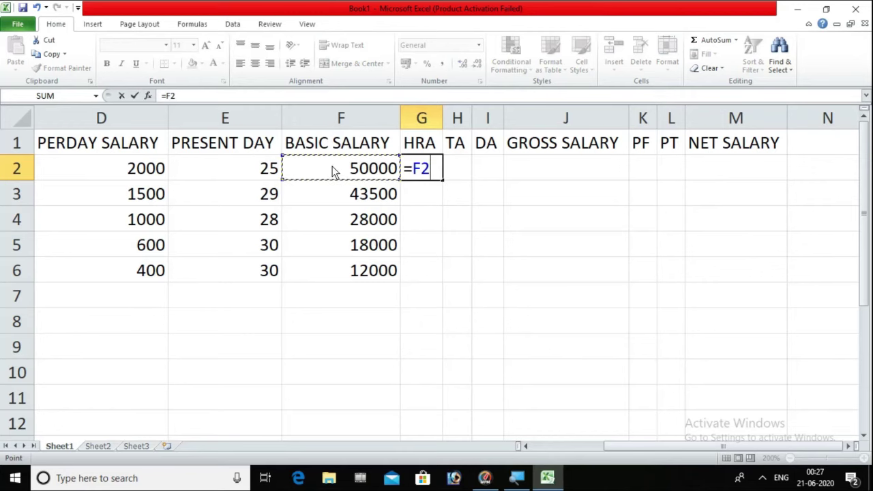
type("*")
type("12%")
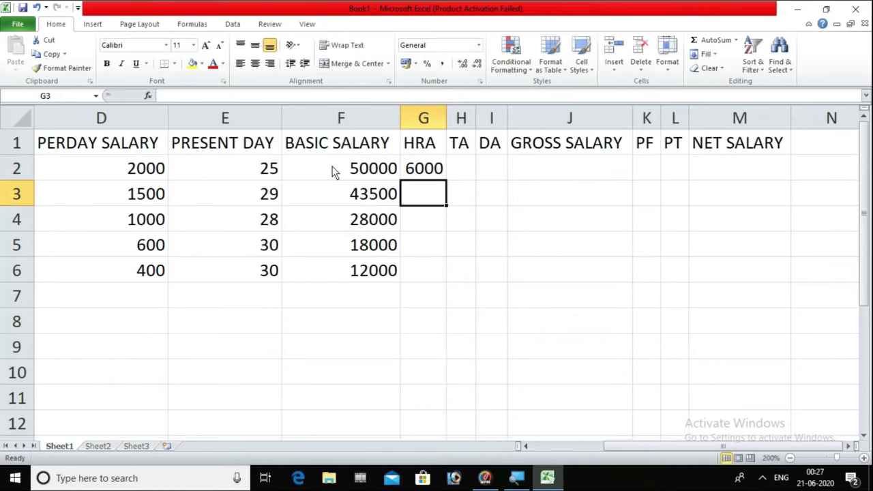
left_click(424, 173)
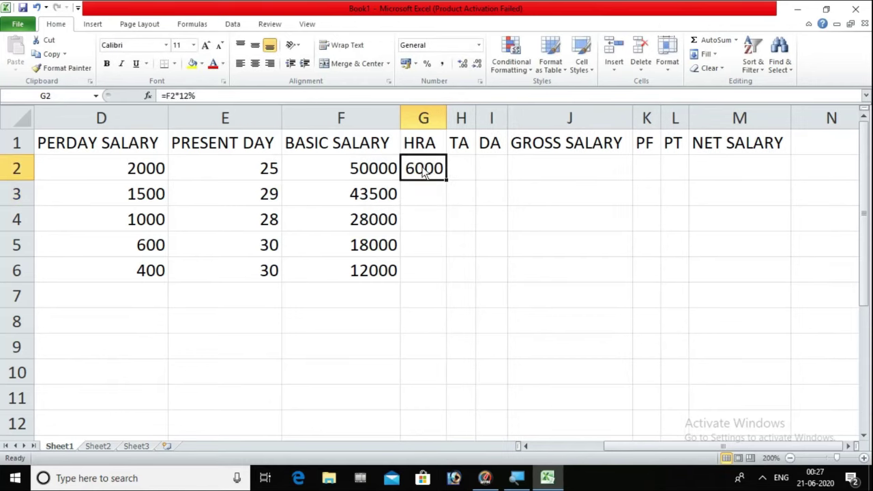
left_click_drag(446, 180, 445, 180)
double_click(446, 180)
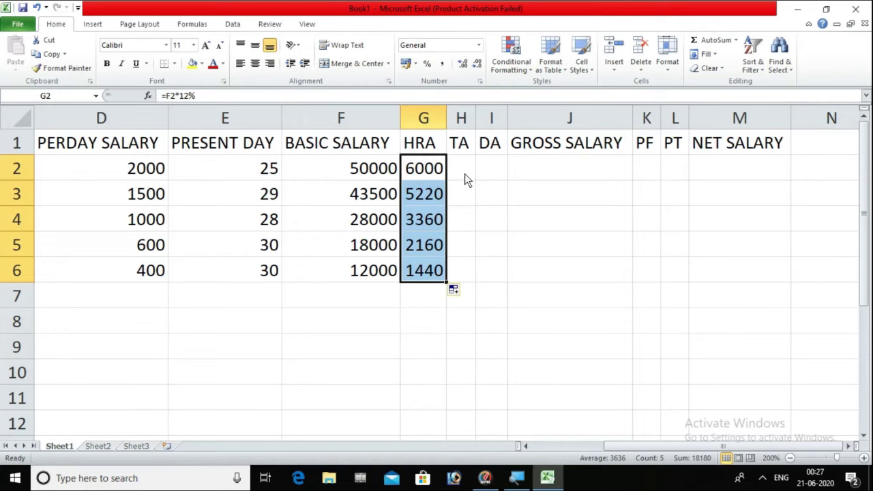
left_click(464, 169)
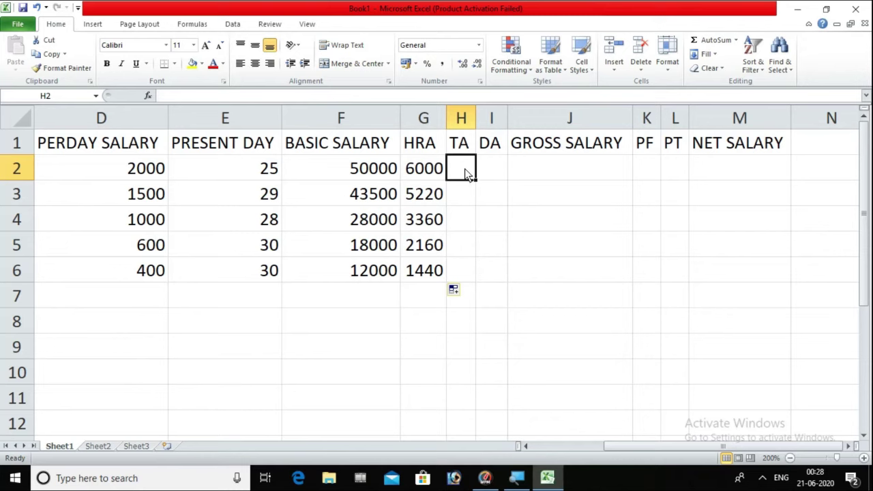
type("=")
left_click(366, 170)
type("*")
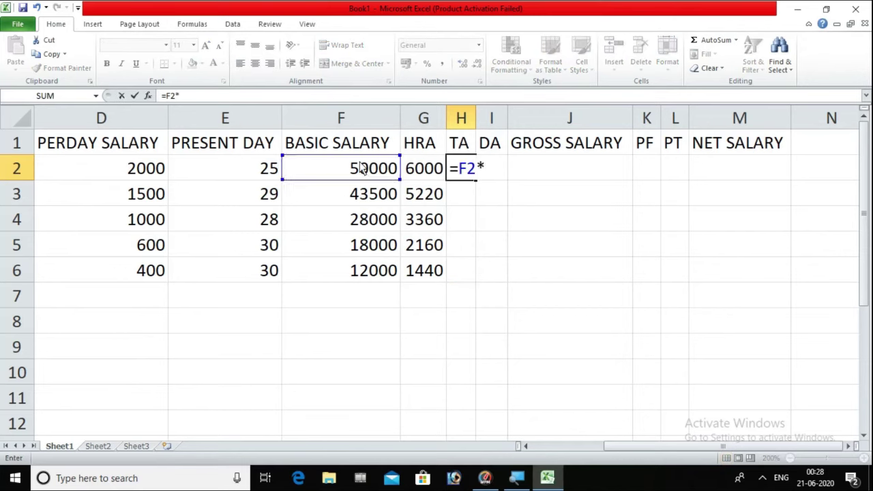
type("10")
type("%")
key("Return")
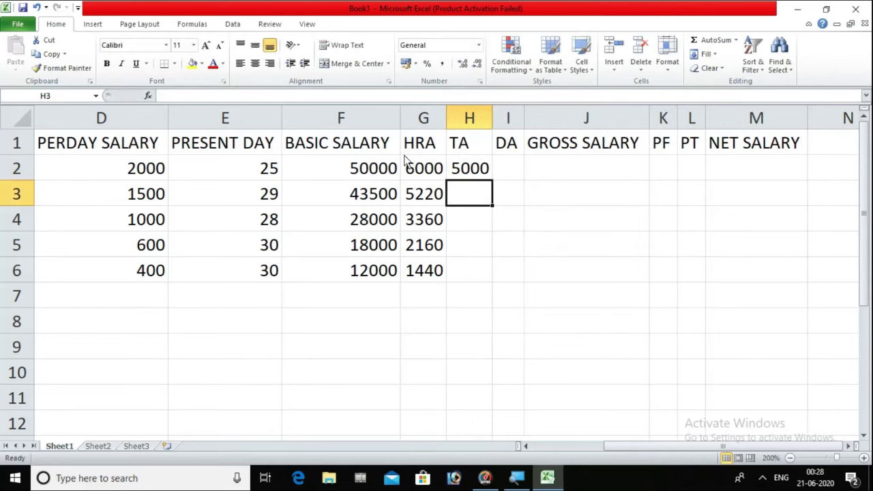
double_click(468, 170)
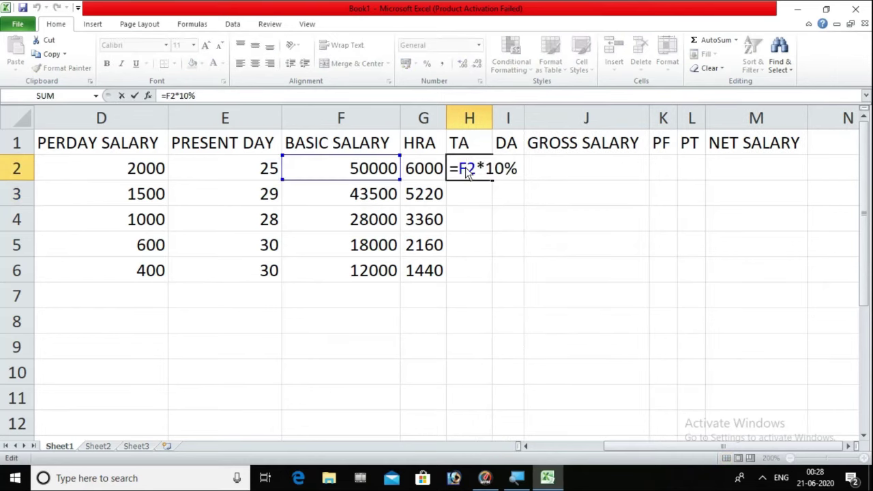
key("Return")
left_click(482, 169)
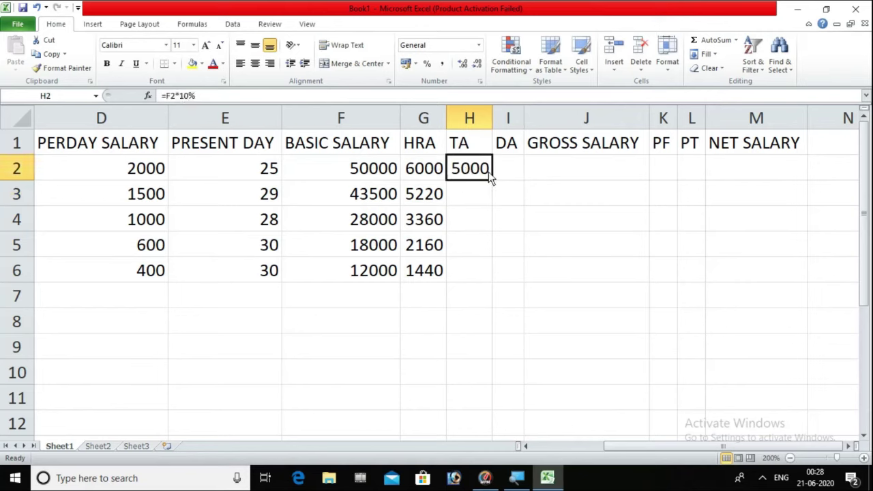
double_click(492, 182)
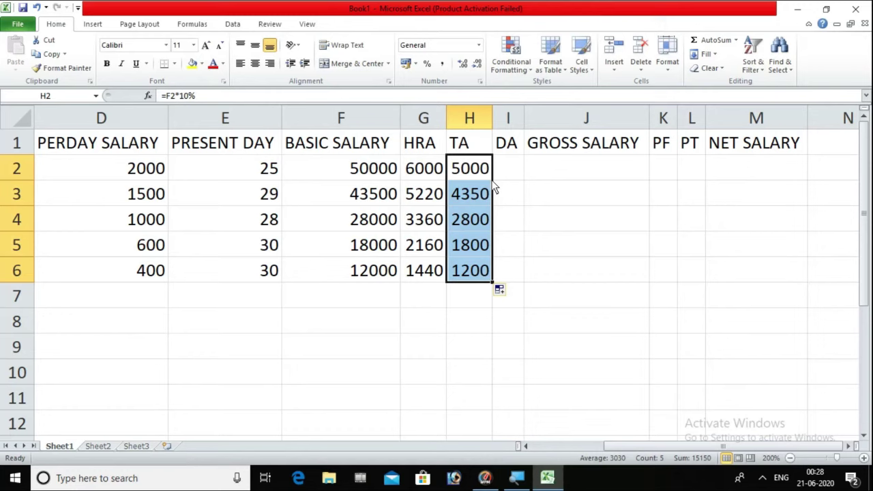
key("Delete")
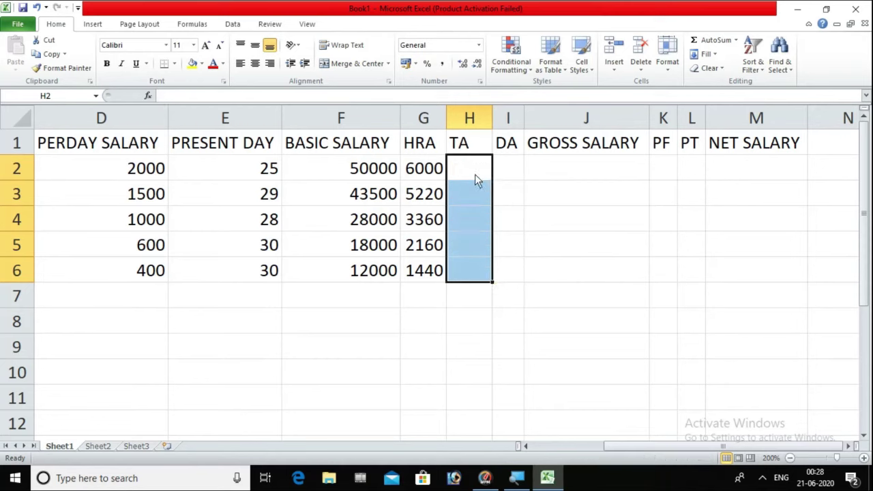
Enter a flat TA of 1000 in H2 and copy it down to H6.
left_click(474, 178)
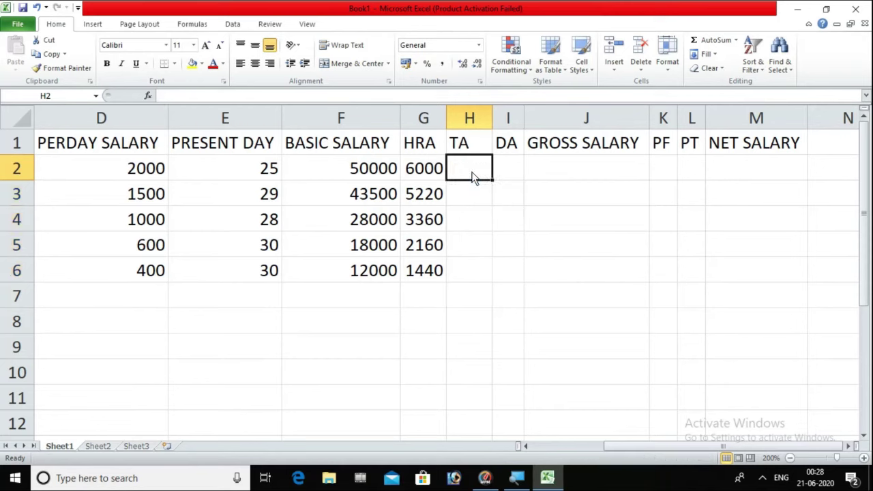
type("100")
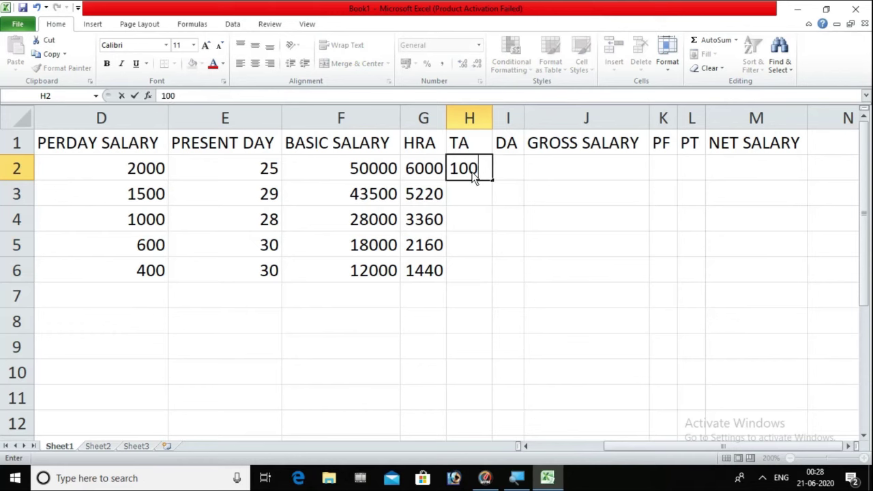
type("0")
key("Return")
left_click(477, 171)
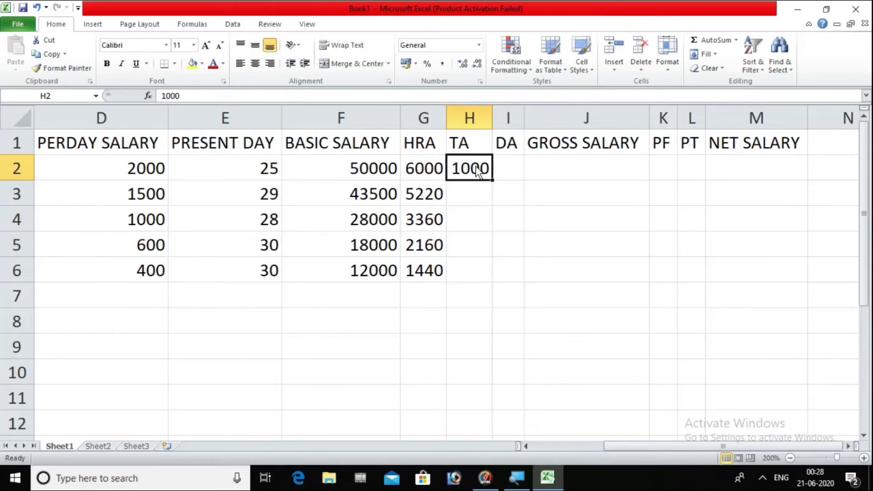
double_click(492, 180)
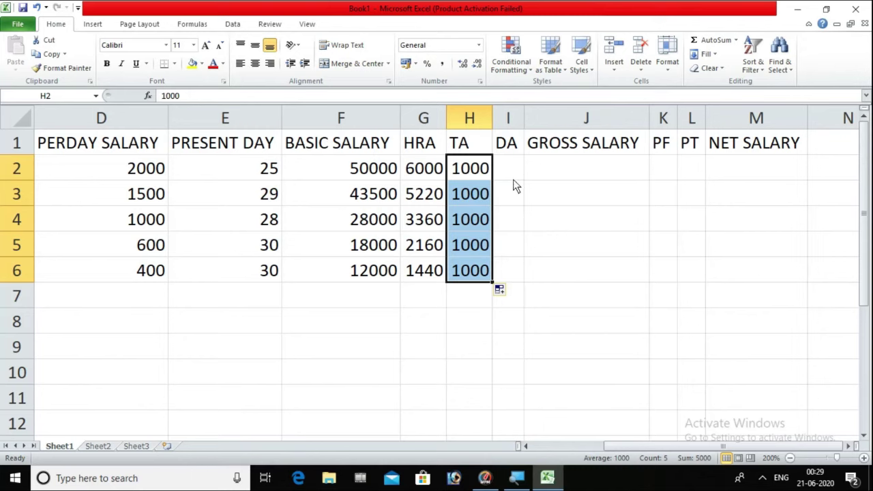
left_click(516, 176)
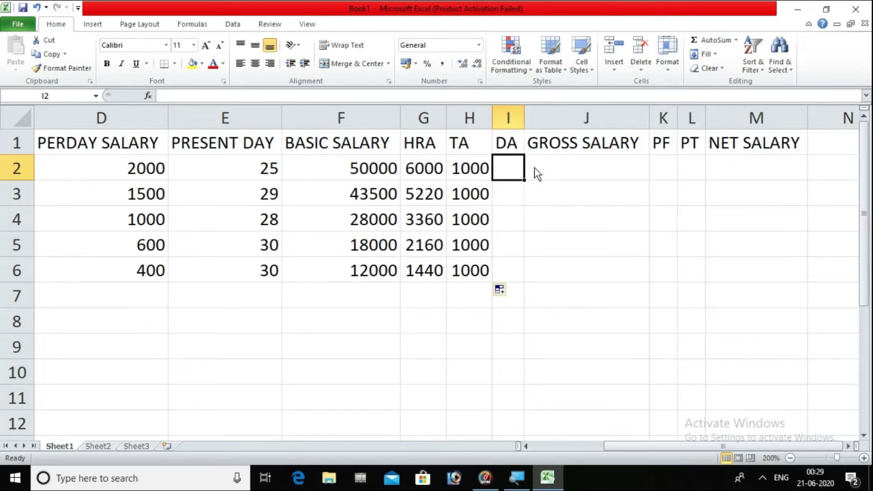
Enter =F2*5% in I2 and fill it down, giving DA 2500 through 600.
type("=")
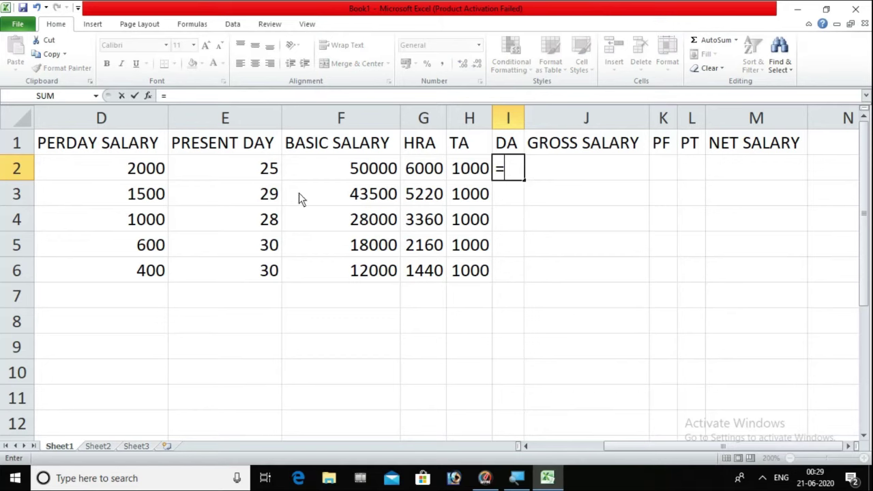
left_click(319, 174)
type("*")
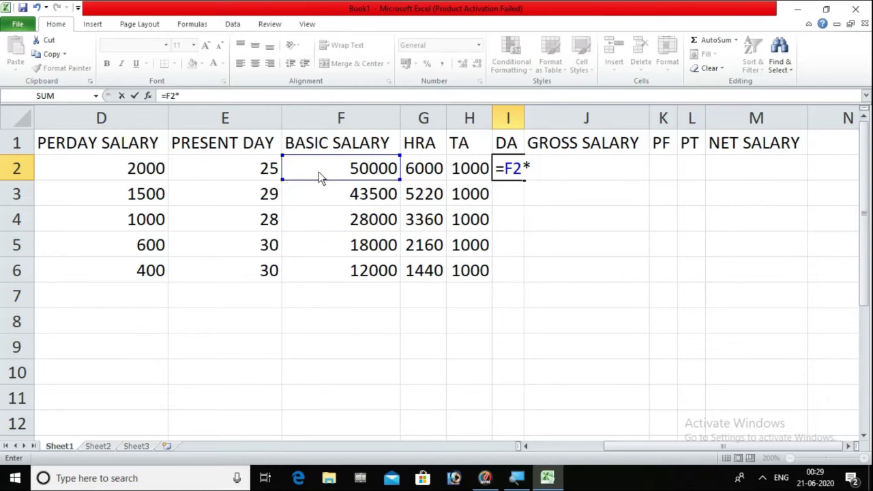
type("5%")
key("Return")
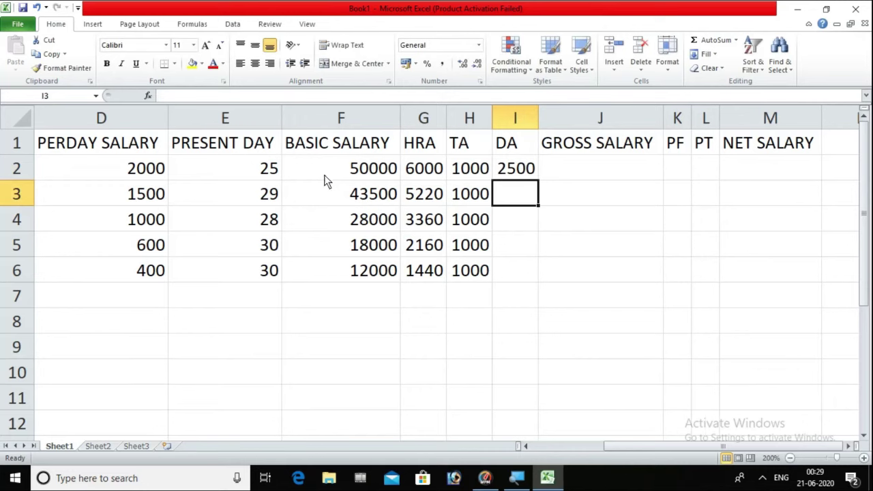
left_click(522, 170)
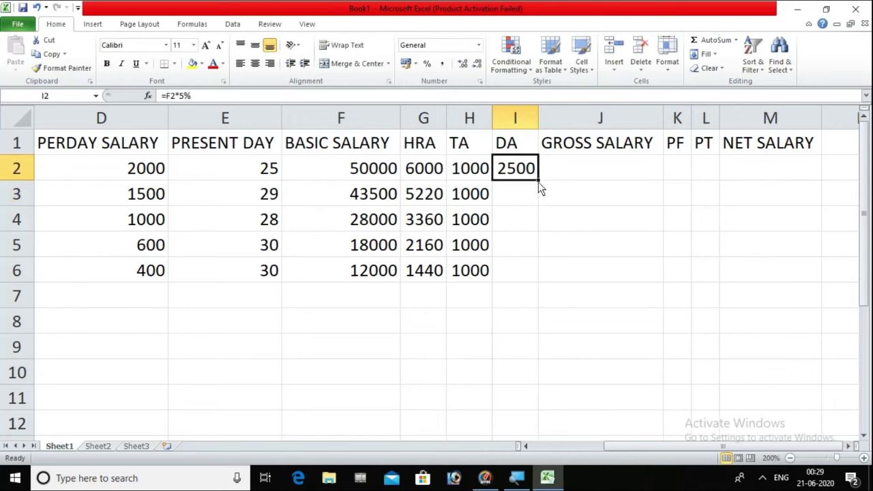
double_click(538, 181)
left_click(573, 170)
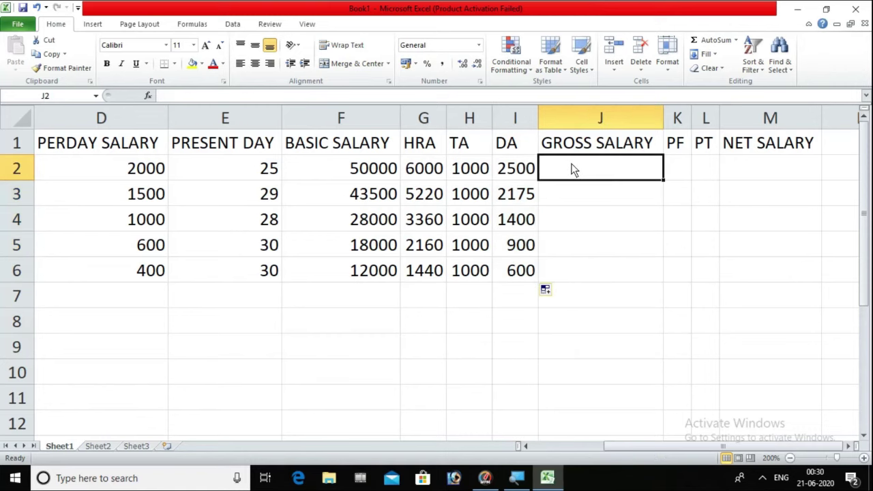
AutoSum F2:I2 into J2 and fill =SUM(F2:I2) down to J6, giving 59500 through 15040.
left_click(339, 171)
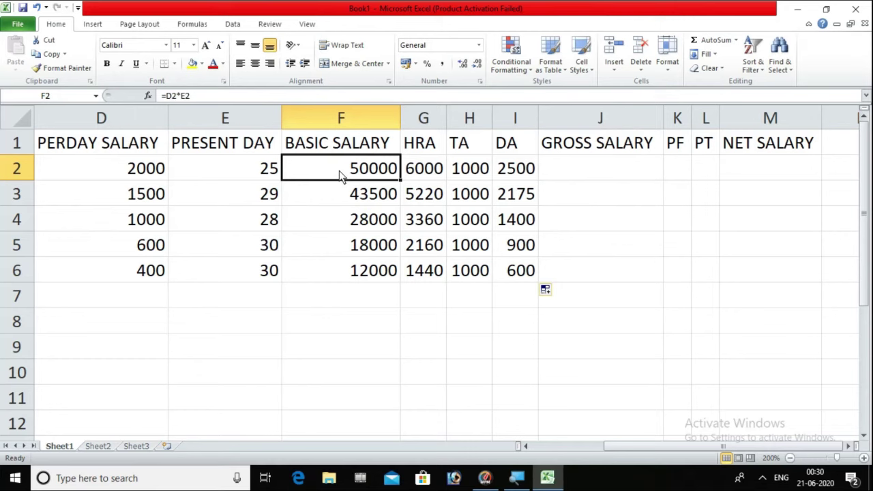
left_click_drag(339, 170, 454, 168)
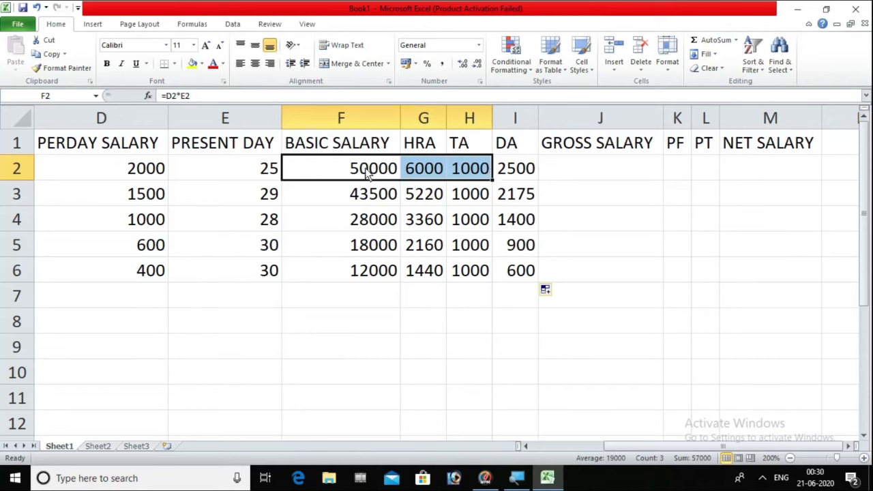
left_click_drag(366, 174, 520, 176)
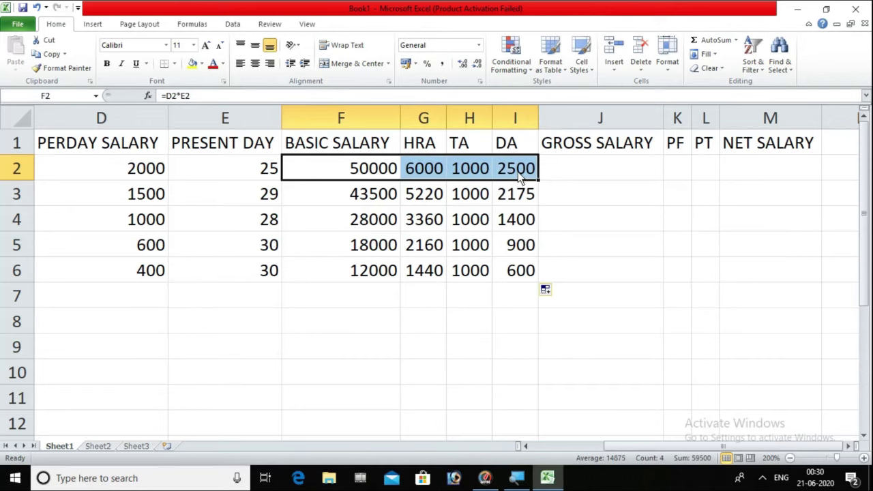
left_click(714, 41)
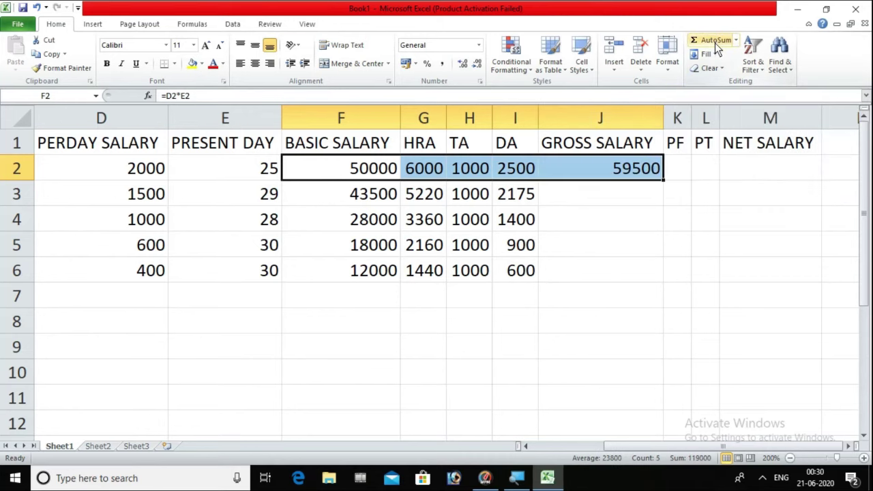
left_click(667, 188)
double_click(639, 170)
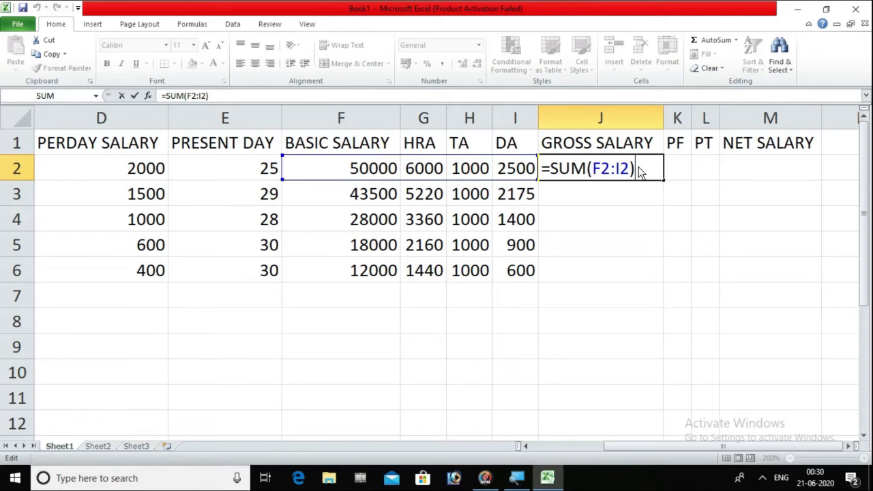
key("Return")
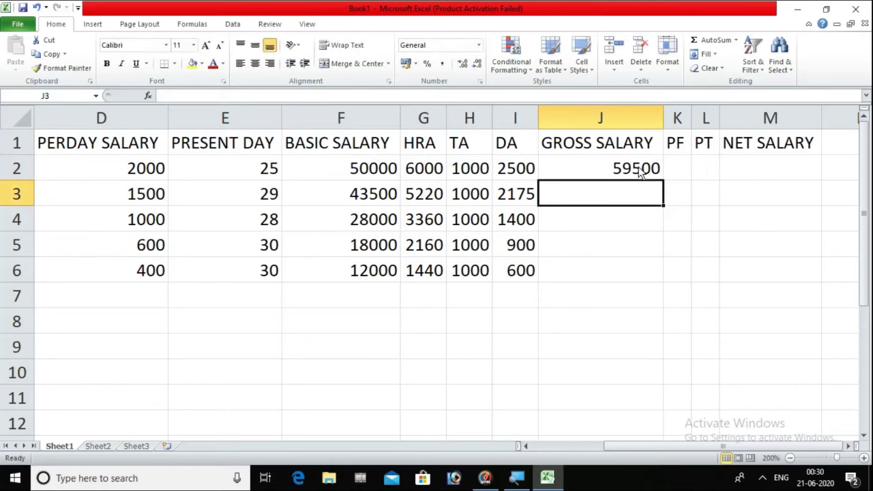
left_click(640, 172)
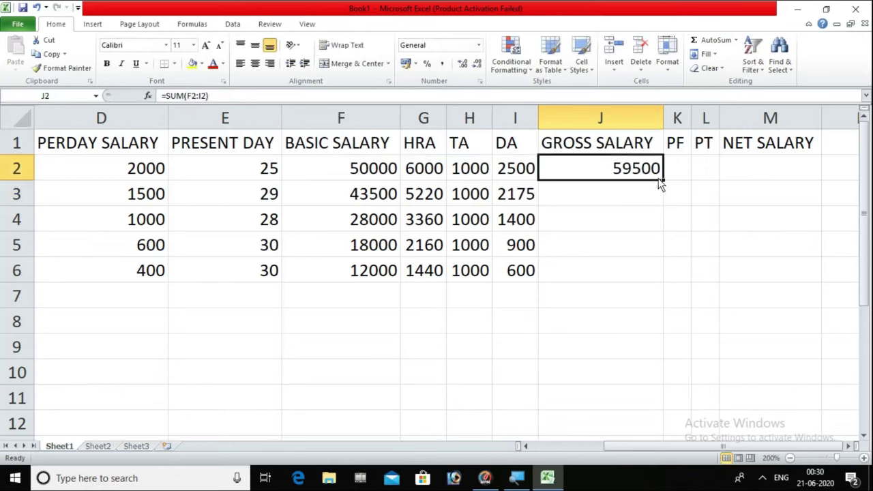
double_click(662, 181)
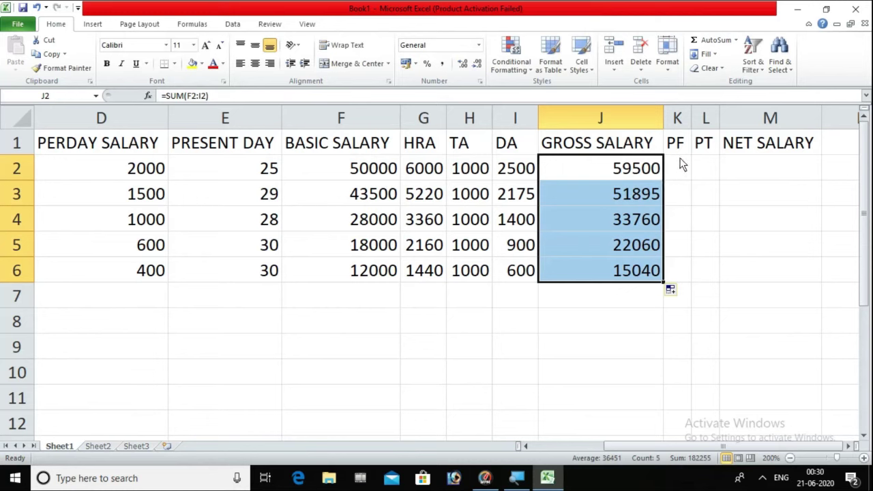
left_click(680, 162)
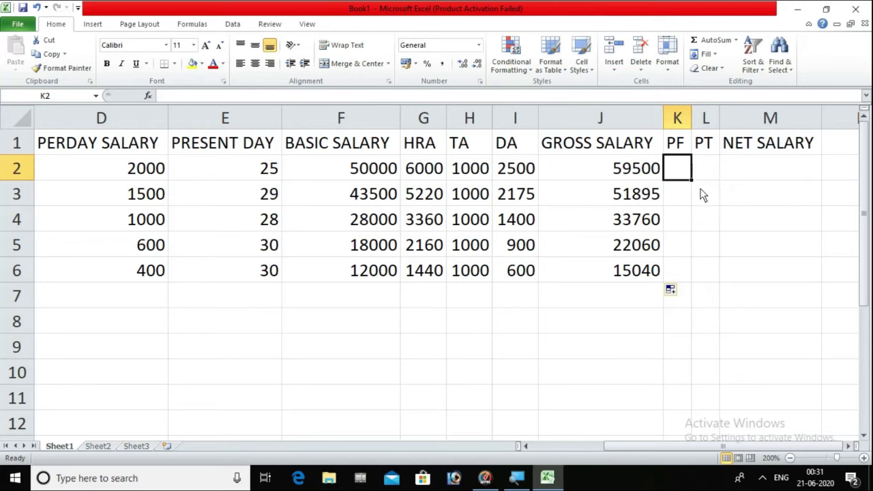
Enter =F2*15% in K2 and fill it down to K6 for the PF amounts.
type("=")
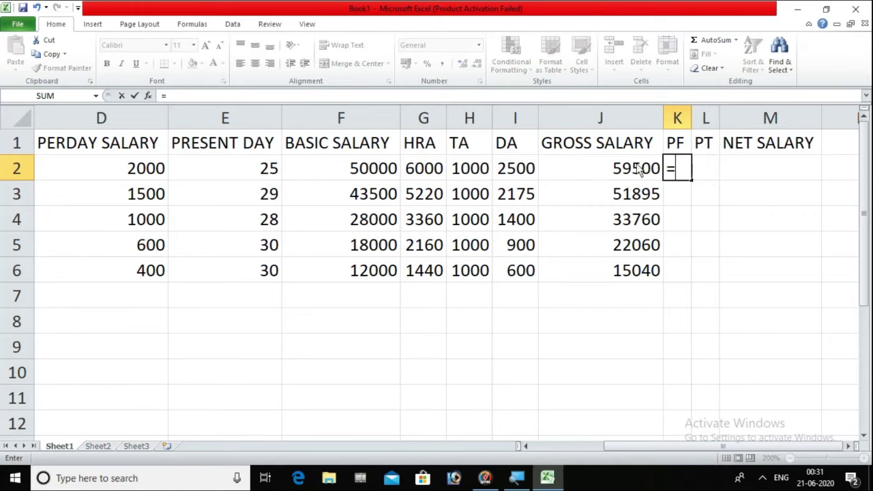
left_click(347, 172)
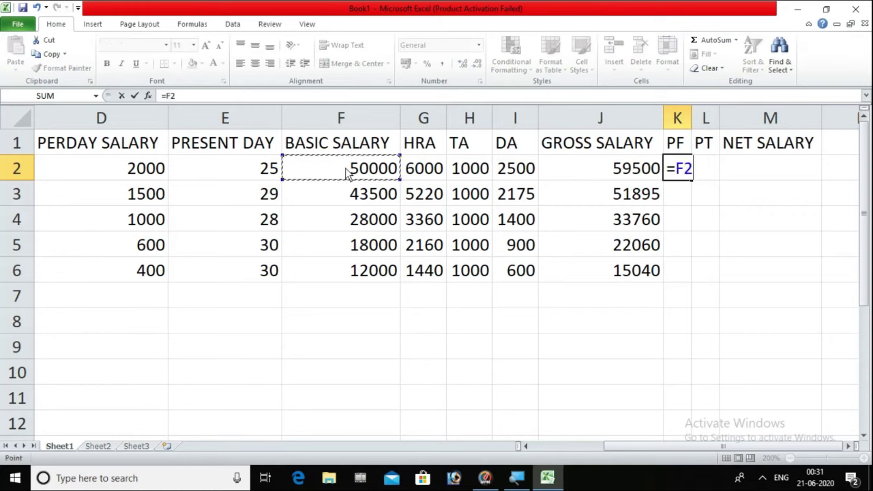
type("*15")
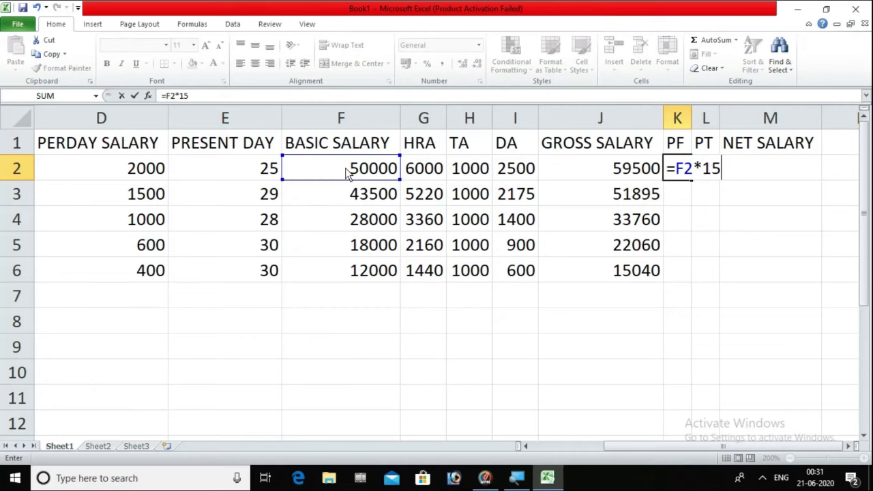
type("%")
key("Return")
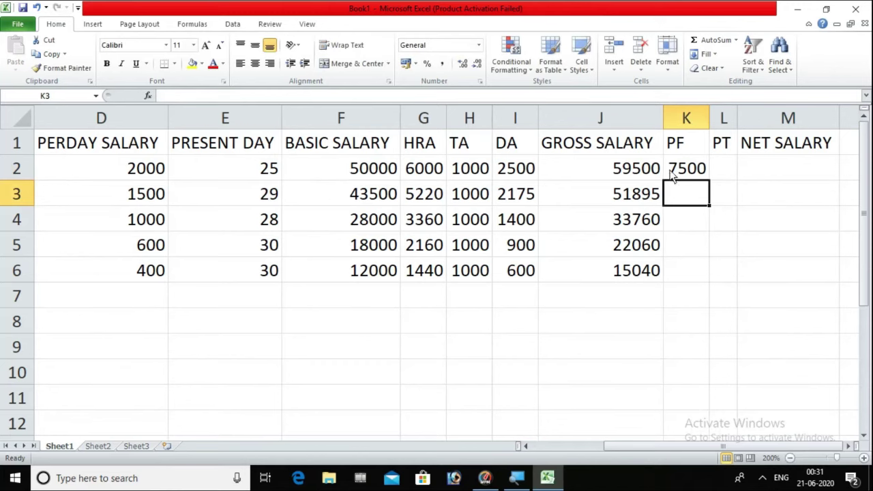
left_click(688, 176)
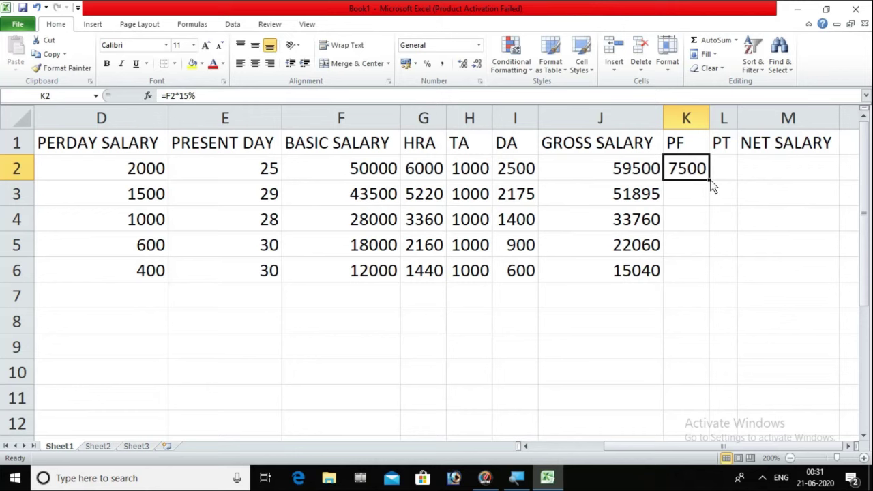
double_click(709, 180)
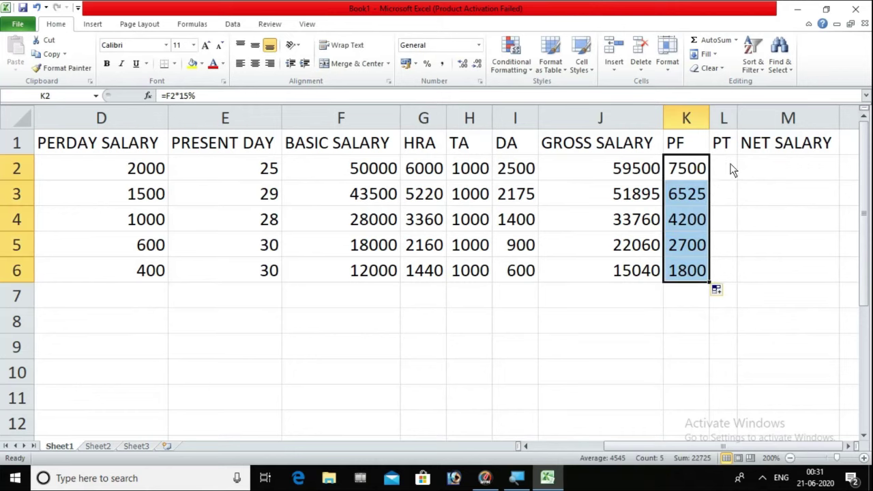
left_click(730, 169)
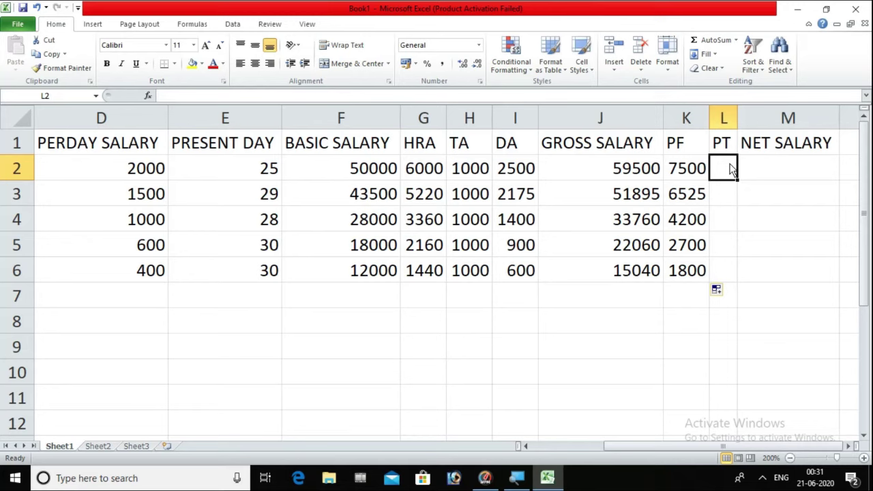
Enter =J2*2% in L2 and fill it down to L6 for the PT amounts.
type("=")
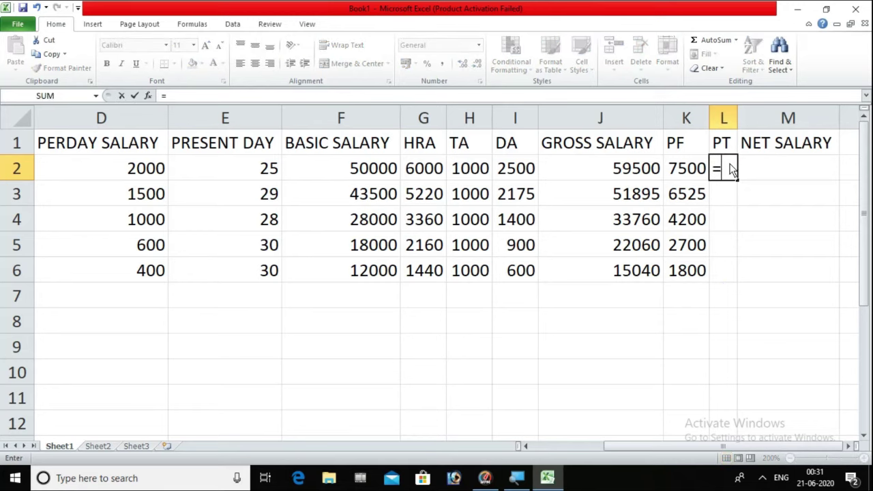
left_click(597, 169)
type("*")
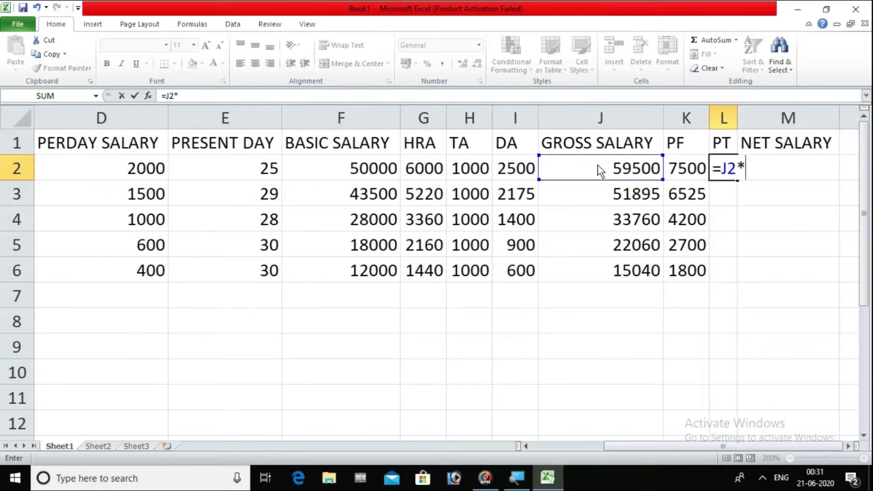
type("2")
type("%")
key("Return")
left_click(744, 175)
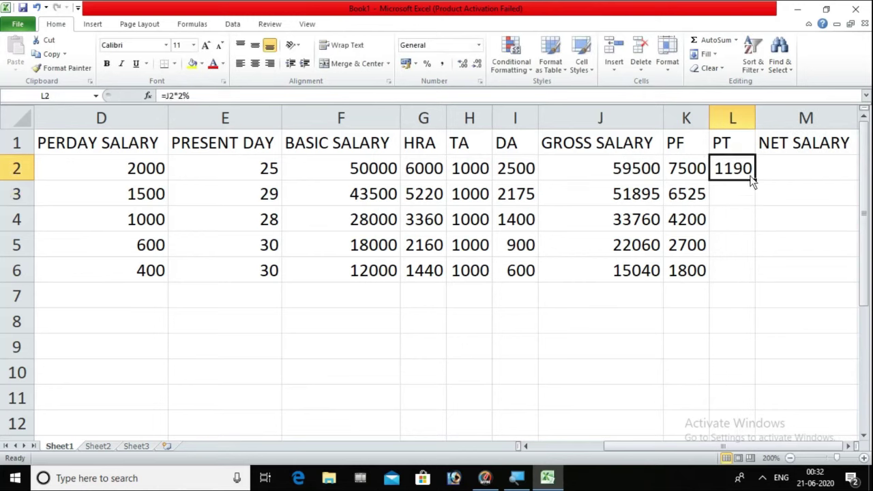
double_click(754, 181)
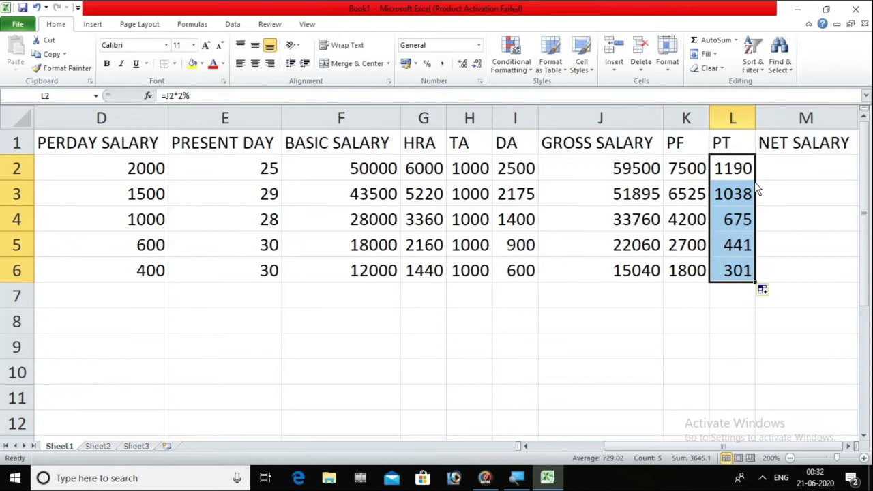
left_click(790, 170)
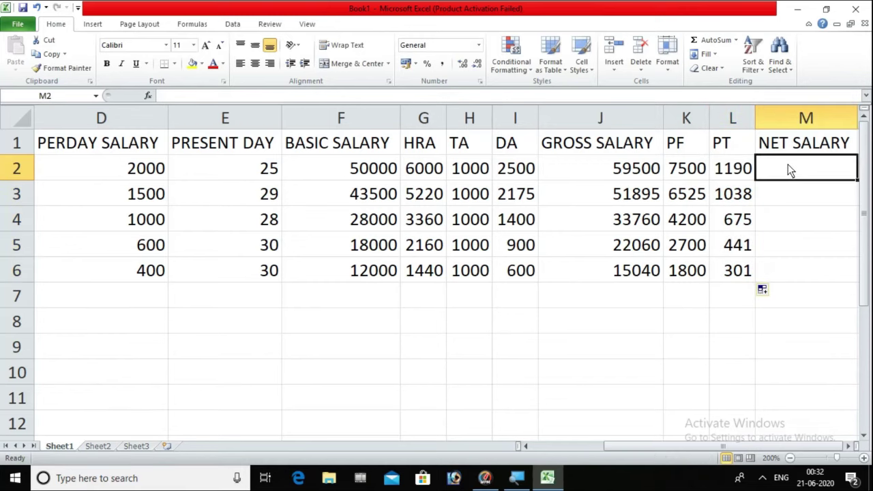
Draft a J2 minus K2 minus L2 formula in M2, then clear it.
type("=")
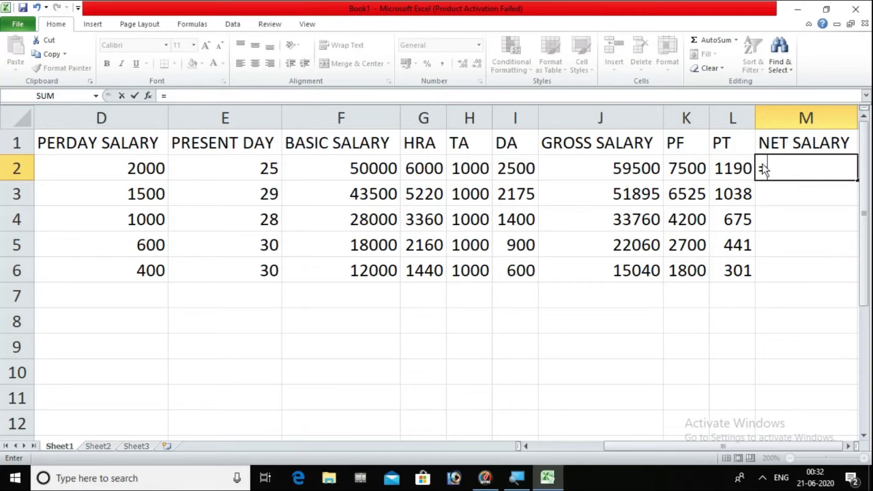
left_click(628, 176)
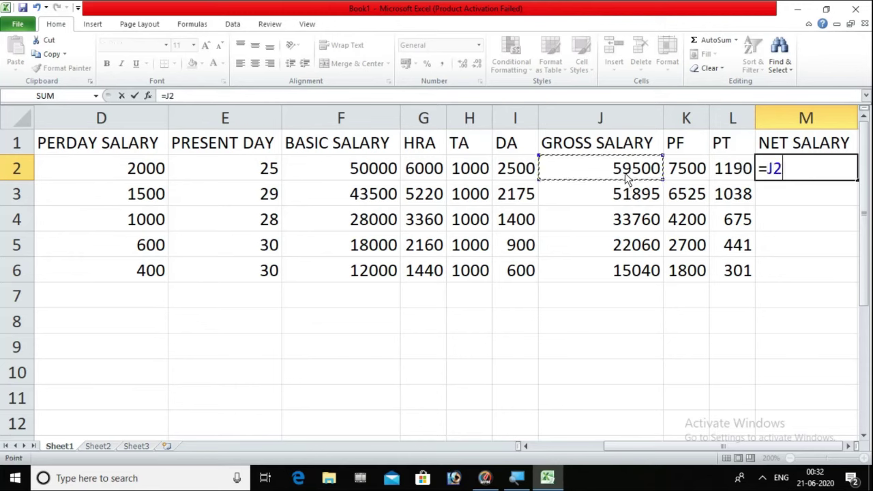
type("-")
left_click(685, 170)
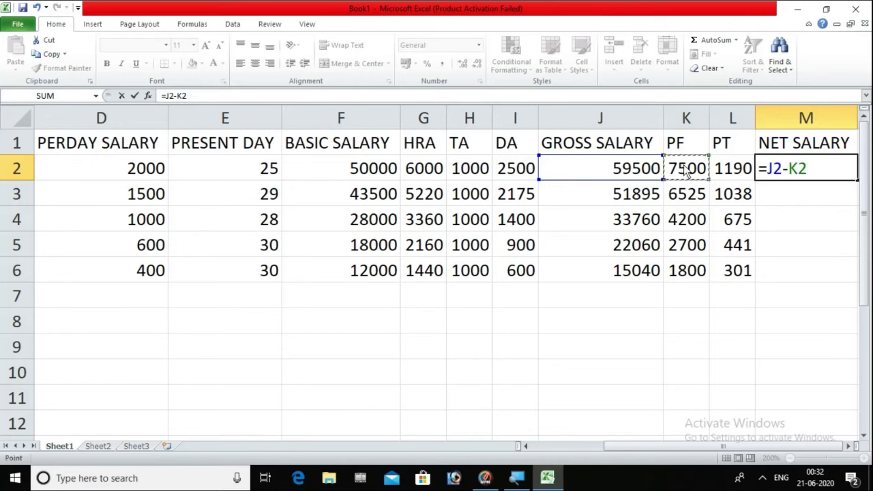
left_click(730, 175)
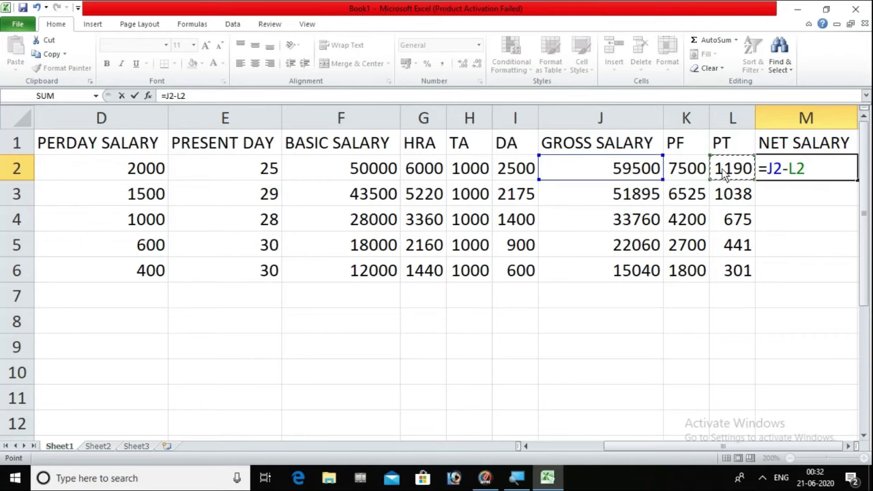
left_click(695, 173)
type("-")
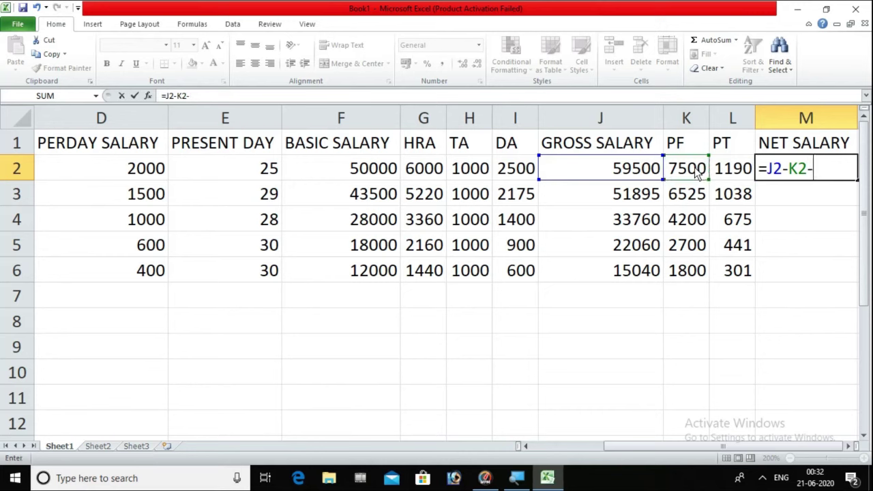
left_click(733, 173)
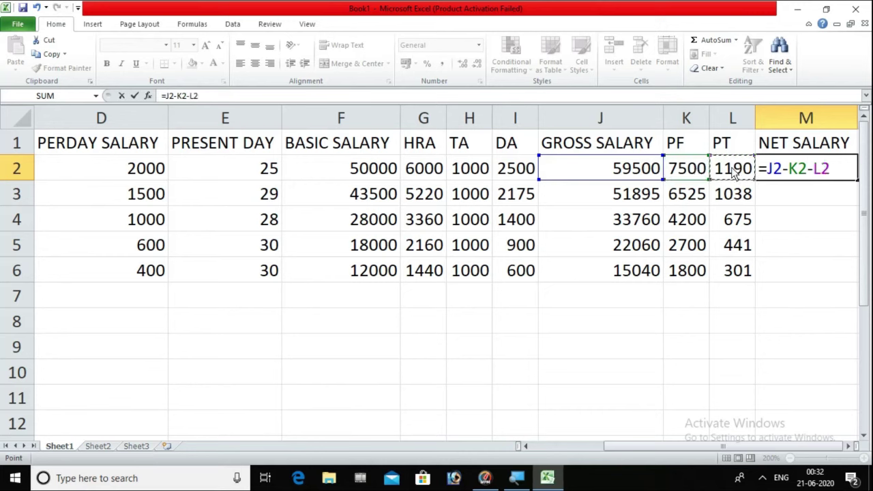
key("BackSpace")
key("BackSpace")
key("BackSpace")
key("BackSpace")
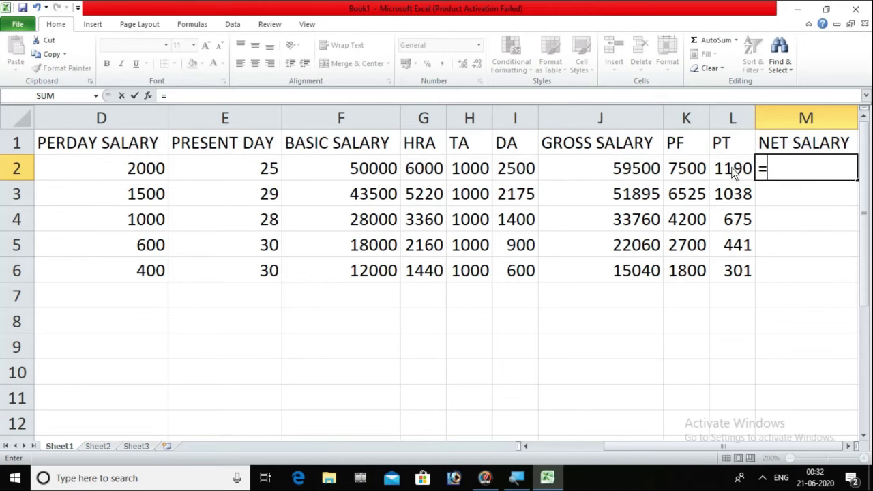
Rebuild =J2-K2-L2 in M2 and commit it, giving a net salary of 50810.
left_click(634, 169)
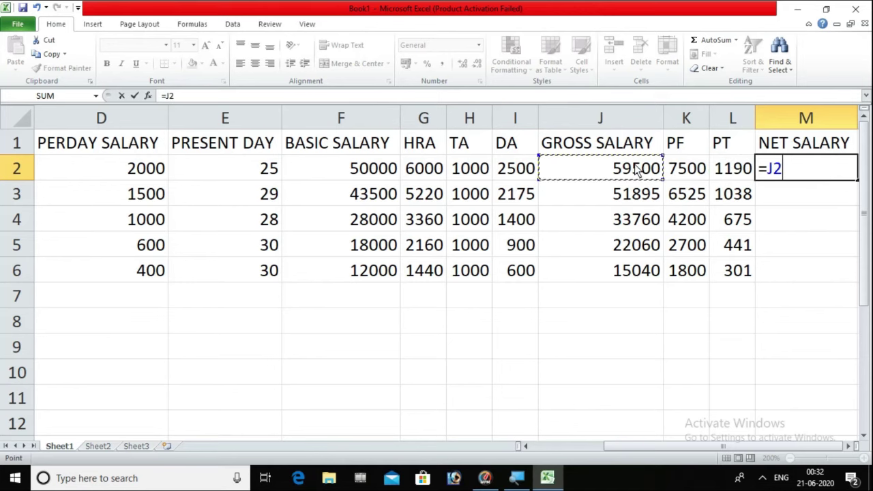
type("-")
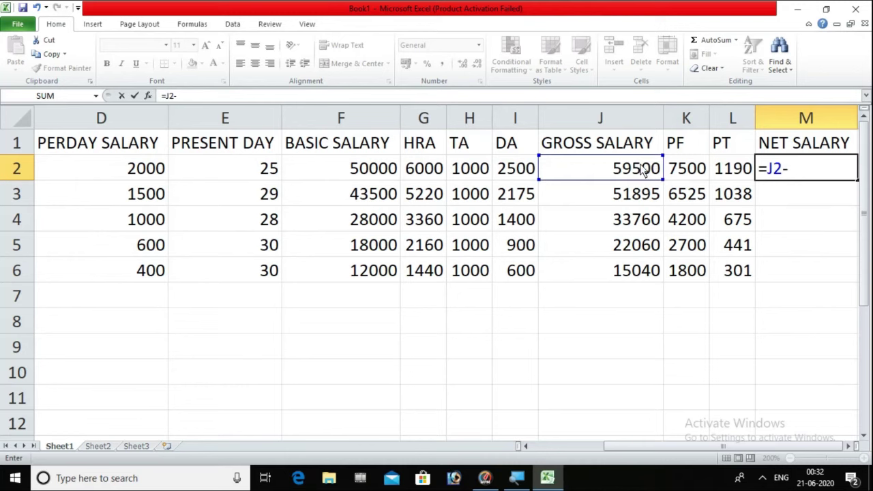
left_click(686, 170)
type("-")
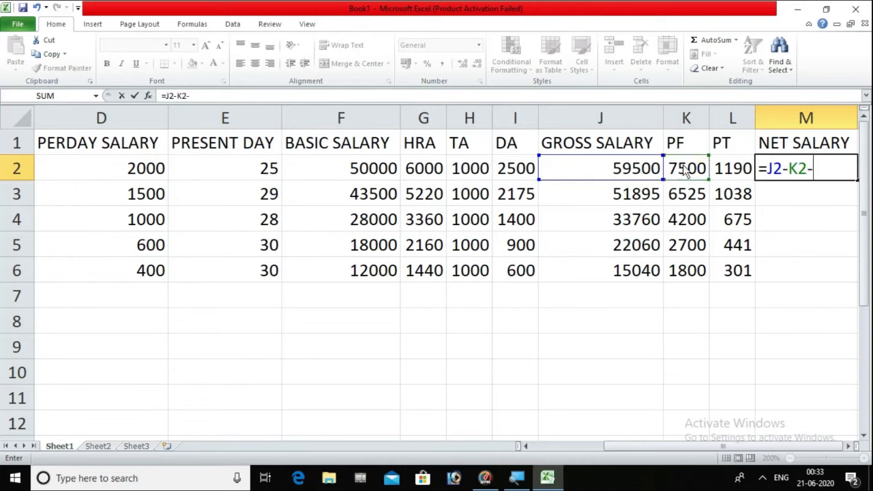
left_click(733, 170)
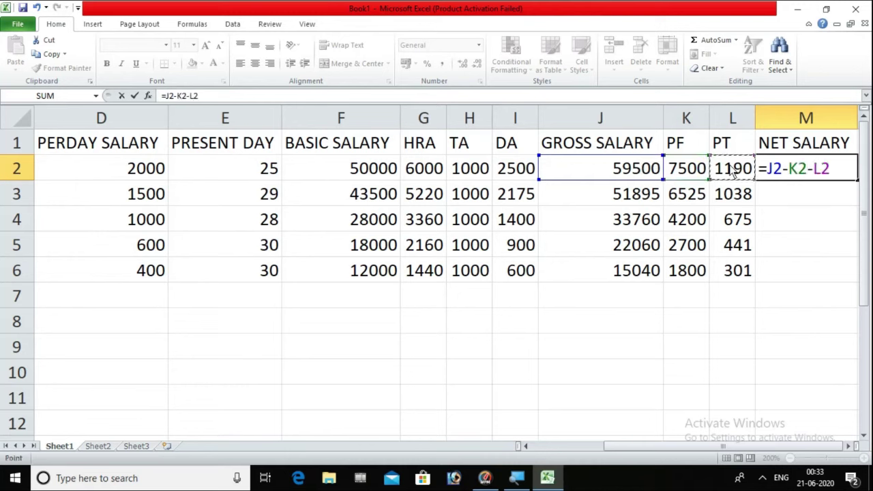
key("Return")
left_click(813, 174)
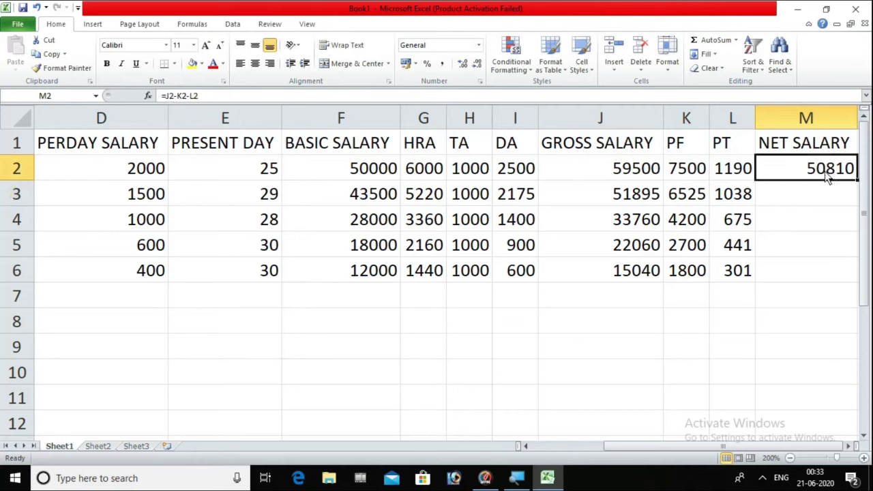
Fill =J2-K2-L2 down to M6 and zoom out until the SR NO column shows.
double_click(857, 182)
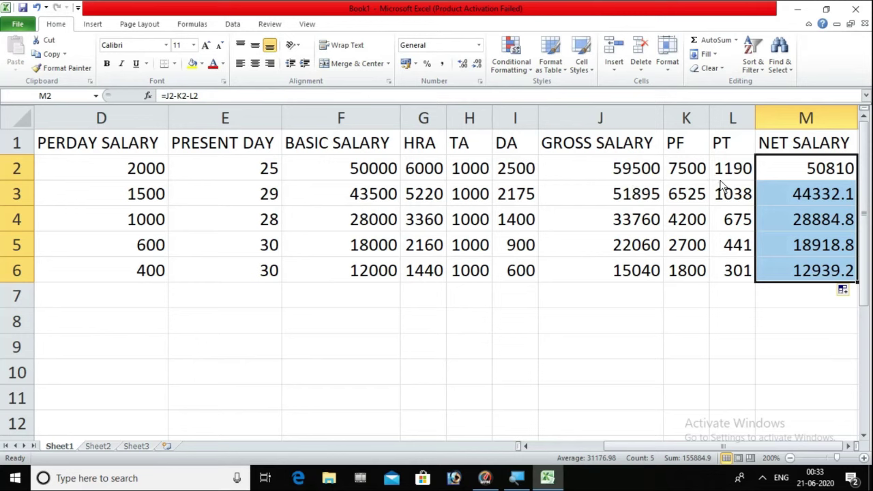
left_click(810, 180)
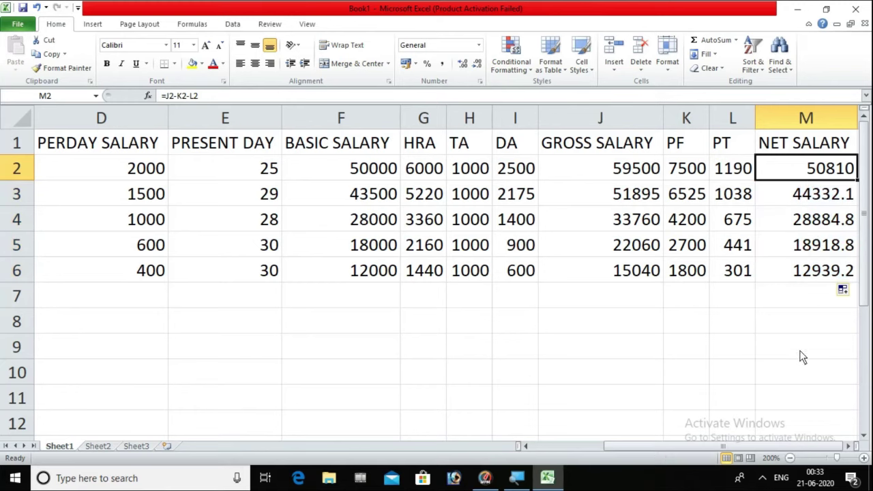
double_click(790, 458)
left_click(790, 458)
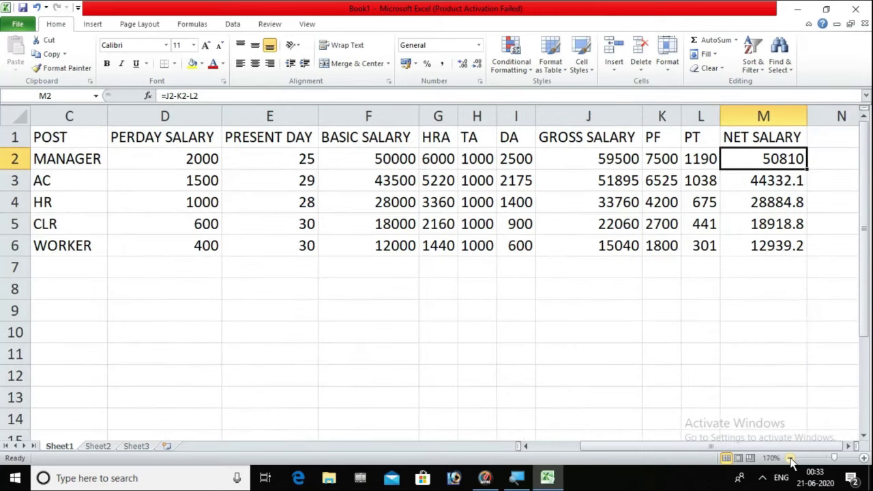
left_click(790, 458)
left_click(789, 459)
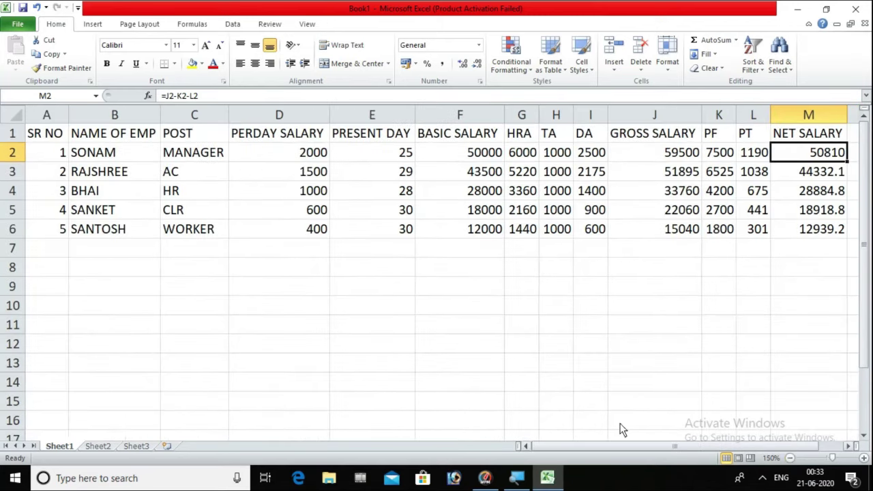
Select the whole table A1:M6 with Ctrl+A and apply All Borders.
left_click(156, 142)
key("ctrl+Down")
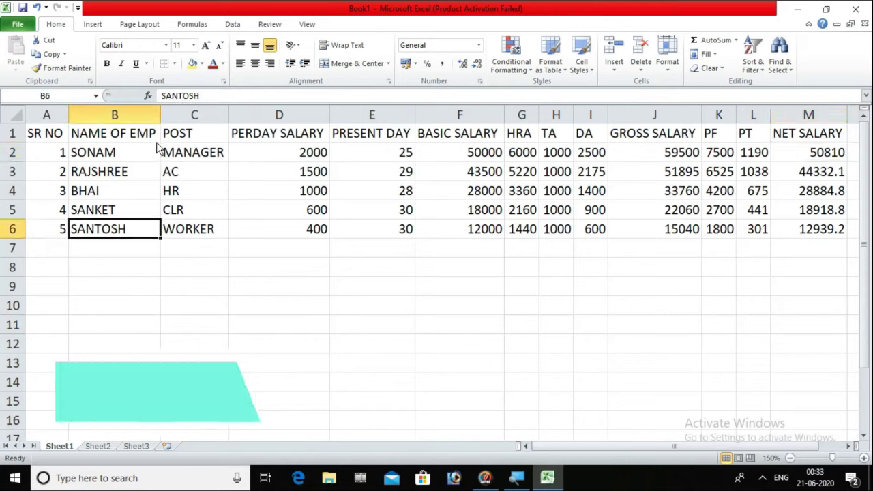
left_click(217, 286)
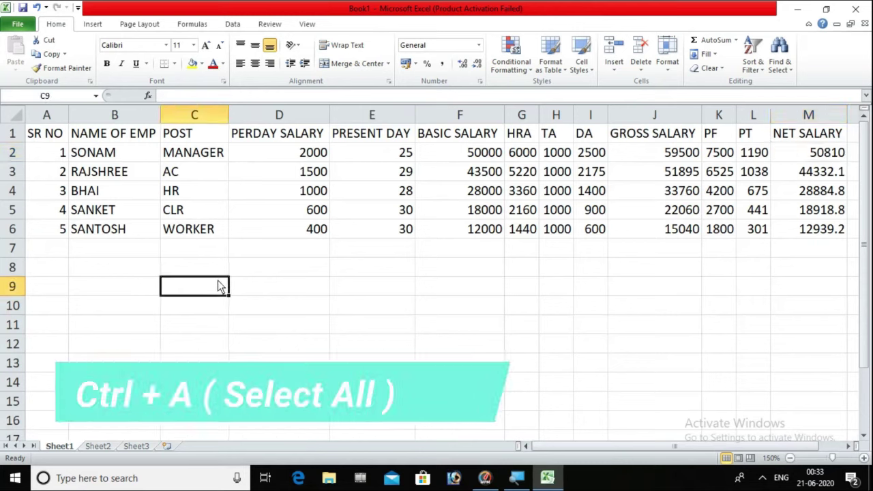
left_click(144, 180)
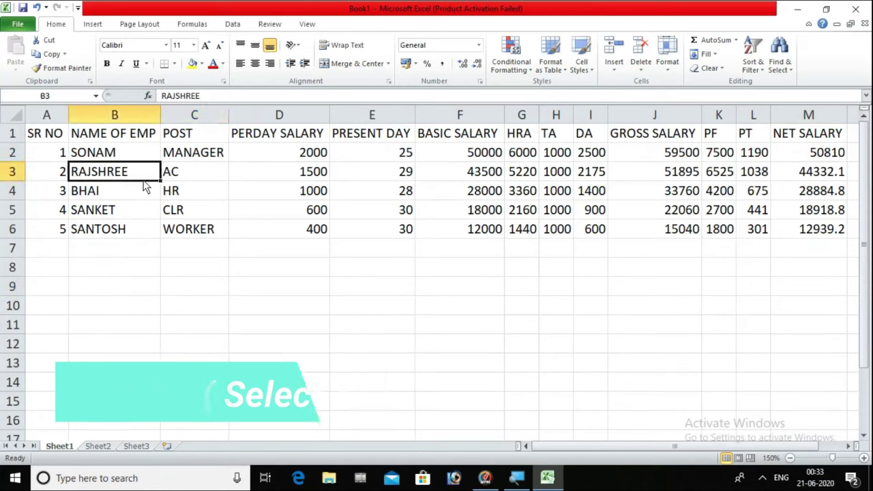
key("ctrl+a")
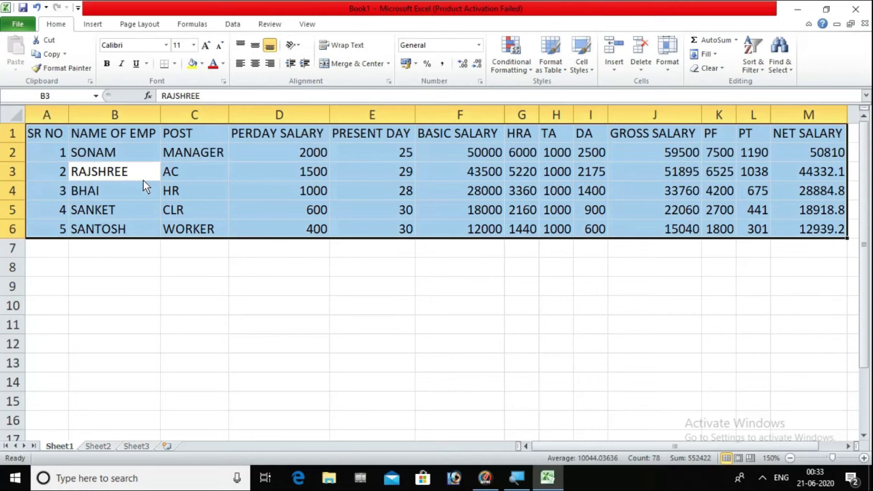
key("alt+h")
key("b")
key("a")
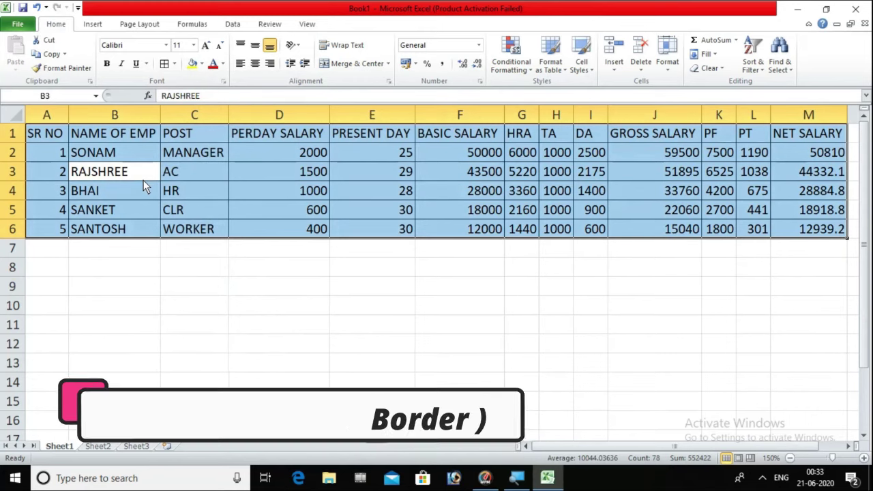
left_click(60, 141)
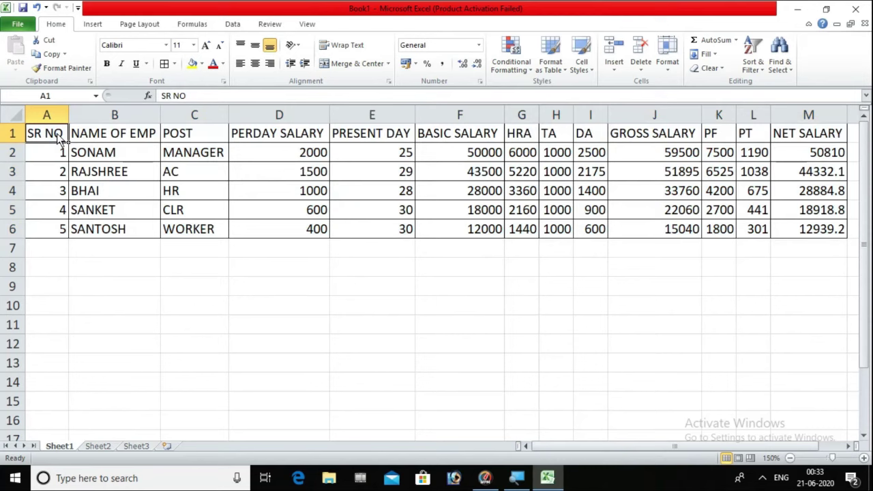
Insert a blank row above the header row.
key("alt+h")
key("i")
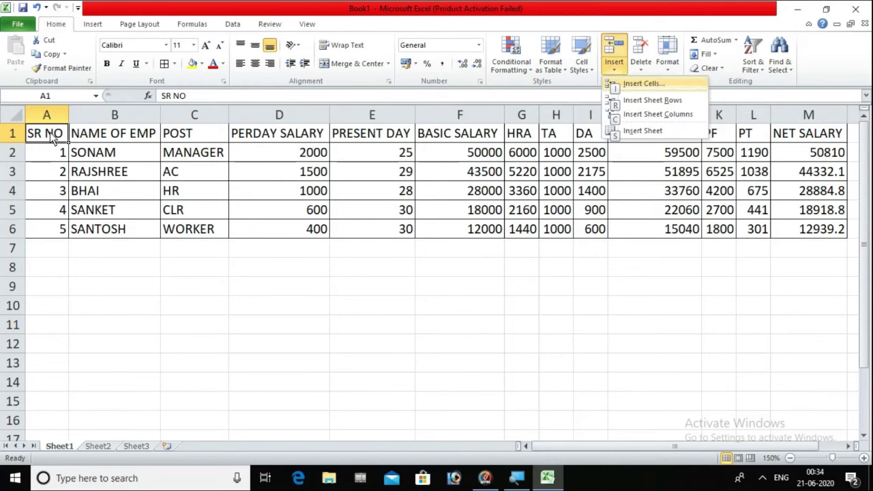
key("r")
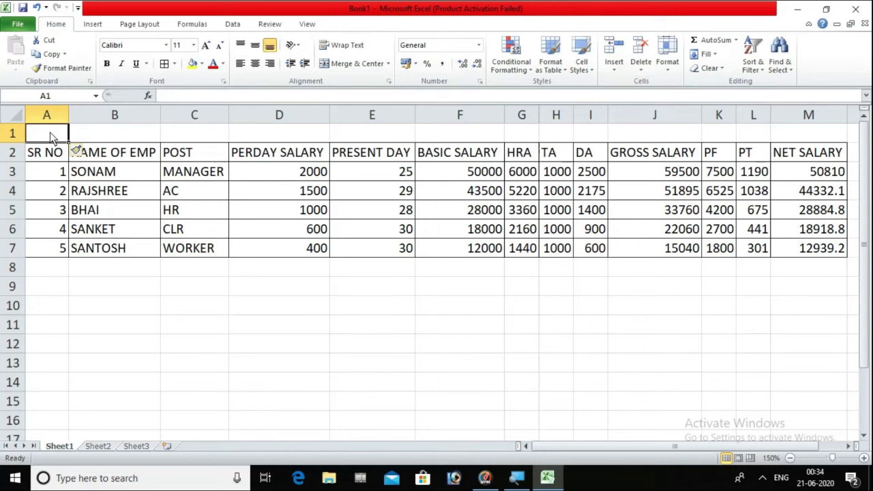
Merge and center the new row across A1:M1.
key("shift+Right")
key("shift+Right")
key("shift+Right")
key("shift+Right")
key("shift+Right")
key("shift+Right")
key("shift+Right")
key("shift+Right")
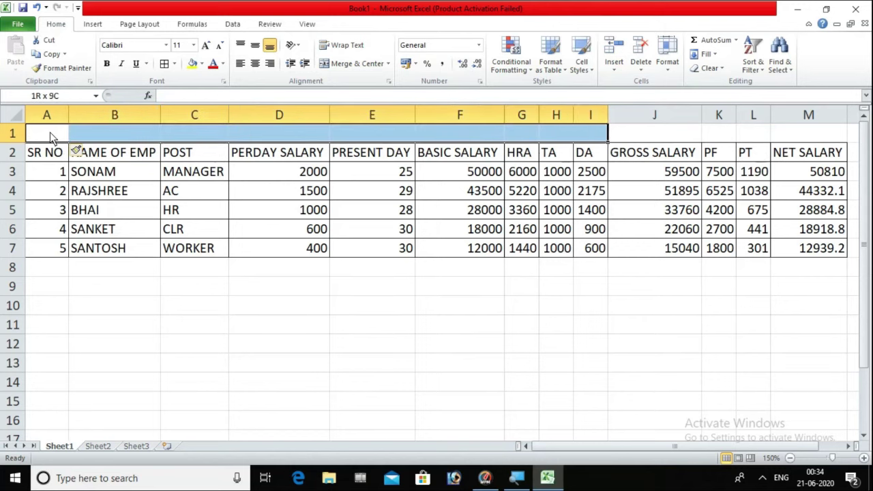
key("shift+Right")
key("shift+Right")
key("shift+Right")
key("shift+Right")
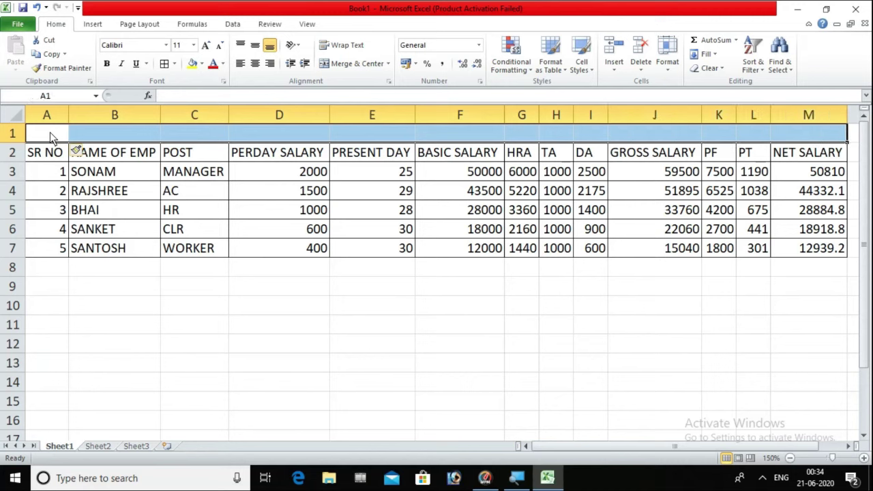
key("alt")
key("h")
key("m")
key("c")
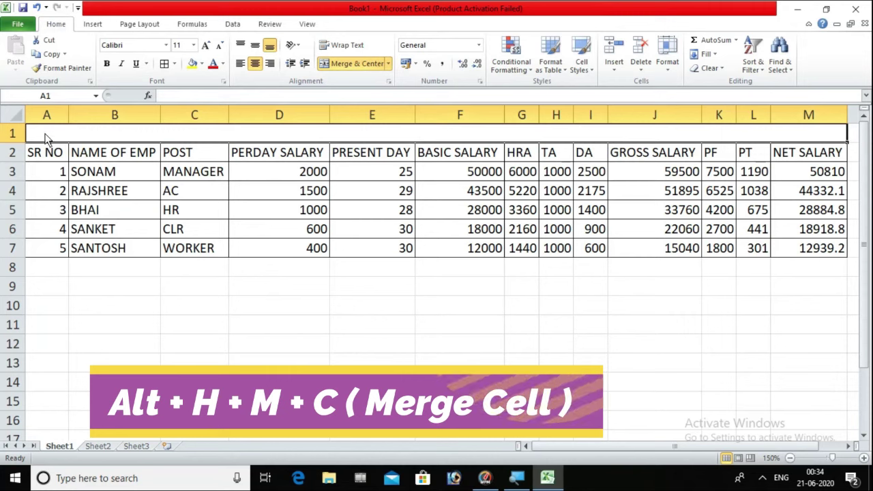
Type the title 'SALARY SHEET' into the merged cell.
type("SALARY")
key("BackSpace")
key("BackSpace")
key("BackSpace")
key("BackSpace")
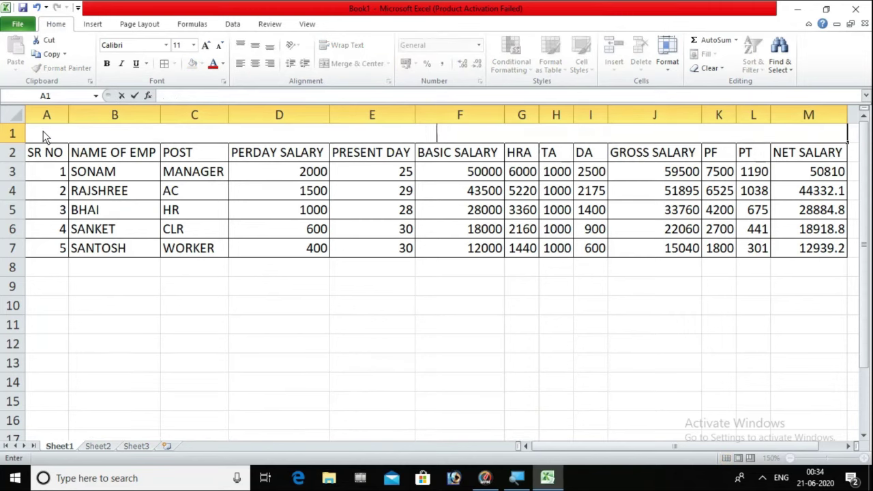
type("SLA")
key("BackSpace")
key("BackSpace")
type("SA")
key("BackSpace")
key("BackSpace")
key("BackSpace")
type("SALARY SHEET")
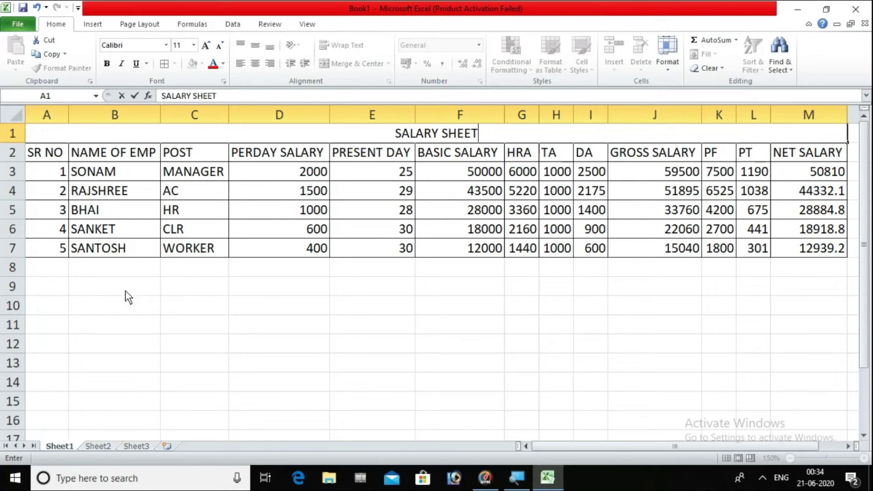
Commit the SALARY SHEET title and make it 22 pt bold.
left_click(254, 198)
left_click(373, 136)
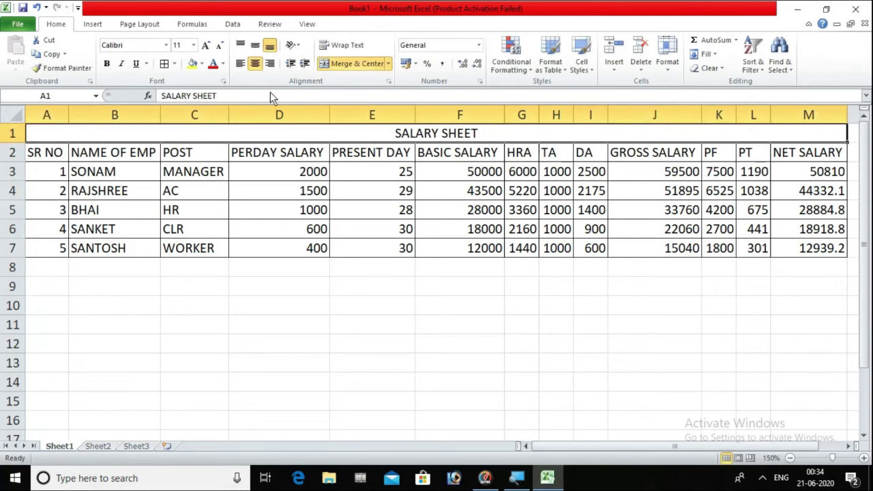
left_click(207, 50)
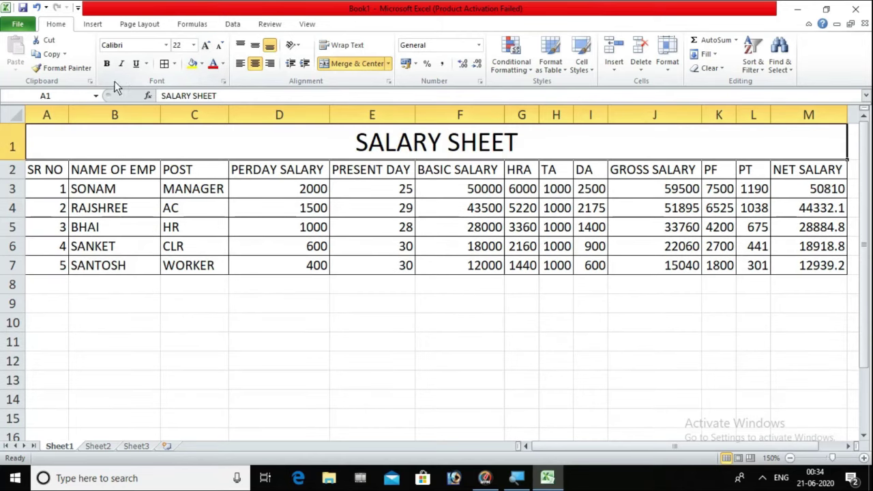
left_click(107, 63)
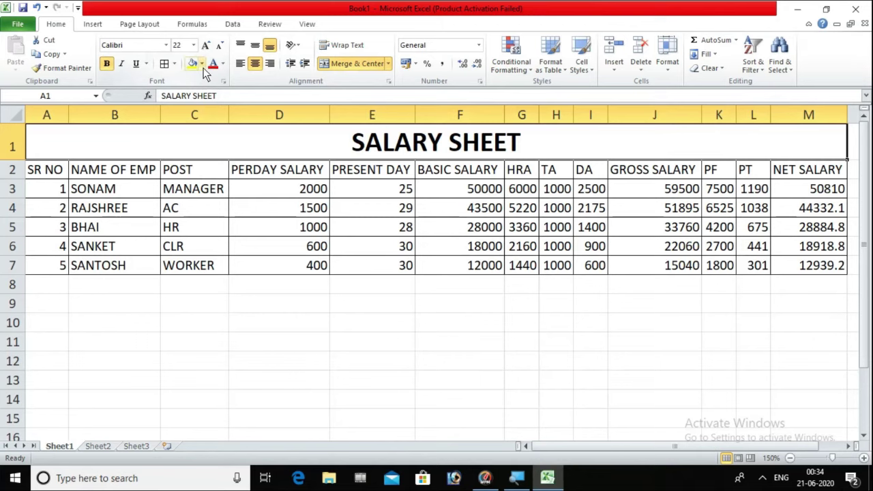
Give the title a dark navy fill with white text.
left_click(202, 65)
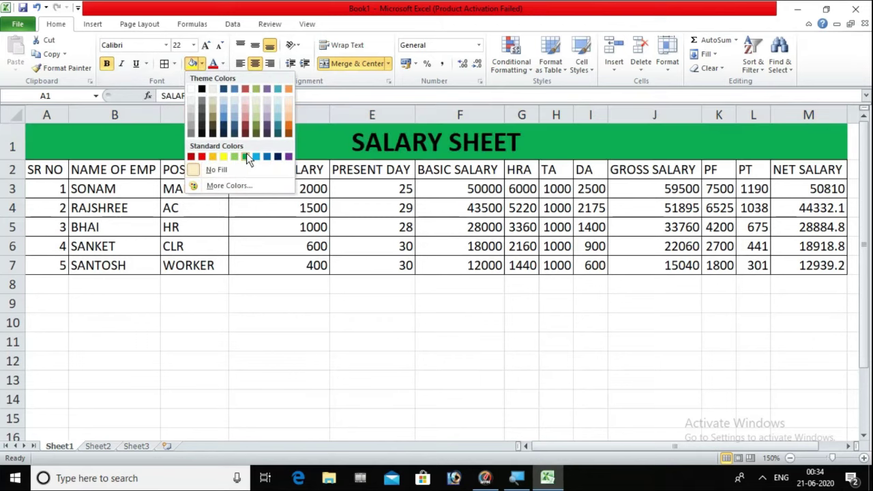
left_click(278, 157)
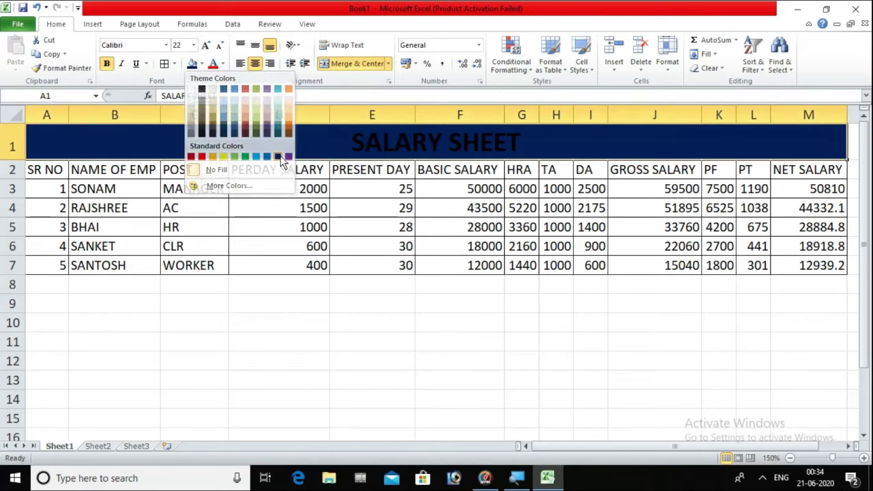
left_click(224, 63)
left_click(213, 104)
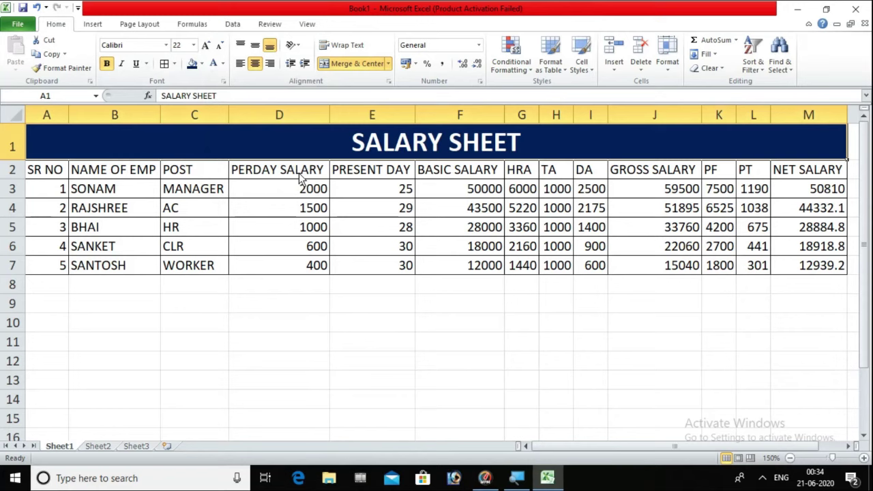
key("ctrl+a")
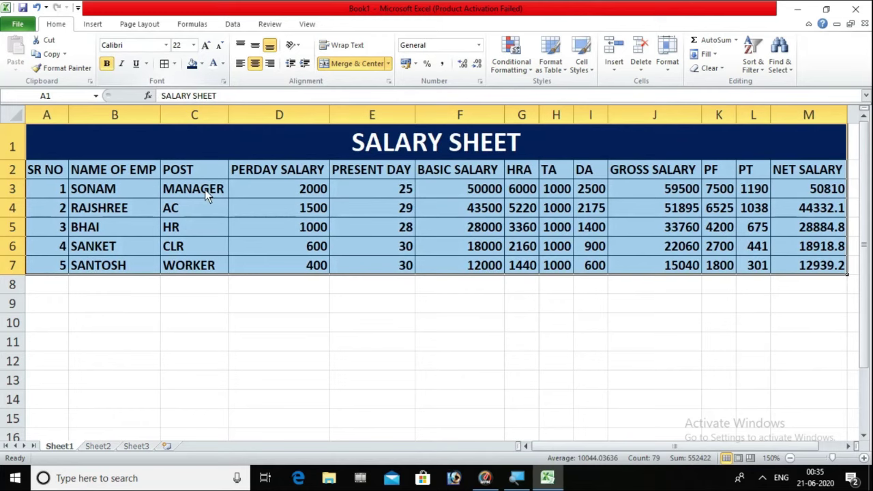
left_click(269, 293)
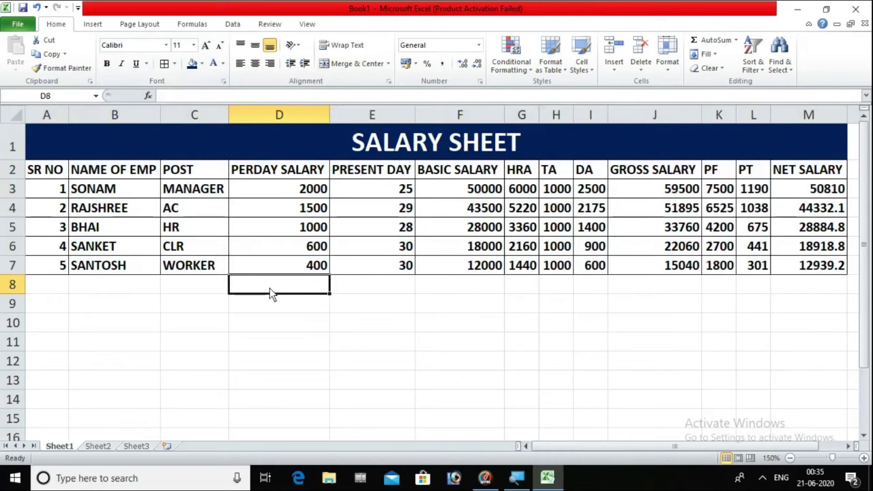
left_click(320, 331)
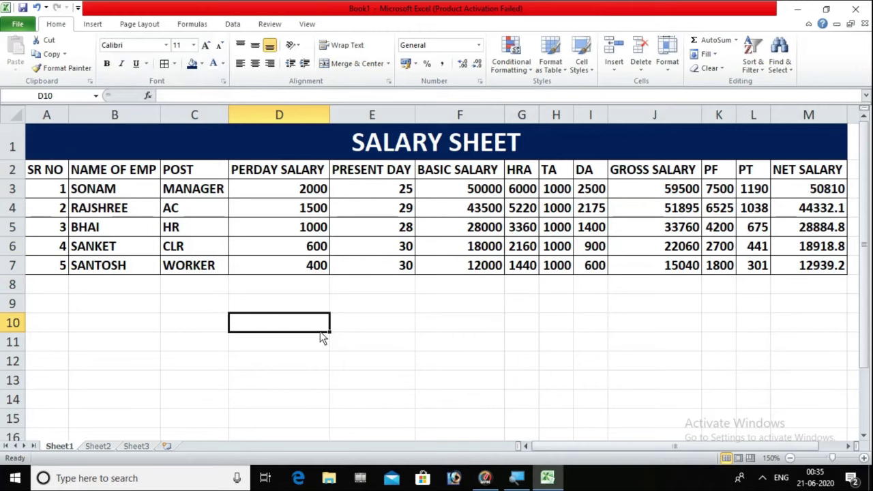
Save the workbook to the Desktop as 'SALARY SHEET'.
key("ctrl+s")
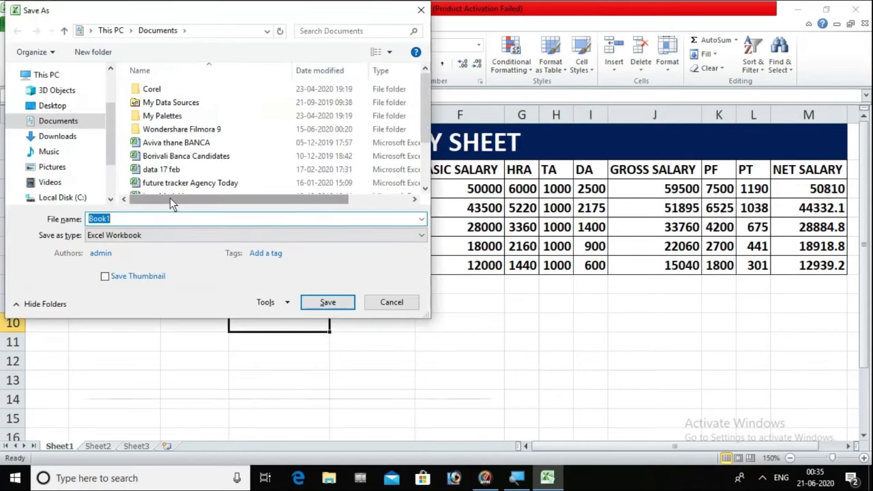
left_click(60, 107)
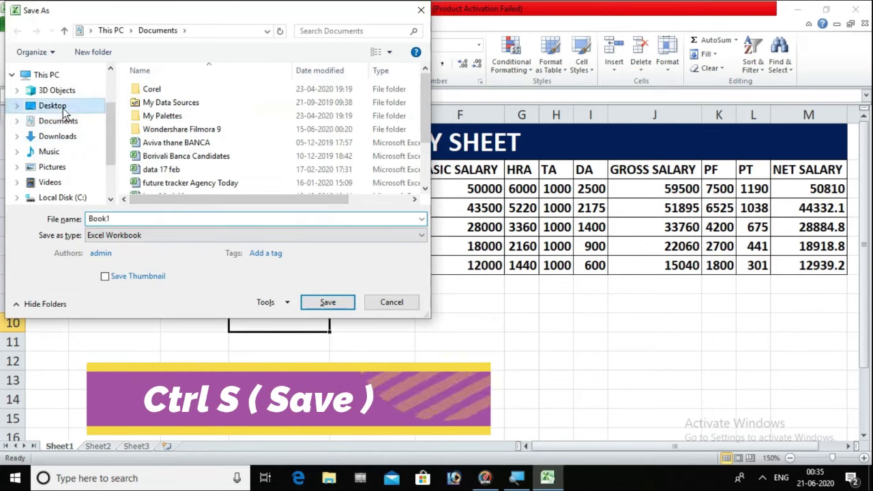
double_click(125, 221)
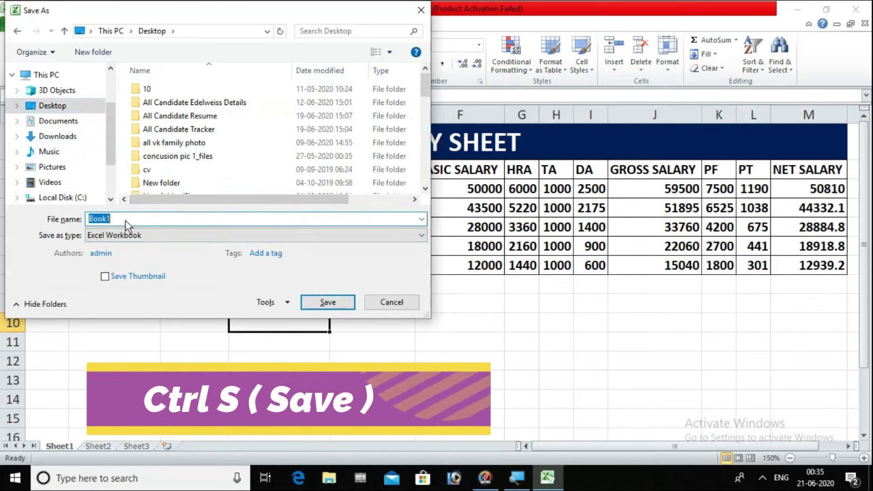
type("SALARY SHEET")
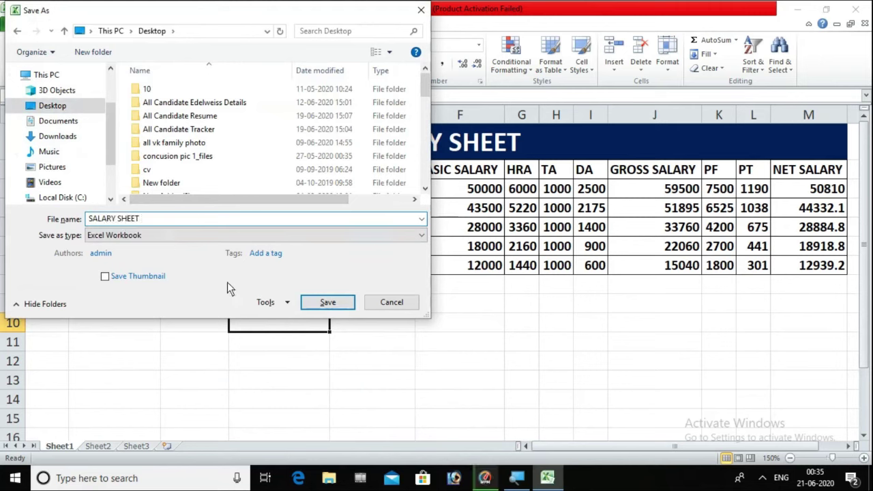
left_click(322, 303)
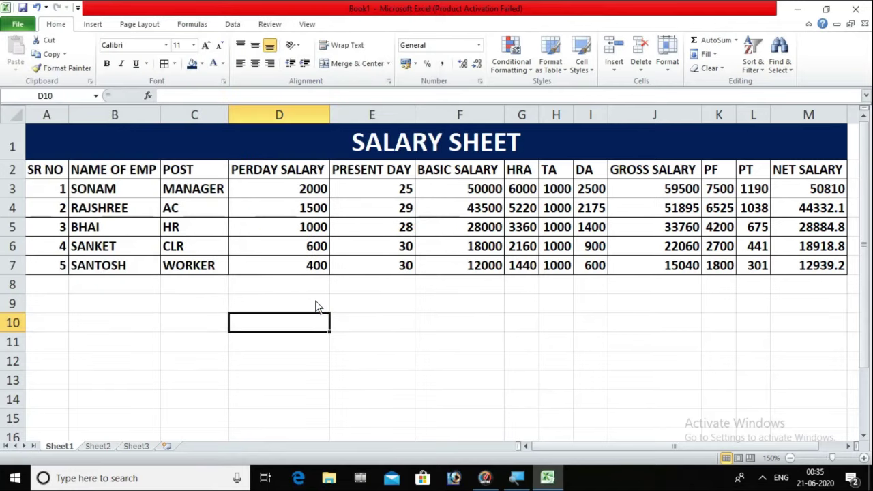
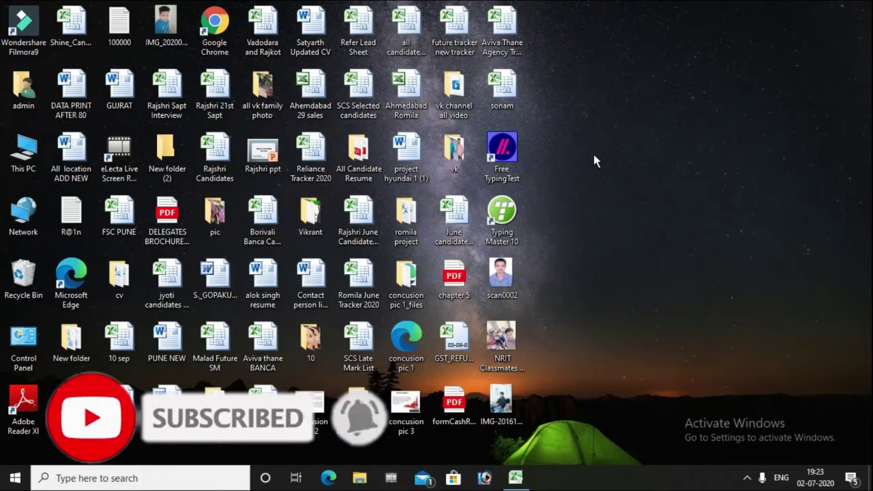
Launch Excel from the Run box with 'excel' to get a blank workbook.
key("super+r")
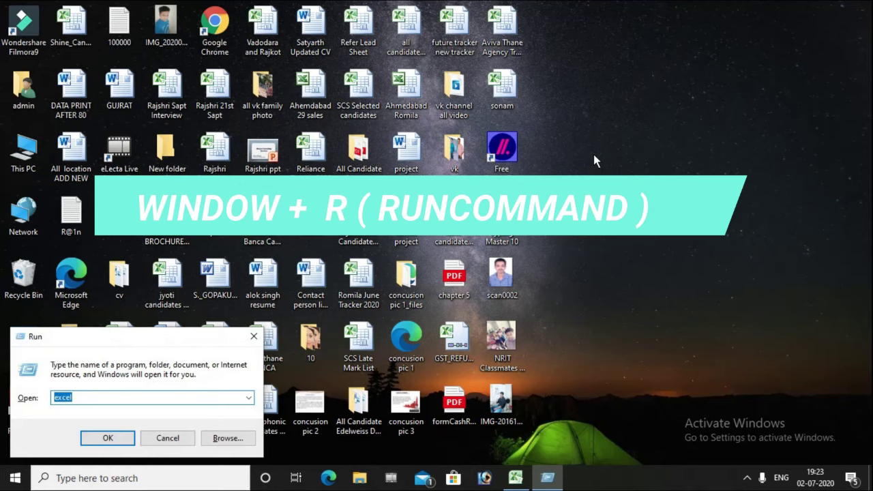
type("excel")
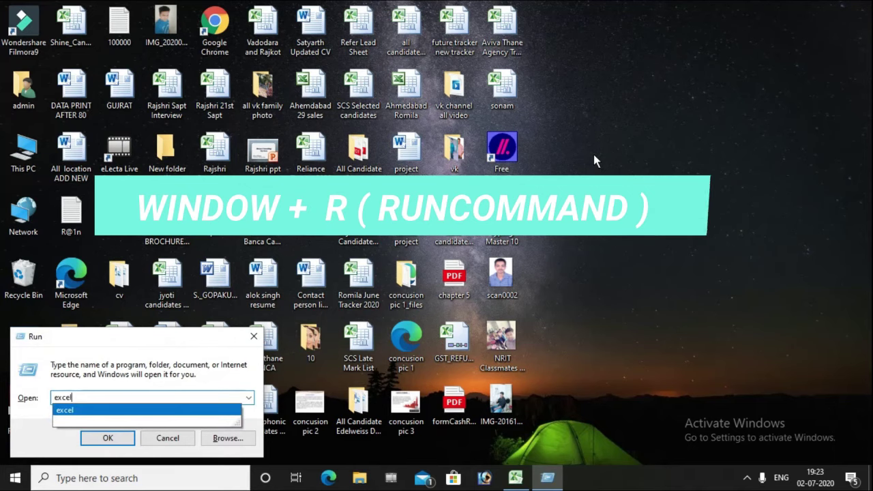
key("Return")
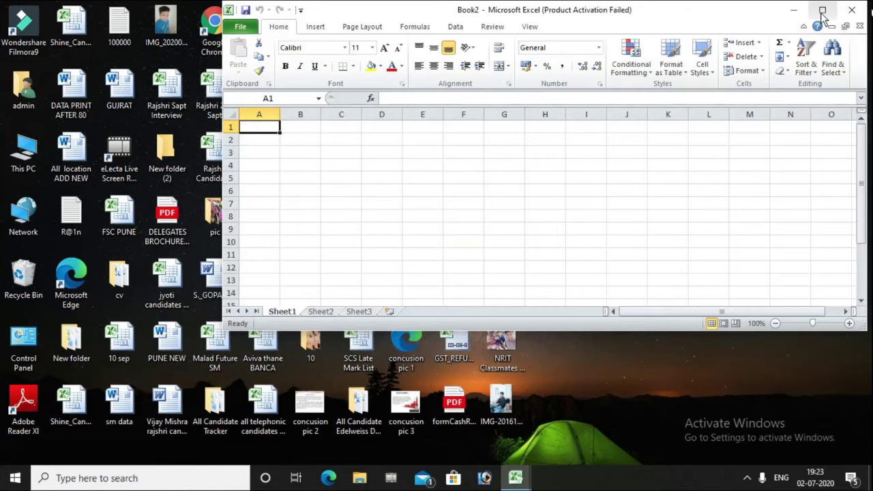
Enter headers SR NO and NAME OF CUSTOMER in A1:B1 and autofit column B.
left_click(822, 12)
scroll(358, 242, "up", 6, "ctrl")
scroll(359, 248, "up", 1, "ctrl")
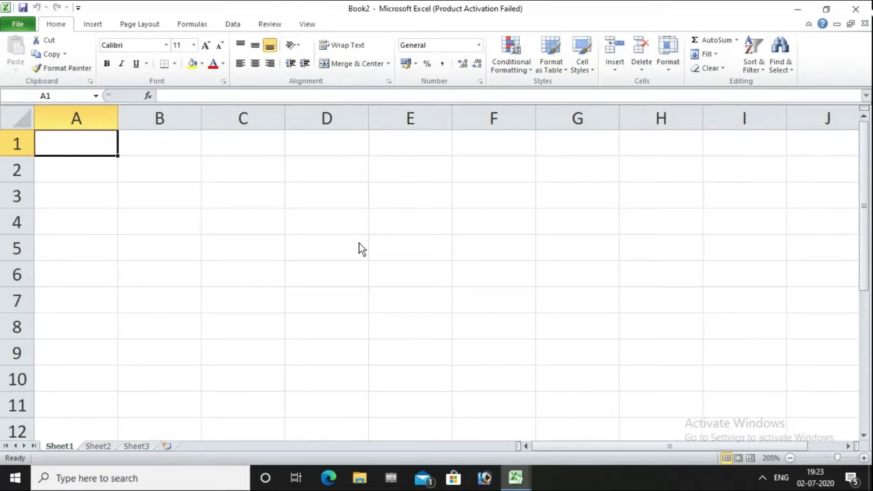
type("SR NO")
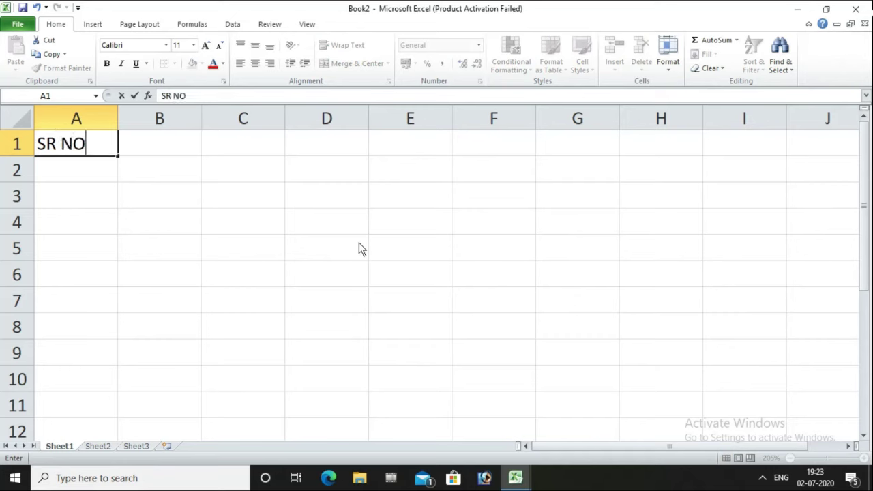
key("Tab")
type("NAM")
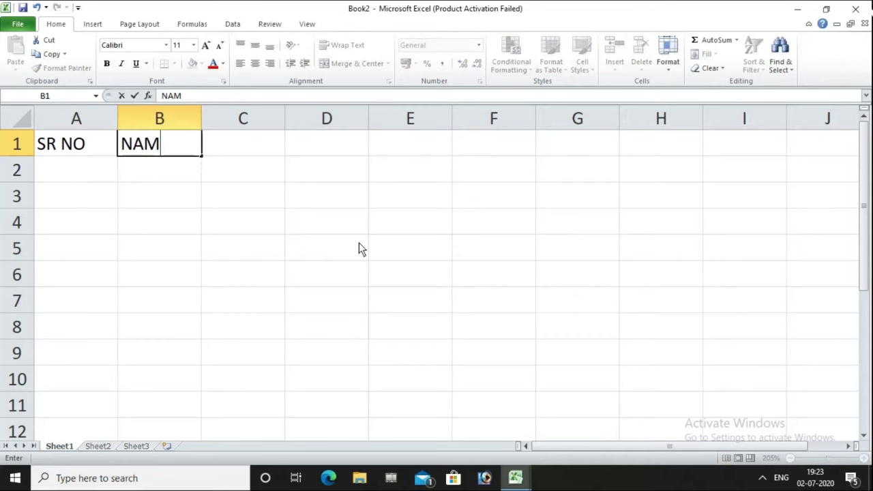
type("E OF CUSTOMER")
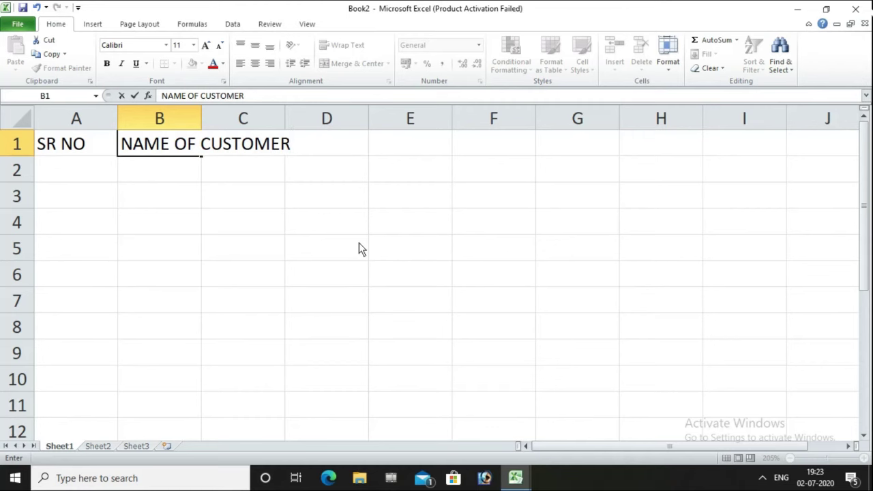
key("Return")
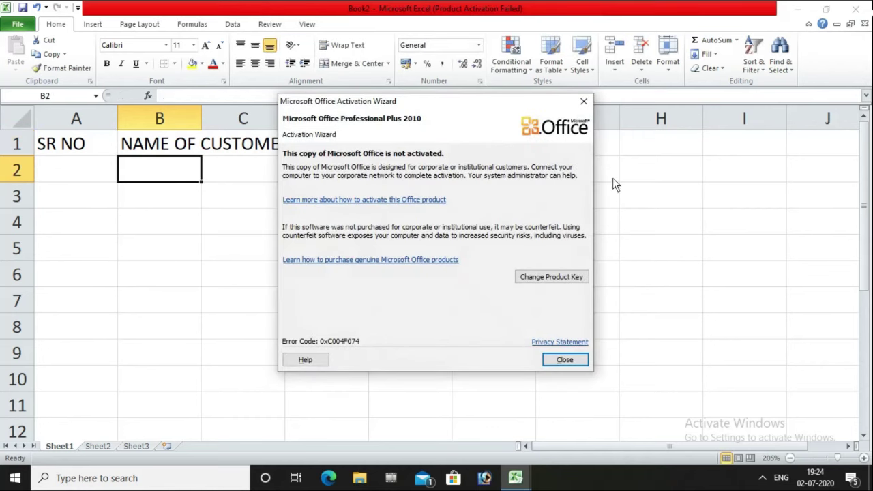
left_click(582, 102)
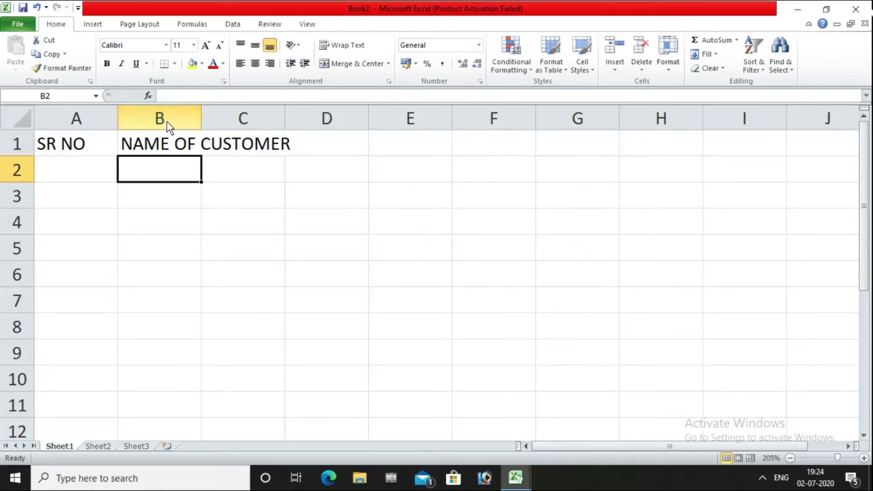
double_click(202, 120)
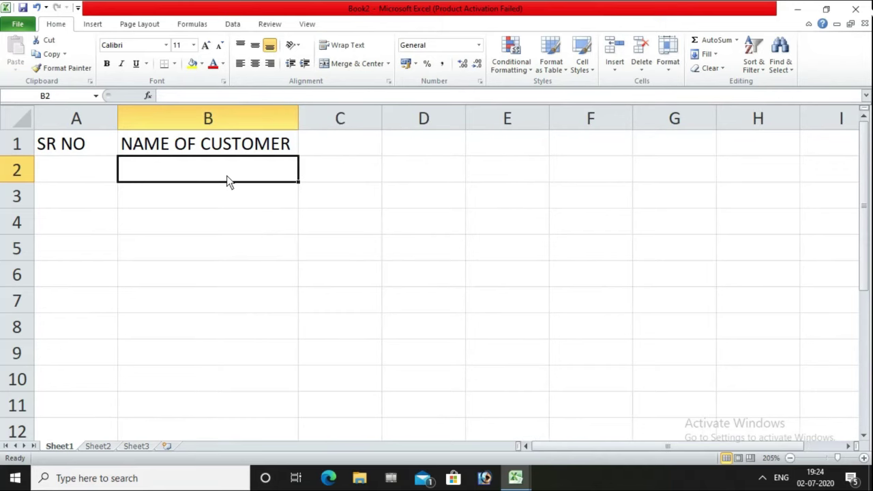
Add headers PRODUCT and QUANTITY in C1:D1, widening column D slightly.
left_click(339, 145)
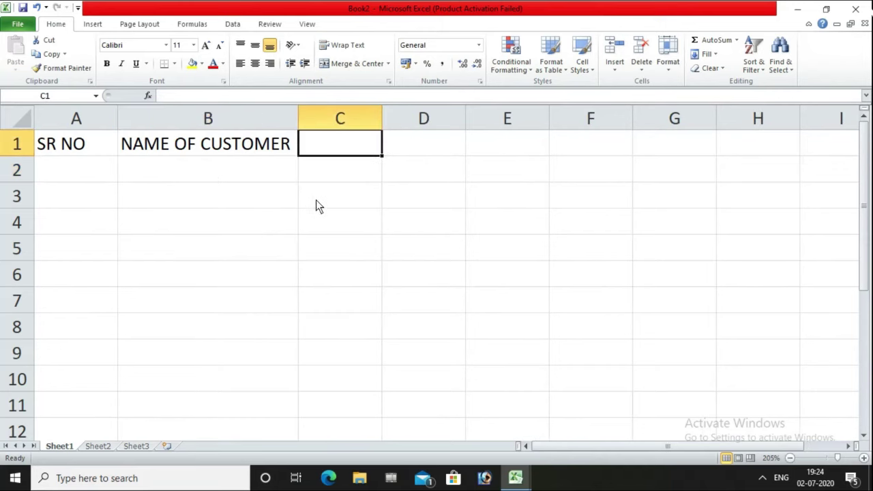
type("PRODUCT")
key("Tab")
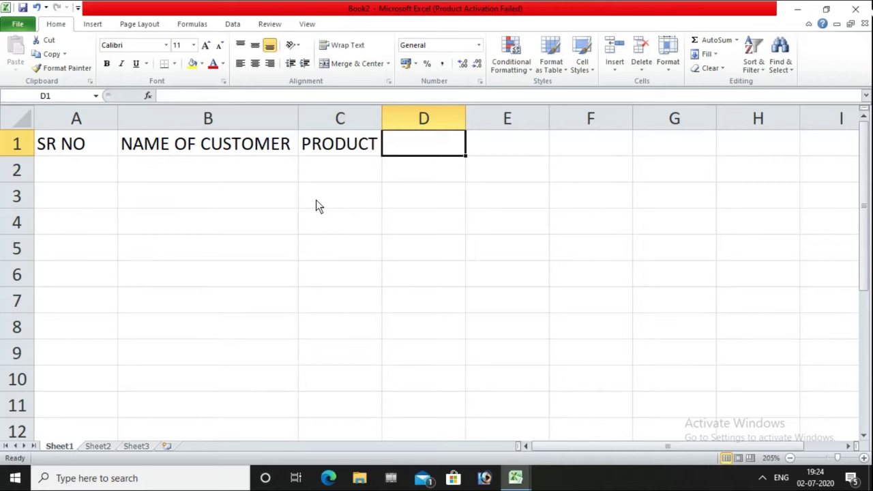
type("QUANTITY")
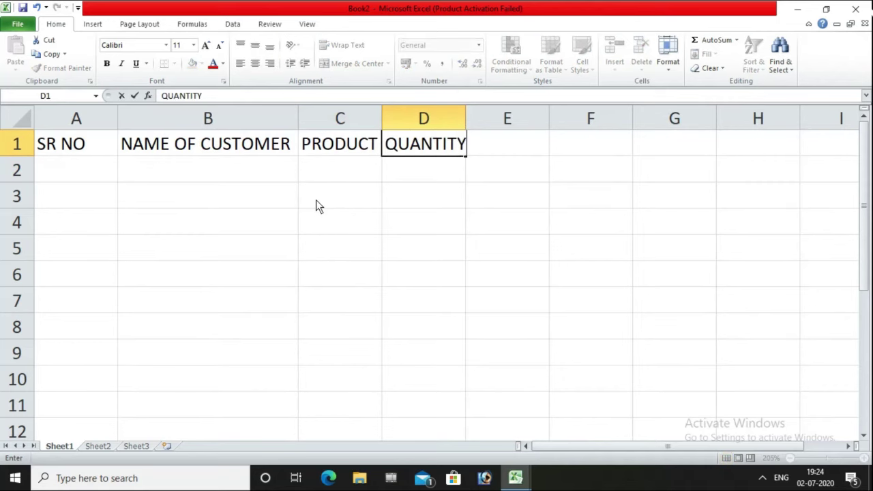
left_click(471, 228)
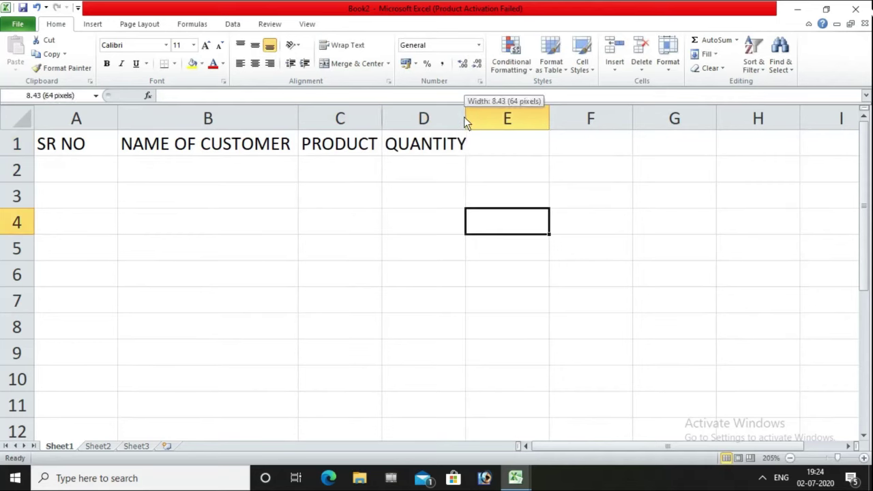
left_click_drag(465, 123, 474, 123)
left_click(86, 170)
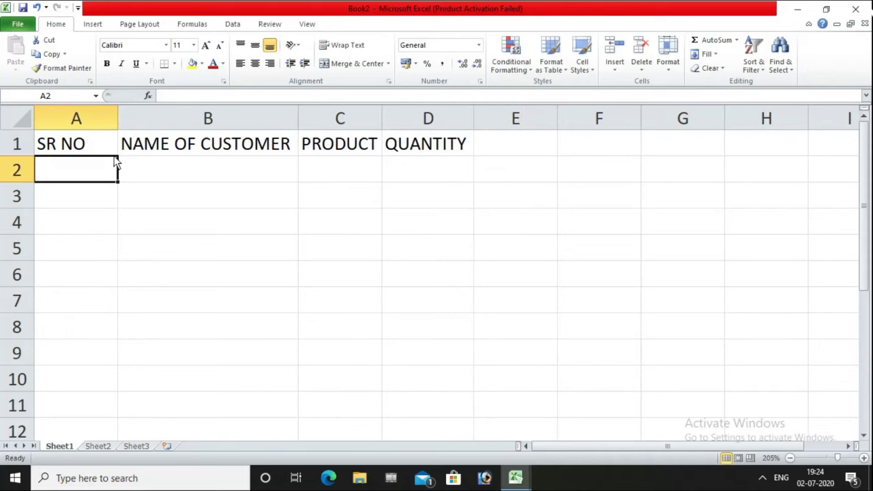
Autofit column A and number A2:A6 from 1 to 5.
double_click(118, 118)
left_click(139, 216)
left_click(79, 170)
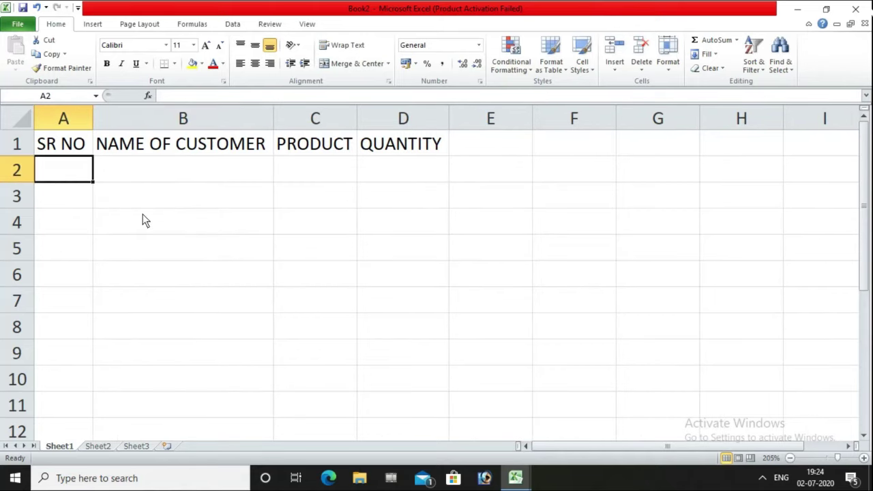
type("1")
key("Return")
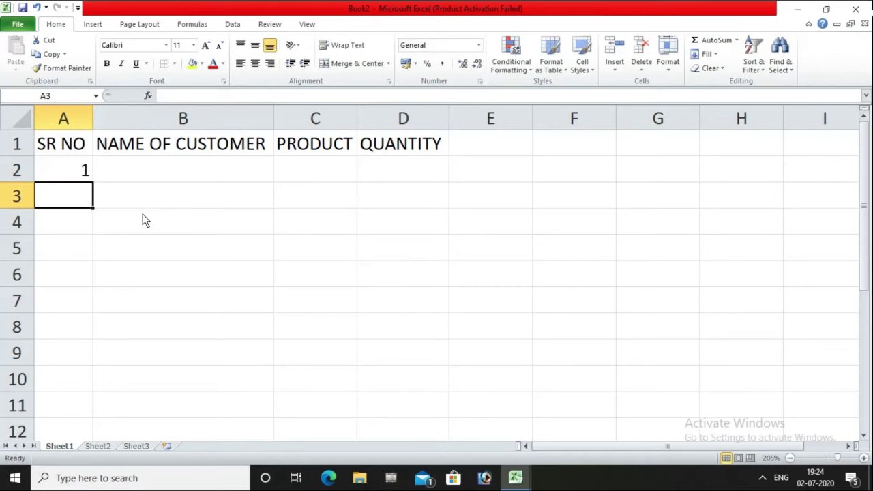
type("2")
key("Return")
type("3")
key("Return")
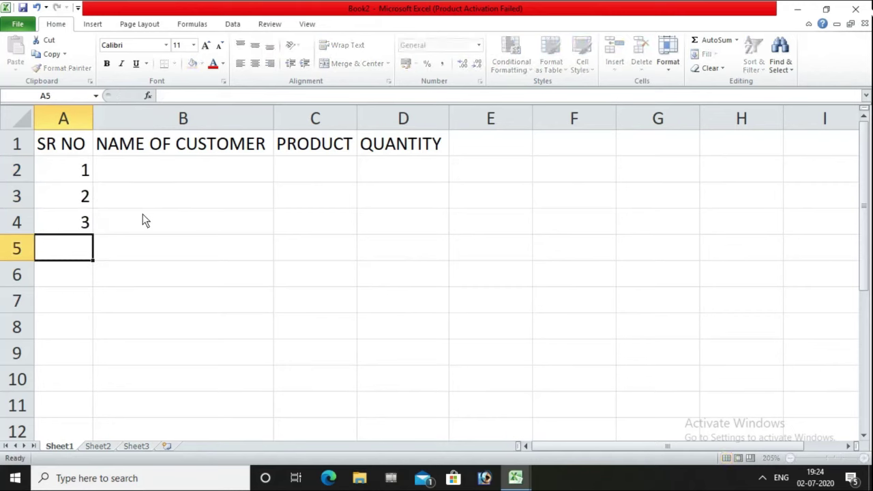
key("Return")
type("5")
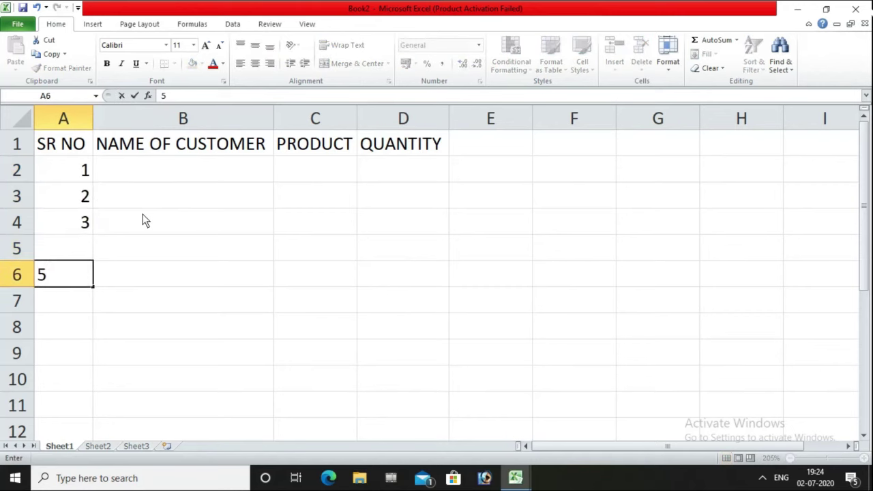
key("Up")
type("4")
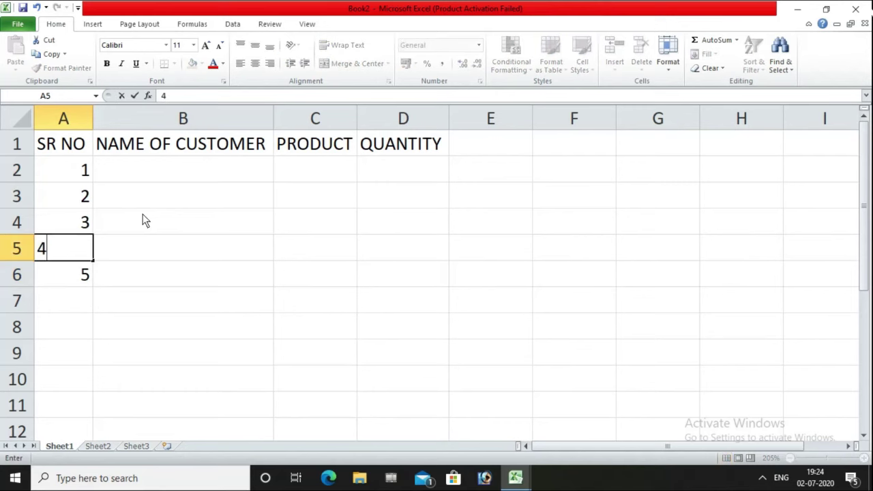
key("Return")
key("Return")
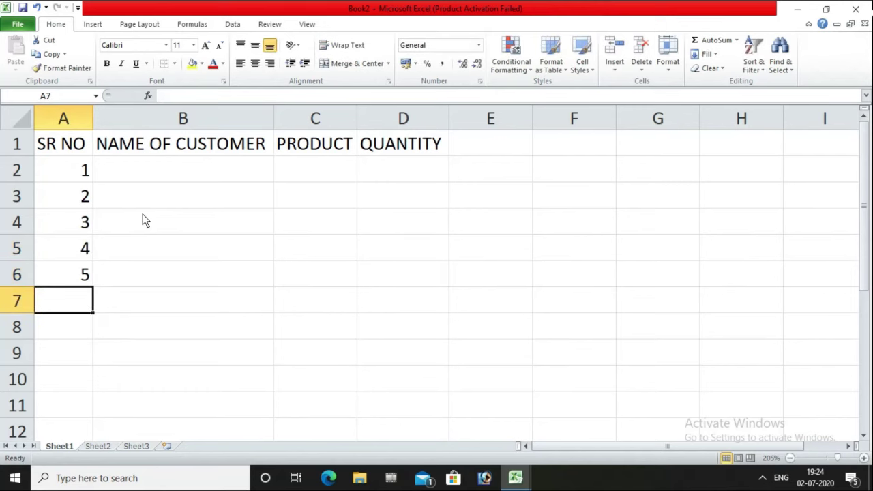
Select cells B2, A1, B3, B2 and B4 in the table.
left_click(174, 173)
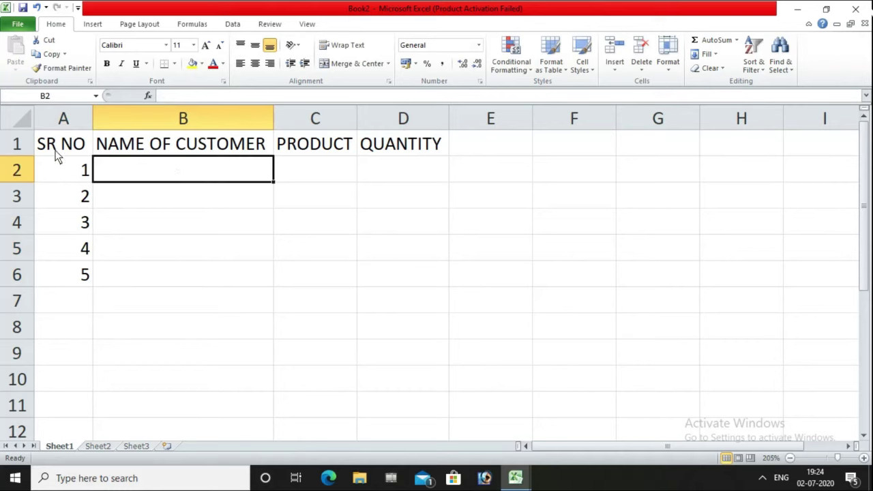
left_click(80, 145)
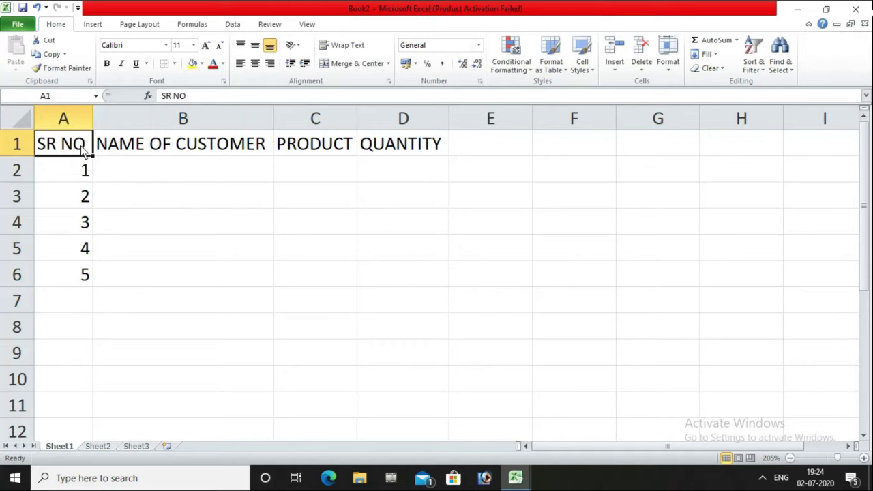
left_click(129, 195)
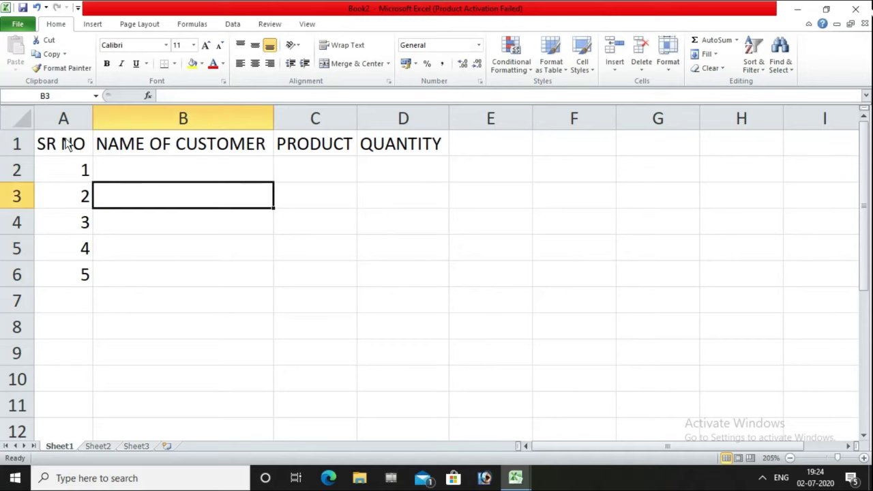
left_click(111, 169)
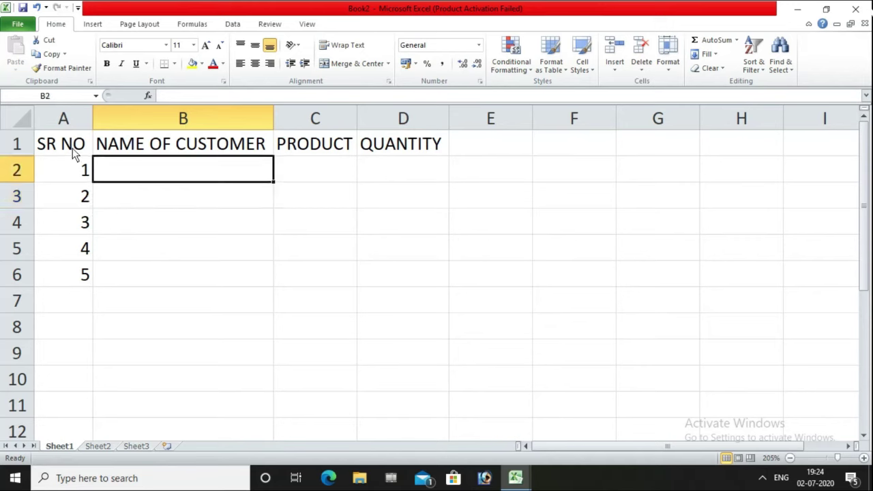
left_click(137, 218)
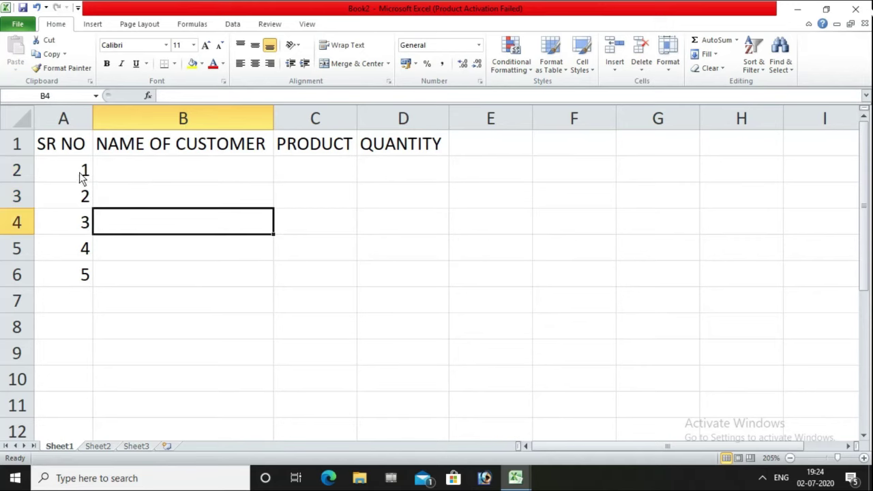
Try inserting a column before SR NO, then undo and remove it again.
left_click(66, 118)
right_click(67, 118)
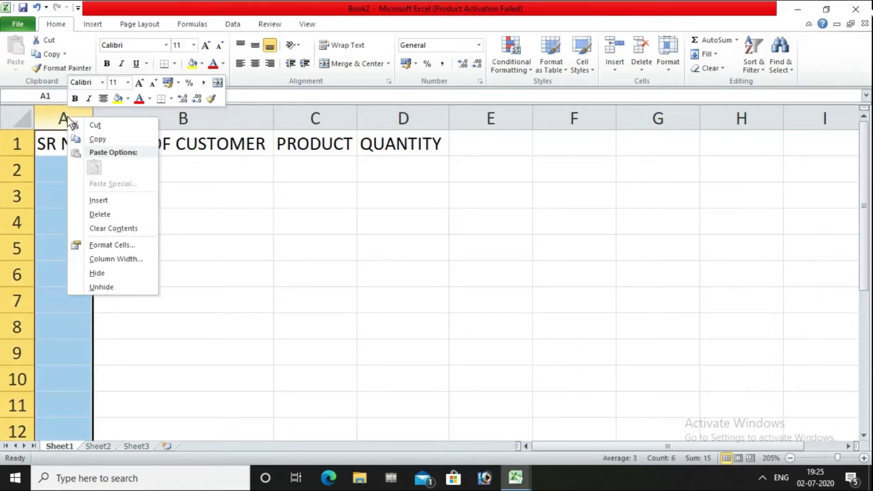
left_click(107, 199)
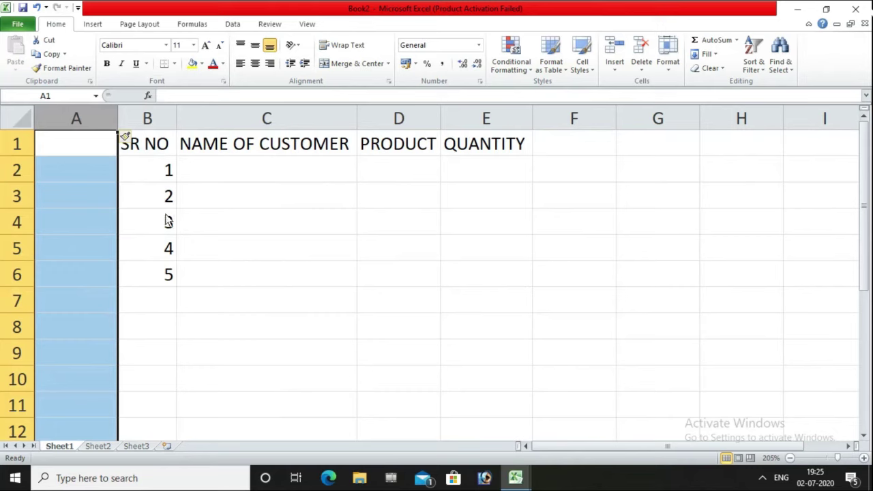
left_click(215, 199)
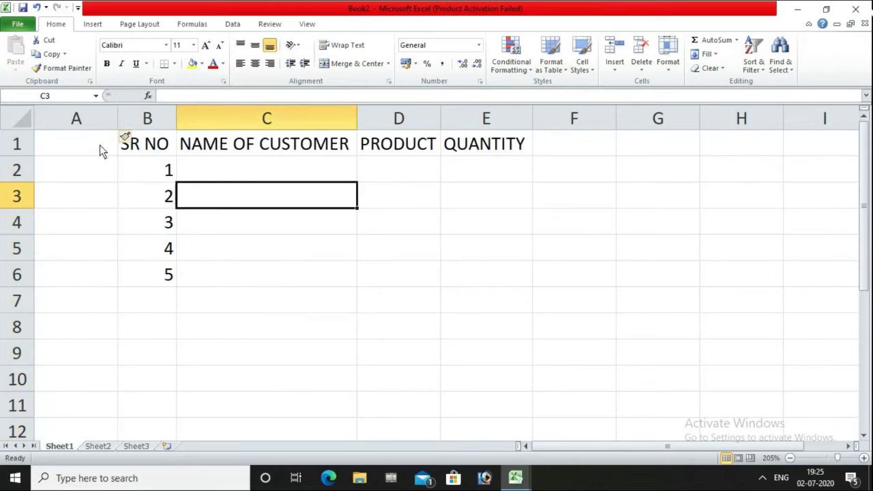
key("ctrl+z")
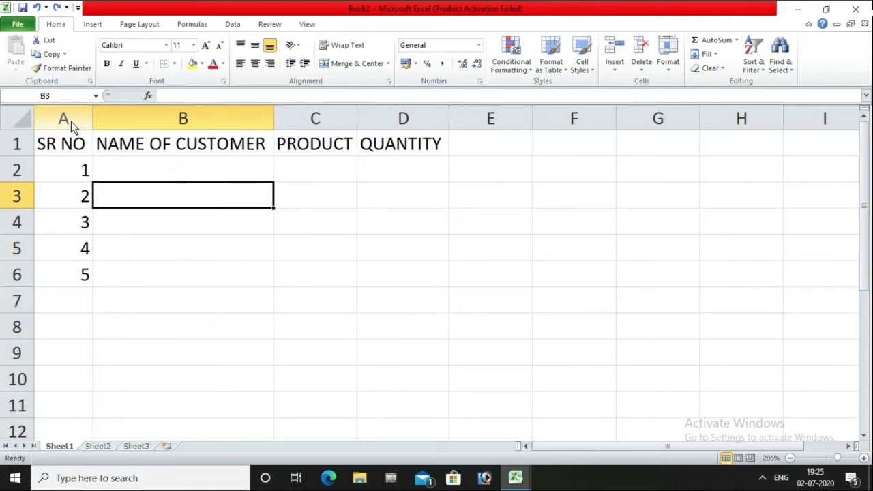
left_click(68, 121)
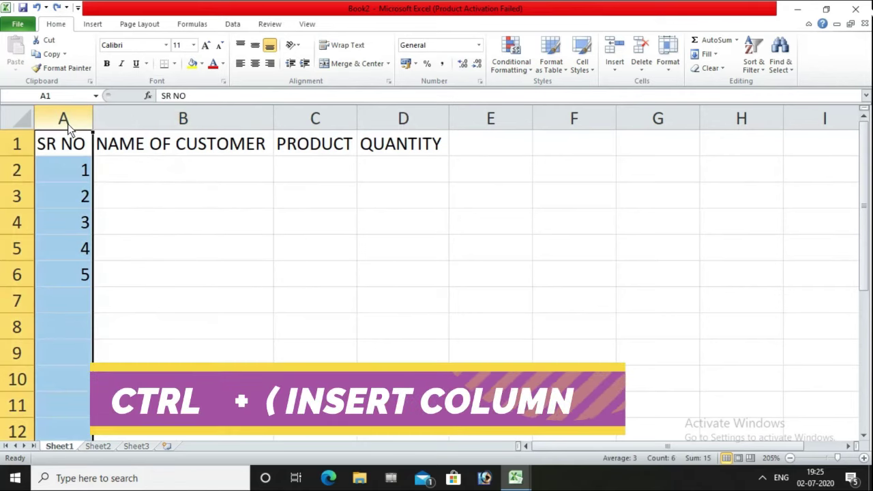
key("ctrl+plus")
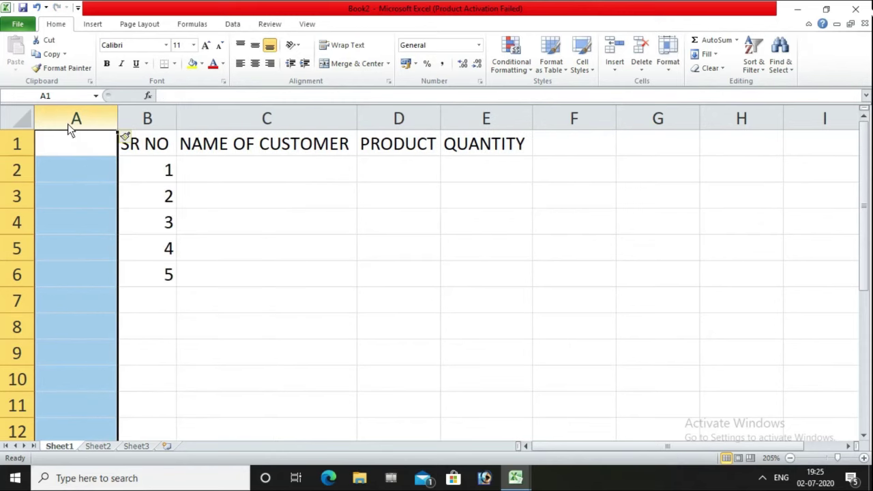
key("ctrl+minus")
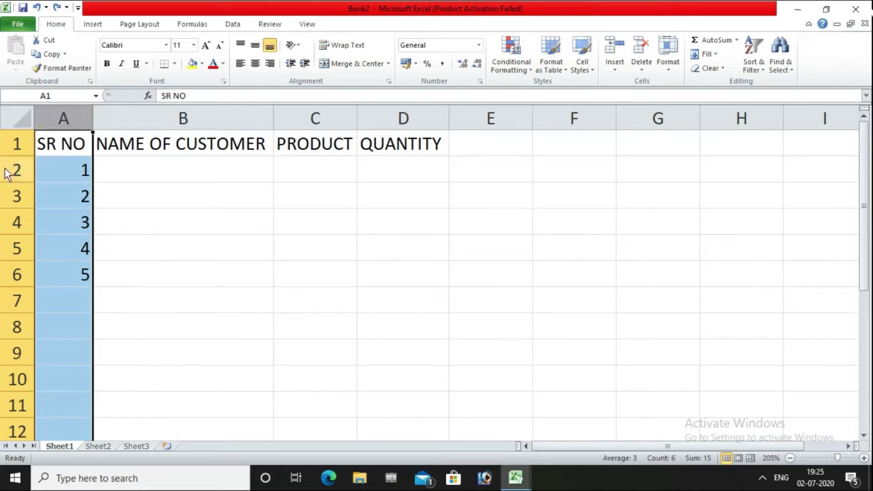
left_click(234, 179)
Insert a blank sheet column before SR NO with Alt+H, I, C.
left_click(65, 150)
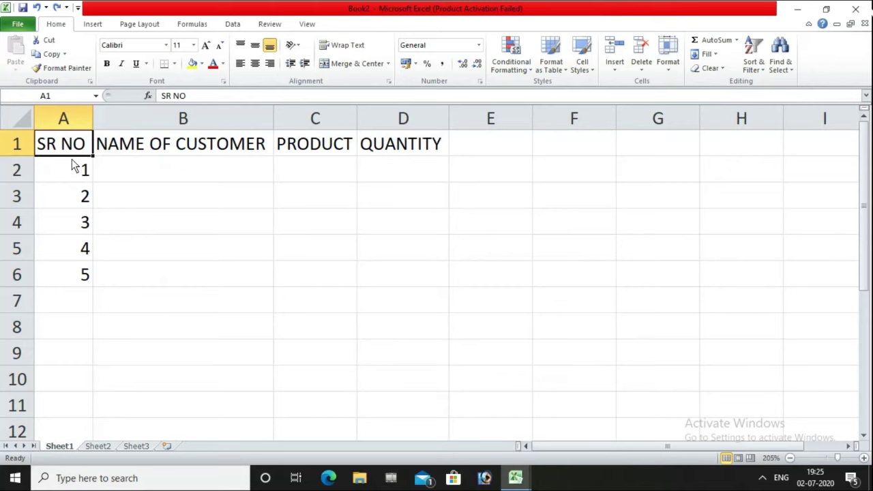
key("alt+h")
key("i")
key("c")
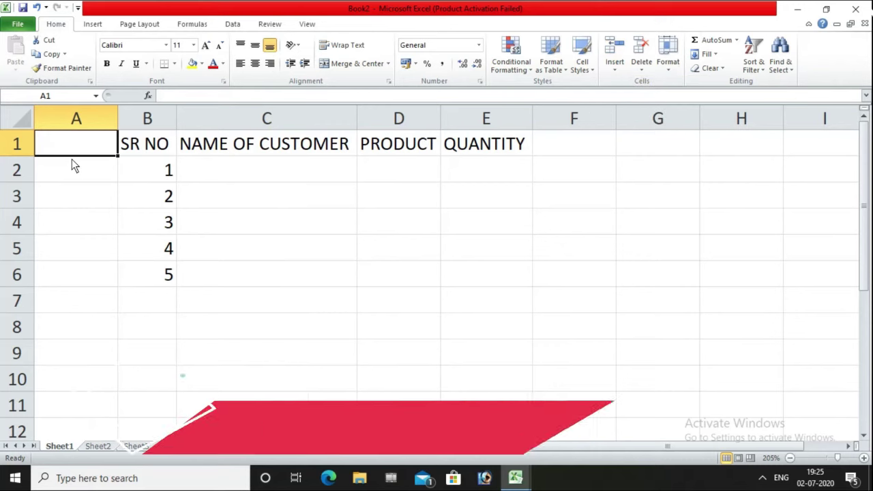
Head column A as DATE and fill 01-05-2019 down A2:A6.
left_click(78, 175)
left_click(69, 143)
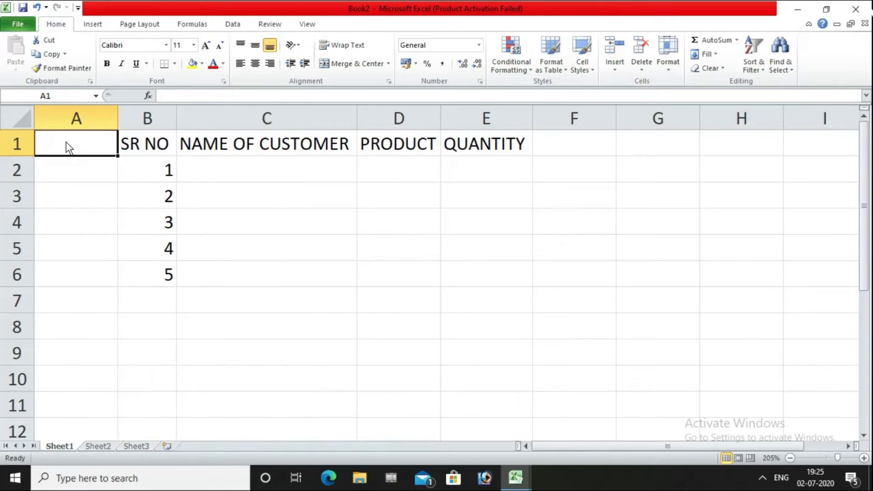
type("DATE")
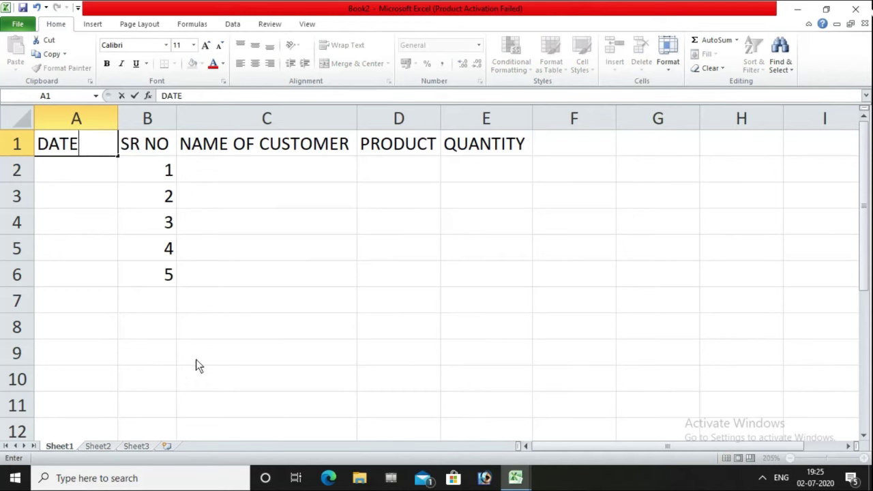
left_click(75, 166)
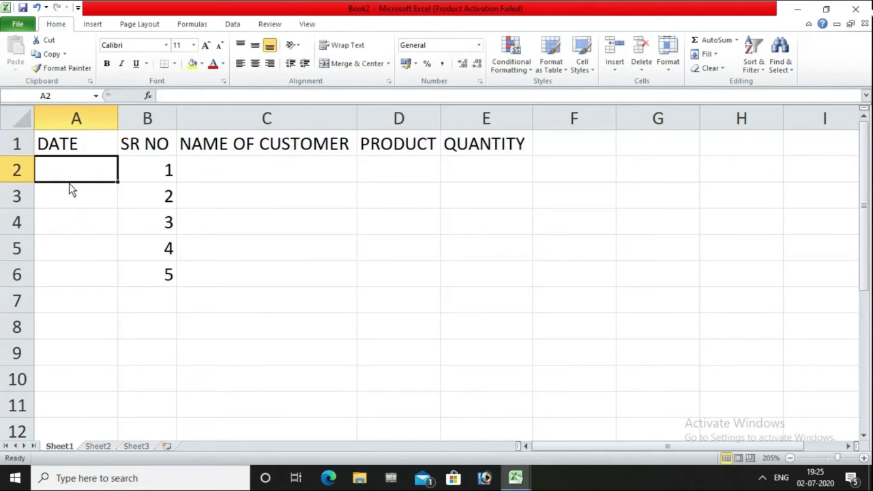
type("01-")
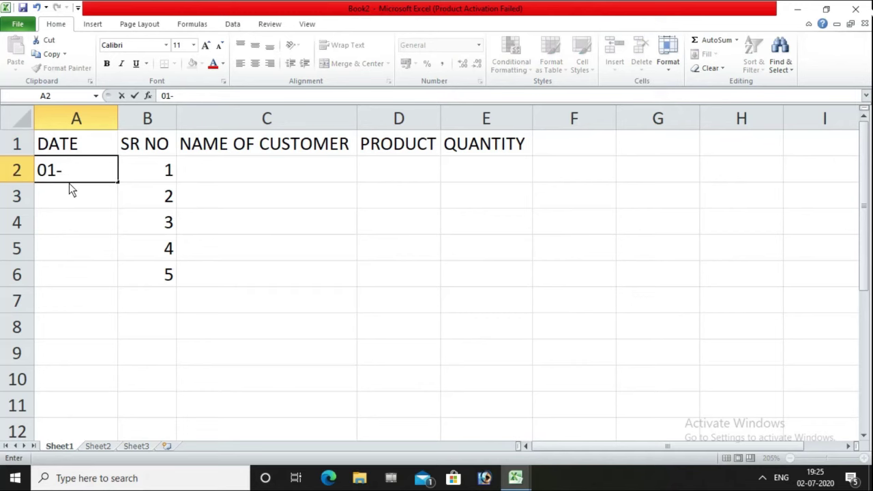
type("05-2019")
key("Return")
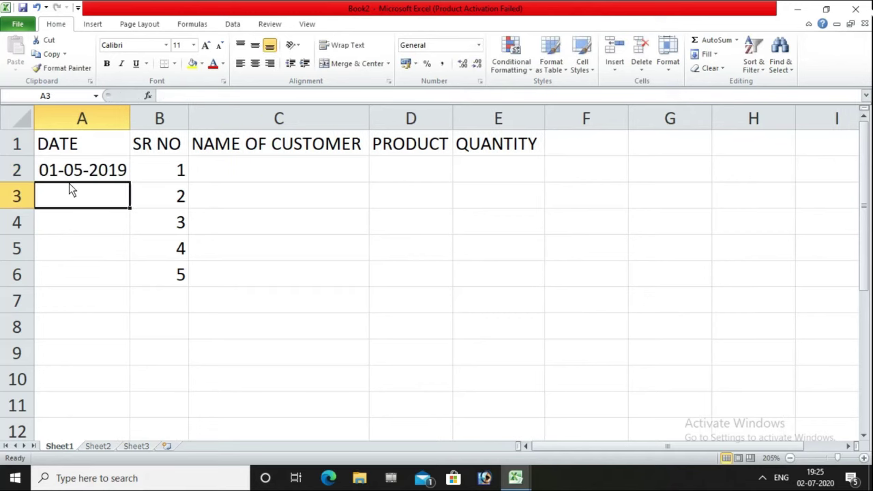
left_click_drag(95, 175, 99, 266)
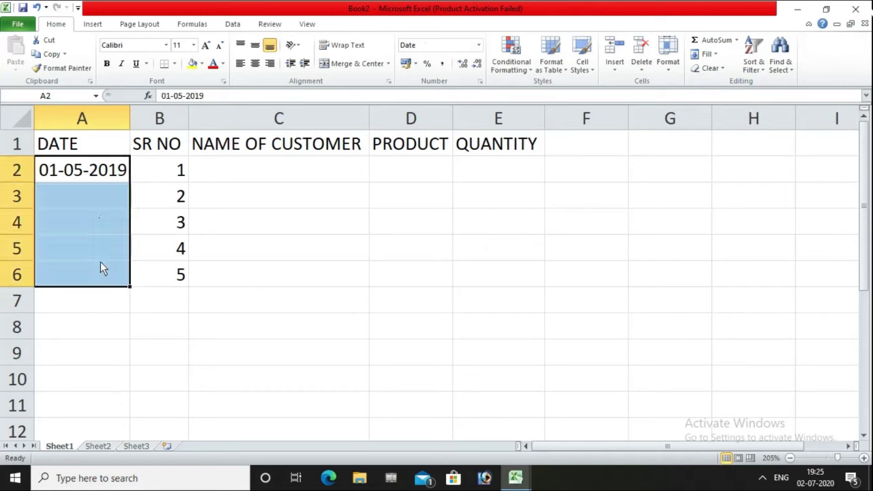
key("ctrl+d")
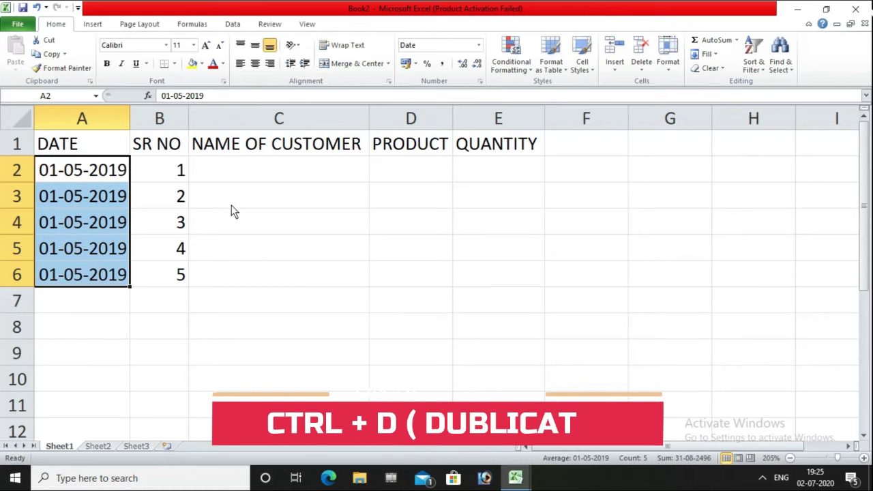
Type the five customer names into C2:C6, correcting a misspelled name in C3.
left_click(230, 170)
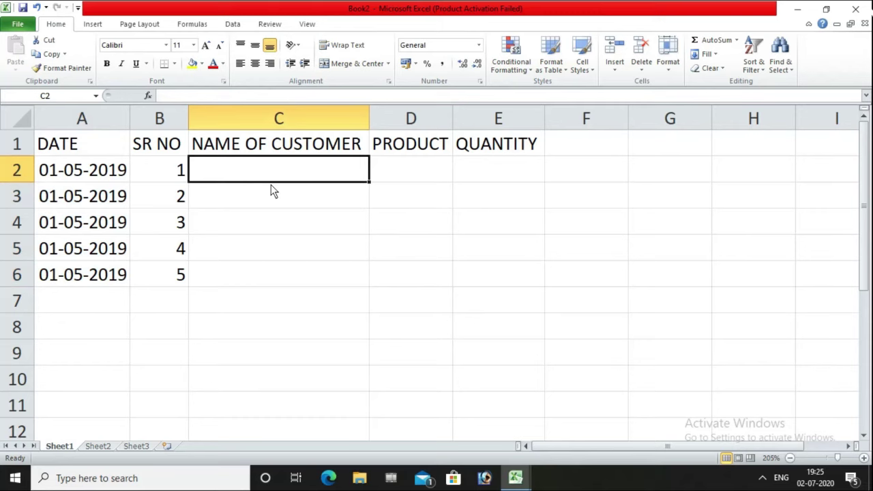
type("POOJA")
key("Return")
type("SMAEER")
key("BackSpace")
key("BackSpace")
key("BackSpace")
key("BackSpace")
key("BackSpace")
type("SAMEER")
key("Return")
type("SAN")
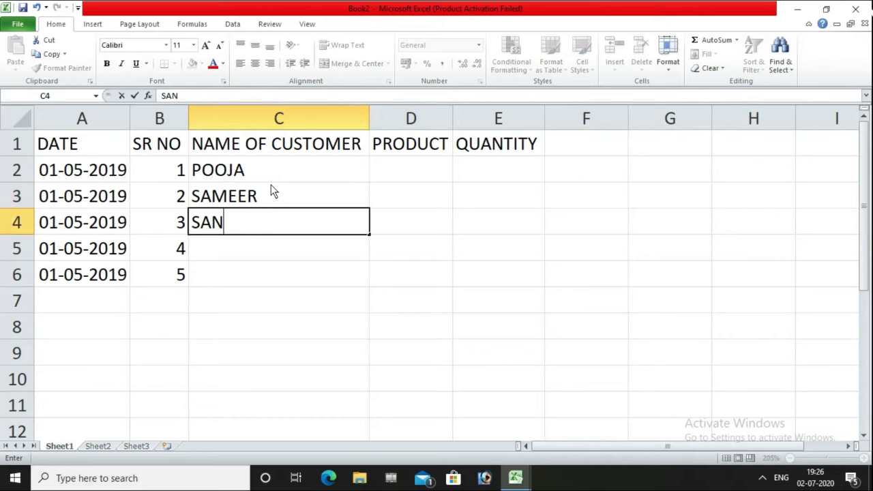
type("JANA")
key("Return")
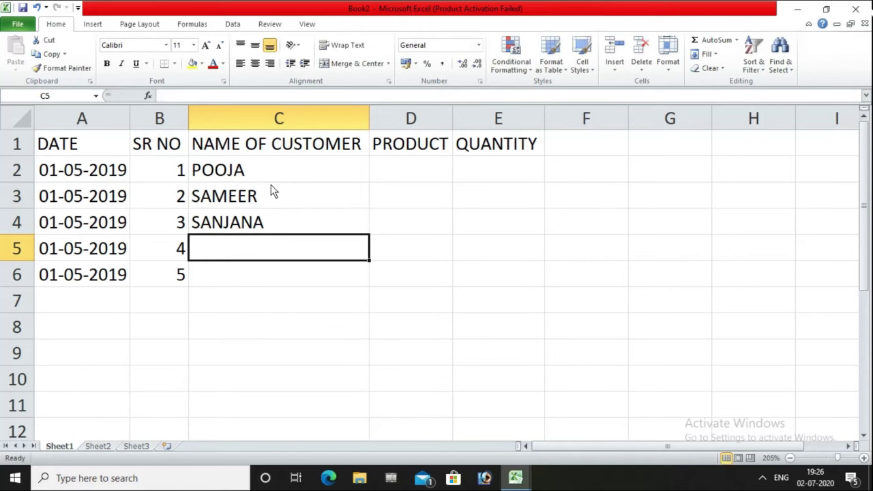
type("SANA")
key("Return")
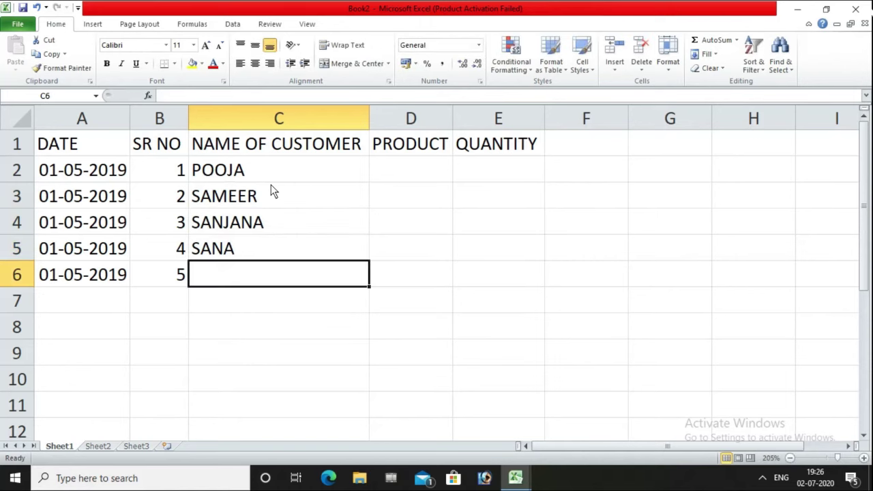
type("PRIYA")
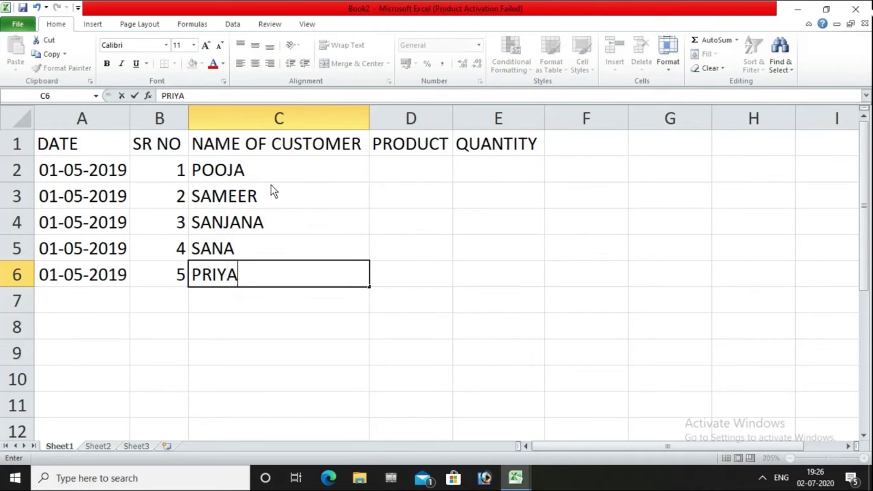
left_click(416, 176)
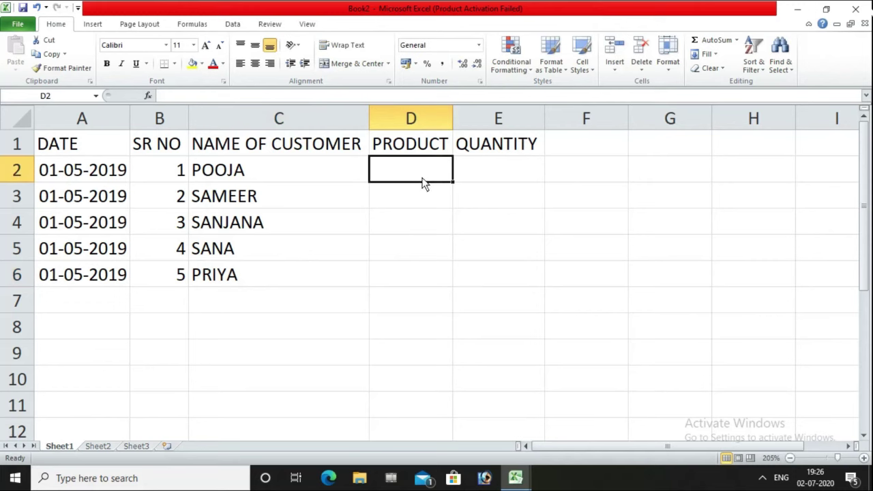
Enter products DVD, VCD, LCD, TV and MONITOR in D2:D6.
type("DVD")
key("Return")
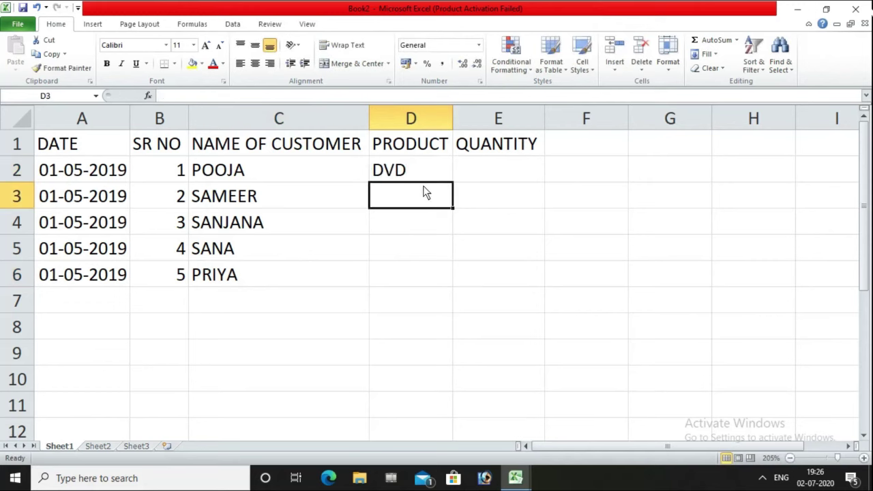
type("VCD")
key("Return")
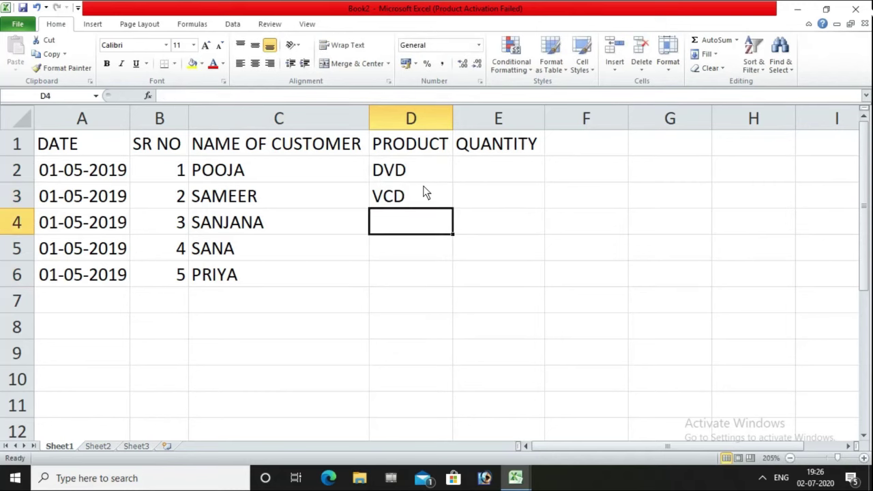
type("LCD")
key("Return")
type("TV")
key("Return")
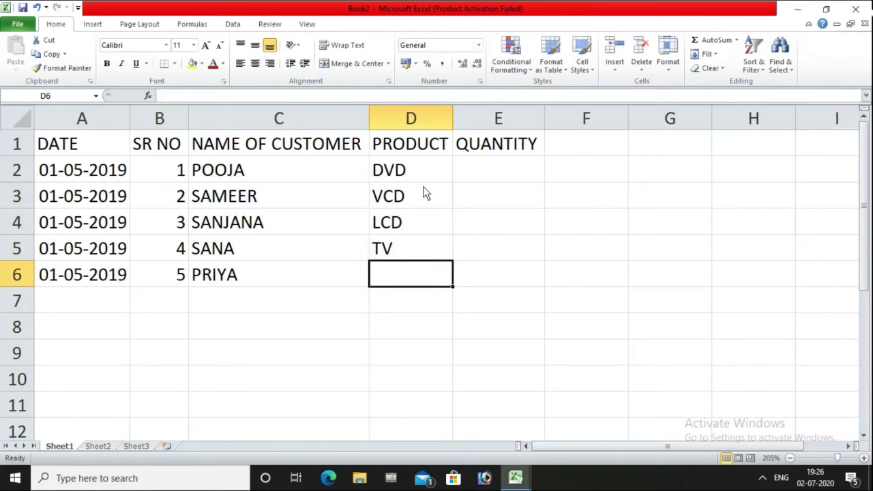
type("MONITOR")
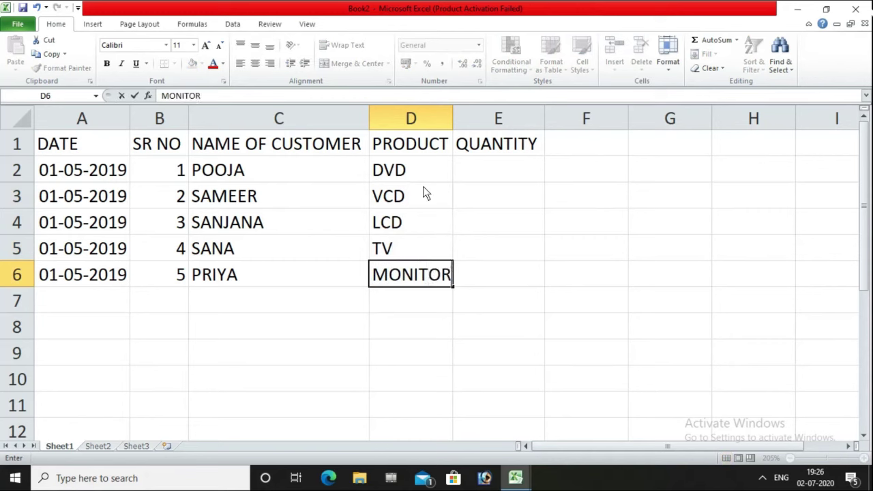
left_click(522, 318)
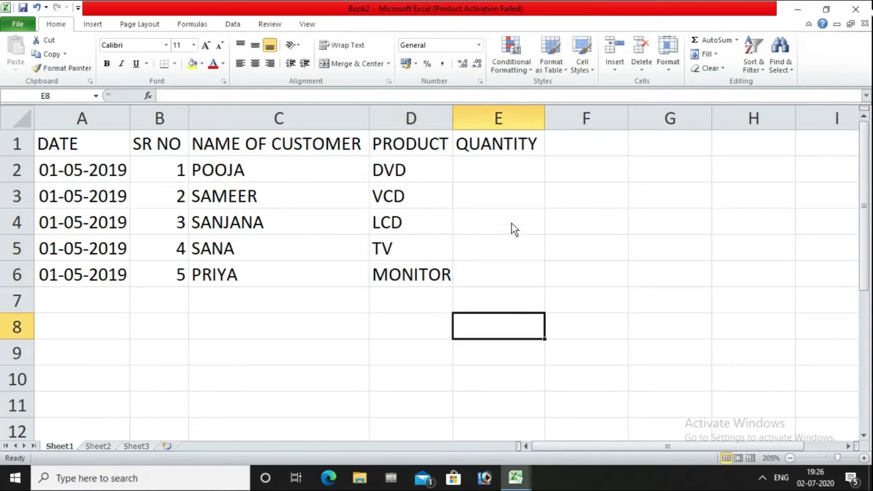
Enter quantities 22, 33, 55, 66, 88 in E2:E6 and autofit the PRODUCT column.
left_click(488, 176)
type("22")
key("Return")
type("33")
key("Return")
type("55")
key("Return")
type("66")
key("Return")
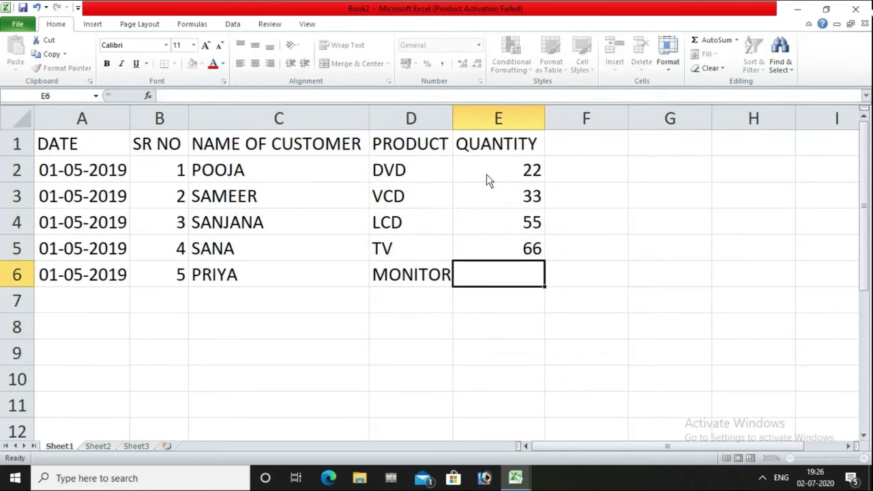
type("88")
key("Return")
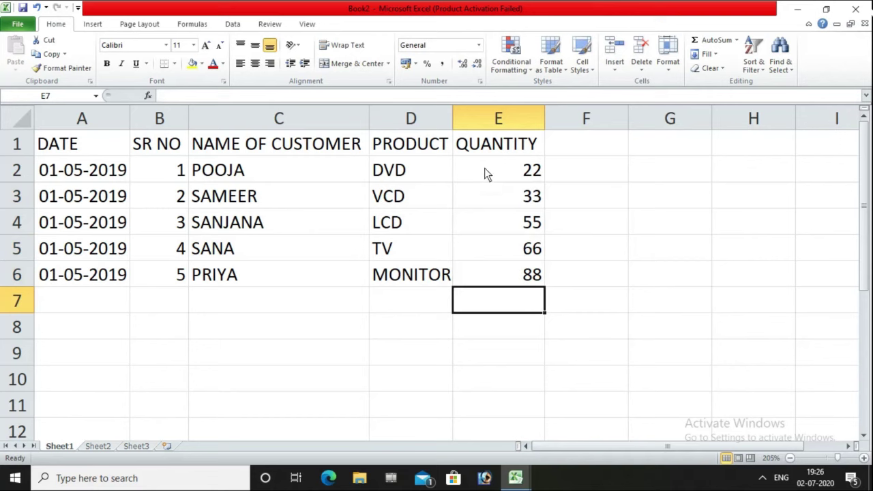
double_click(453, 118)
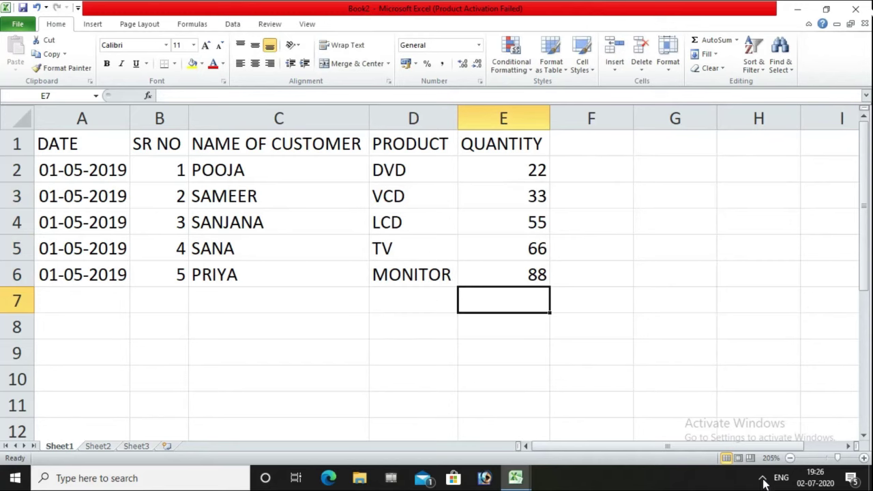
Zoom the sheet out and copy the whole table A1:E6.
left_click(791, 458)
left_click(790, 458)
left_click(790, 458)
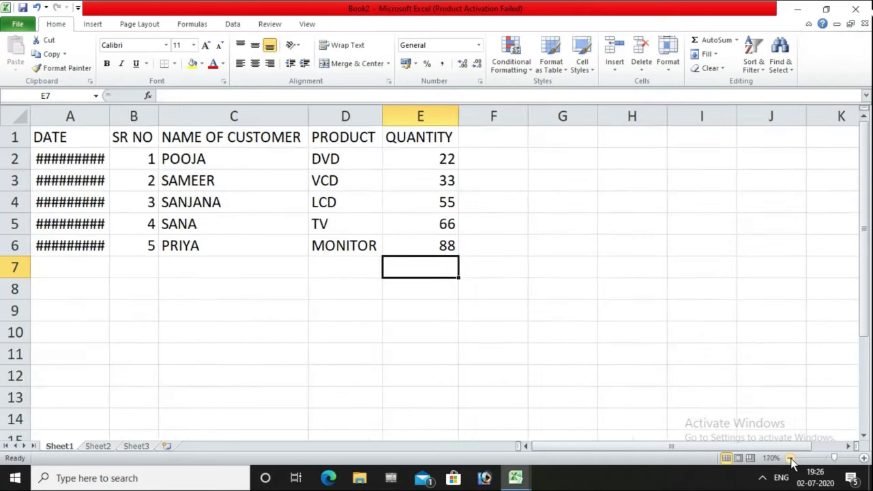
left_click(790, 458)
left_click(175, 304)
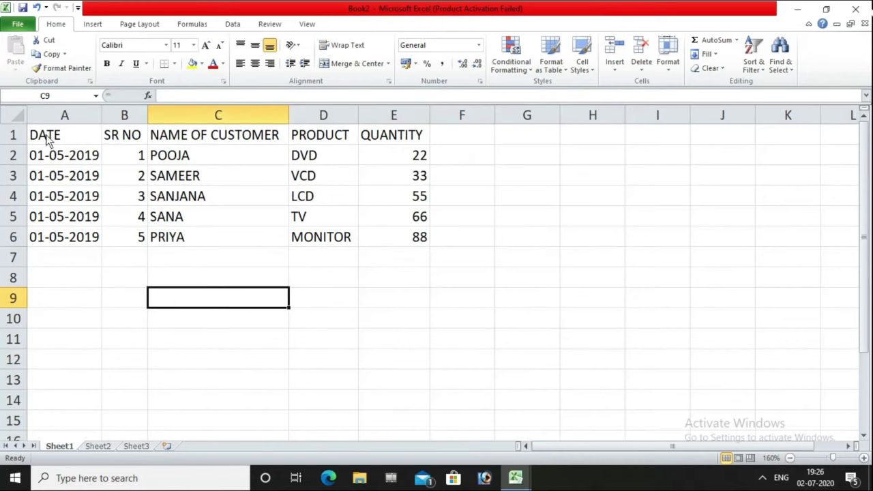
left_click(48, 140)
left_click_drag(48, 140, 393, 240)
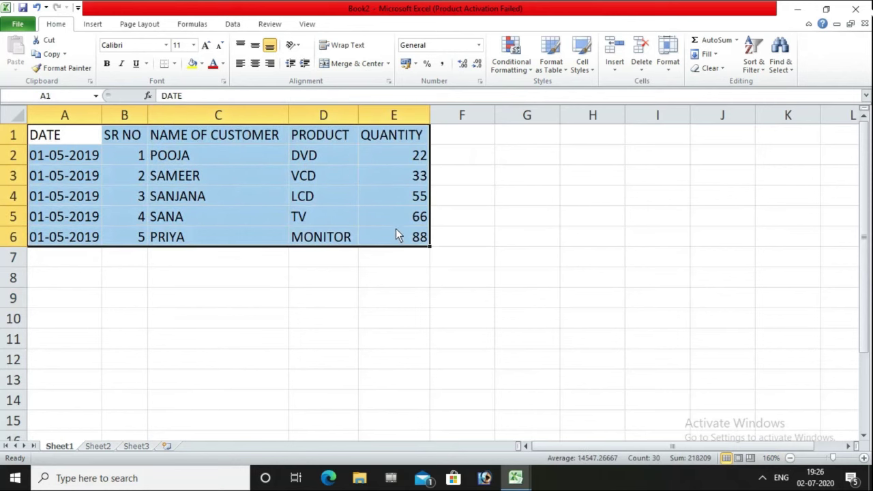
key("ctrl+c")
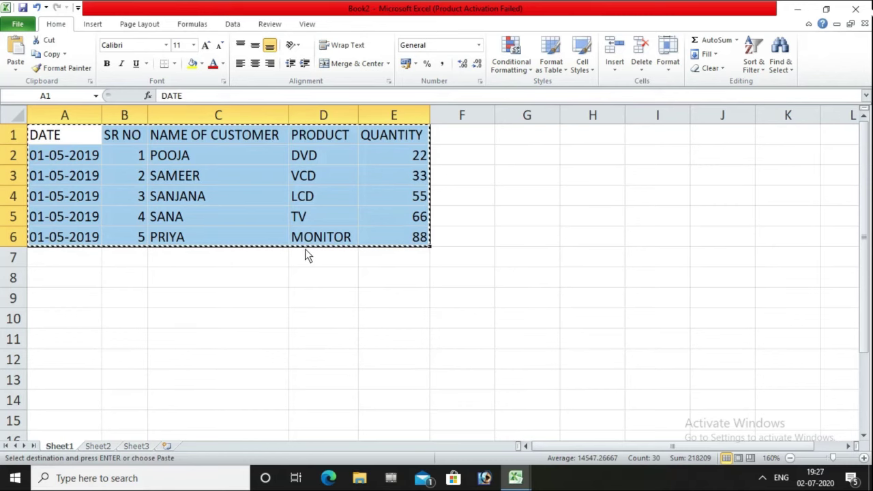
Cancel the pending copy with Esc and return to cell A2.
left_click(218, 282)
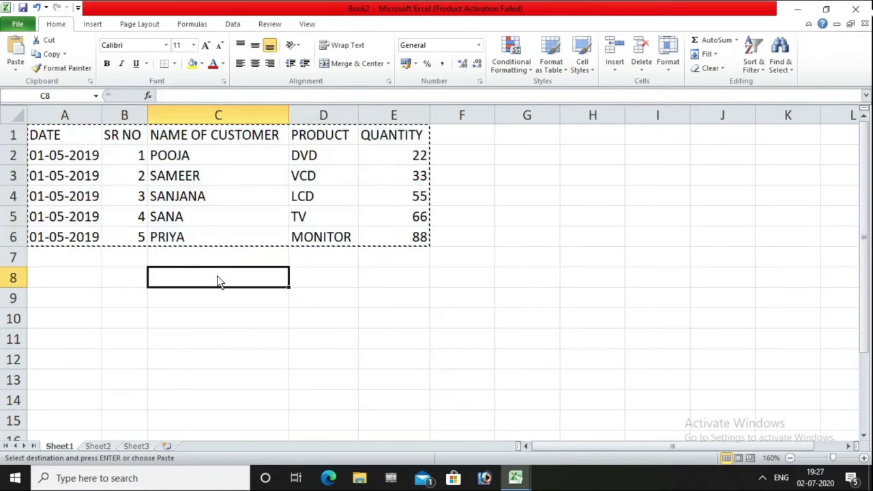
key("Escape")
left_click(155, 343)
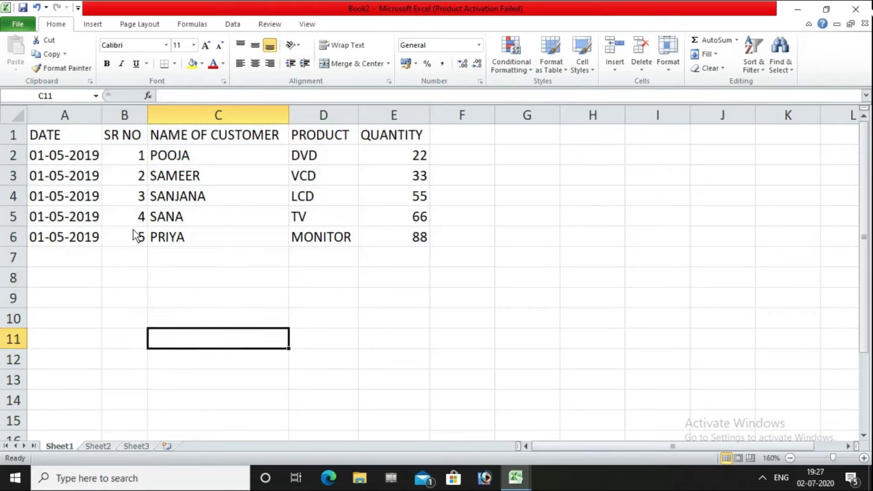
left_click(45, 158)
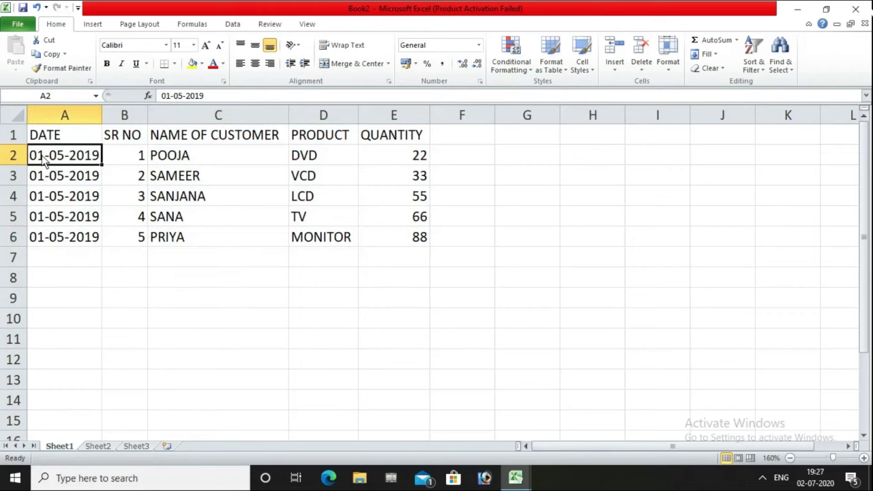
Copy the data rows A2:E6 and paste them starting at A7.
left_click_drag(45, 158, 409, 238)
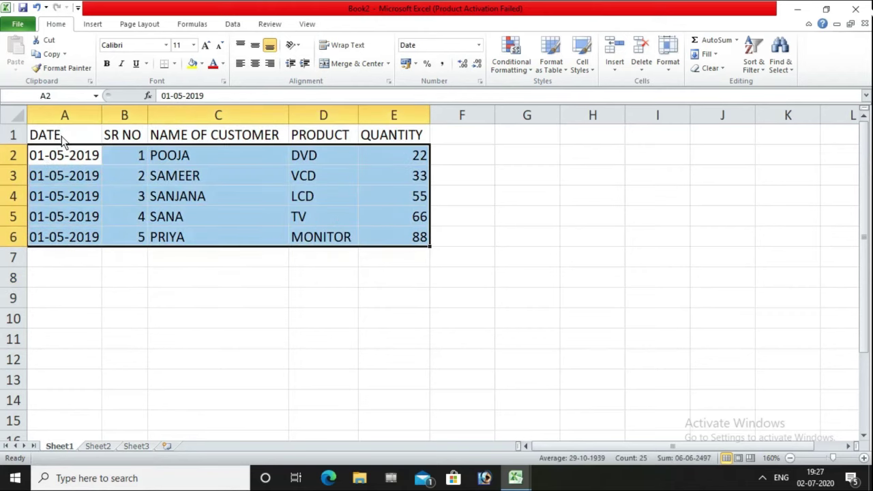
left_click(61, 139)
mouse_move(41, 161)
left_mouse_down()
mouse_move(417, 251)
mouse_move(415, 244)
left_mouse_up()
key("ctrl+c")
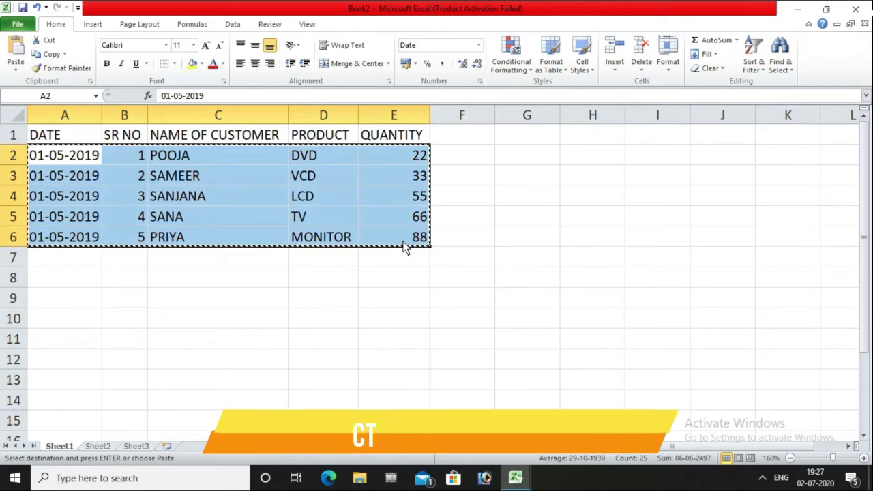
left_click(60, 258)
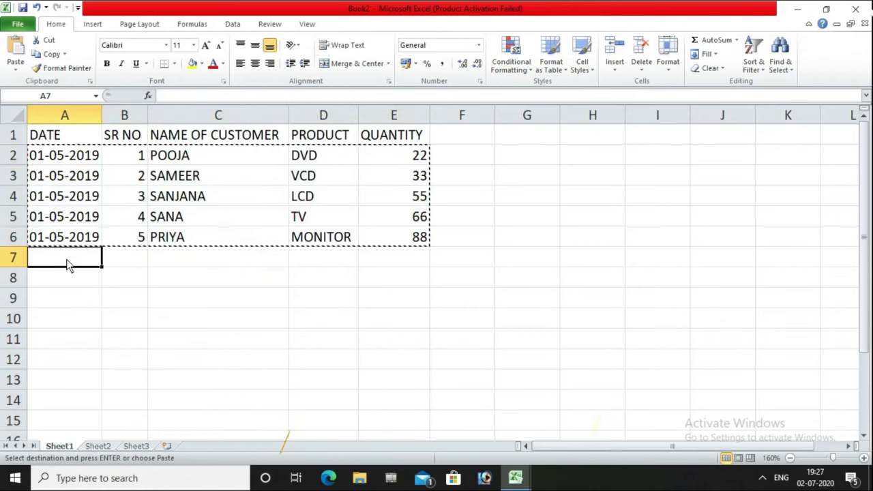
key("shift+Down")
key("shift+Down")
key("shift+Down")
key("shift+Right")
key("shift+Right")
key("shift+Right")
key("ctrl+v")
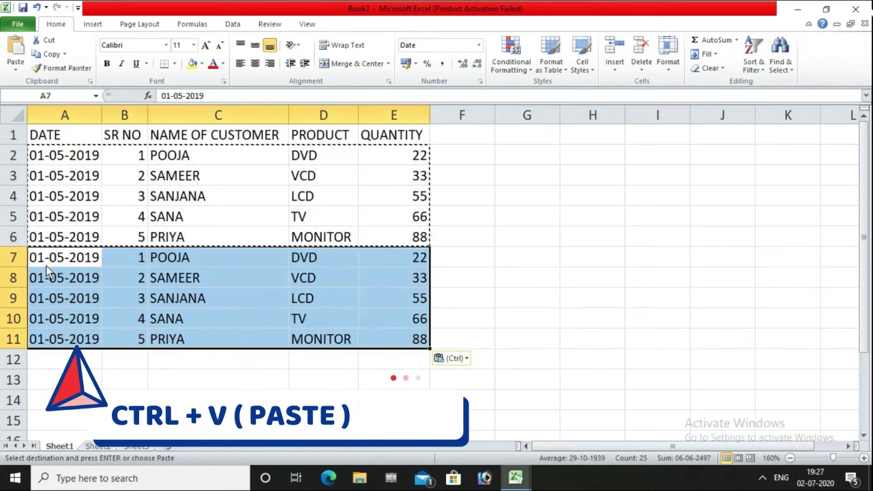
Change A7's date to 02-05-2019 and fill it down to A11.
double_click(43, 261)
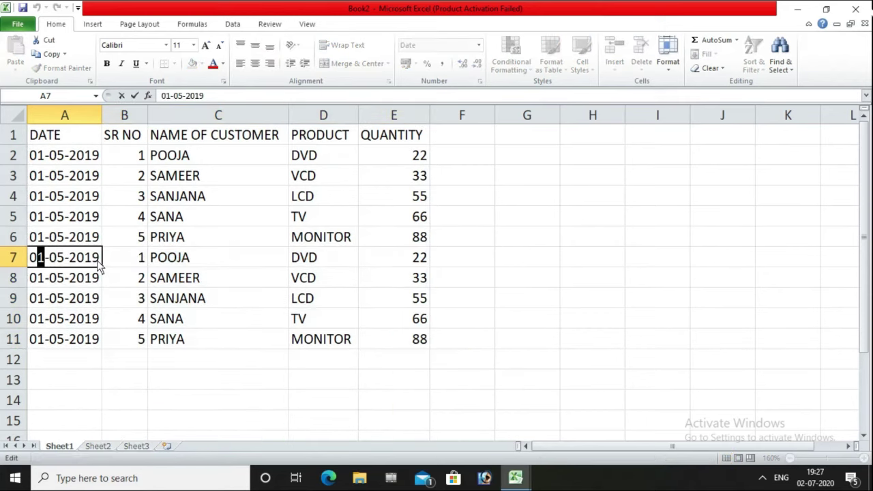
type("2")
left_click(97, 319)
left_click(56, 267)
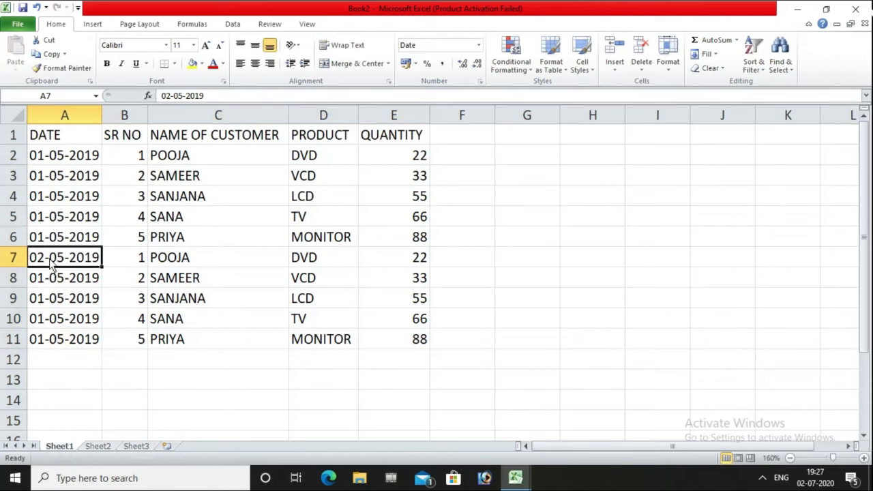
left_click_drag(54, 265, 59, 341)
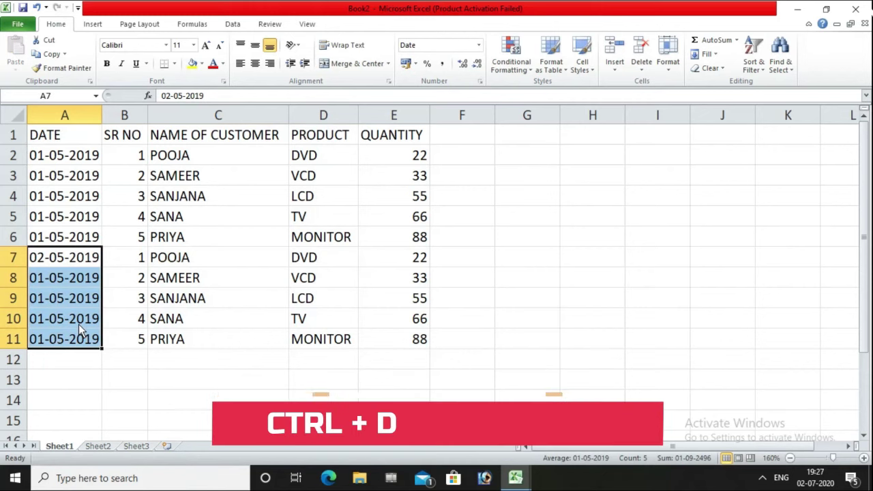
key("ctrl+d")
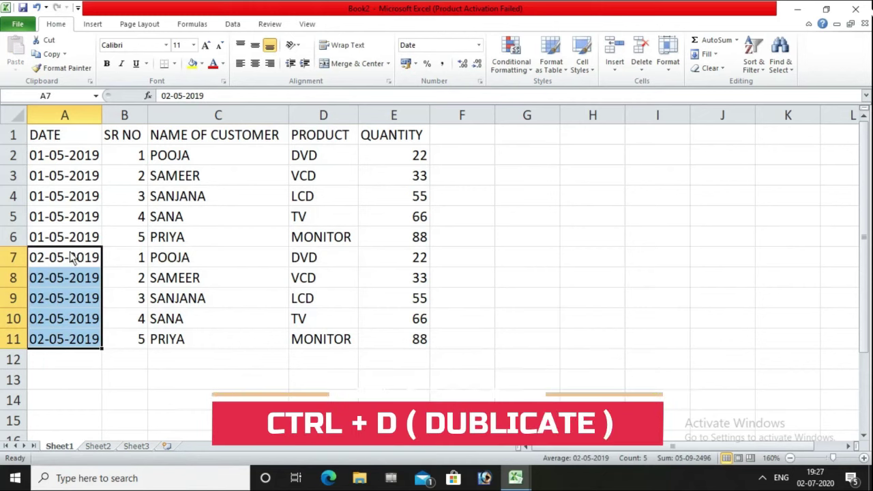
Copy the new rows A7:E11 and pick A12 as the next target.
left_click_drag(66, 163, 63, 339)
left_click_drag(53, 265, 383, 351)
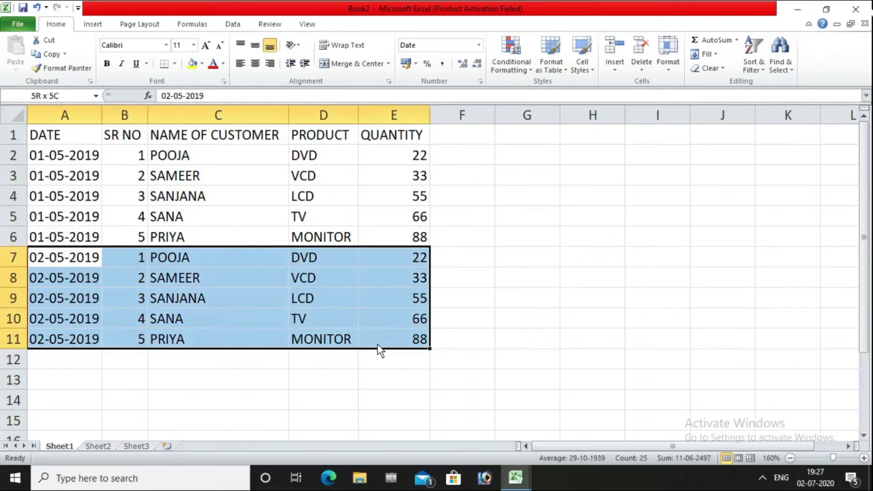
key("ctrl+c")
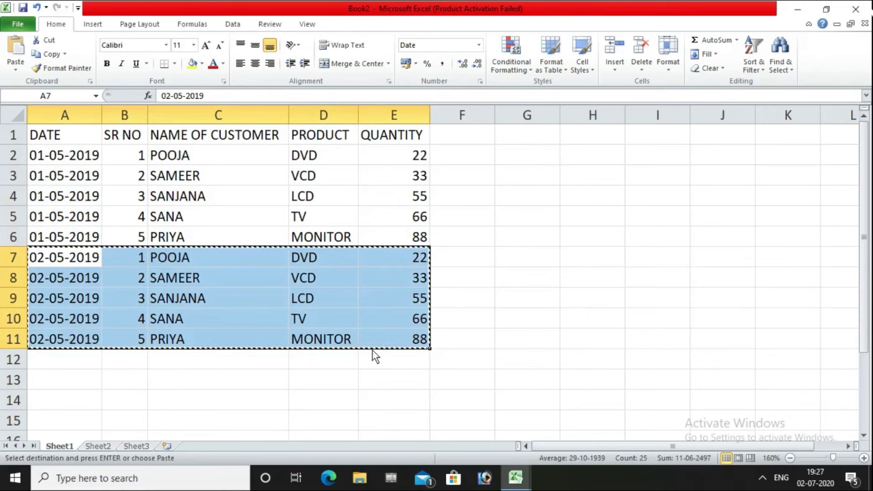
left_click(76, 366)
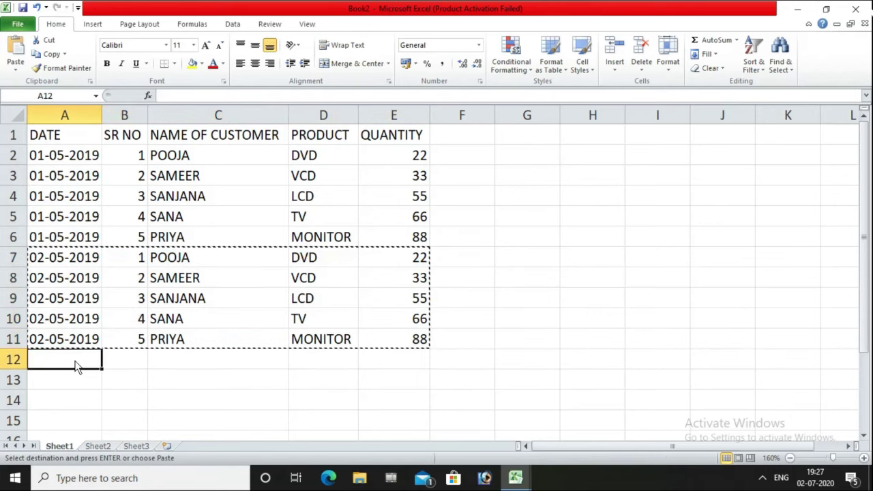
Paste the five rows into rows 12–16 and fill A12:A16 with 03-05-2019.
key("ctrl+v")
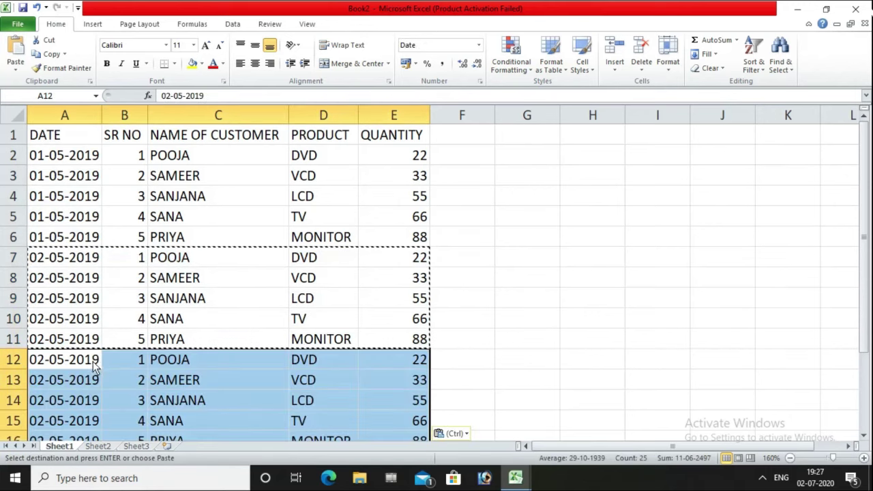
left_click(789, 457)
key("Escape")
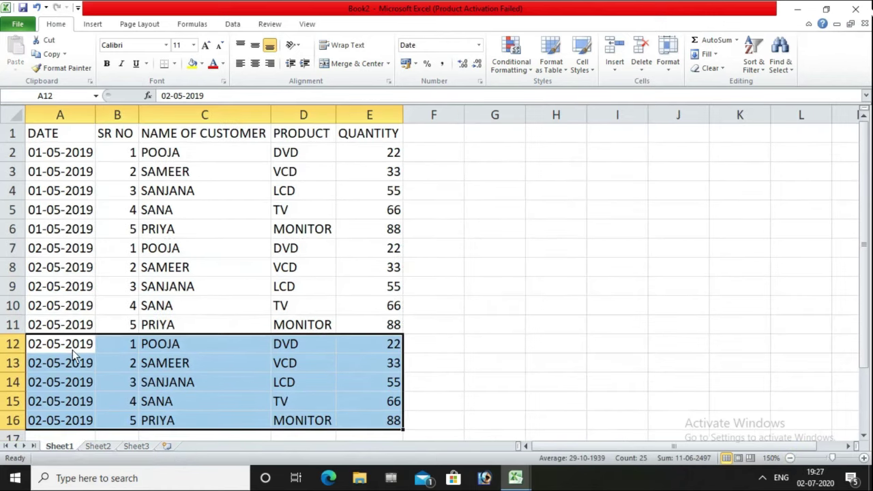
double_click(83, 345)
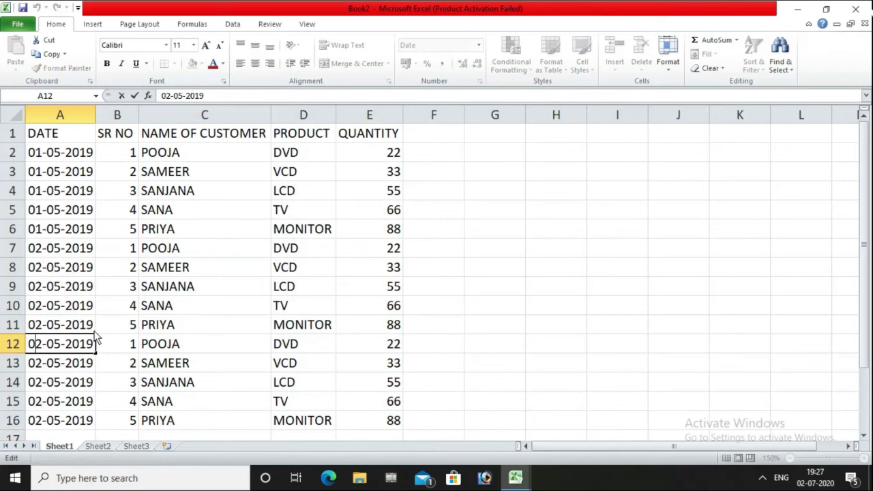
key("BackSpace")
type("3")
left_click_drag(129, 417, 123, 402)
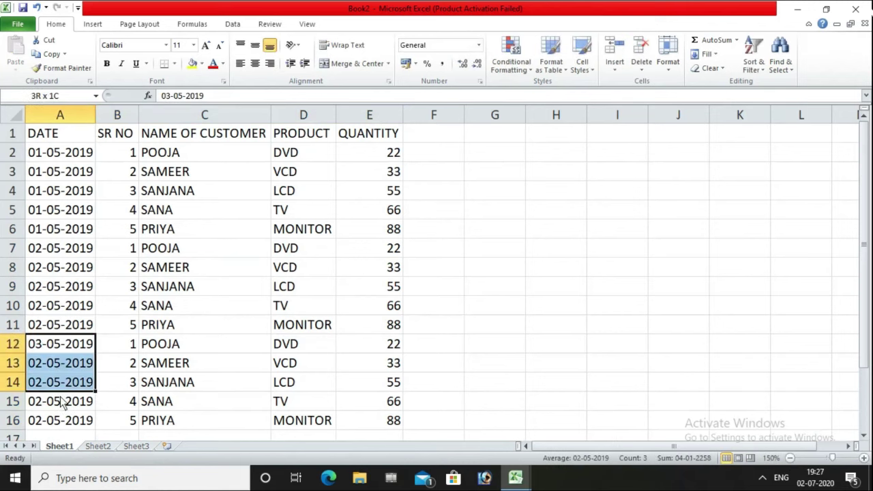
left_click_drag(58, 349, 59, 418)
key("ctrl+d")
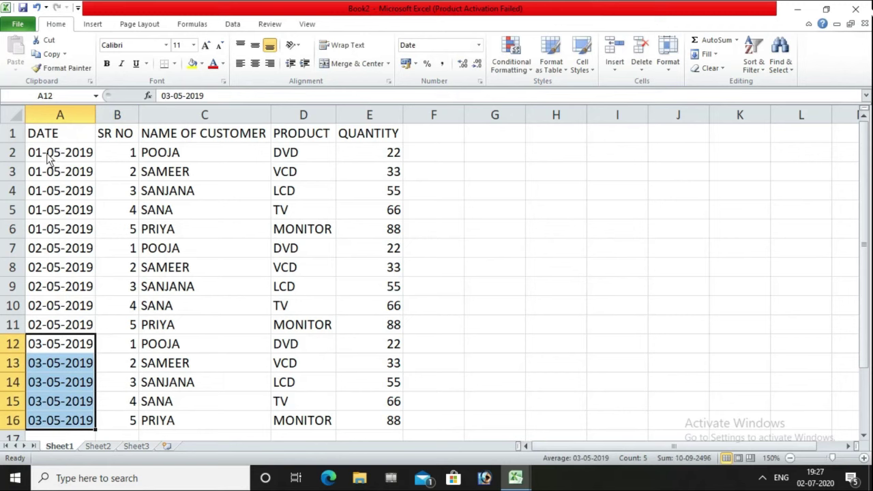
Point out the dates and customer names in each of the three dated blocks.
left_click_drag(60, 171, 123, 209)
left_click_drag(64, 255, 101, 278)
left_click(74, 362)
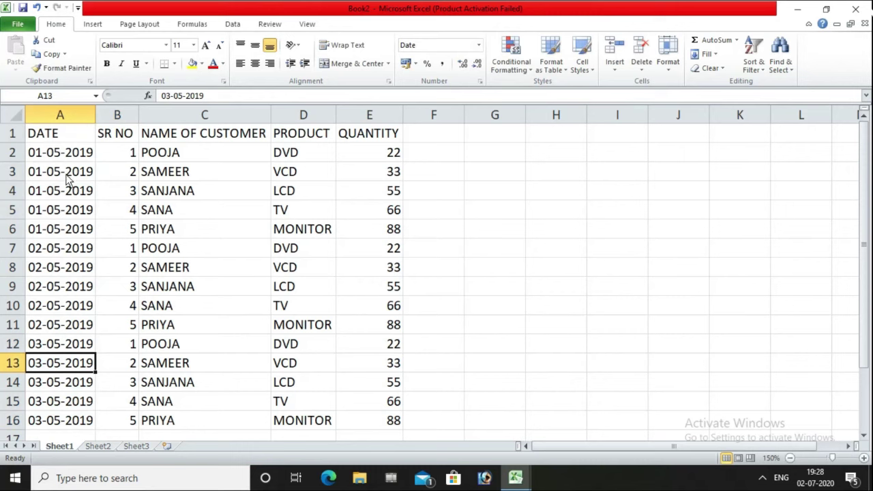
left_click_drag(54, 154, 61, 210)
left_click_drag(171, 171, 210, 216)
left_click(344, 192)
left_click(64, 293)
left_click(181, 290)
left_click_drag(40, 348, 56, 417)
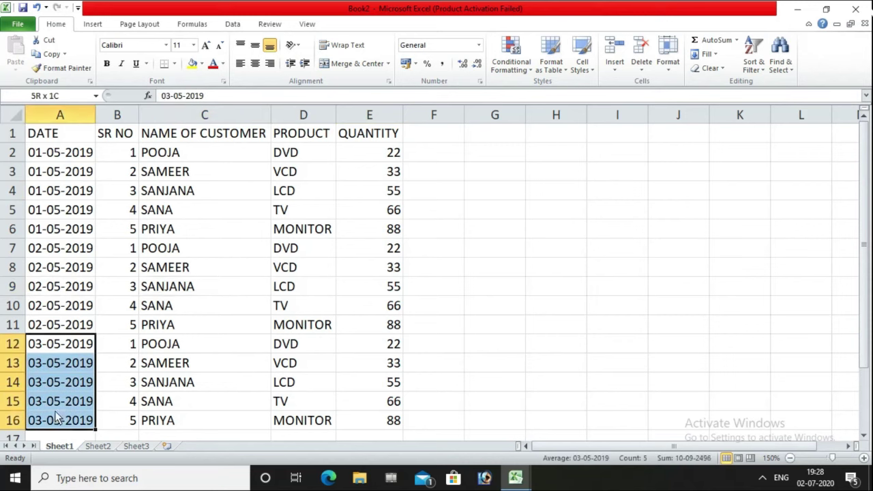
left_click(182, 389)
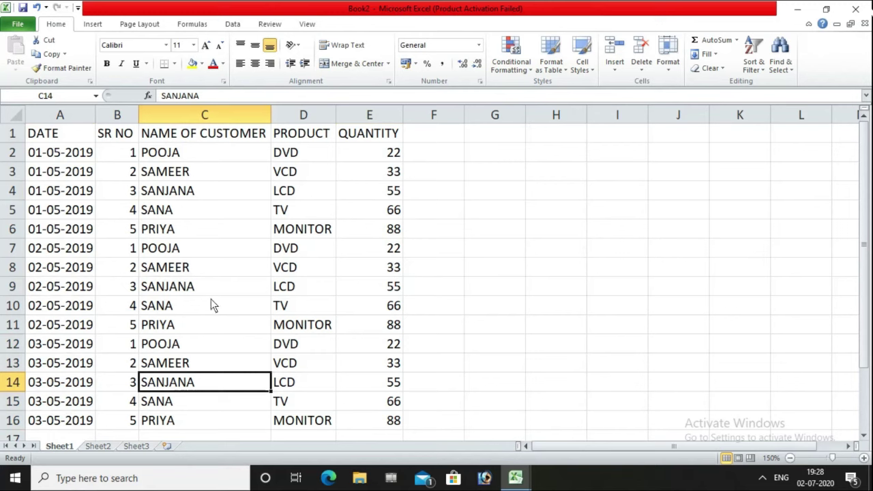
mouse_move(43, 254)
left_mouse_down()
mouse_move(364, 263)
mouse_move(382, 329)
left_mouse_up()
left_click(374, 251)
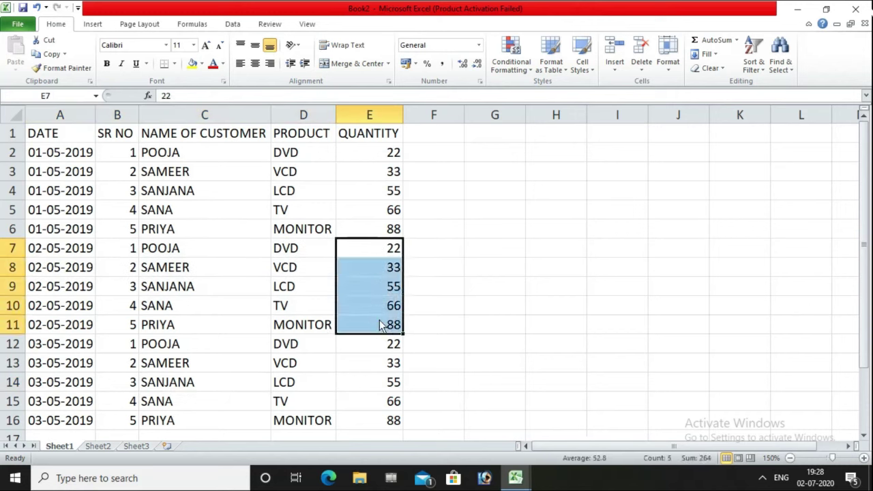
type("8")
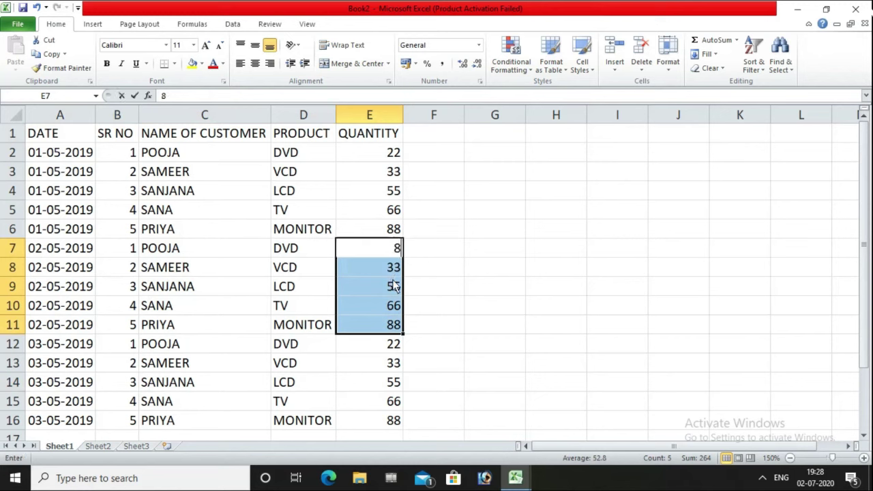
type("9 78")
key("BackSpace")
key("Return")
key("Return")
type("9")
key("Return")
key("Return")
key("Return")
key("Return")
key("Return")
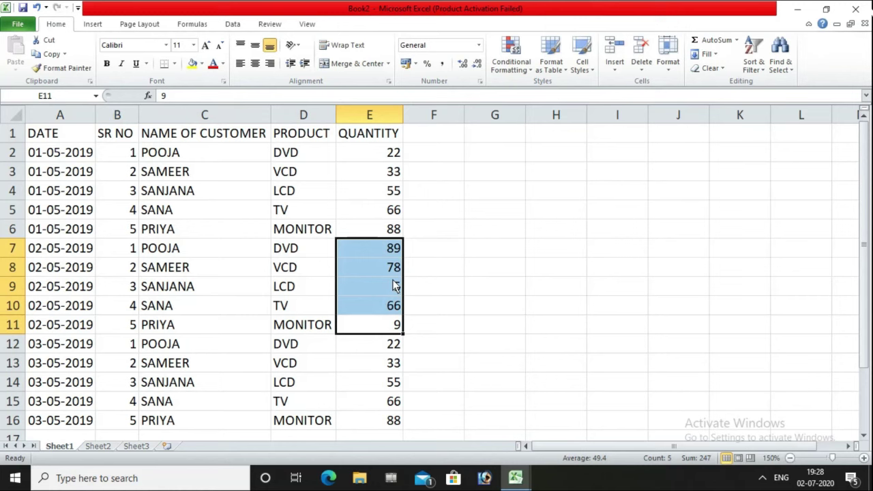
type("5")
left_click(394, 286)
type("66")
key("Return")
key("Return")
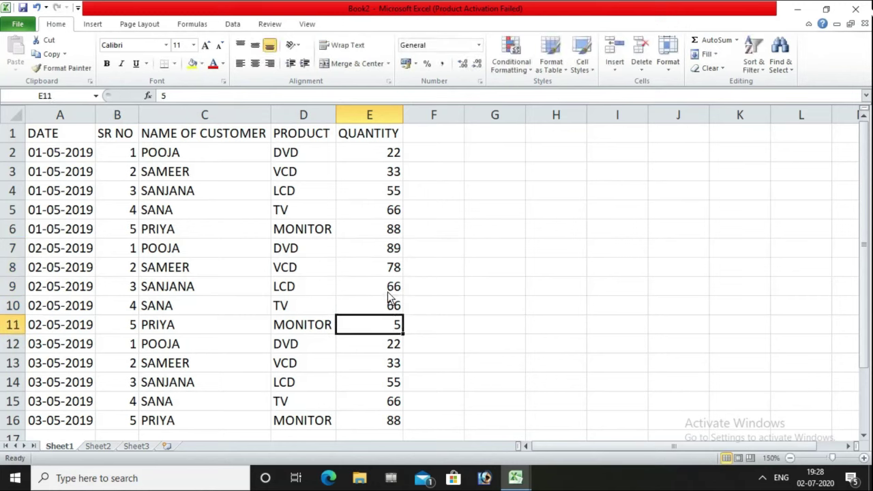
type("45")
left_click(393, 309)
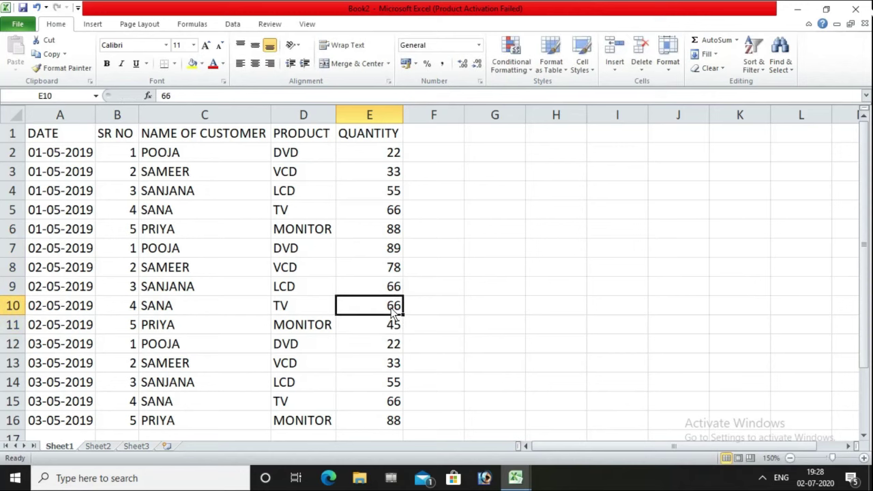
type("85")
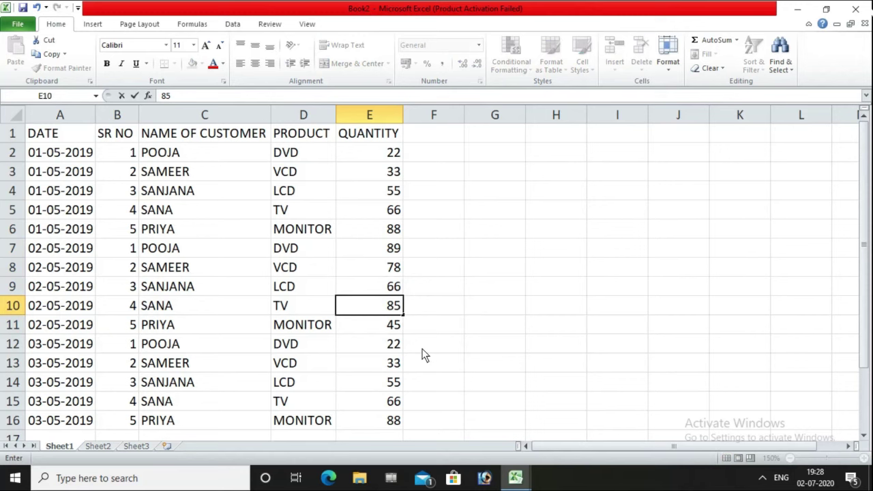
left_click(424, 353)
left_click(54, 350)
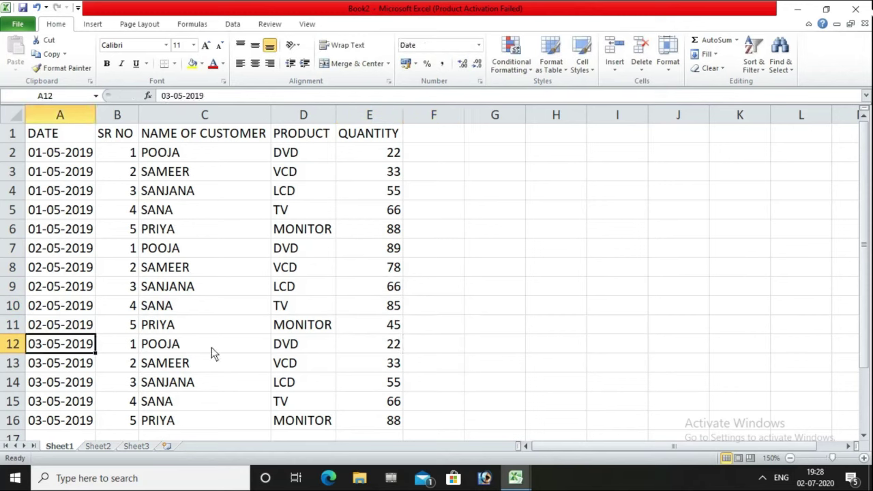
mouse_move(385, 348)
left_mouse_down()
mouse_move(391, 409)
mouse_move(377, 427)
left_mouse_up()
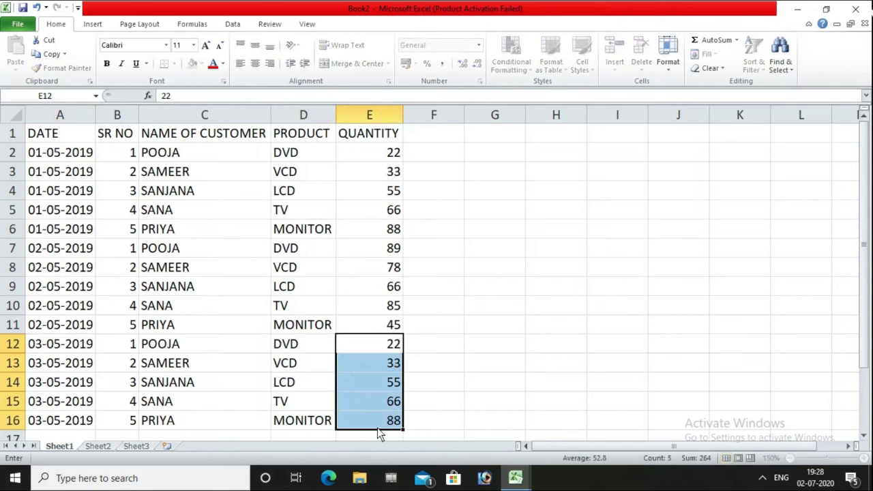
type("11 44 55")
key("Return")
type("78")
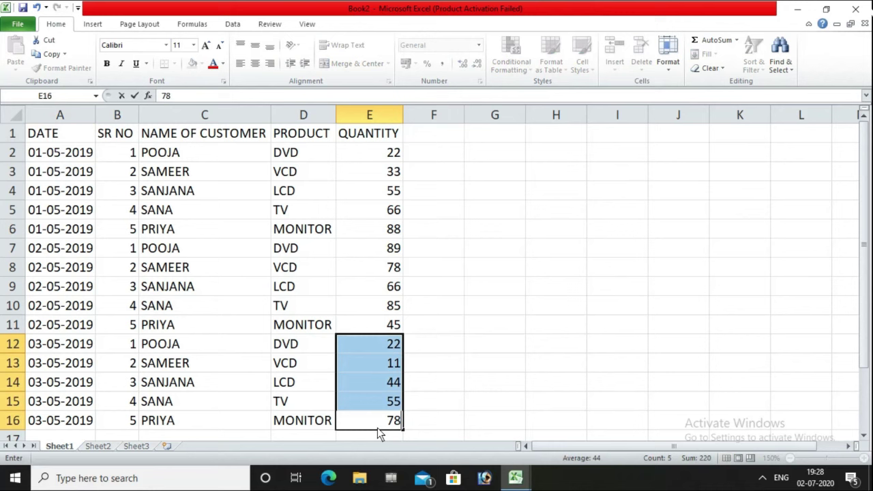
left_click(485, 331)
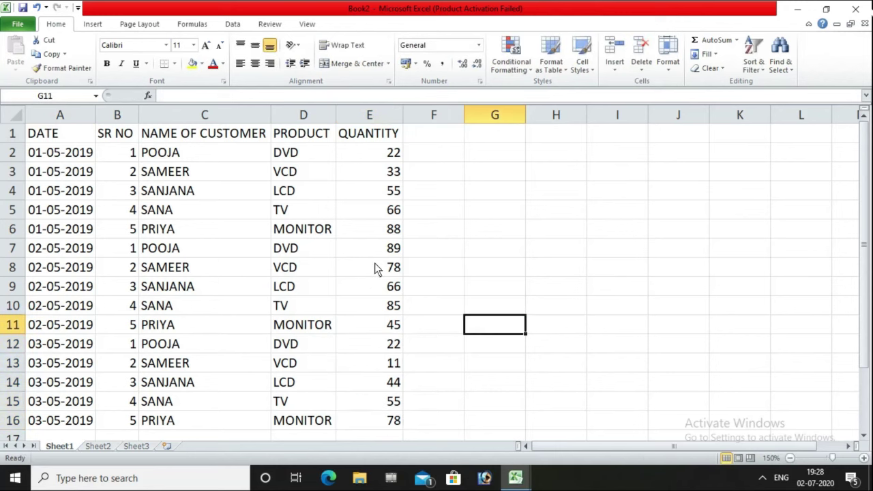
left_click(406, 213)
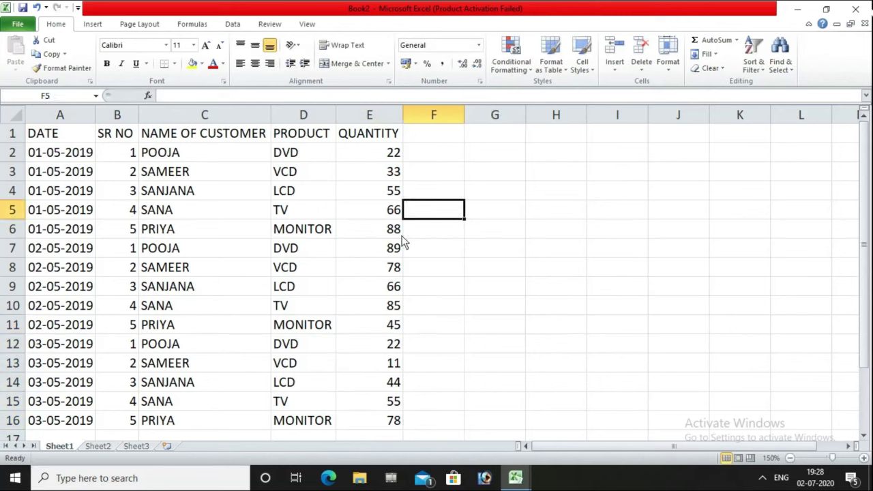
Apply All Borders to every cell of the sales table A1:E16.
left_click_drag(47, 138, 392, 428)
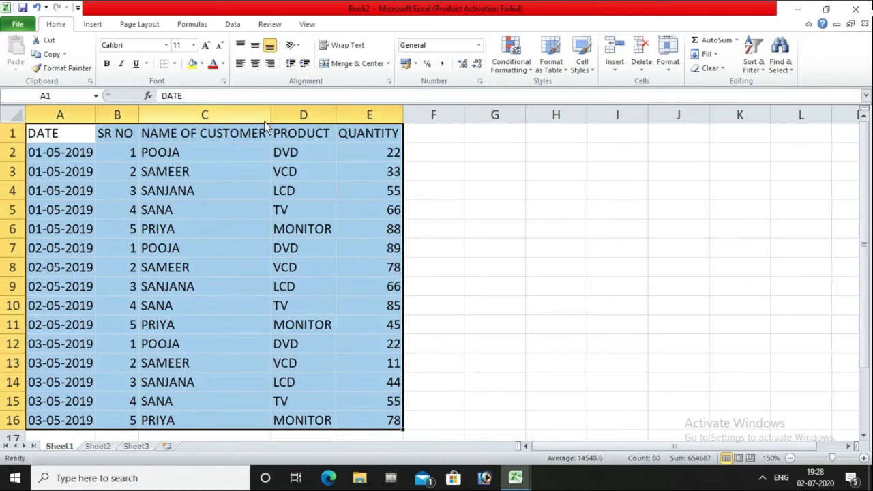
left_click(175, 64)
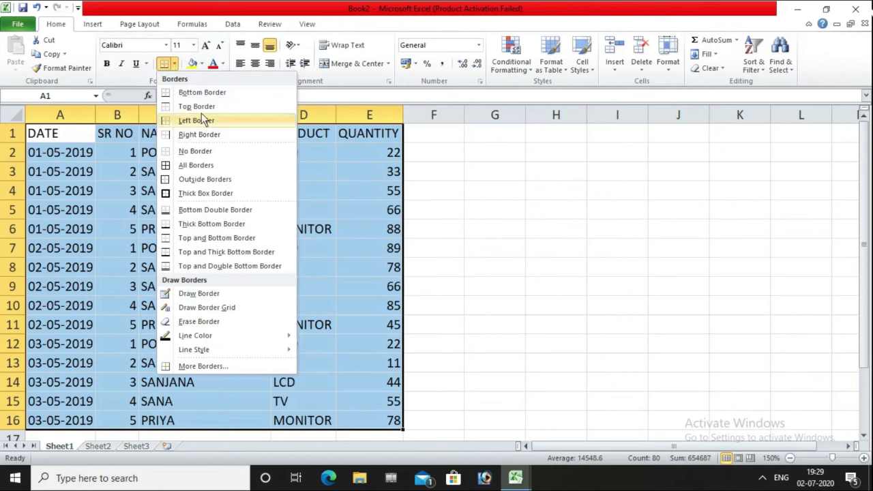
left_click(189, 169)
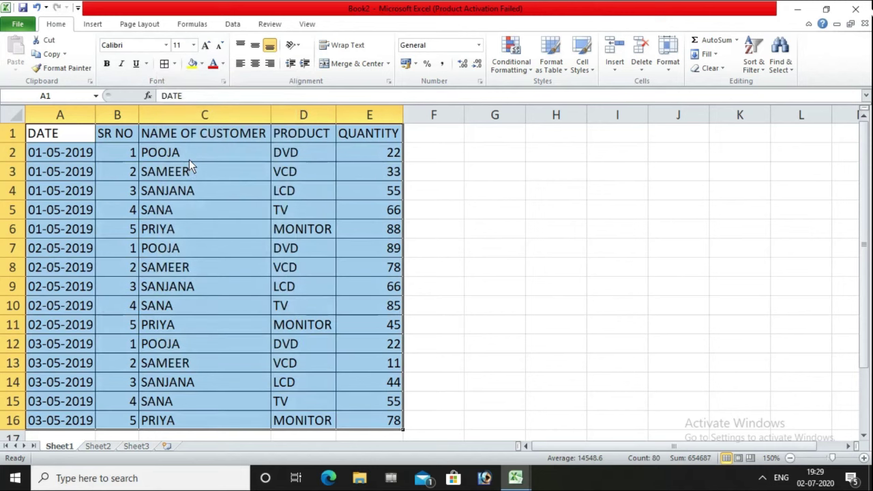
key("ctrl+z")
key("alt+h")
key("b")
key("a")
left_click(94, 25)
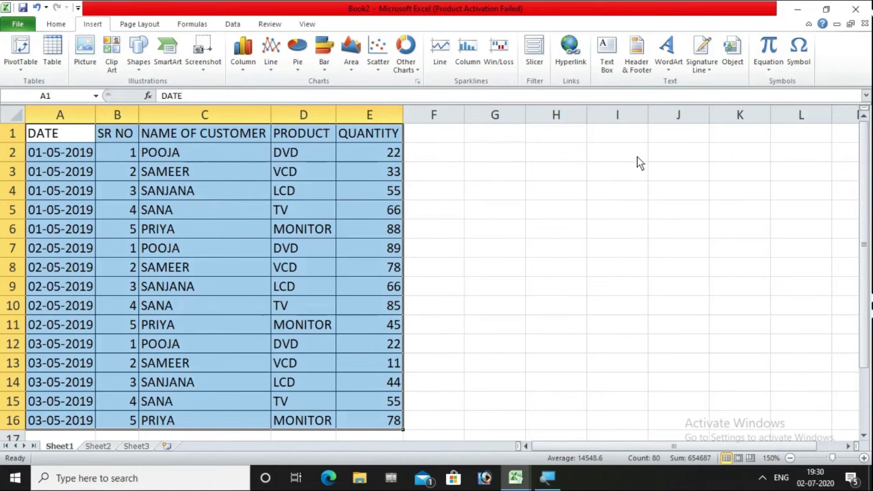
Insert a PivotTable from A1:E16, placed on a new worksheet.
left_click(160, 153)
mouse_move(58, 136)
left_mouse_down()
mouse_move(326, 326)
mouse_move(378, 418)
left_mouse_up()
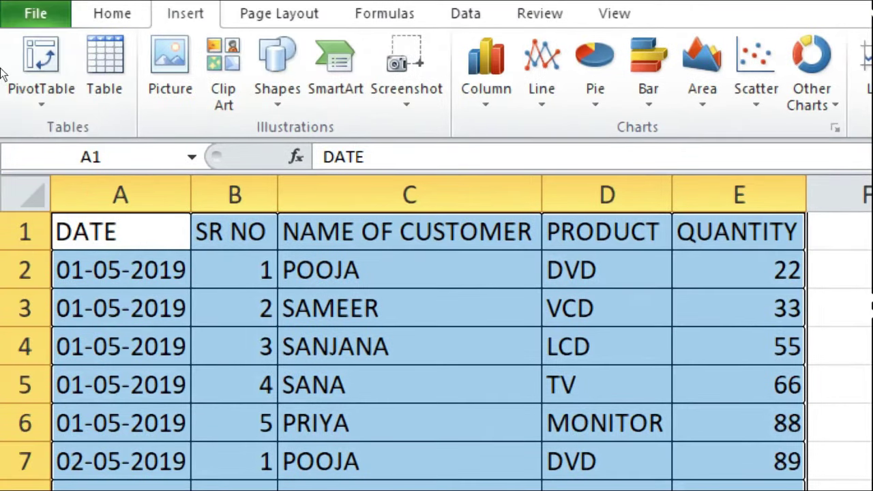
left_click(24, 67)
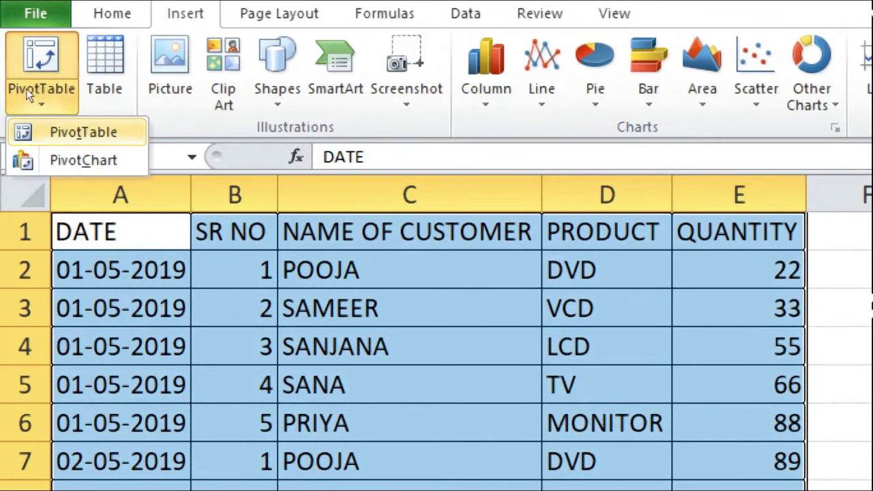
left_click(61, 132)
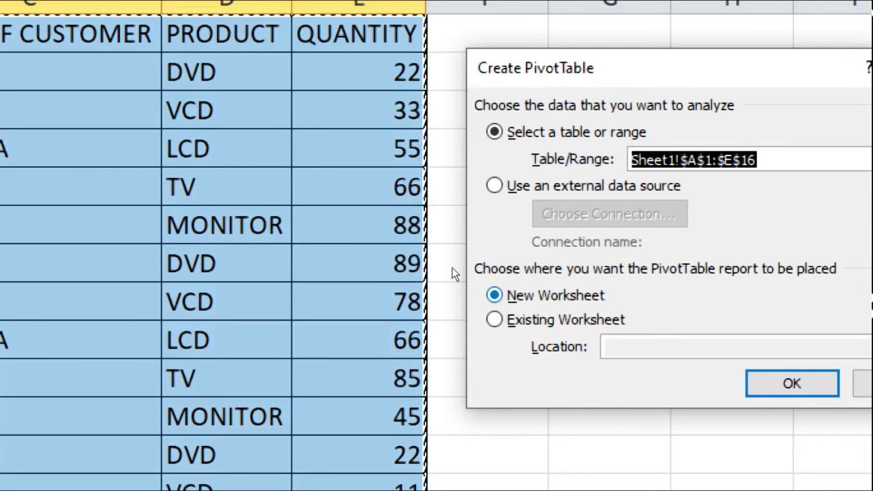
key("Tab")
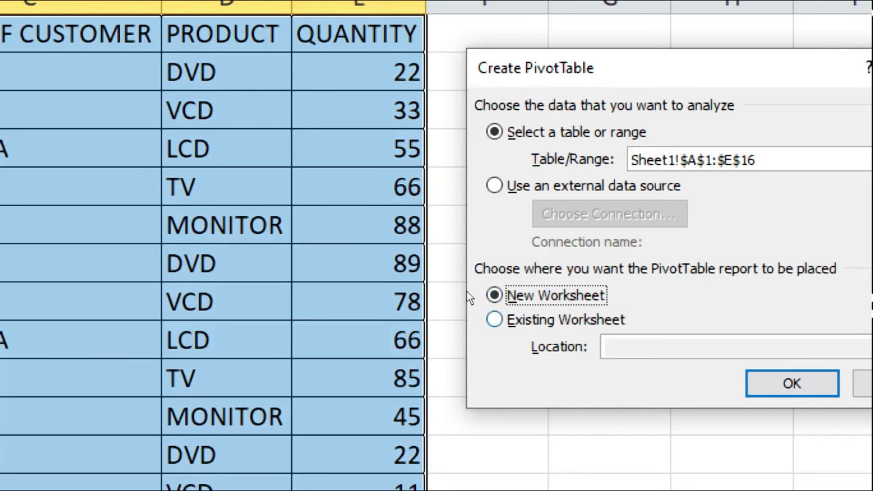
key("Return")
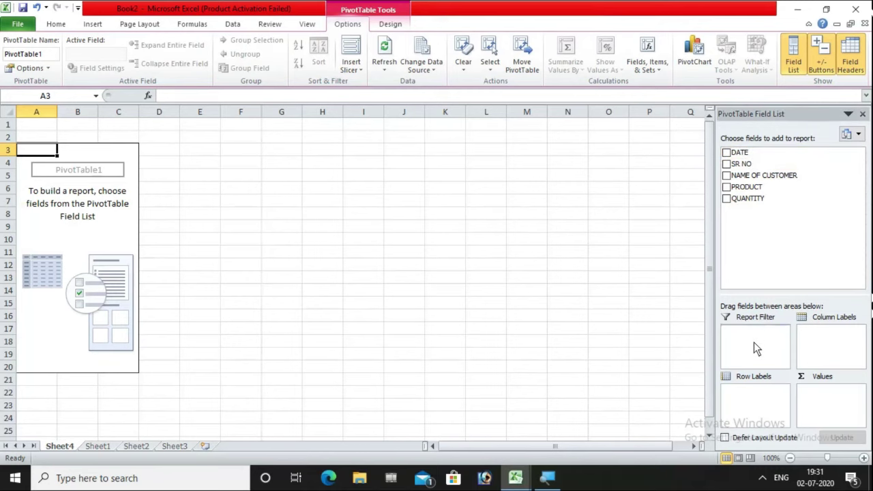
Put DATE and SR NO in Report Filter, customers in rows, PRODUCT in columns, summed QUANTITY.
left_click_drag(754, 343, 754, 343)
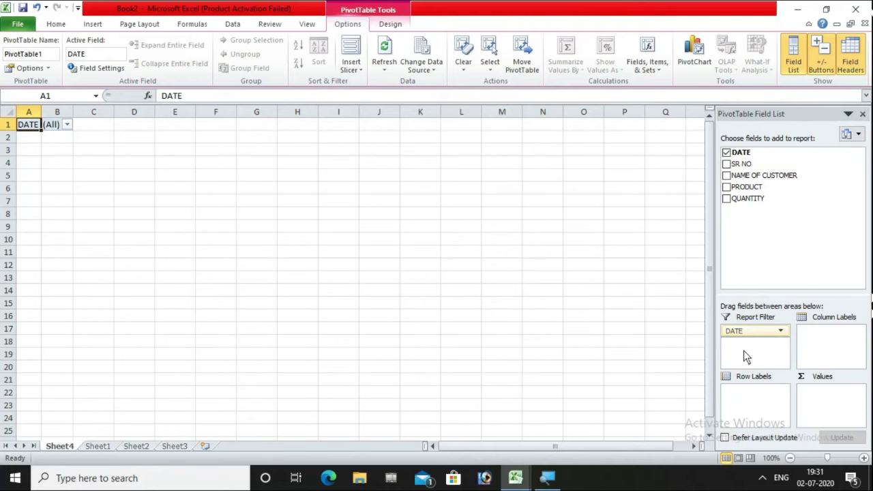
left_click_drag(743, 350, 743, 350)
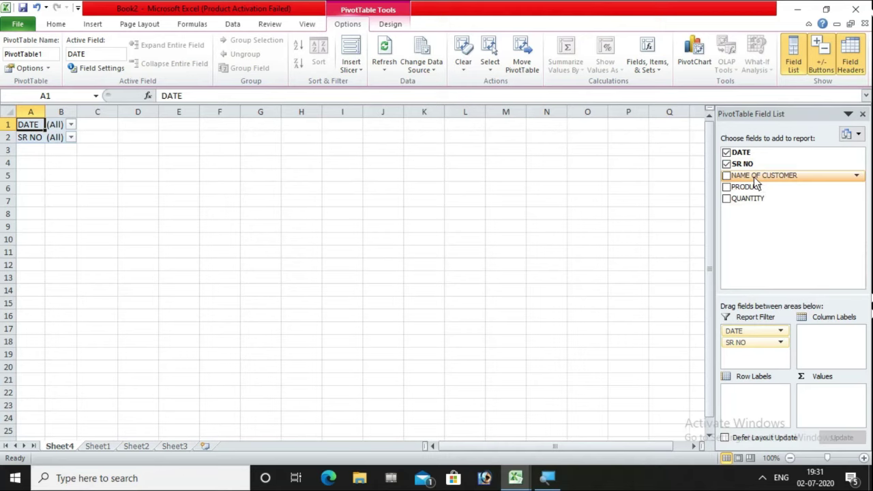
left_click_drag(823, 354, 771, 407)
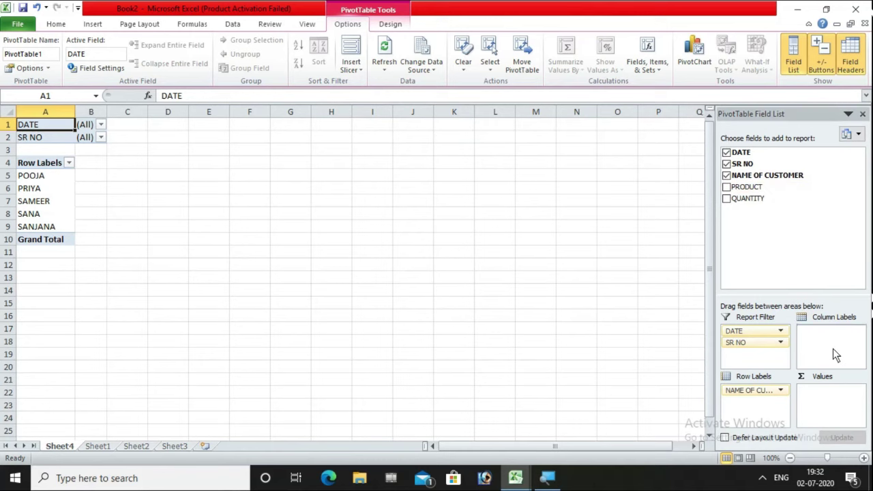
left_click_drag(833, 343, 833, 343)
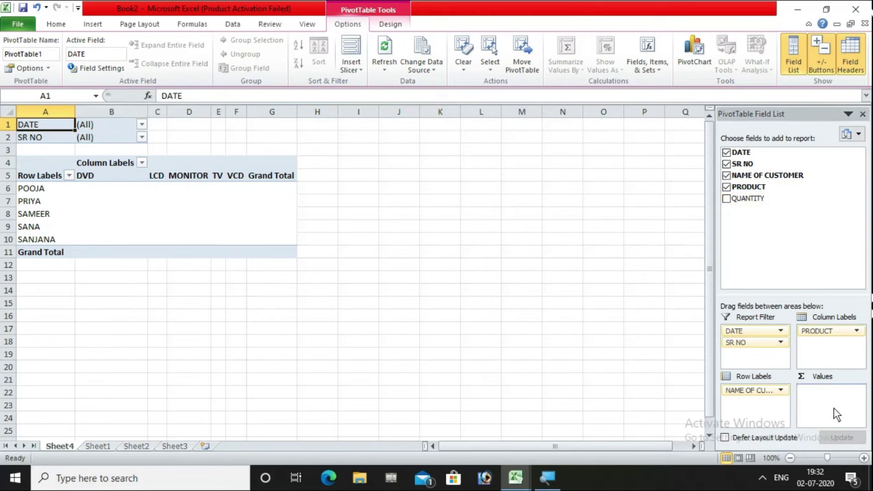
left_click_drag(833, 408, 833, 408)
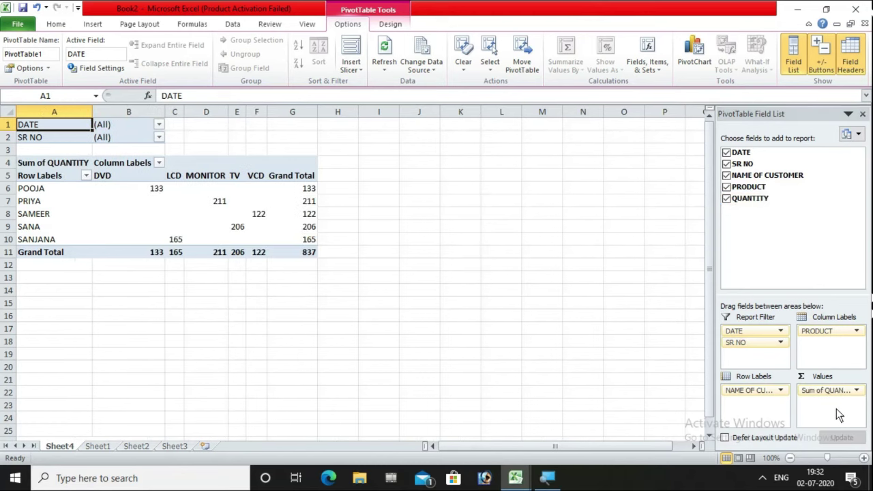
scroll(148, 239, "up", 2)
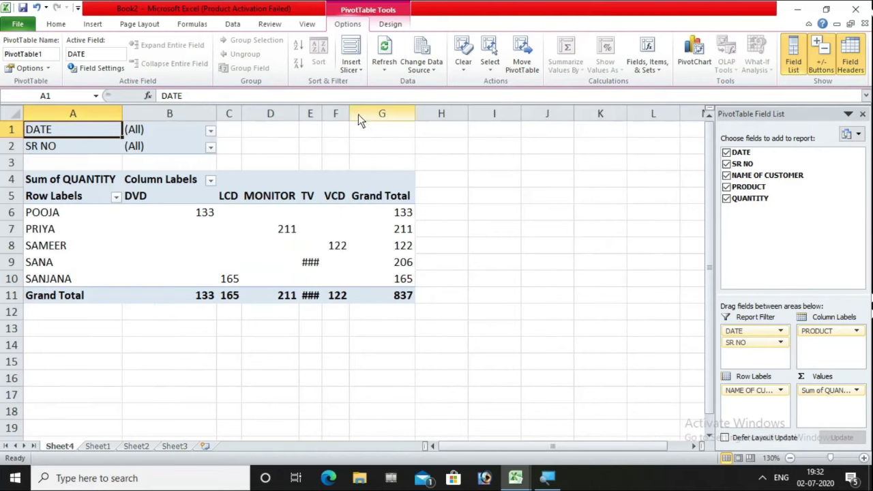
Try several PivotTable styles, settling on a dark red medium style.
left_click(391, 24)
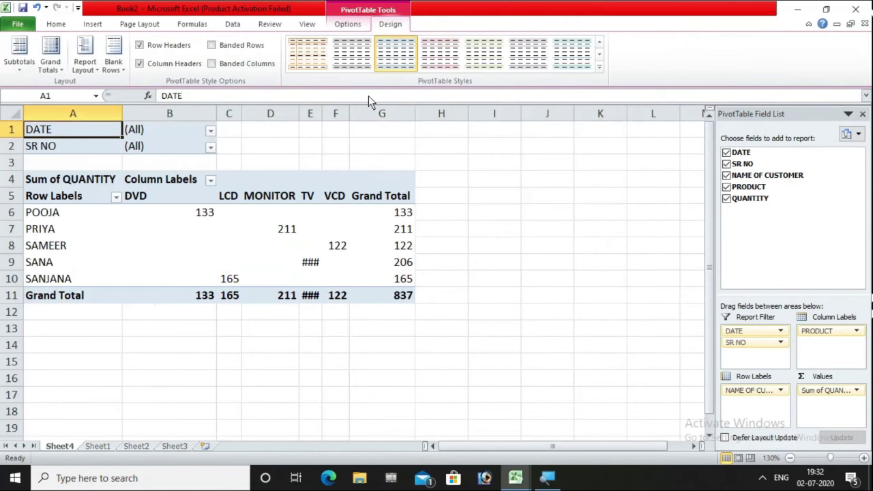
left_click(600, 71)
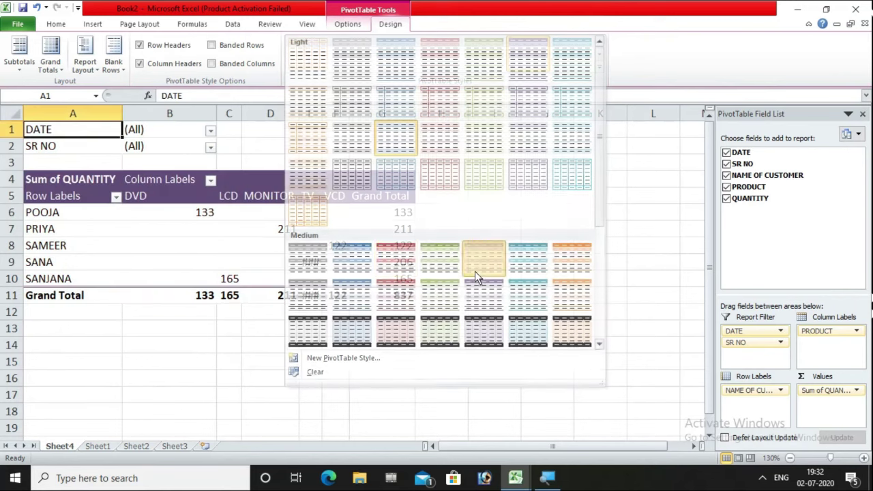
left_click(475, 271)
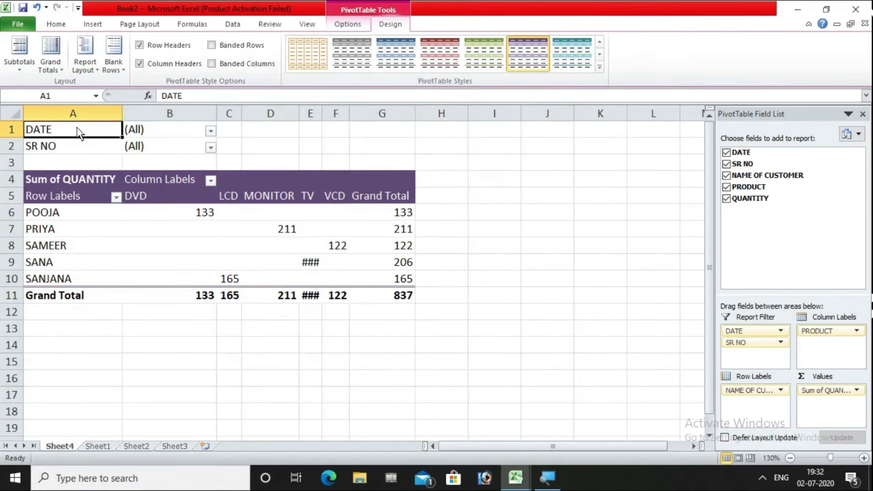
left_click(599, 67)
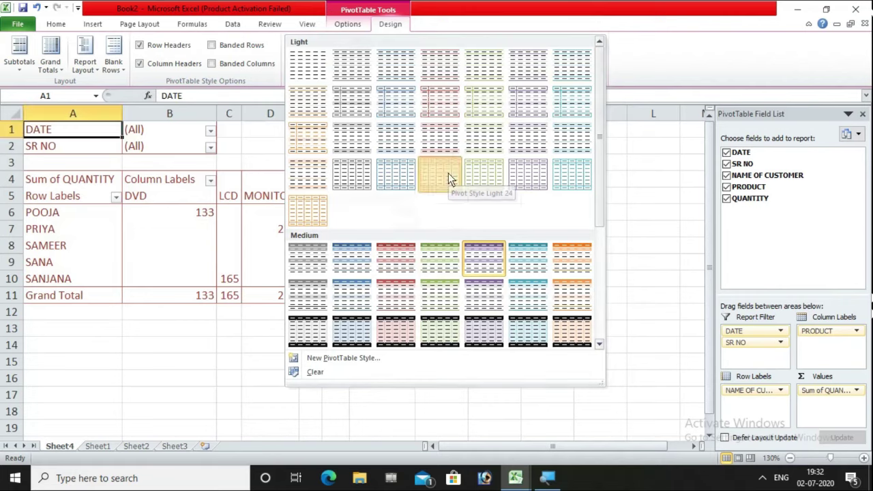
left_click(448, 176)
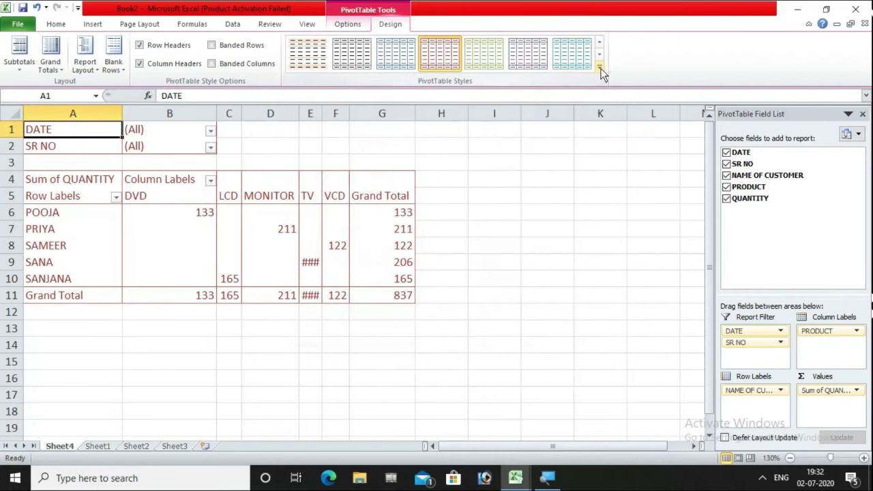
left_click(599, 67)
key("Escape")
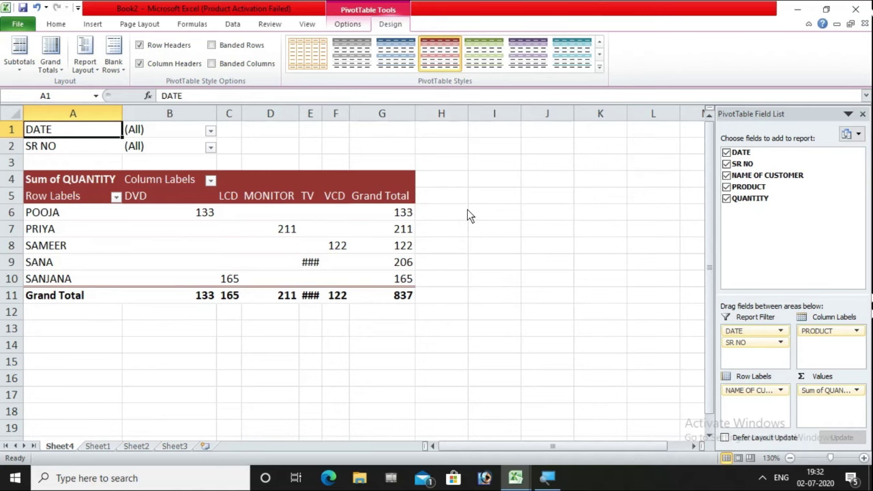
Review the pivot's cells, including a customer's grand total of 211 and the DATE filter.
left_click(253, 328)
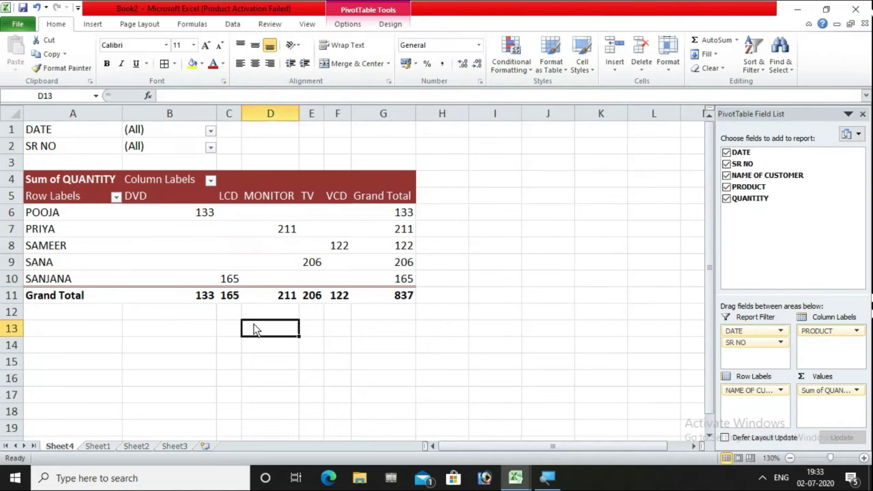
left_click(372, 231)
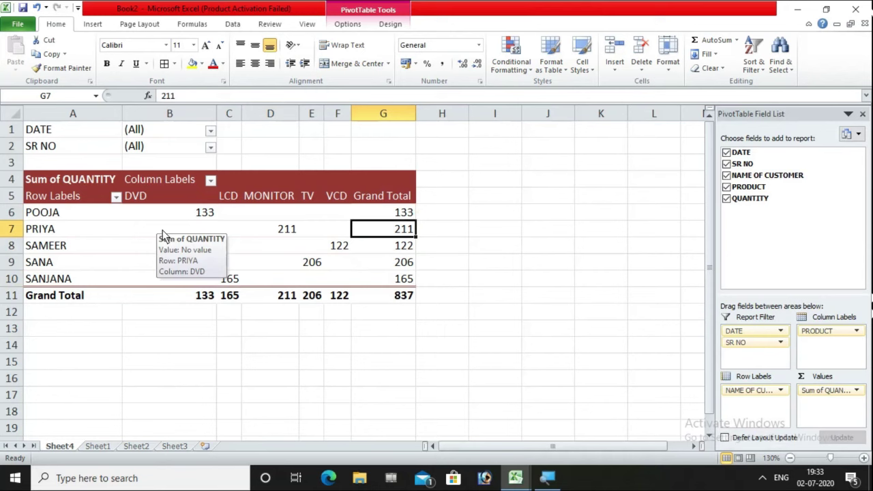
left_click(56, 227)
left_click(56, 265)
left_click(58, 280)
left_click(61, 218)
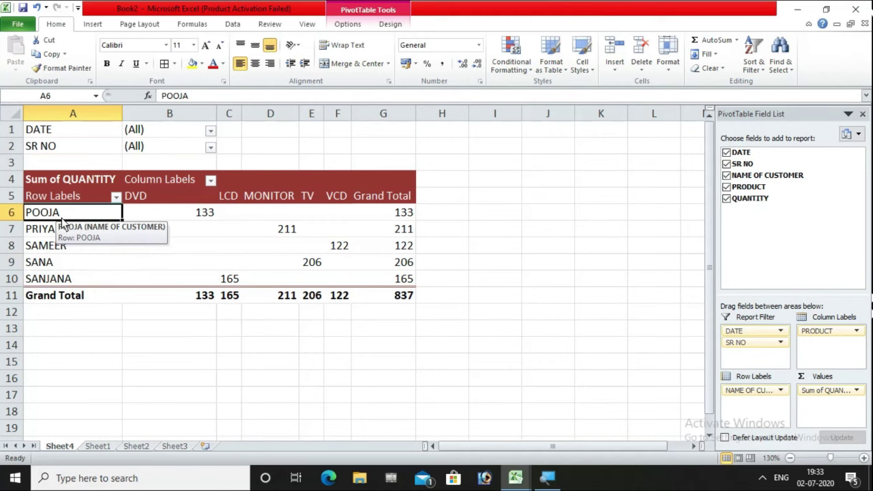
left_click(54, 135)
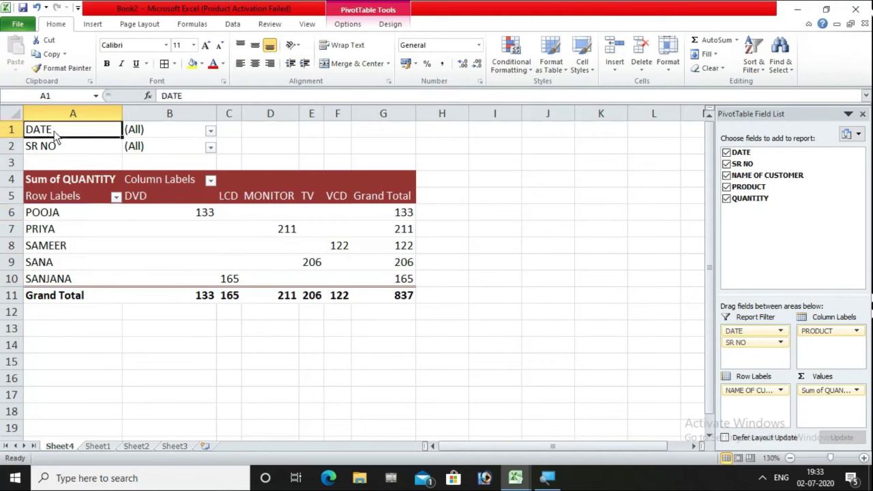
Filter the pivot's DATE field to 01-05-2019 only.
left_click(212, 131)
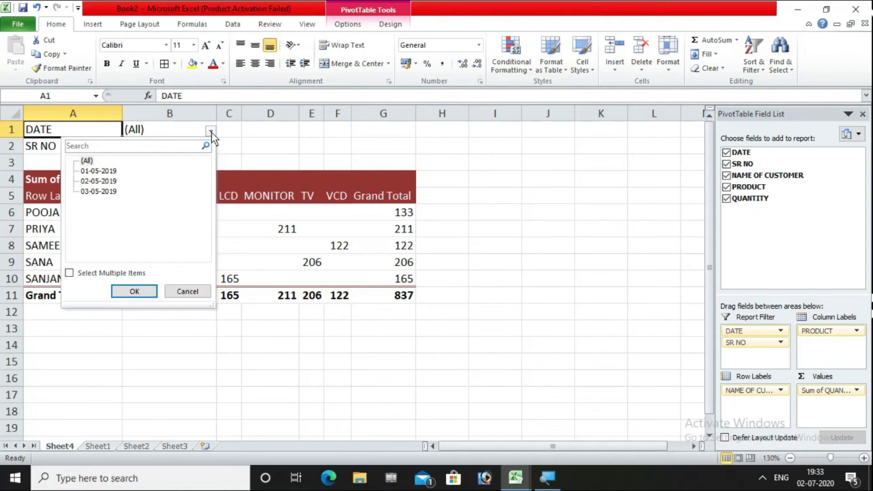
left_click(70, 273)
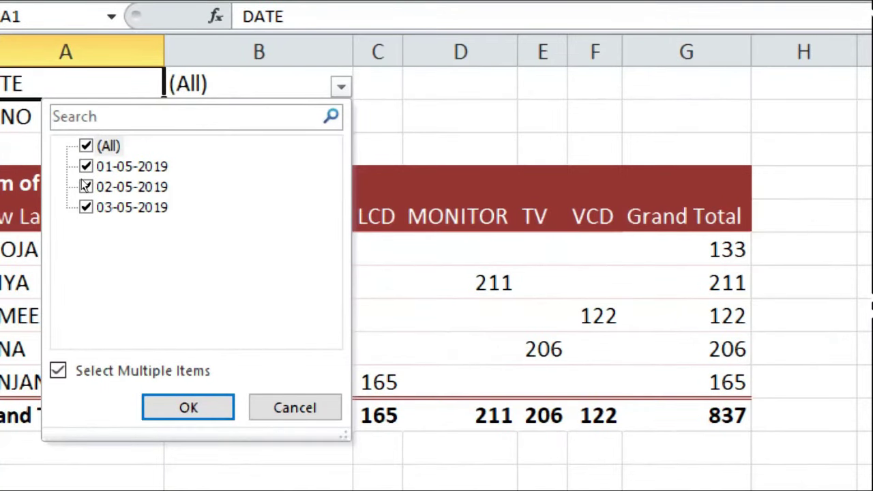
left_click(85, 146)
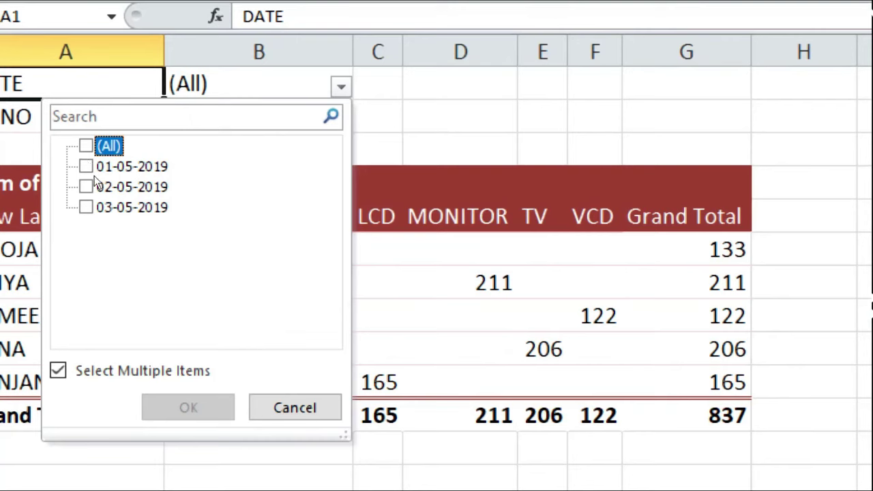
left_click(84, 170)
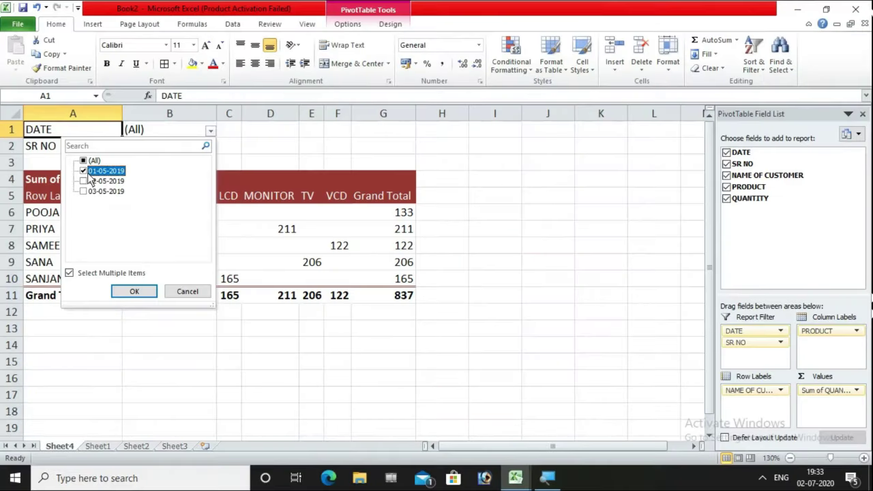
left_click(134, 294)
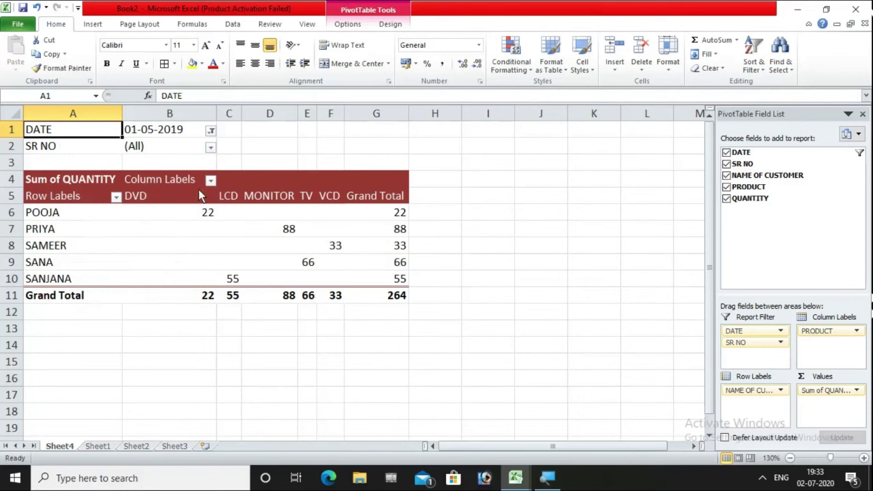
Switch the DATE filter to show 02-05-2019 only.
left_click(212, 130)
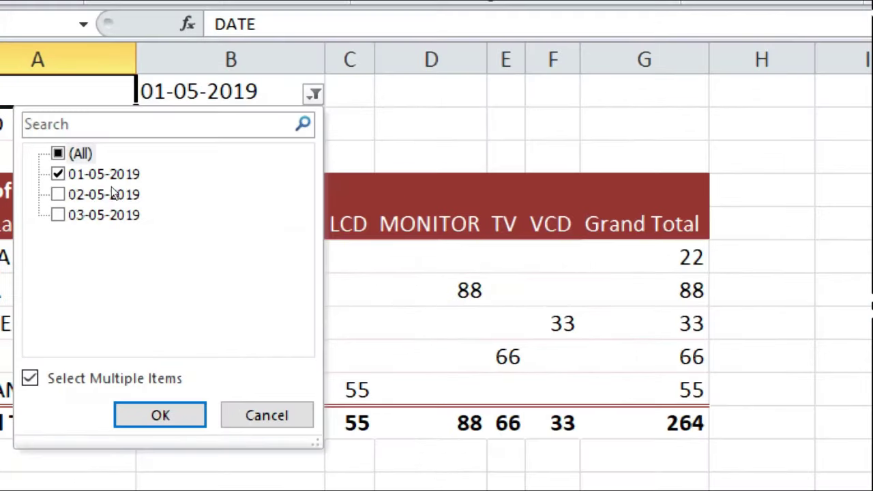
left_click(87, 193)
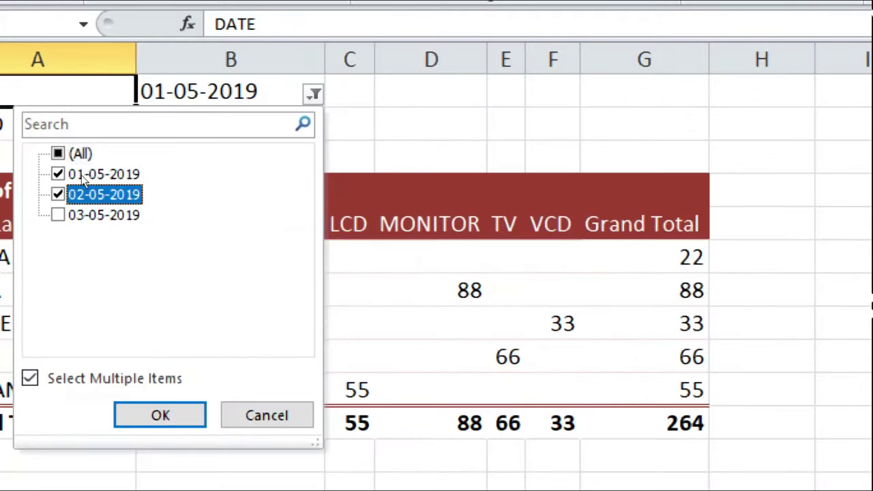
left_click(82, 174)
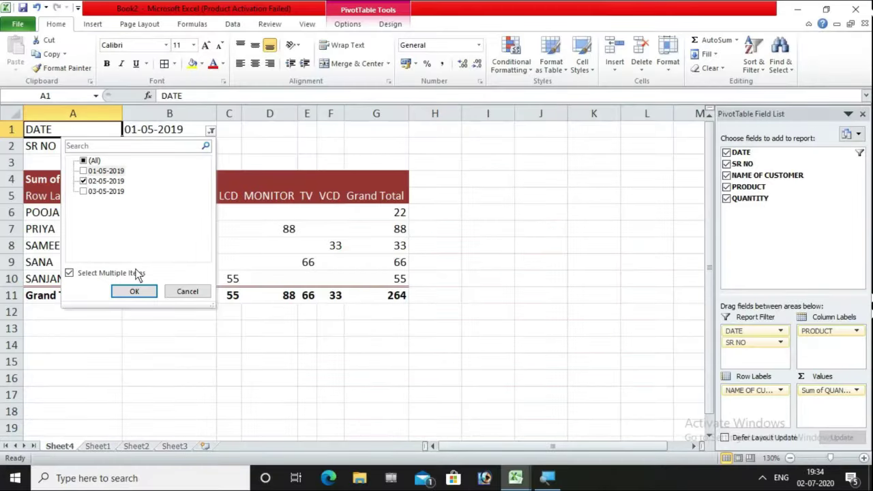
left_click(134, 292)
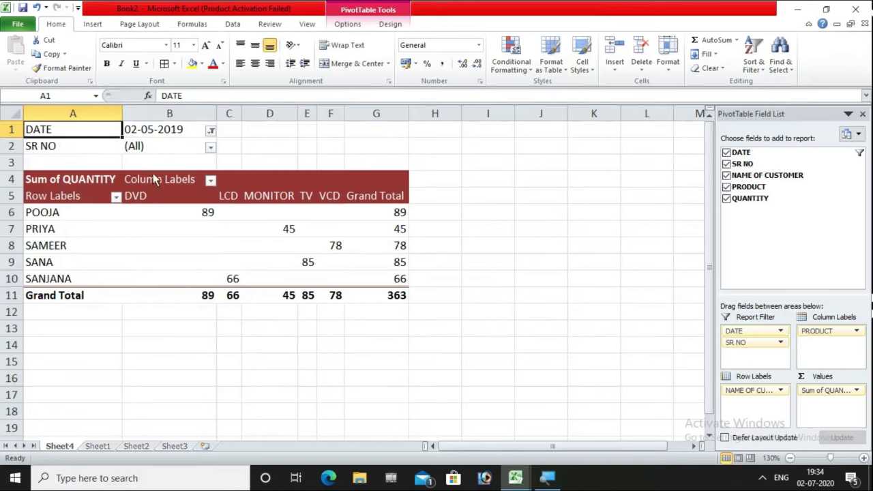
Switch the DATE filter to show 03-05-2019 only.
left_click(211, 131)
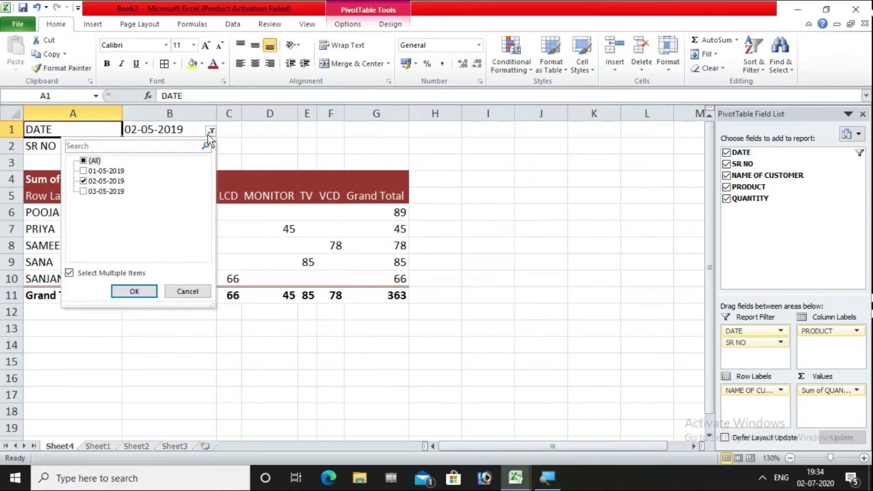
left_click(88, 193)
left_click(84, 191)
left_click(83, 180)
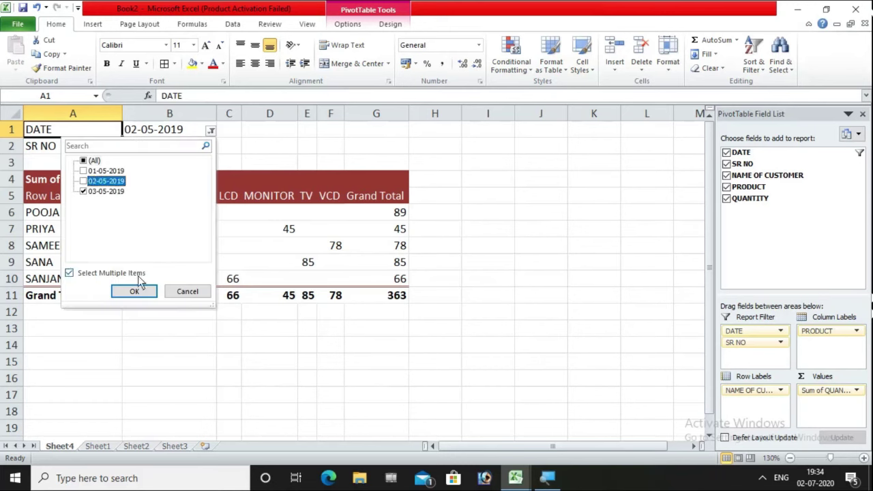
left_click(133, 292)
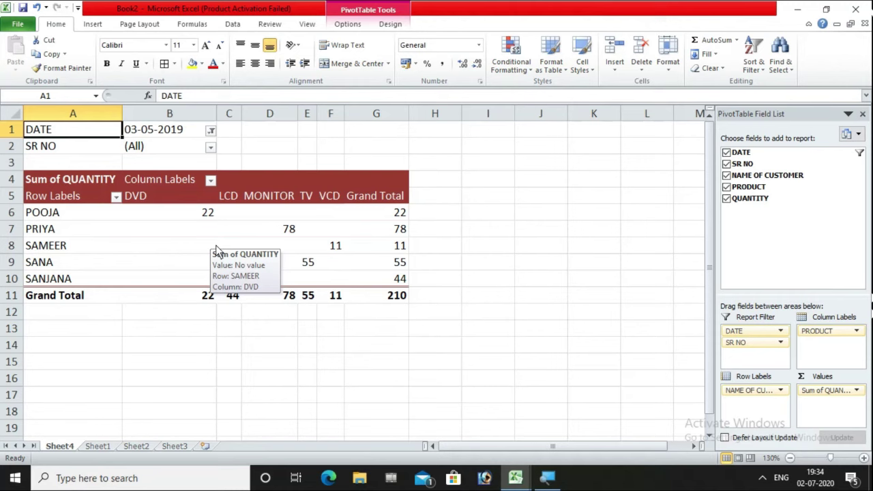
Restore all dates in the DATE filter, giving a Grand Total of 837.
left_click(211, 131)
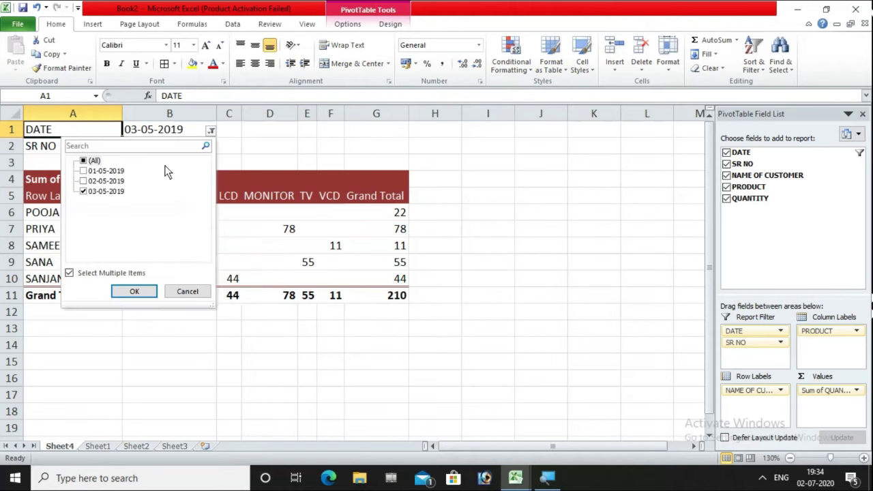
left_click(87, 160)
left_click(133, 292)
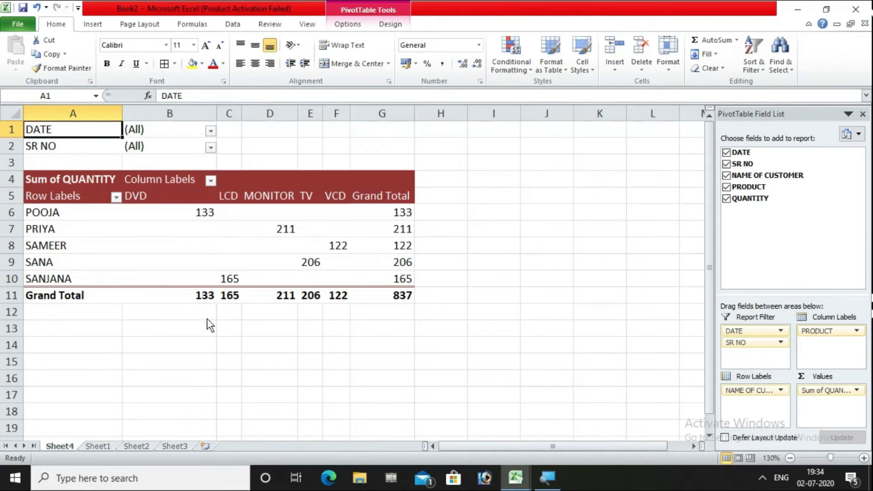
left_click(524, 242)
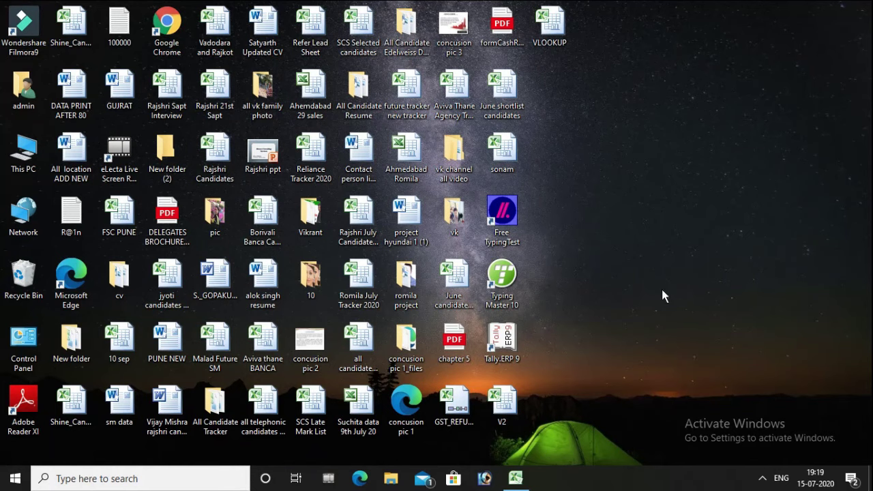
Restore the VLOOKUP workbook window and move around the cells below the bill table.
left_click(518, 482)
left_click(443, 349)
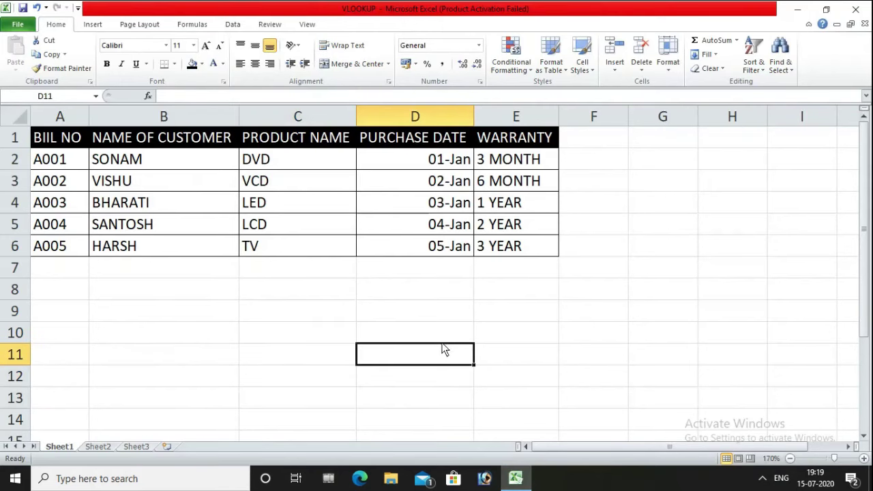
key("Left")
key("Up")
key("Left")
key("Up")
key("Up")
key("Down")
key("Down")
key("Down")
left_click(93, 308)
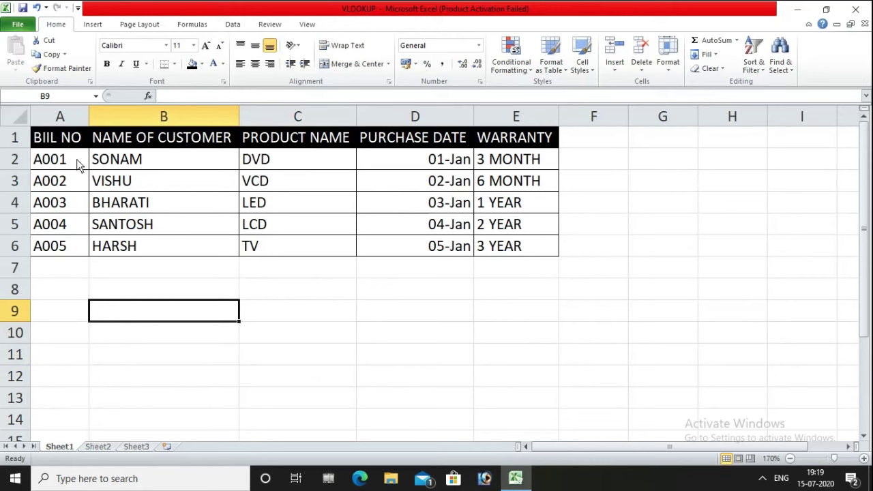
Select the bill table's header row A1:E1.
mouse_move(66, 139)
left_mouse_down()
mouse_move(418, 209)
mouse_move(500, 246)
left_mouse_up()
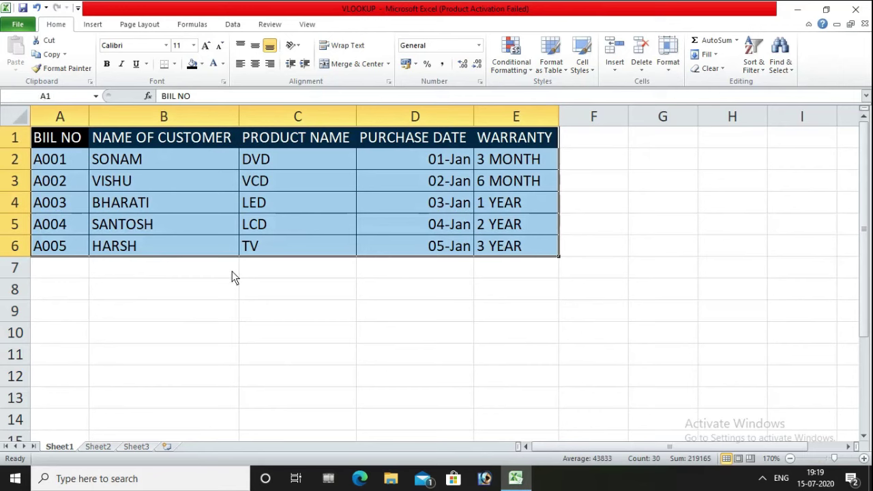
left_click_drag(145, 163, 172, 262)
left_click(197, 307)
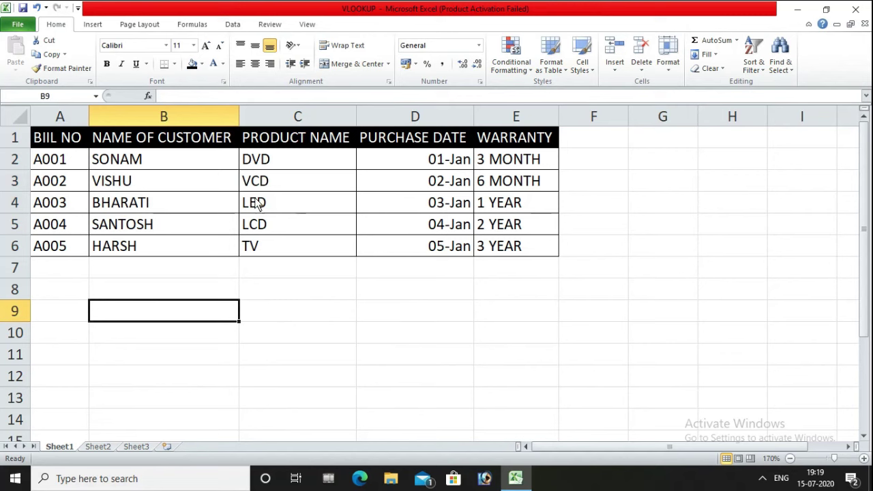
left_click_drag(61, 139, 494, 143)
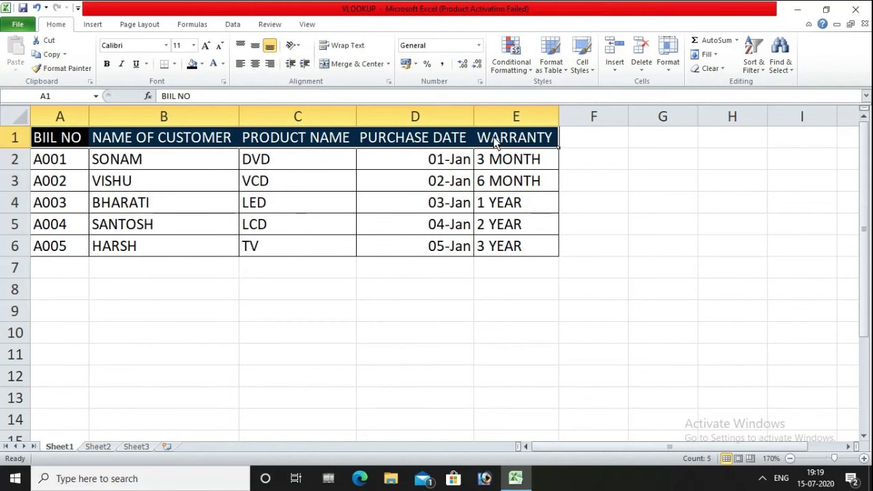
Copy the header row and look at the paste options at G1 without pasting.
key("ctrl+c")
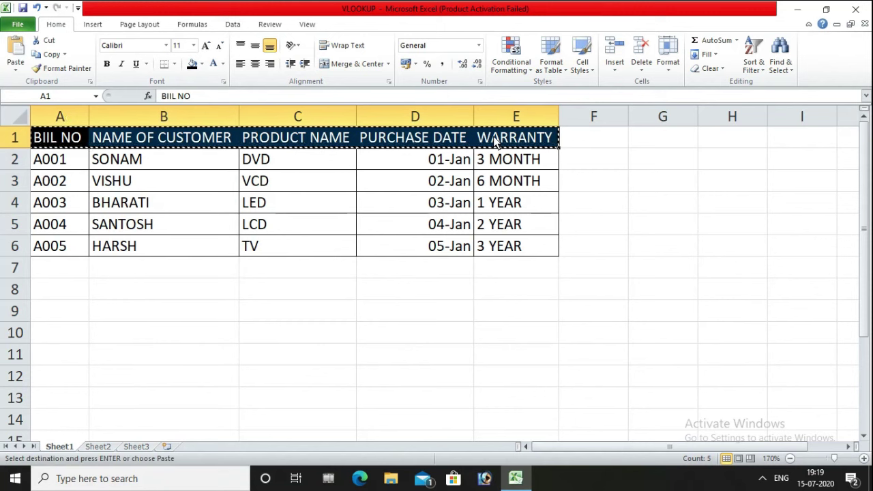
left_click(651, 140)
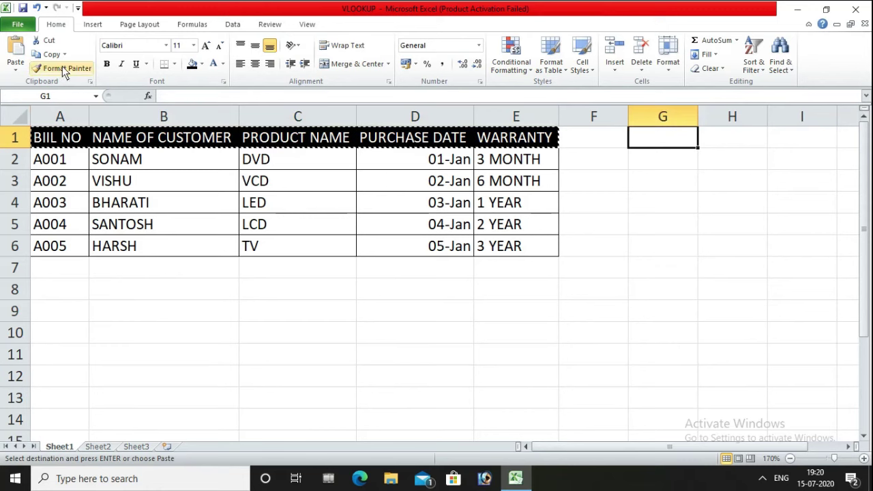
left_click(14, 72)
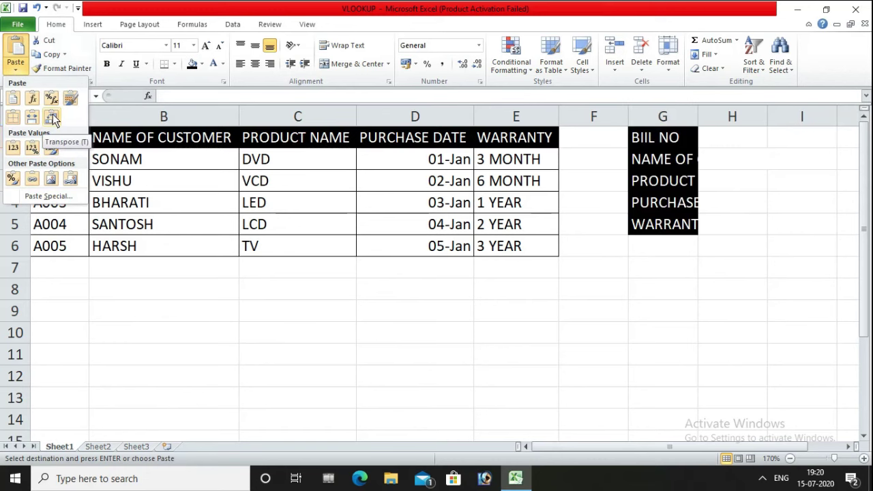
left_click(107, 79)
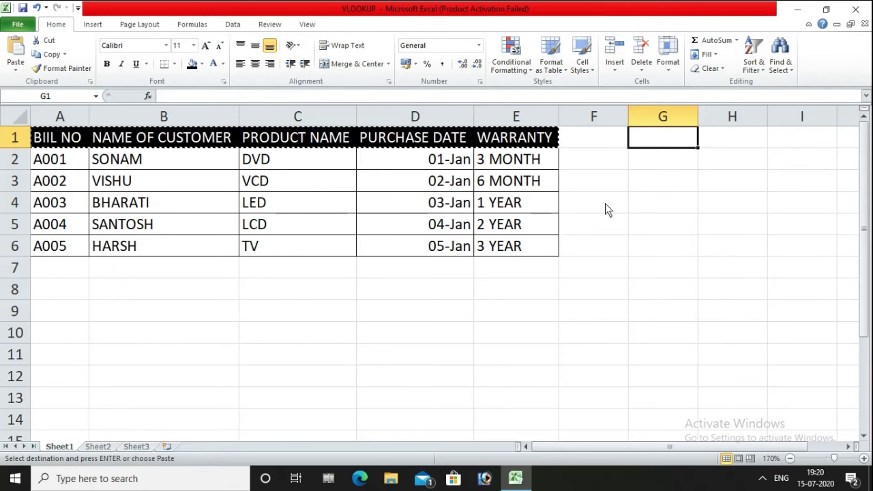
left_click(641, 196)
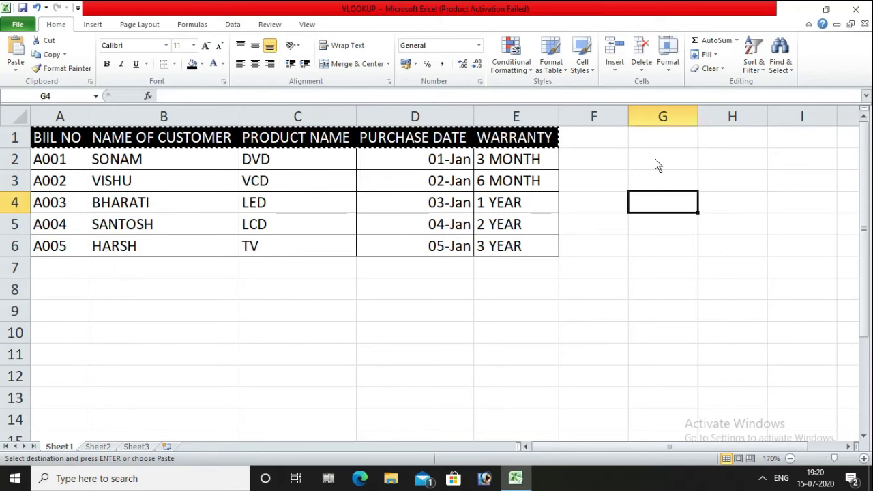
left_click(592, 181)
Copy headers A1:E1 and paste them transposed into G1:G5 with Alt+H+V+T.
left_click_drag(65, 145, 525, 141)
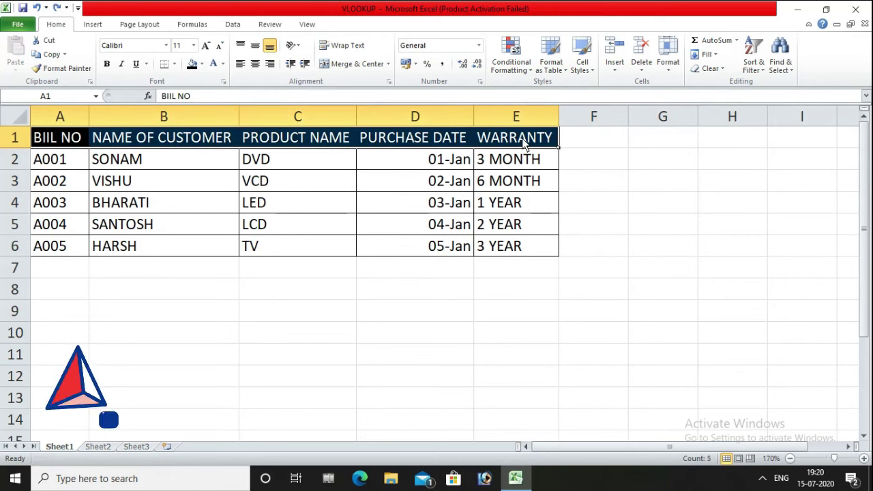
key("ctrl+c")
left_click(652, 139)
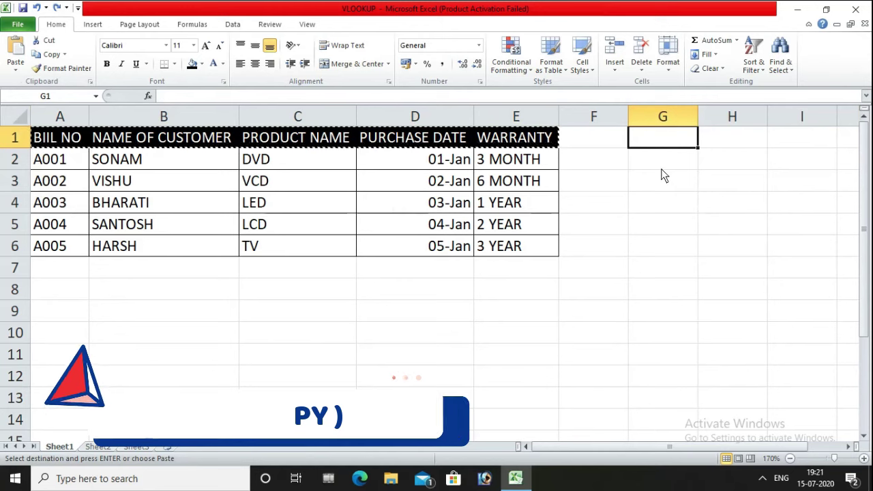
key("alt")
key("h")
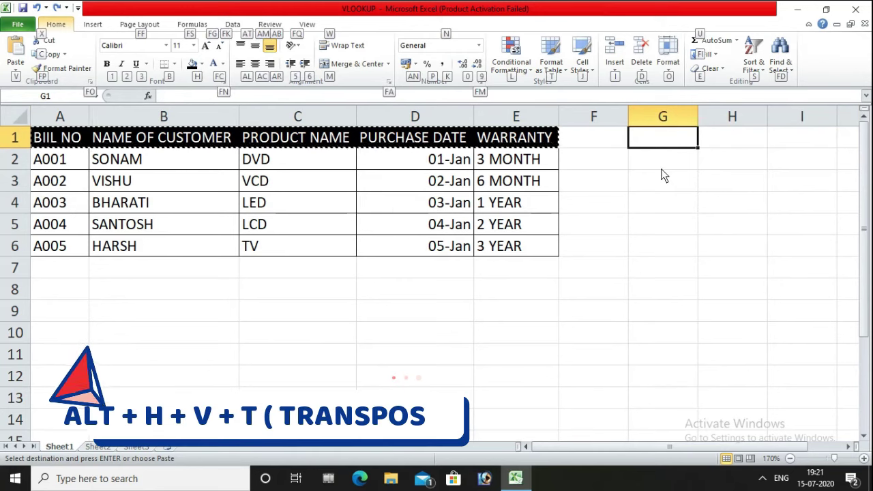
key("v")
key("t")
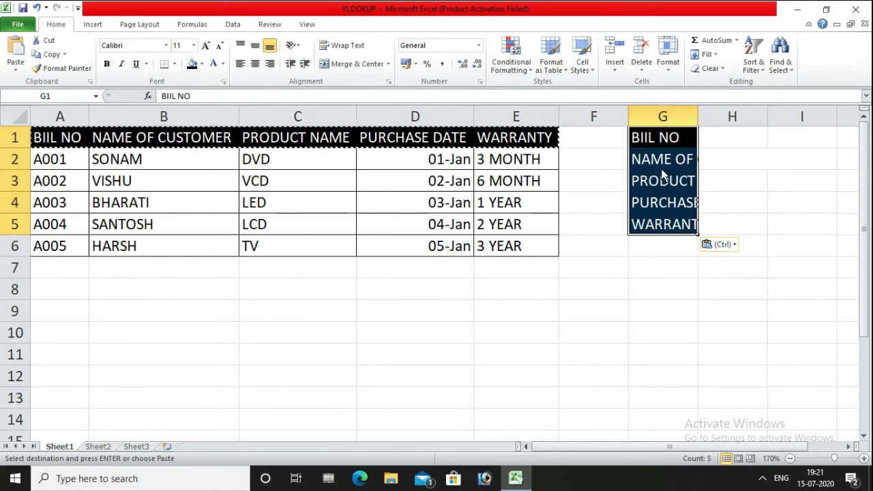
Autofit column G to the header labels and select H1.
left_click_drag(697, 116, 696, 117)
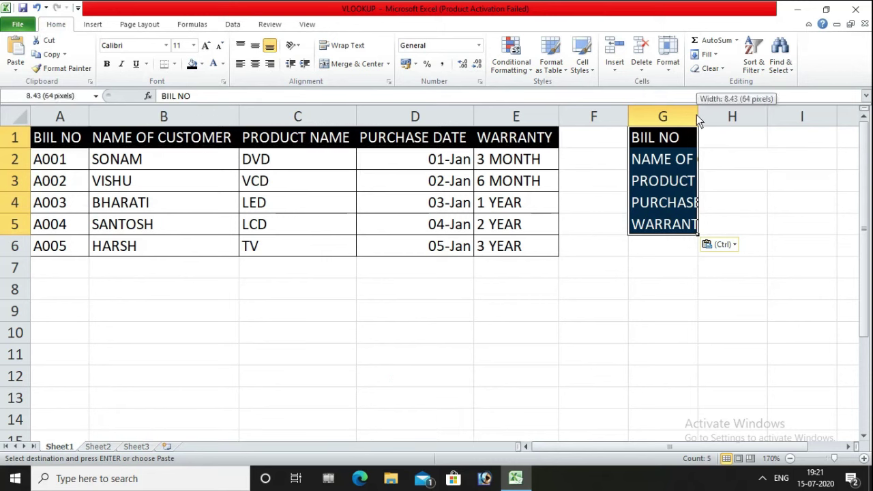
double_click(696, 115)
left_click(721, 272)
left_click(812, 140)
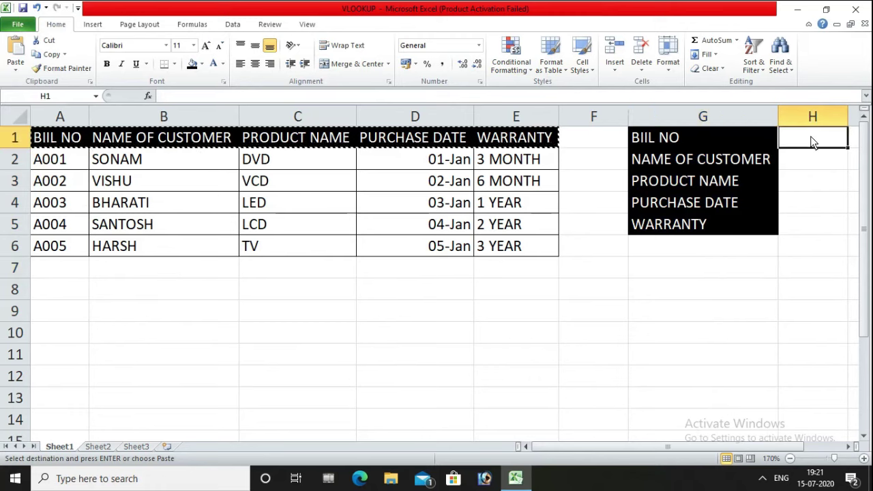
left_click(789, 458)
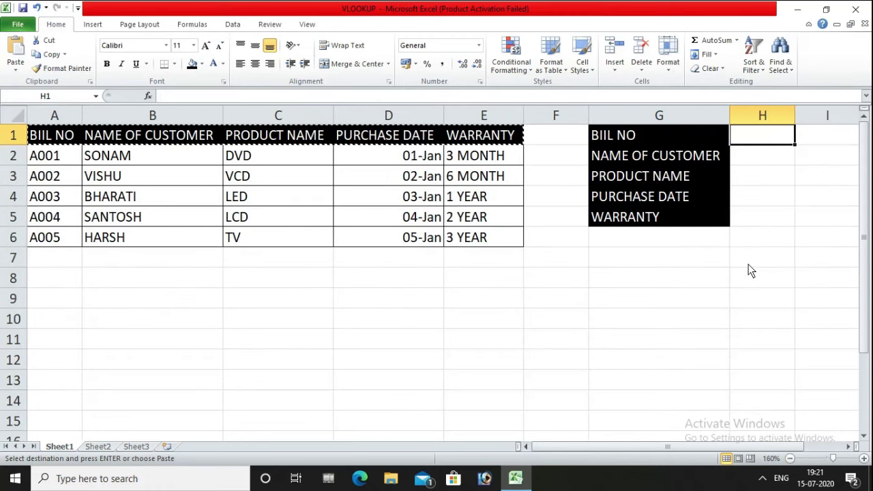
Open Data Validation from the Data tab, then close it unchanged.
left_click(232, 26)
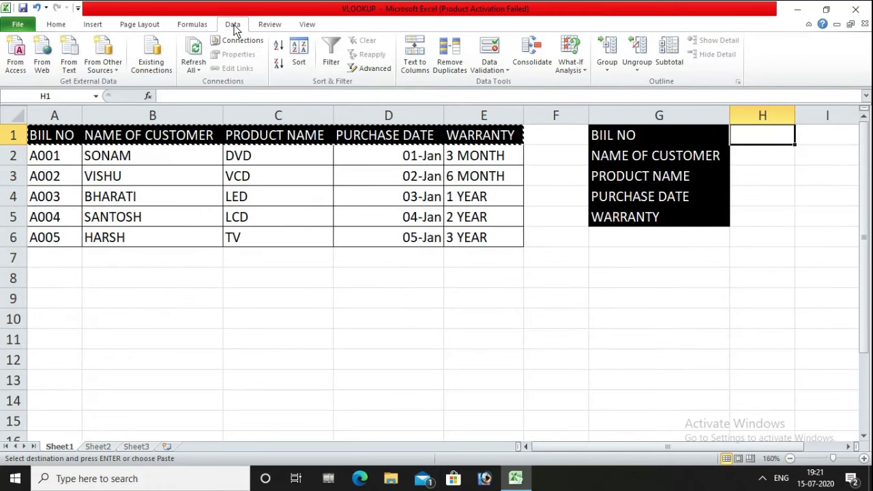
left_click(502, 70)
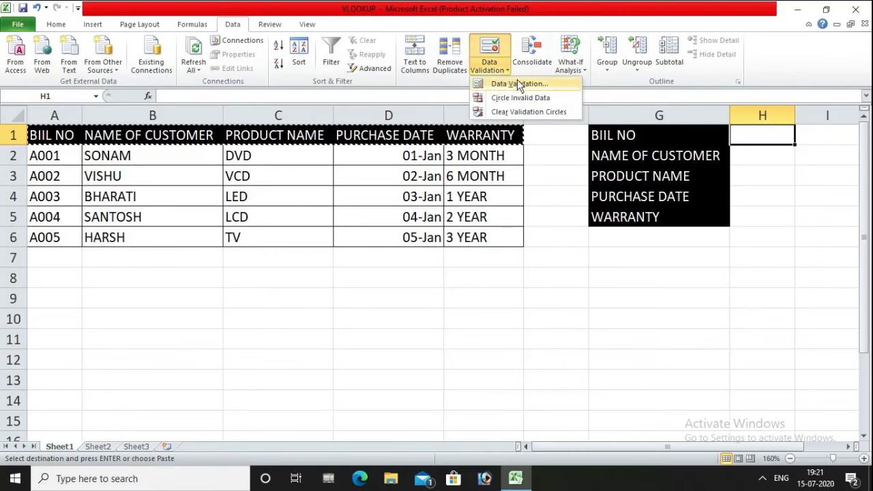
left_click(504, 84)
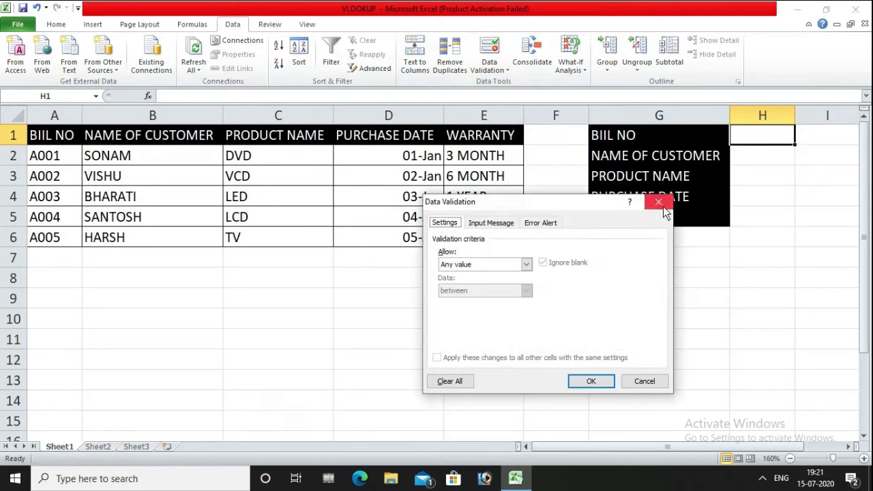
left_click(658, 204)
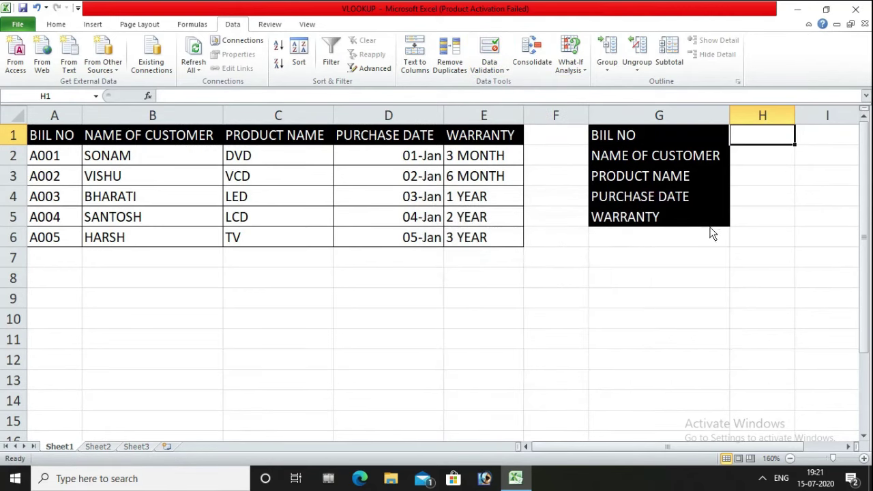
left_click(58, 26)
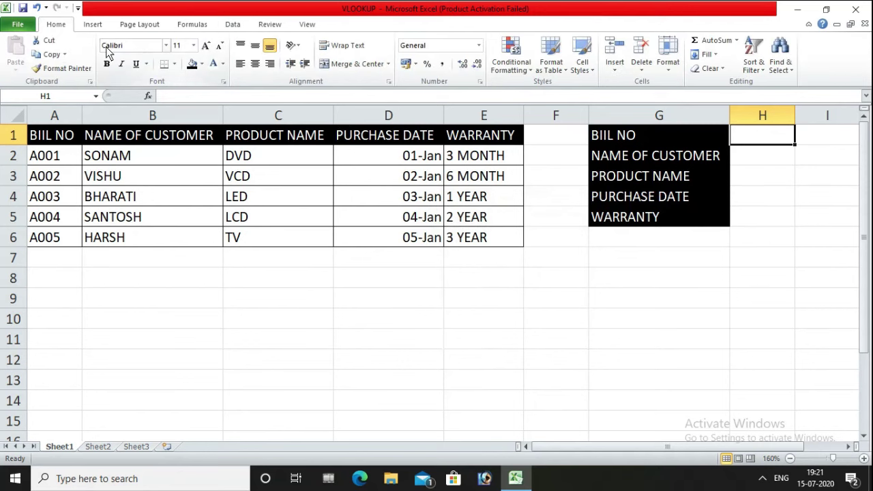
Open Data Validation for H1 with Alt+A+V+V and set Allow to List.
key("alt")
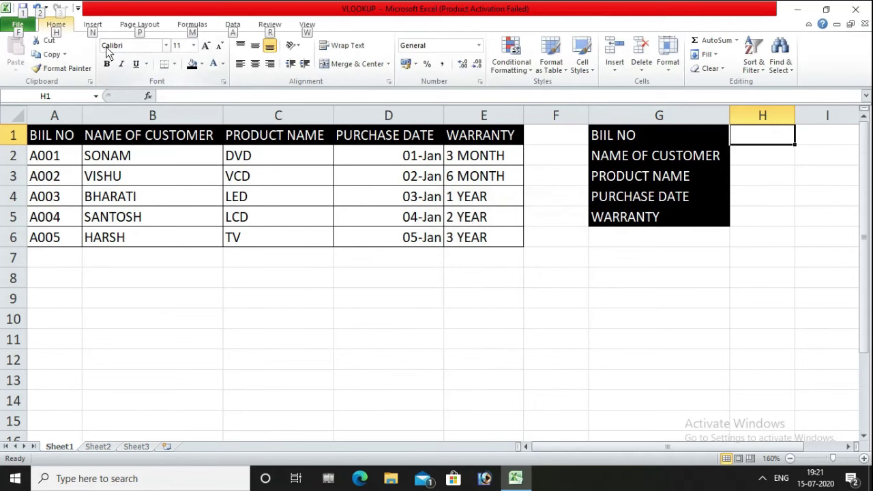
key("a")
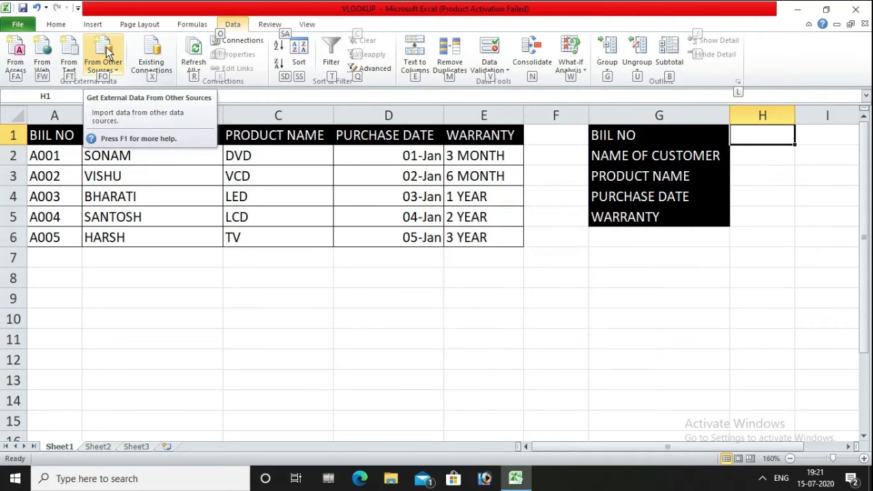
key("v")
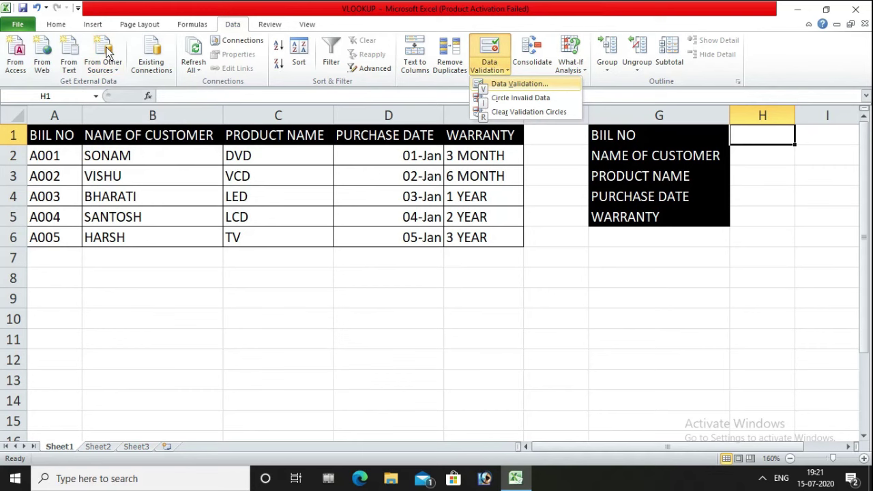
key("v")
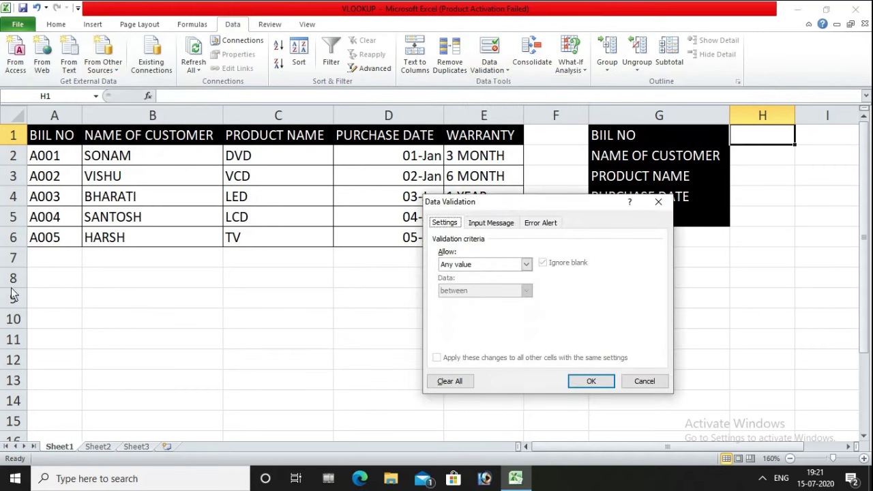
left_click(524, 264)
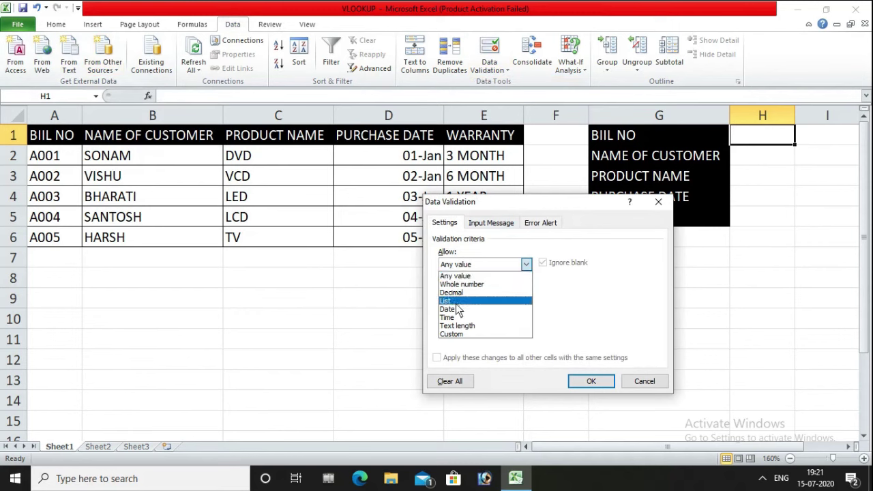
left_click(451, 301)
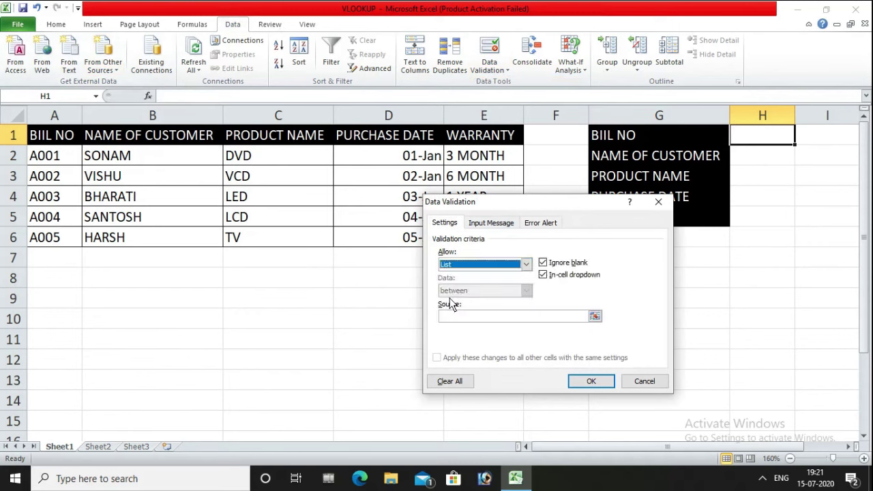
left_click(441, 315)
Magnify the validation dialog to 200% to confirm List as the allowed type.
key("super+plus")
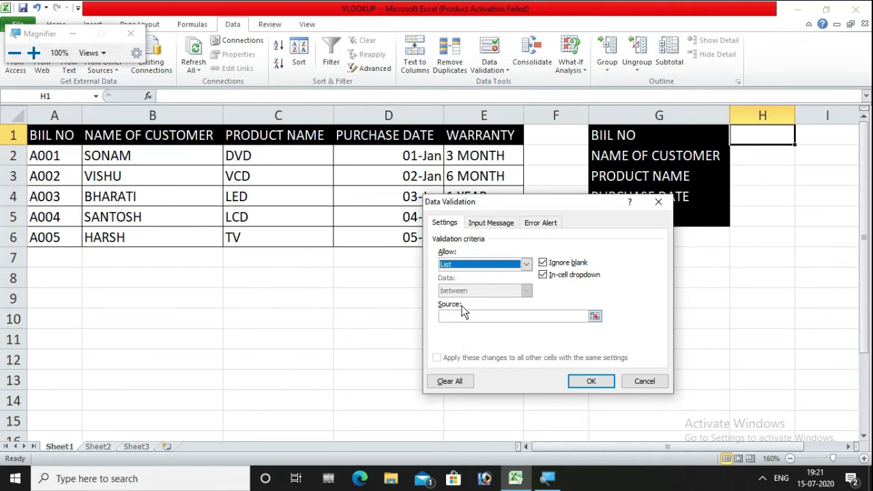
key("super+plus")
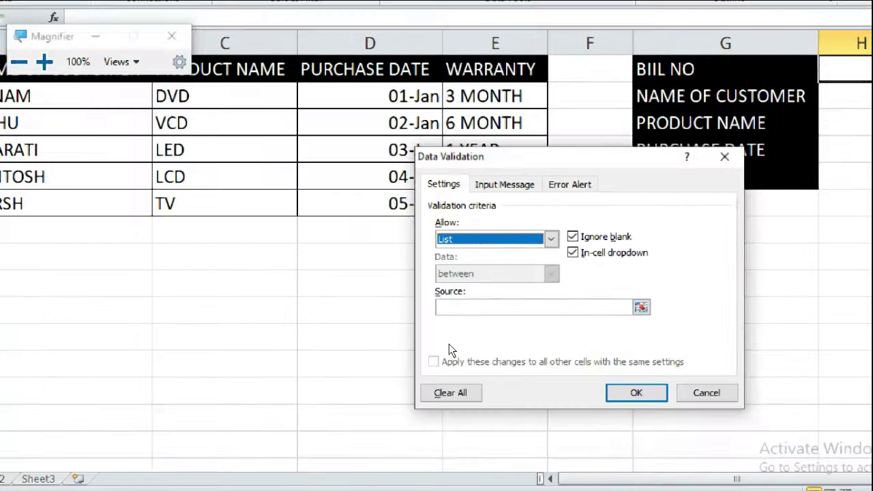
key("Tab")
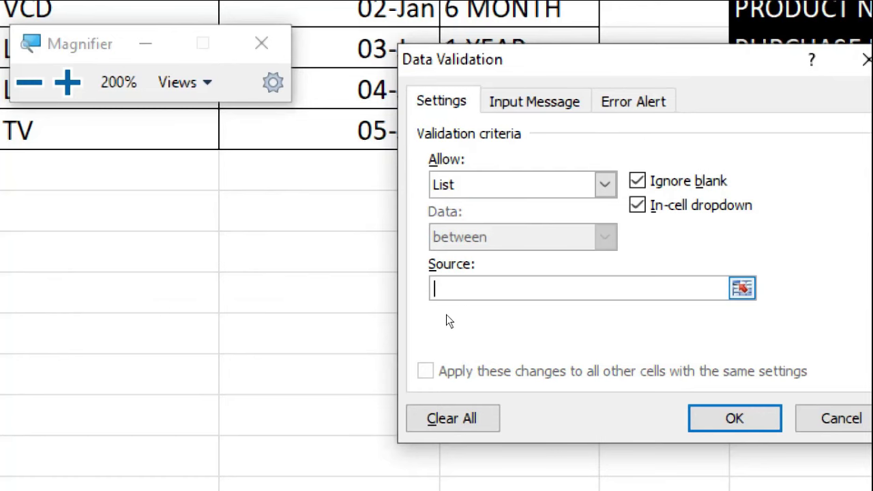
key("shift+Tab")
key("alt+Down")
key("Up")
key("Down")
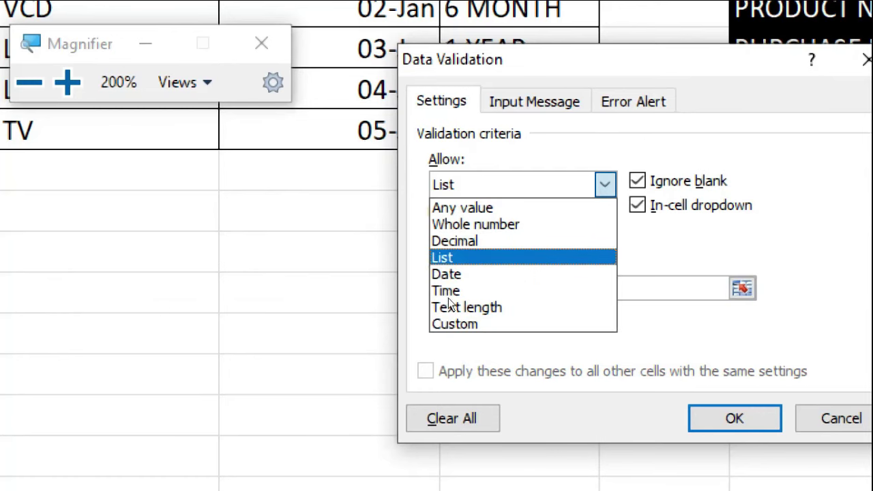
key("Return")
key("Tab")
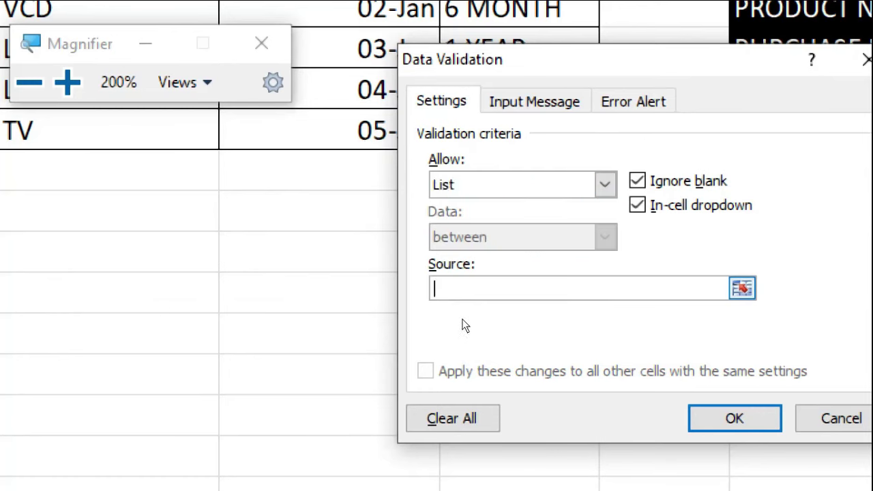
key("super+minus")
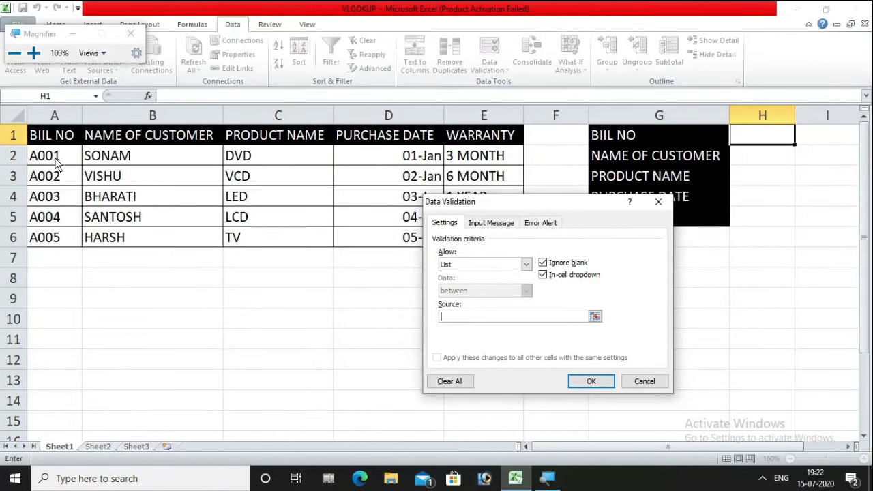
Set the list source to A2:A6, confirm, and choose A001 in H1.
left_click_drag(56, 161, 52, 238)
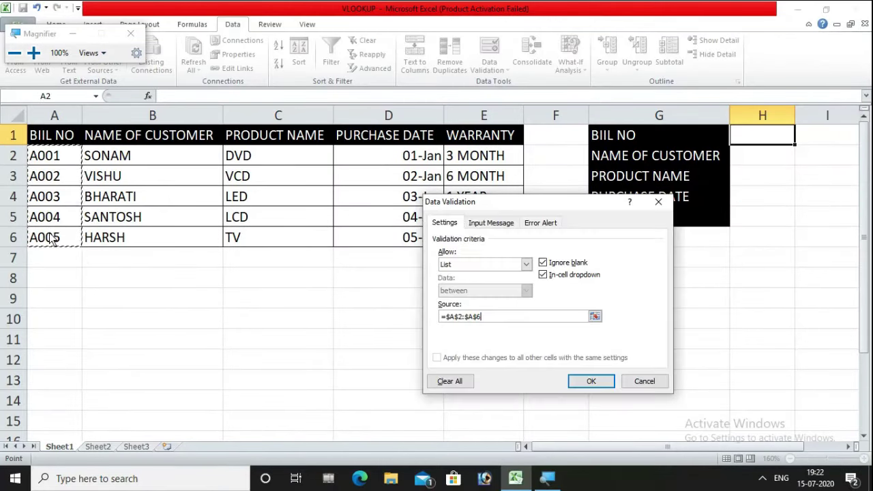
left_click(591, 383)
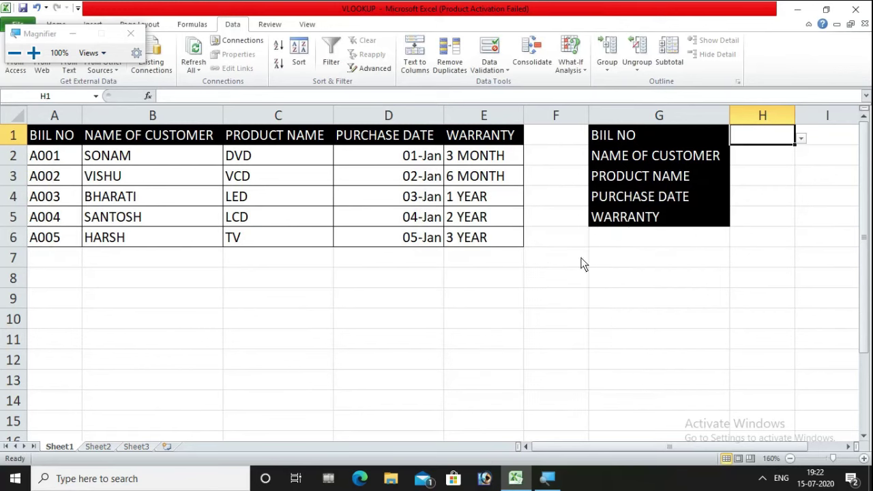
left_click(801, 138)
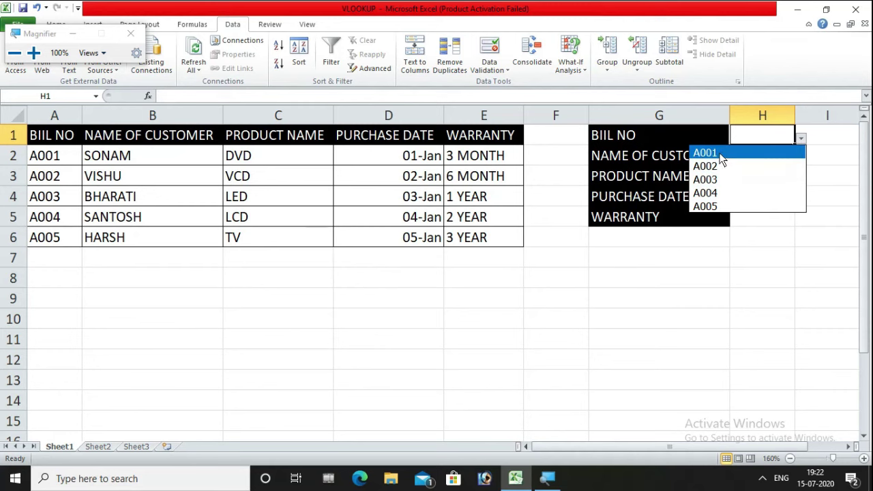
left_click(723, 158)
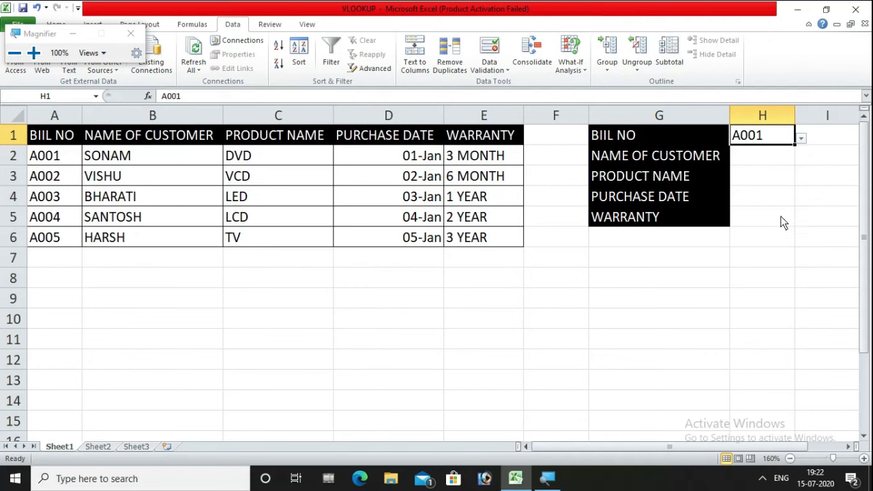
left_click_drag(782, 221, 772, 204)
left_click(758, 157)
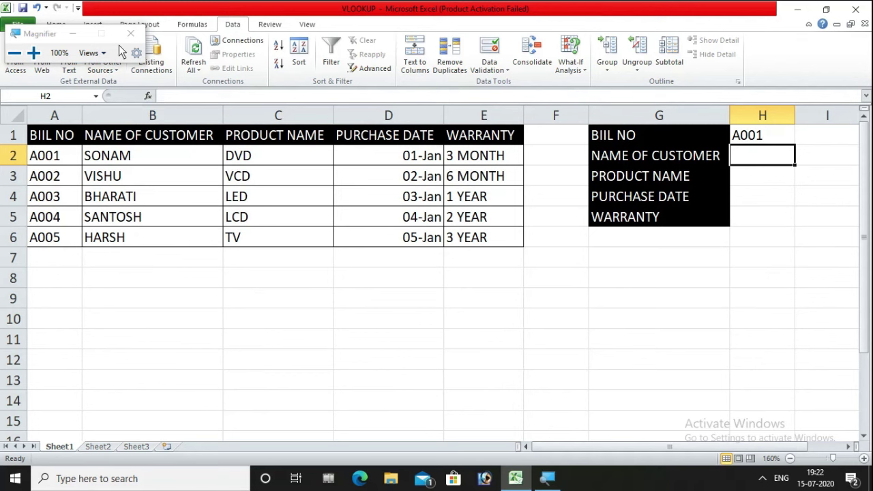
left_click(71, 33)
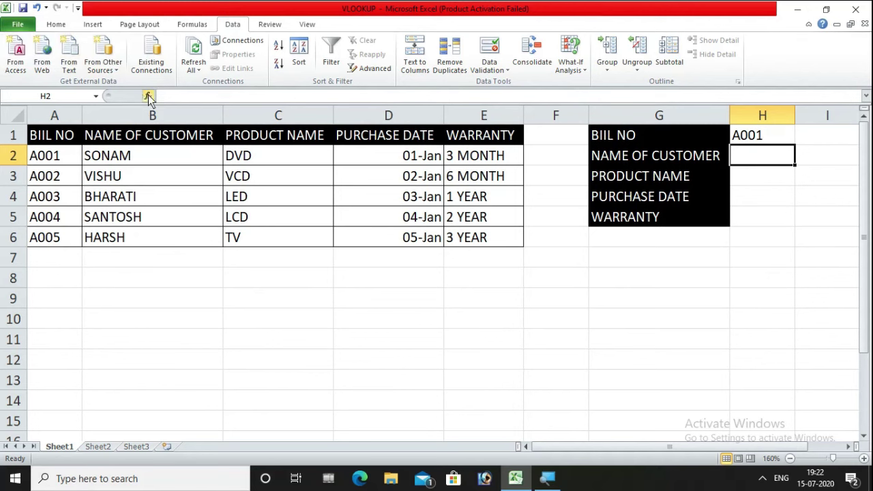
left_click(148, 96)
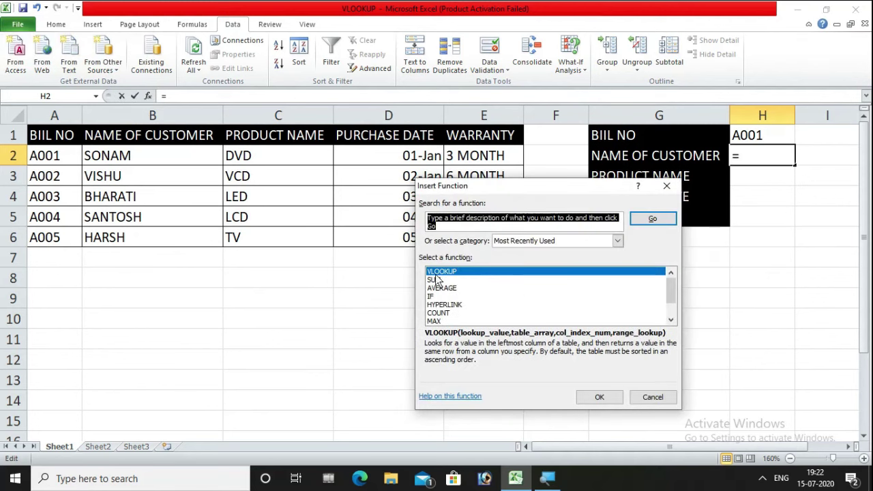
left_click(594, 398)
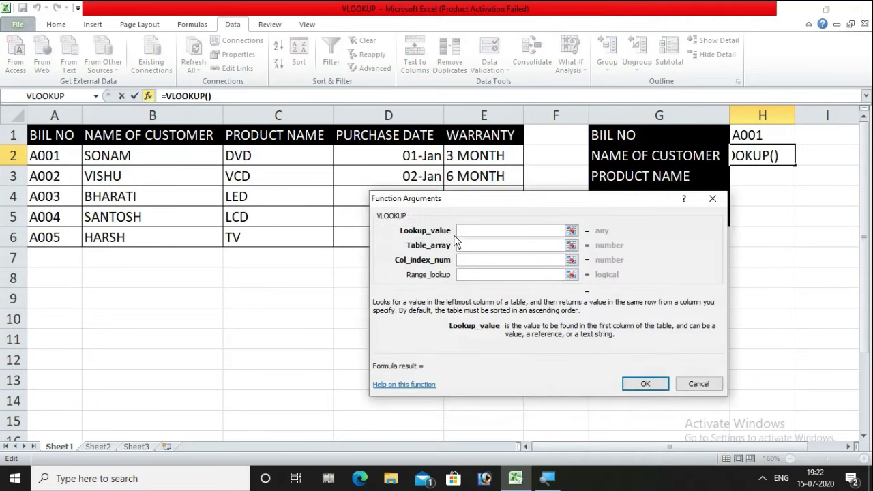
left_click(712, 201)
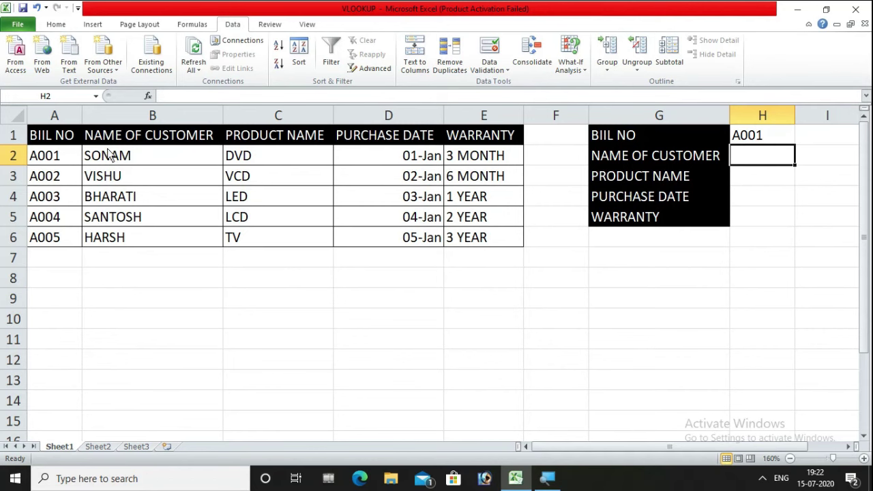
left_click(148, 96)
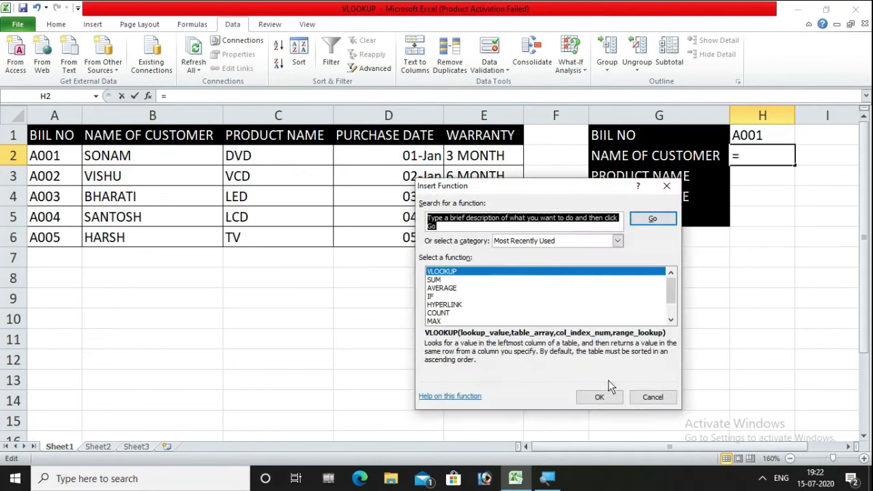
left_click(603, 397)
left_click(470, 244)
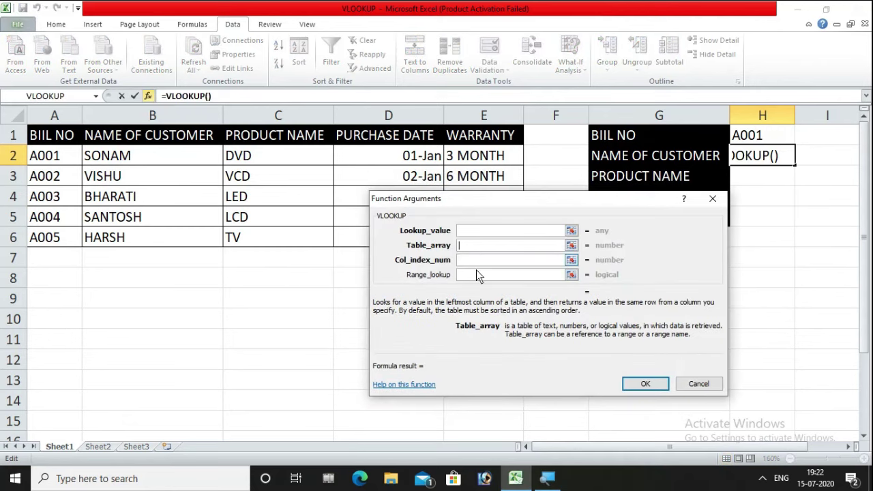
left_click(702, 384)
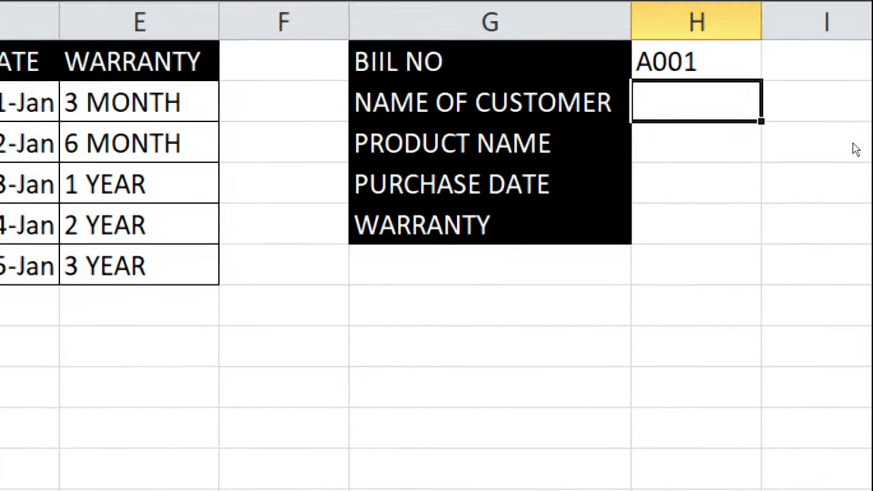
Enter =VLOOKUP(H1,A1:E6,2,0) in H2 to return the customer name for A001.
type("=VL")
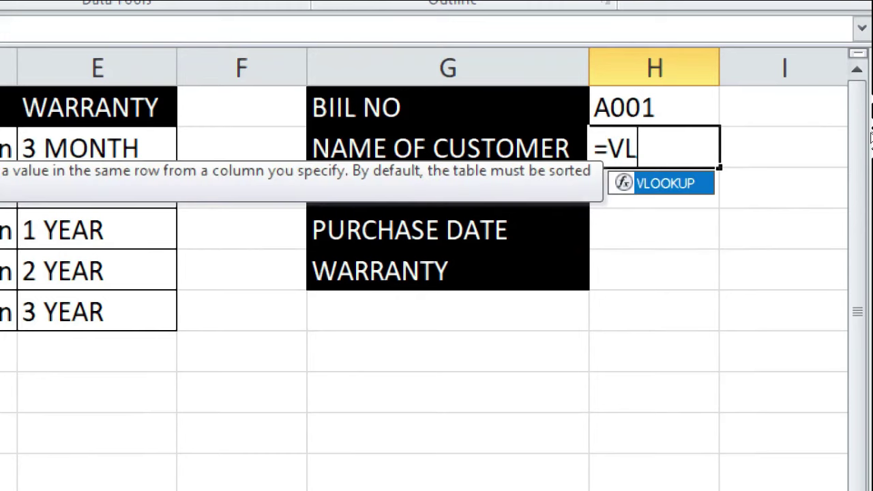
key("Tab")
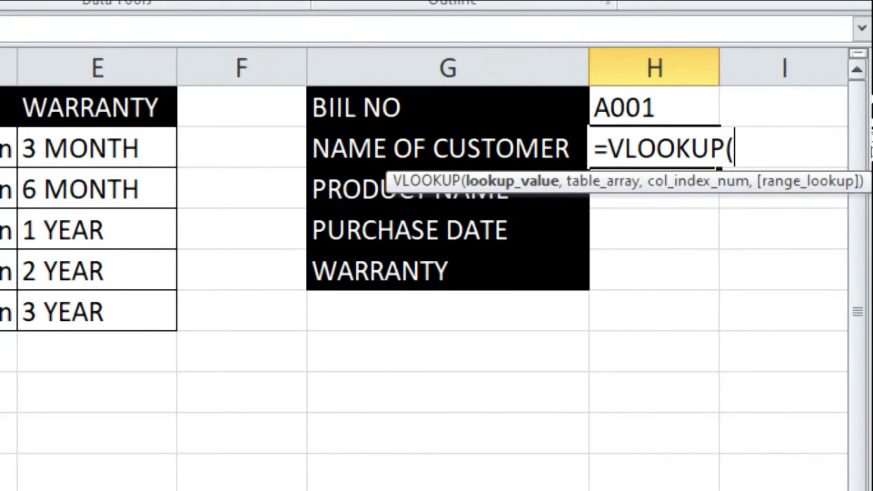
key("Up")
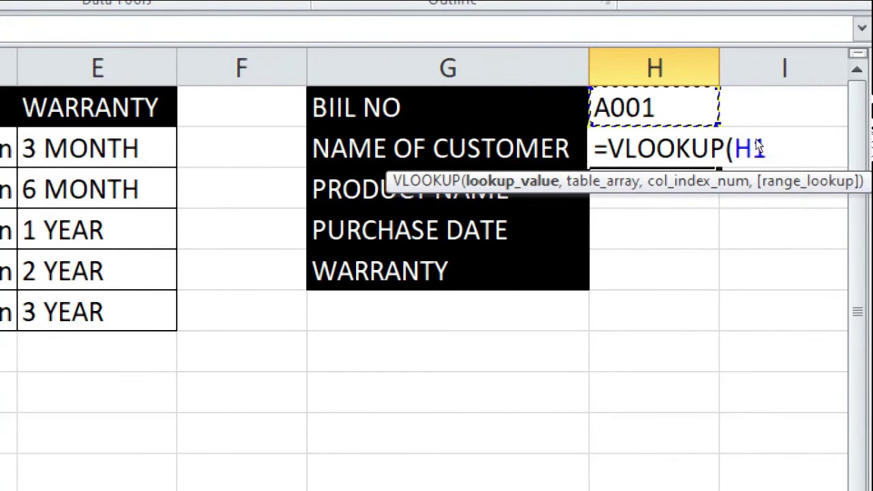
type(",")
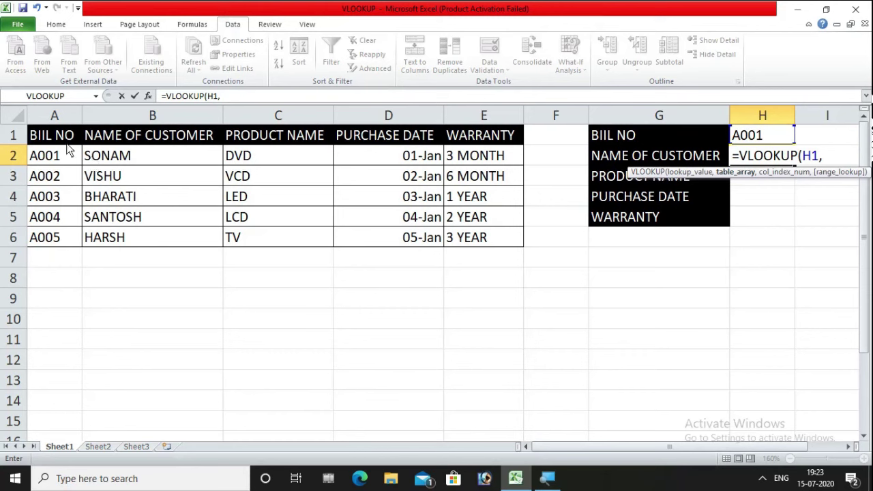
left_click_drag(55, 136, 492, 235)
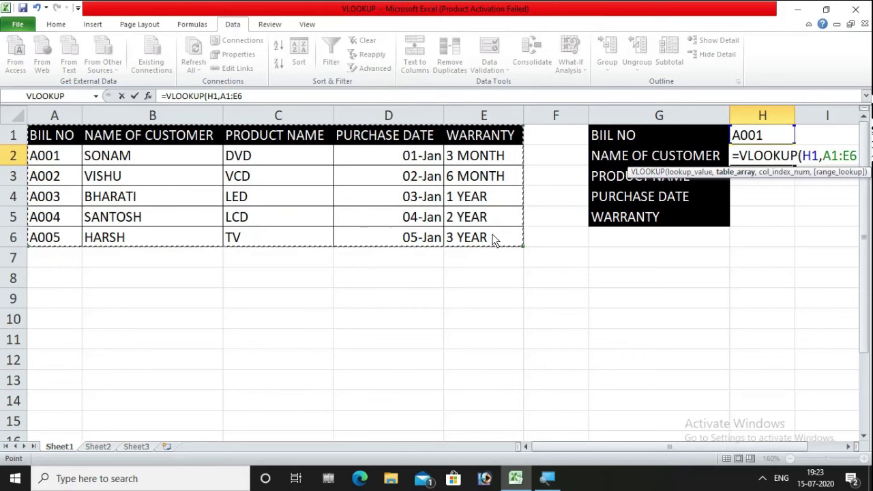
type(",")
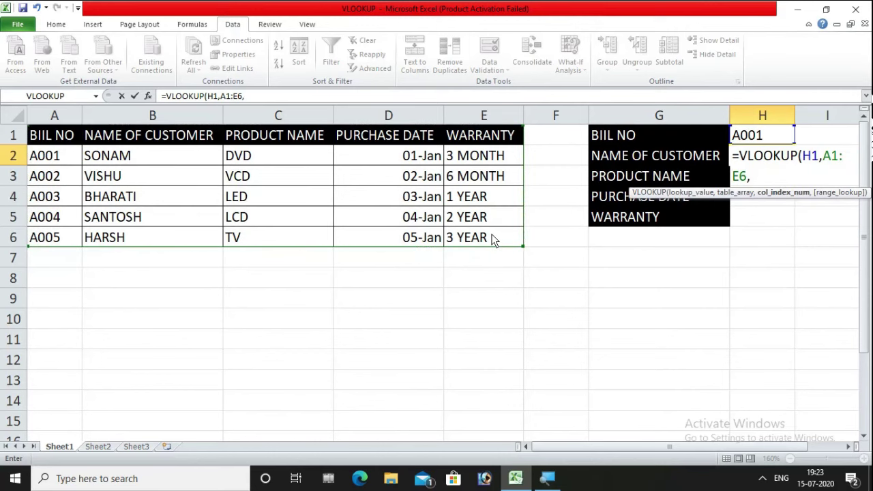
type("2")
type(",")
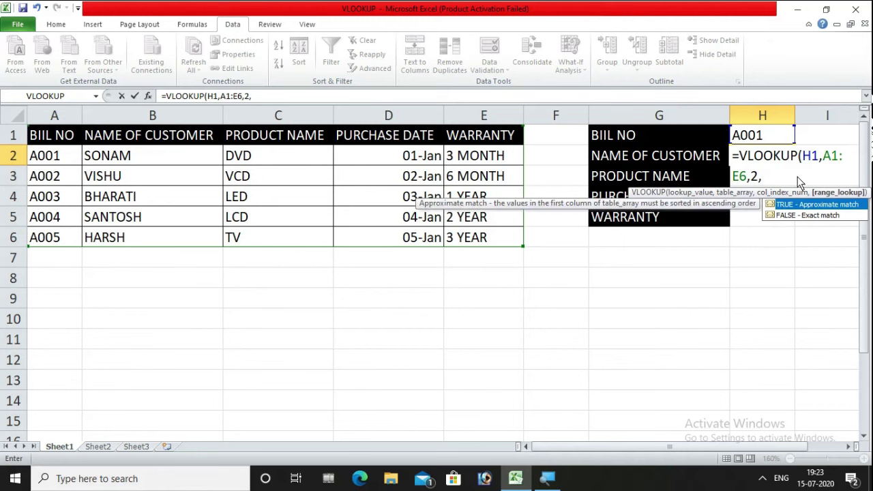
type("0")
type(")")
key("Return")
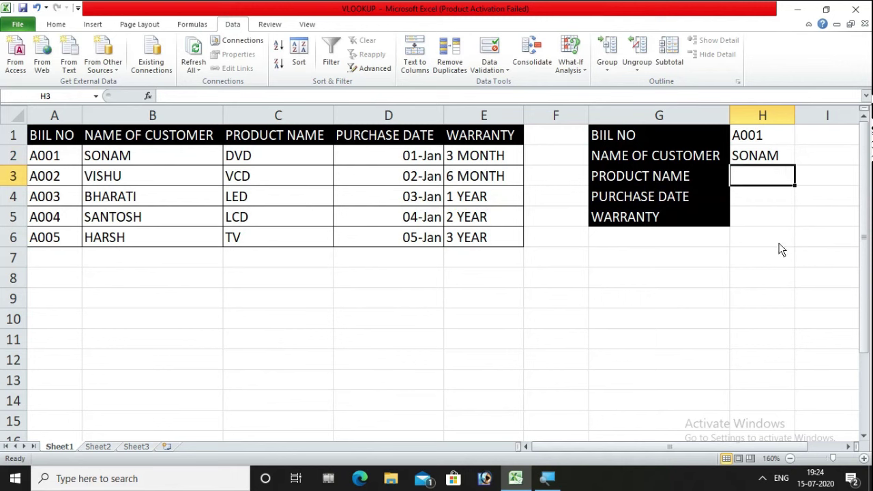
Fill the H2 lookup down to H5, then undo it after it returns #N/A errors.
left_click(783, 199)
key("Up")
key("Up")
left_click_drag(796, 165, 790, 216)
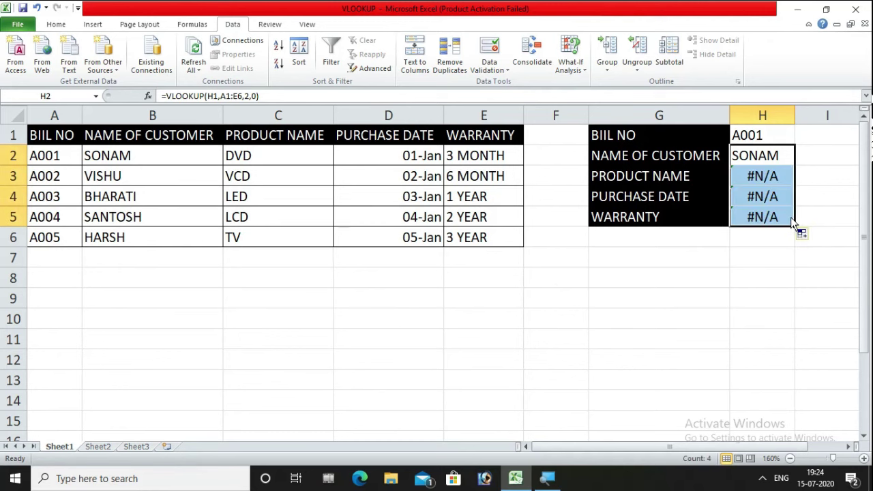
left_click(782, 181)
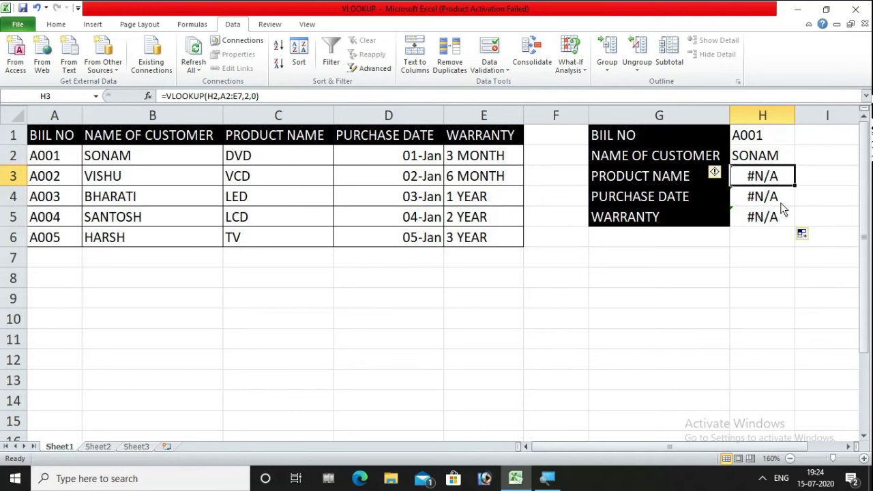
key("ctrl+z")
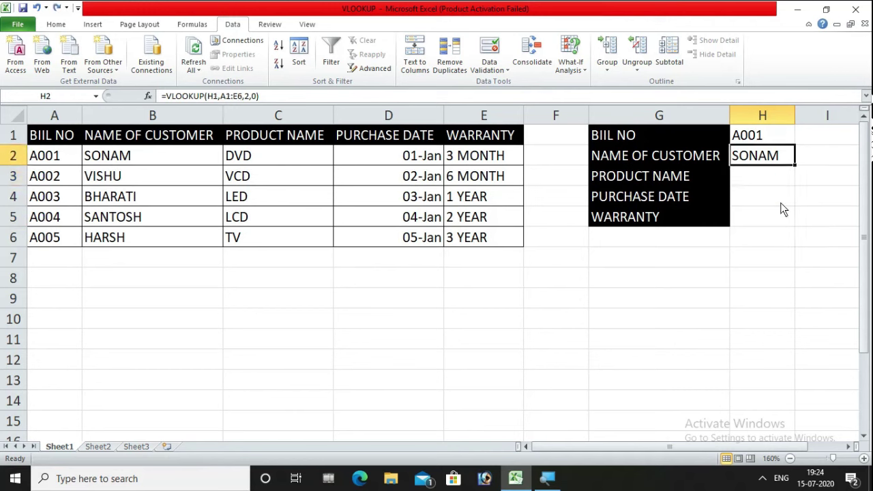
Enter the column numbers 2, 3, 4 and 5 in F2:F5.
left_click(564, 158)
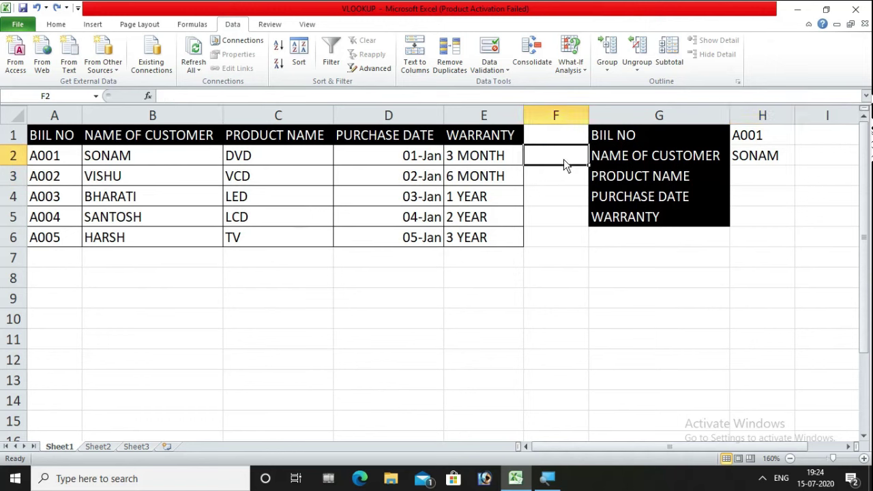
type("2")
key("Return")
type("3")
key("Return")
type("4")
key("Return")
type("5")
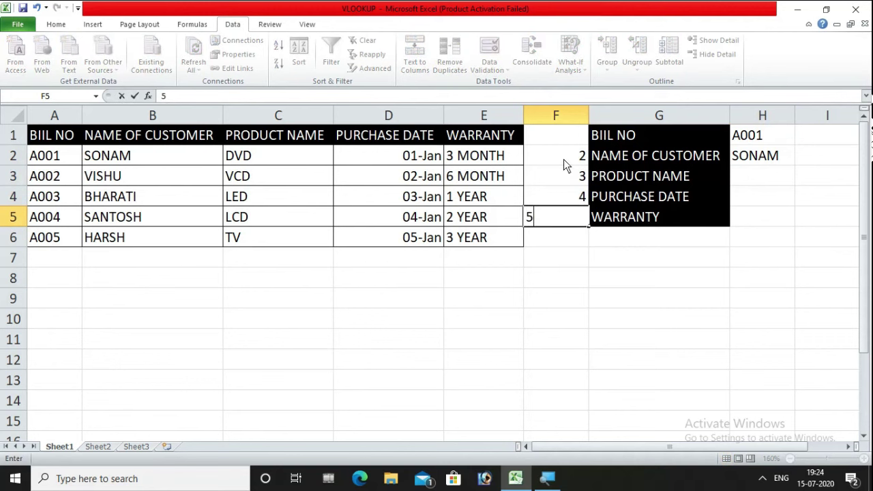
left_click(606, 304)
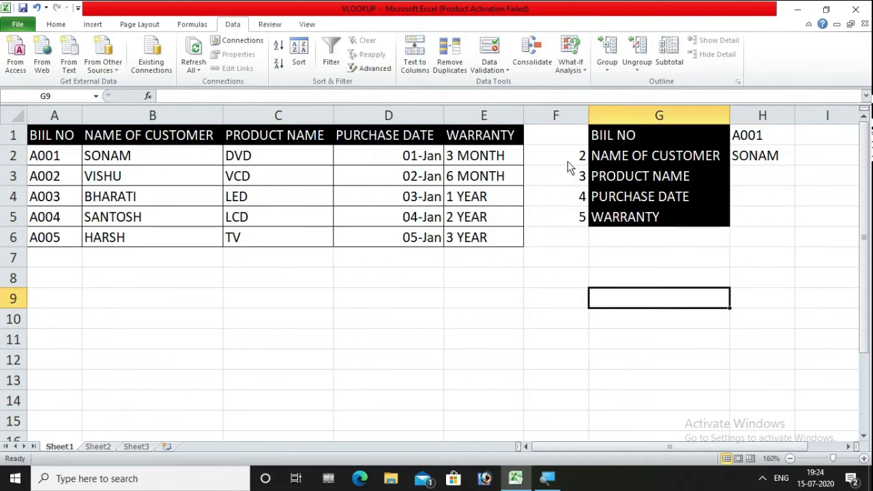
left_click_drag(571, 156, 565, 217)
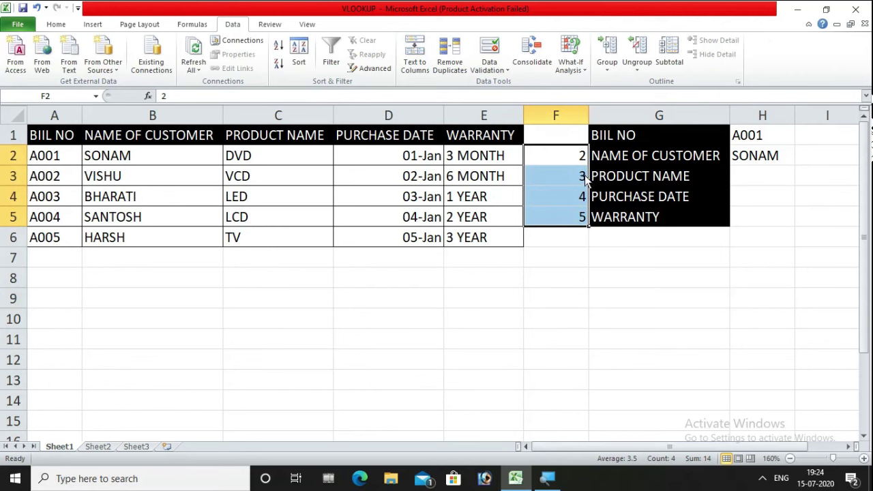
Replace the hard-coded column number 2 in H2's VLOOKUP with a reference to F2.
left_click(758, 161)
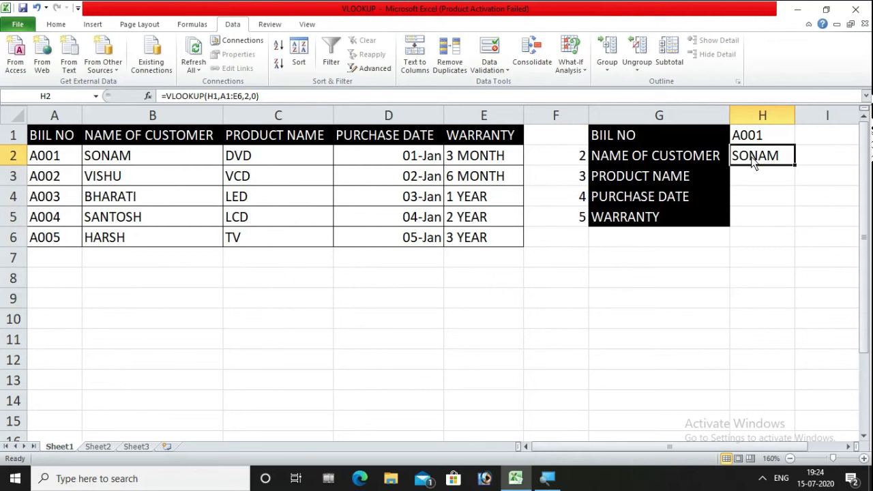
double_click(754, 159)
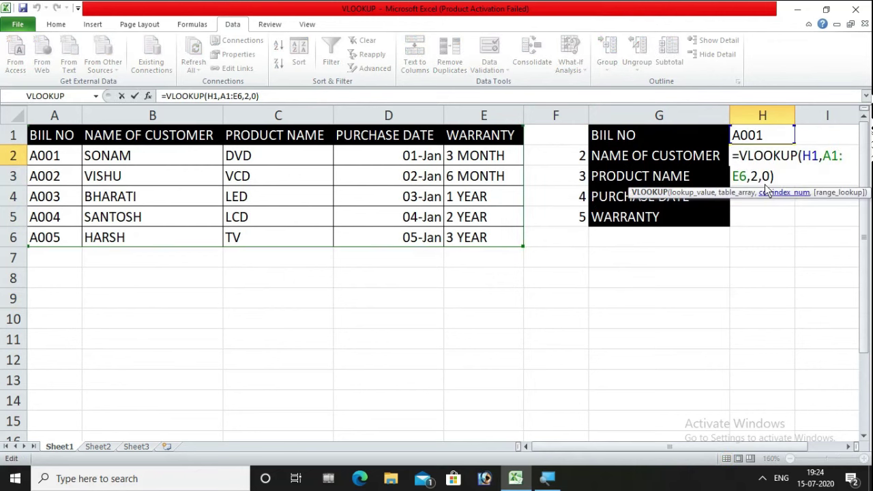
left_click(780, 193)
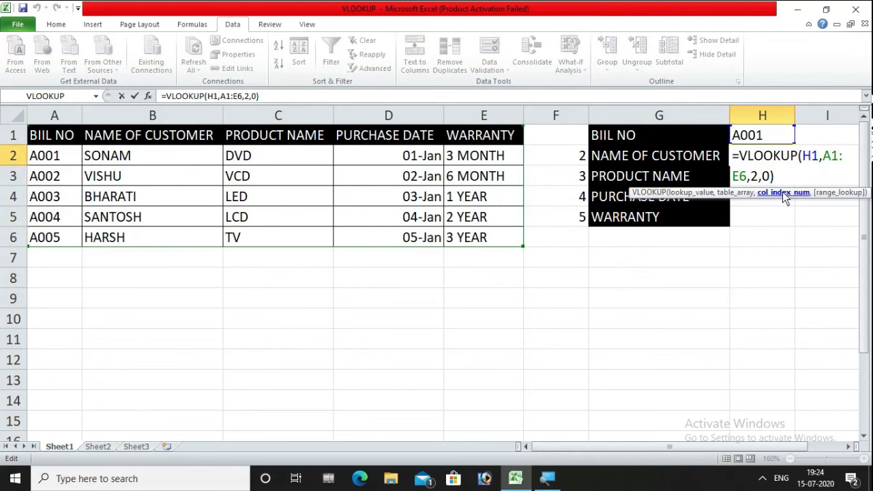
key("BackSpace")
left_click(557, 155)
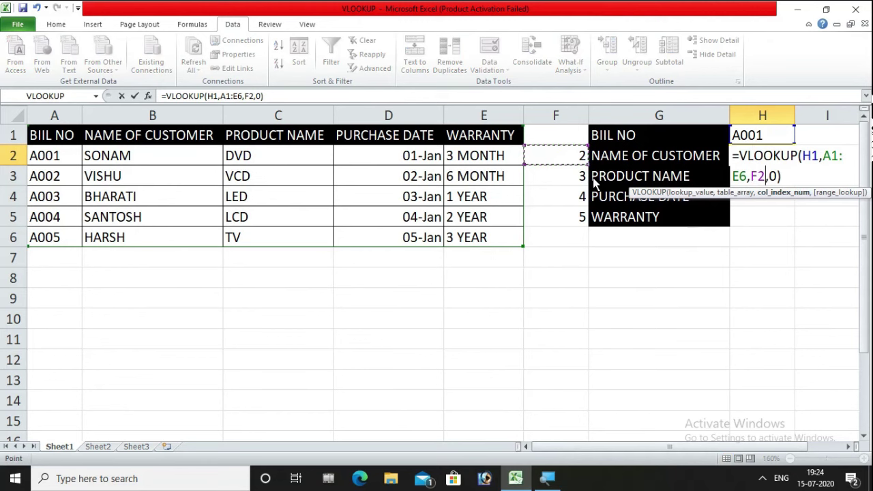
key("Return")
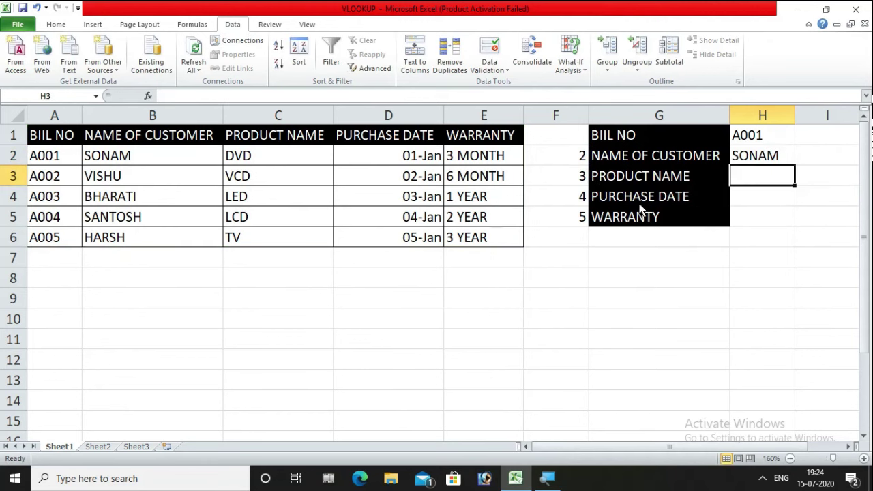
Make the bill-number reference in H2's formula absolute as $H$1.
left_click(764, 157)
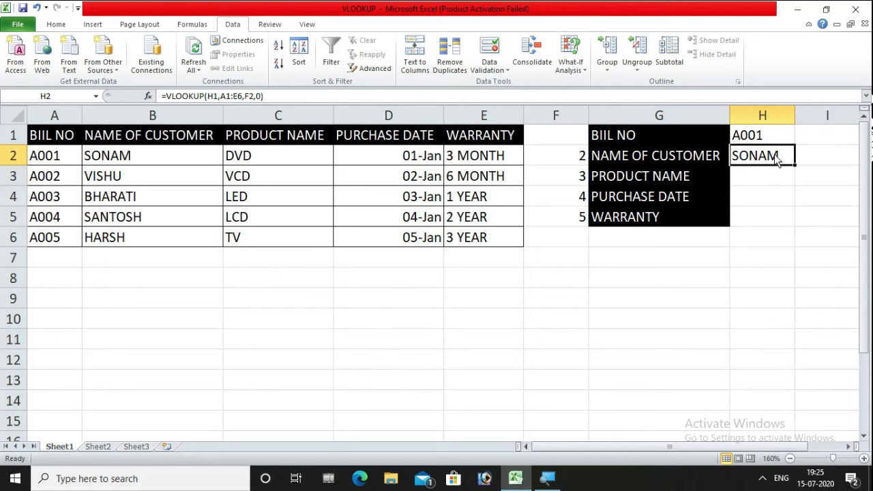
double_click(776, 158)
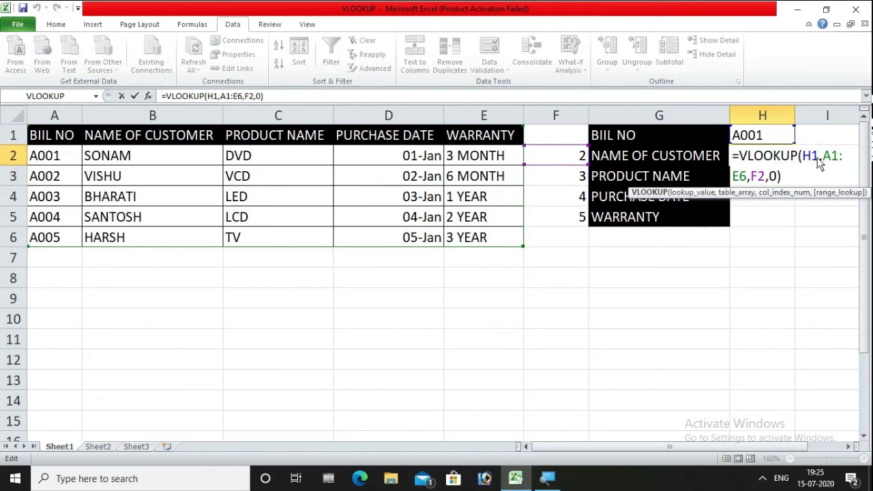
left_click(849, 445)
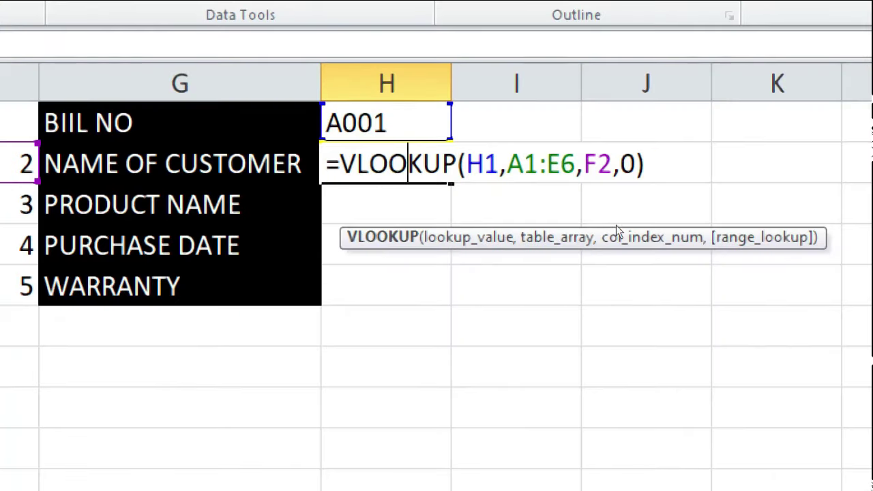
key("Right")
key("Right")
key("Right")
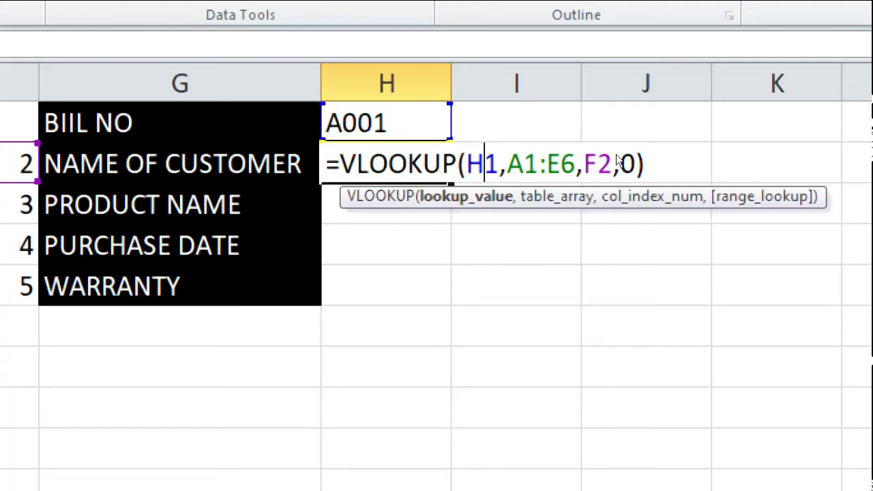
key("F4")
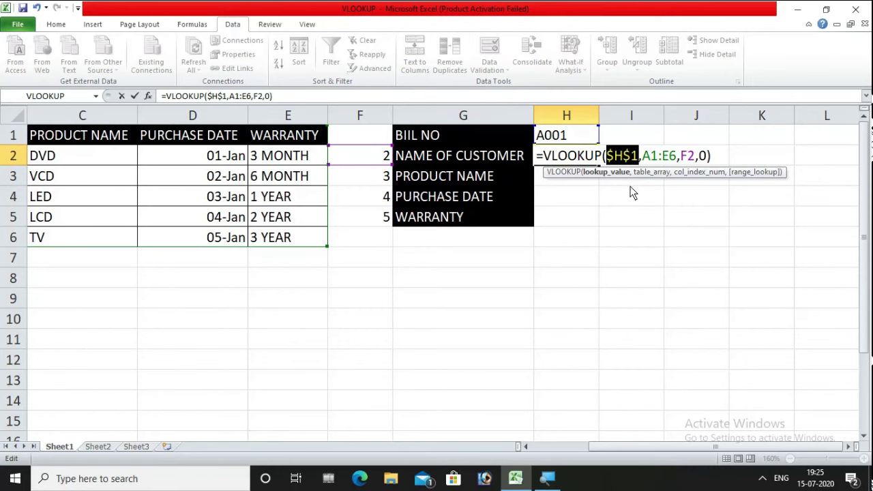
Confirm the $H$1 formula and fill it down from H2 to H5.
key("Return")
left_click(586, 155)
mouse_move(599, 165)
left_mouse_down()
mouse_move(602, 220)
mouse_move(595, 217)
left_mouse_up()
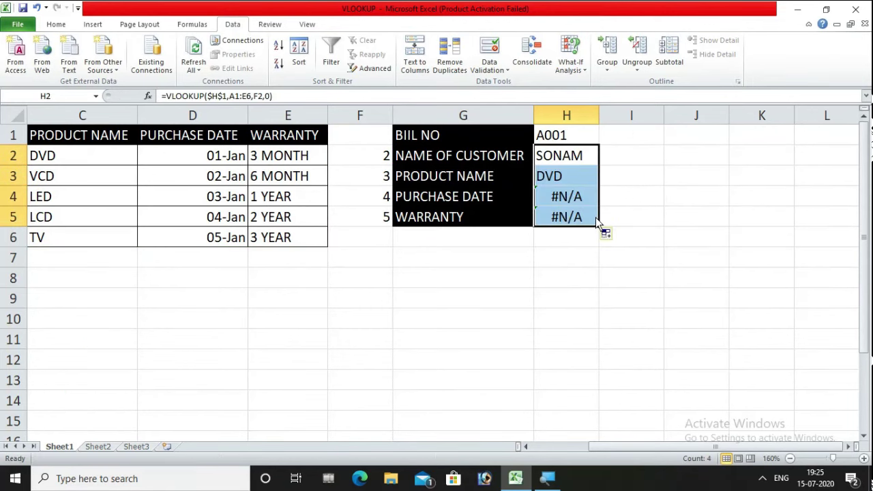
left_click(612, 160)
Lock the table range in H2's VLOOKUP as $A$1:$E$6.
double_click(586, 157)
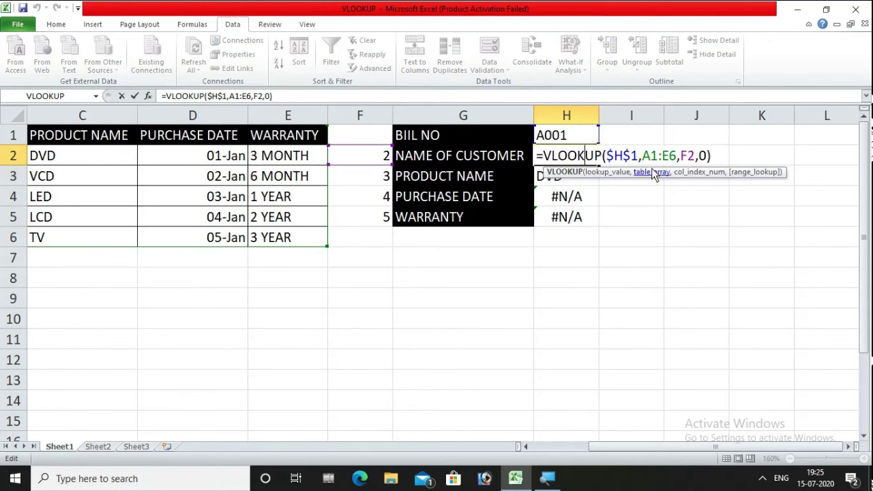
left_click(650, 157)
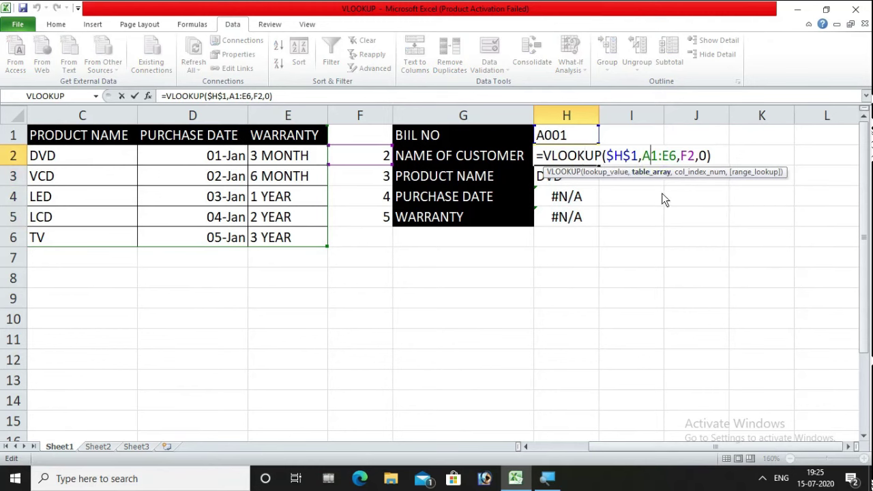
key("F4")
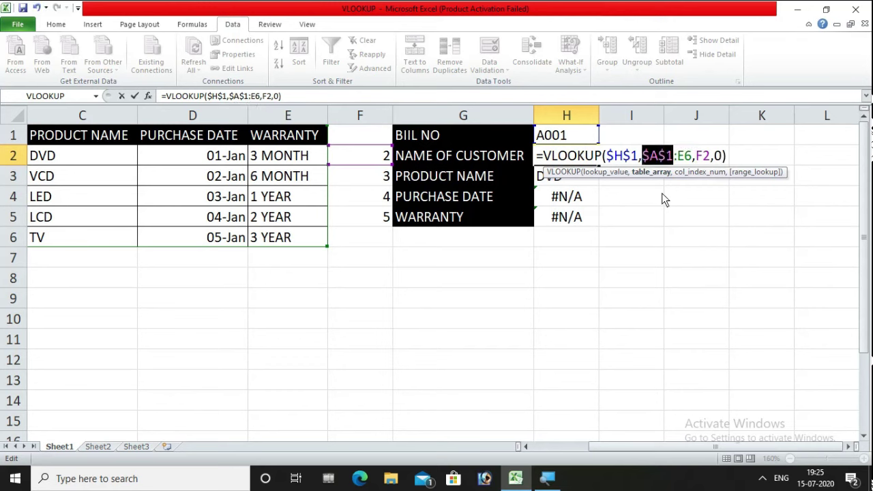
left_click(684, 156)
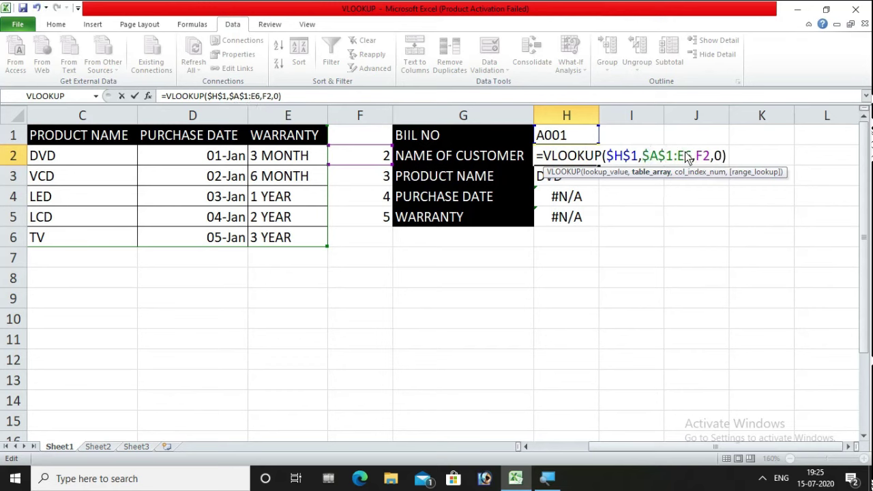
key("F4")
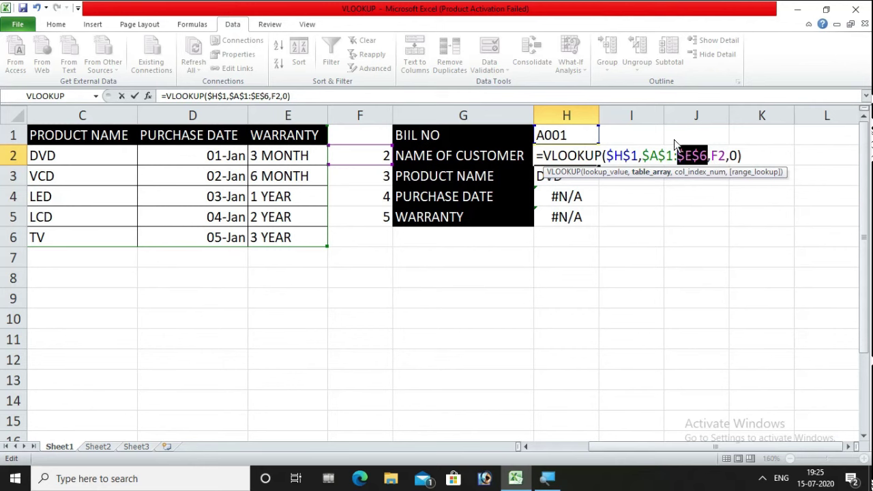
key("Return")
Fill the corrected formula down to H5 and centre the results horizontally and vertically.
left_click(594, 162)
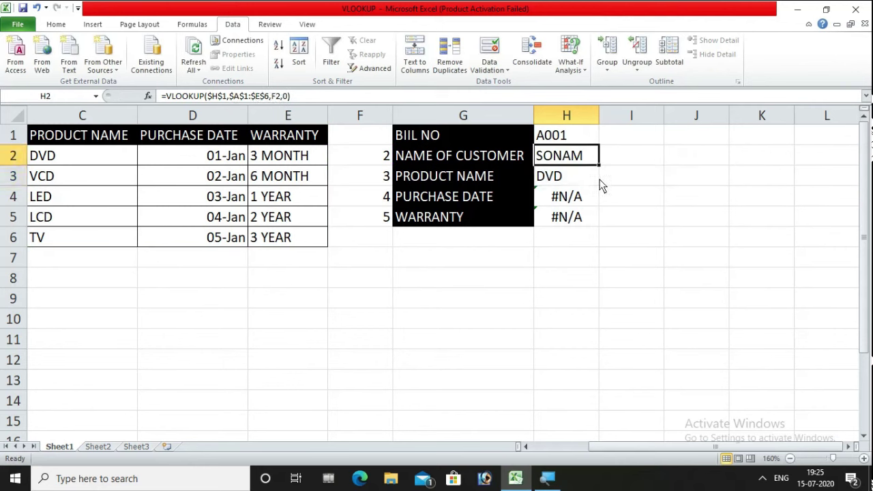
left_click_drag(600, 166, 601, 232)
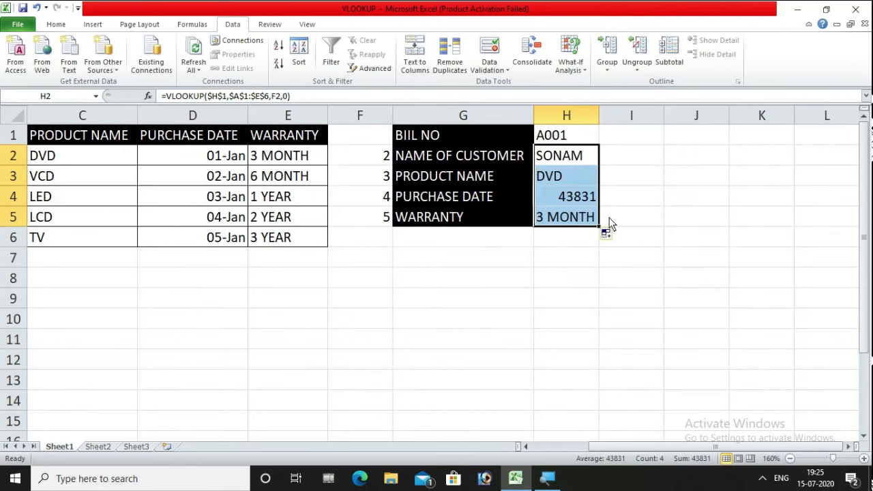
left_click(56, 24)
left_click(254, 63)
left_click(254, 45)
Switch H1 through bills A002–A005 and back to A001, then view H3's formula.
left_click(592, 135)
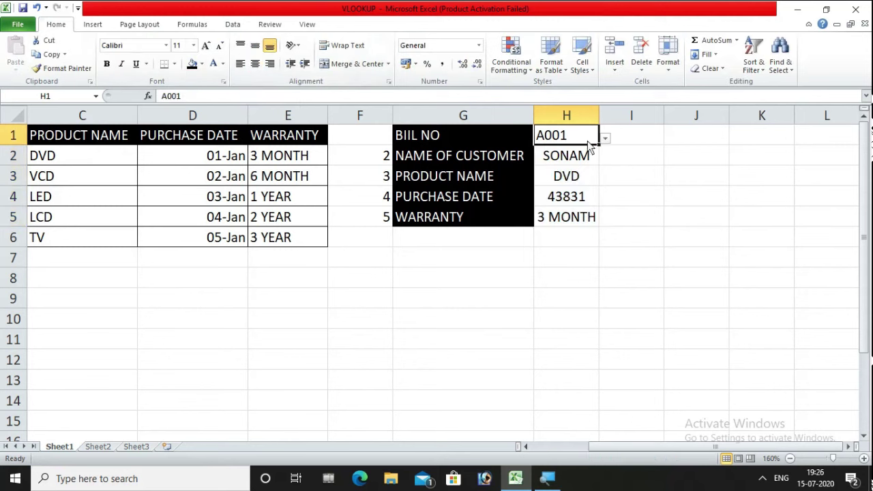
left_click(605, 138)
left_click(565, 165)
left_click(605, 138)
left_click(578, 180)
left_click(604, 137)
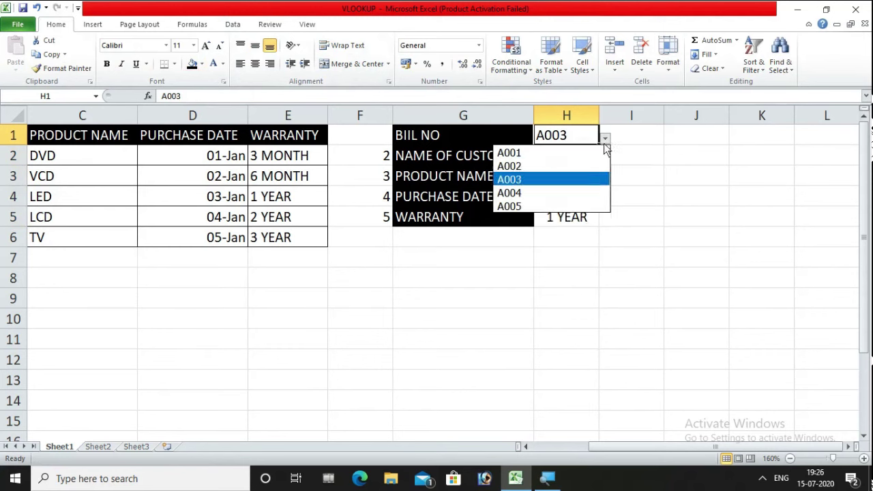
left_click(581, 193)
left_click(605, 138)
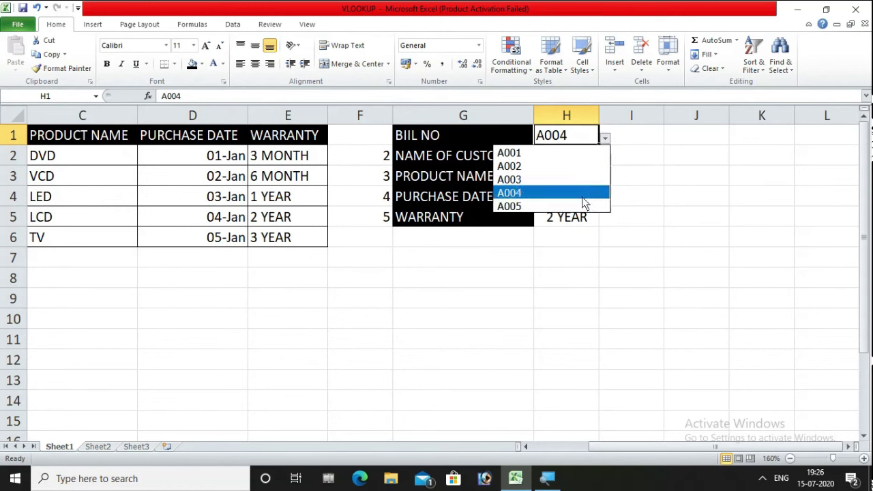
left_click(581, 206)
left_click(605, 137)
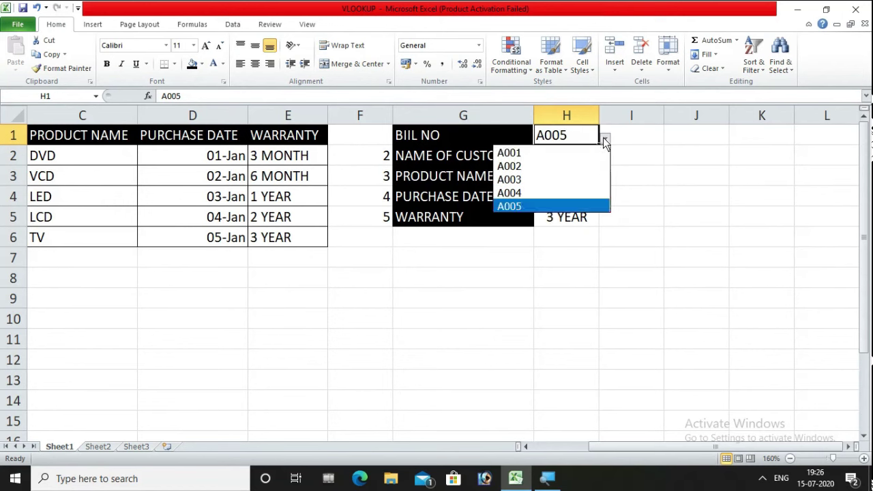
left_click(583, 153)
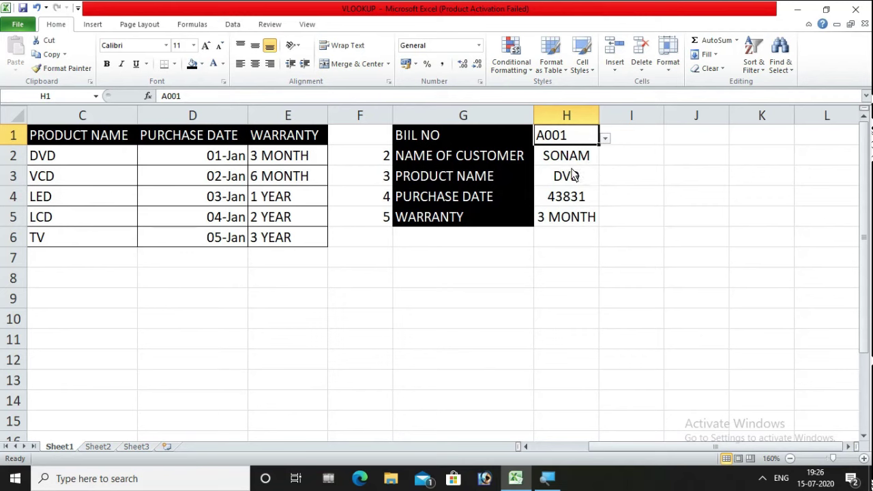
left_click(573, 175)
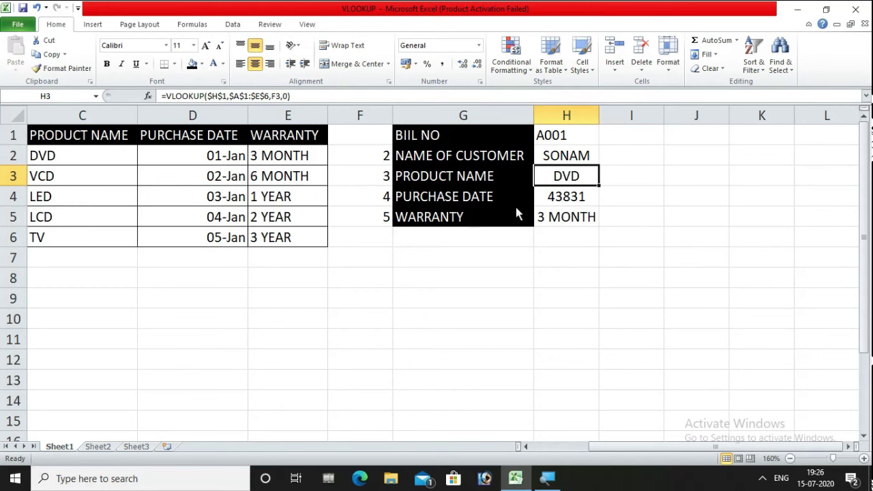
Hide column F, then unhide it by selecting columns E to G.
left_click(386, 159)
left_click(380, 177)
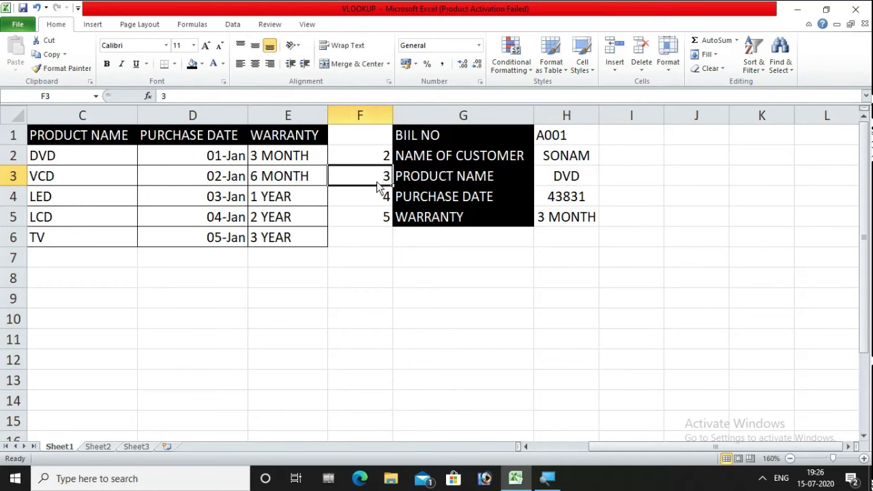
right_click(371, 115)
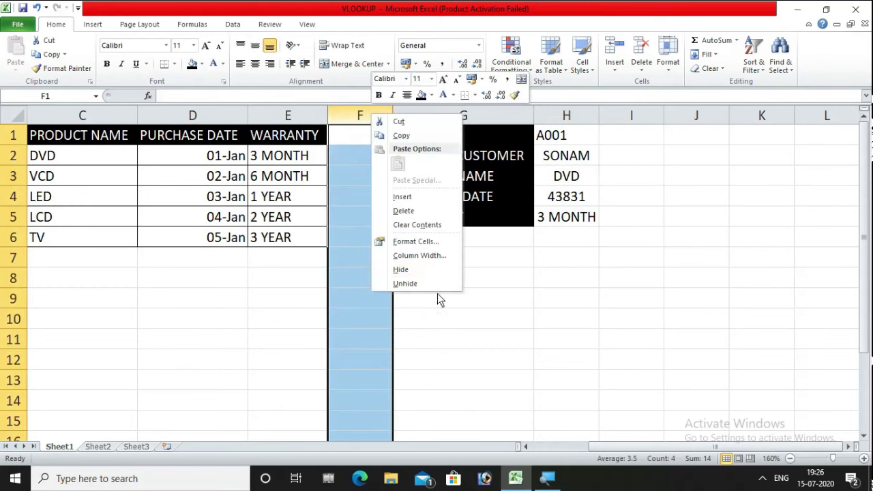
left_click(426, 269)
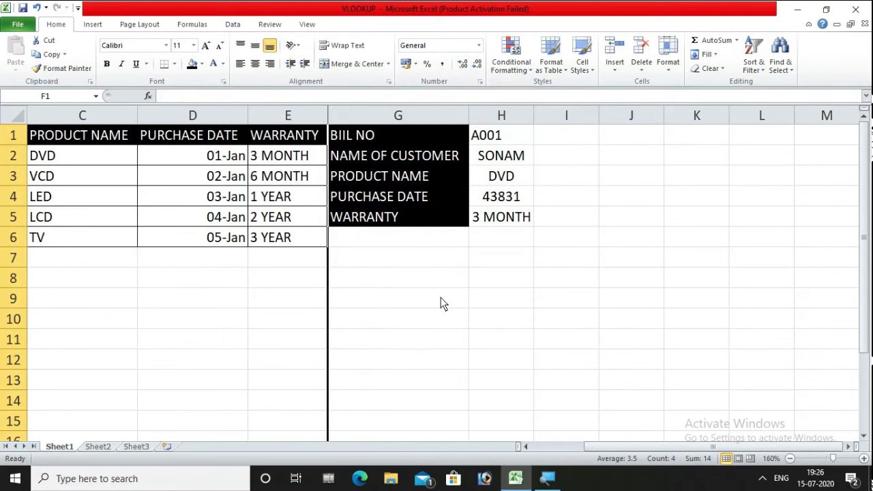
left_click(306, 113)
left_click_drag(335, 121, 350, 116)
right_click(350, 116)
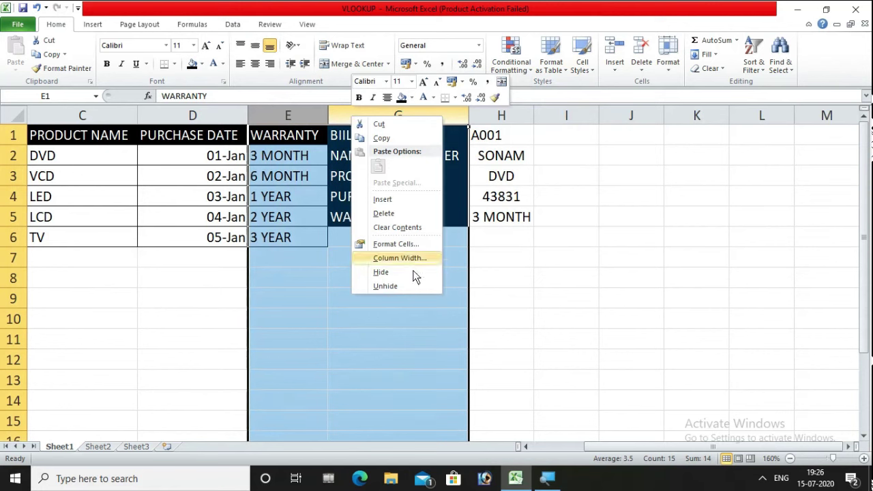
left_click(391, 287)
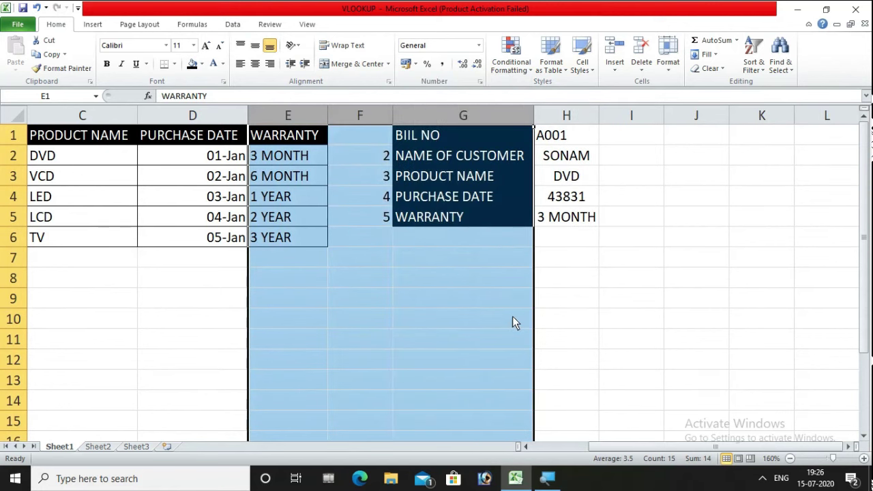
Clear the column selection and pick cell G8 below the lookup form.
left_click_drag(566, 176, 579, 235)
left_click(620, 295)
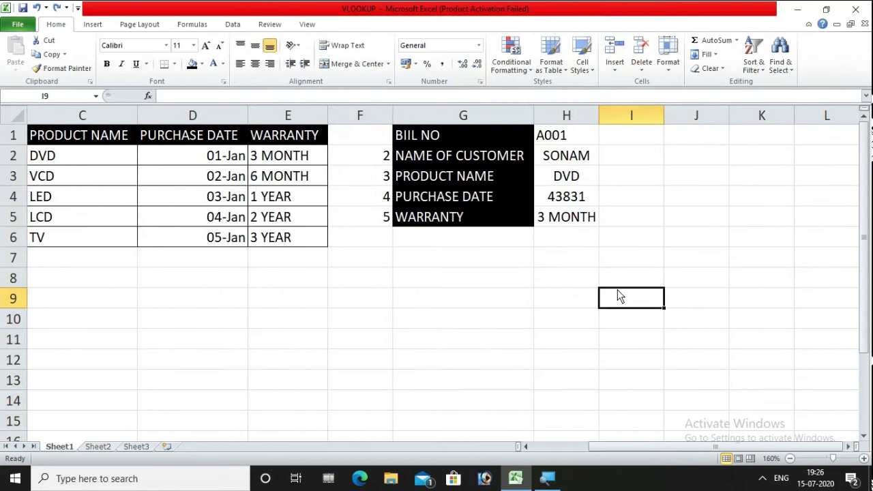
left_click(467, 280)
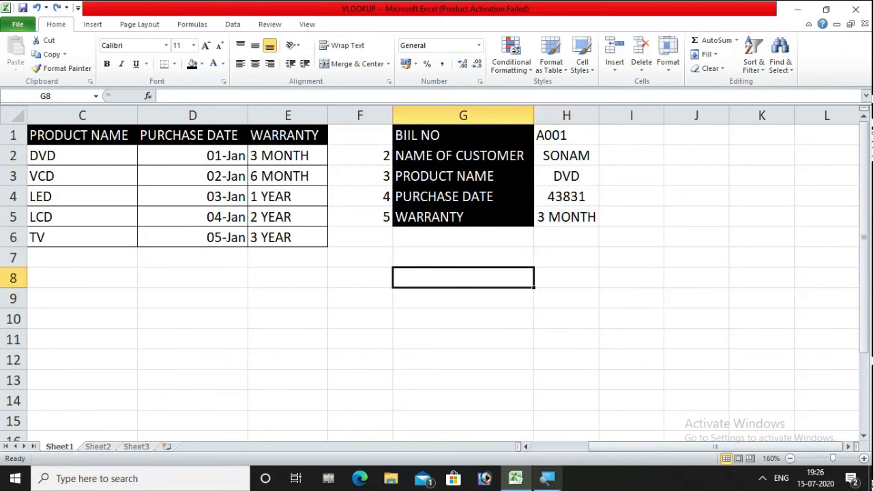
left_click_drag(606, 446, 541, 448)
Paste the A1:E1 headers transposed down G8:G12, then select H8.
left_click(455, 345)
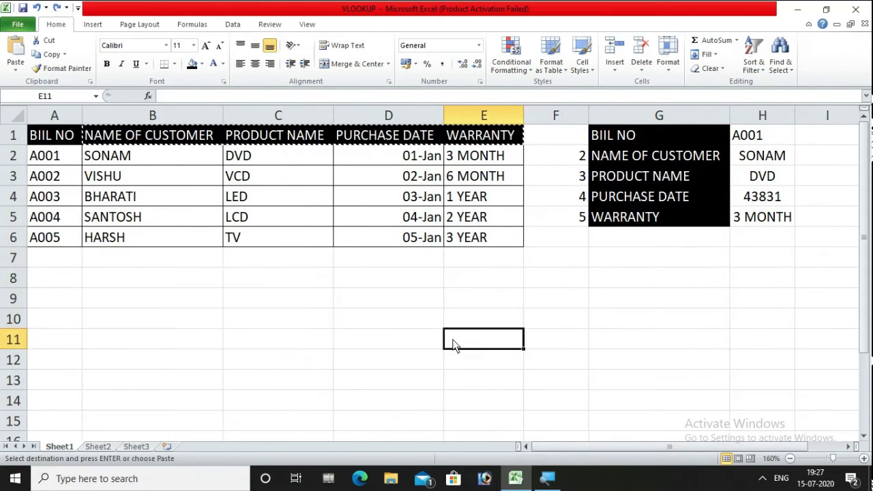
left_click_drag(48, 135, 475, 130)
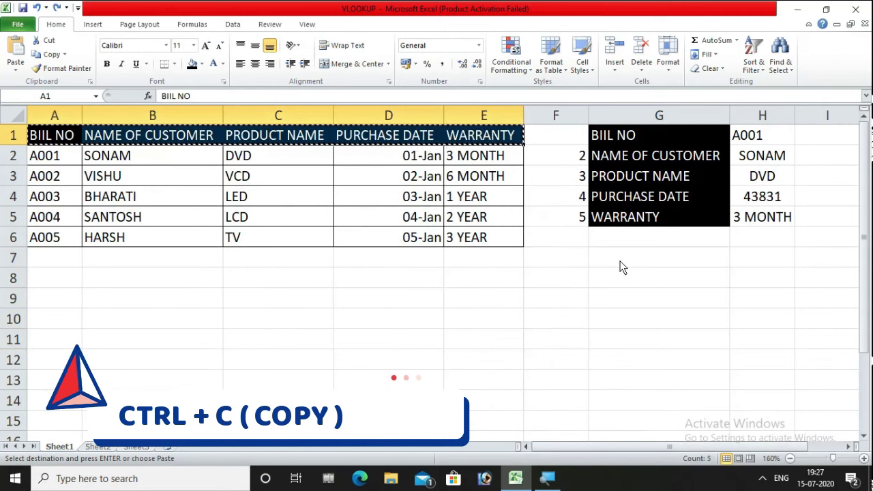
left_click(607, 282)
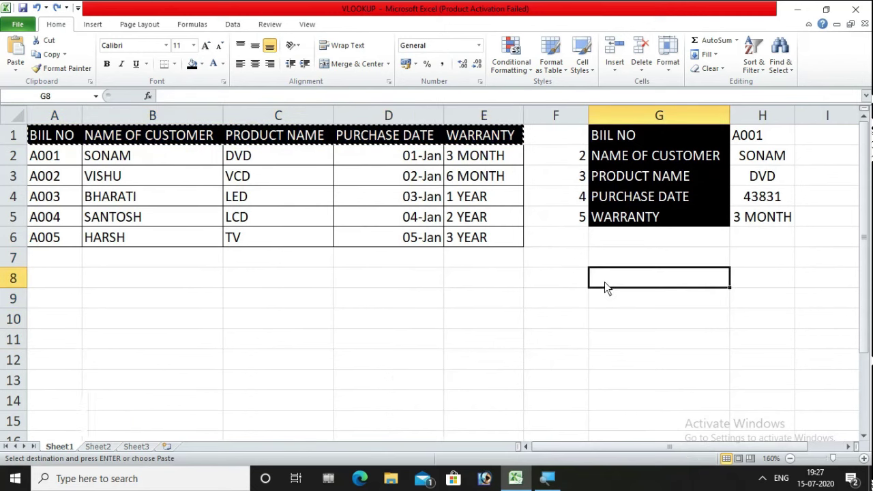
key("alt+h")
key("v")
key("t")
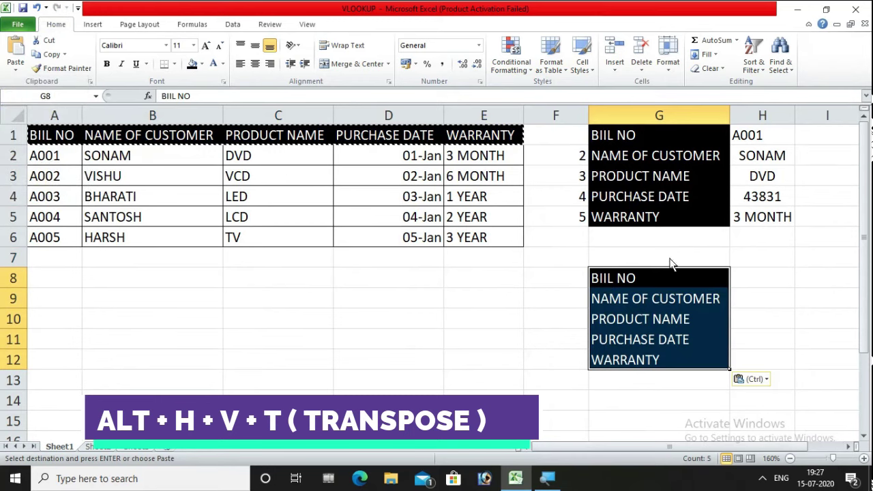
left_click(773, 302)
scroll(758, 337, "down", 1)
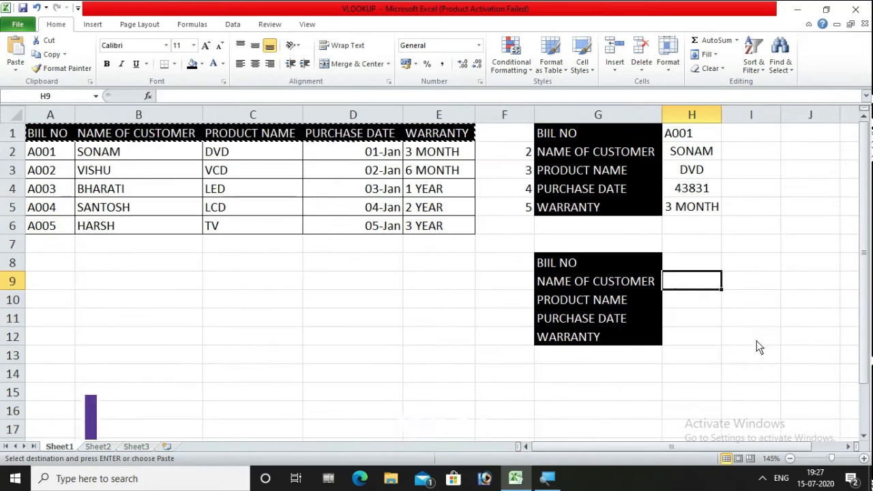
key("Escape")
left_click(687, 265)
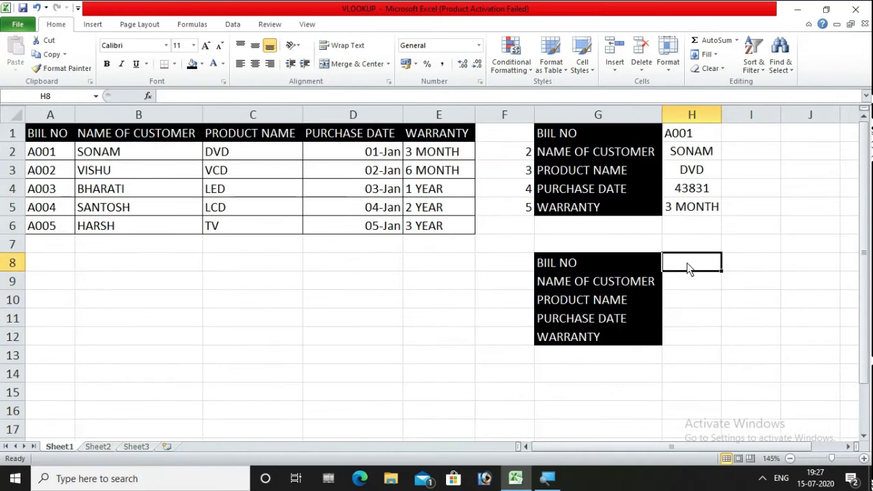
Add a Data Validation list sourced from $A$2:$A$6 to H8 and choose A001.
left_click(232, 25)
left_click(504, 70)
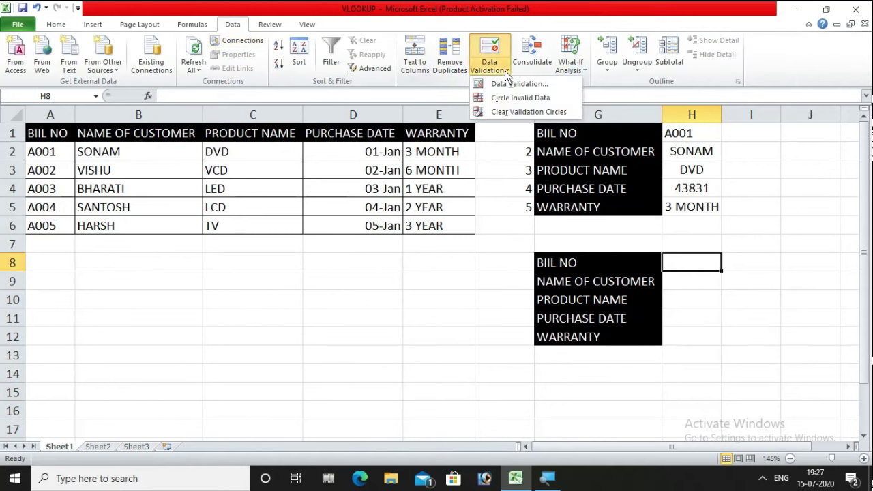
left_click(504, 82)
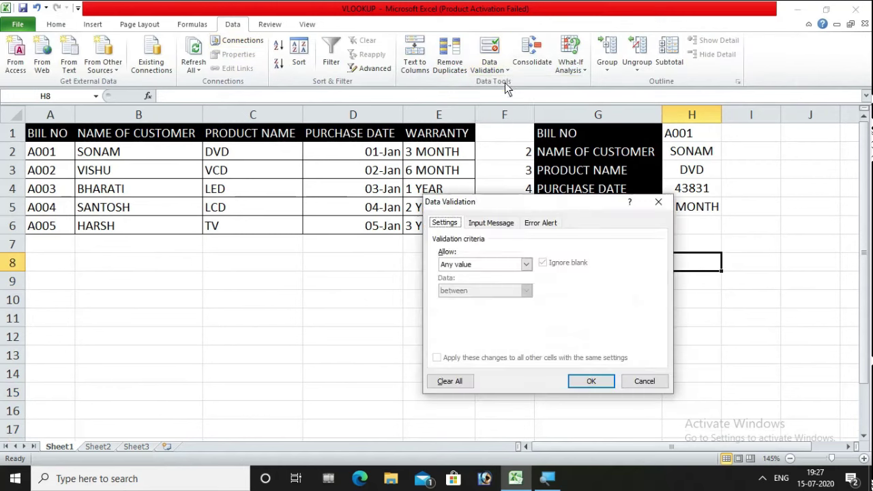
left_click(495, 267)
left_click(470, 304)
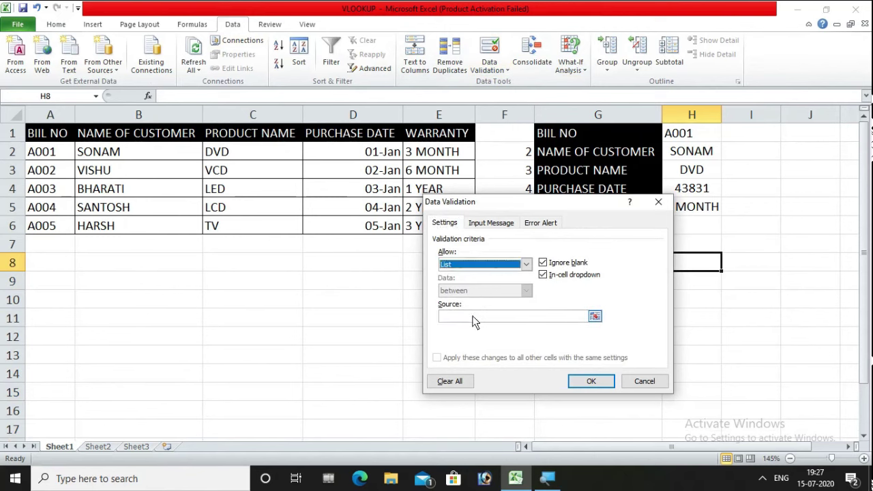
left_click(474, 317)
left_click_drag(45, 152, 47, 227)
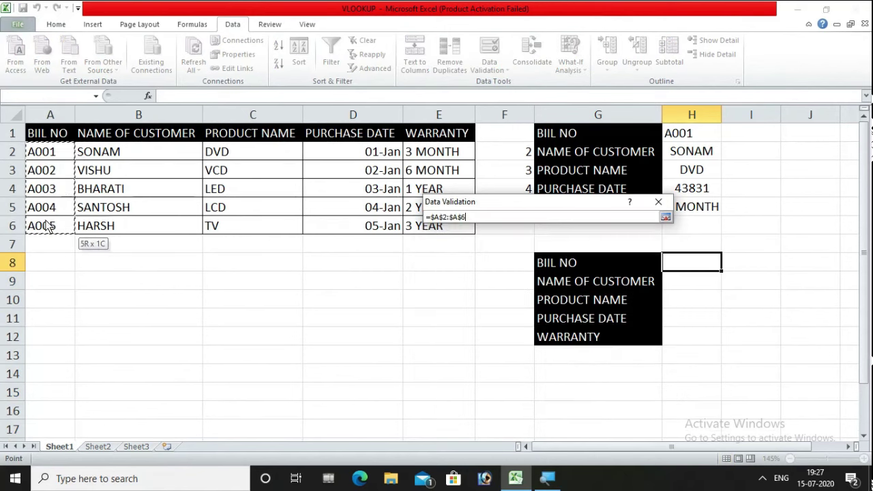
left_click(593, 381)
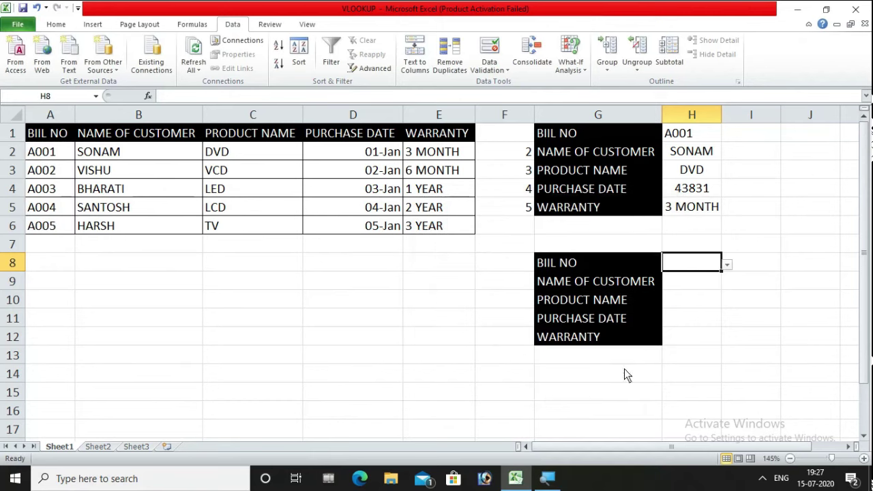
left_click(727, 265)
left_click(686, 281)
left_click(699, 288)
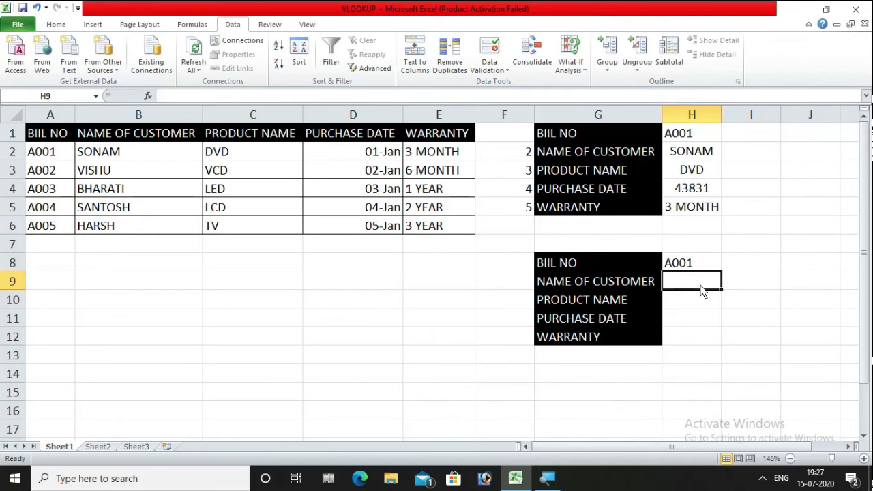
type("=")
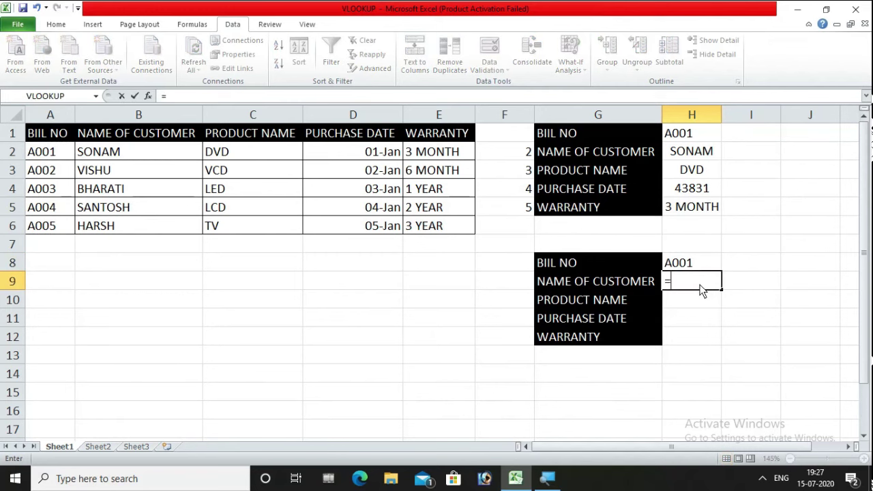
type("VL")
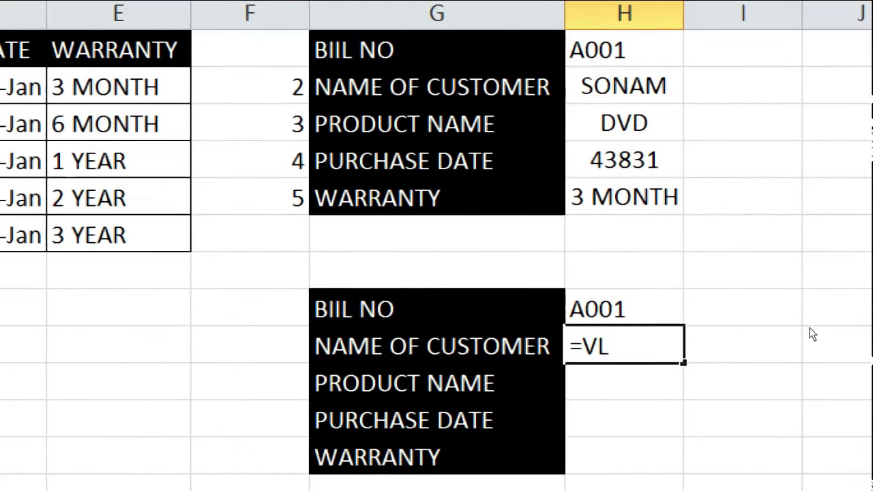
key("BackSpace")
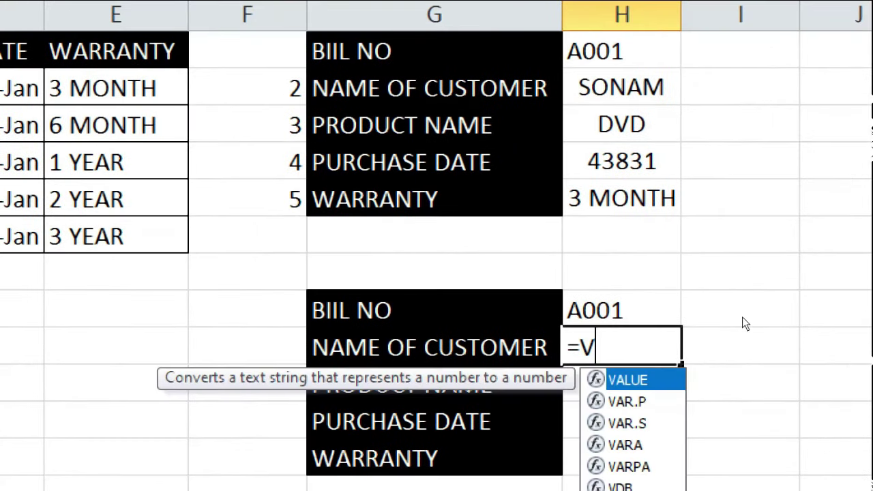
type("LOOKUP(")
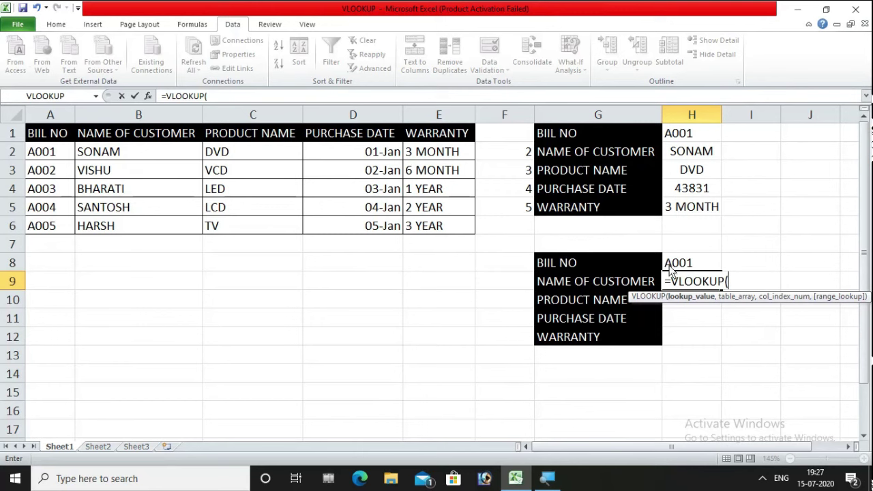
left_click(707, 265)
type(",")
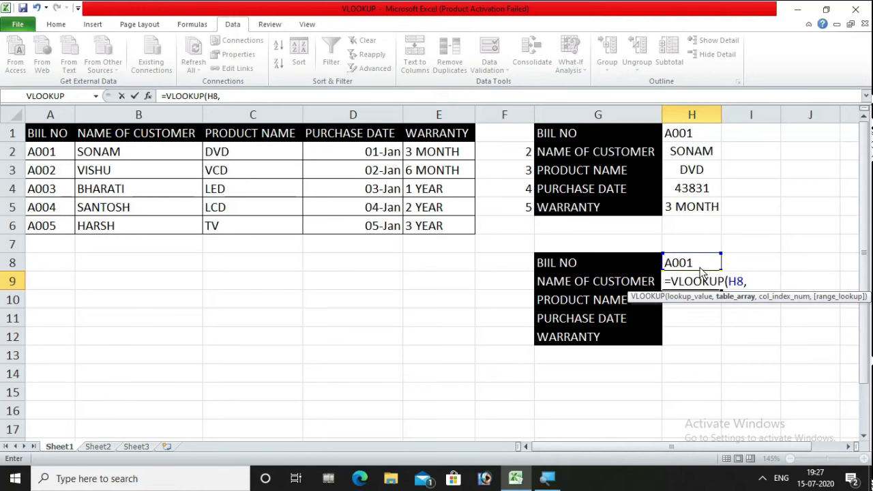
left_click_drag(55, 136, 429, 235)
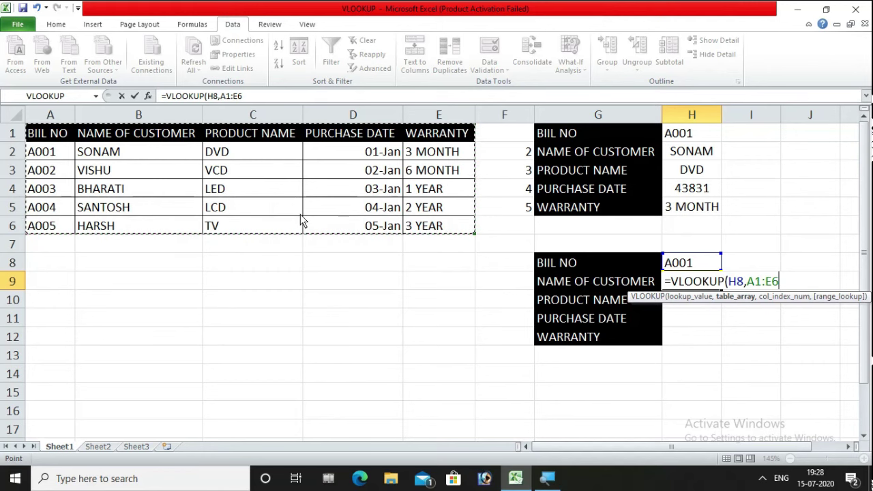
key("BackSpace")
key("BackSpace")
key("BackSpace")
key("BackSpace")
key("BackSpace")
key("BackSpace")
key("BackSpace")
key("BackSpace")
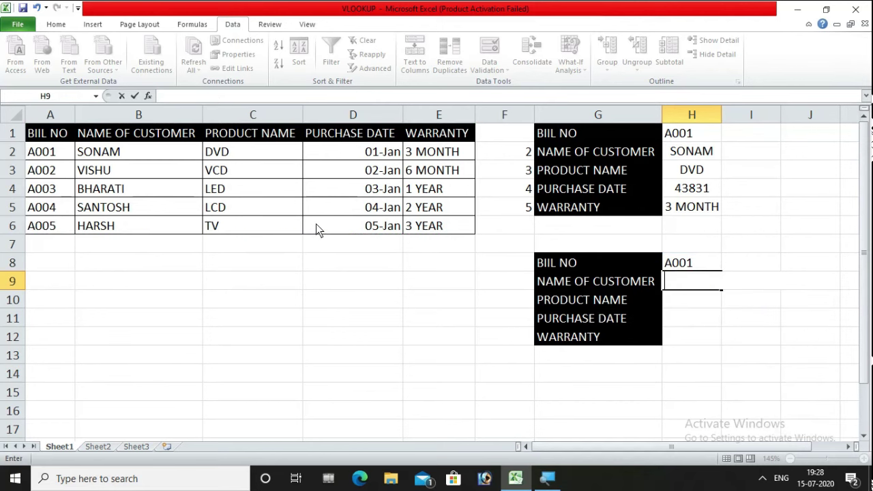
left_click(711, 312)
Select the bill table A1:E6 and start typing its name in the Name Box.
mouse_move(52, 136)
left_mouse_down()
mouse_move(251, 198)
mouse_move(419, 227)
left_mouse_up()
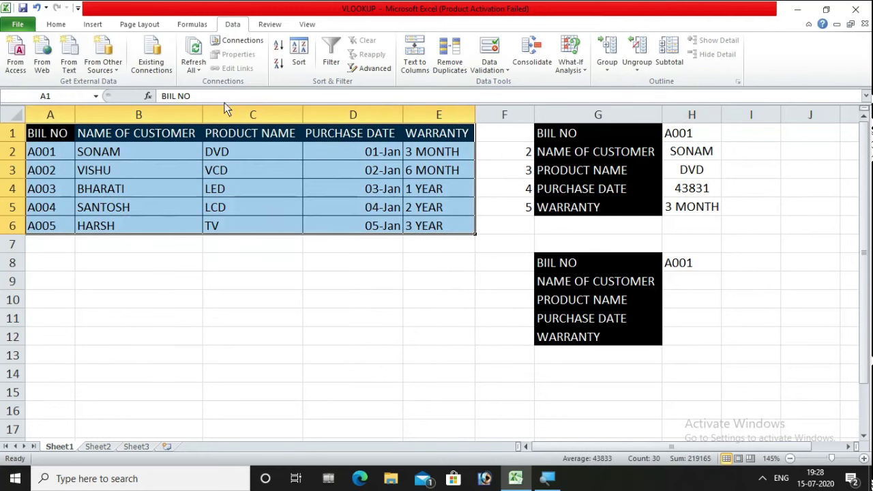
left_click(77, 97)
type("LIST")
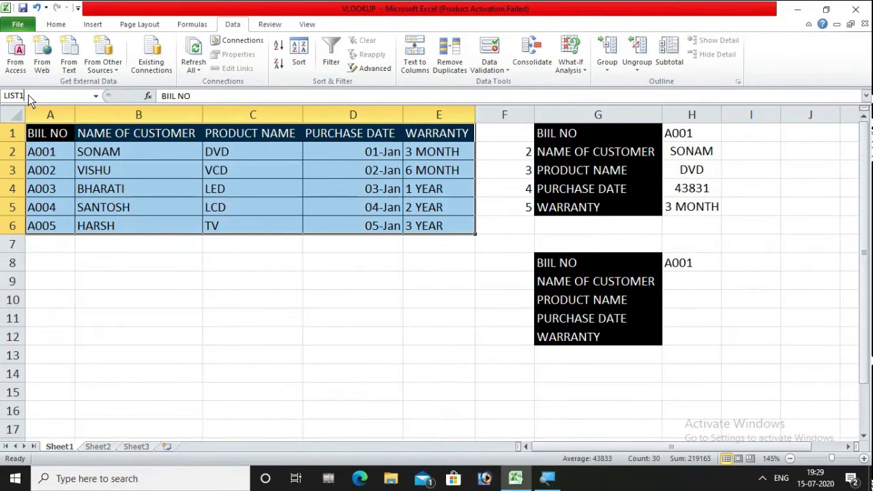
Name A1:E6 as LIST1 and enter =VLOOKUP(H8,LIST1,2,0) in H9 for the customer name.
key("Return")
left_click(693, 286)
type("=")
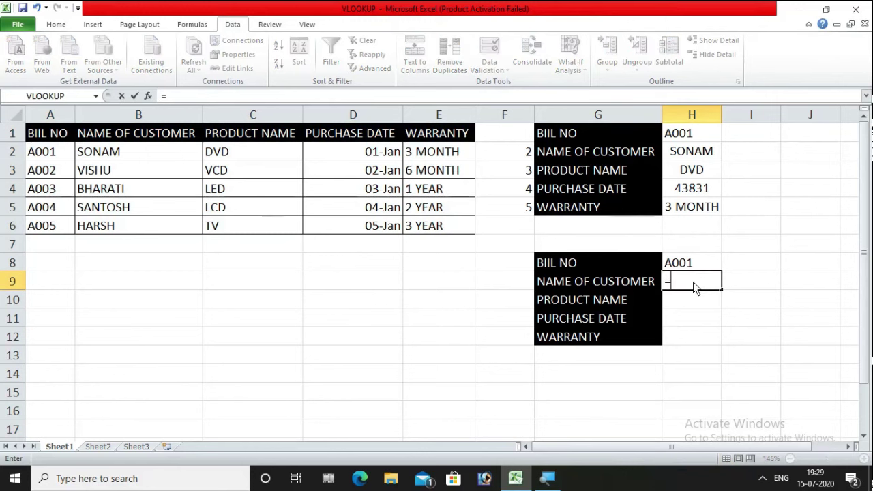
type("VL")
key("Tab")
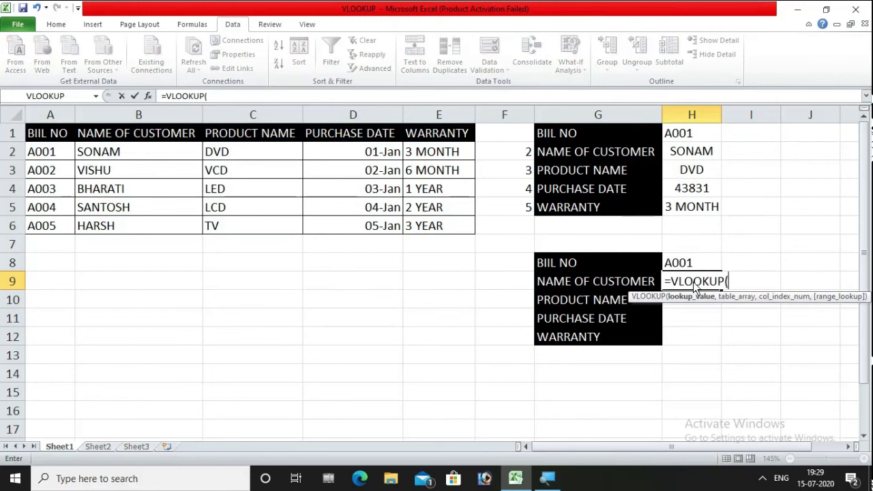
left_click(709, 265)
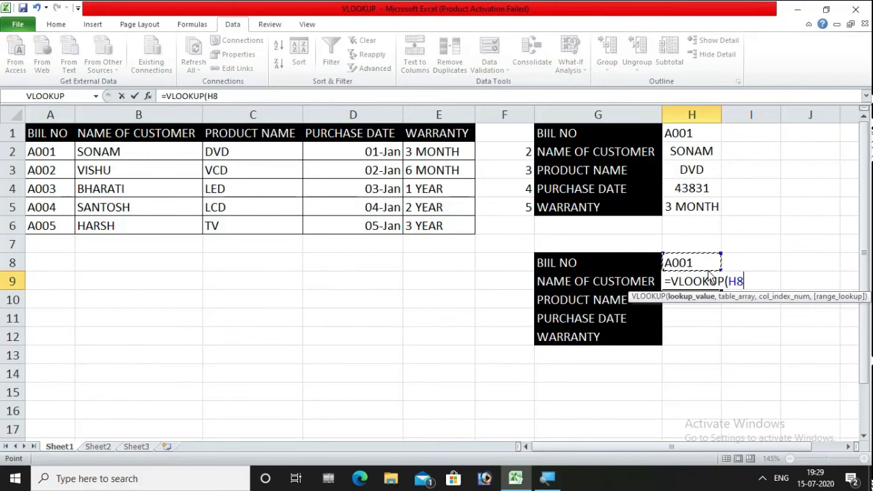
type(",")
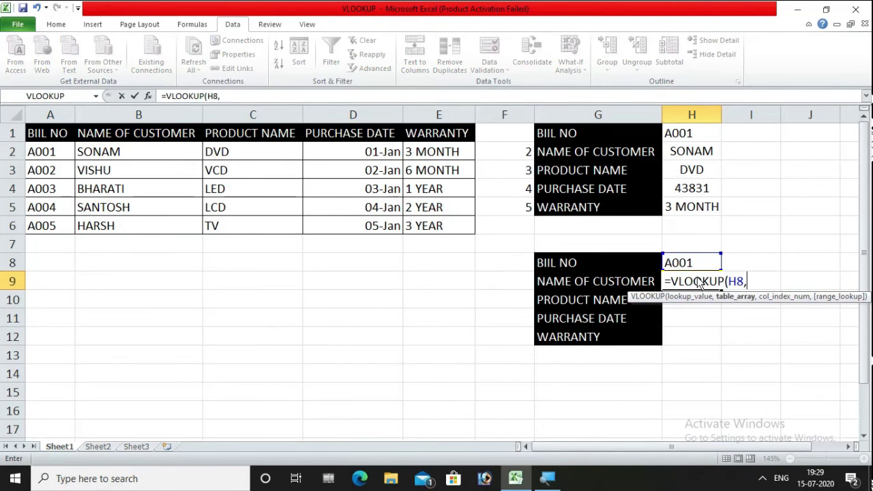
type("LIST")
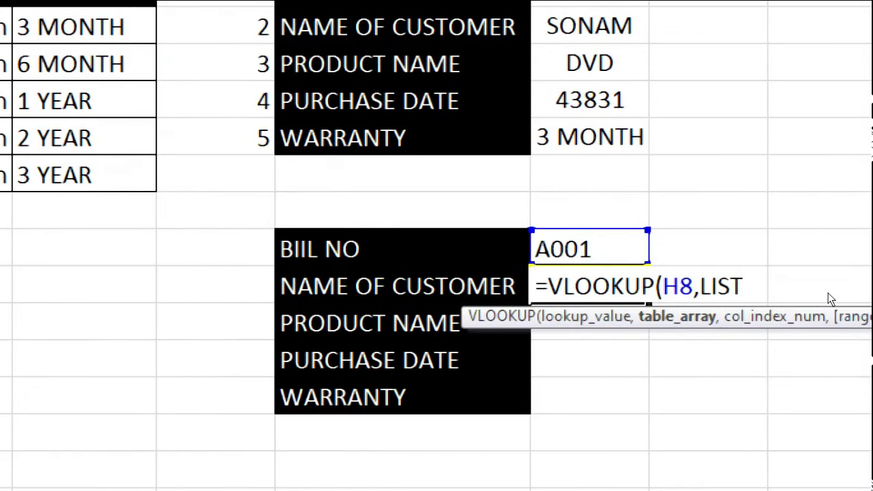
type("1")
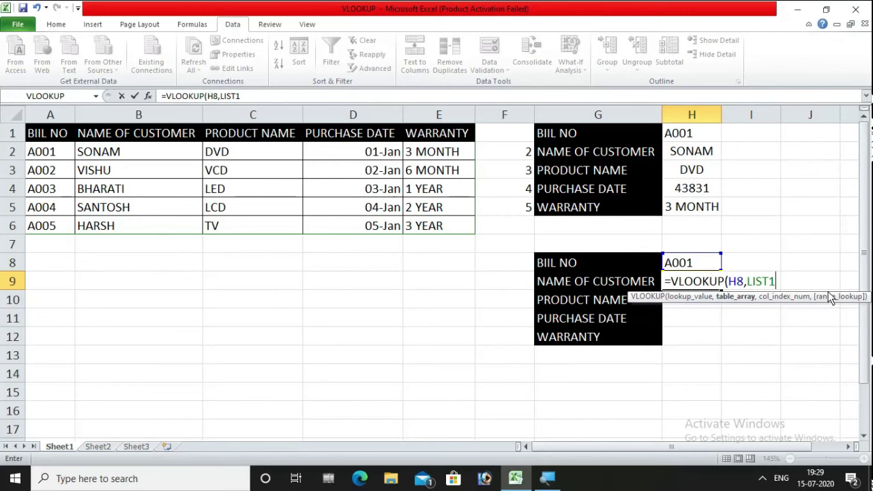
type(",")
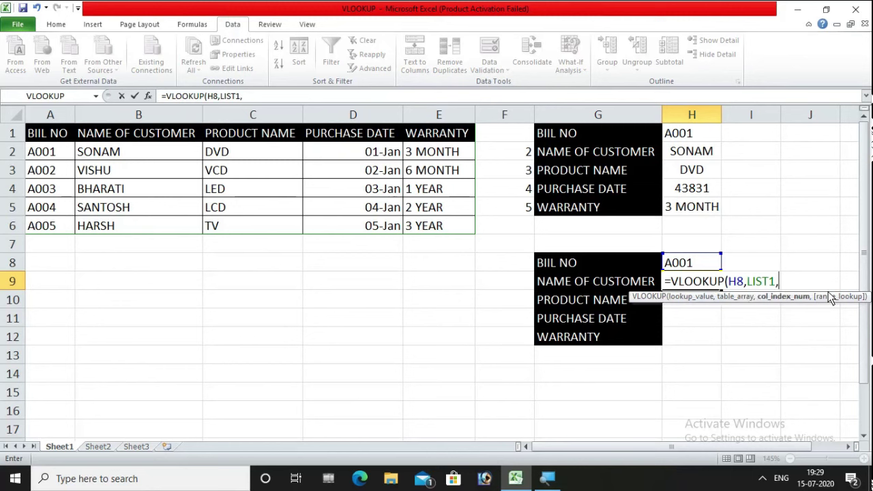
type("2,0")
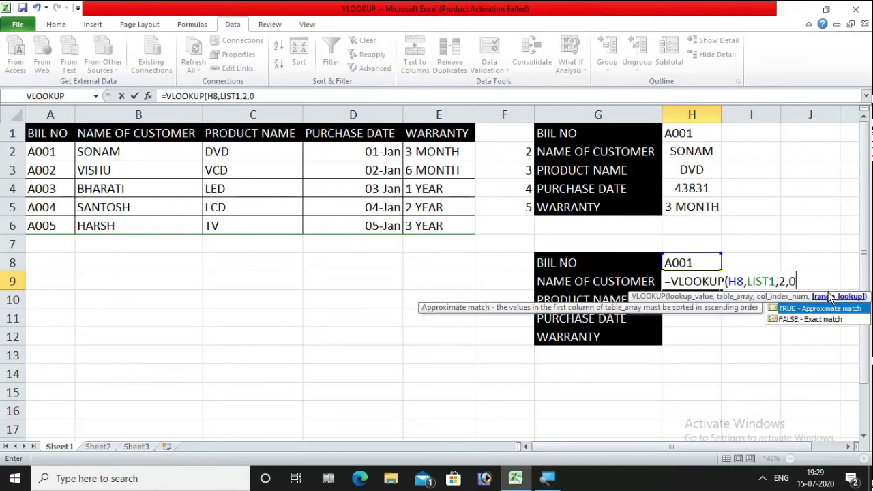
type(")")
Change H9 to =VLOOKUP($H$8,LIST1,F9,0) and fill it down to H12.
key("Return")
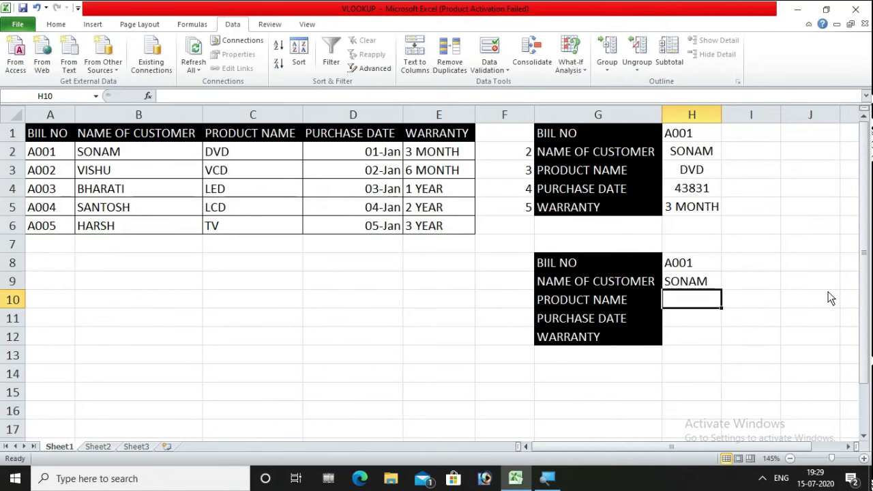
left_click(707, 289)
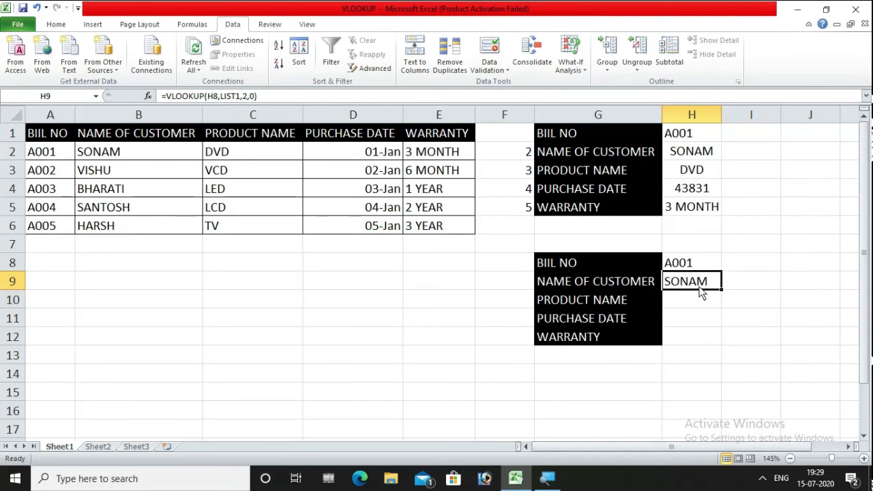
double_click(699, 286)
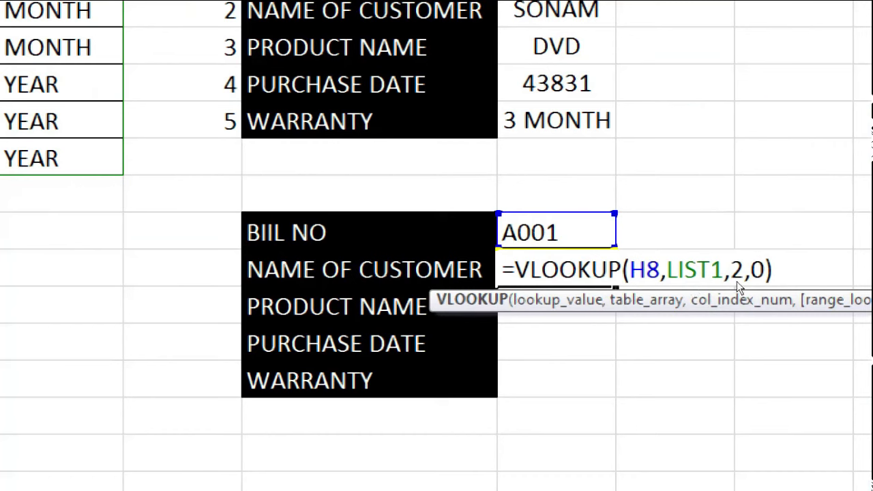
key("Right")
key("Right")
key("Right")
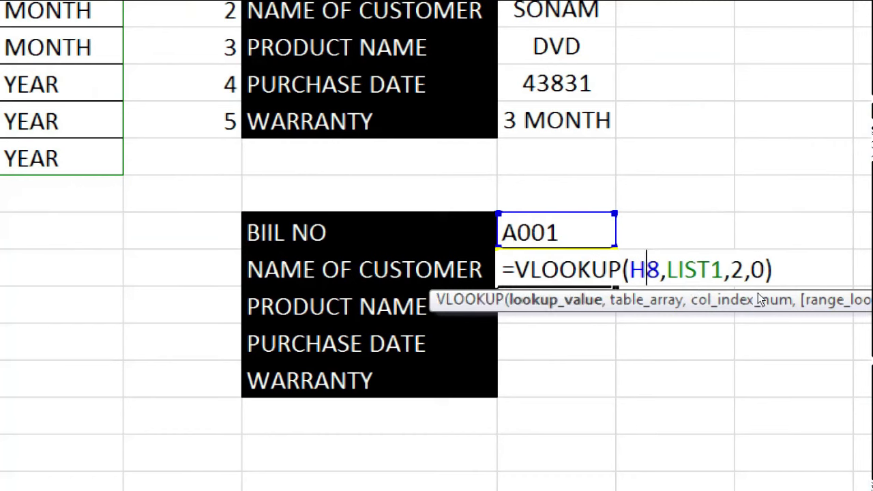
key("F4")
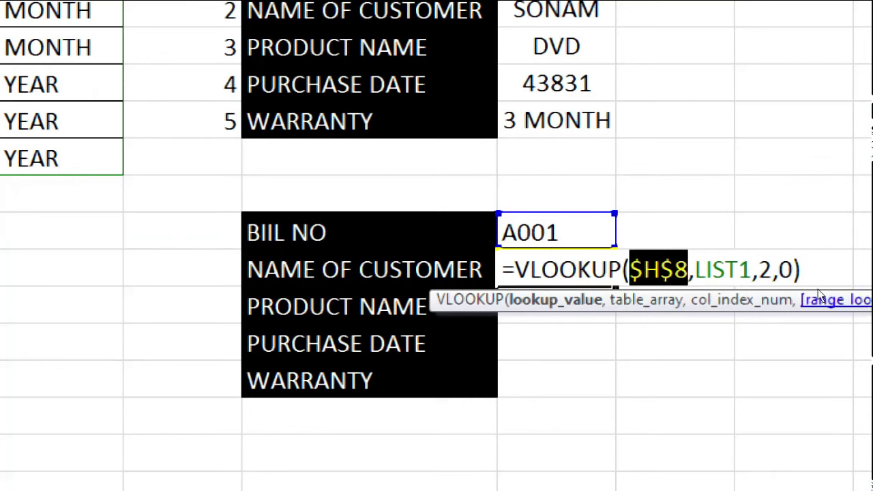
key("Right")
key("Right")
key("Right")
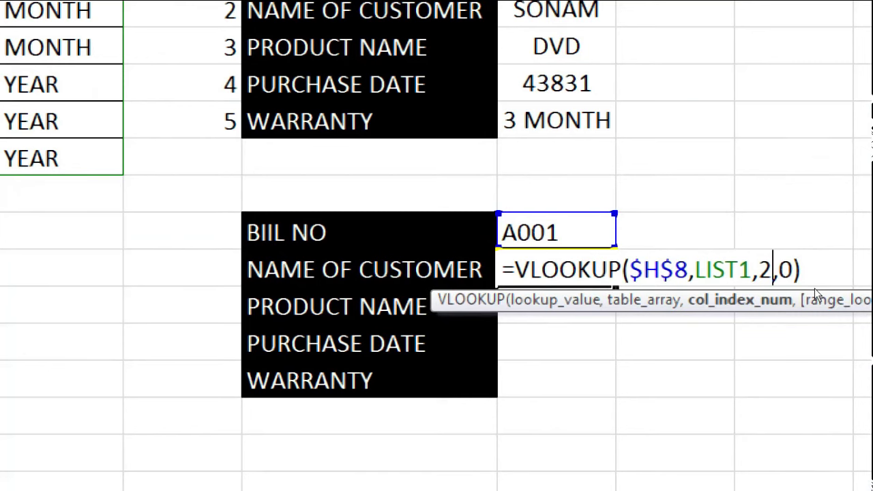
key("BackSpace")
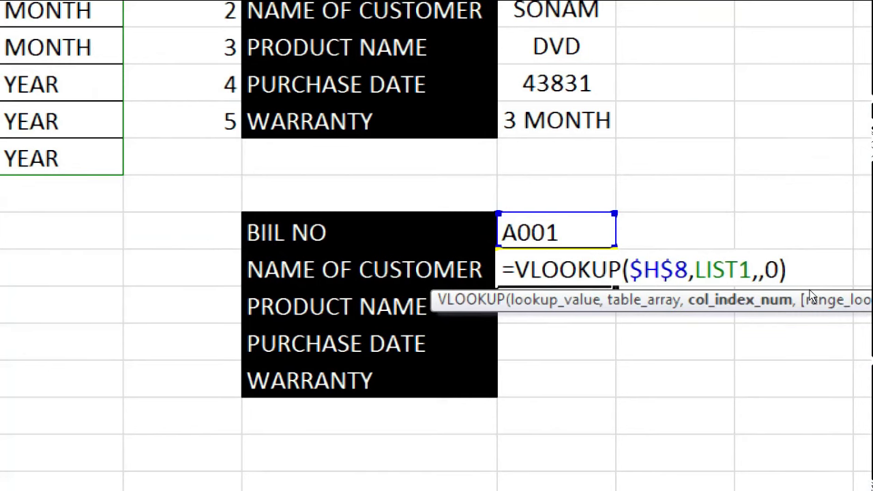
type("F9")
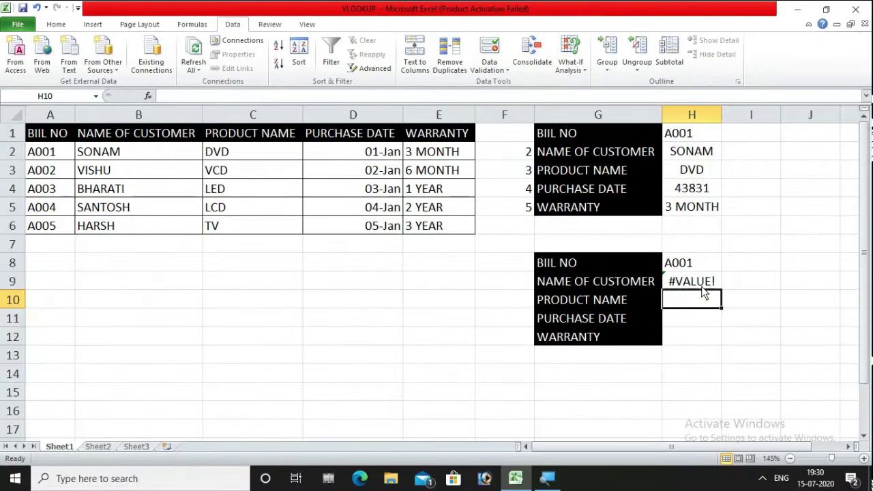
left_click(699, 284)
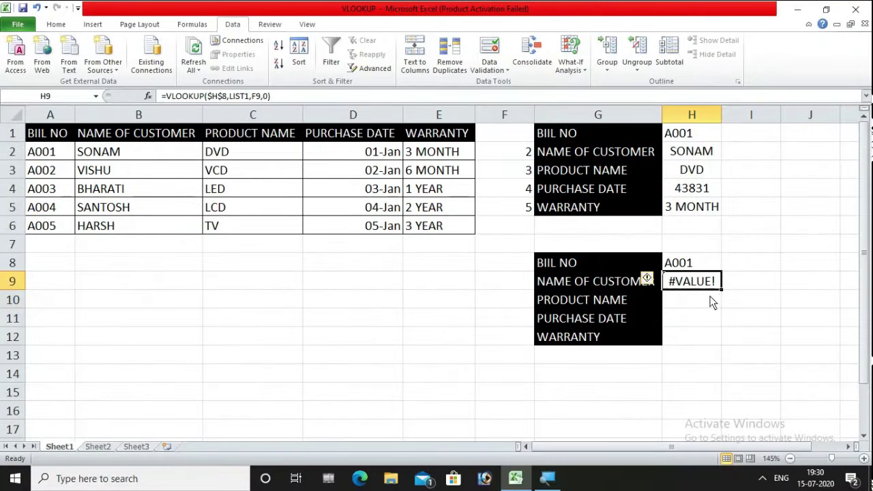
left_click_drag(721, 290, 720, 346)
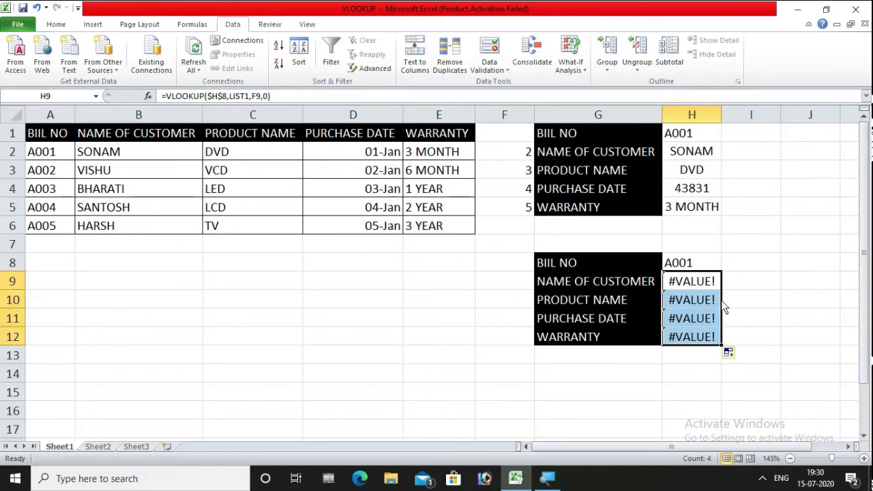
Enter the column numbers 2, 3, 4 and 5 in F9:F12.
left_click(527, 286)
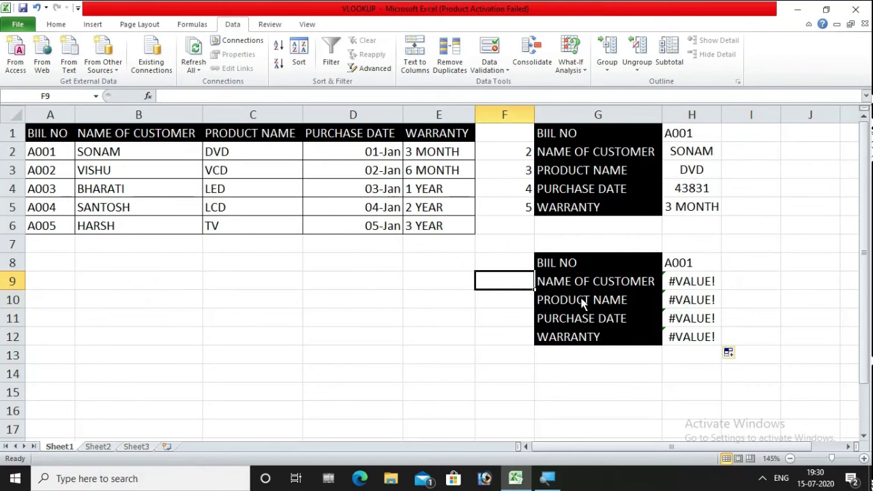
type("2")
key("Return")
type("3")
key("Return")
type("4")
key("Return")
type("5")
key("Return")
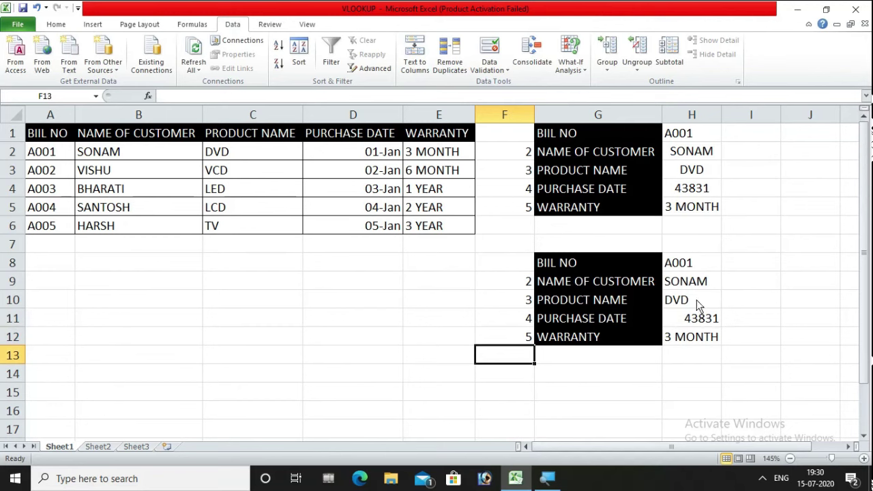
left_click(716, 394)
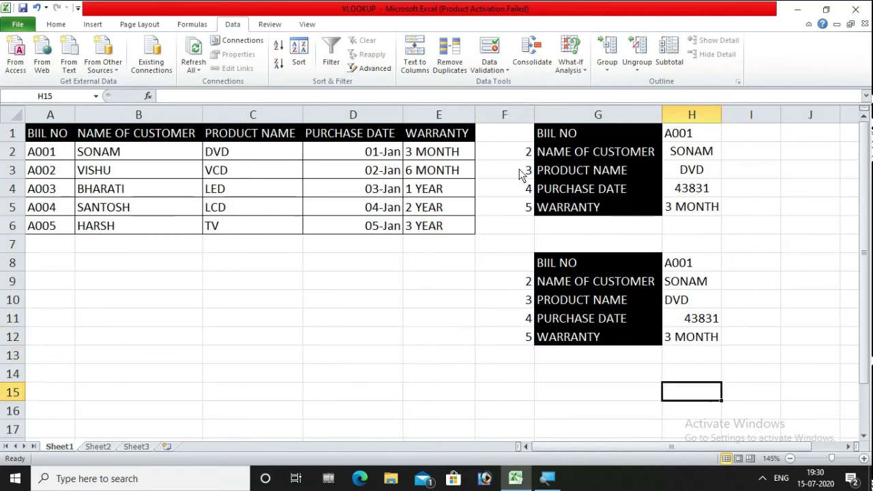
Hide helper column F, unhide it via columns E:G, and zoom out to 130%.
right_click(513, 119)
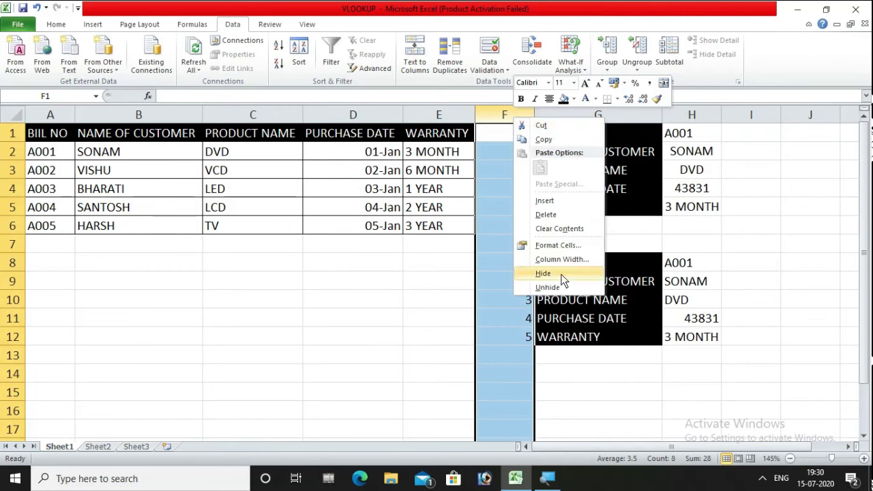
left_click(544, 273)
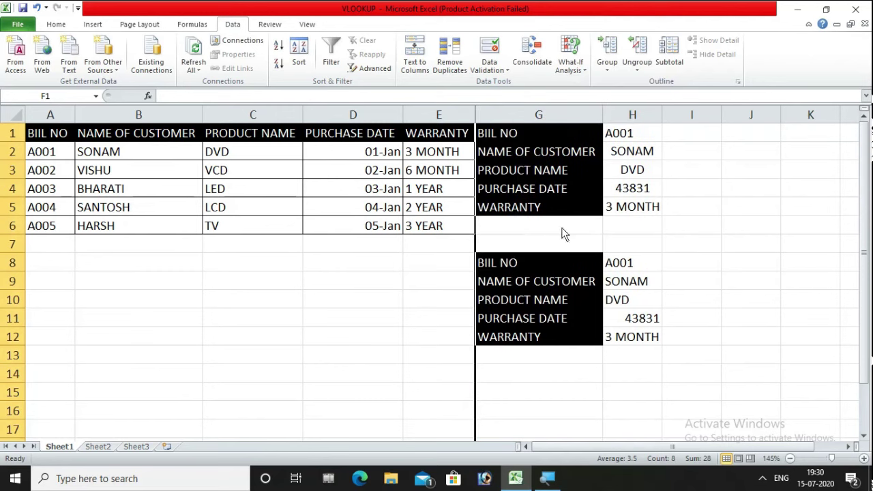
left_click_drag(455, 119, 502, 115)
right_click(503, 114)
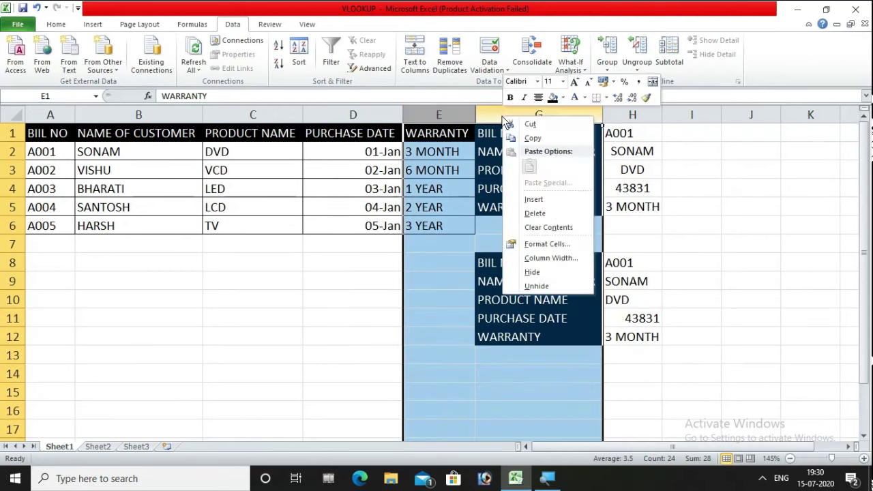
left_click(557, 284)
left_click(748, 282)
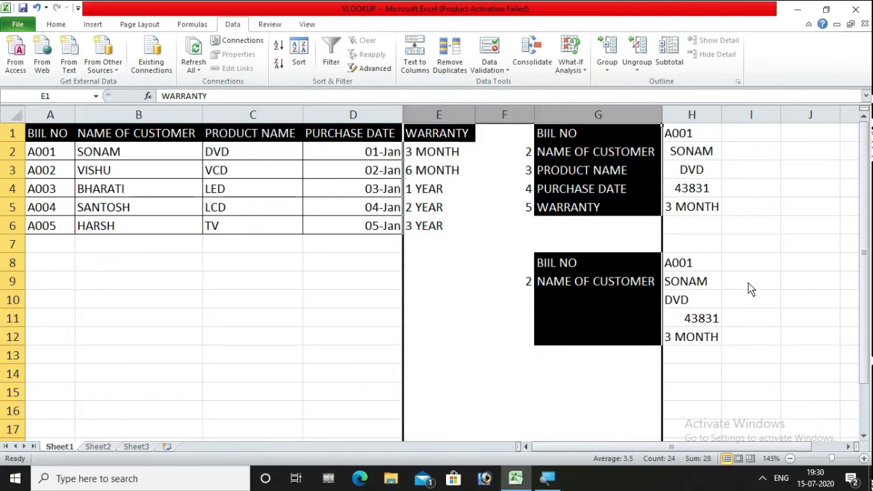
left_click(790, 458)
left_click(790, 458)
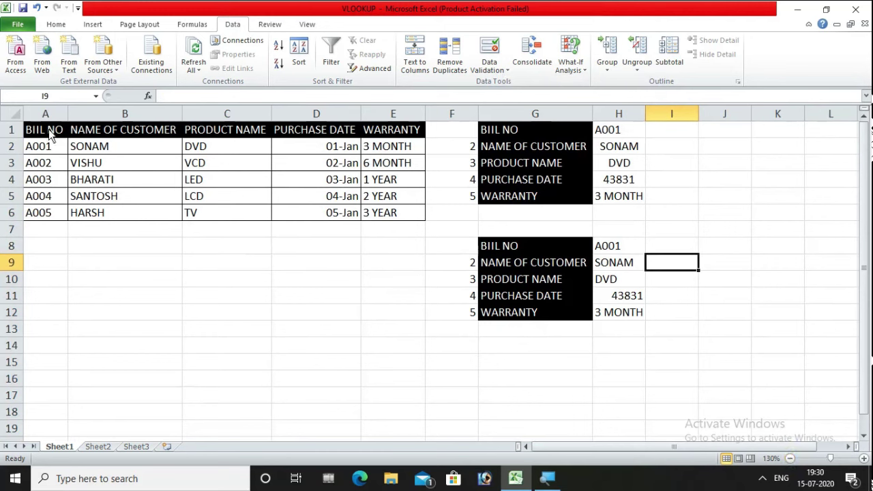
Paste the A1:E1 headers transposed into J1:J5 and autofit column J.
left_click_drag(49, 131, 382, 136)
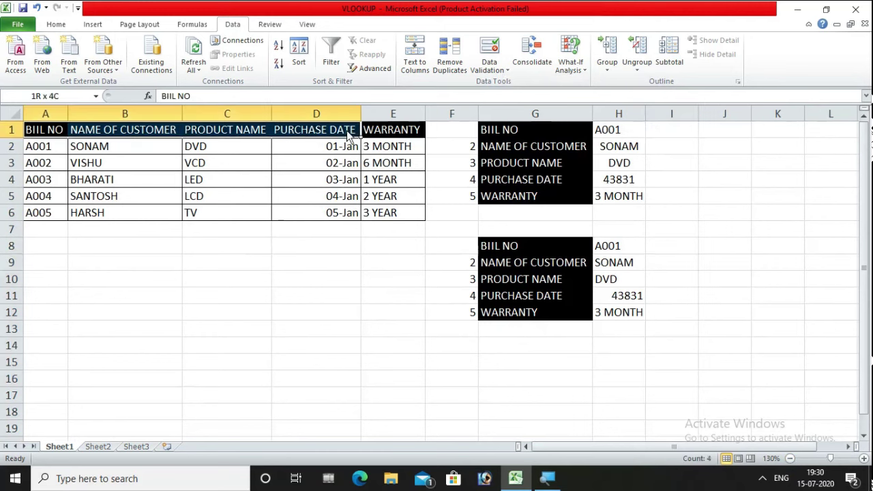
key("ctrl+c")
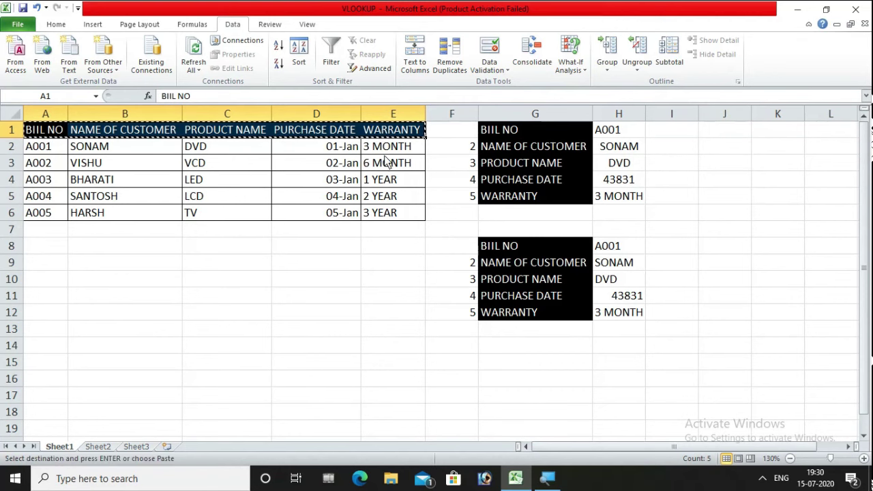
left_click(707, 132)
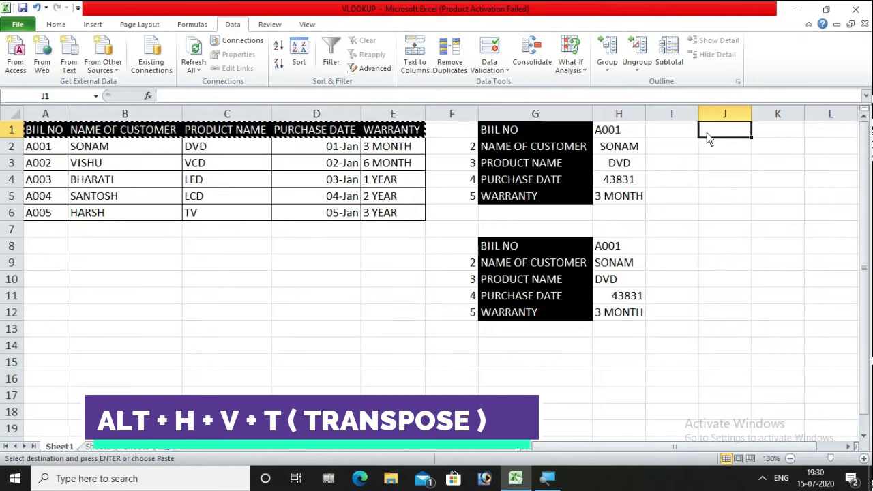
key("alt+h")
key("v")
key("t")
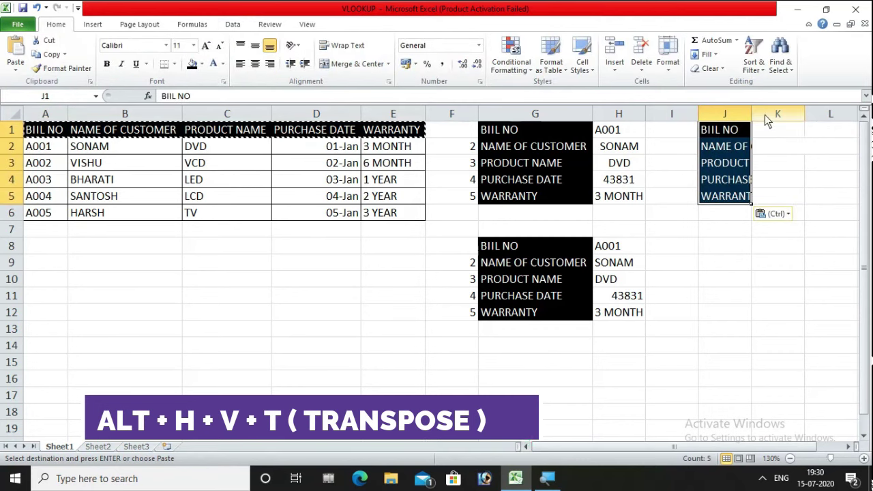
double_click(751, 115)
left_click(800, 399)
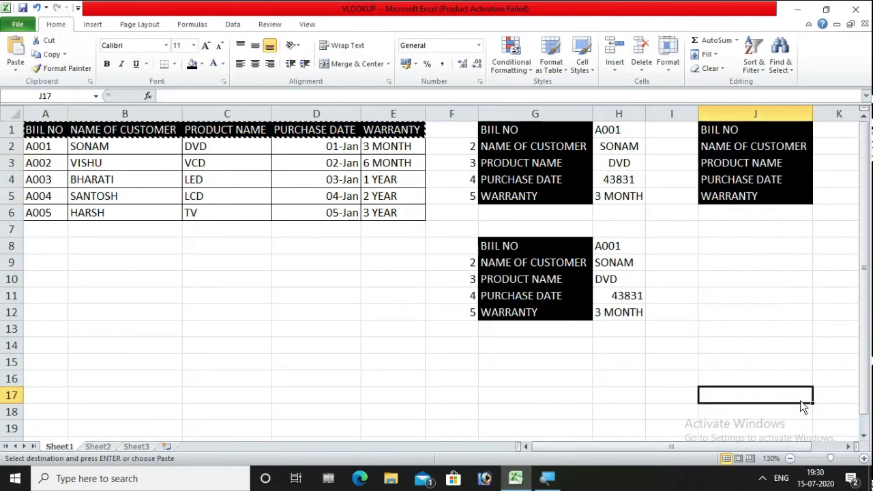
Zoom out slightly and select K1 on the Data ribbon for the bill-number dropdown.
left_click(790, 458)
left_click(774, 128)
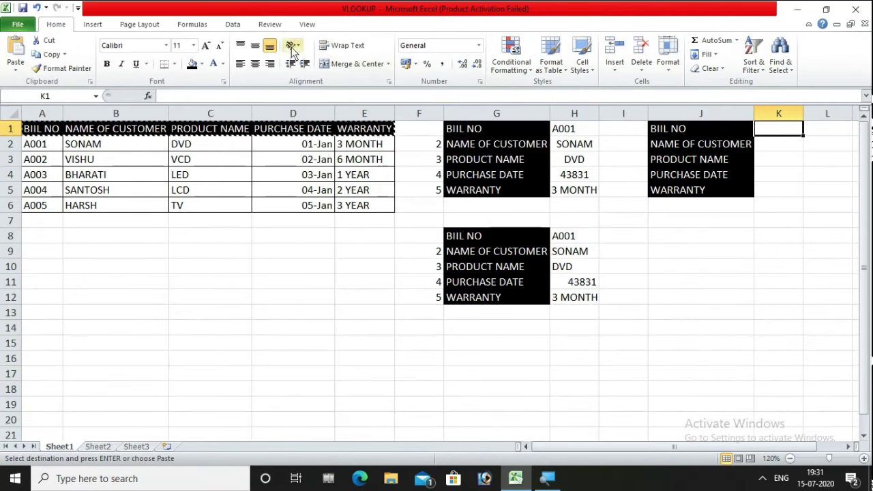
left_click(232, 26)
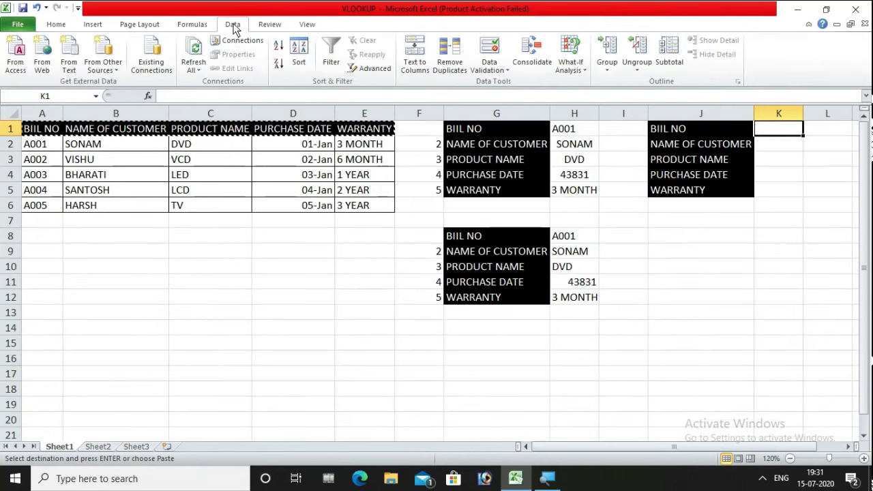
Add List data validation to K1 with source =$A$2:$A$6.
left_click(503, 67)
left_click(505, 84)
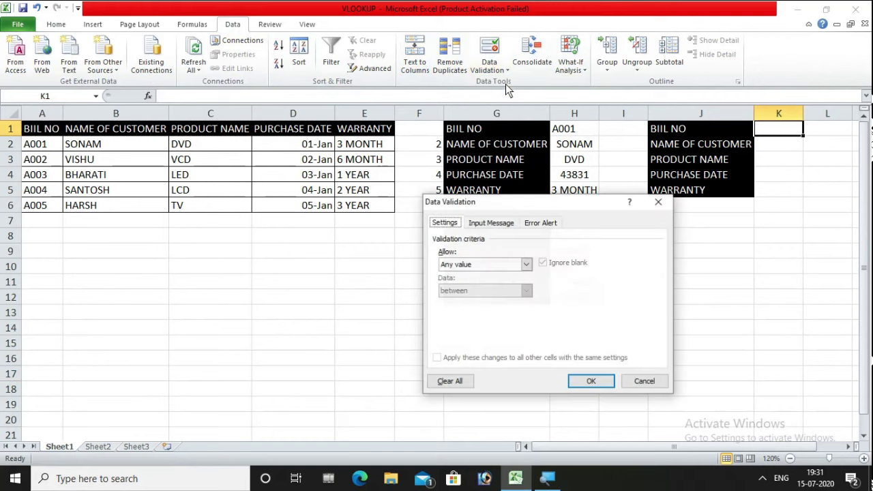
left_click(498, 265)
left_click(470, 300)
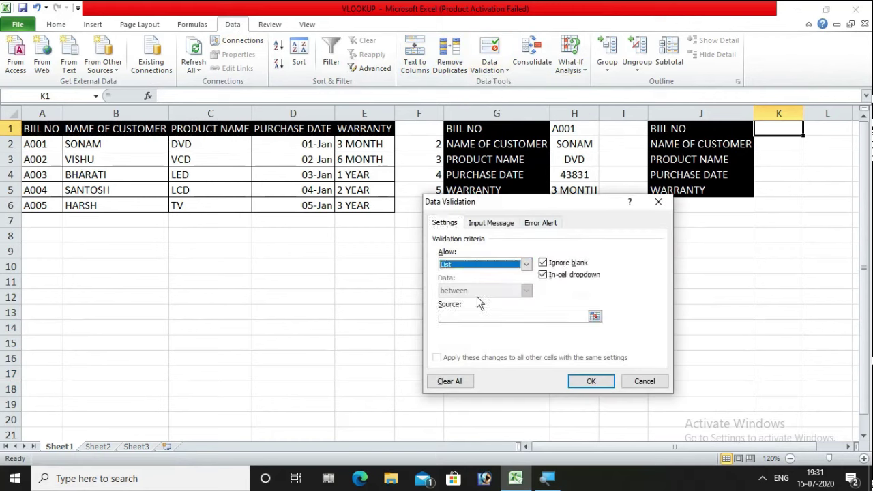
left_click(468, 316)
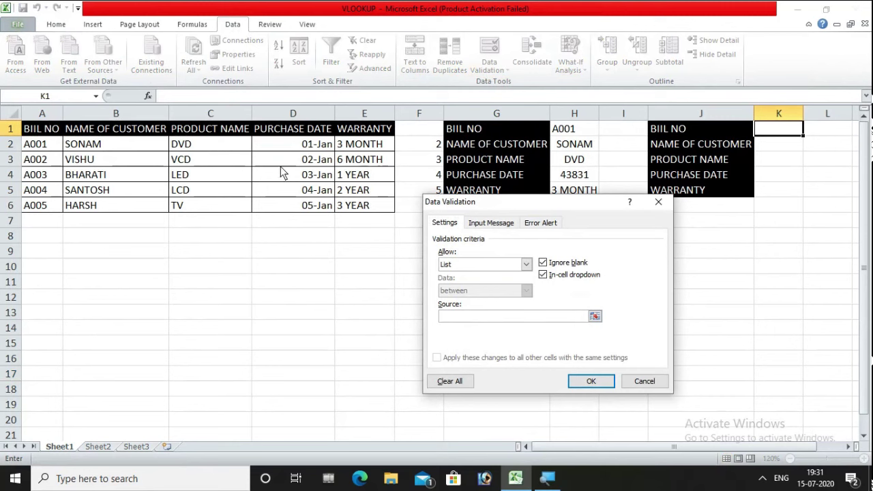
left_click_drag(51, 145, 55, 206)
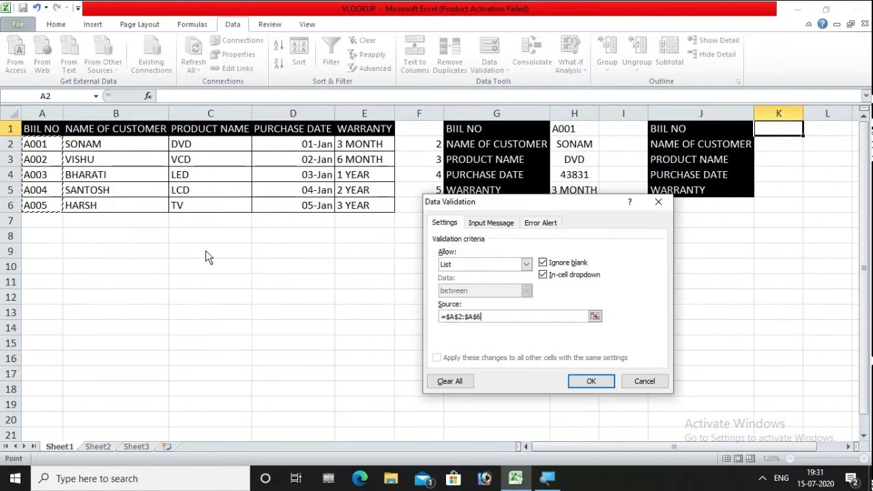
left_click(591, 380)
Pick bill A001 from K1's dropdown and move to K2.
left_click(810, 130)
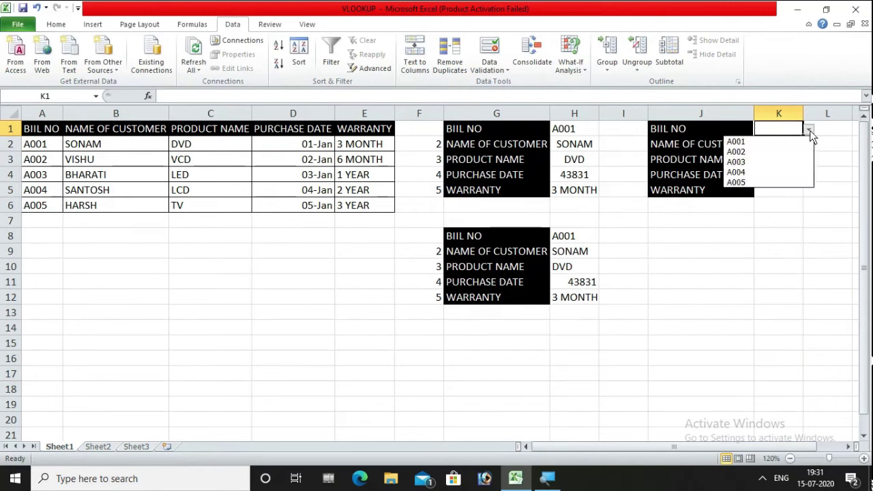
left_click(762, 143)
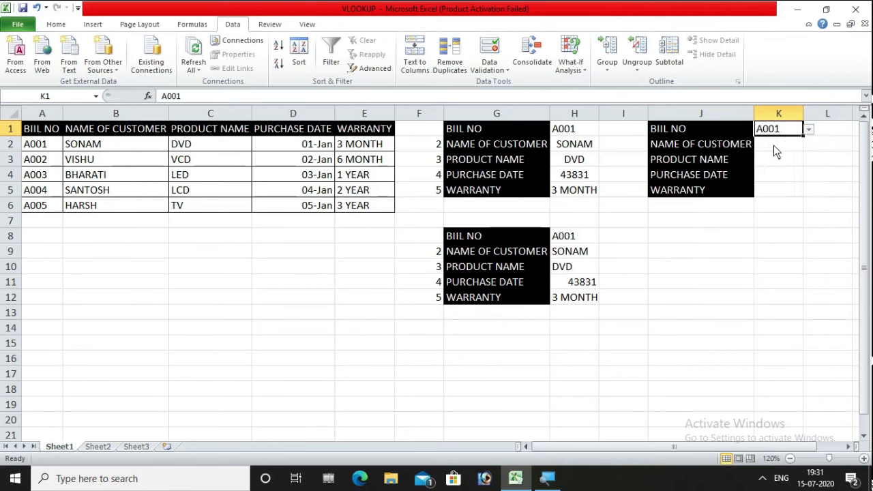
left_click(774, 145)
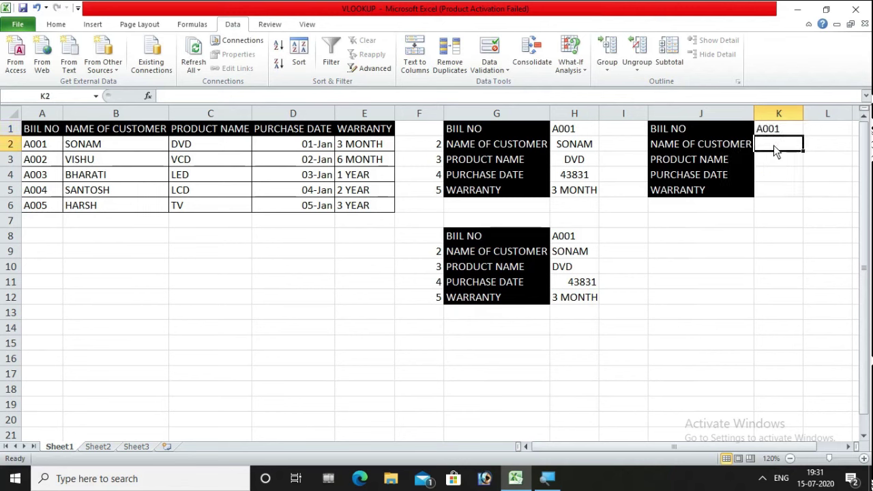
Enter =VLOOKUP(K1,LIST1,2,0) in K2, returning SONAM, and reselect K2.
type("=VL")
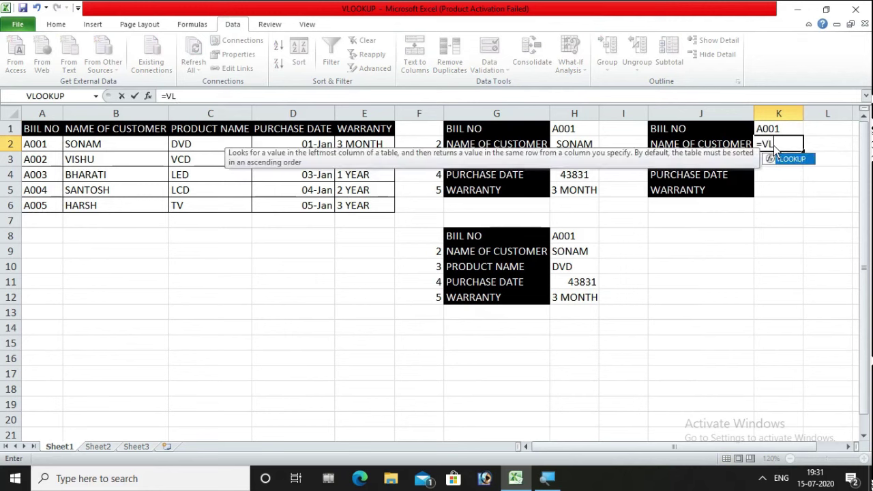
key("Tab")
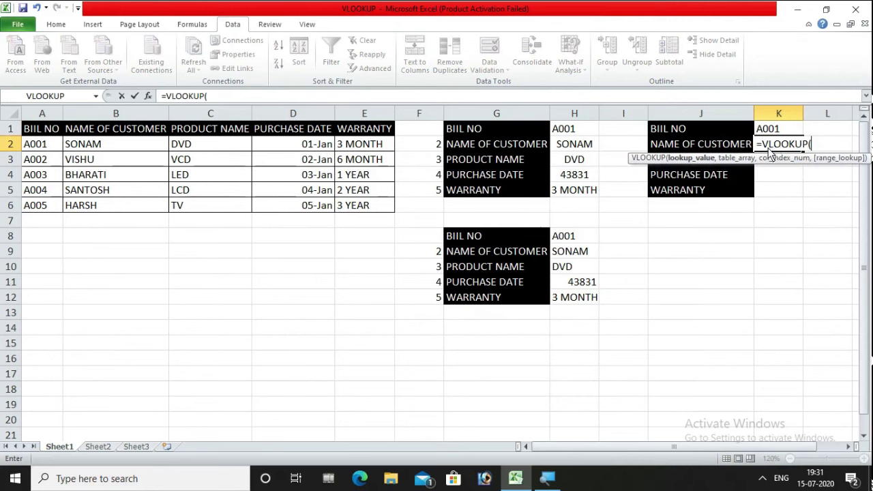
left_click(772, 129)
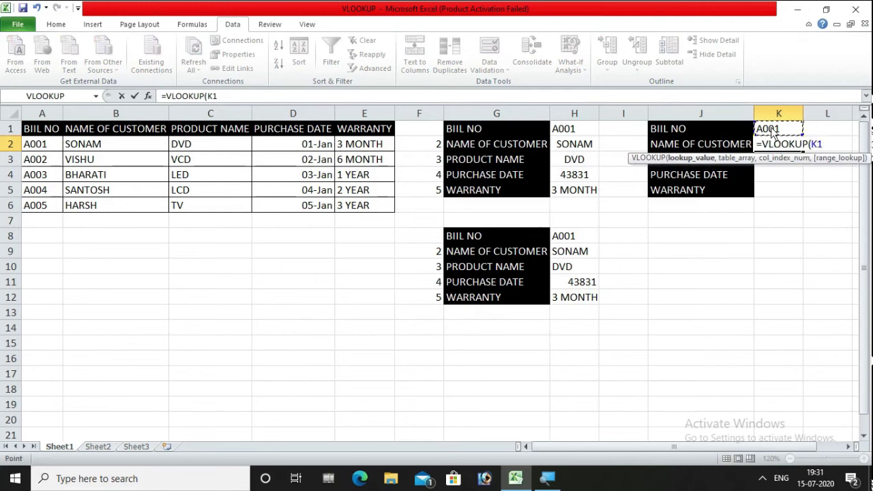
type(",LIST")
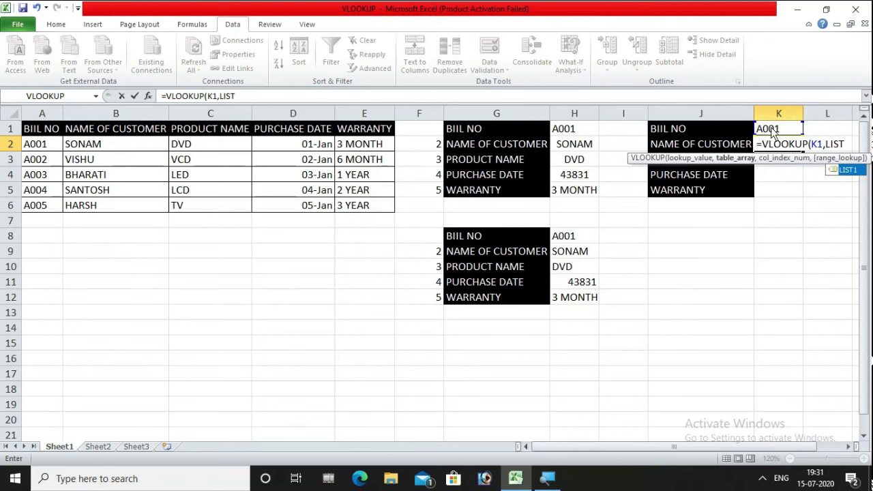
key("Tab")
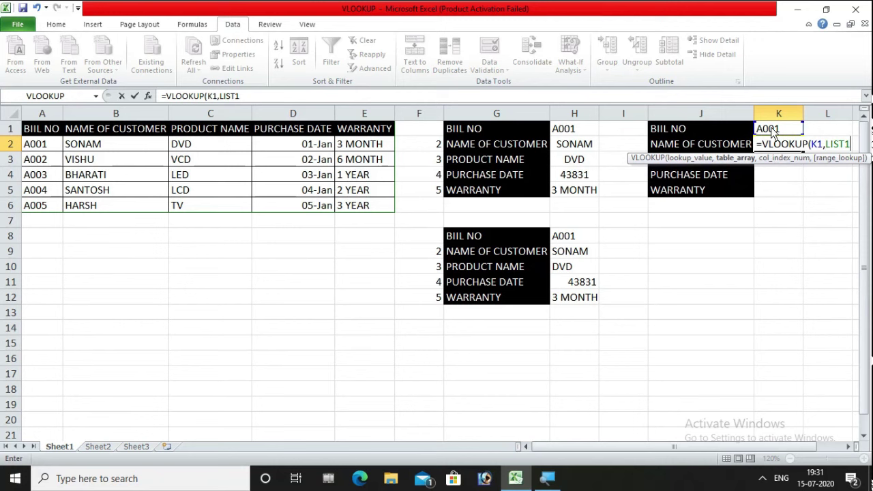
type(",2")
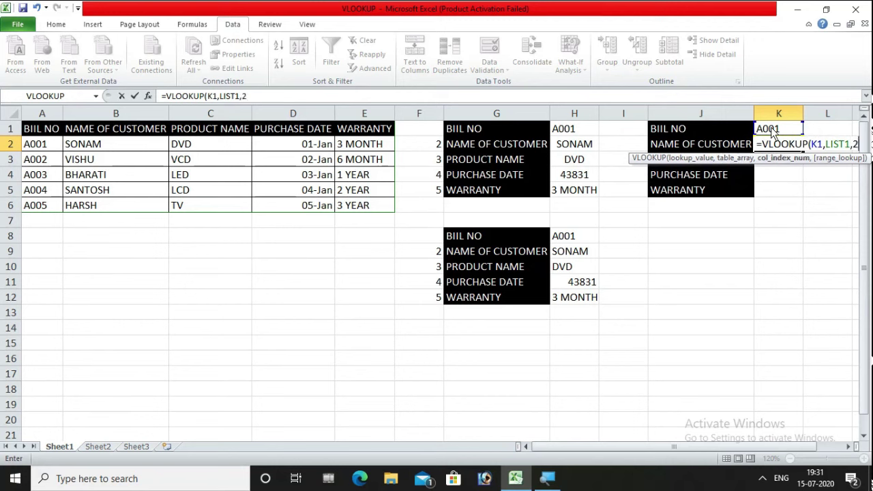
type(",0)")
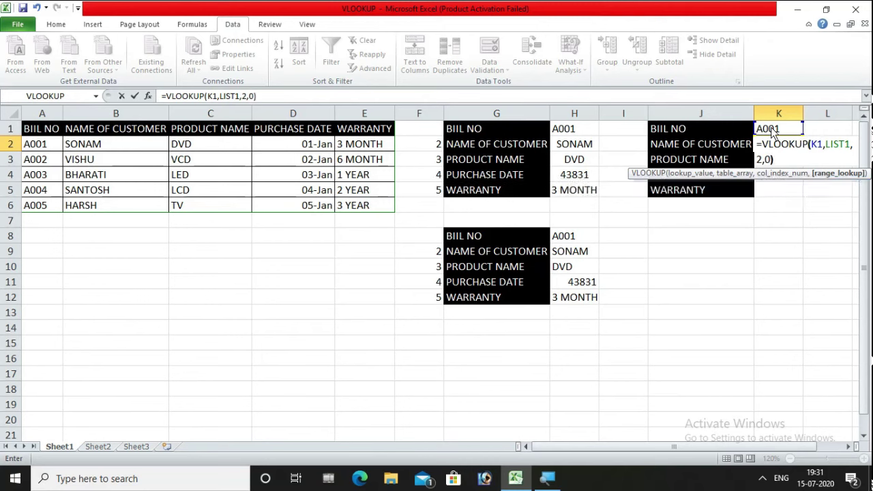
key("Return")
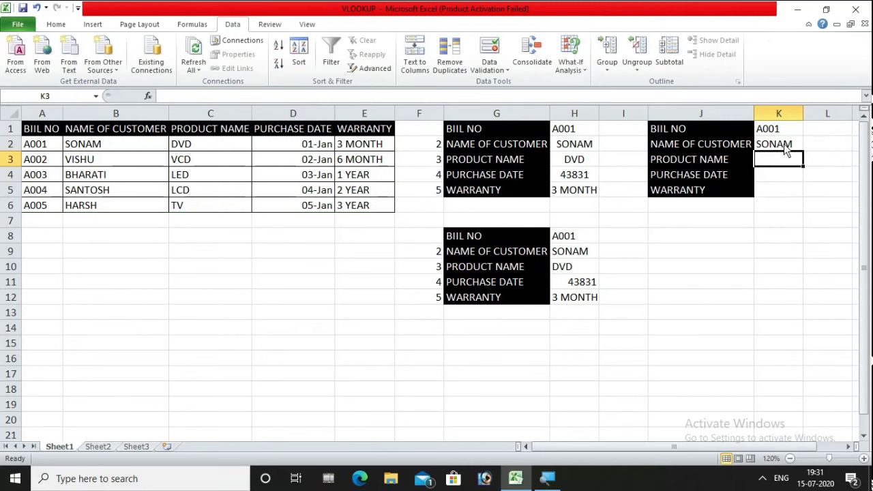
key("Up")
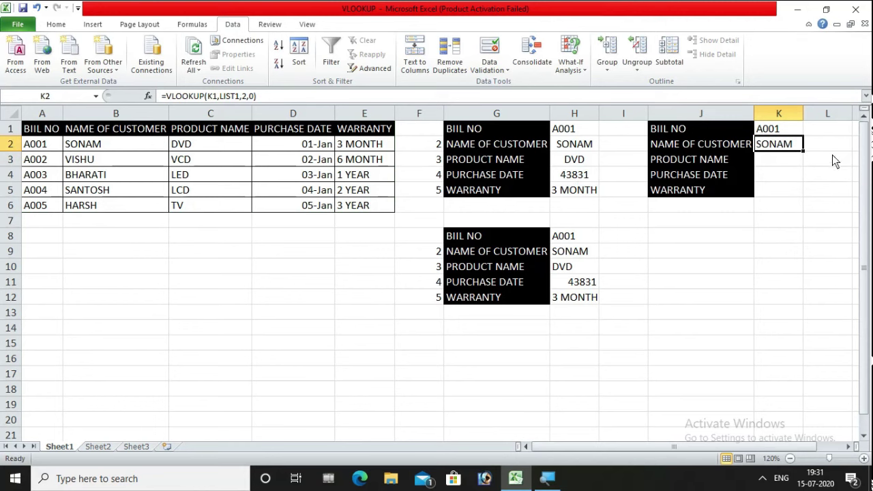
Replace the fixed 2 in K2's formula with ROW(), making =VLOOKUP(K1,LIST1,ROW(),0).
double_click(787, 152)
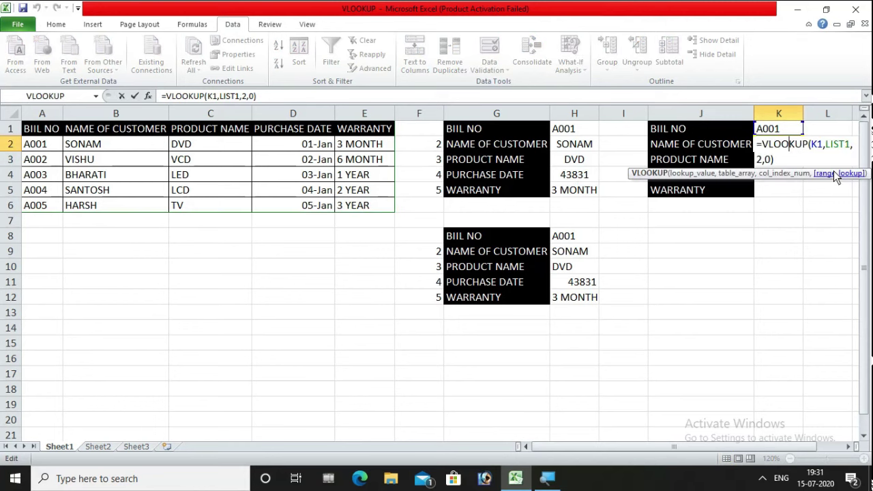
left_click(845, 447)
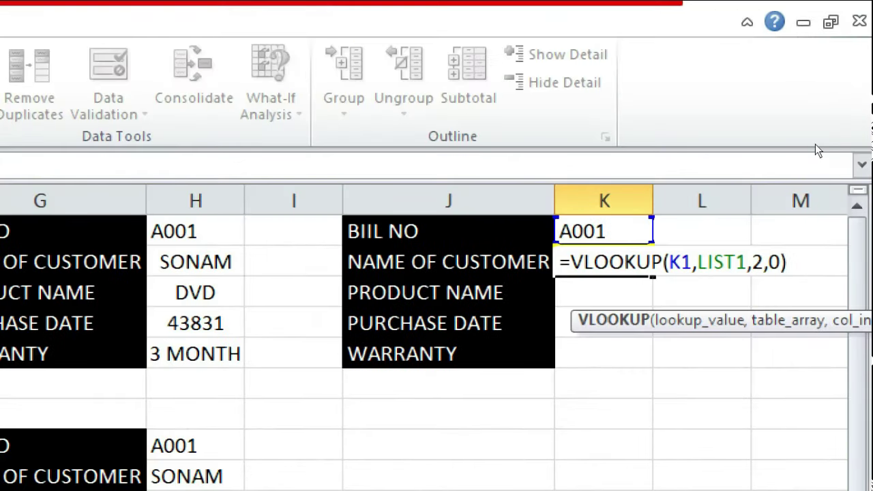
key("Left")
key("Left")
key("Left")
key("BackSpace")
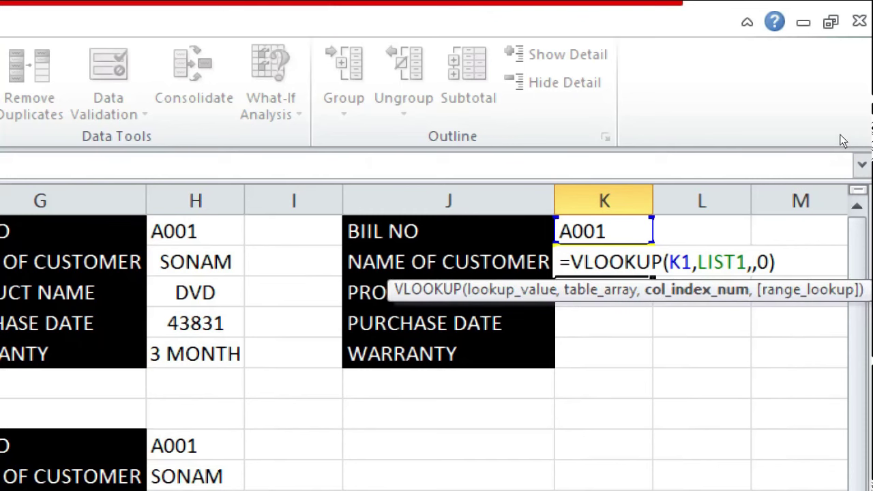
type("RO")
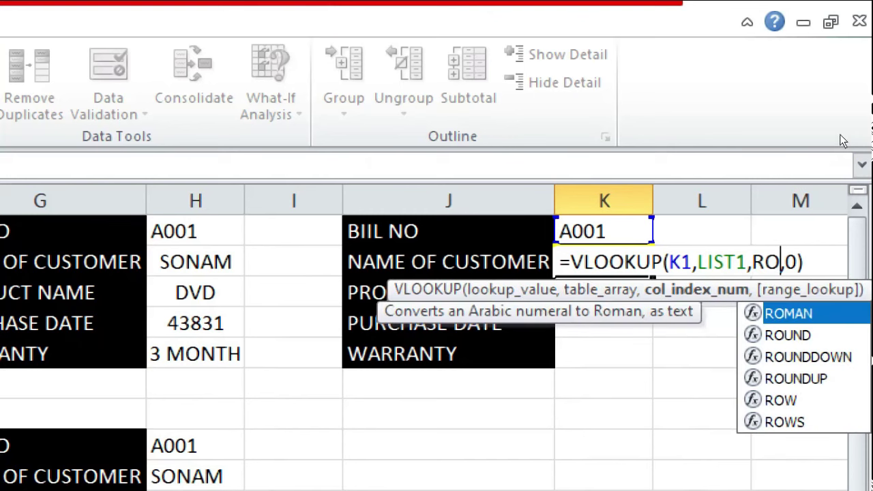
type("W(")
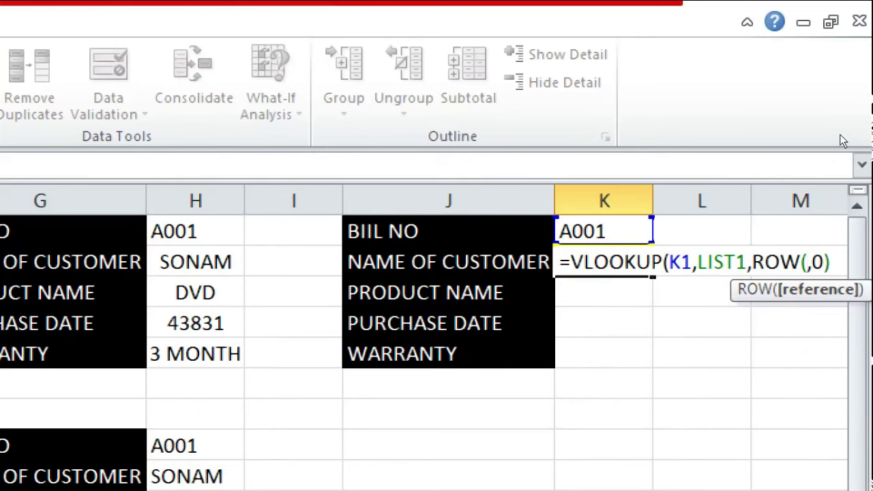
type(")")
key("Right")
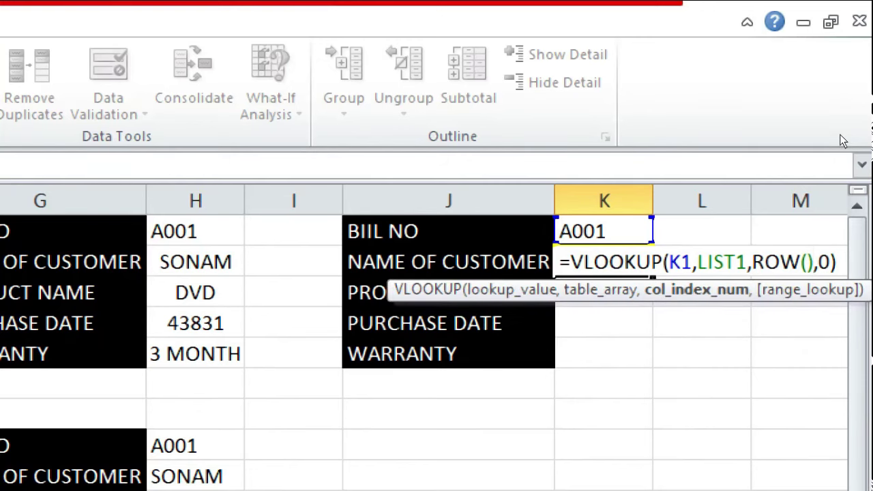
key("Return")
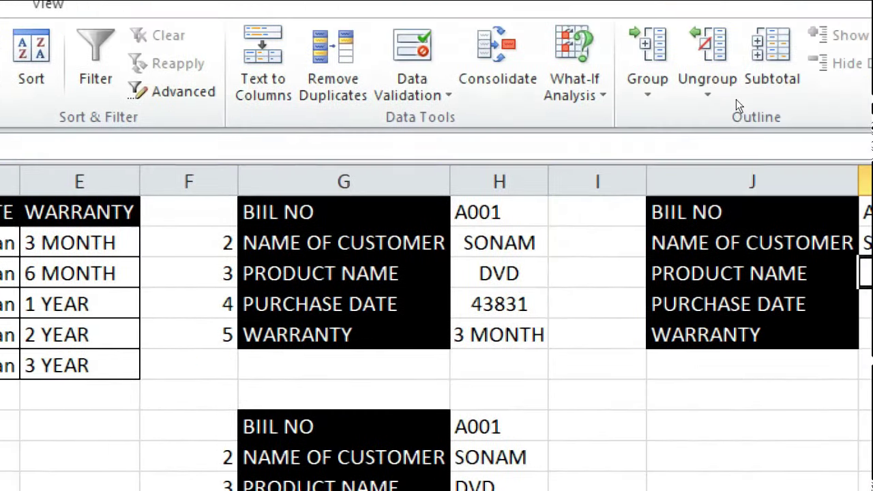
Undo the #N/A fill-down and change K2's lookup value to the absolute $K$1.
key("Up")
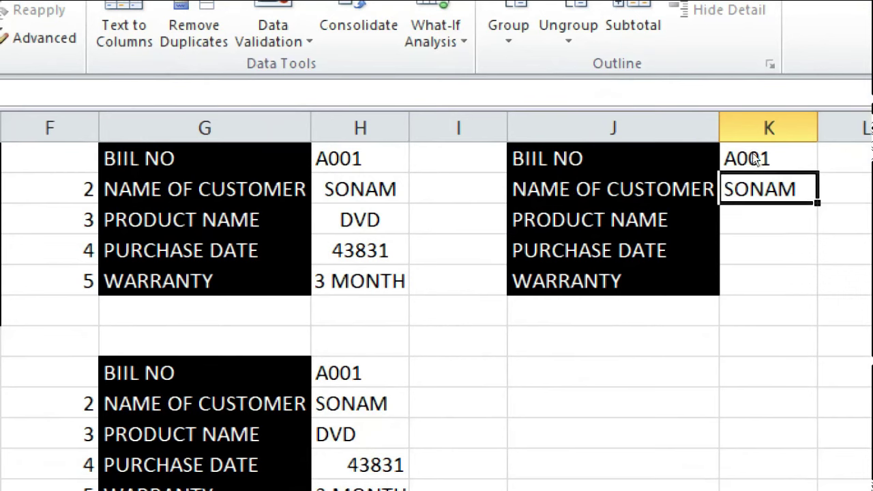
left_click_drag(816, 203, 817, 293)
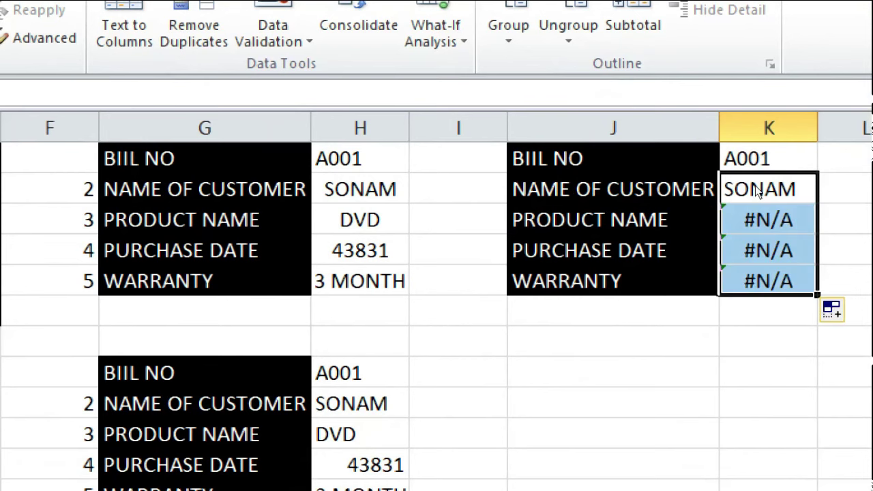
key("ctrl+z")
key("F2")
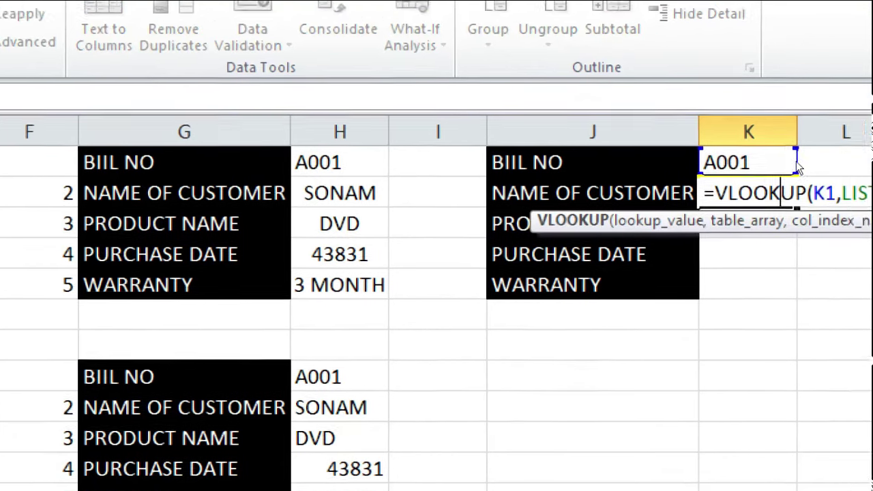
key("Right")
key("Right")
key("Right")
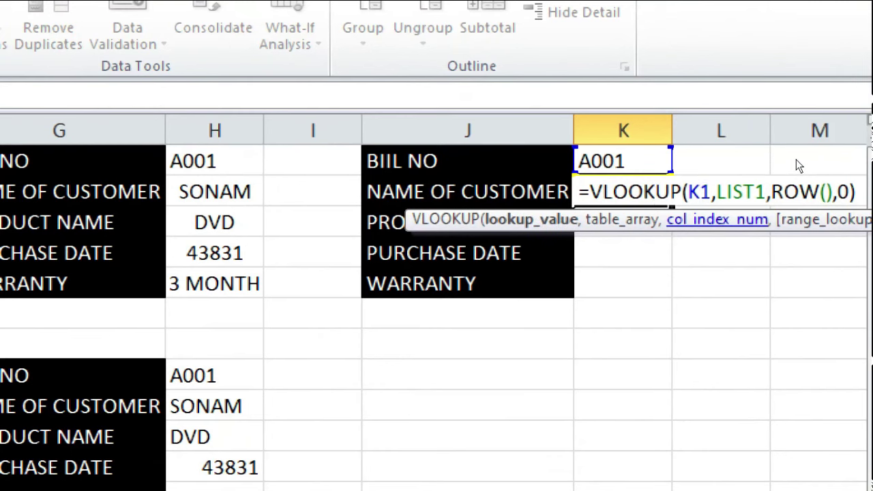
key("F4")
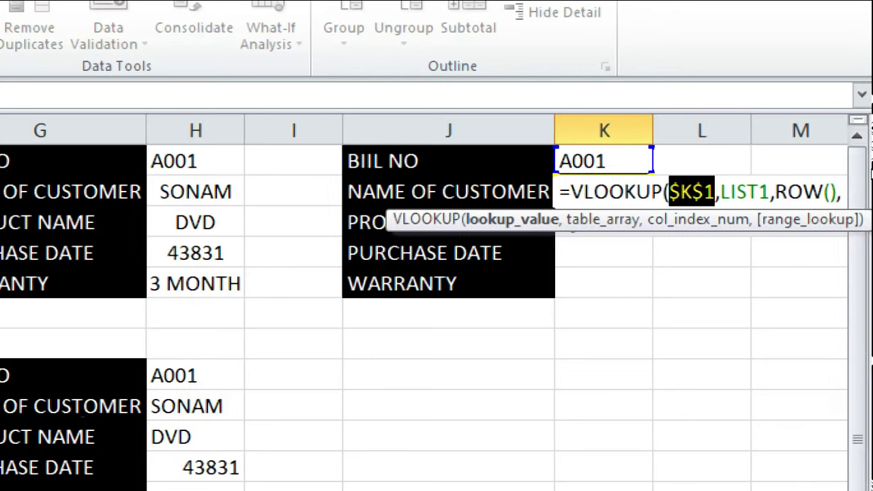
type("-")
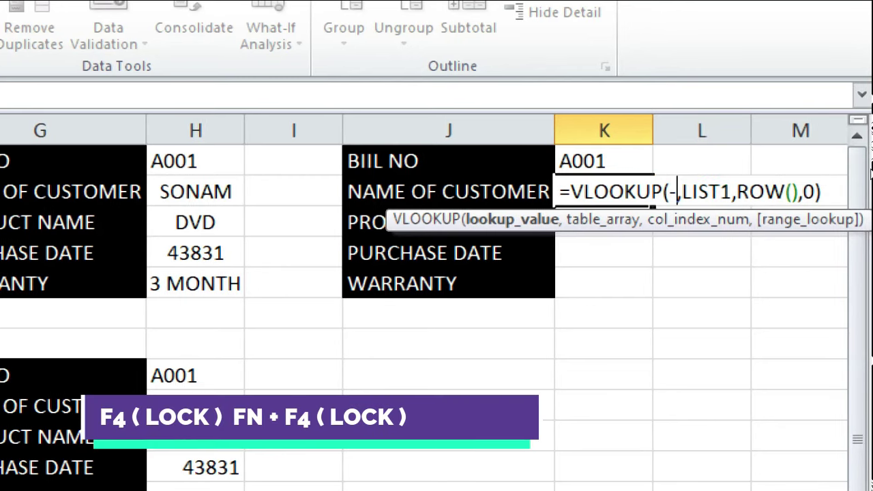
key("ctrl+z")
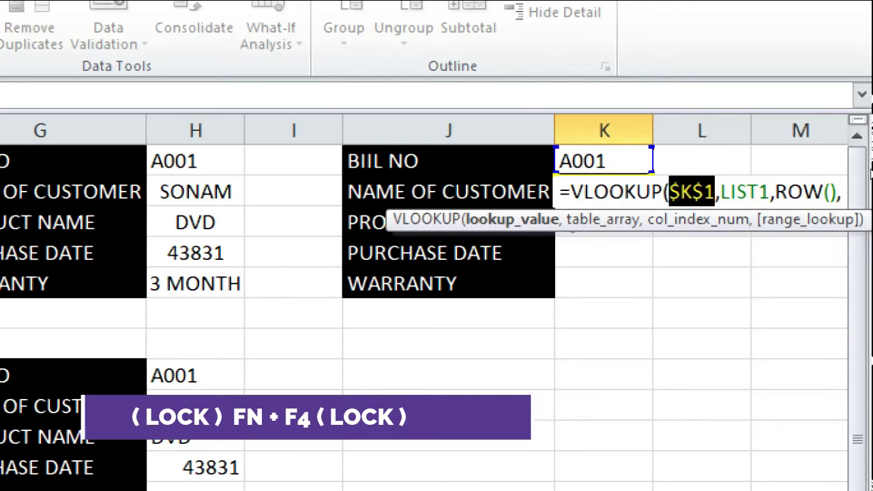
key("Return")
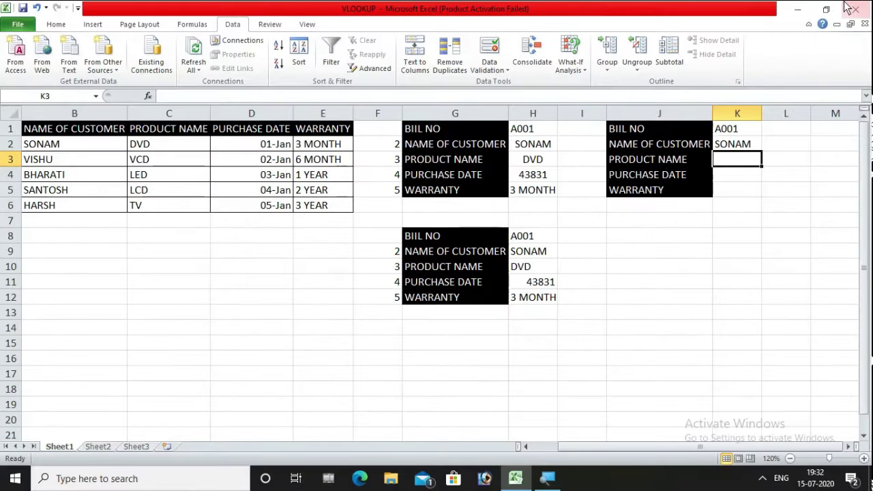
Fill K2's lookup down to K5 and centre the results in K2:K5.
left_click(742, 149)
left_click_drag(762, 152, 764, 198)
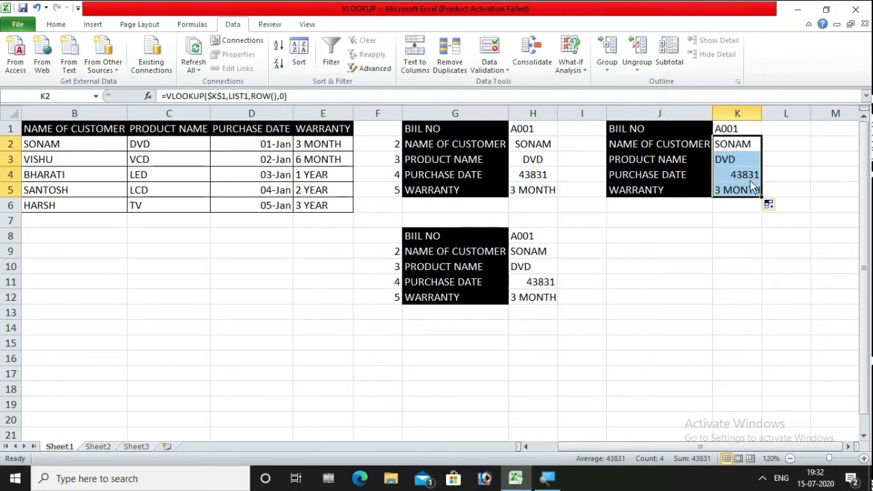
left_click(56, 24)
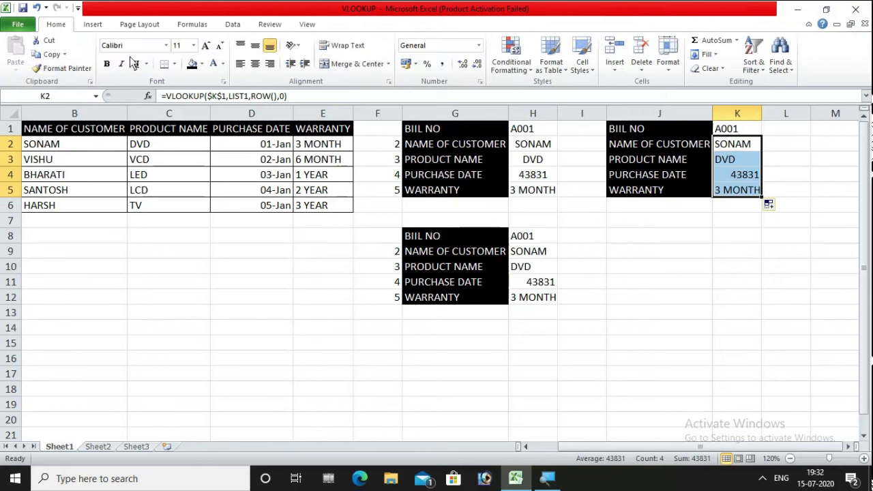
left_click(258, 64)
left_click(738, 249)
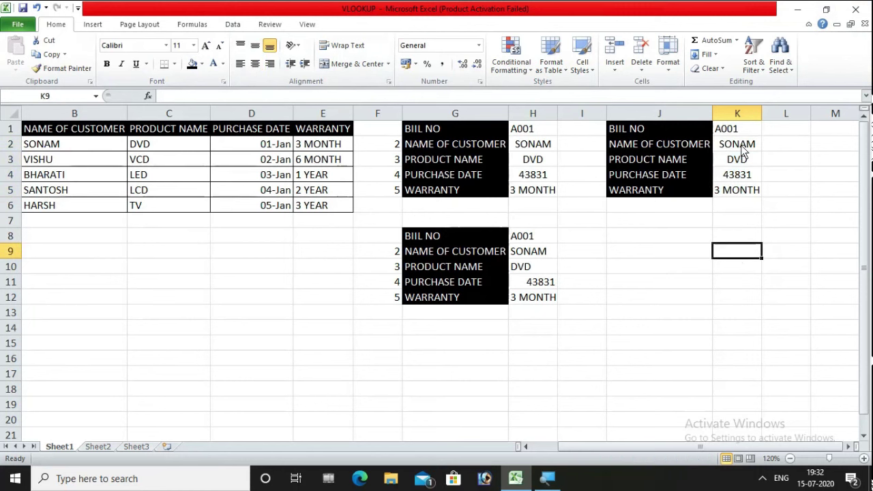
Pick bills A002, A003, then A004 in K1, showing SANTOSH, LCD, 43834, 2 YEAR.
left_click(733, 129)
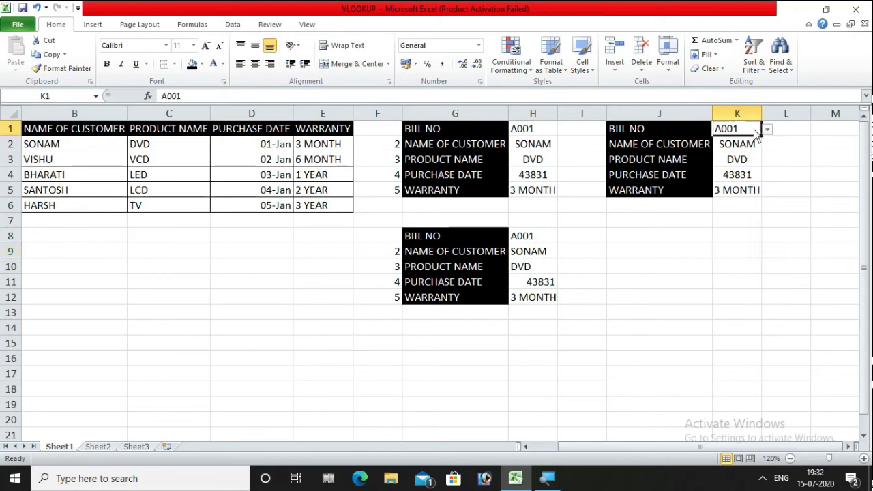
left_click(768, 131)
left_click(756, 148)
left_click(767, 130)
left_click(756, 159)
left_click(768, 131)
left_click(752, 168)
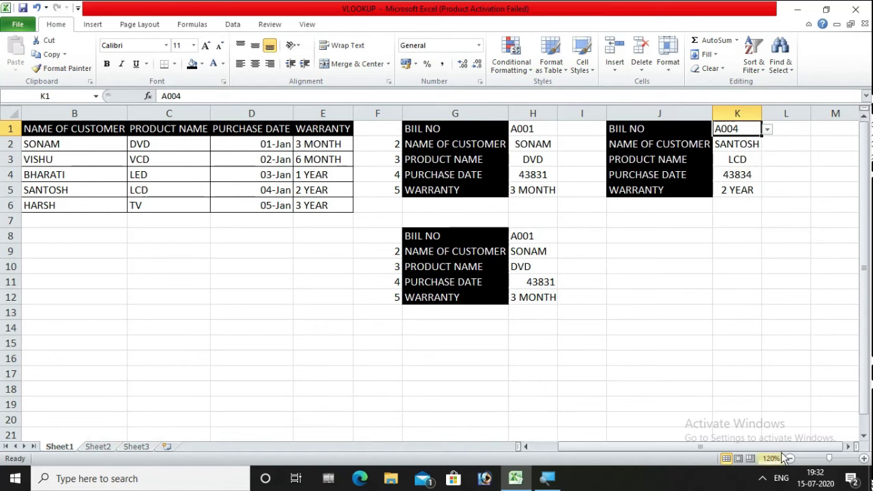
scroll(767, 458, "left", 1)
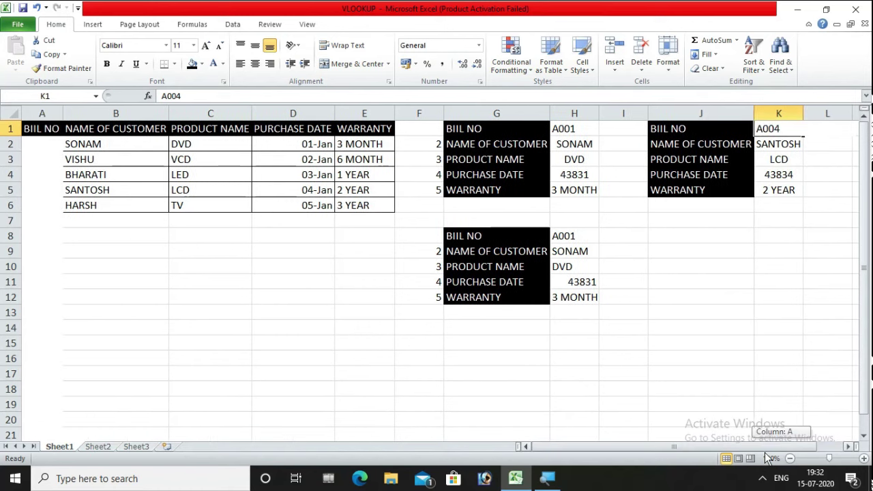